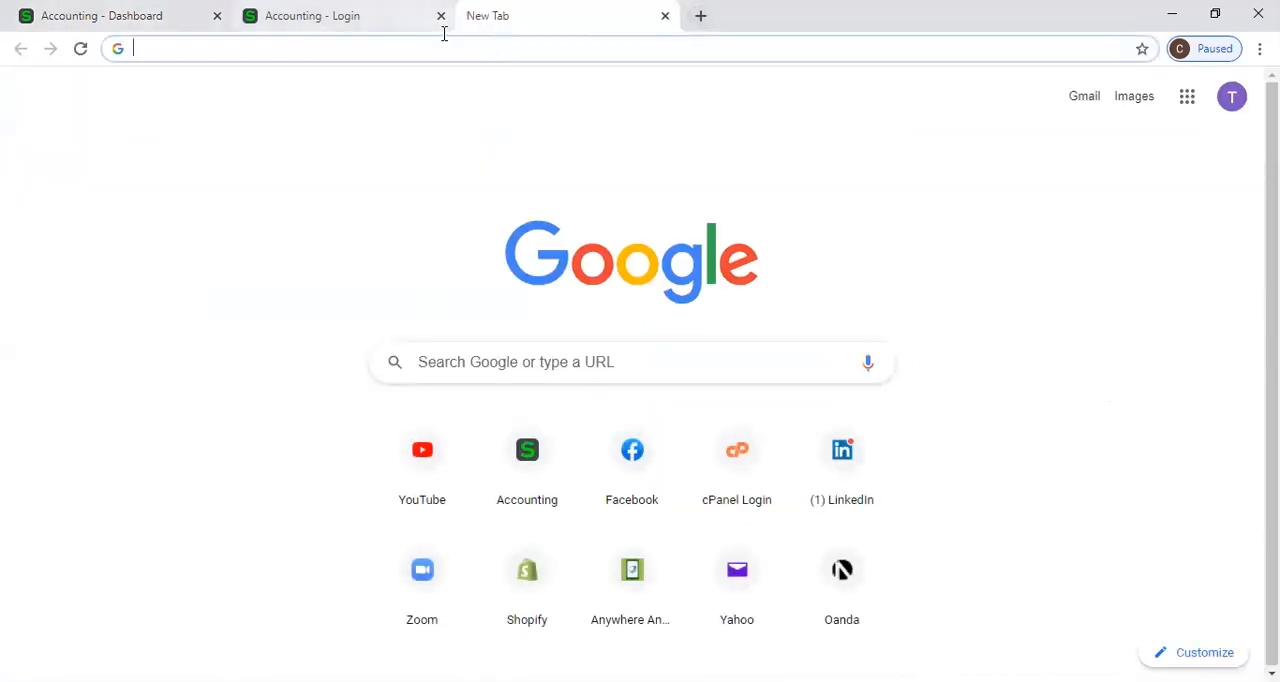
# Open the P W Holdings website and bring up its free trial sign-up form for Sage Accounting.
pyautogui.click(640, 587)
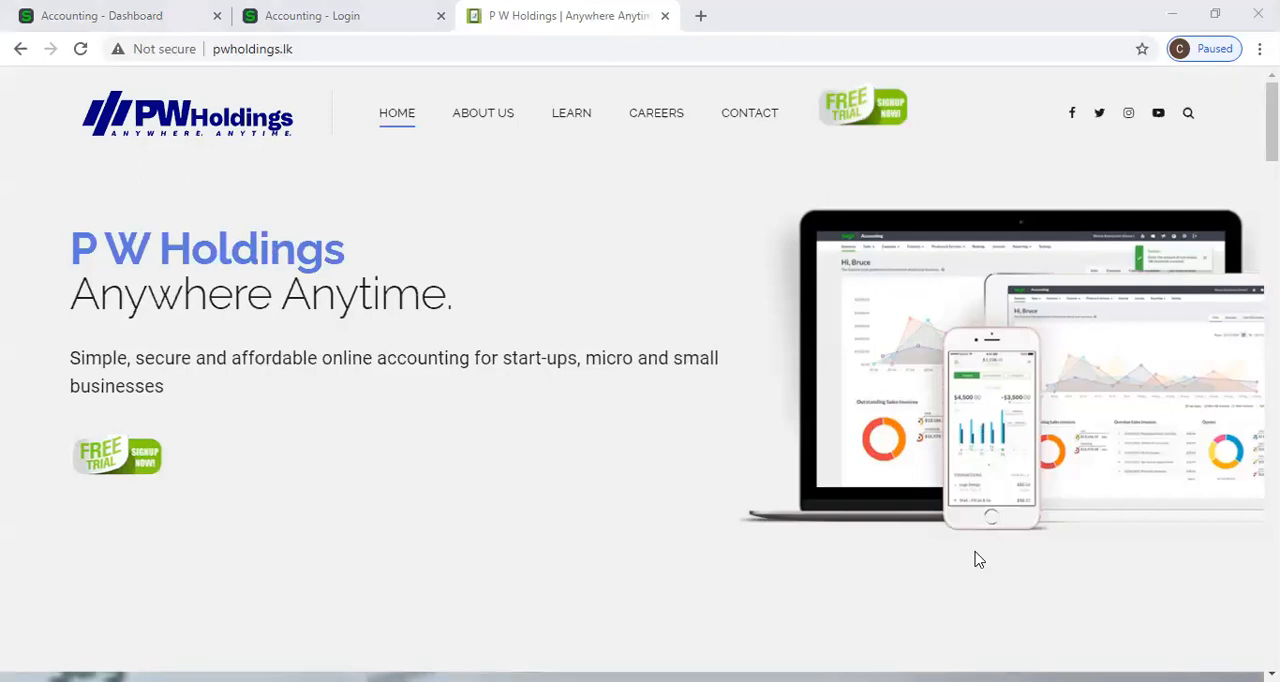
pyautogui.click(866, 124)
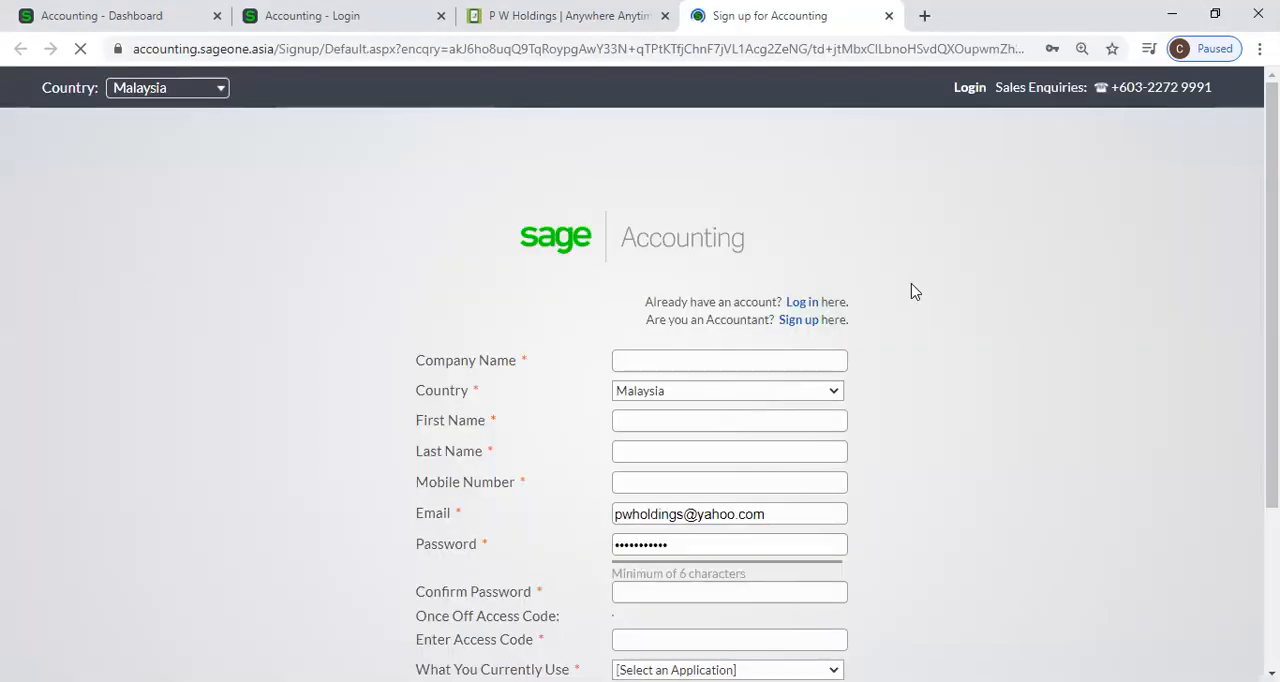
pyautogui.scroll(-1, 905, 289)
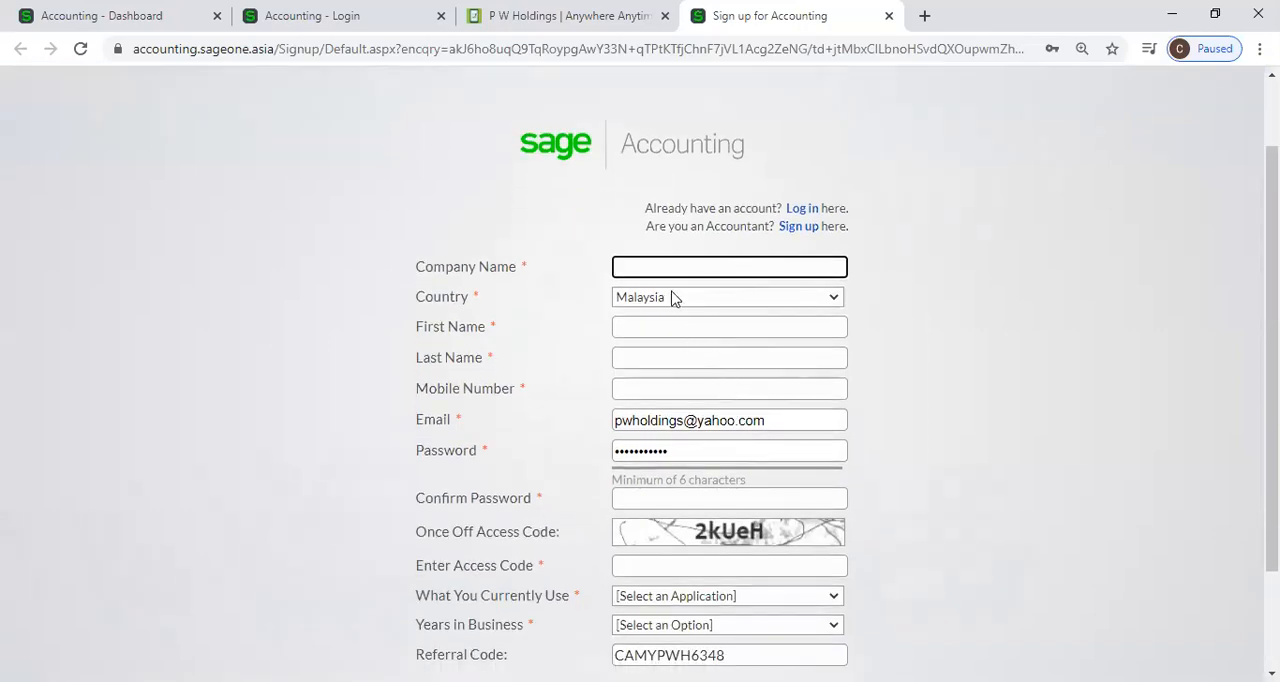
# In the sign-up form, keep Malaysia as country, choose Excel as the current application and "This is my 1st year" for years in business.
pyautogui.click(829, 302)
pyautogui.click(817, 348)
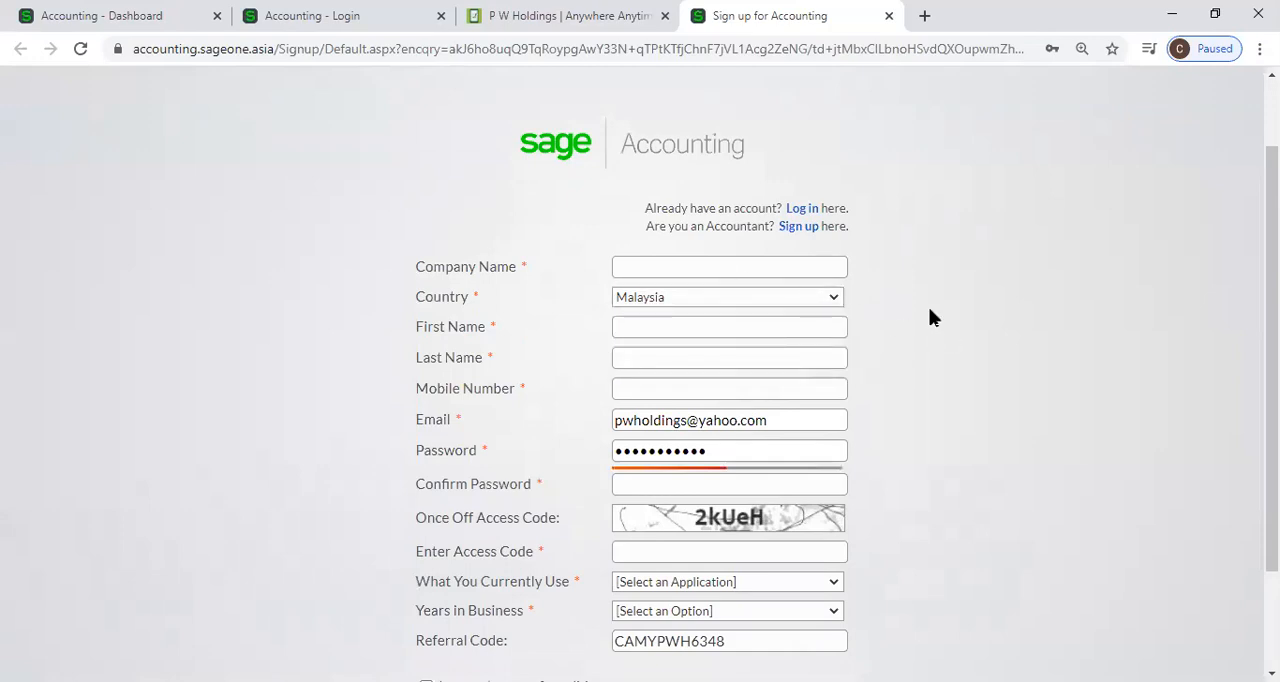
pyautogui.scroll(-1, 820, 270)
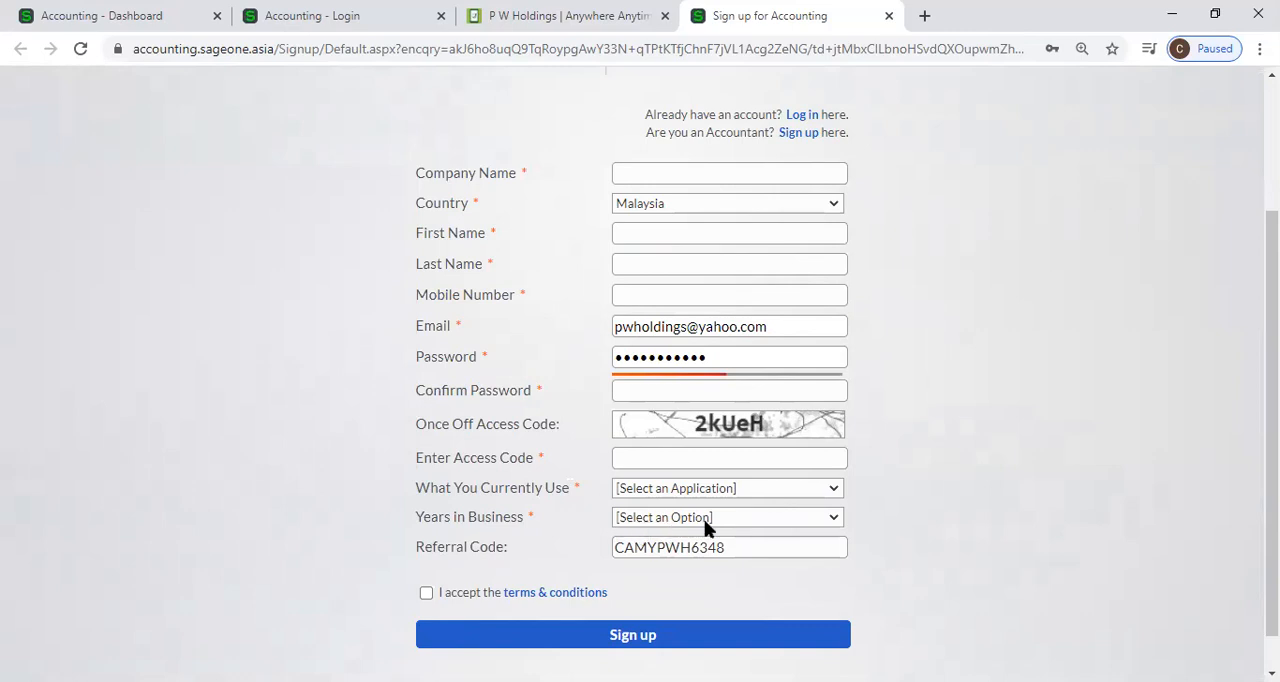
pyautogui.click(732, 490)
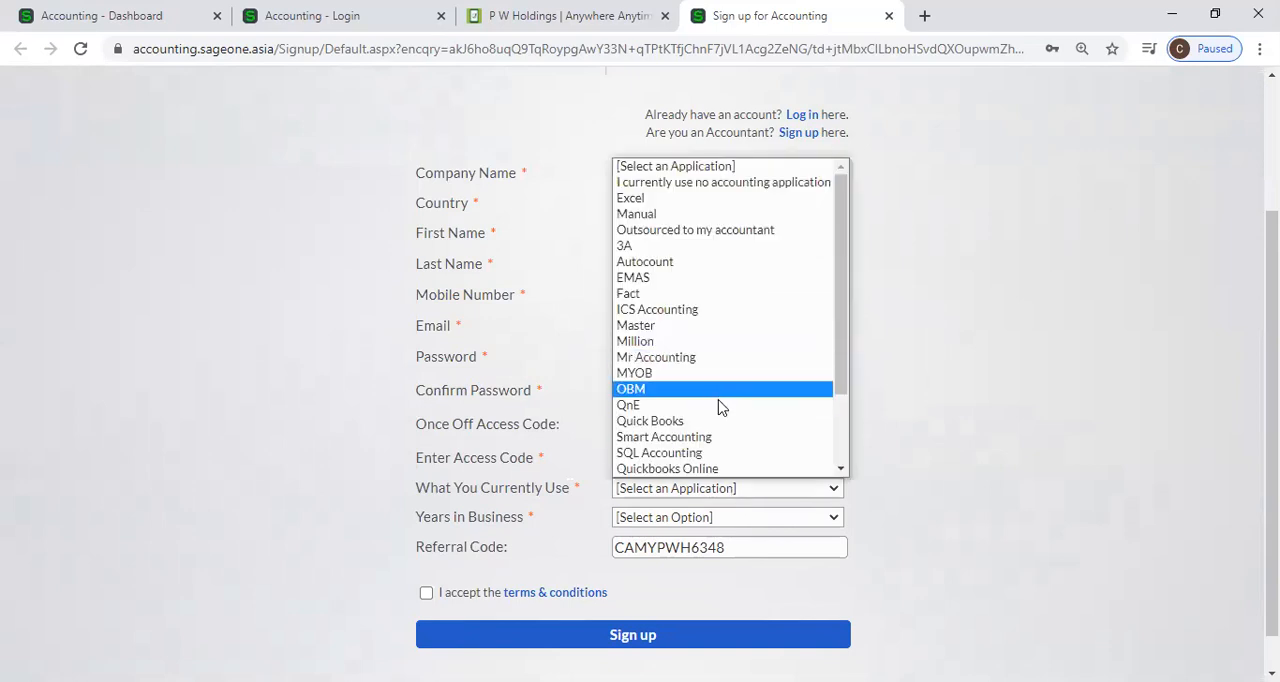
pyautogui.click(688, 200)
pyautogui.click(786, 522)
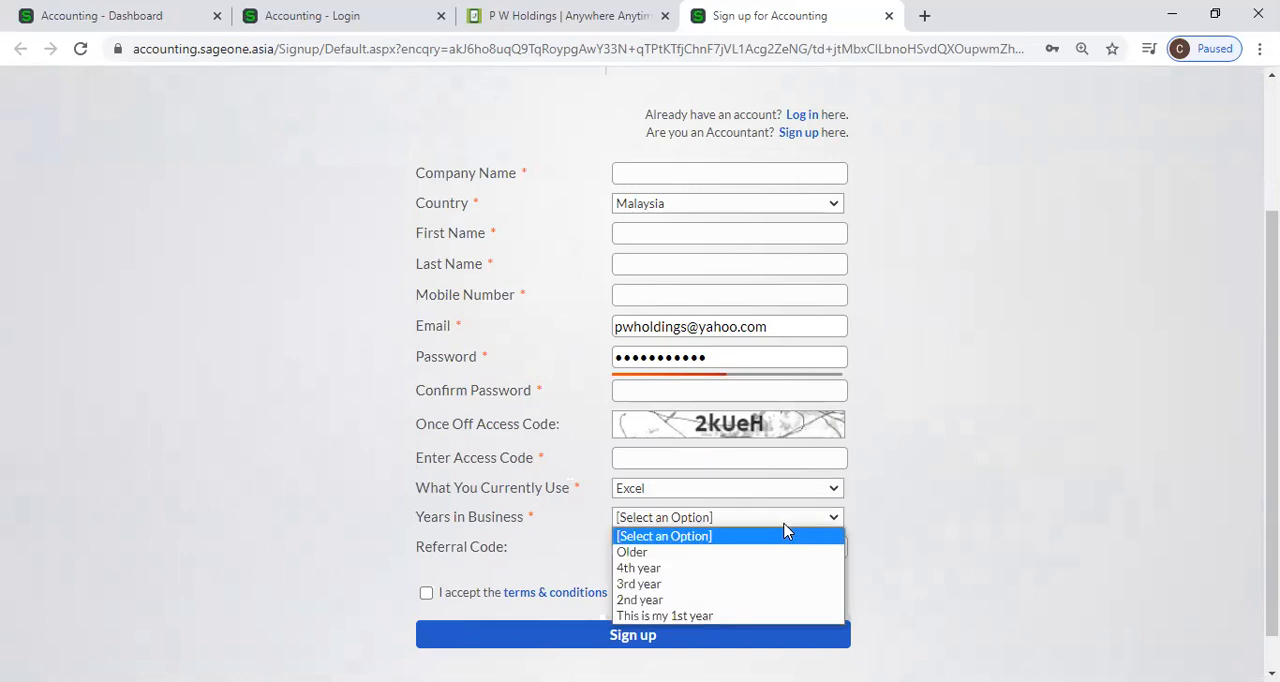
pyautogui.click(766, 615)
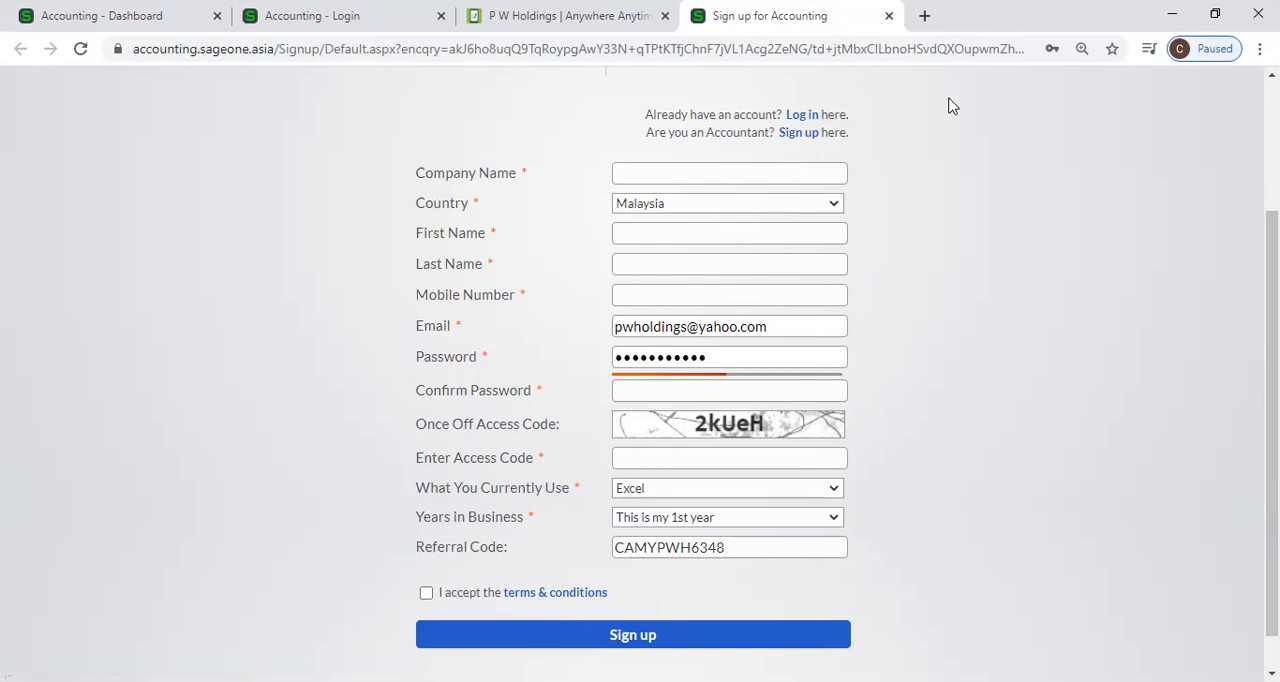
# Close the sign-up, P W Holdings website and Accounting login pages and return to the Accounting dashboard.
pyautogui.click(1218, 14)
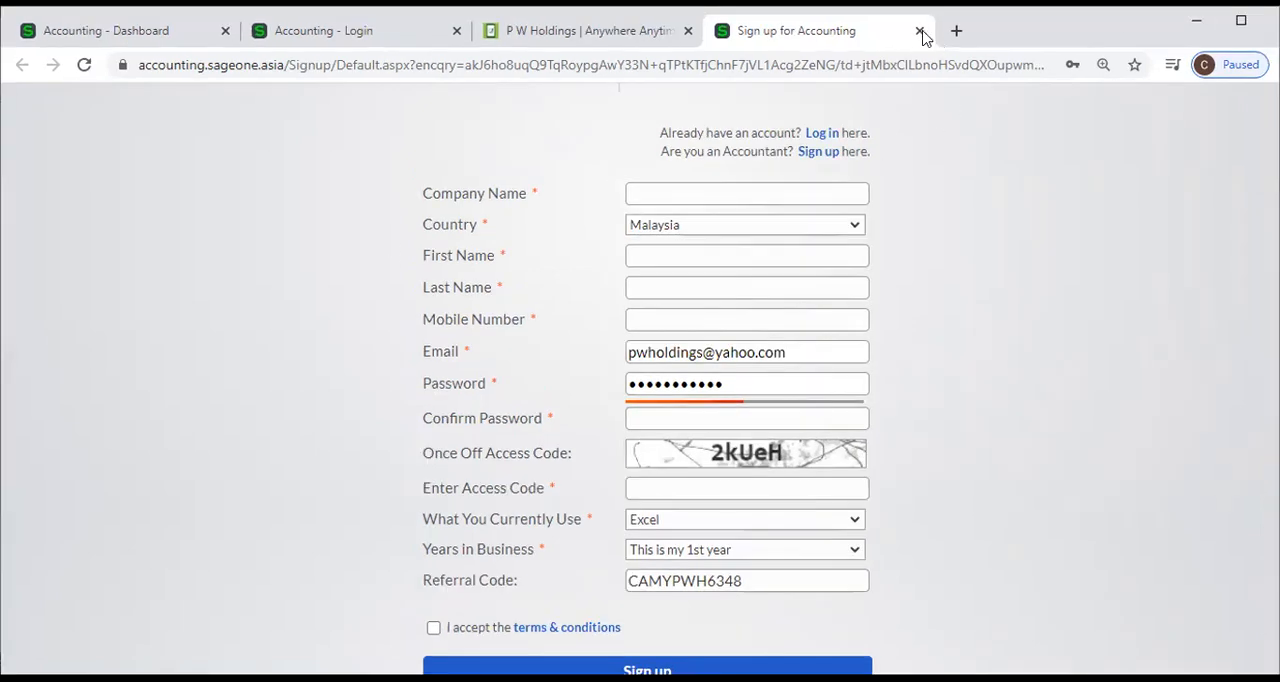
pyautogui.click(917, 30)
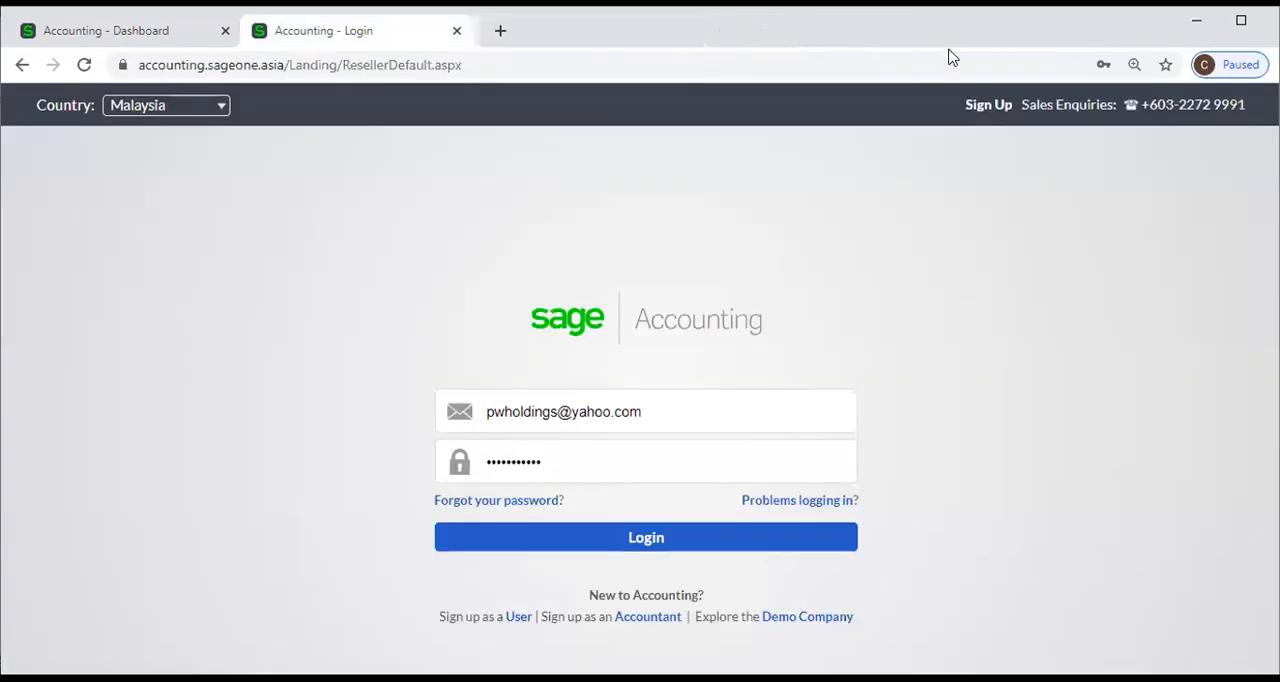
pyautogui.click(688, 31)
pyautogui.doubleClick(950, 40)
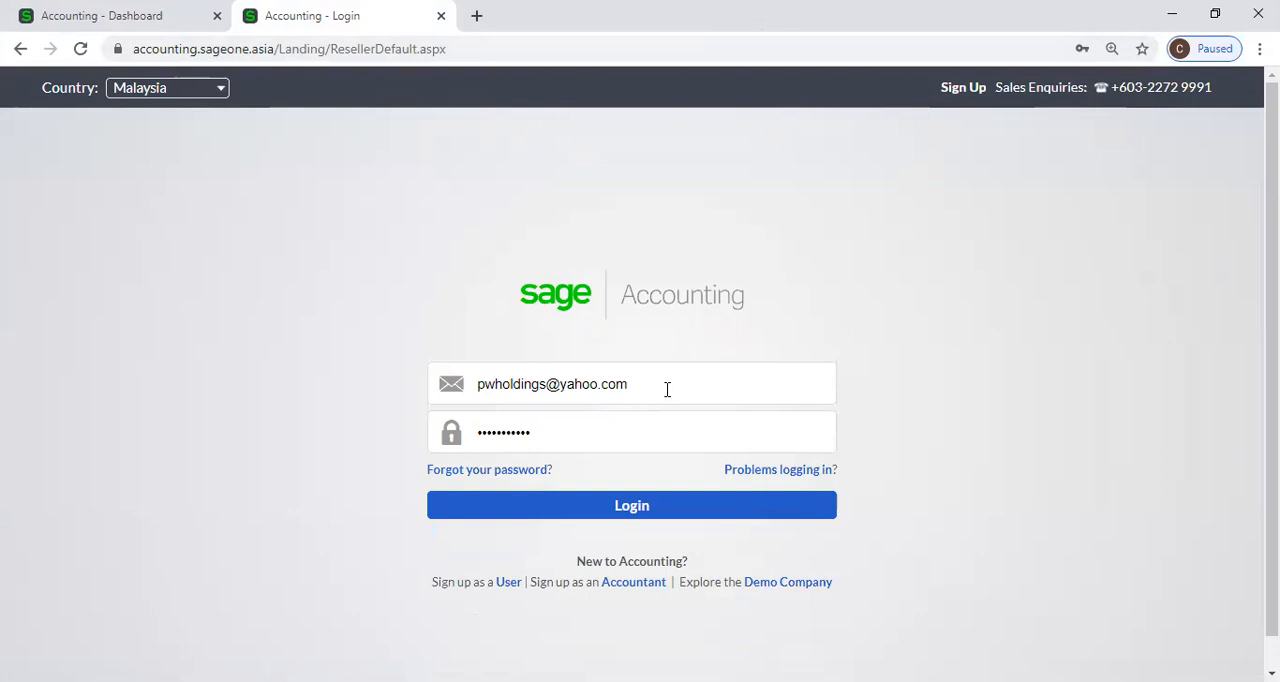
pyautogui.click(628, 508)
pyautogui.click(441, 16)
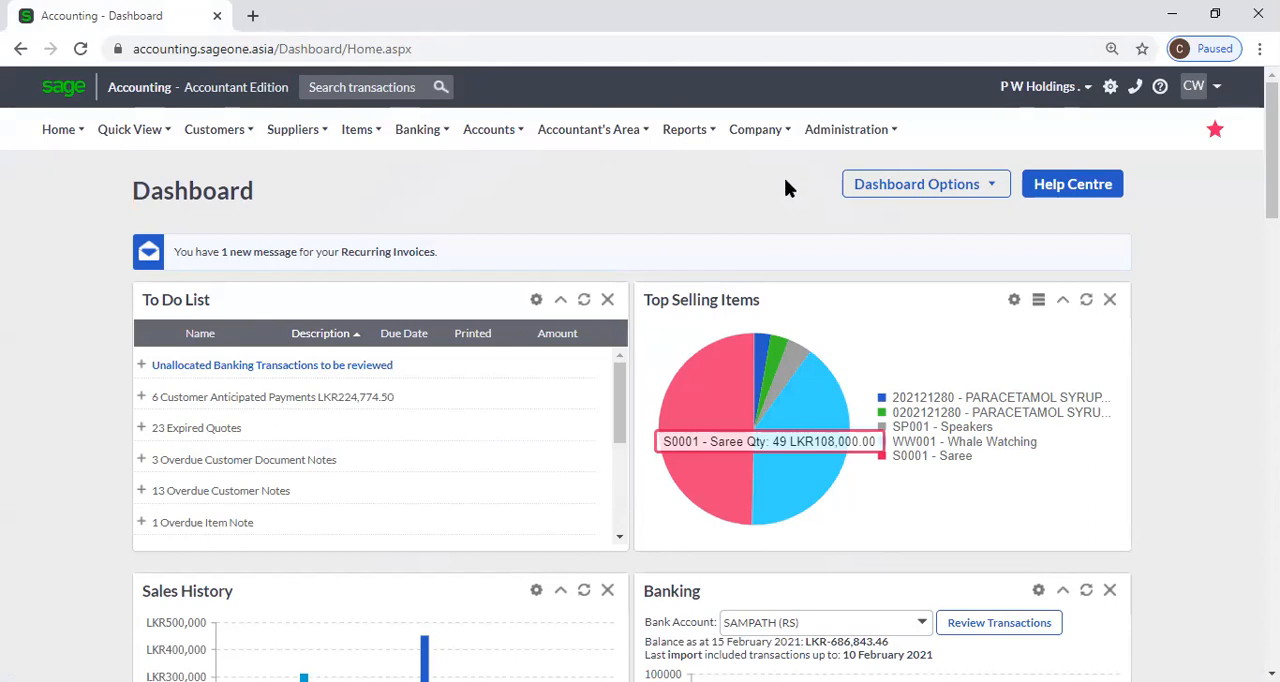
# Open the company settings for editing and go through the company's contact and postal address fields.
pyautogui.click(760, 147)
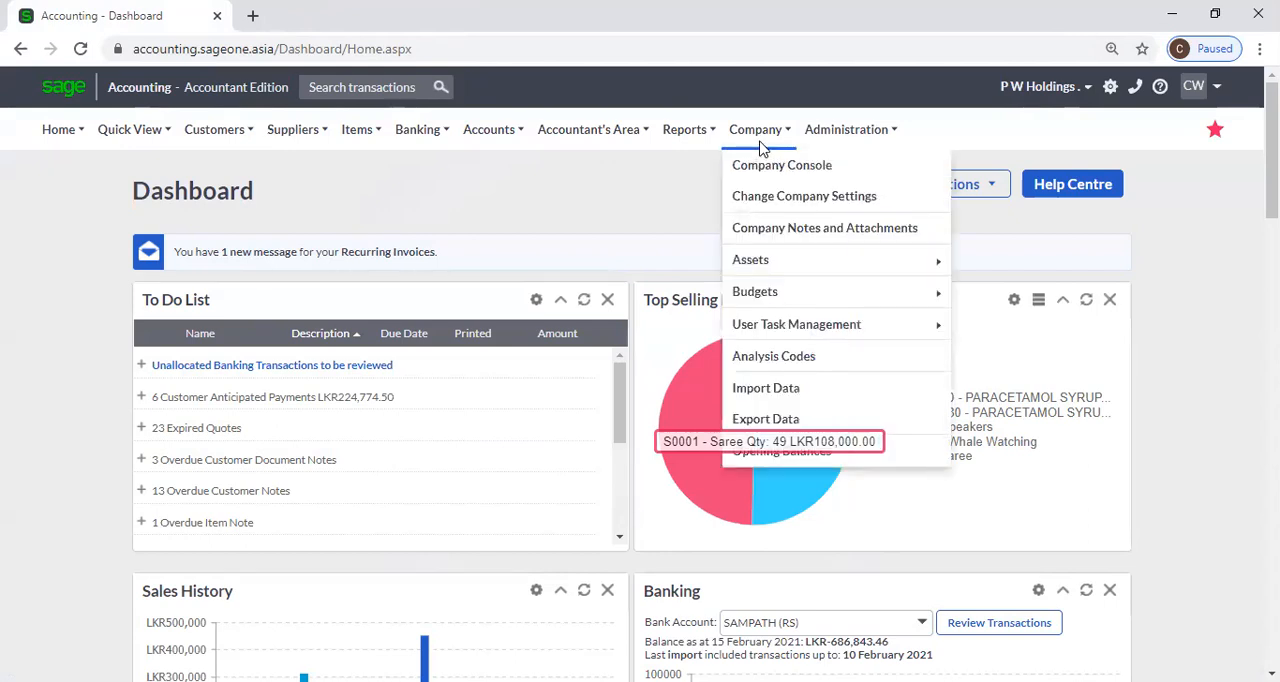
pyautogui.click(880, 205)
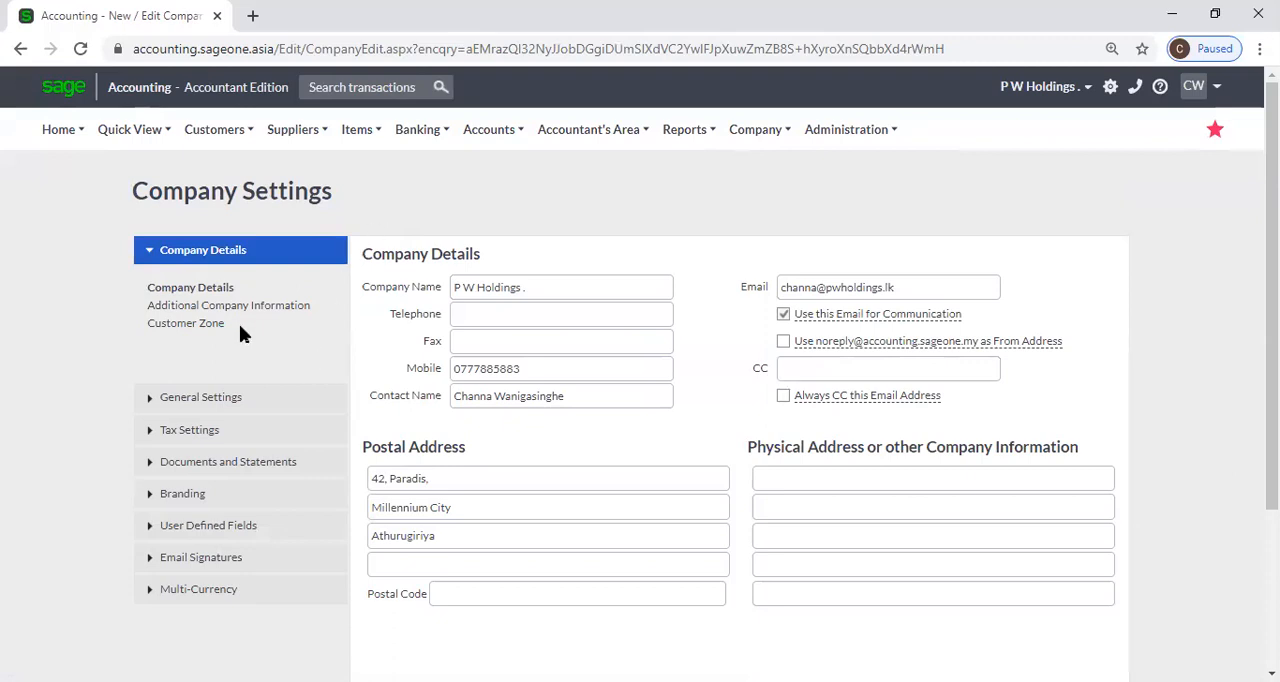
pyautogui.click(484, 323)
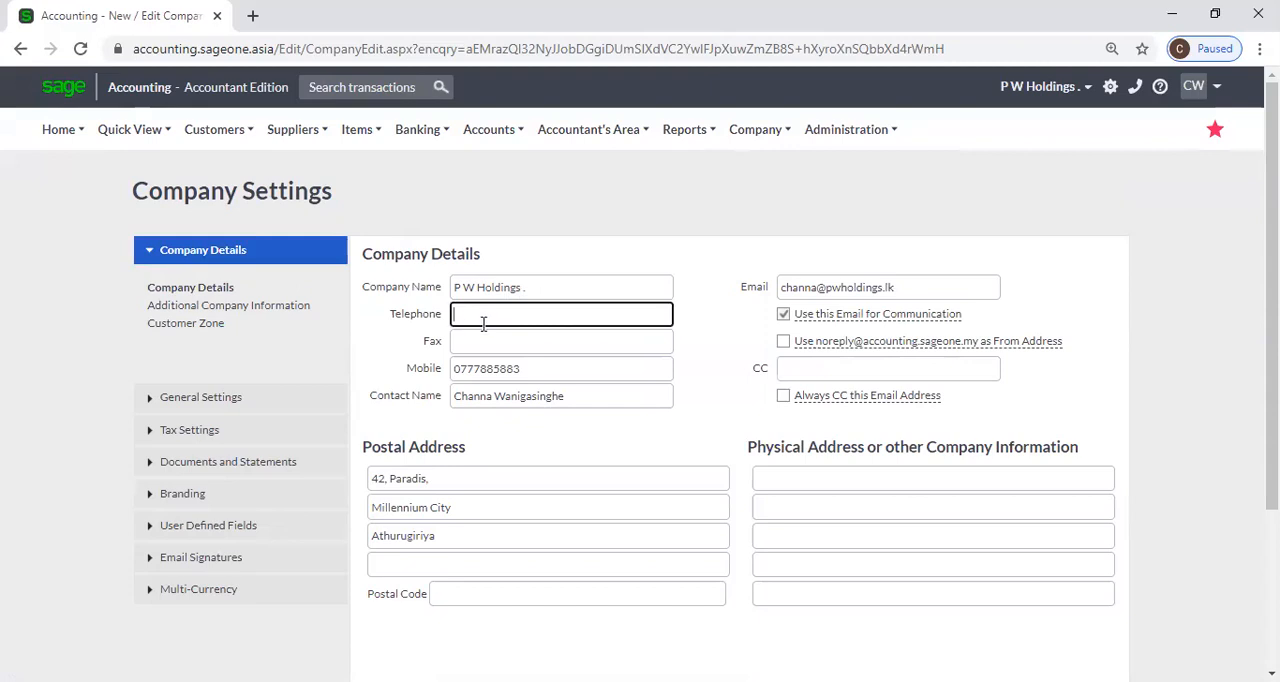
pyautogui.click(488, 346)
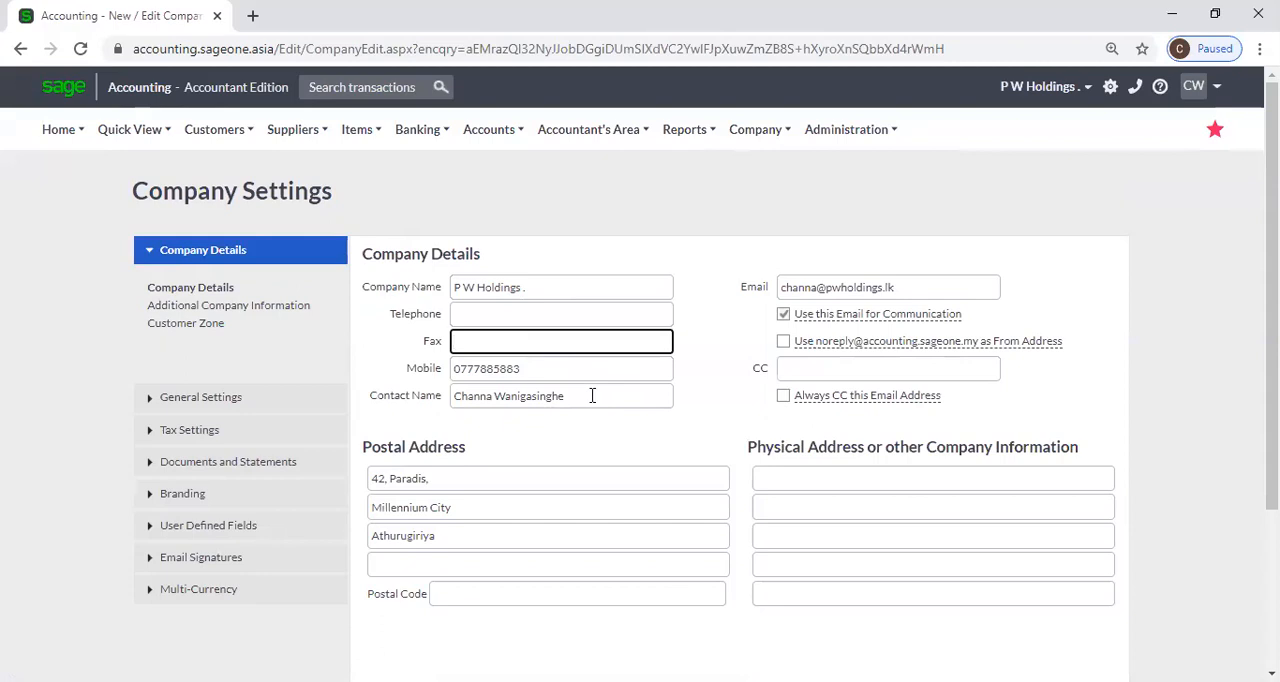
pyautogui.scroll(-2, 592, 386)
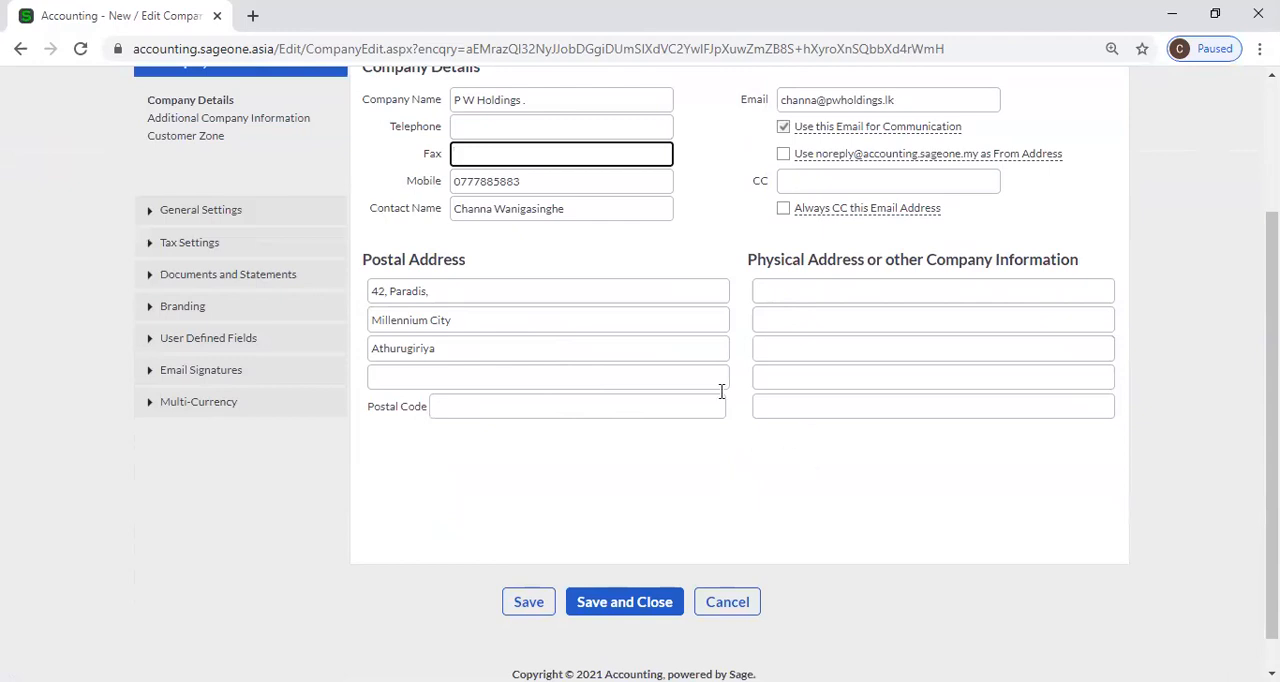
pyautogui.scroll(2, 603, 311)
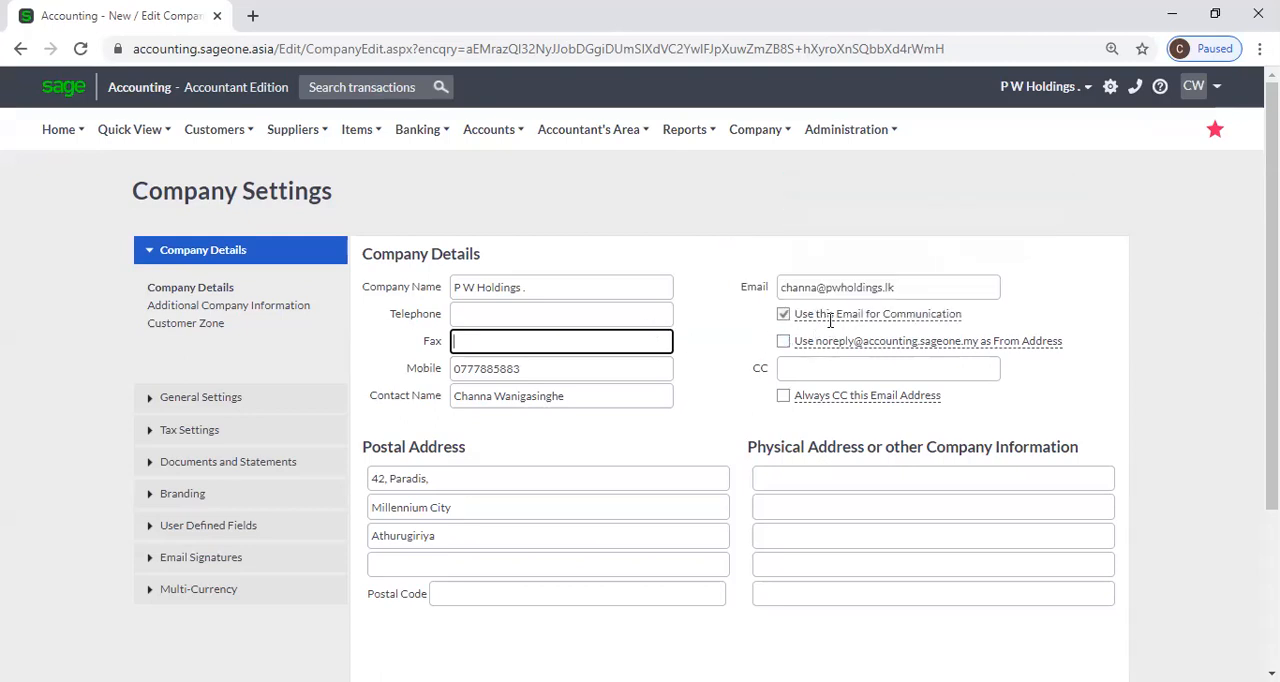
# Examine the company email address and the explanations of its communication and From Address options.
pyautogui.moveTo(853, 340)
pyautogui.moveTo(838, 318)
pyautogui.moveTo(1058, 344)
pyautogui.moveTo(900, 310)
pyautogui.tripleClick(914, 285)
pyautogui.click(1073, 310)
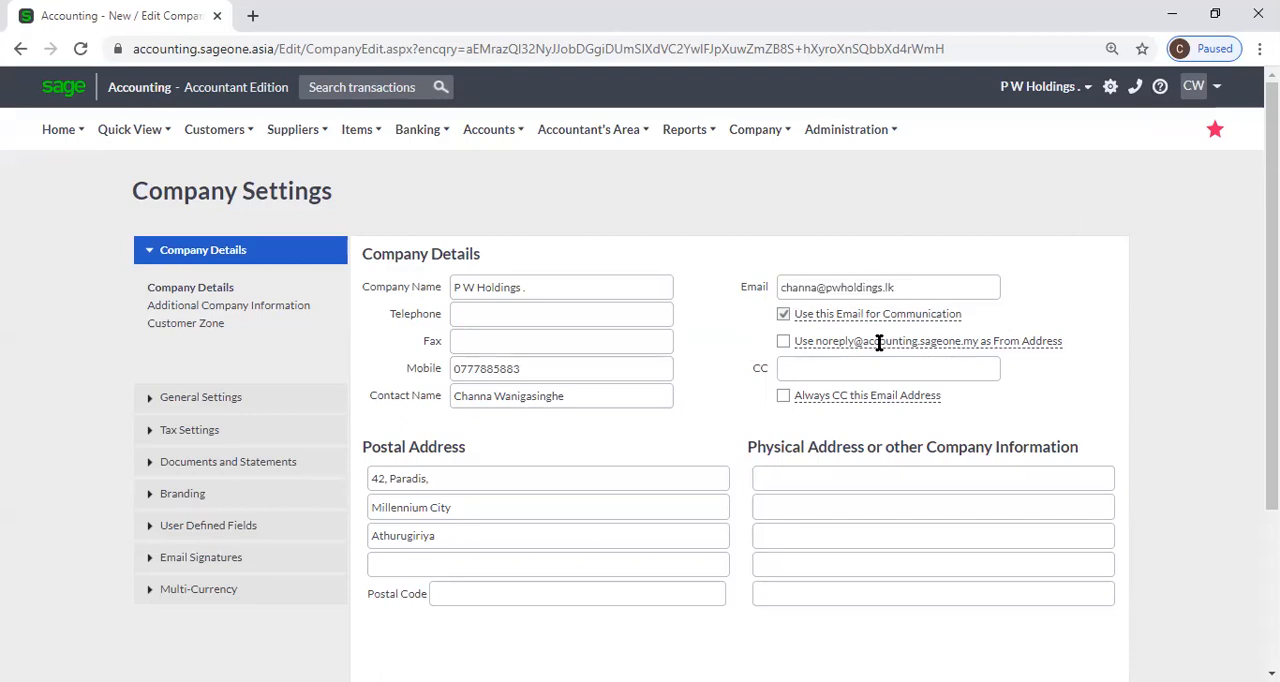
# Try the option to use the noreply address as From Address, clear it again and check the company email field.
pyautogui.click(784, 342)
pyautogui.click(884, 342)
pyautogui.click(784, 341)
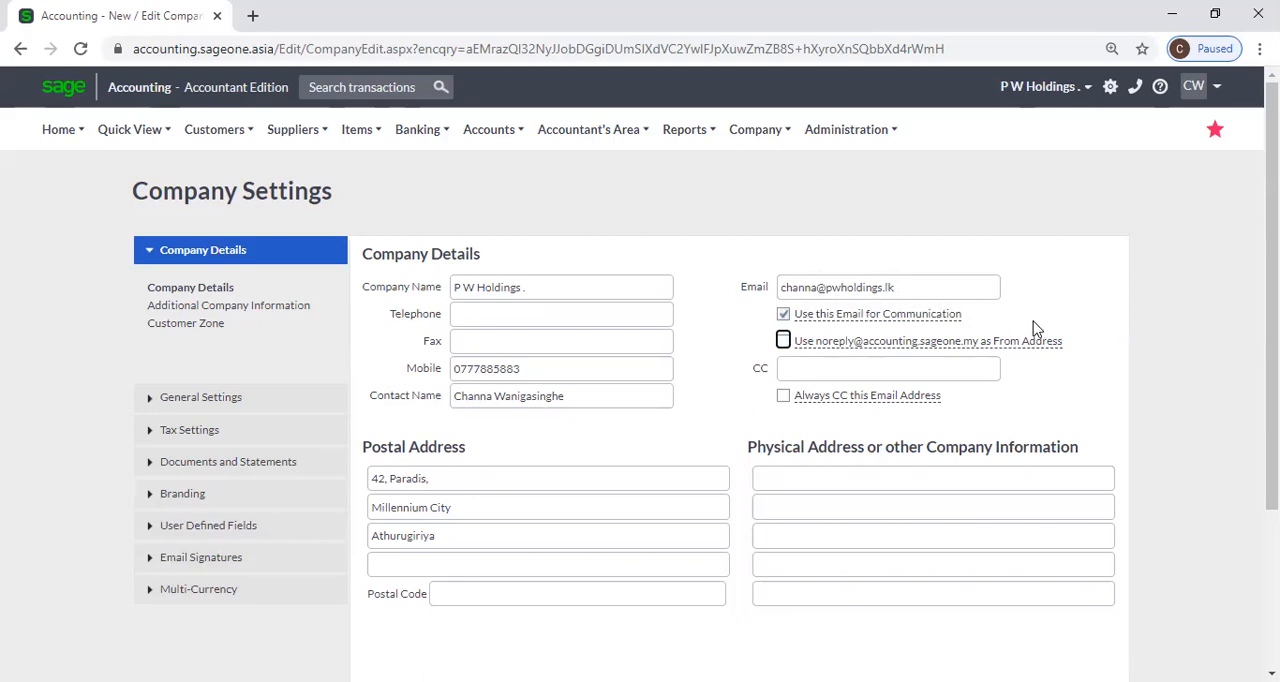
pyautogui.tripleClick(918, 290)
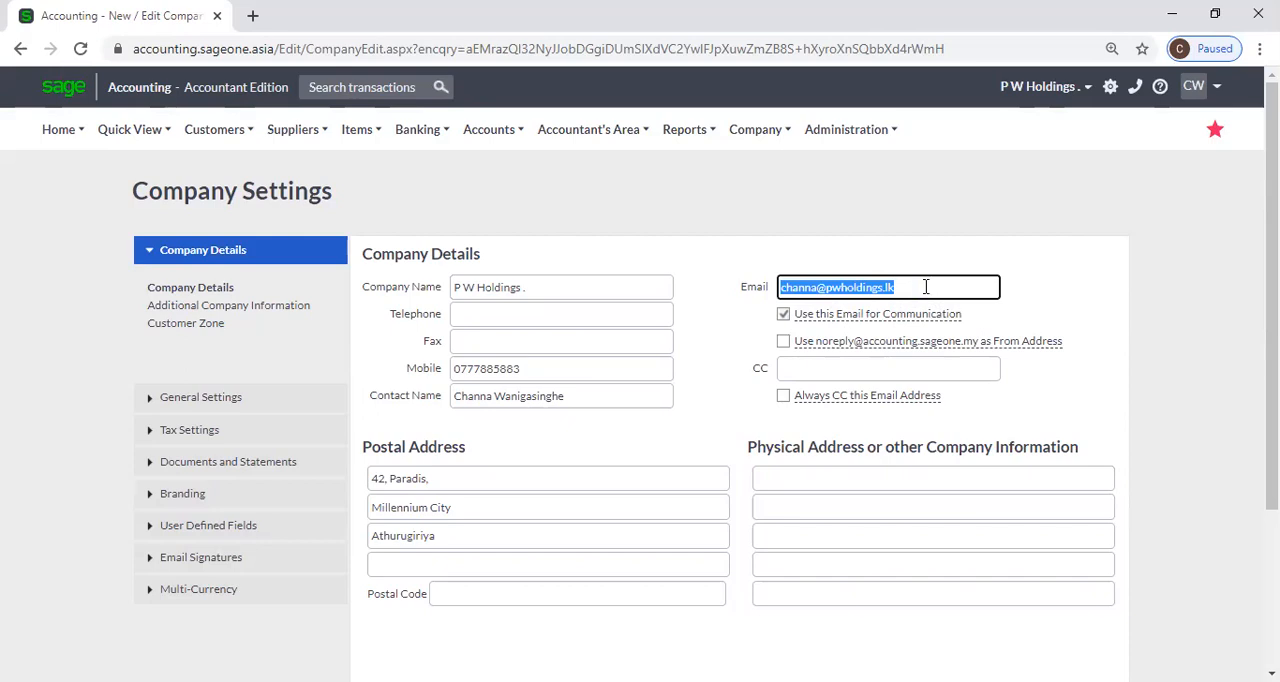
pyautogui.click(1058, 300)
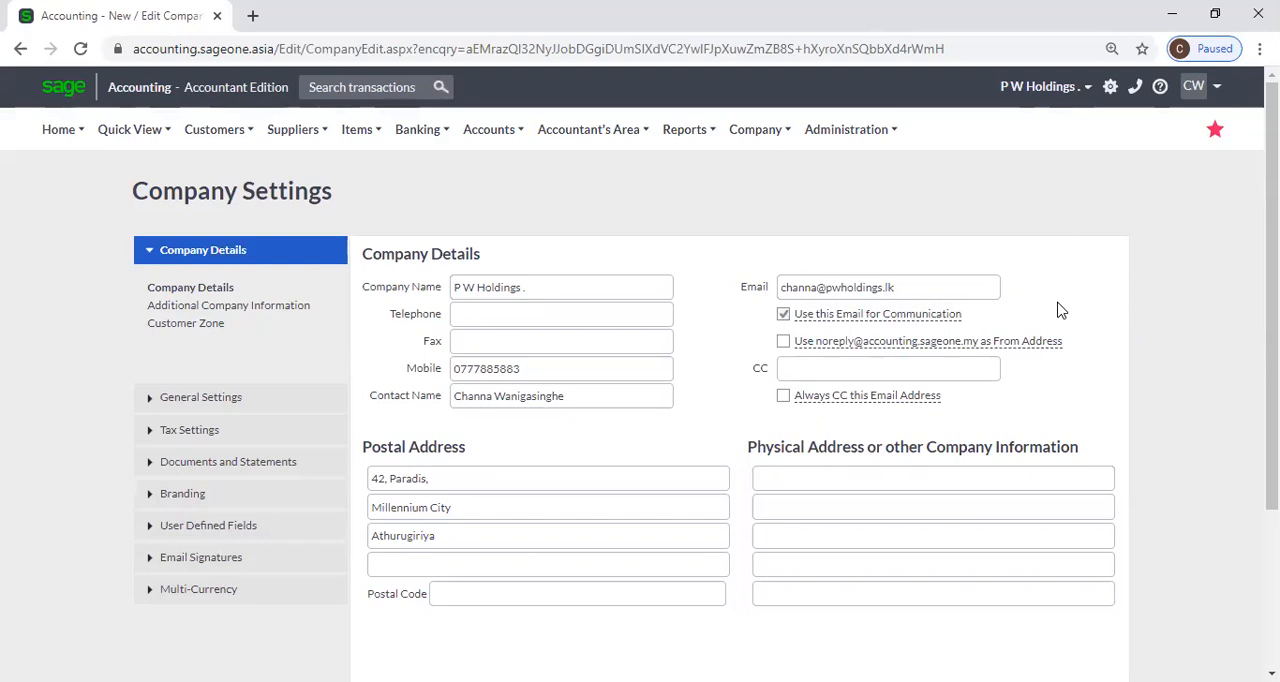
# Enable "Always CC this Email Address" for the company's CC email field.
pyautogui.click(796, 366)
pyautogui.click(1061, 420)
pyautogui.click(862, 368)
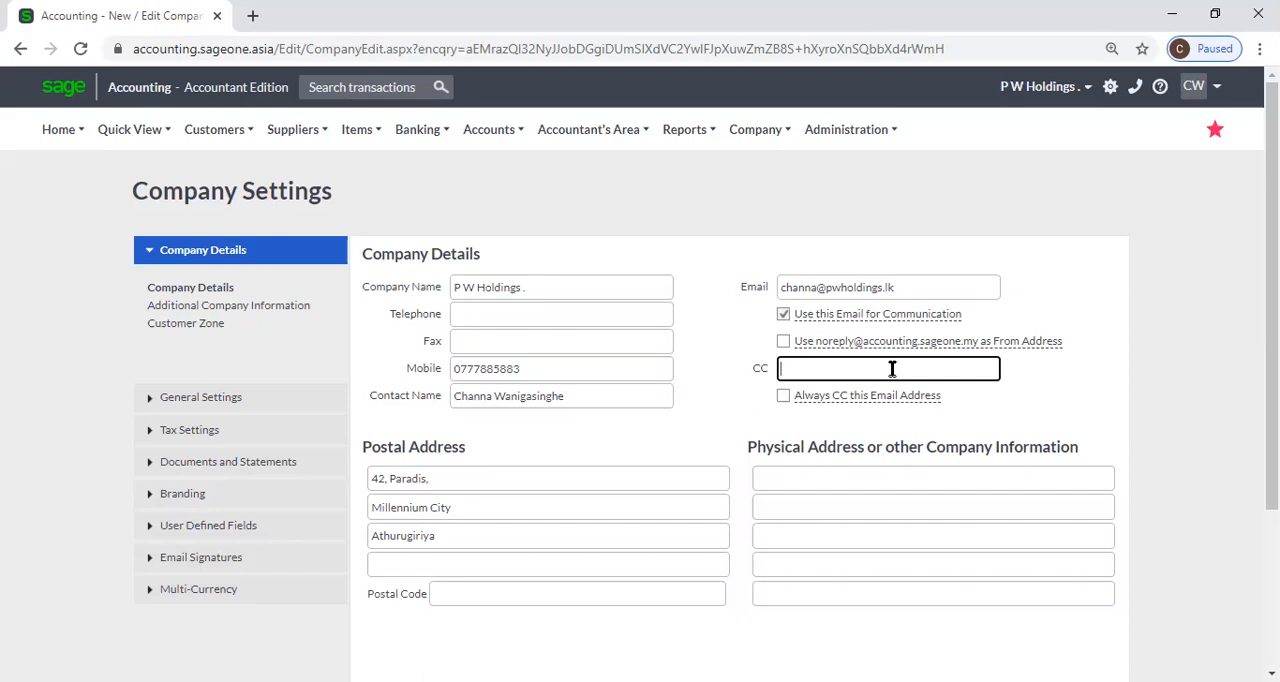
pyautogui.click(783, 395)
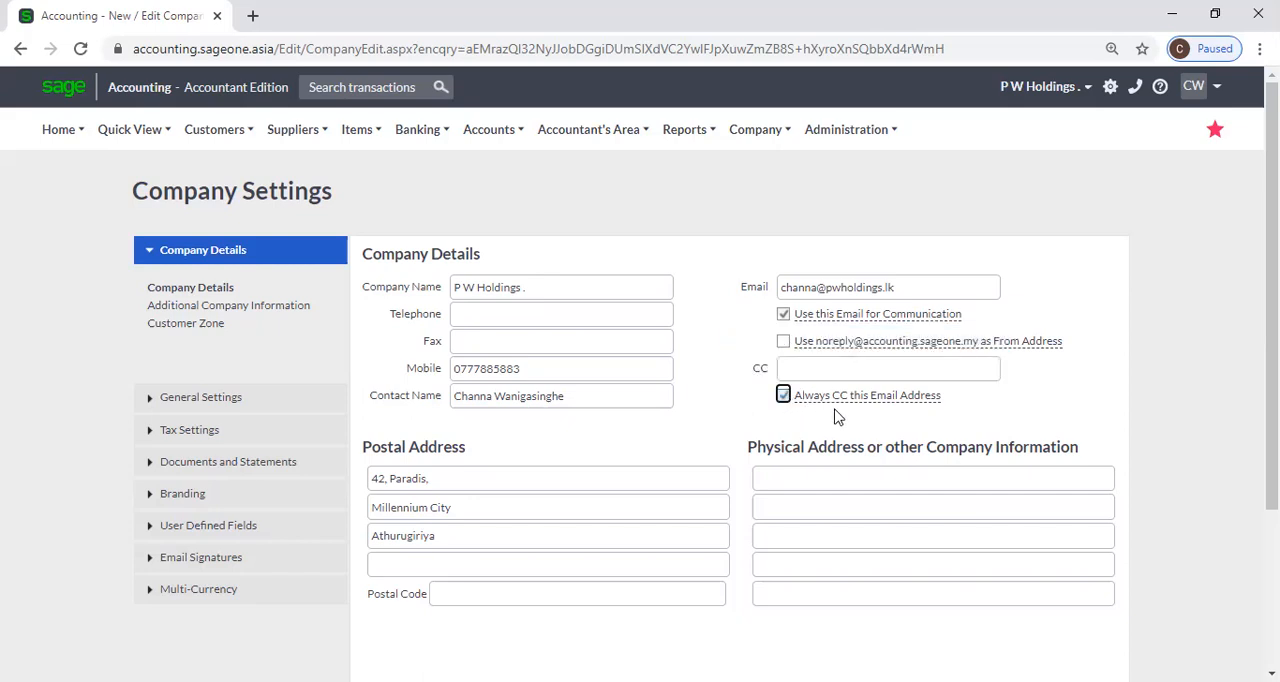
pyautogui.moveTo(856, 401)
pyautogui.click(844, 369)
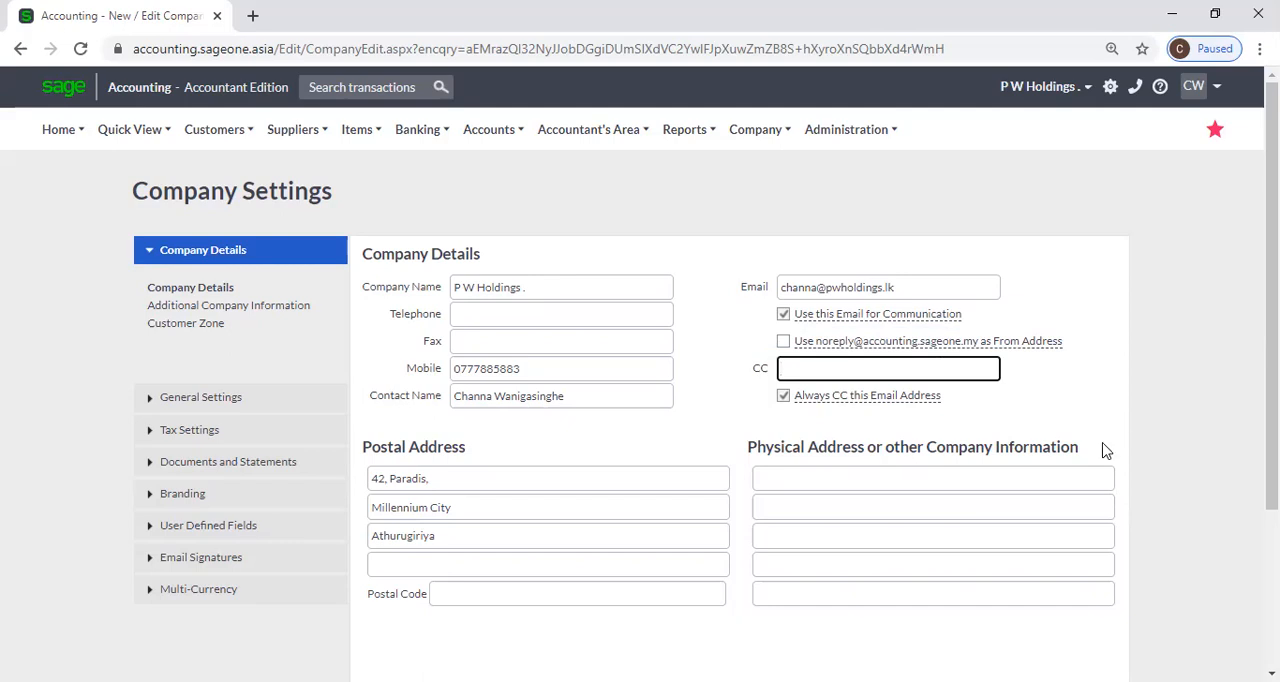
# Review the company details page, including the postal and physical address sections.
pyautogui.scroll(-2, 1172, 449)
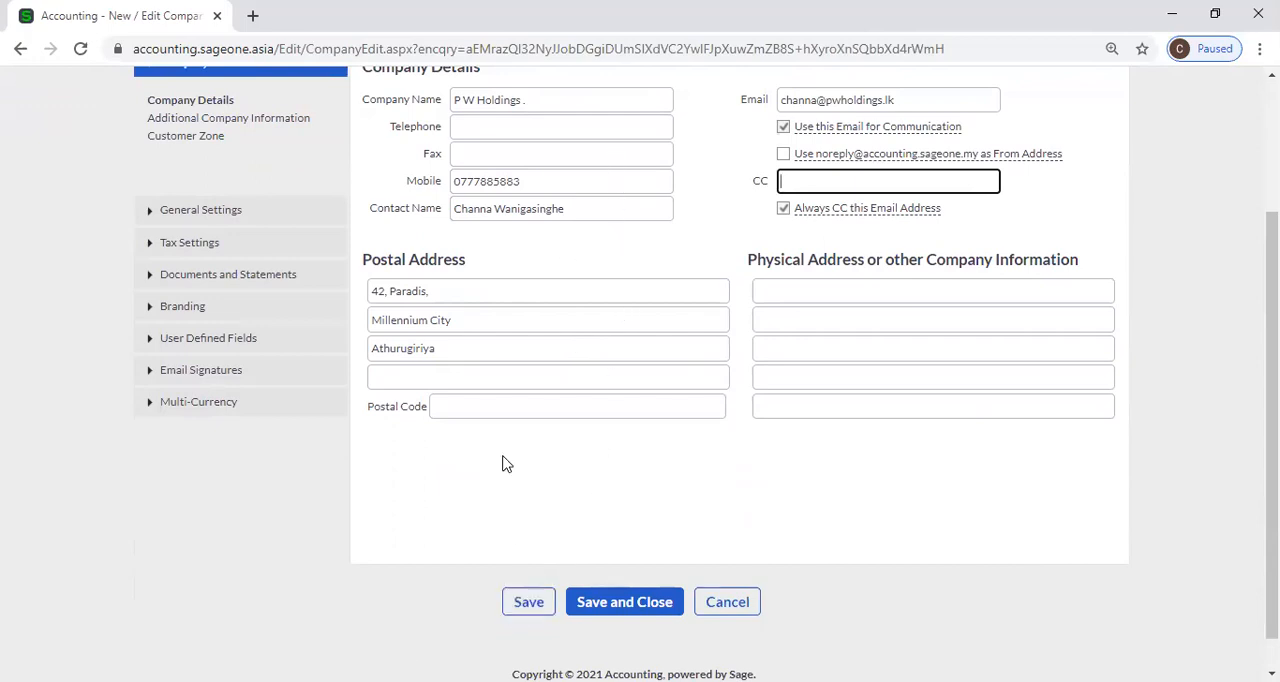
pyautogui.scroll(1, 466, 452)
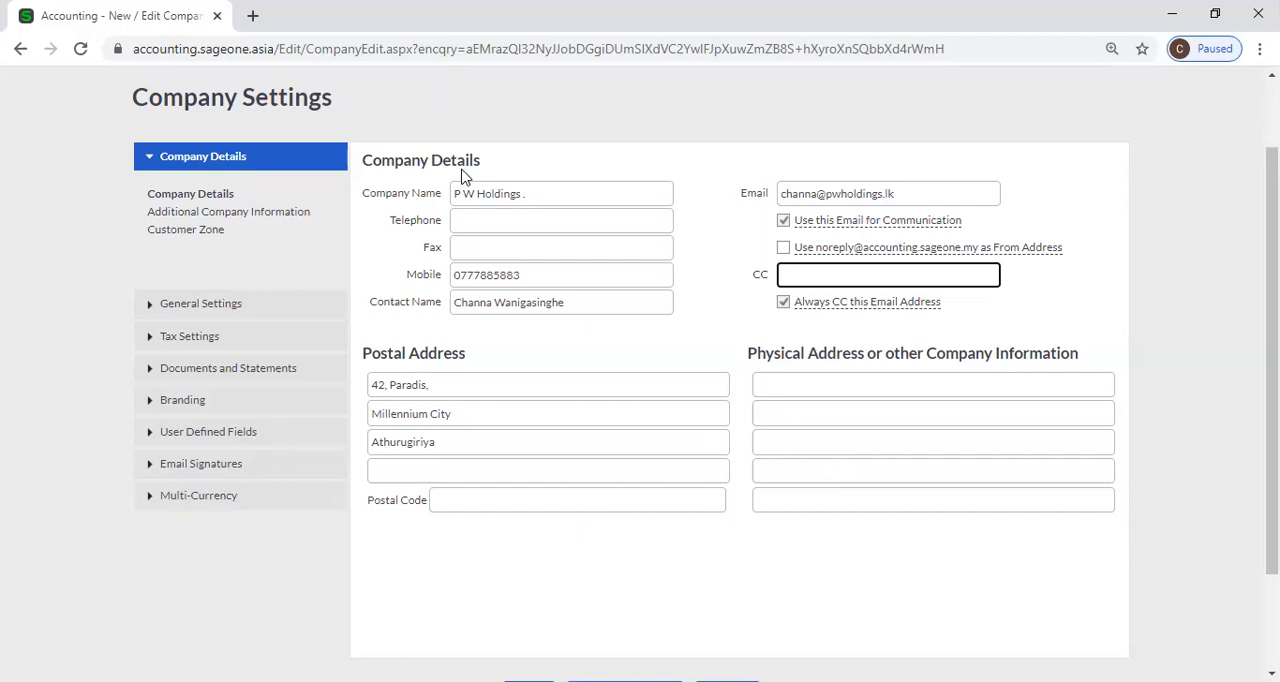
pyautogui.scroll(2, 449, 120)
pyautogui.moveTo(450, 120)
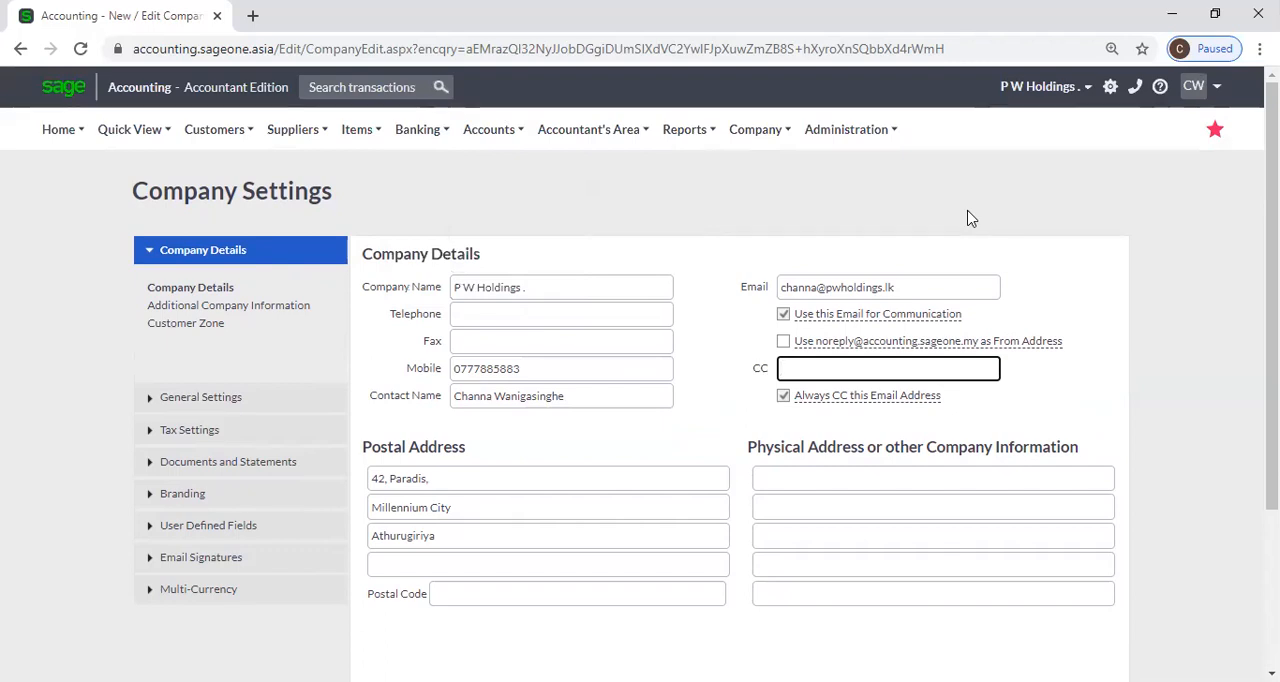
pyautogui.click(660, 40)
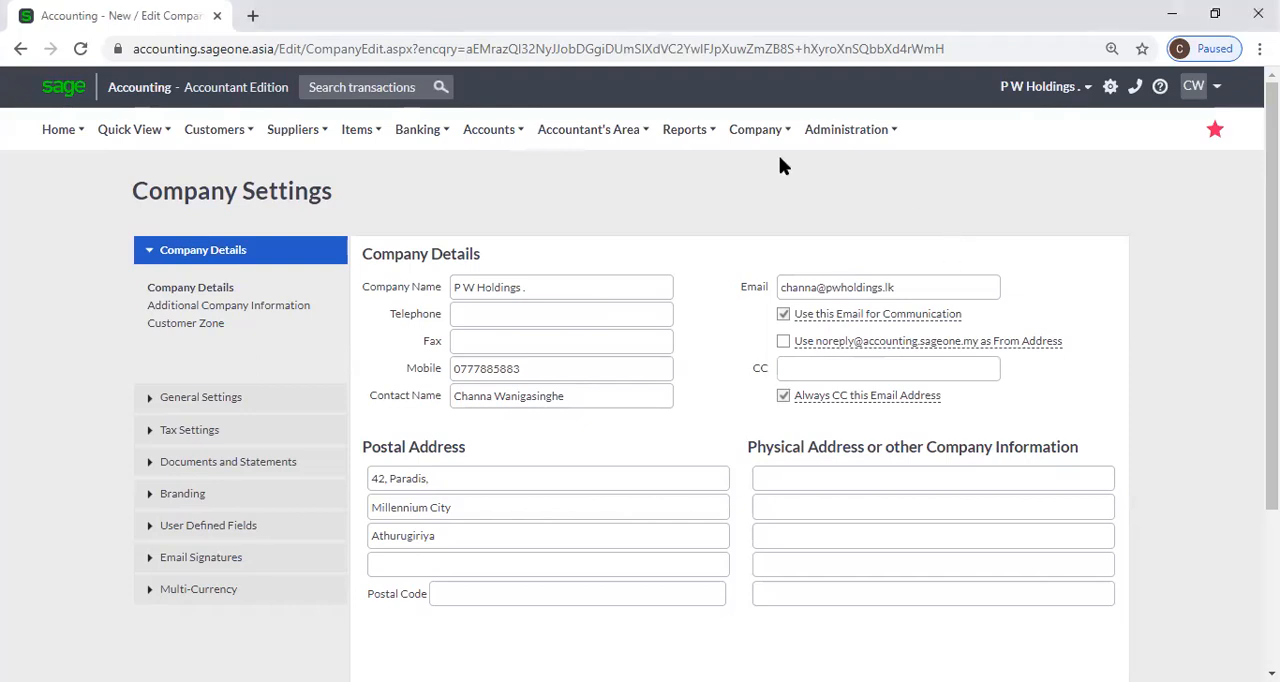
pyautogui.click(590, 129)
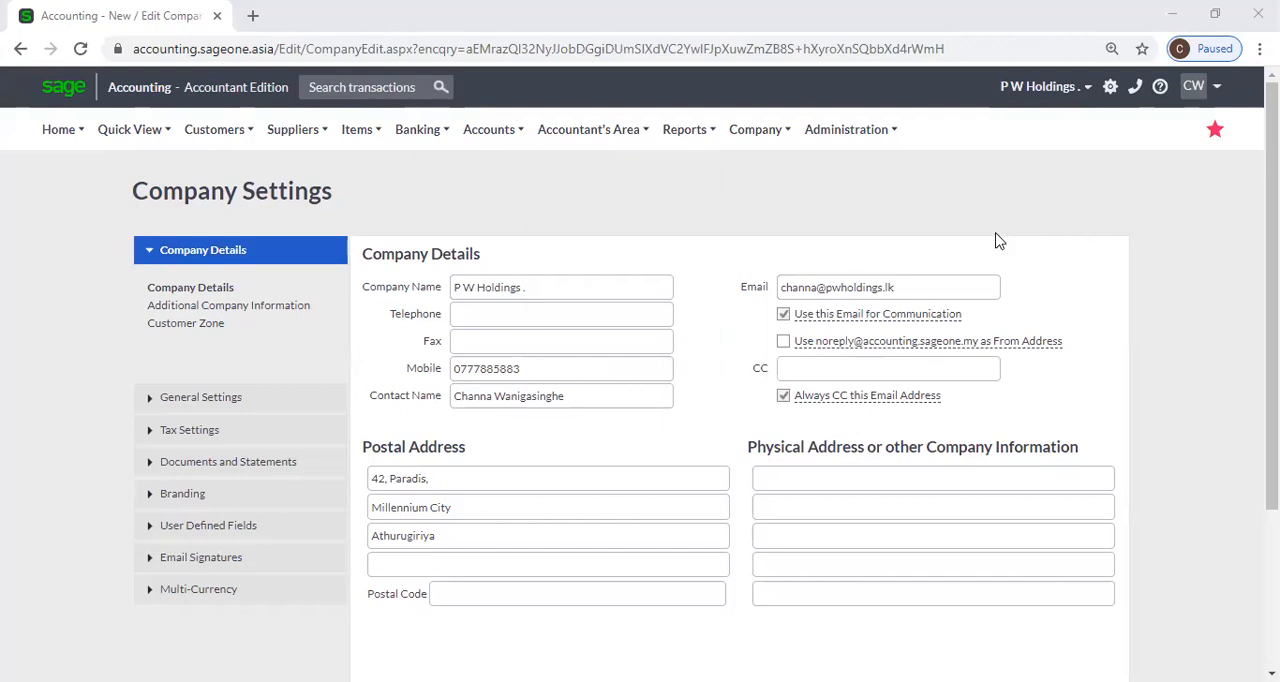
pyautogui.scroll(-1, 992, 240)
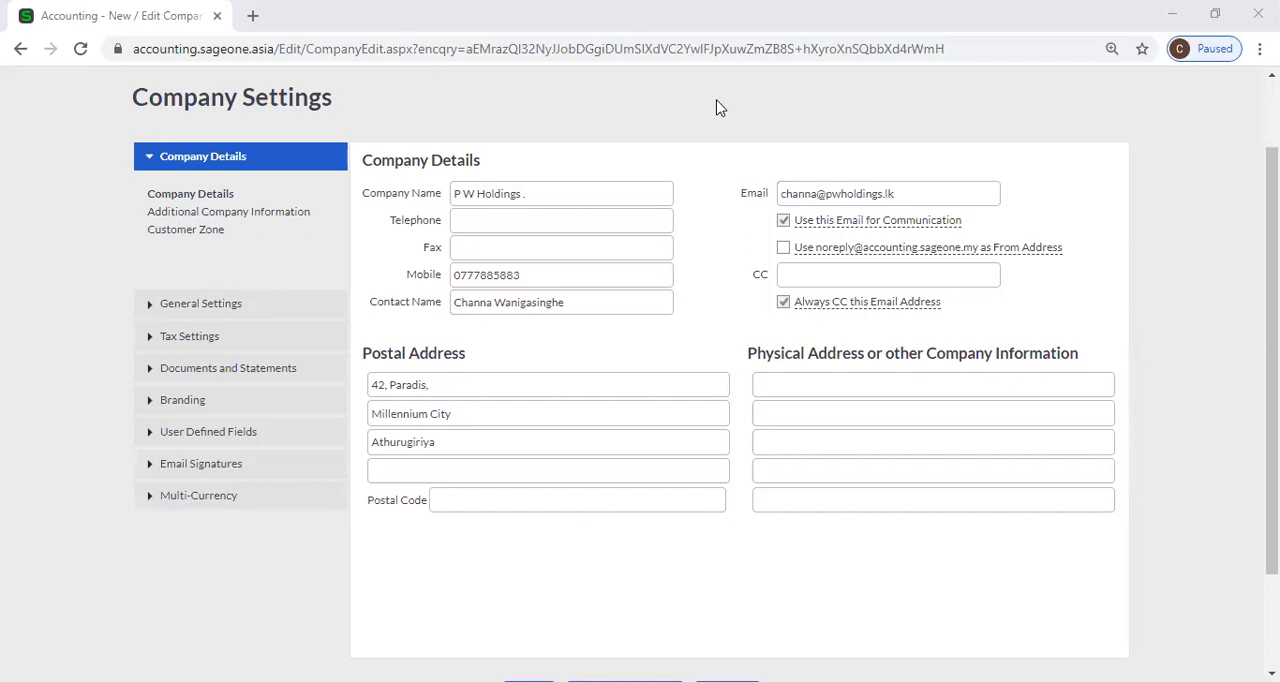
pyautogui.scroll(1, 718, 107)
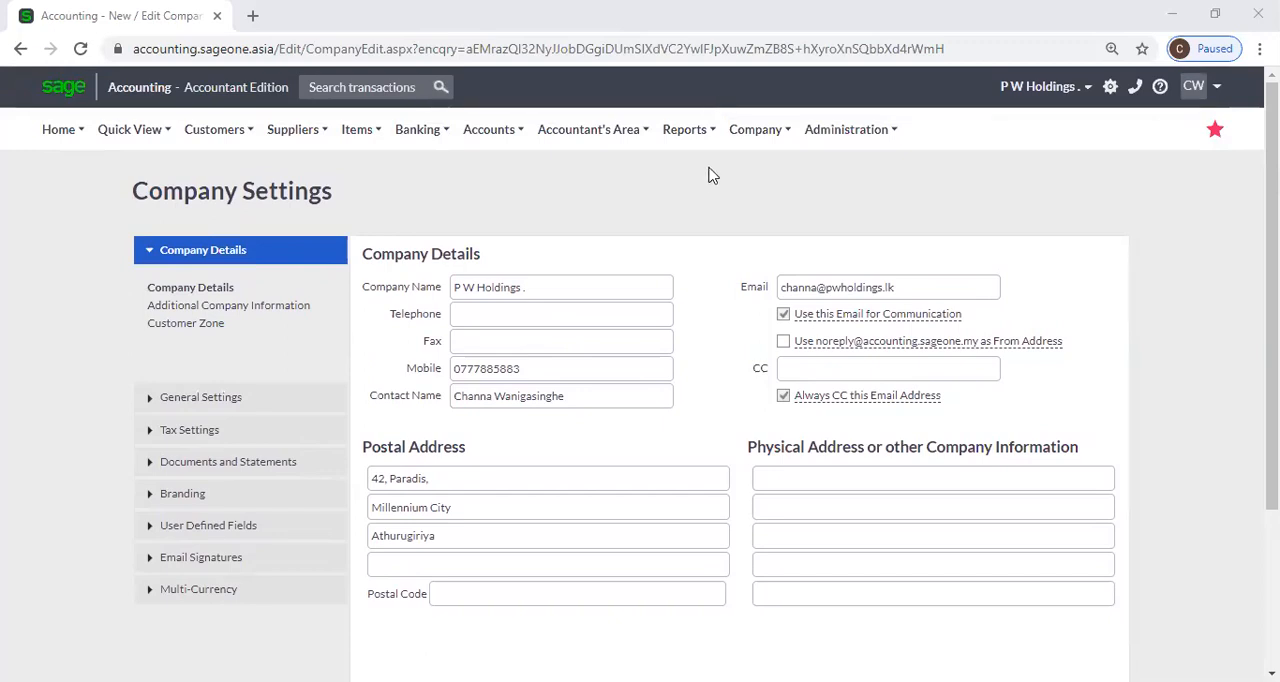
# Open the additional company information and examine the statutory fields for tax number, registered name, registration number and tax office.
pyautogui.click(248, 312)
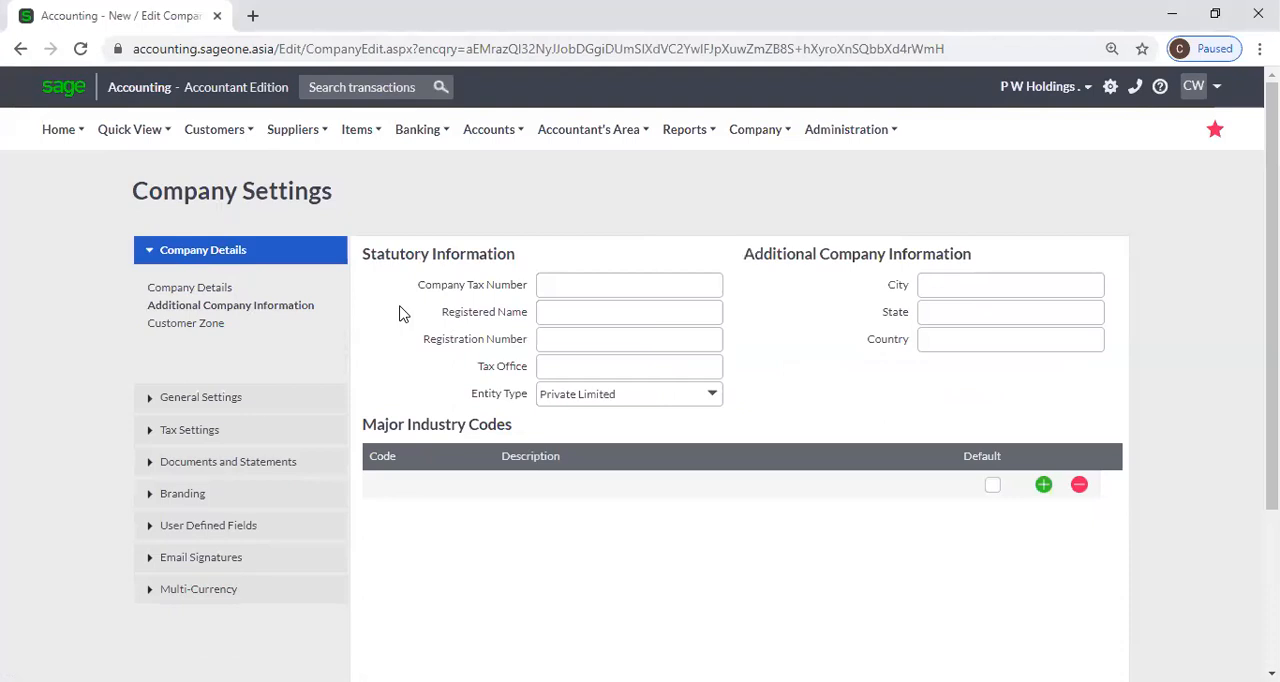
pyautogui.click(557, 288)
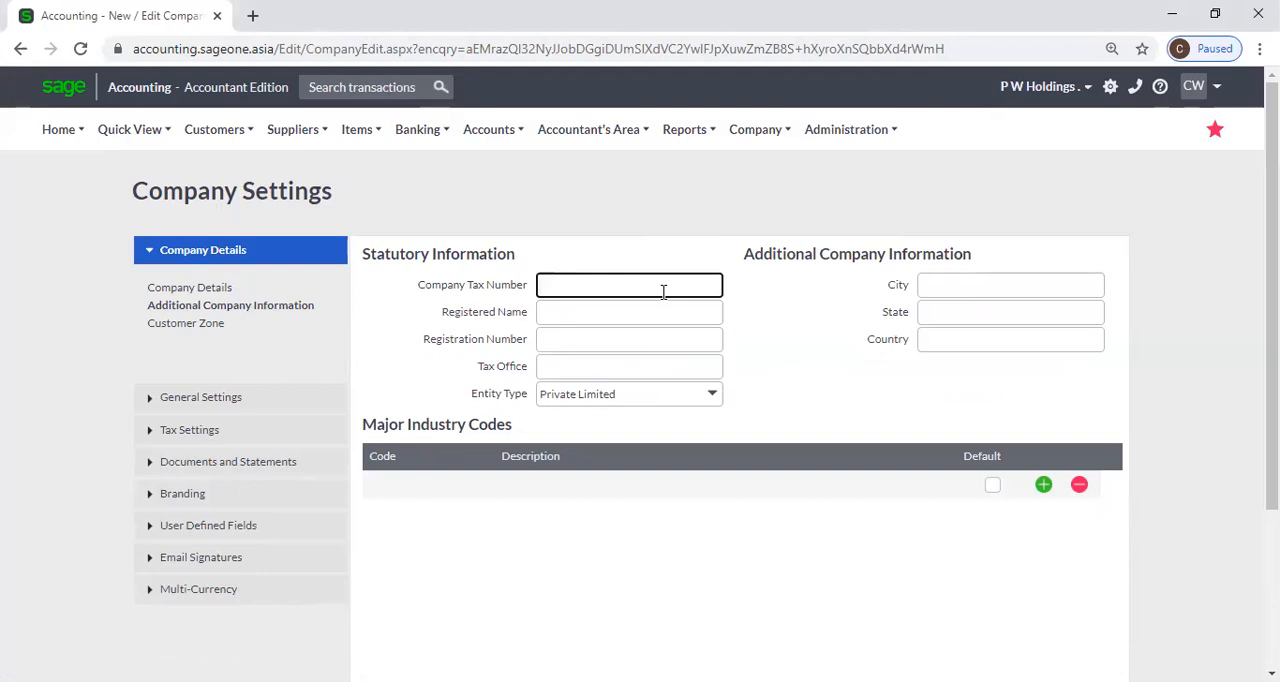
pyautogui.click(638, 311)
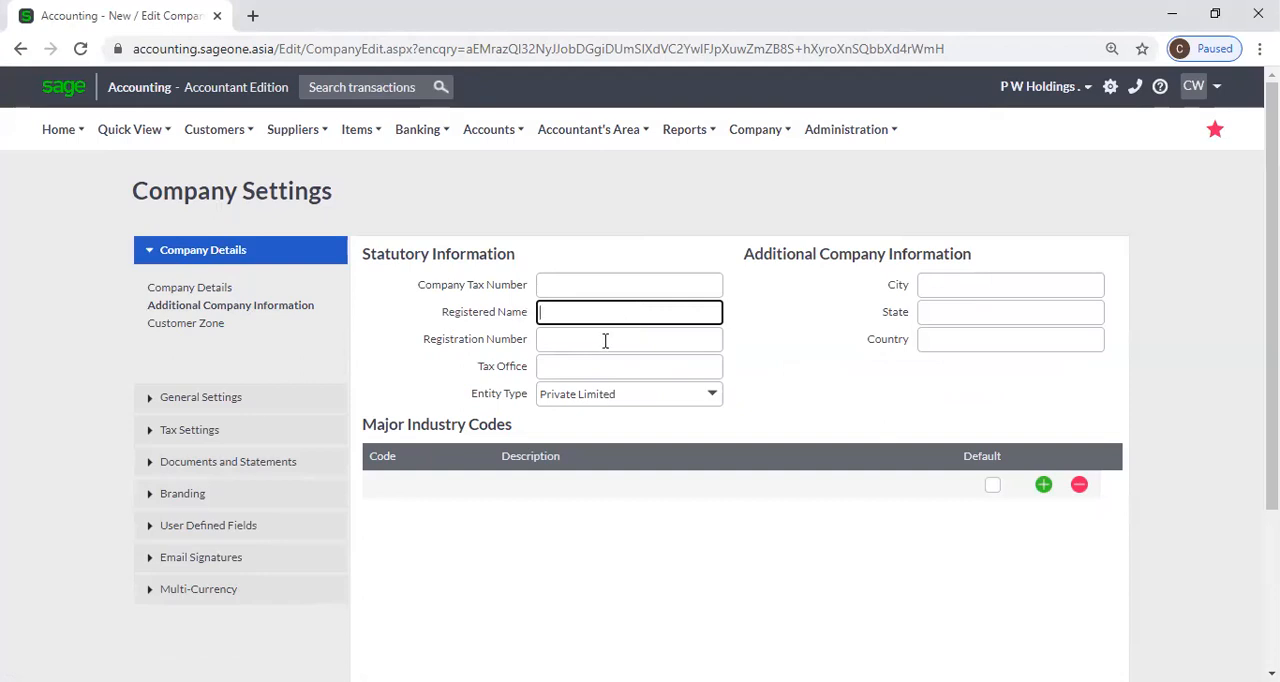
pyautogui.click(606, 341)
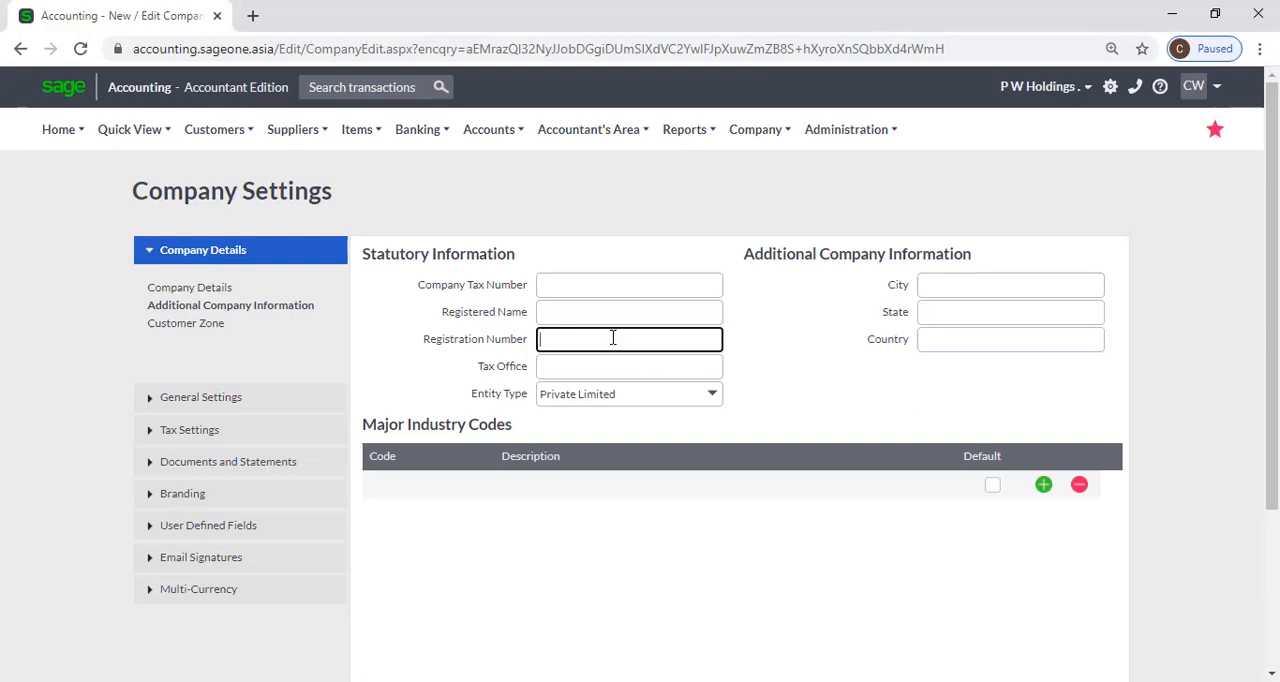
pyautogui.click(635, 364)
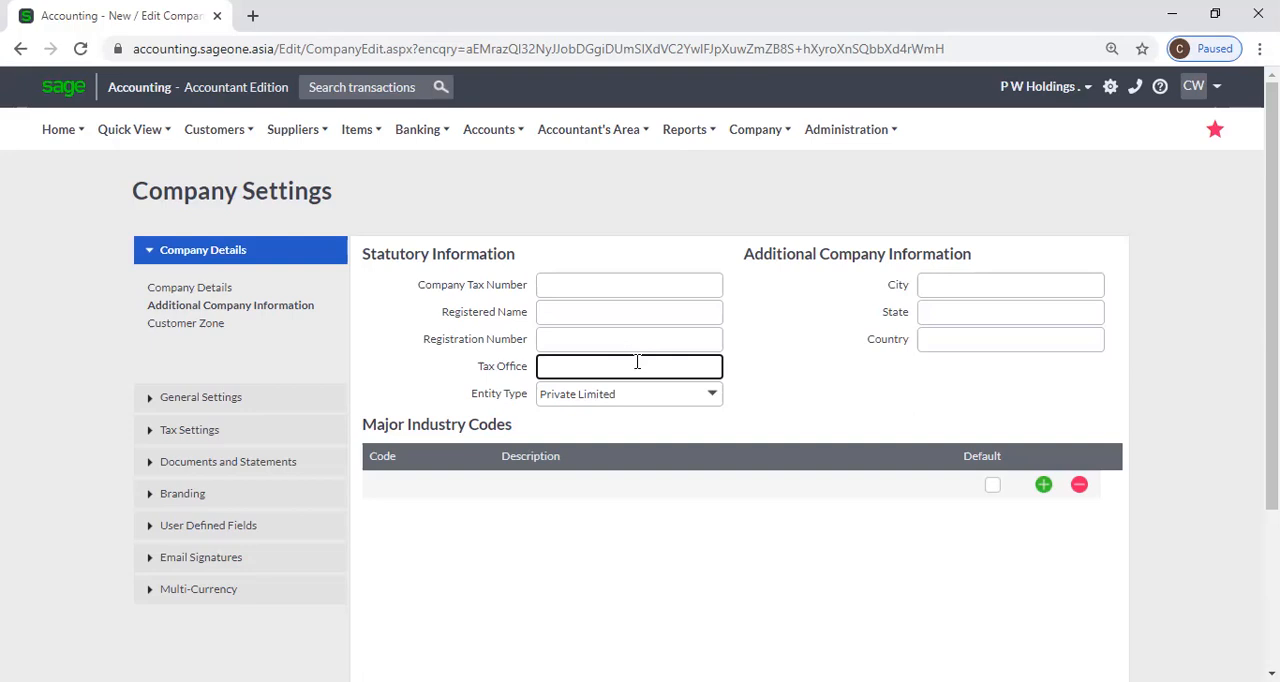
pyautogui.click(787, 370)
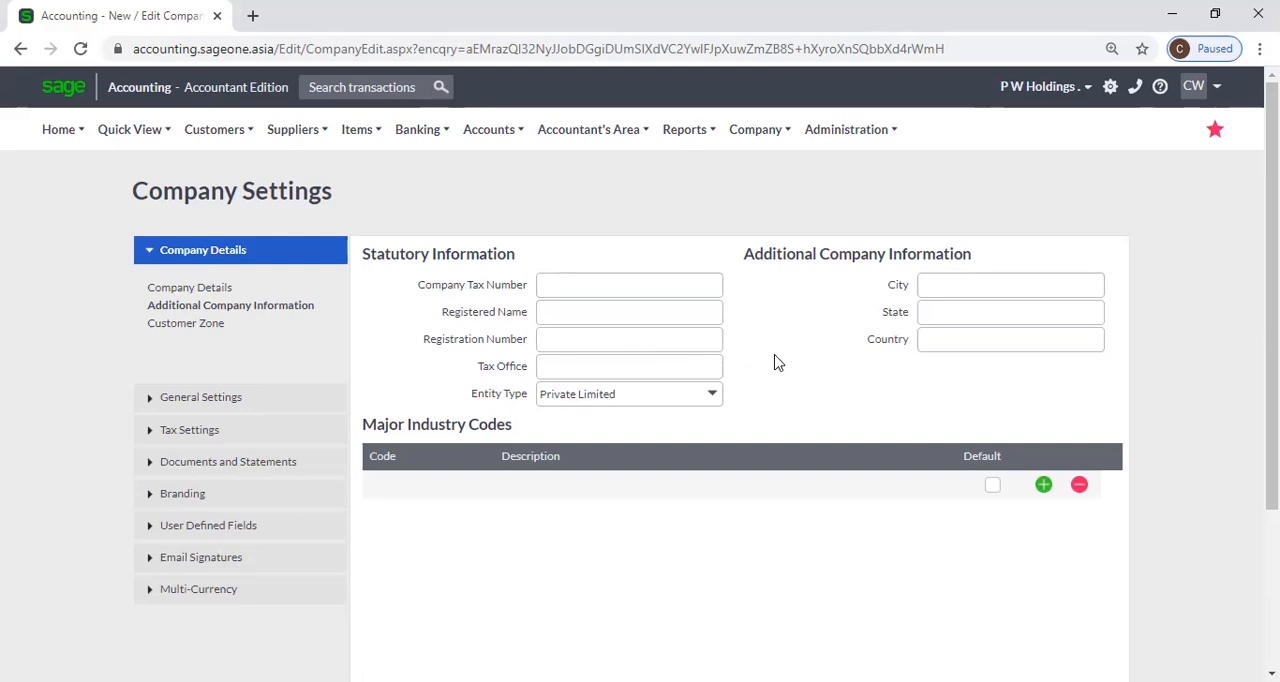
pyautogui.scroll(-1, 777, 362)
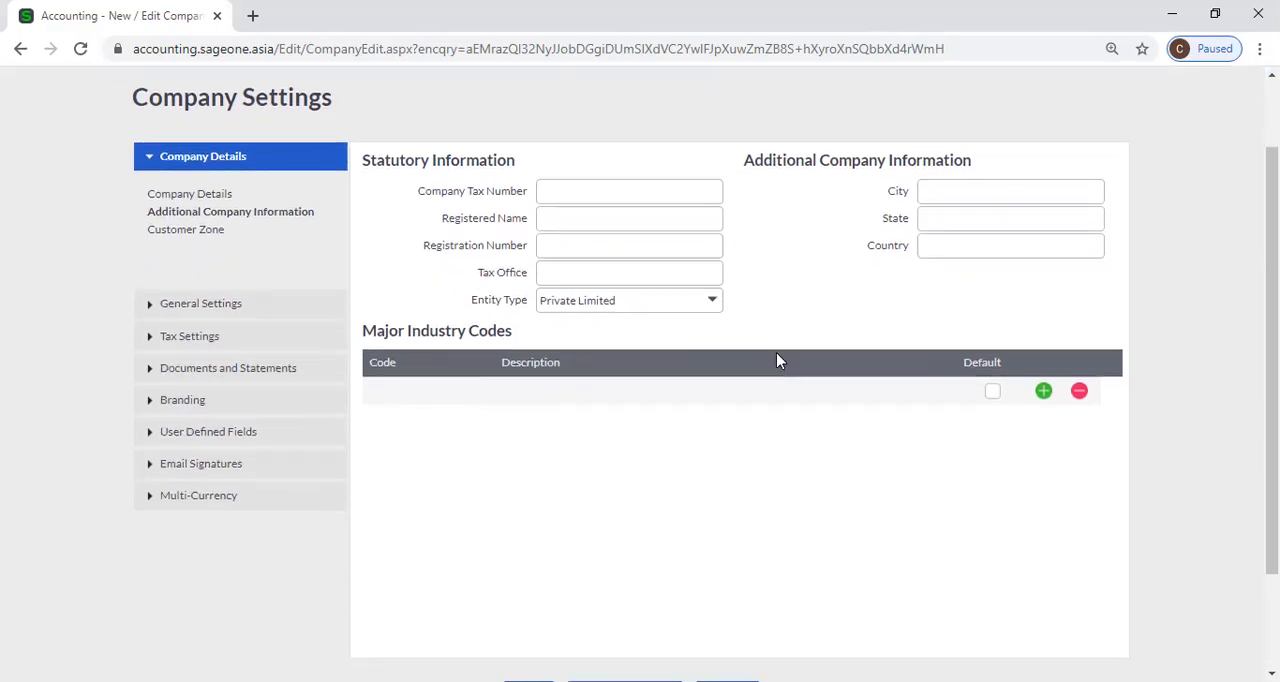
# Set the company's entity type to Private Limited in the statutory information.
pyautogui.click(714, 303)
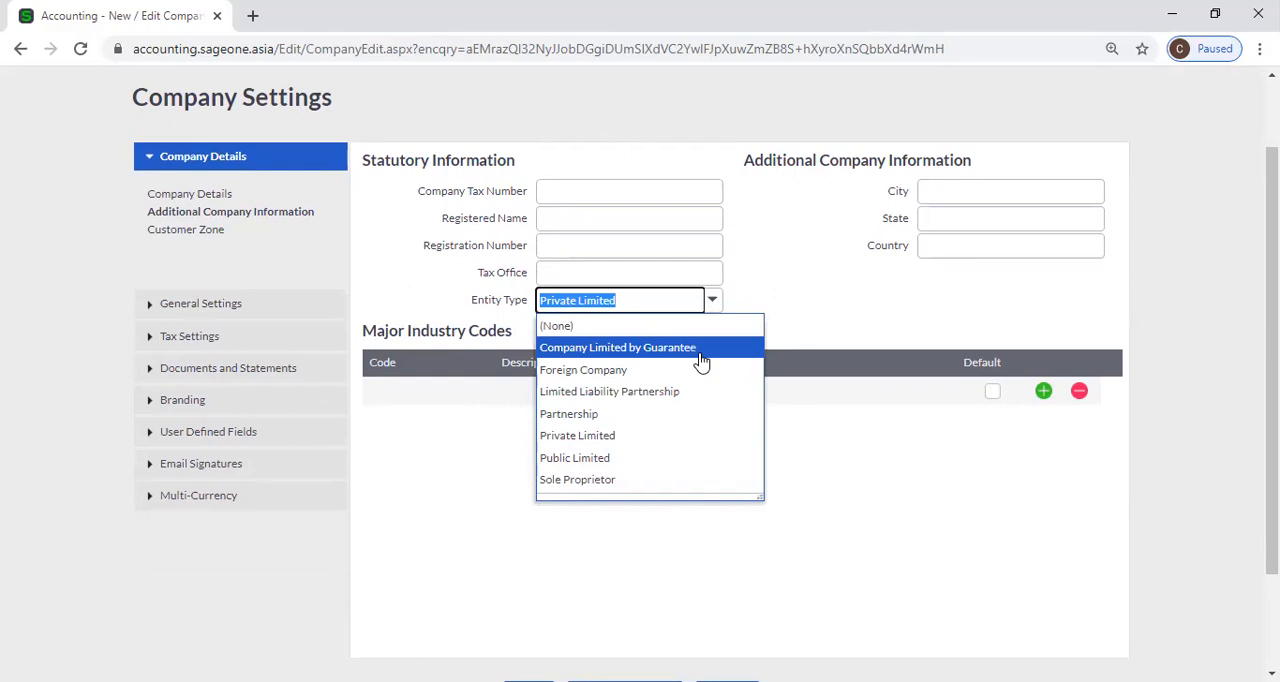
pyautogui.click(714, 436)
pyautogui.click(812, 331)
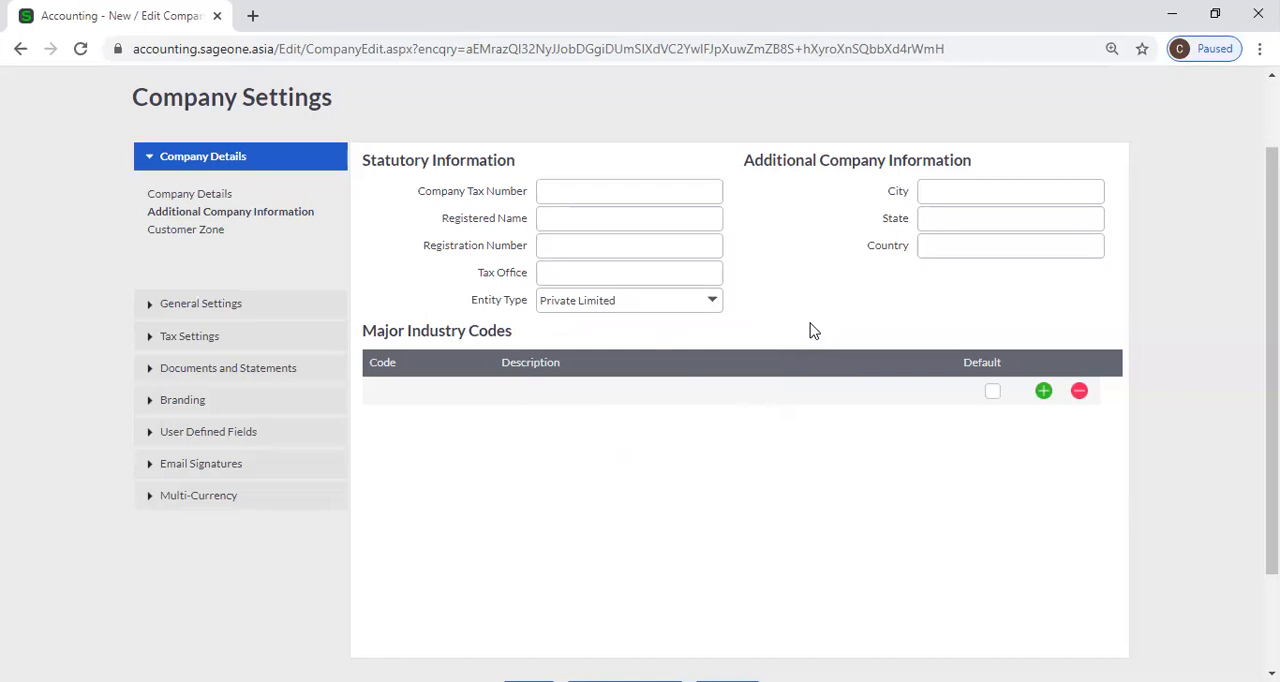
# Check the City, State and Country fields of the additional company information.
pyautogui.click(934, 191)
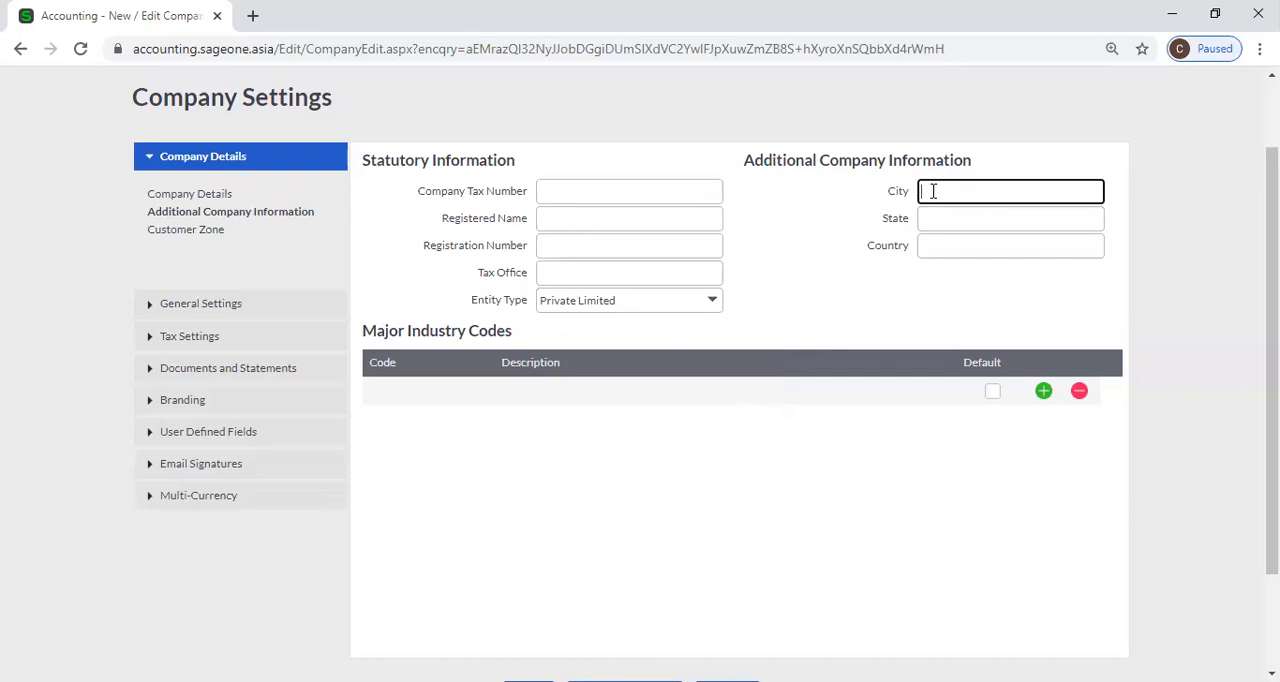
pyautogui.click(937, 218)
pyautogui.click(937, 246)
pyautogui.click(829, 296)
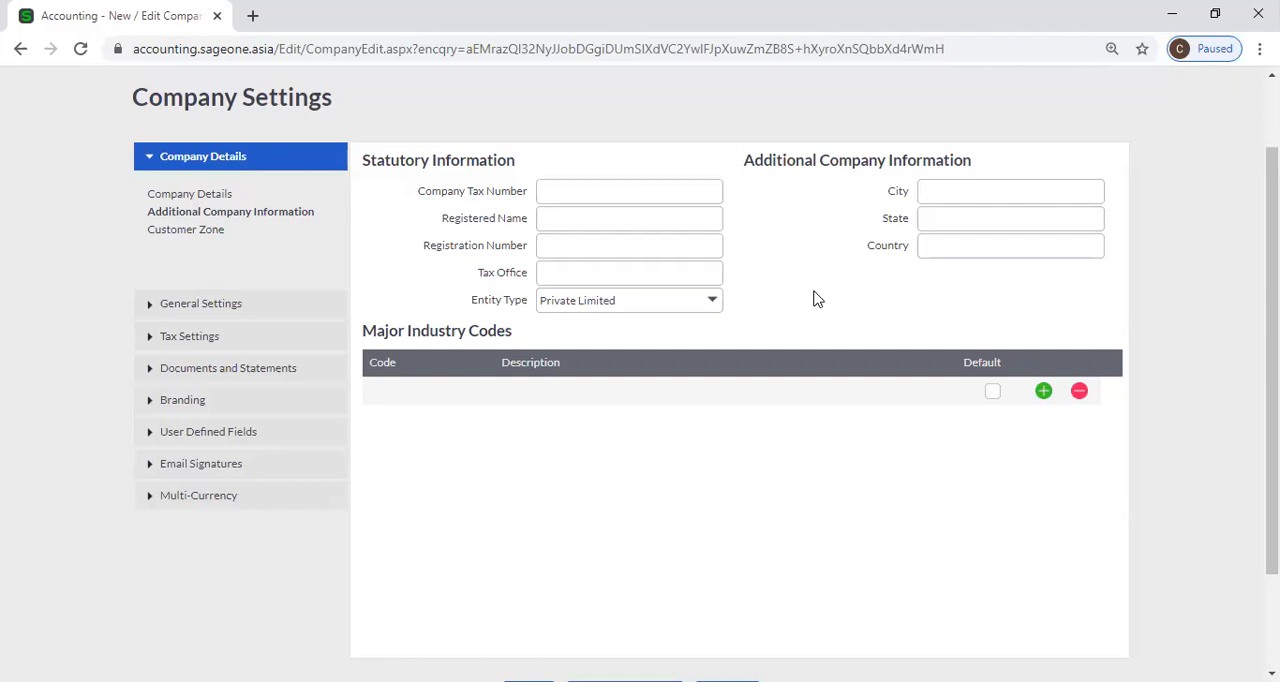
# Add two blank lines to the Major Industry Codes table and save the company settings.
pyautogui.scroll(-1, 815, 298)
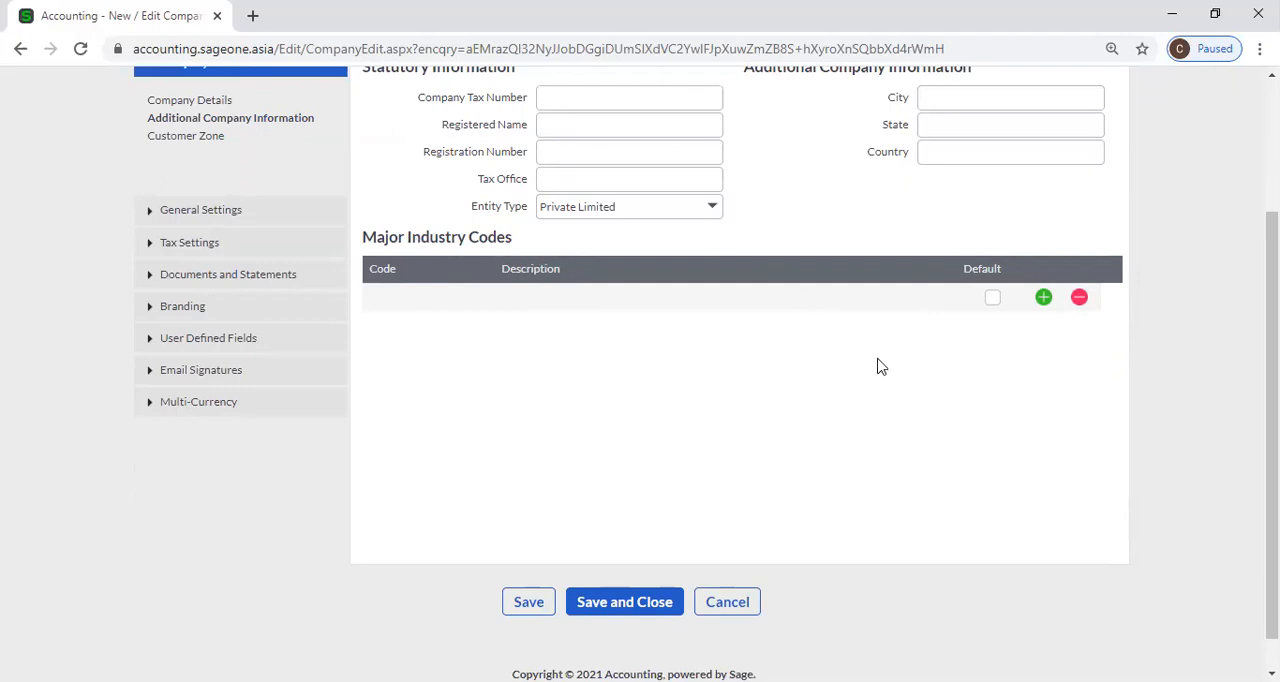
pyautogui.click(1044, 298)
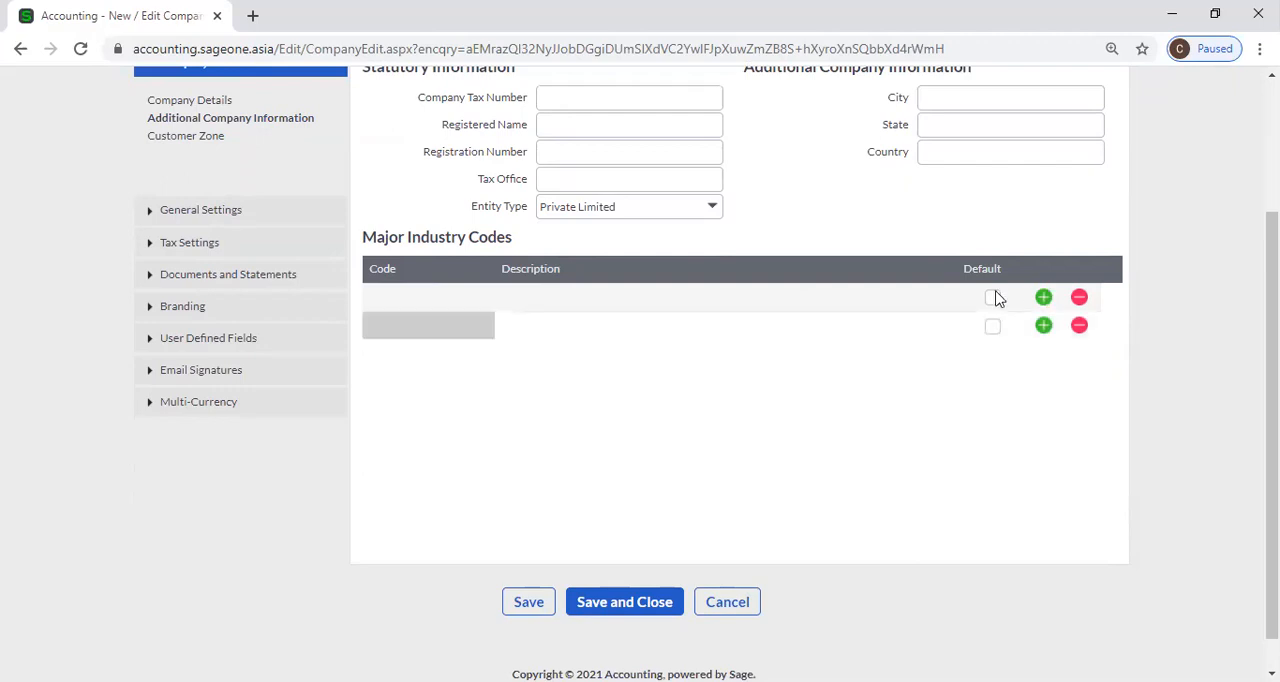
pyautogui.click(424, 304)
pyautogui.click(551, 308)
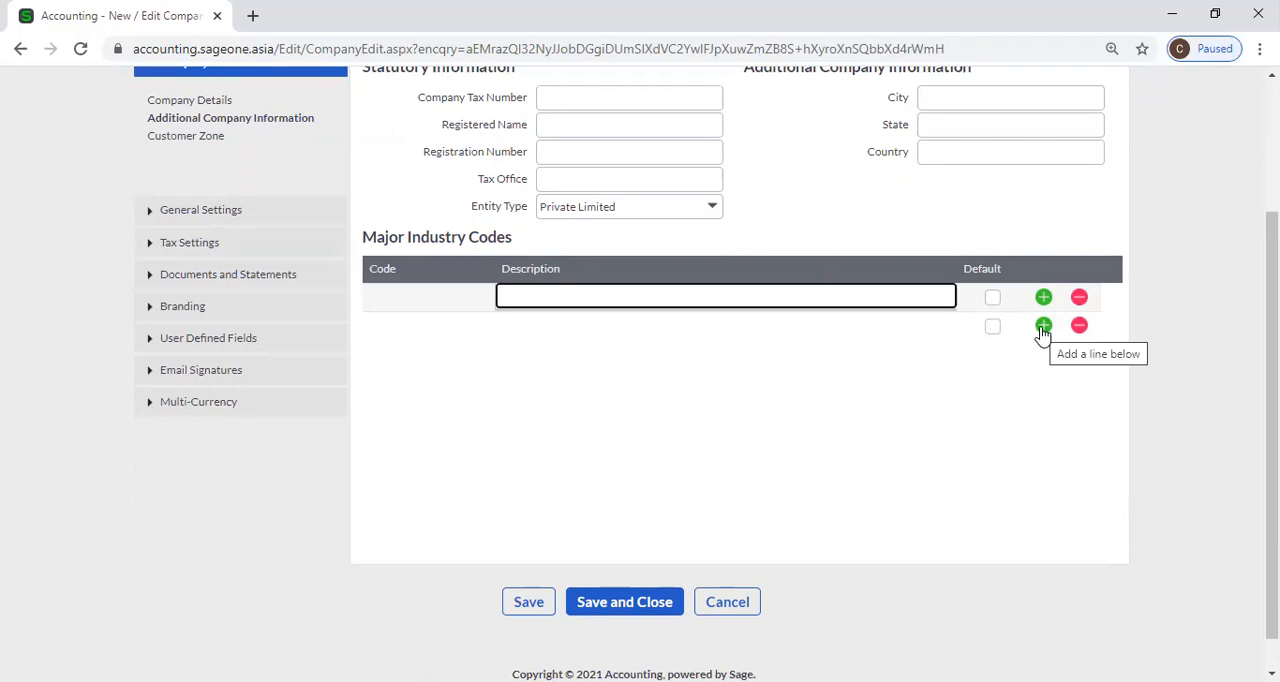
pyautogui.click(1043, 327)
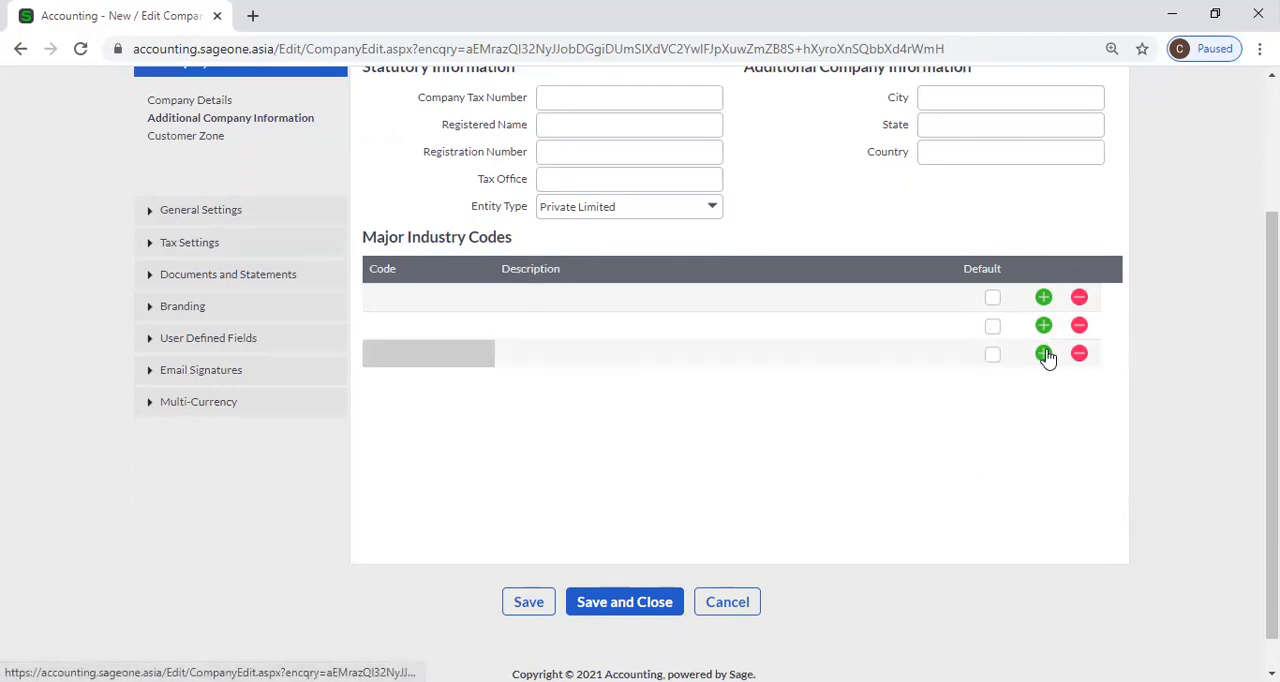
pyautogui.scroll(2, 930, 303)
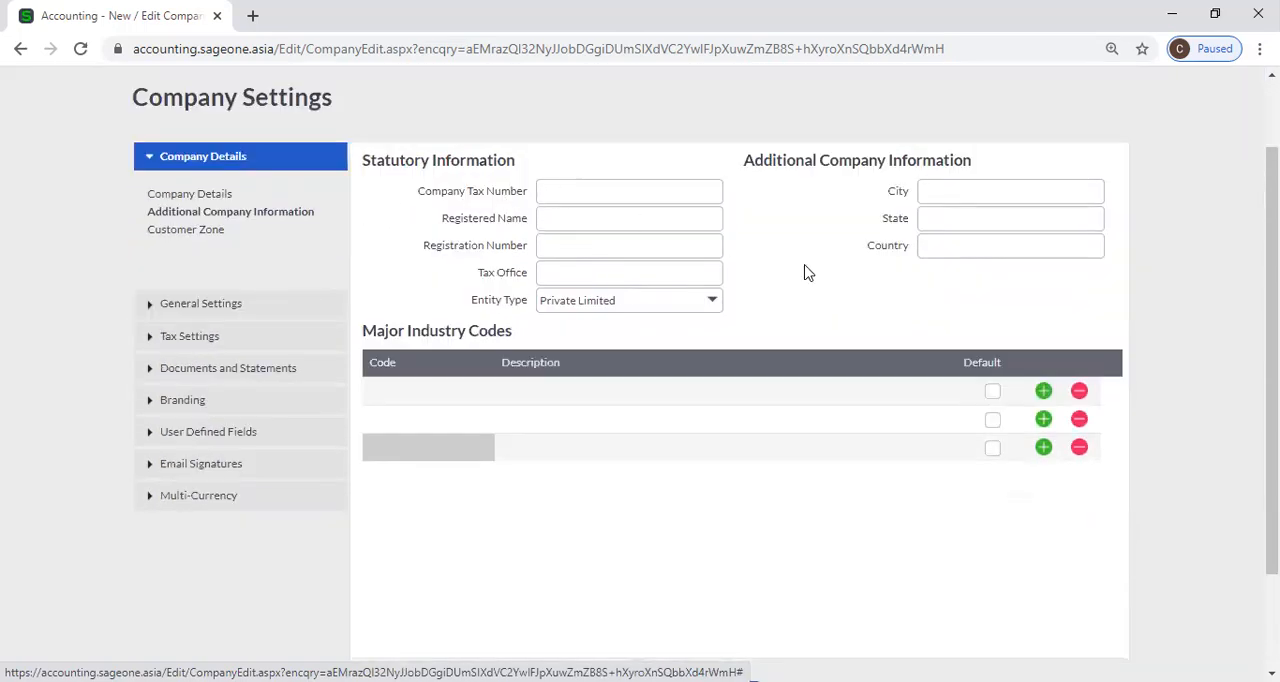
pyautogui.scroll(-3, 800, 275)
pyautogui.click(527, 565)
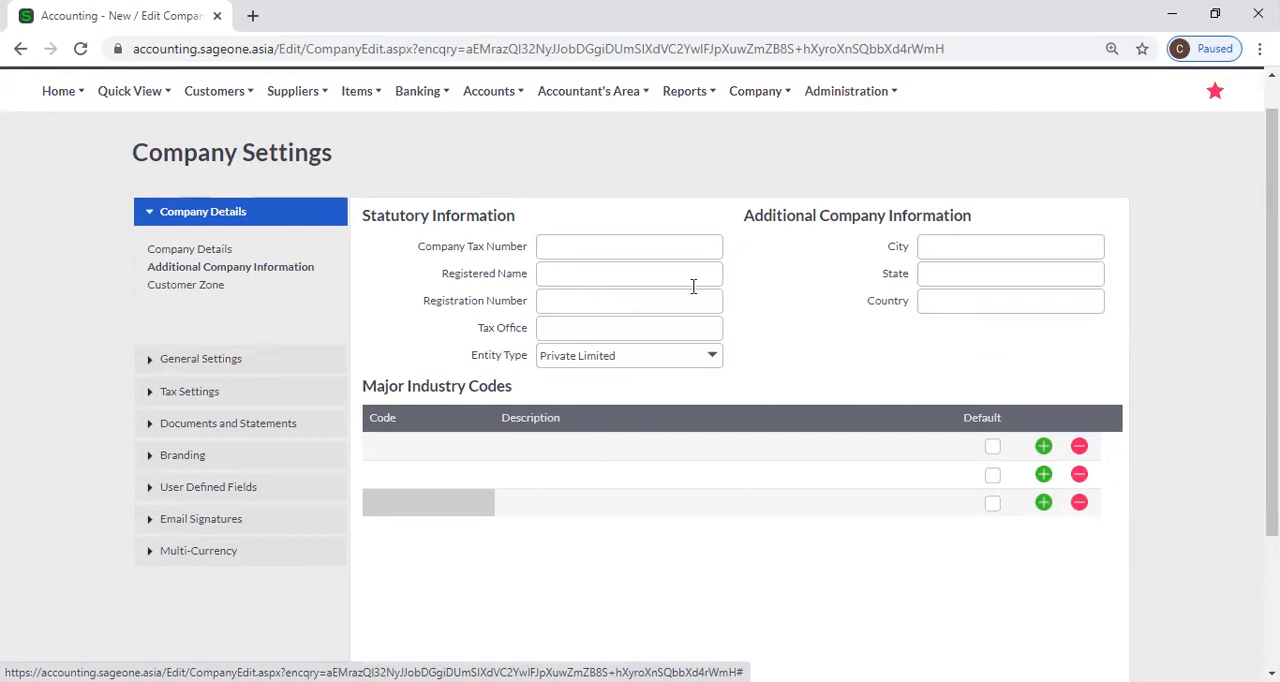
# Revisit the Company Details and Additional Company Information pages and open the Customer Zone settings.
pyautogui.click(189, 249)
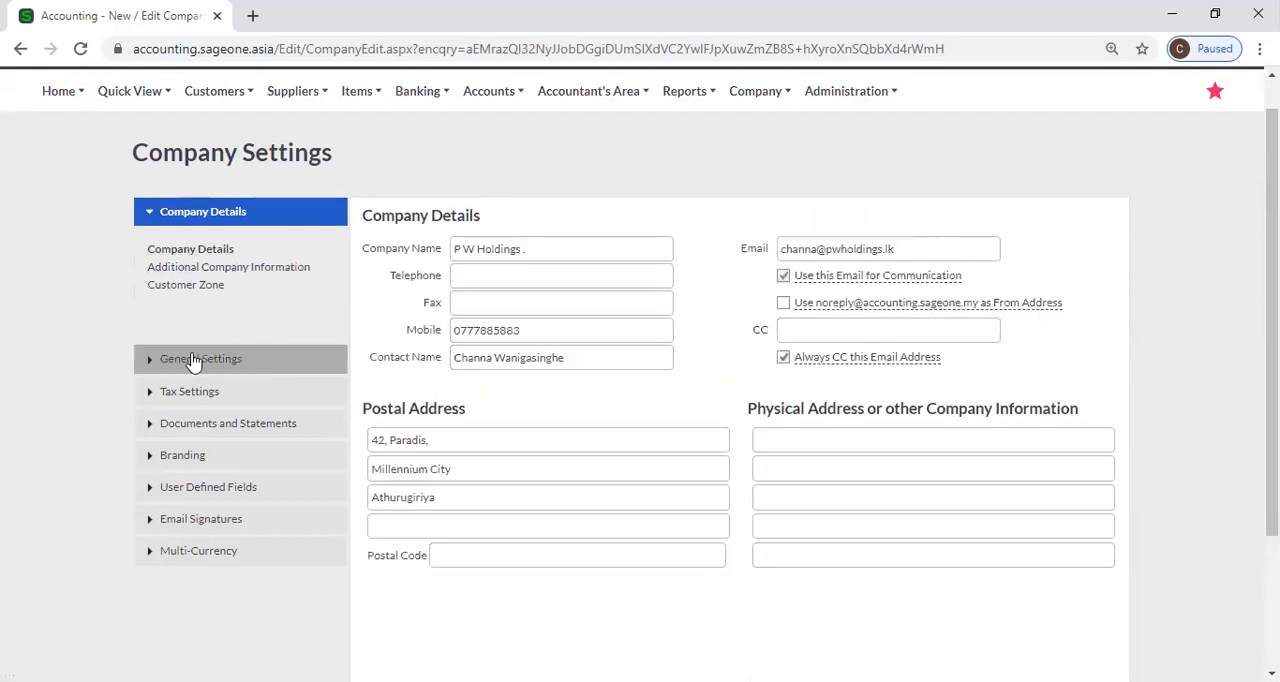
pyautogui.click(246, 268)
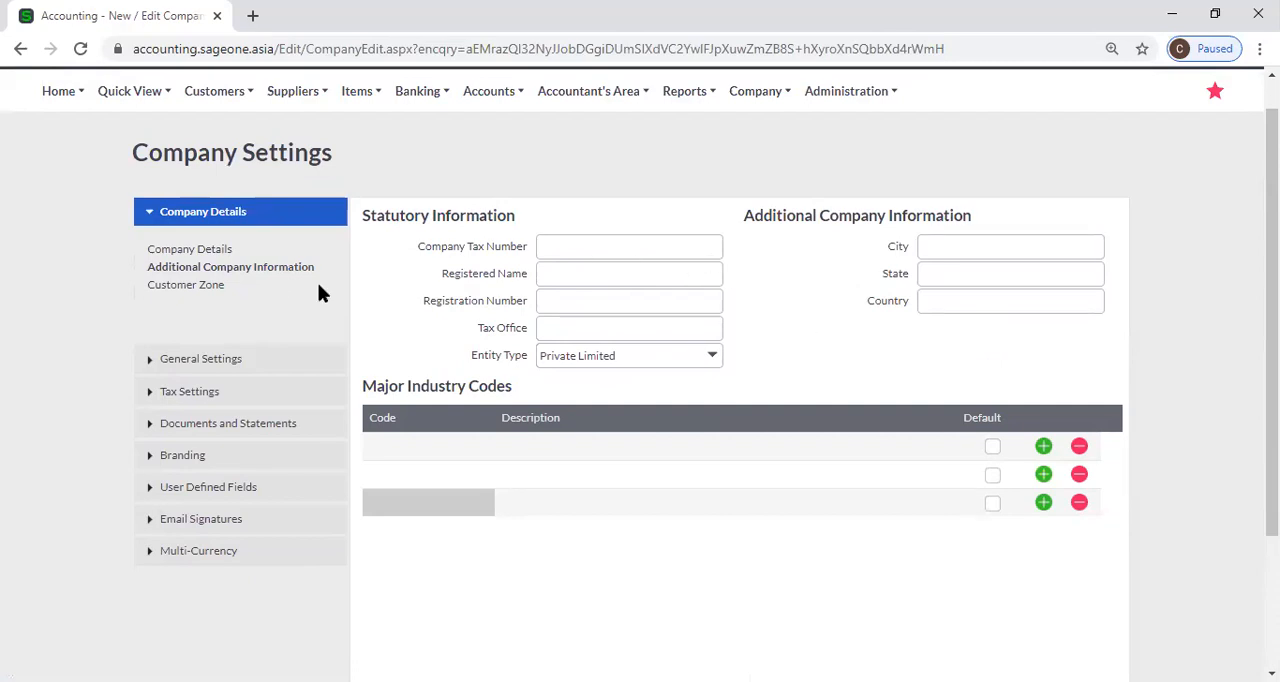
pyautogui.click(180, 251)
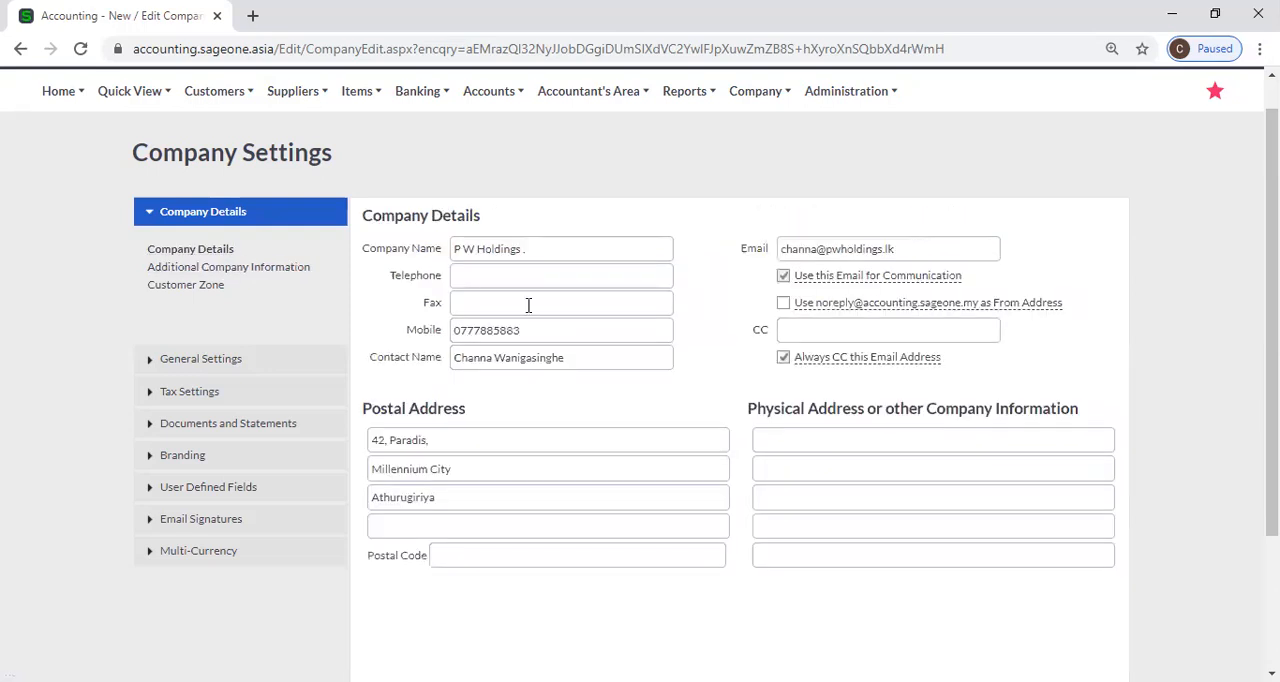
pyautogui.click(265, 270)
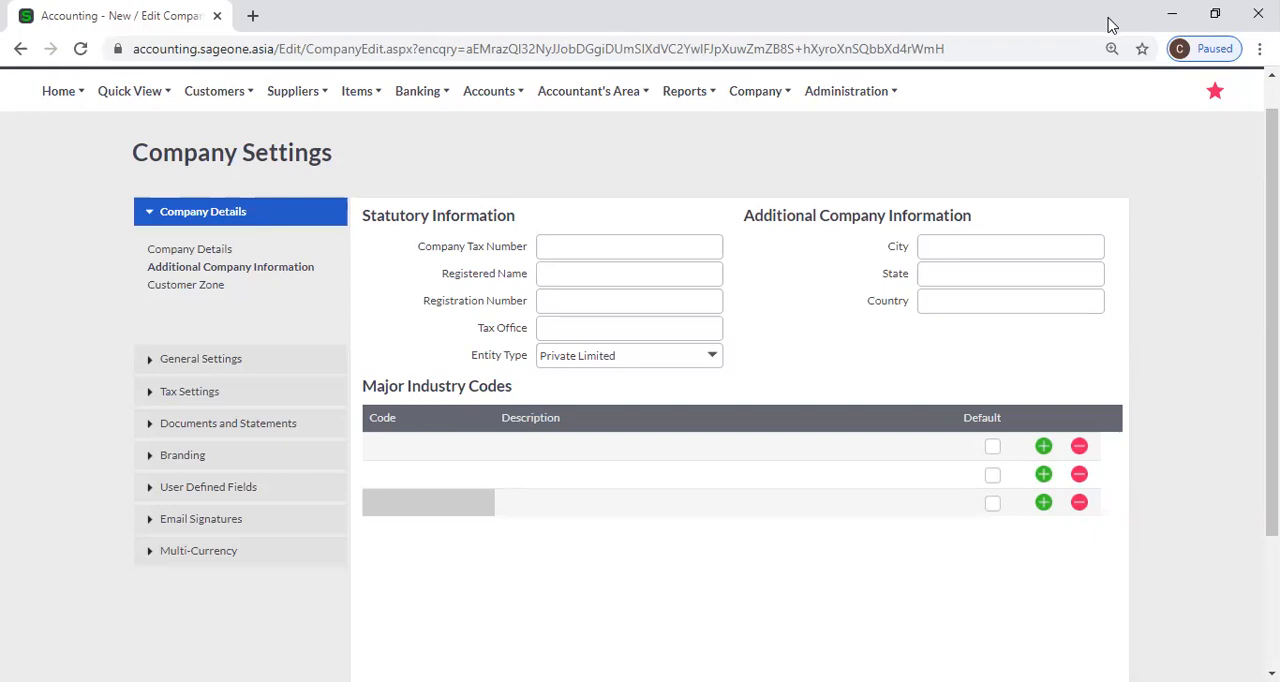
pyautogui.moveTo(700, 142)
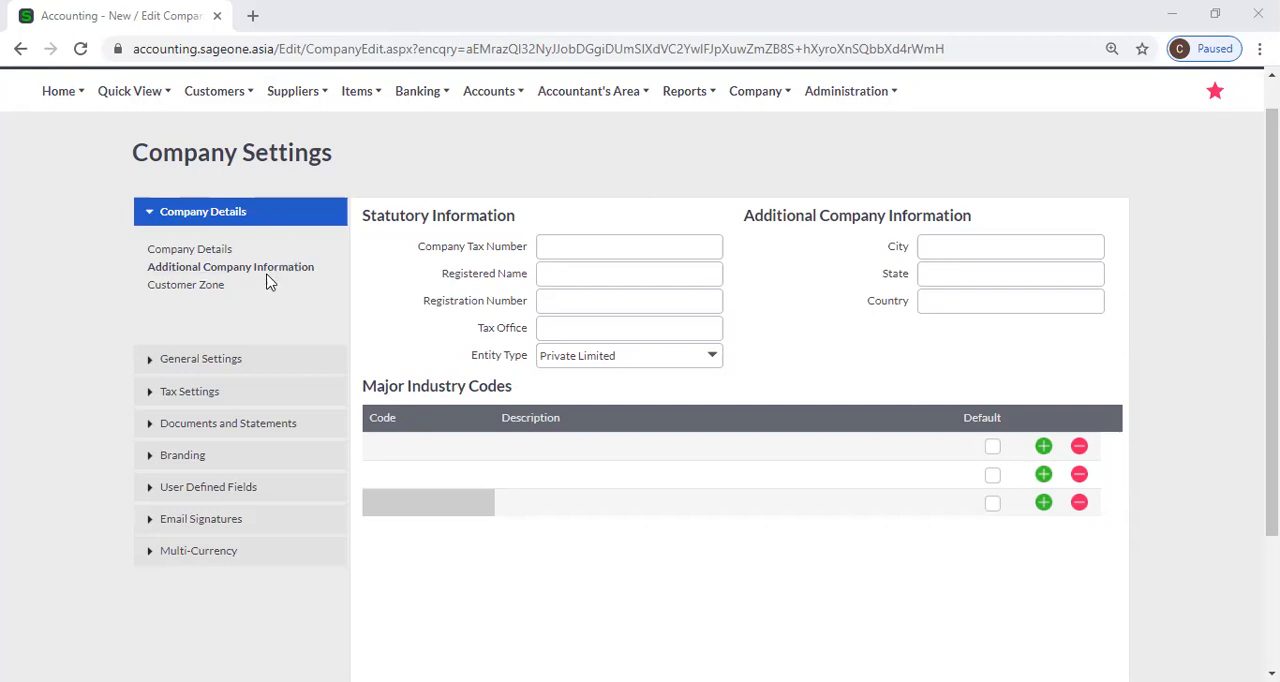
pyautogui.click(200, 288)
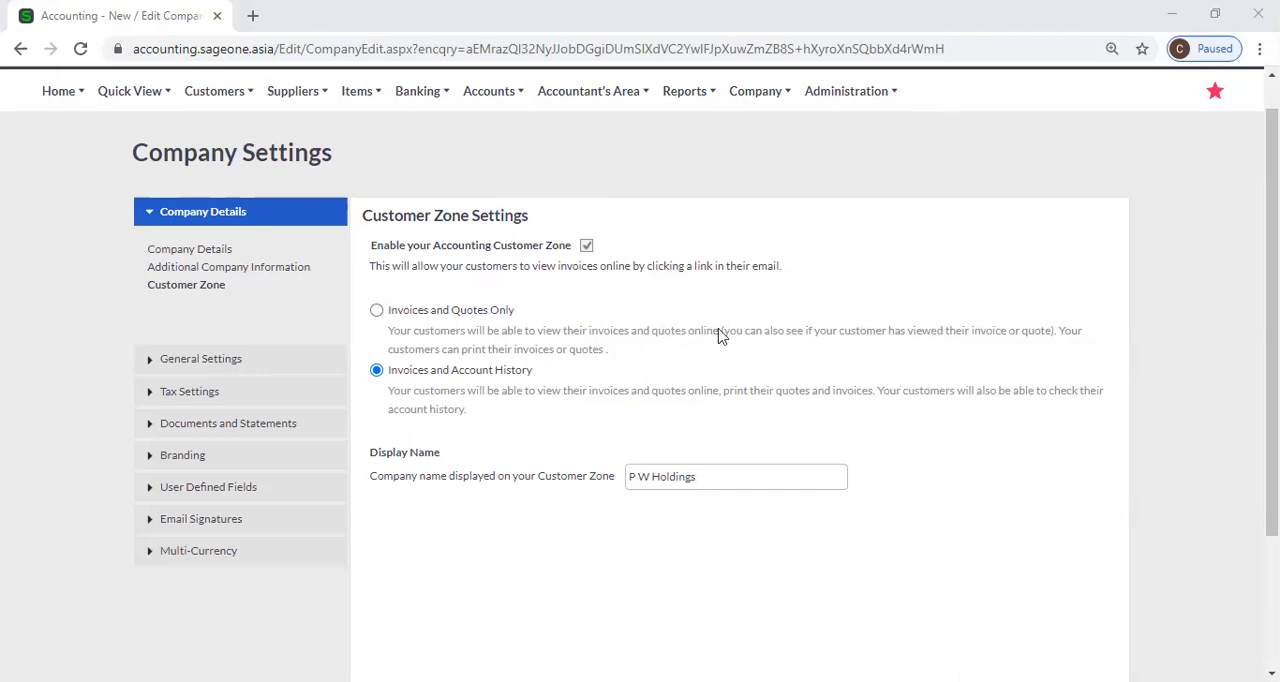
# Duplicate the browser tab and open the customer tax invoices list in the copy.
pyautogui.rightClick(182, 16)
pyautogui.click(230, 130)
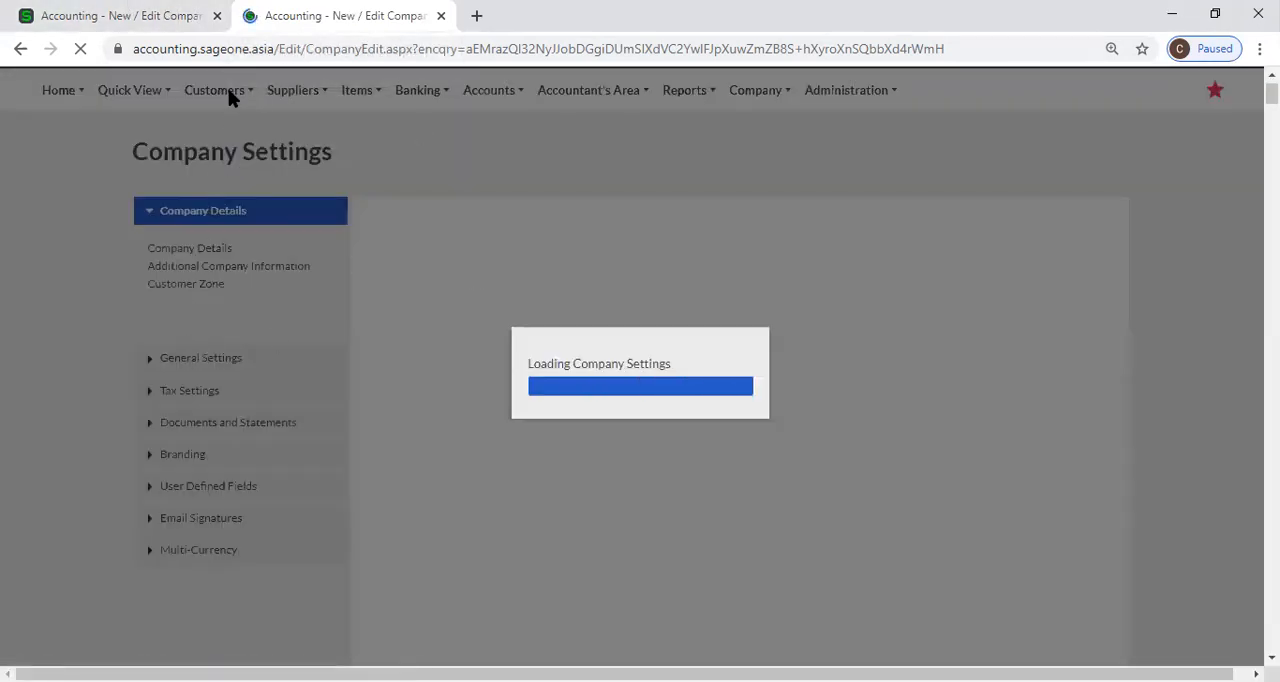
pyautogui.click(228, 97)
pyautogui.moveTo(235, 195)
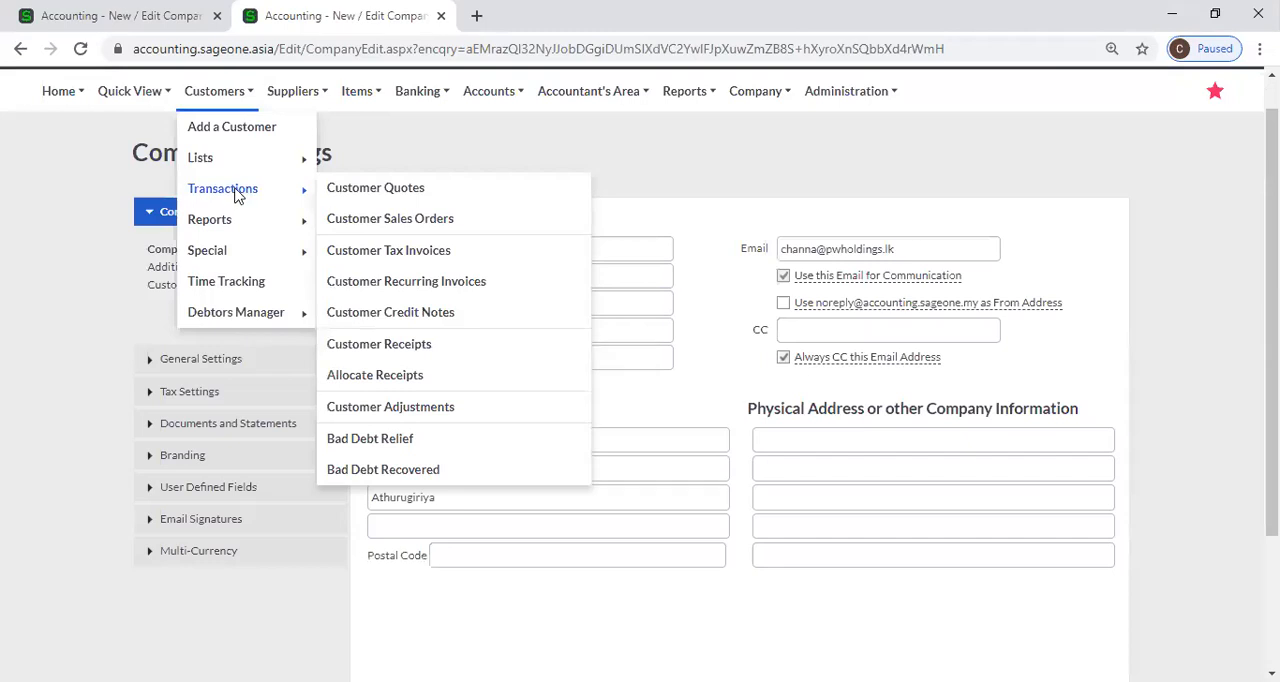
pyautogui.click(432, 252)
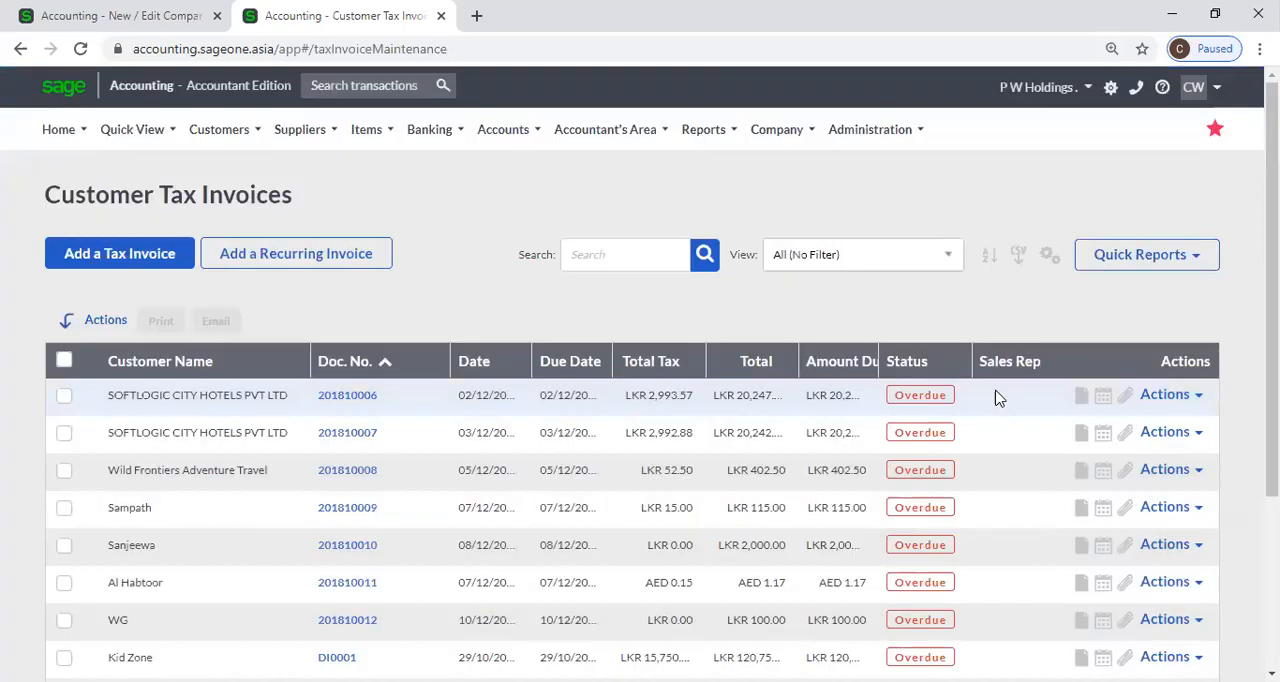
# Review the email form for the first tax invoice in the list and close the duplicate tab without sending.
pyautogui.scroll(-2, 995, 398)
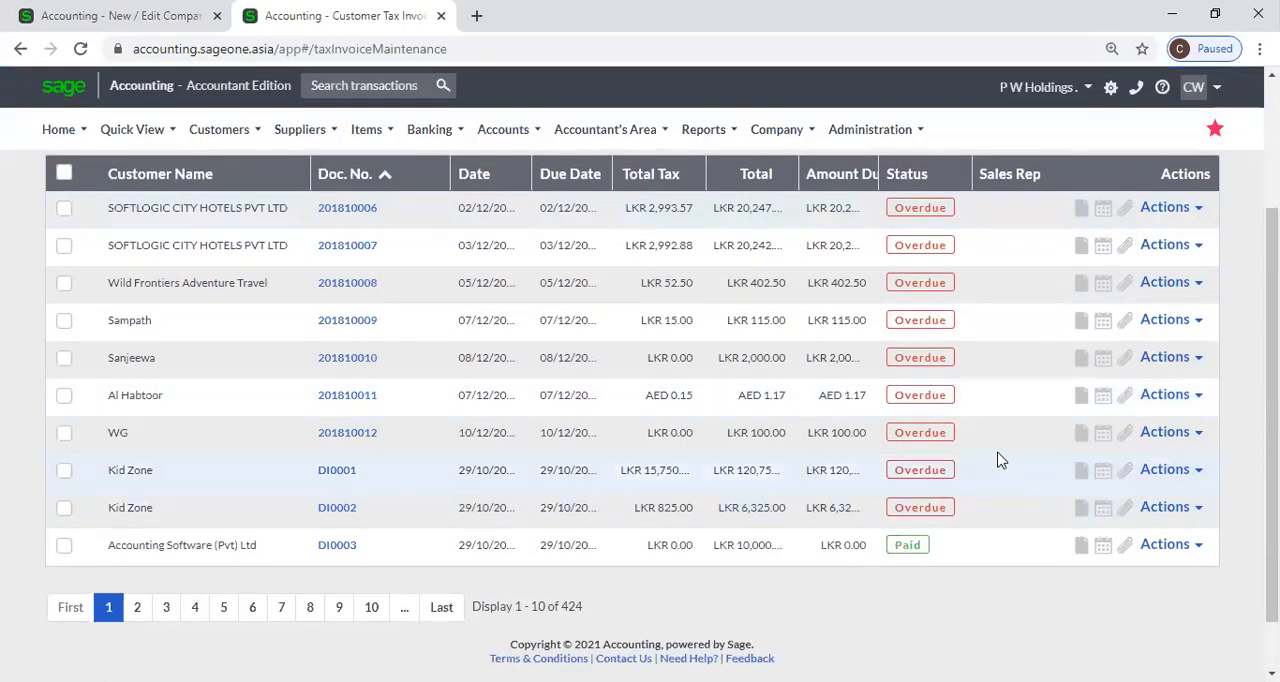
pyautogui.scroll(2, 998, 458)
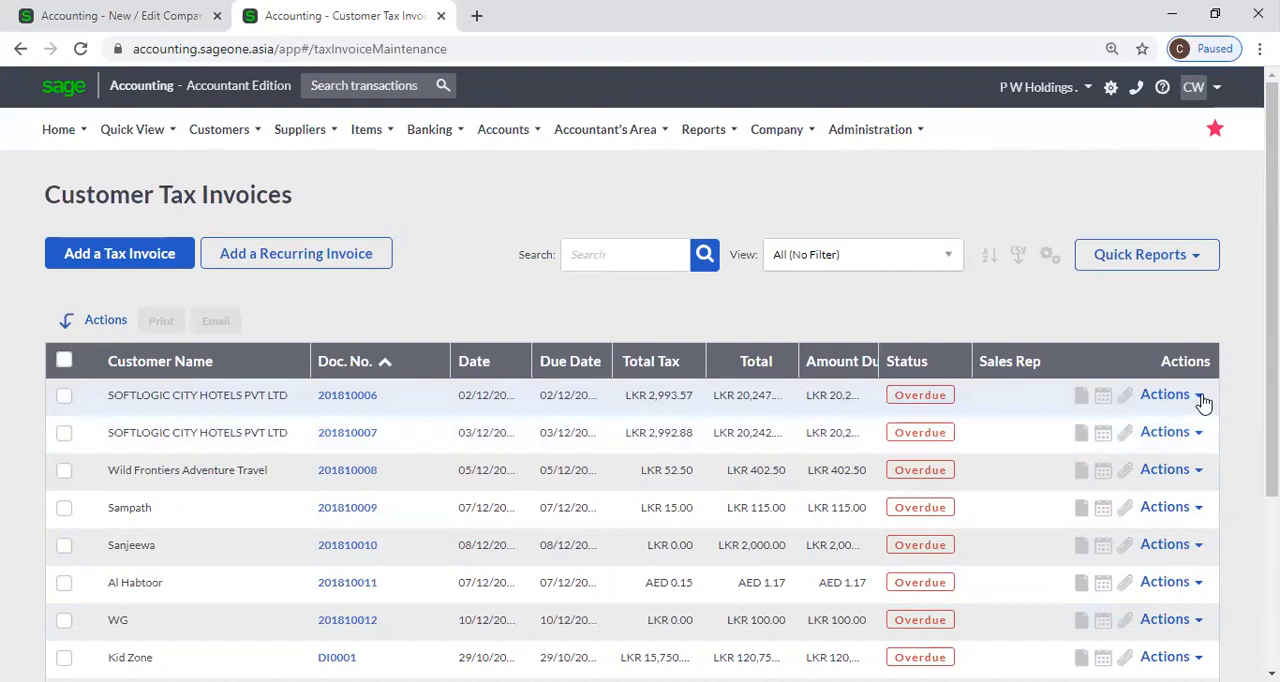
pyautogui.click(1200, 396)
pyautogui.click(1134, 480)
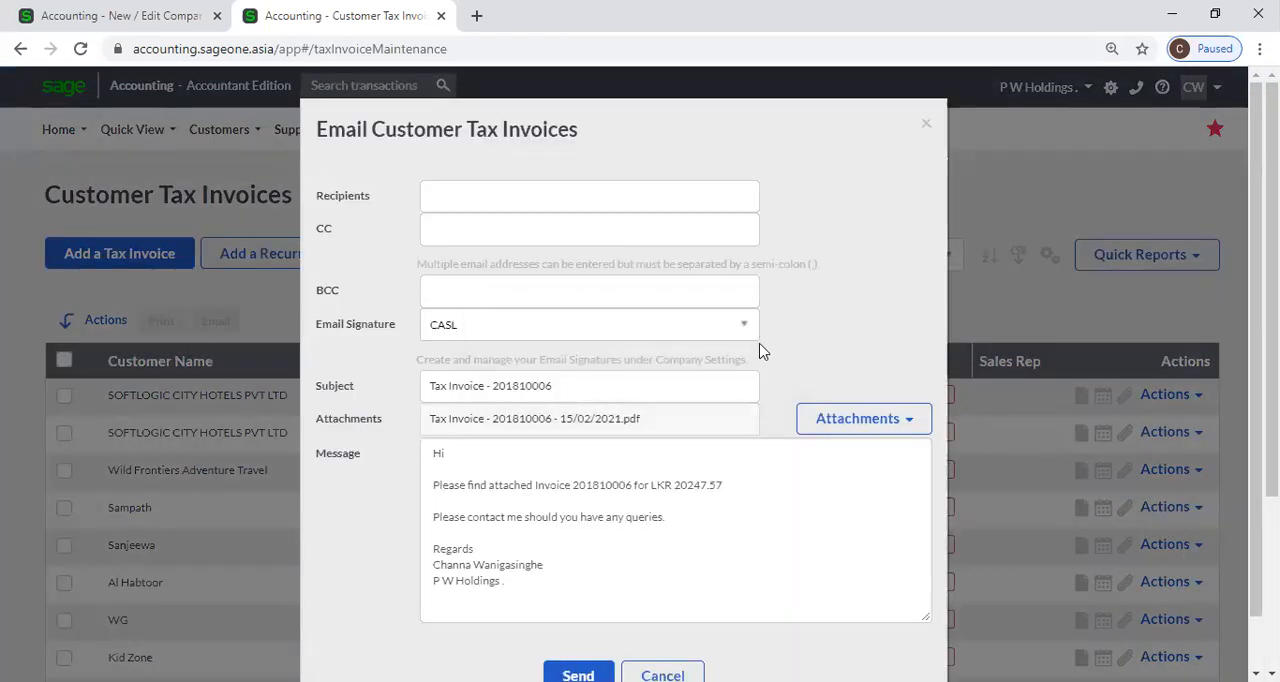
pyautogui.scroll(-1, 760, 350)
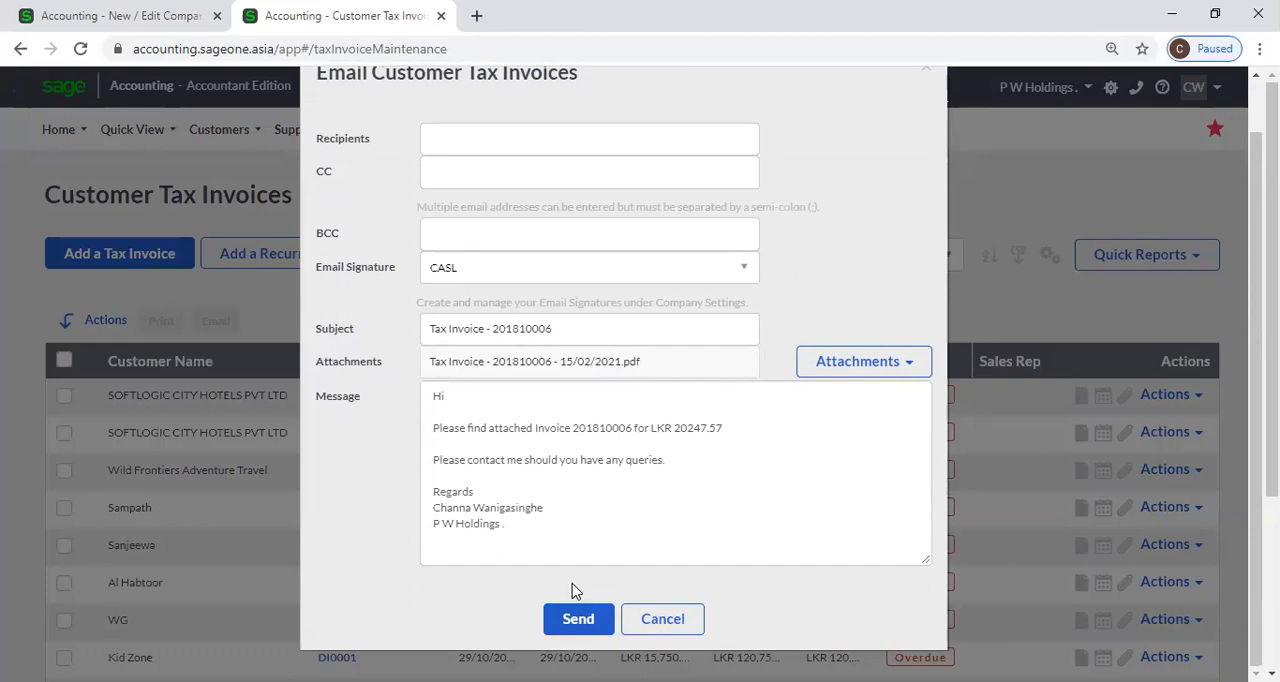
pyautogui.scroll(1, 378, 104)
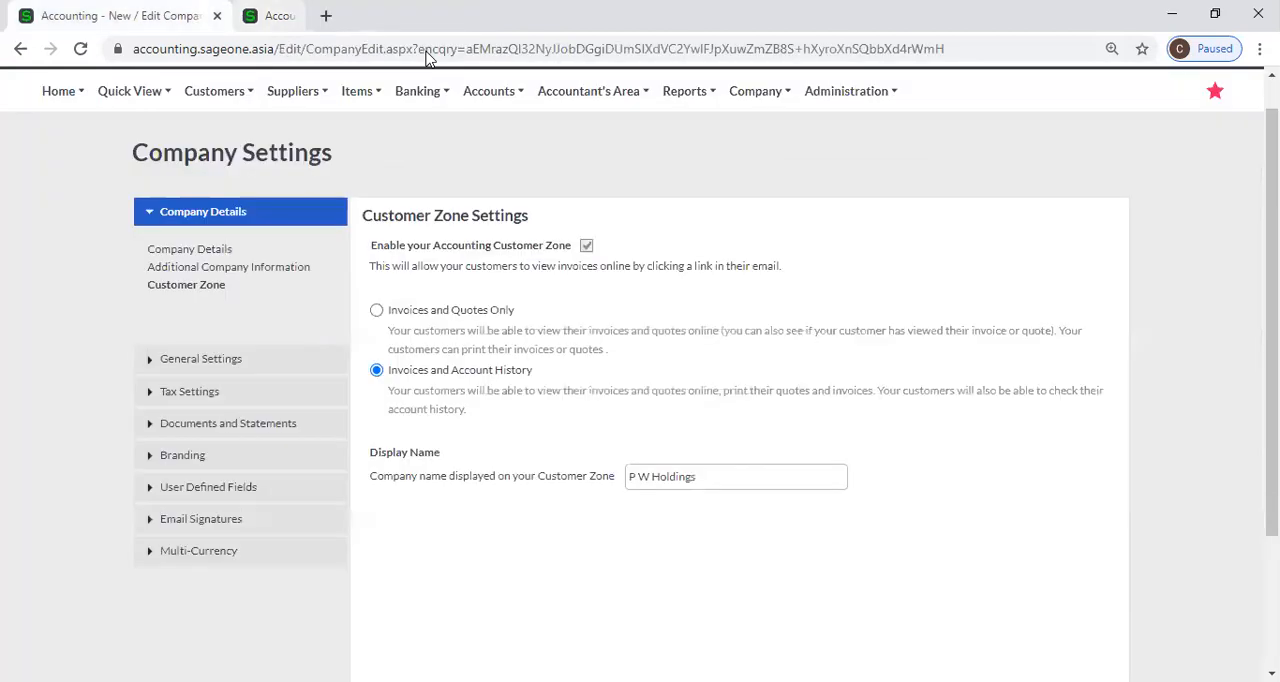
pyautogui.click(441, 15)
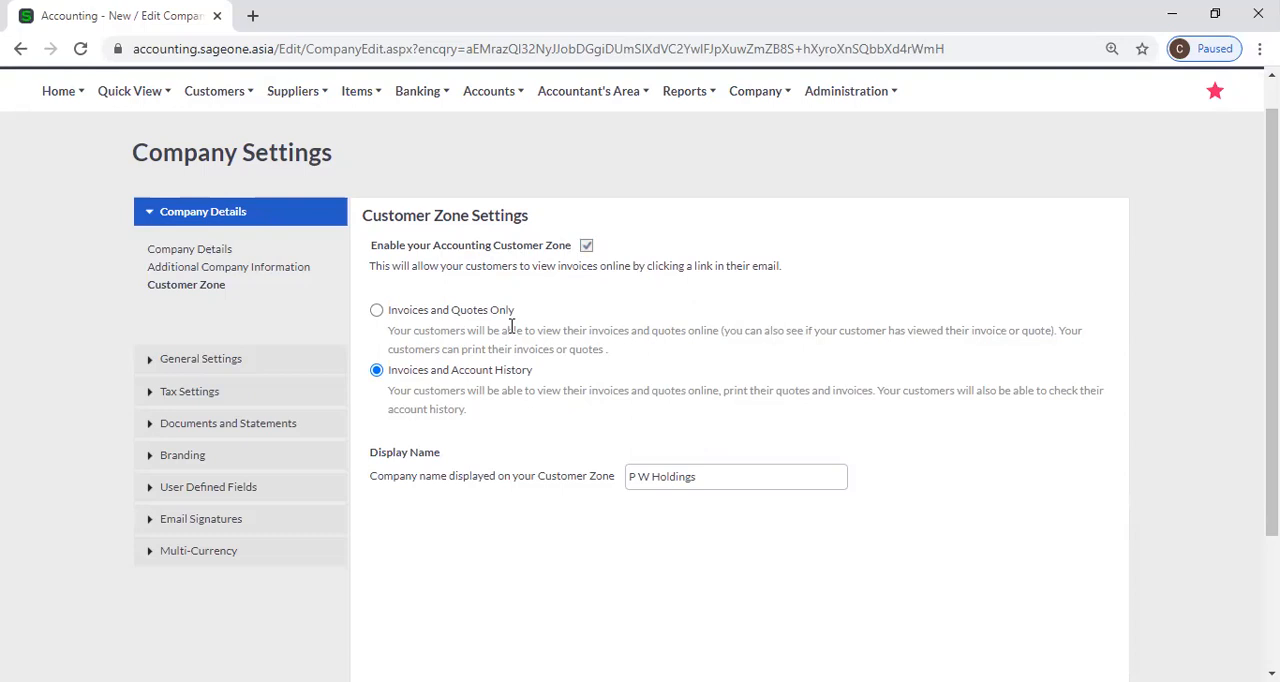
# Try Invoices and Quotes Only, reselect Invoices and Account History, and cancel an attempt to disable the Accounting Customer Zone.
pyautogui.click(376, 310)
pyautogui.click(377, 371)
pyautogui.click(586, 245)
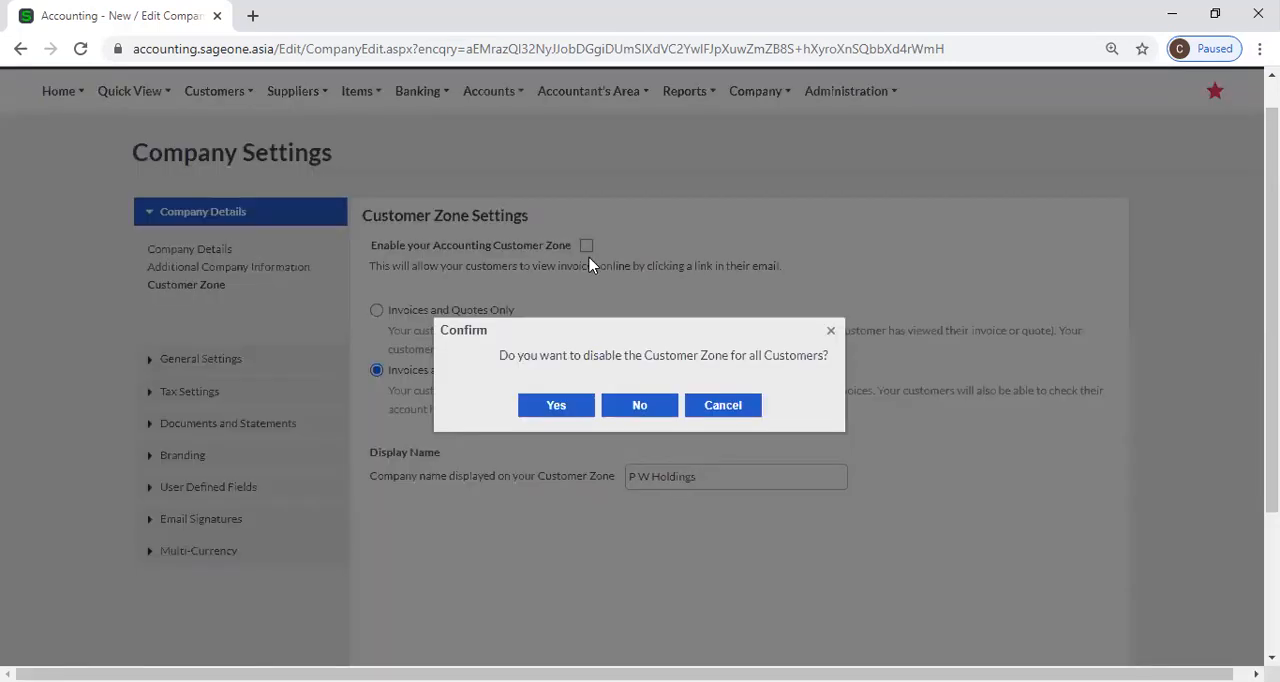
pyautogui.click(712, 410)
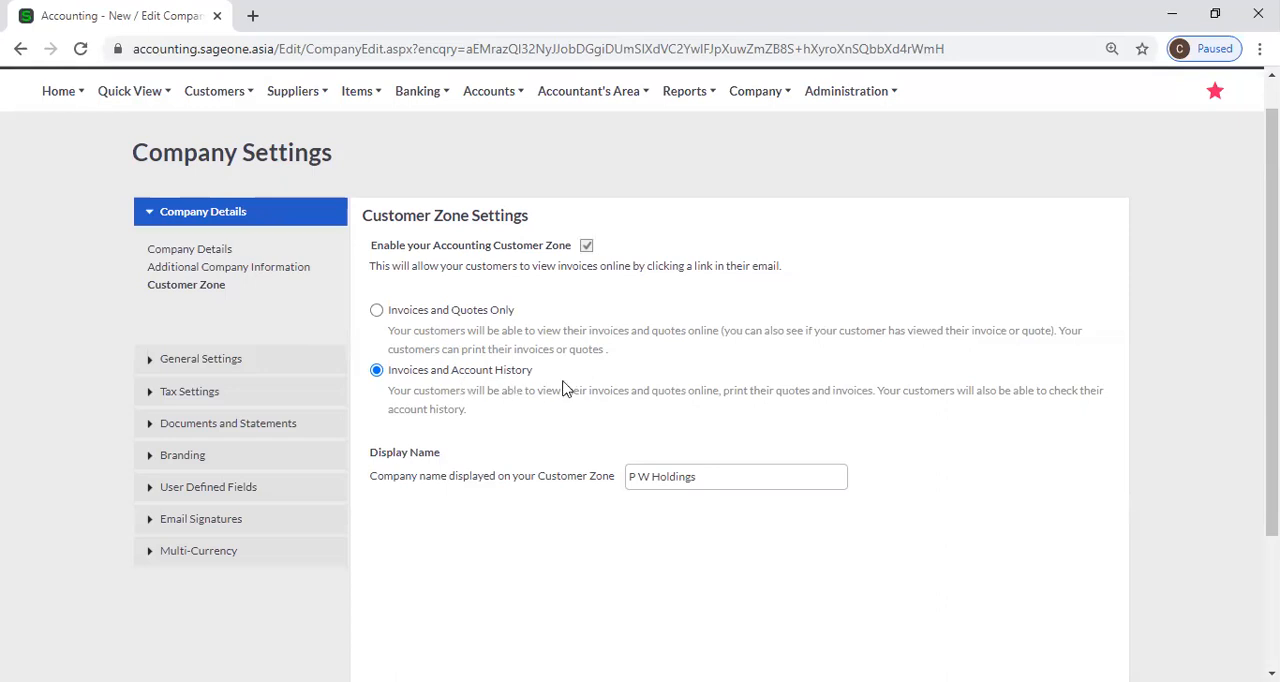
pyautogui.scroll(-1, 568, 388)
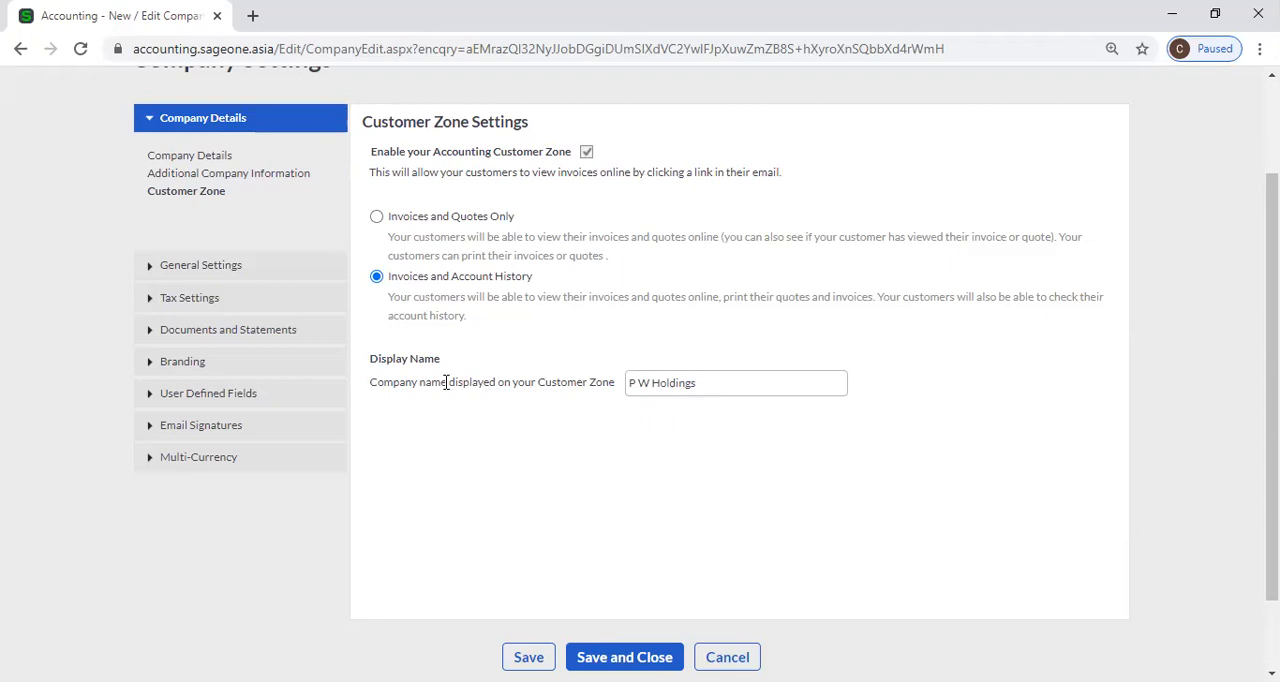
# Leave the Customer Zone settings and open the Financial Years page of the General Settings.
pyautogui.scroll(1, 500, 386)
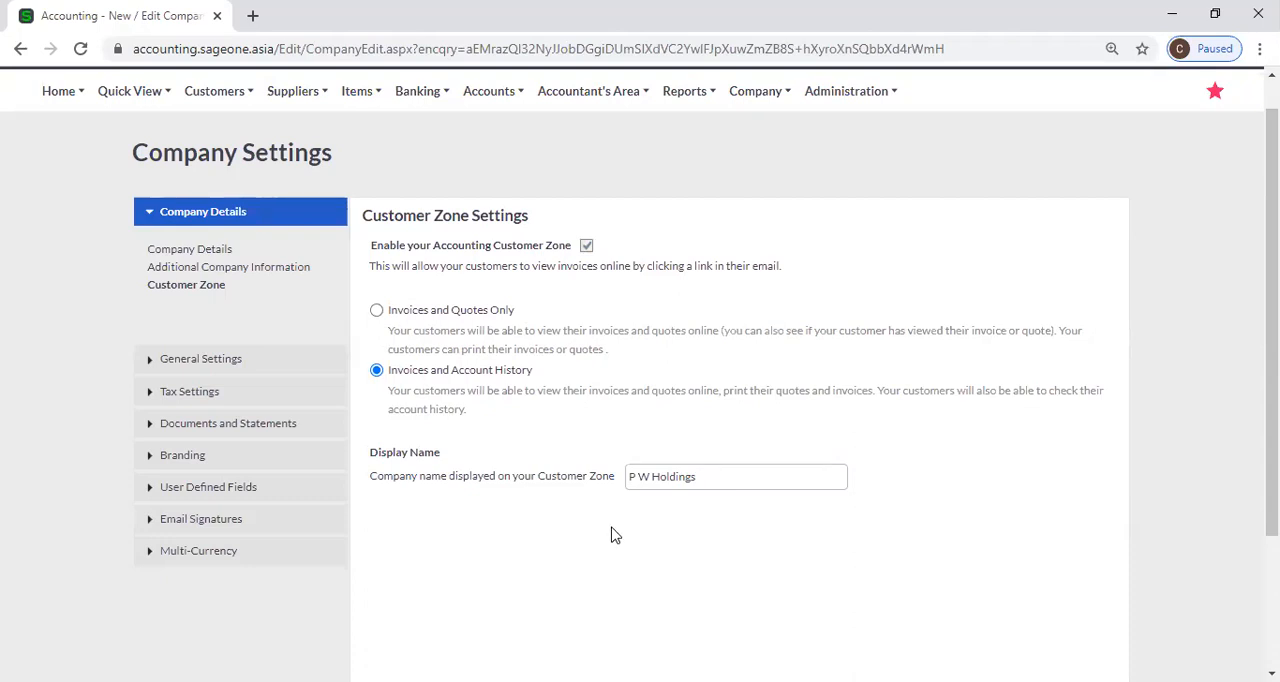
pyautogui.scroll(-1, 580, 517)
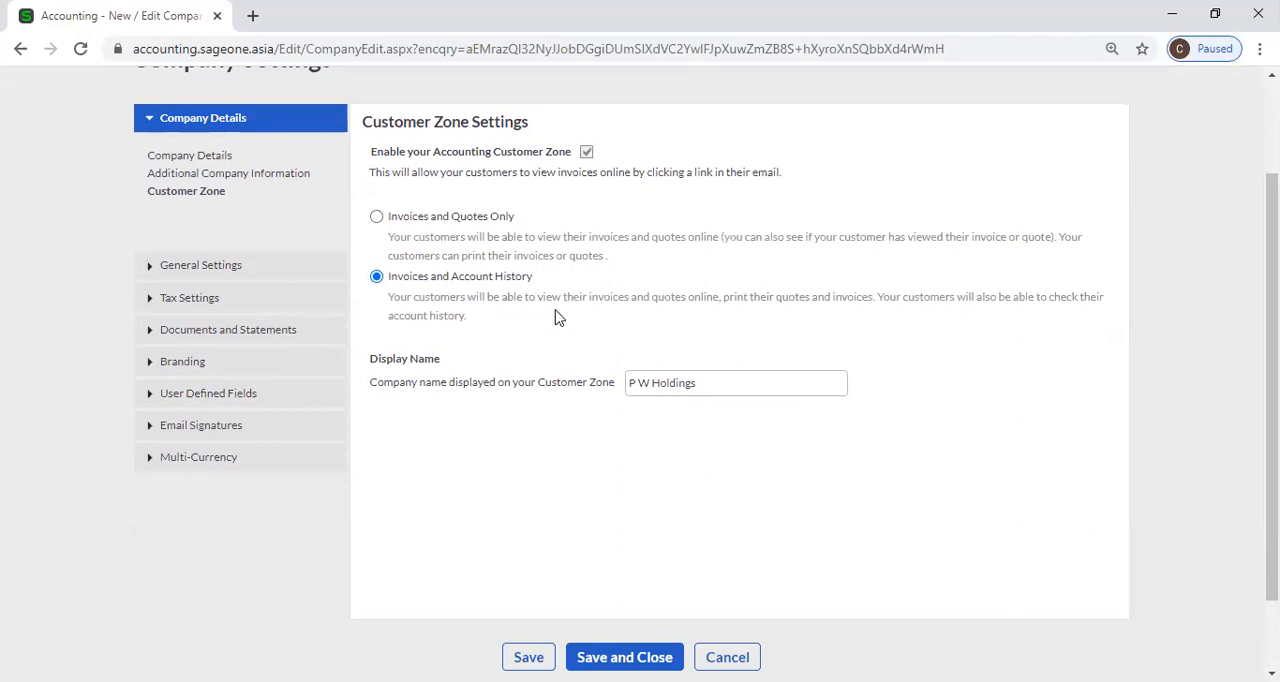
pyautogui.scroll(2, 746, 391)
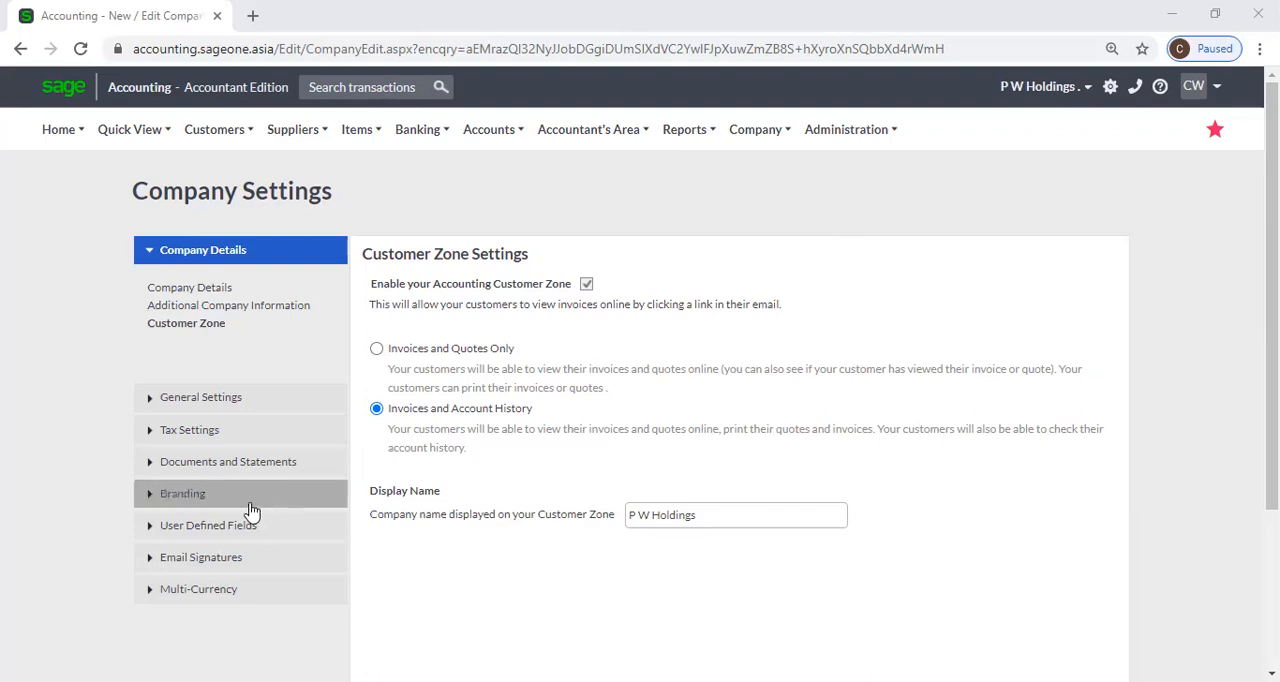
pyautogui.click(208, 400)
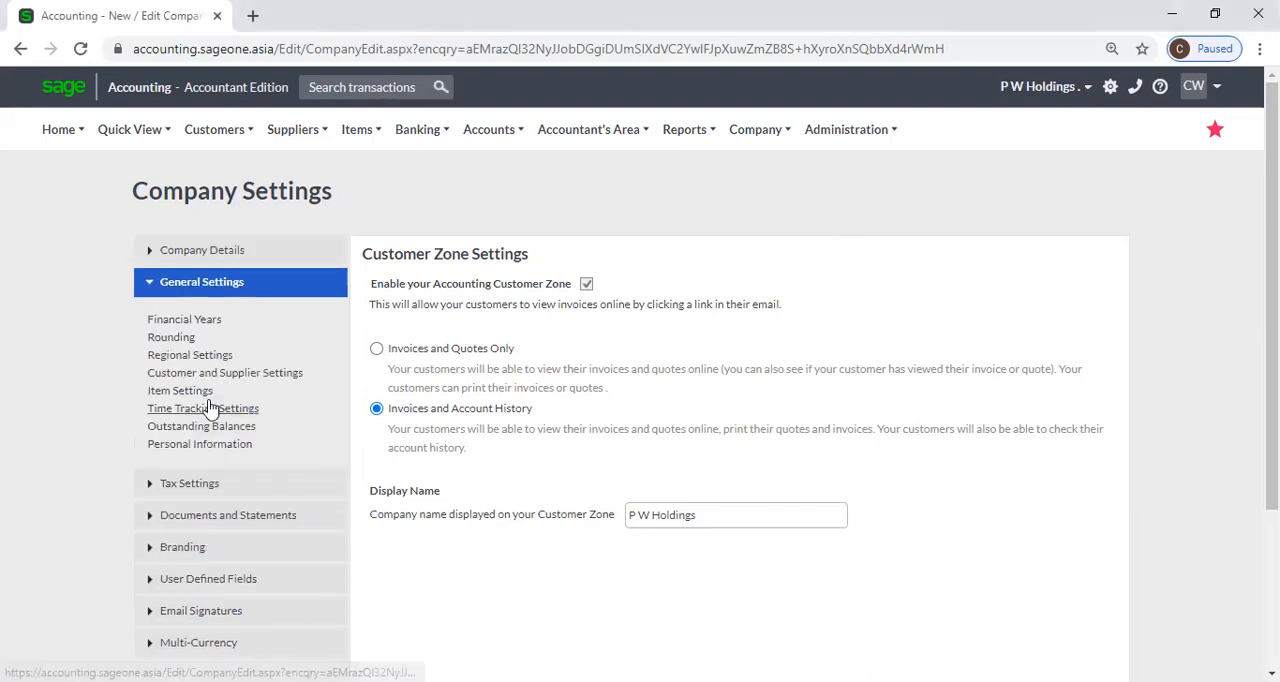
pyautogui.click(218, 284)
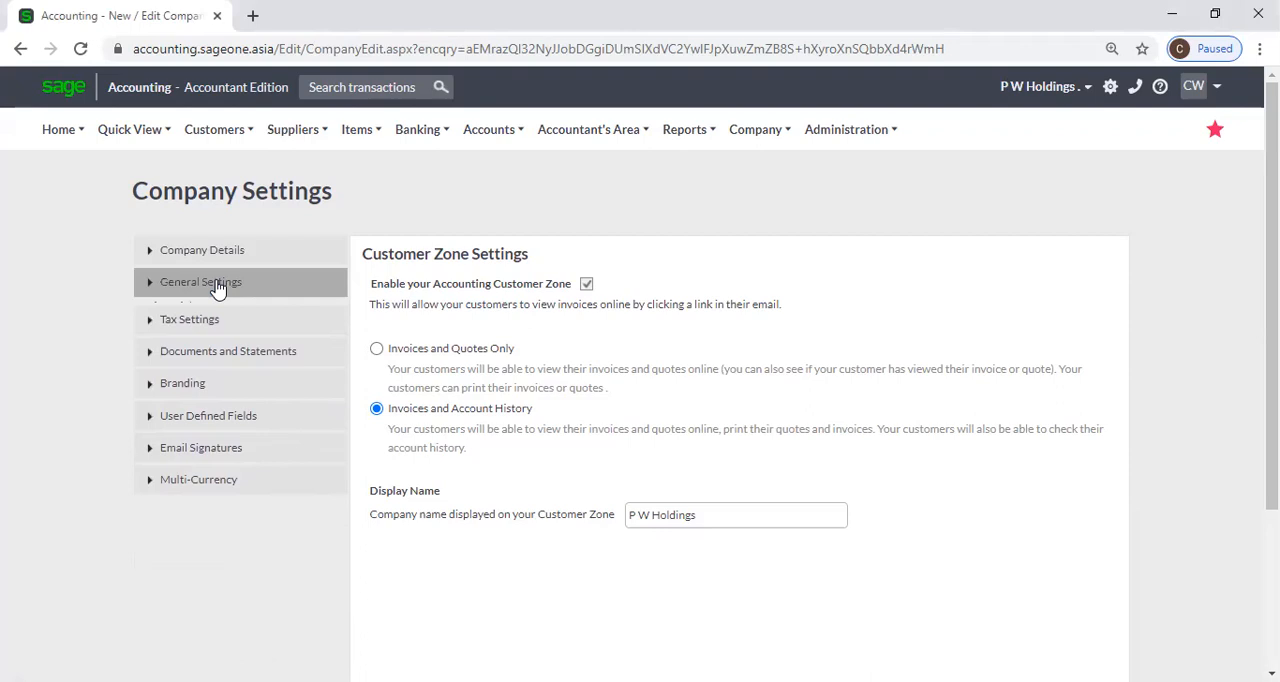
pyautogui.click(222, 286)
pyautogui.click(245, 252)
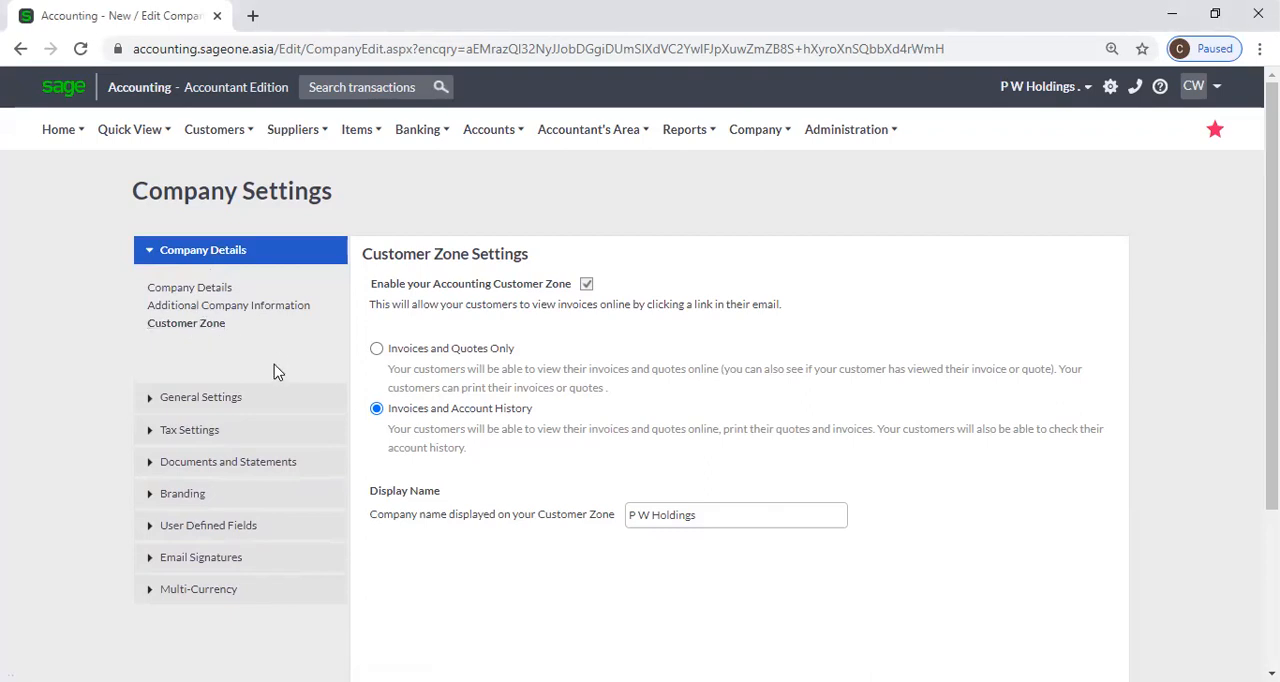
pyautogui.click(240, 400)
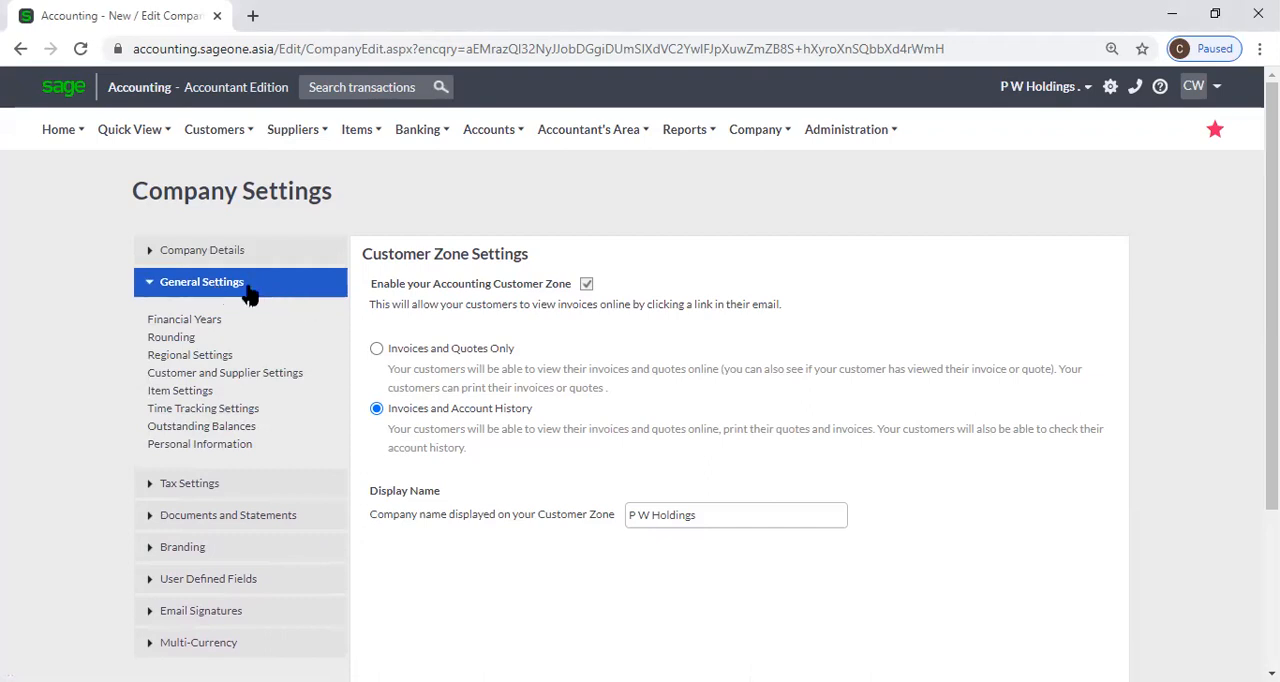
pyautogui.click(213, 325)
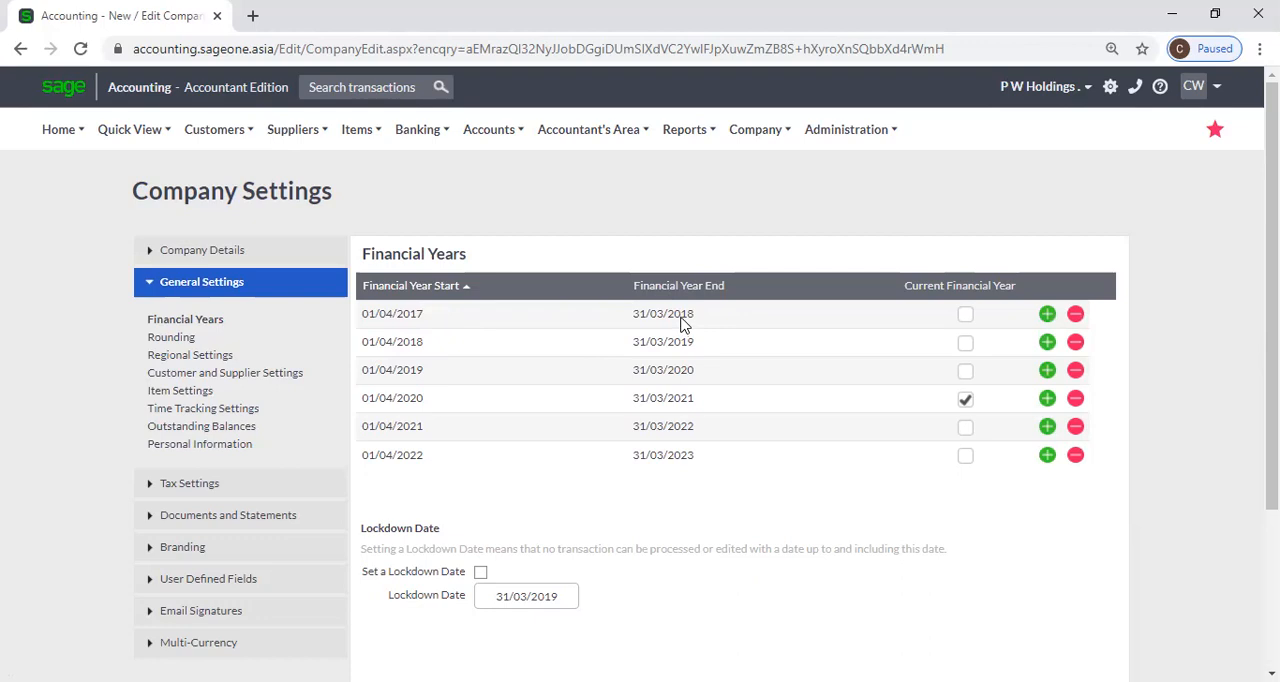
# Inspect the start date and end date fields of the first financial year, including the end date's calendar.
pyautogui.click(441, 315)
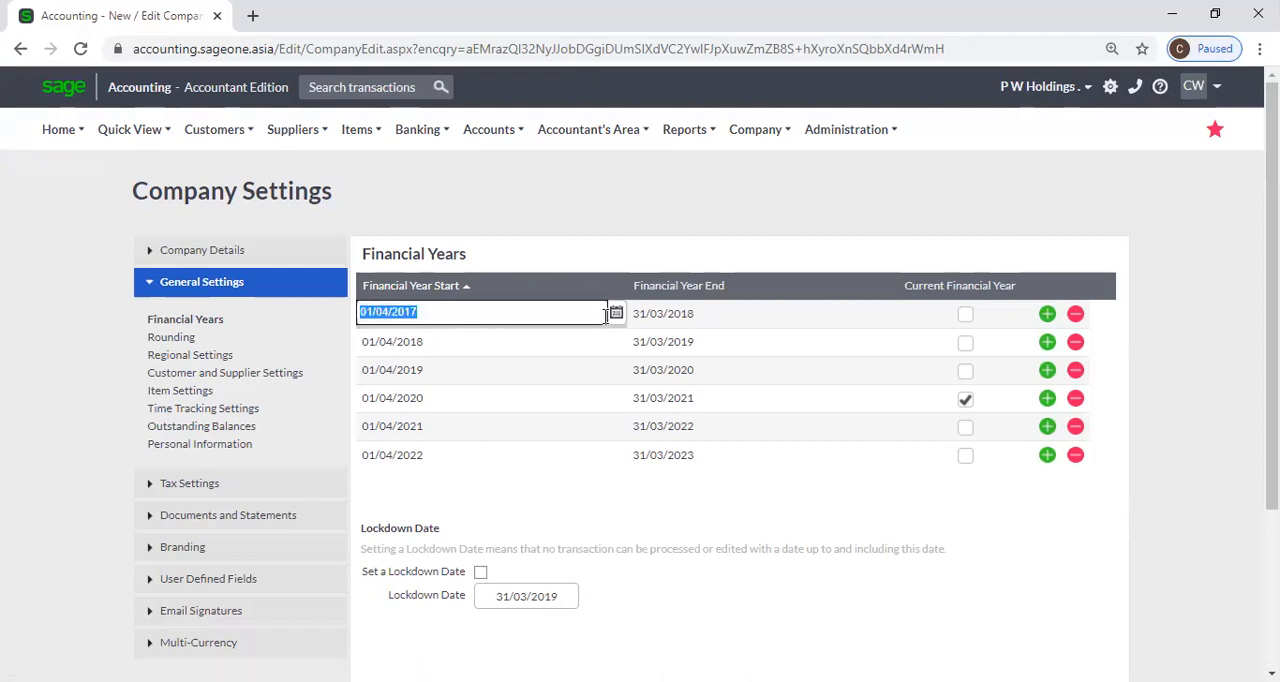
pyautogui.click(690, 320)
pyautogui.click(888, 313)
pyautogui.click(888, 313)
pyautogui.click(888, 313)
pyautogui.click(846, 252)
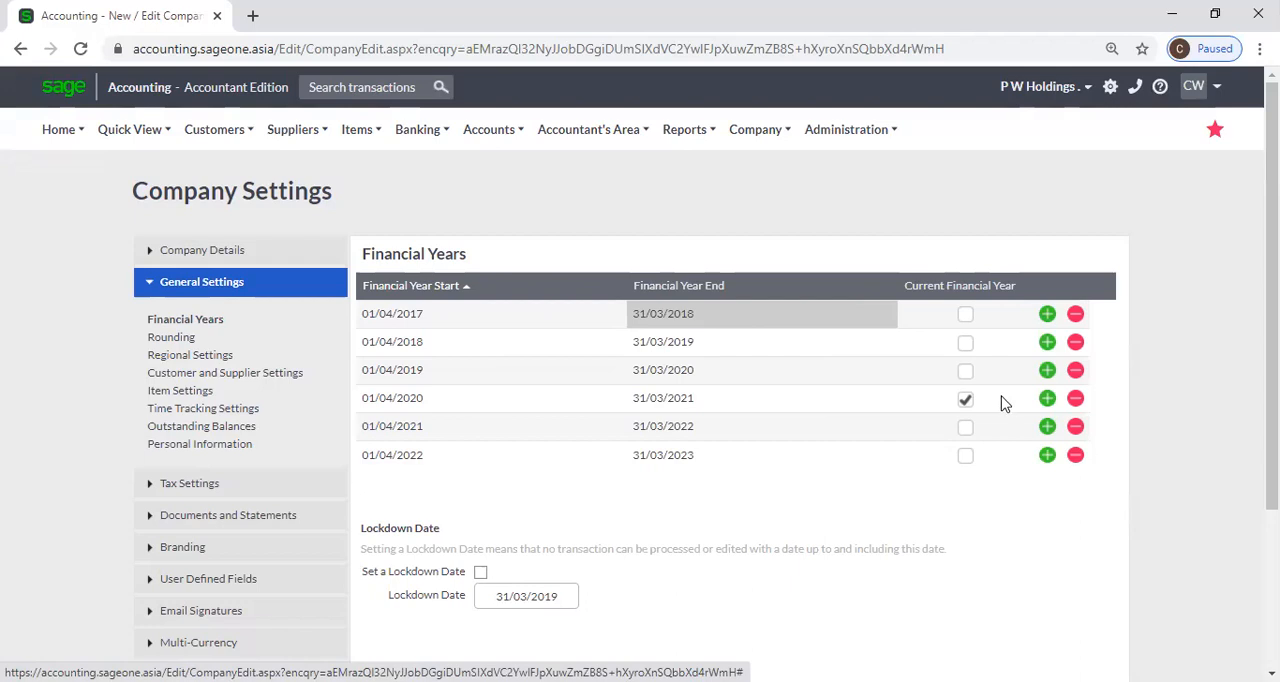
# Add a financial year below the last line and delete it again.
pyautogui.click(1047, 456)
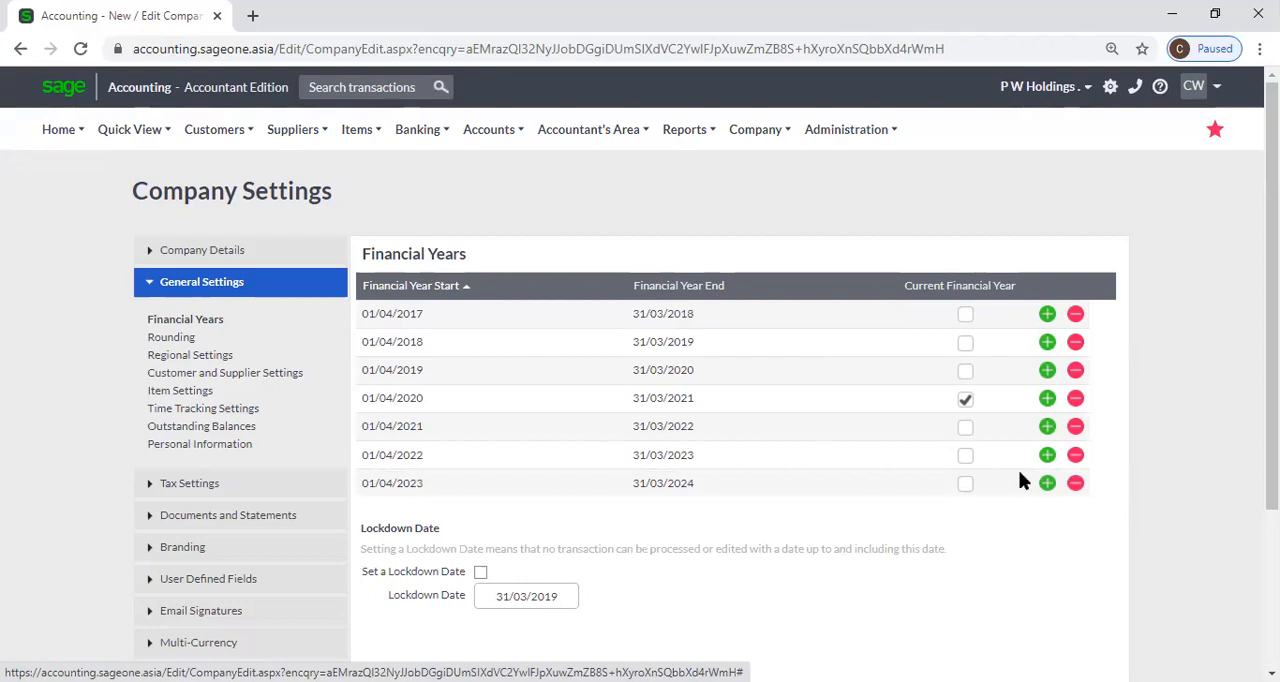
pyautogui.click(1076, 483)
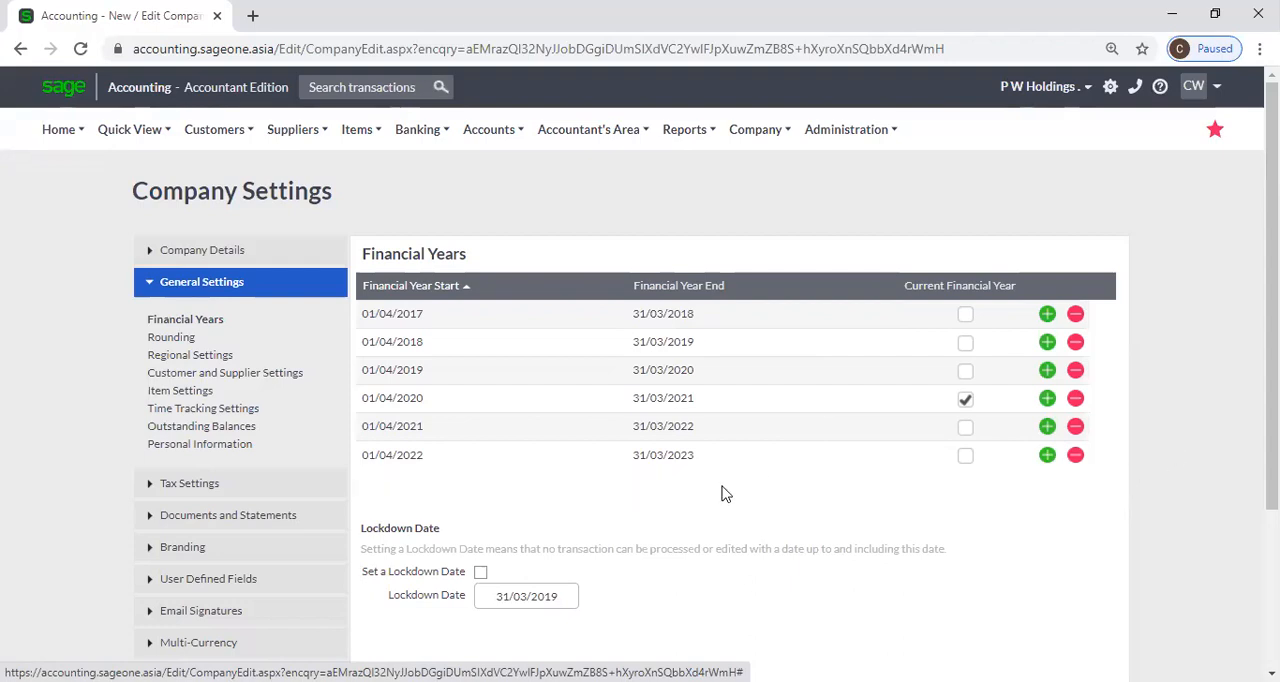
# Examine how the start and end dates of the first financial year are entered and compare the second year's start date.
pyautogui.click(428, 314)
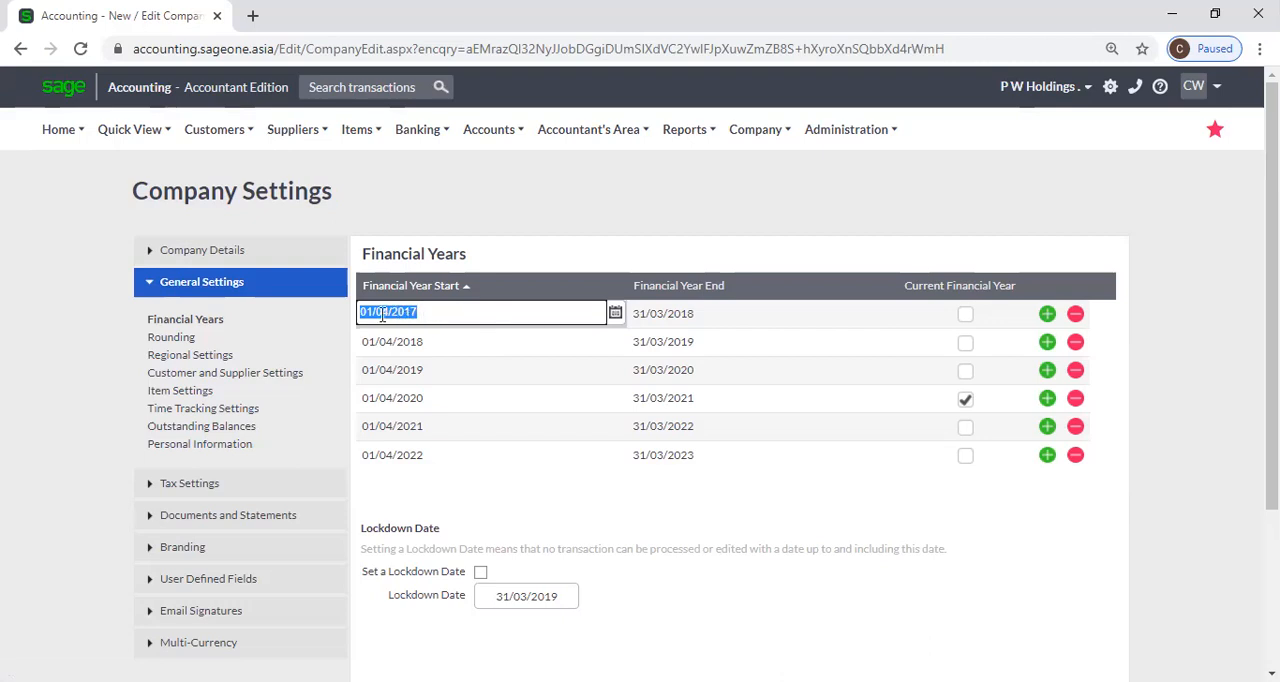
pyautogui.click(433, 313)
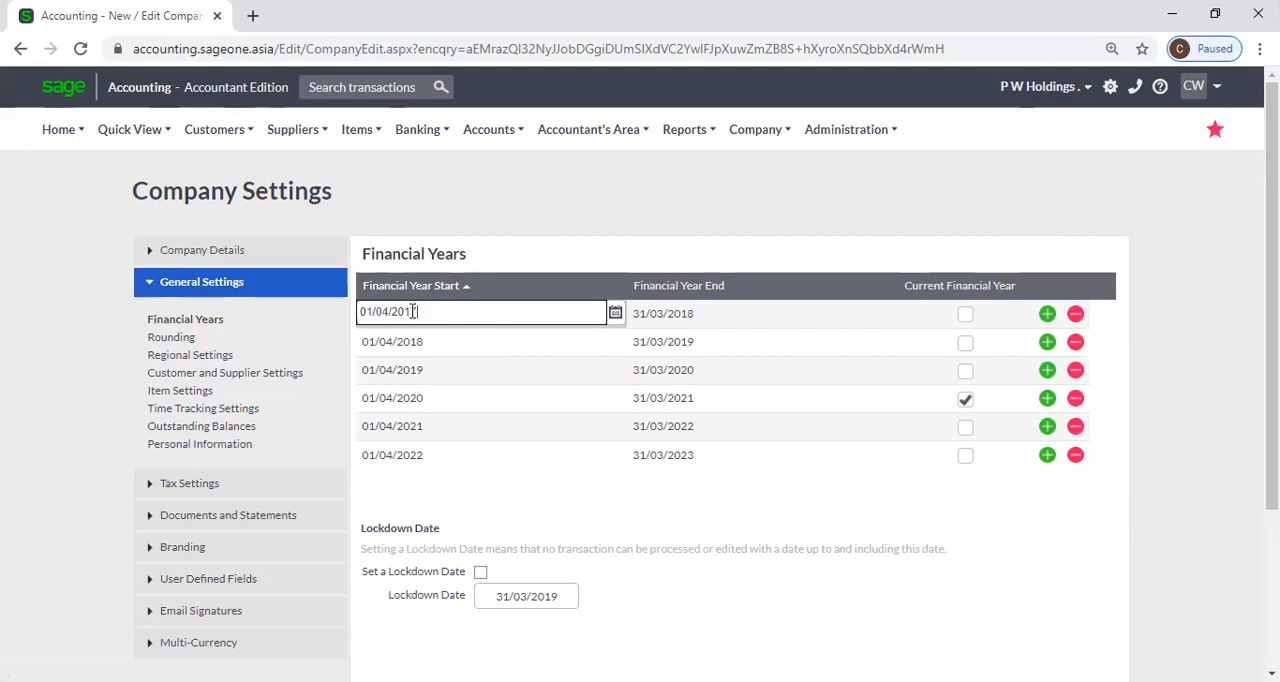
pyautogui.click(715, 317)
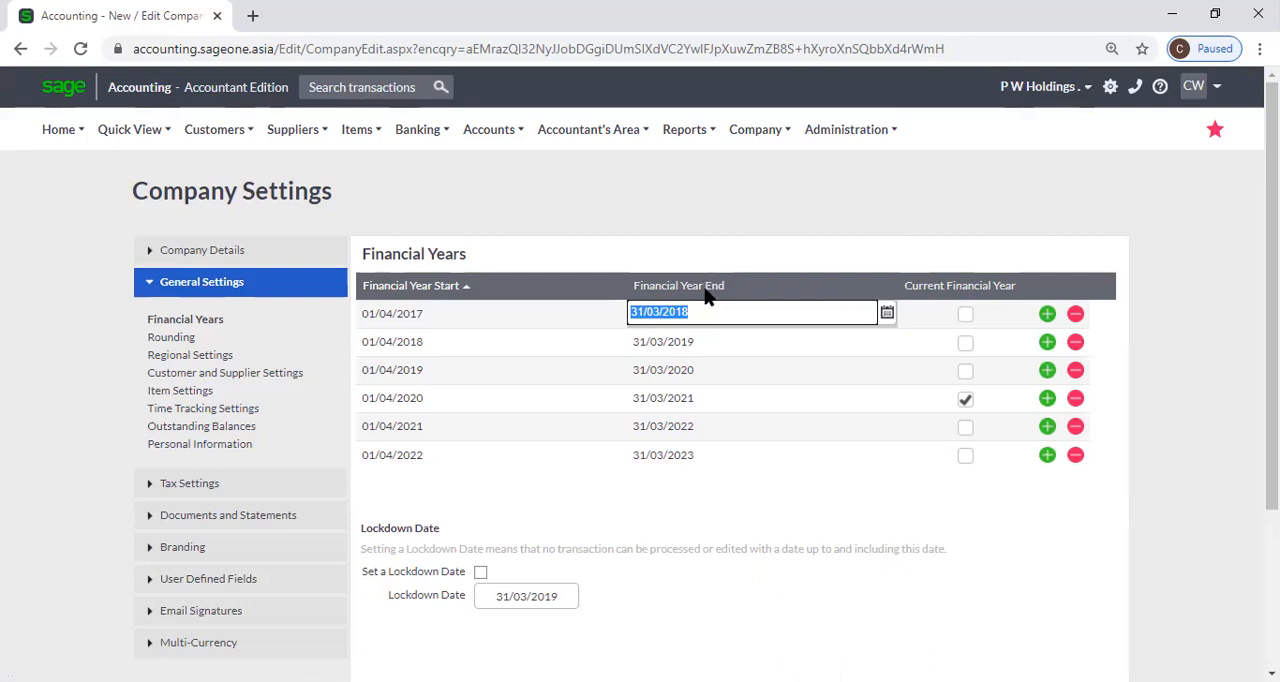
pyautogui.click(722, 251)
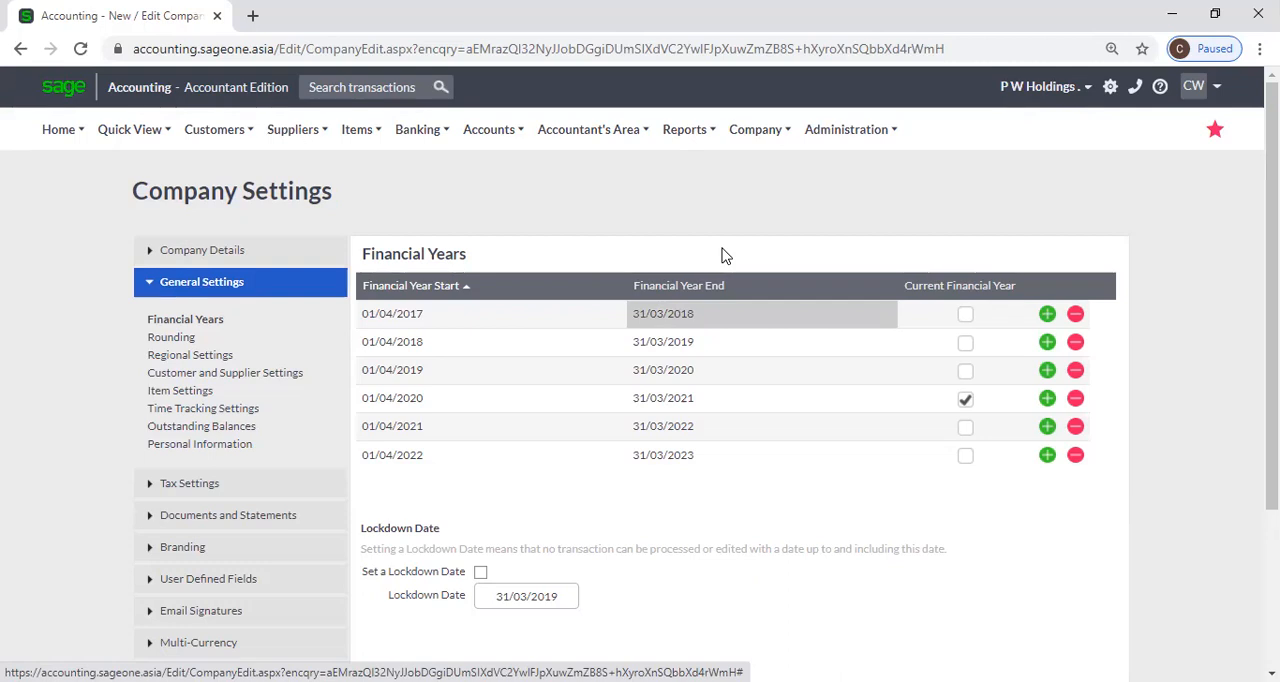
pyautogui.click(477, 313)
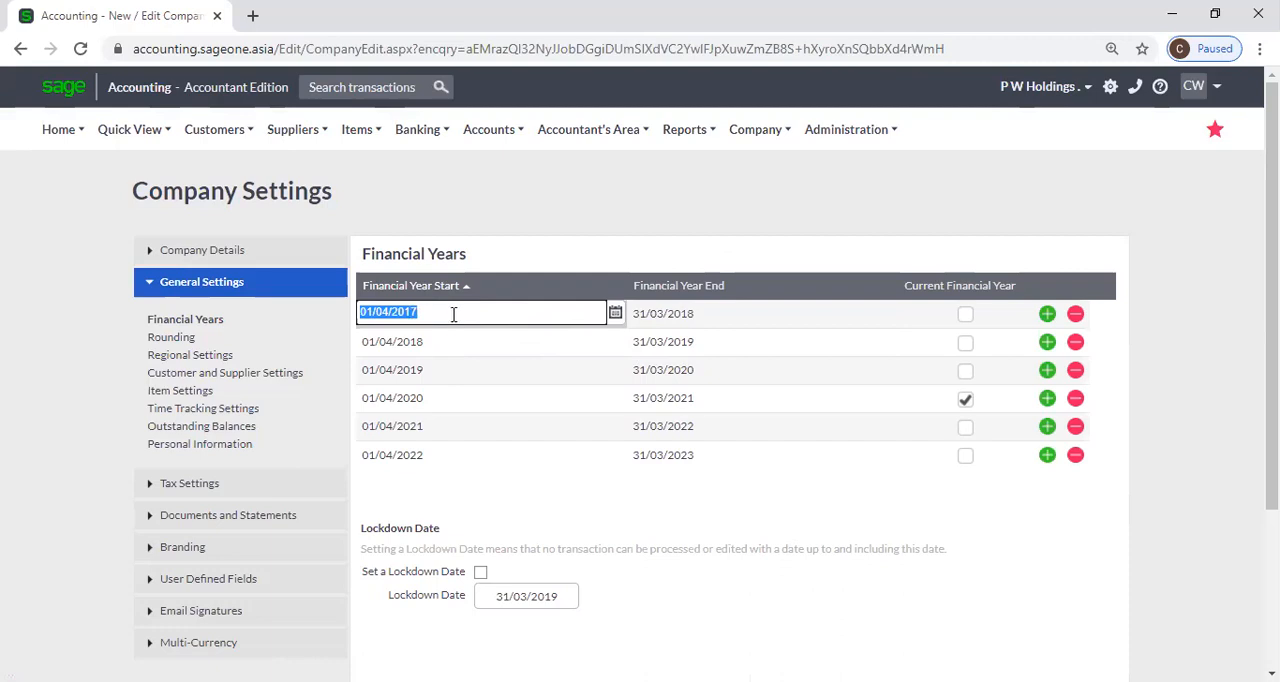
pyautogui.click(709, 316)
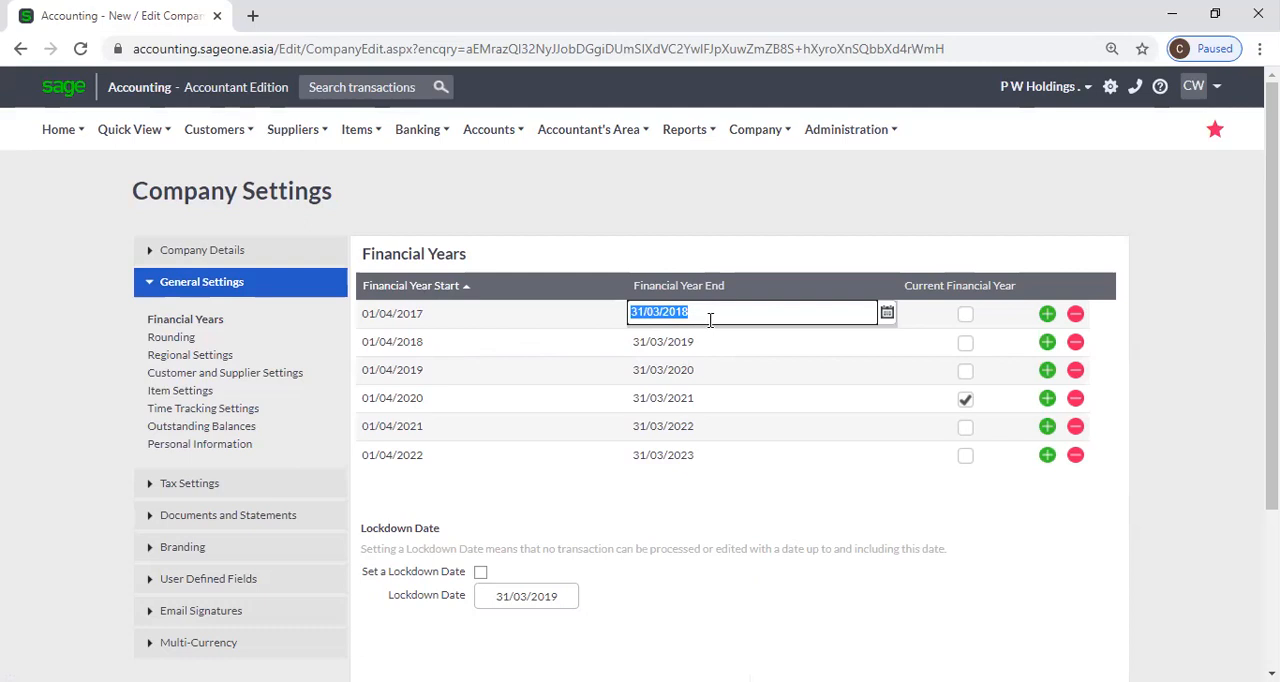
pyautogui.click(698, 264)
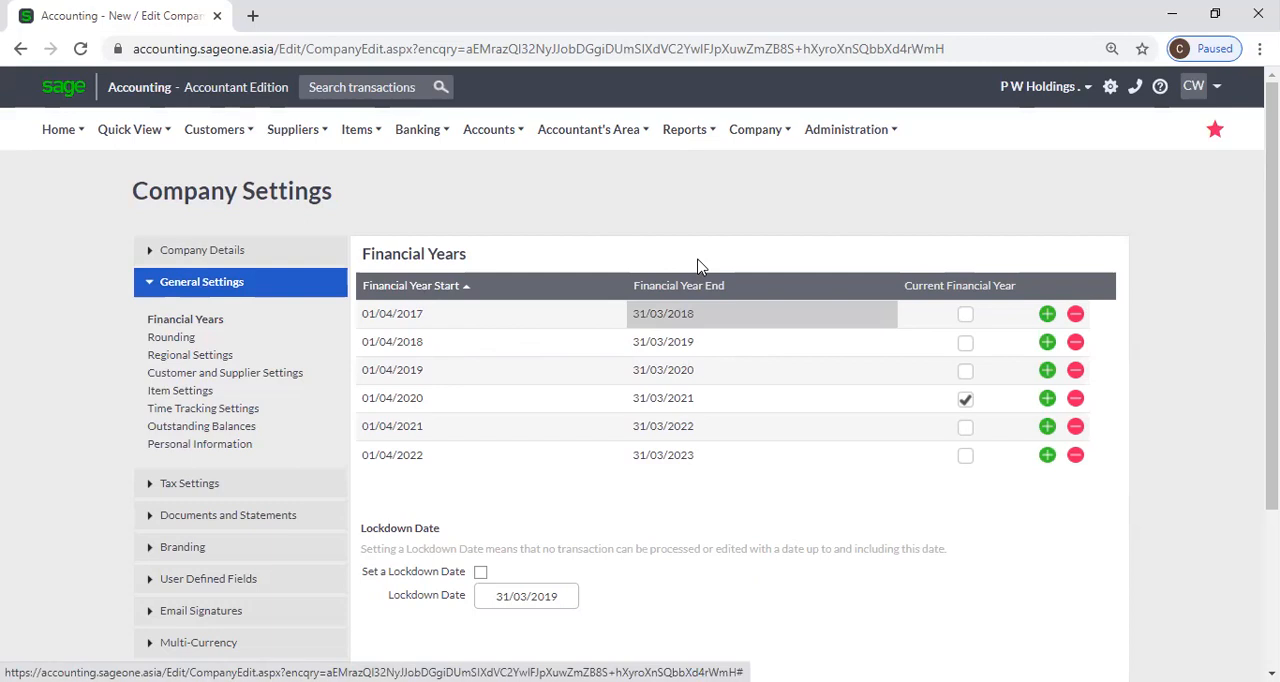
pyautogui.click(480, 311)
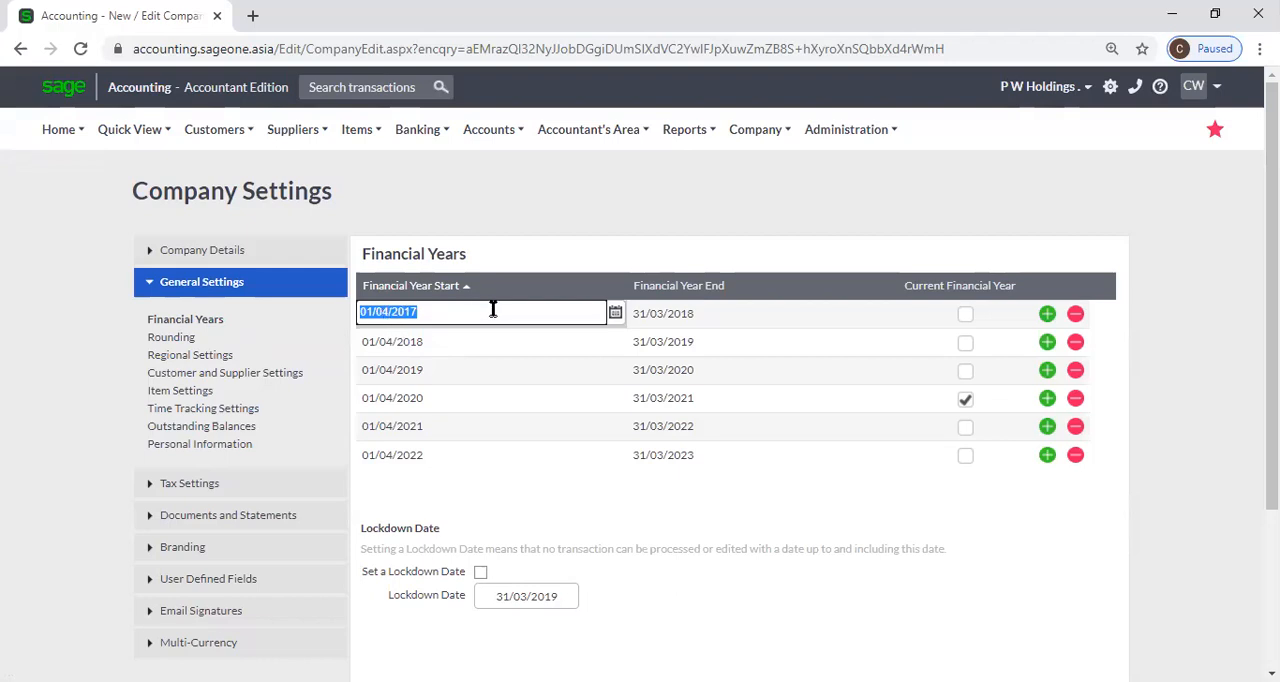
pyautogui.click(698, 314)
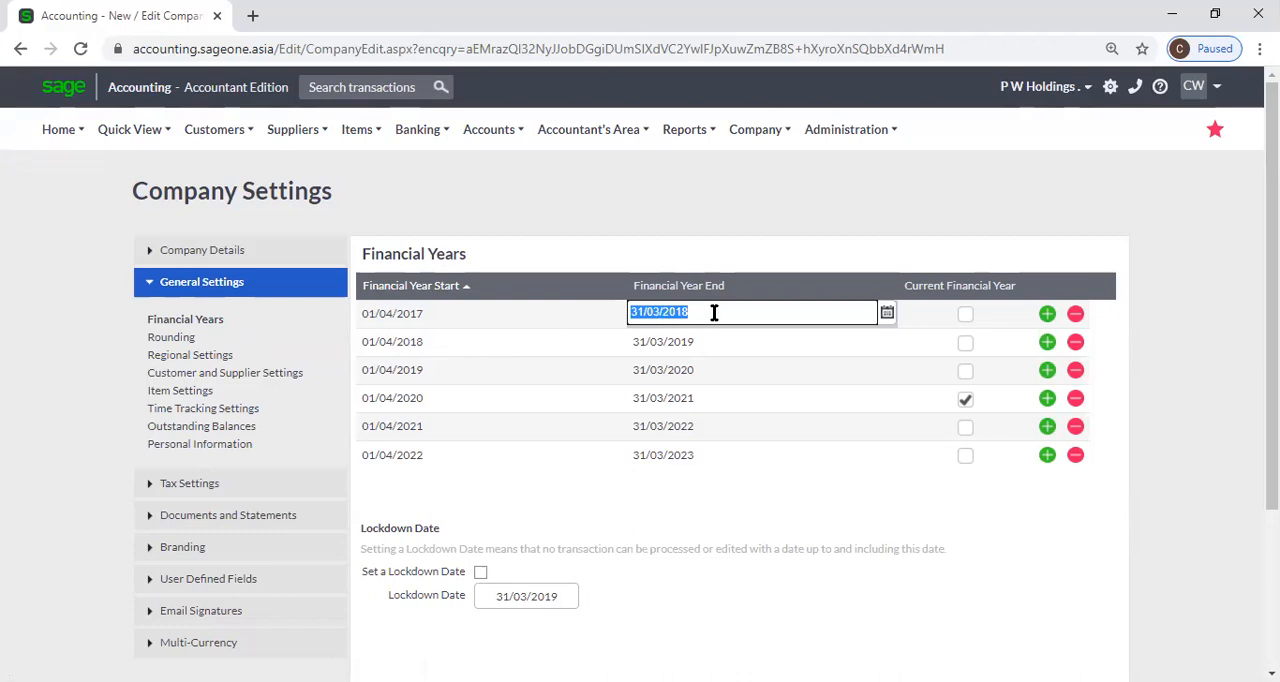
pyautogui.click(757, 226)
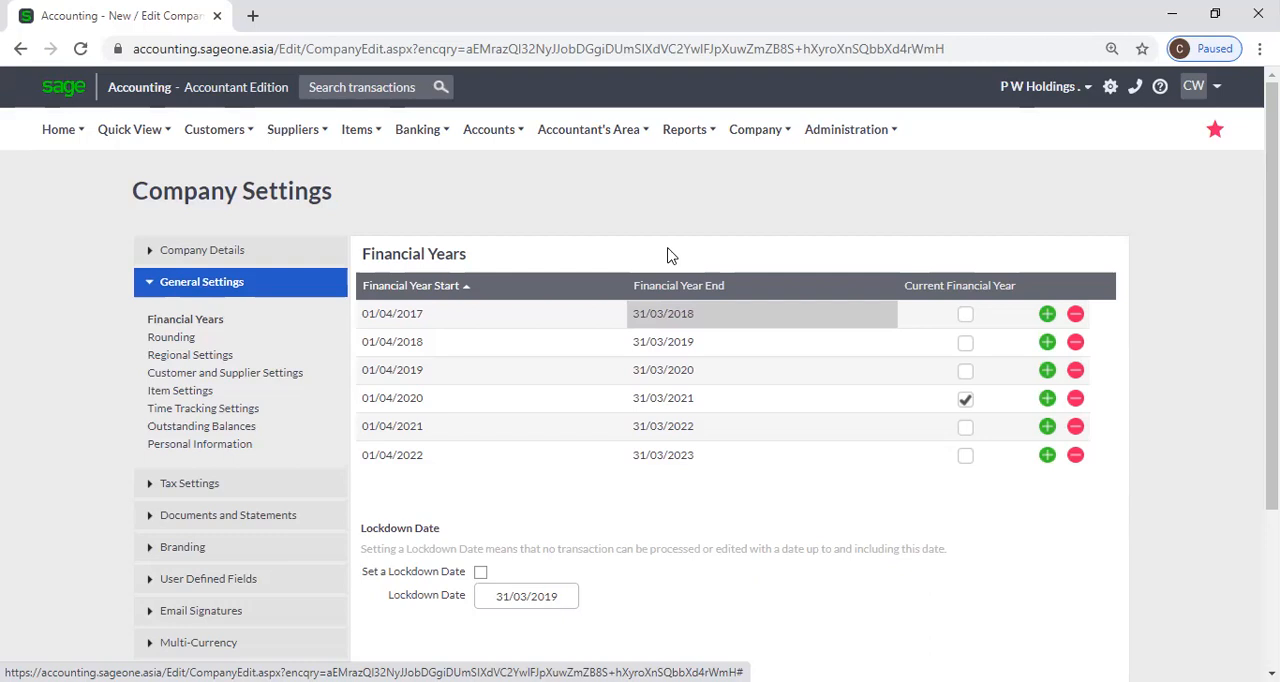
pyautogui.click(500, 325)
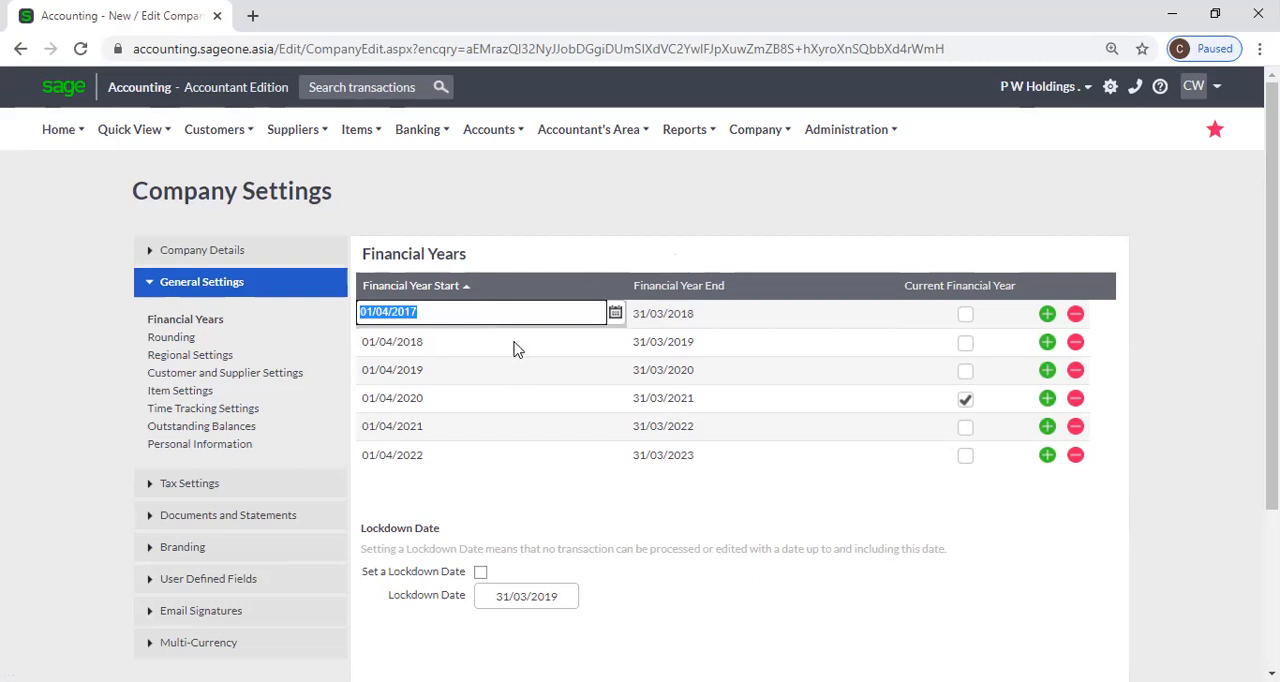
pyautogui.click(515, 345)
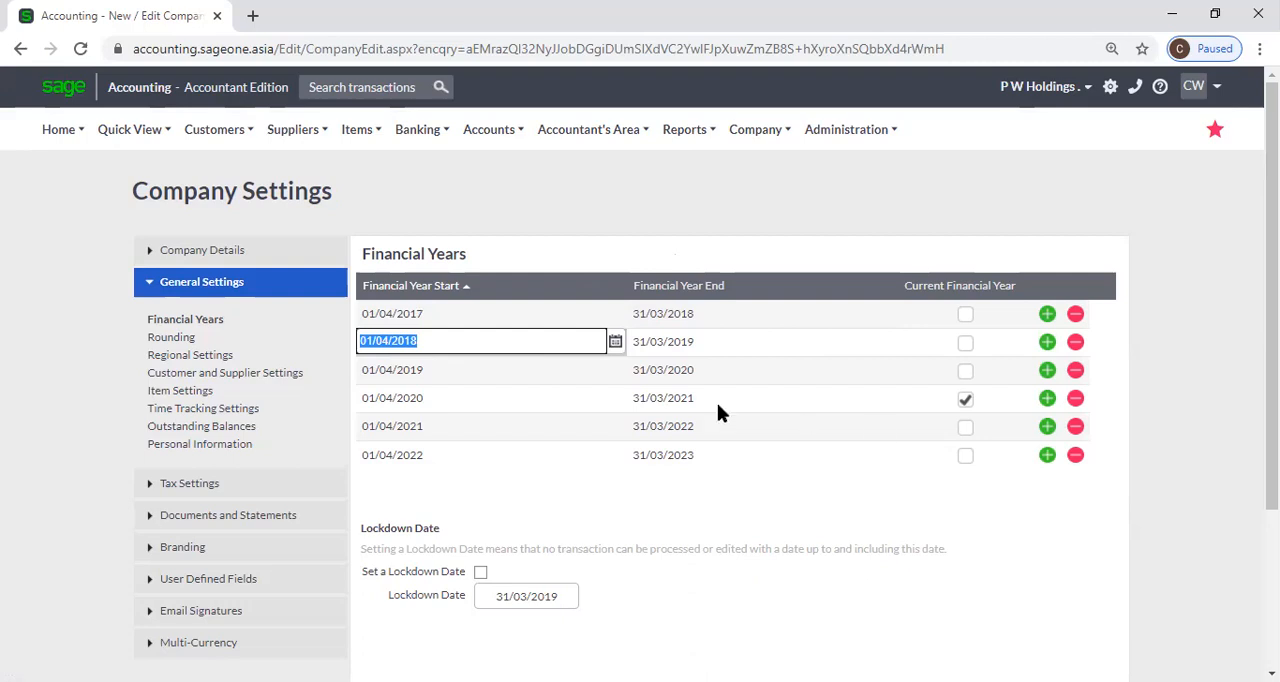
pyautogui.click(460, 315)
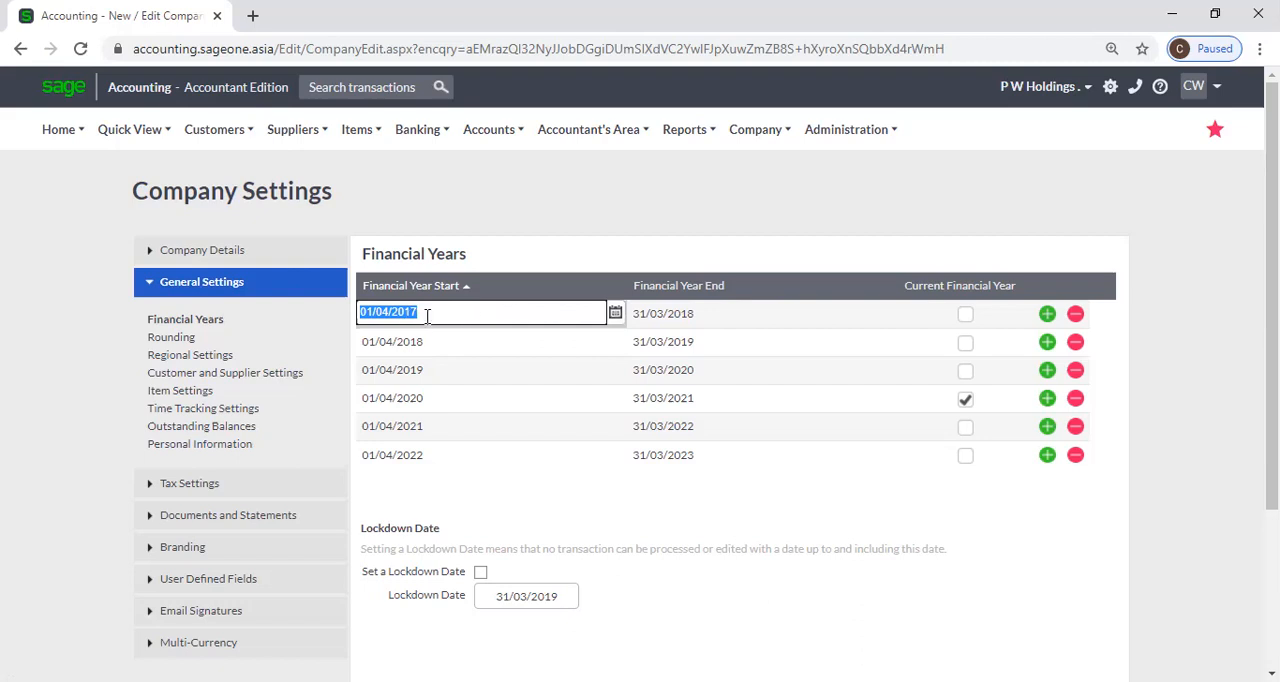
pyautogui.click(679, 314)
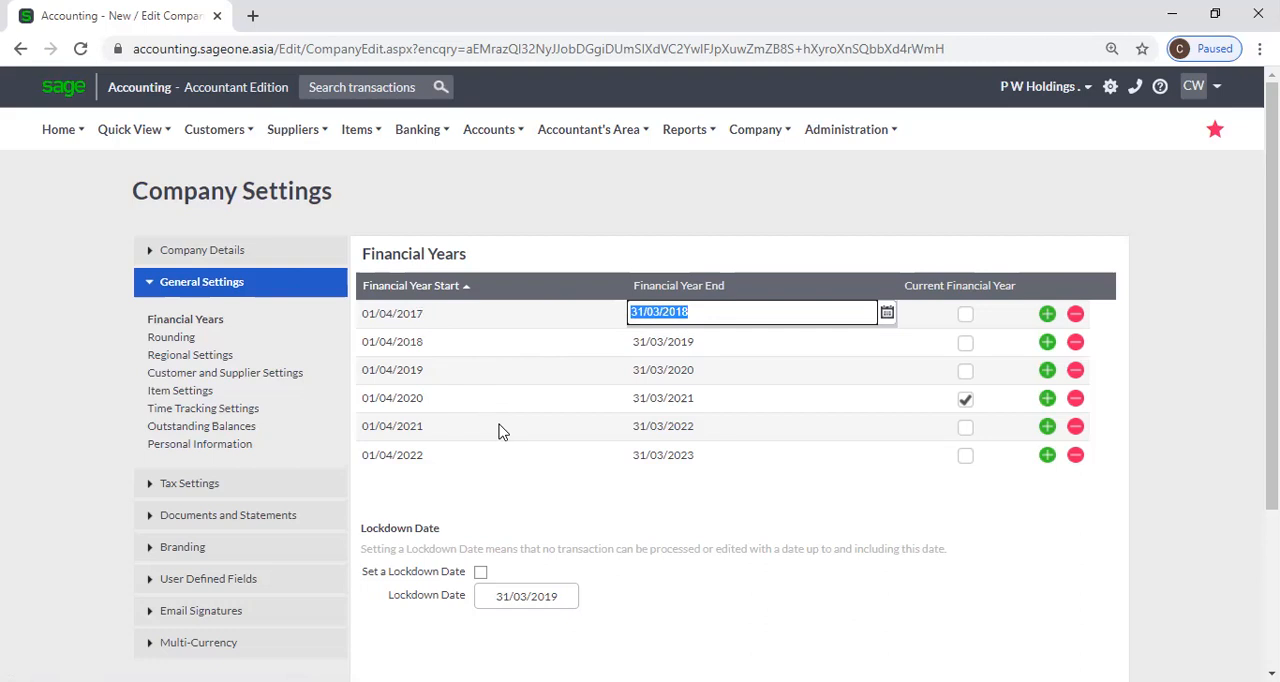
pyautogui.click(433, 313)
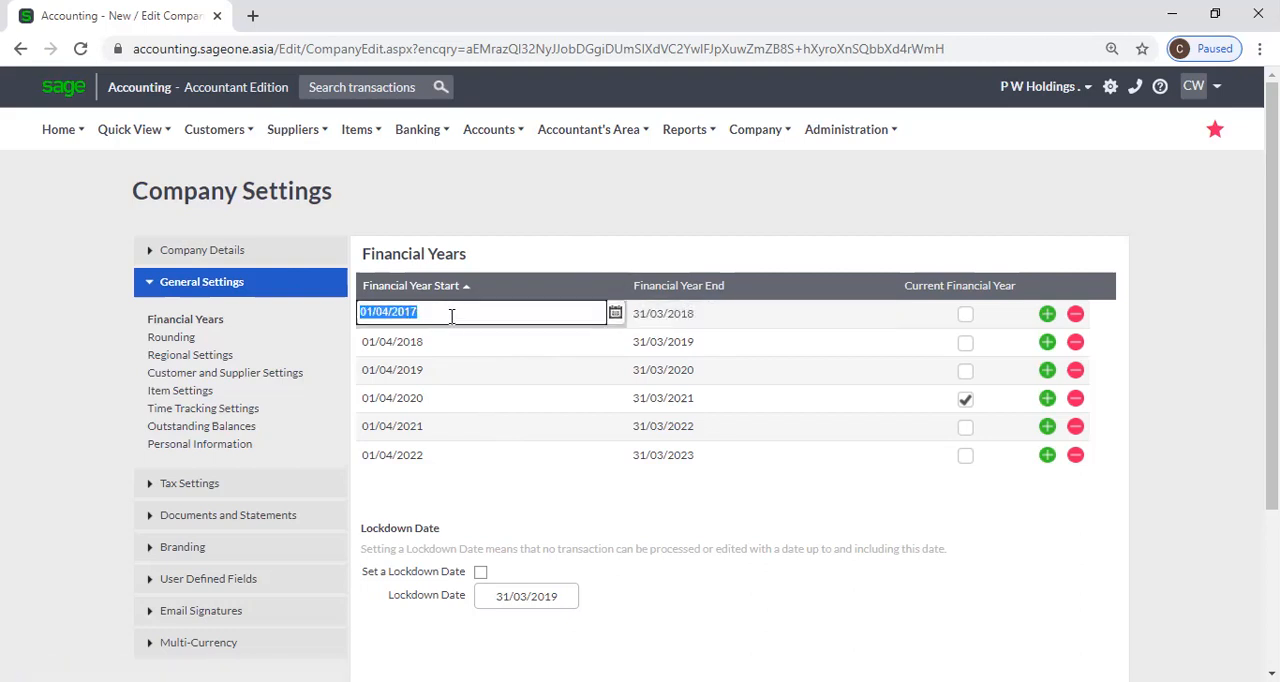
# Add two further financial years to the list and delete both of them.
pyautogui.click(1047, 315)
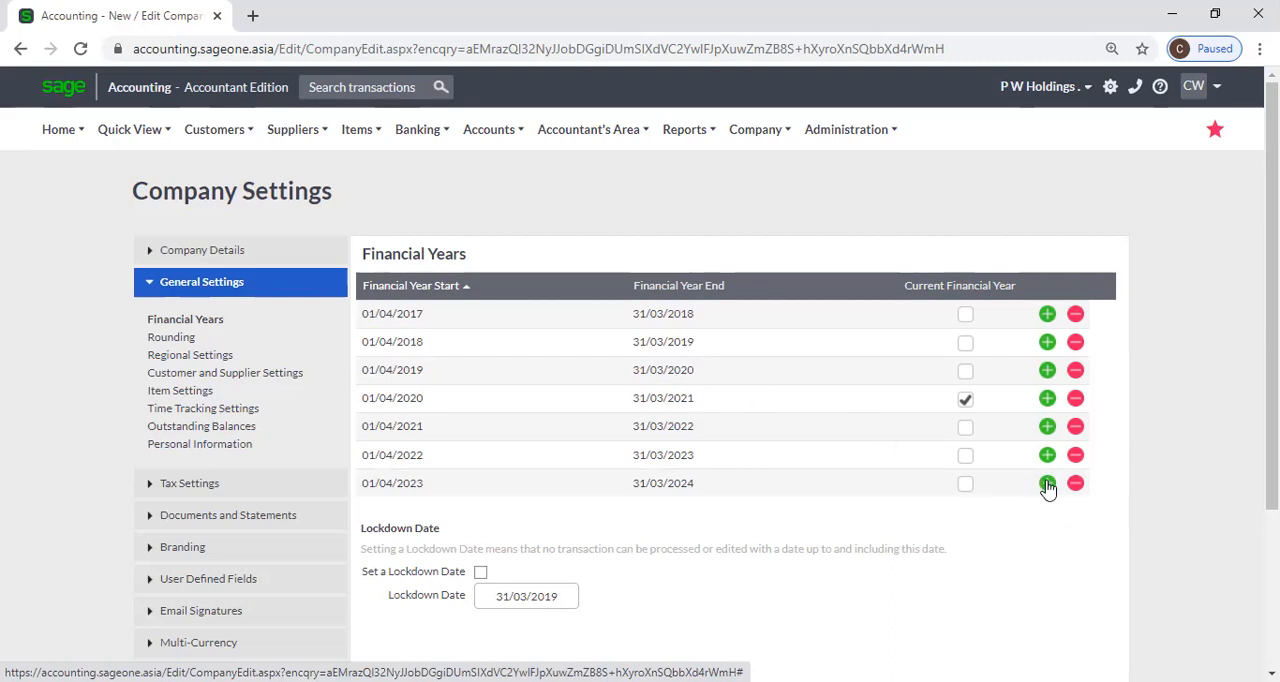
pyautogui.click(1052, 487)
pyautogui.click(1077, 508)
pyautogui.click(1075, 485)
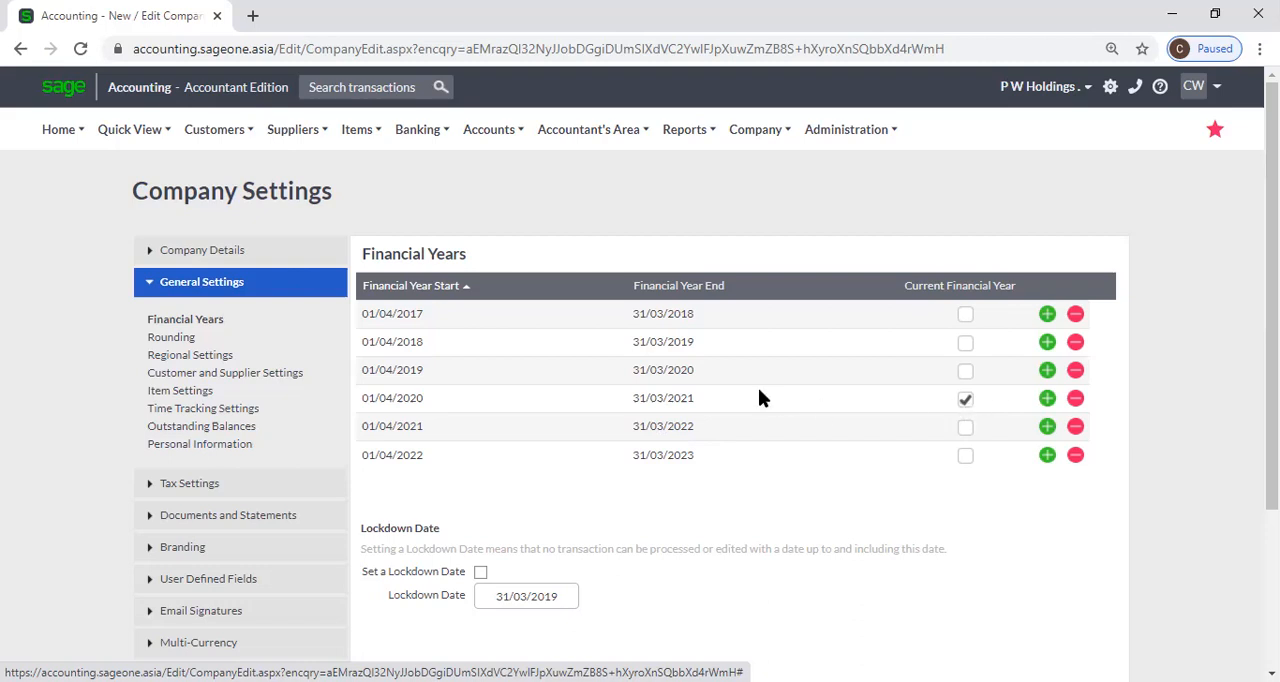
# Turn on the lockdown date for 31/03/2019 and check its date field.
pyautogui.scroll(-2, 600, 410)
pyautogui.scroll(-1, 580, 400)
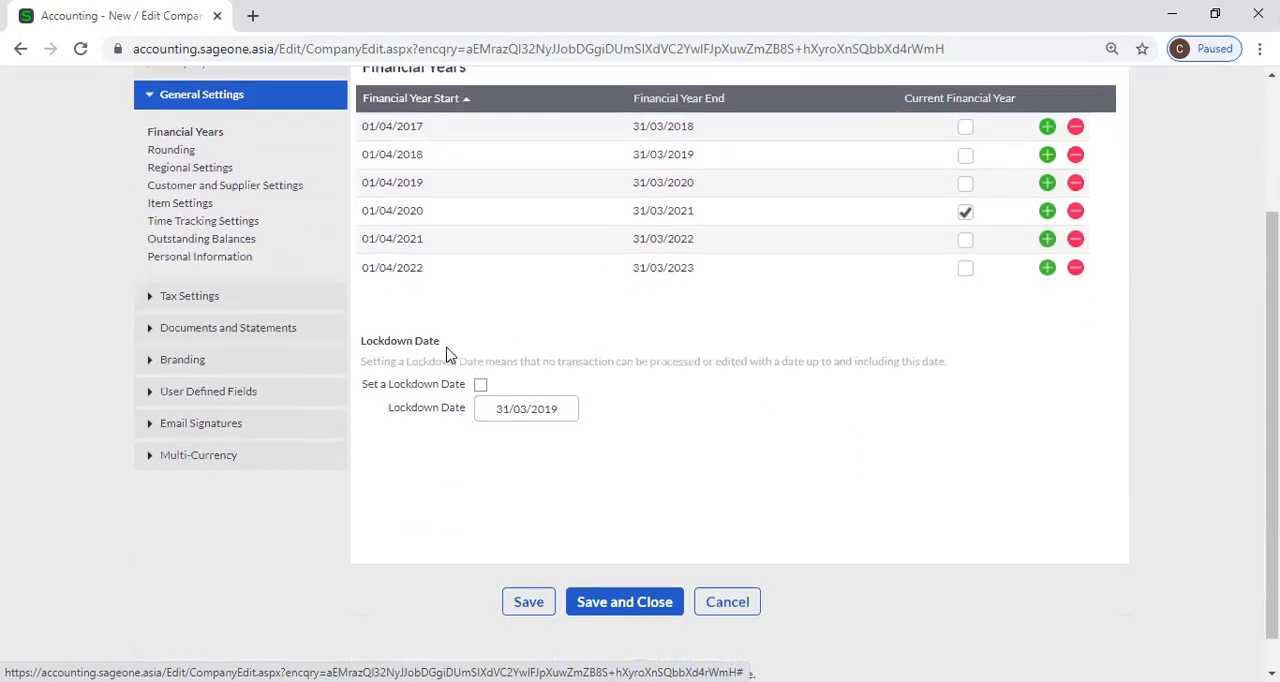
pyautogui.click(479, 387)
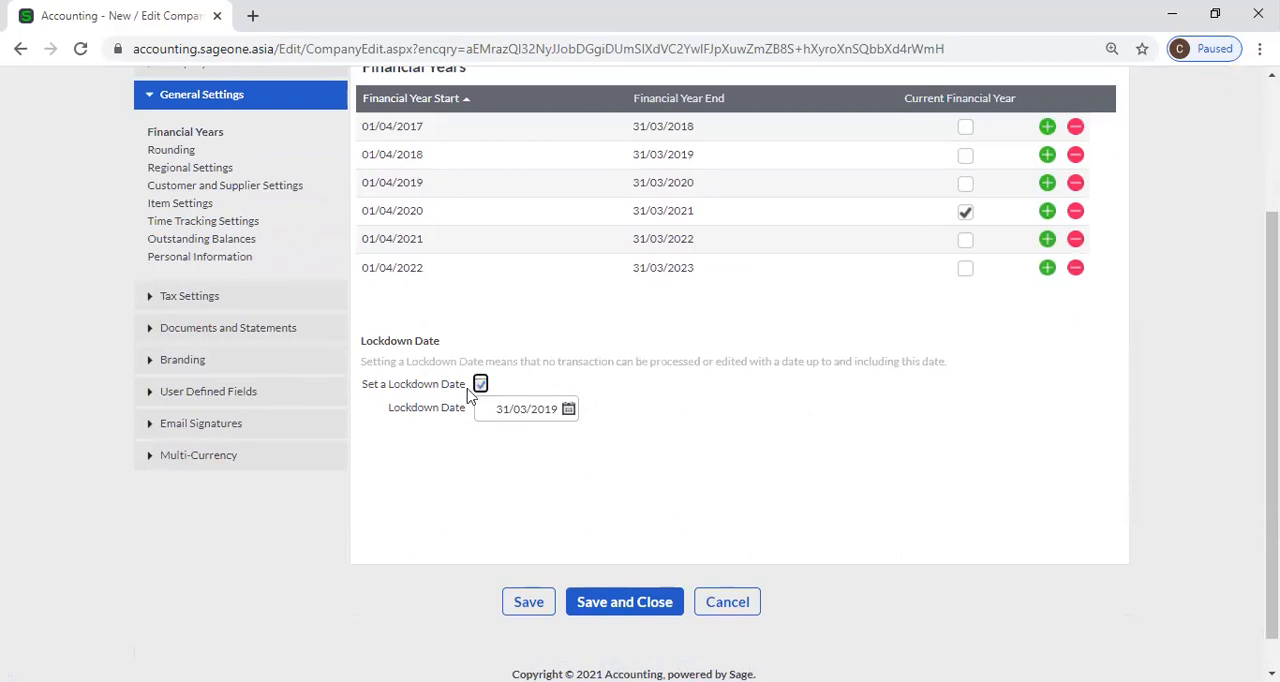
pyautogui.click(569, 410)
pyautogui.click(716, 444)
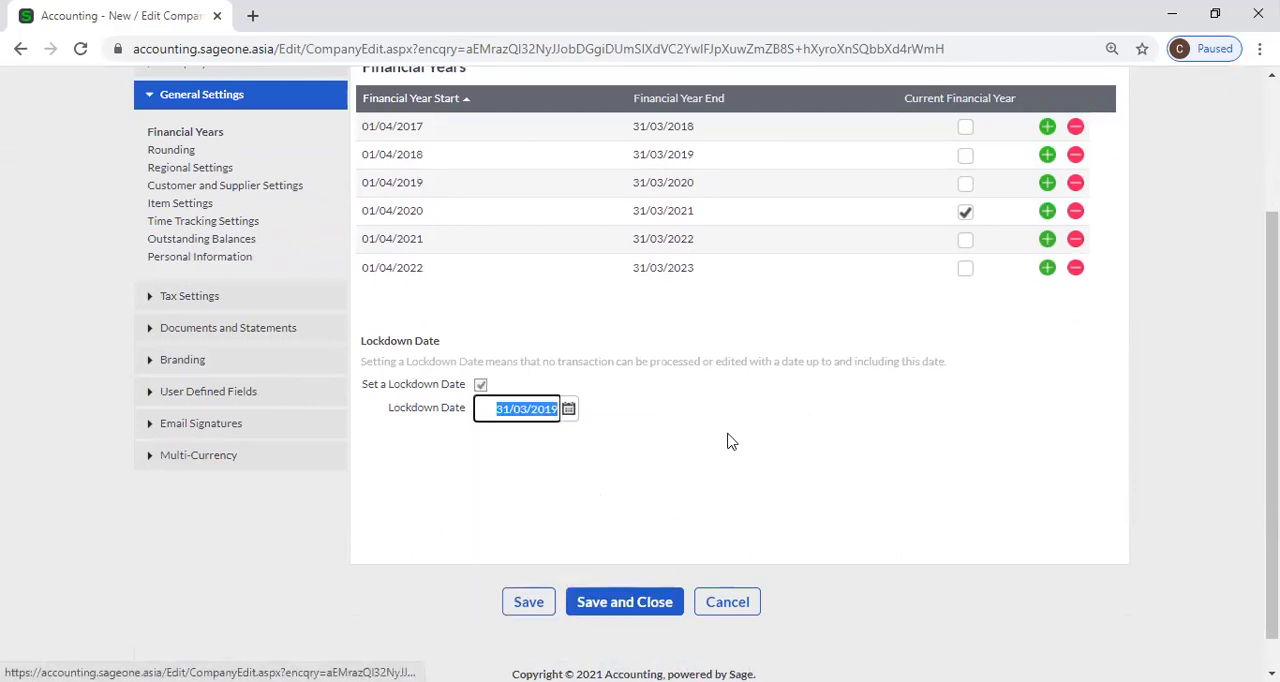
pyautogui.click(626, 439)
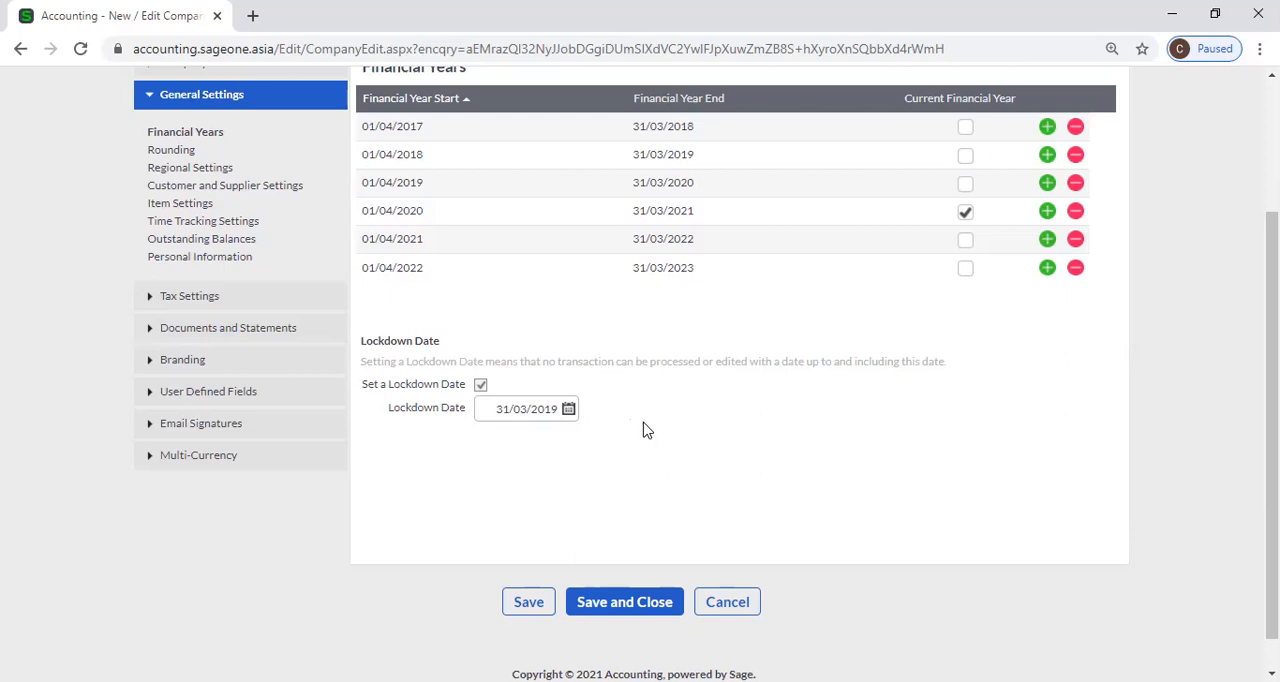
pyautogui.scroll(2, 646, 430)
pyautogui.scroll(-2, 646, 431)
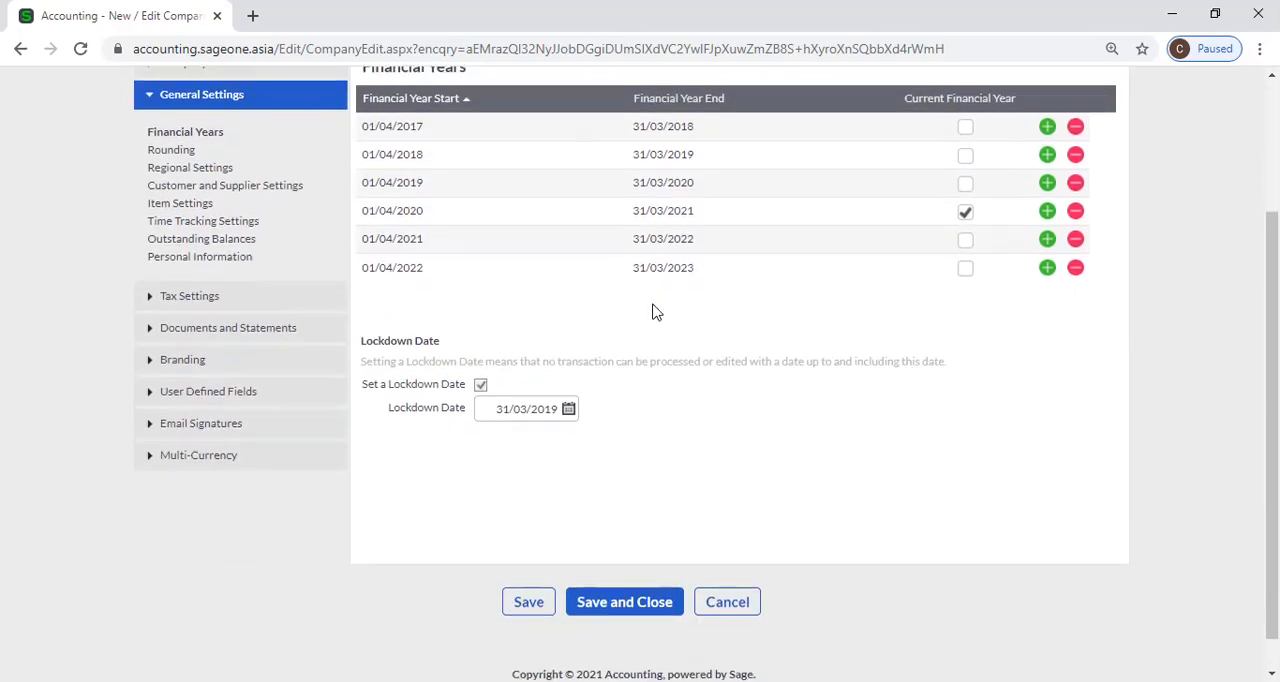
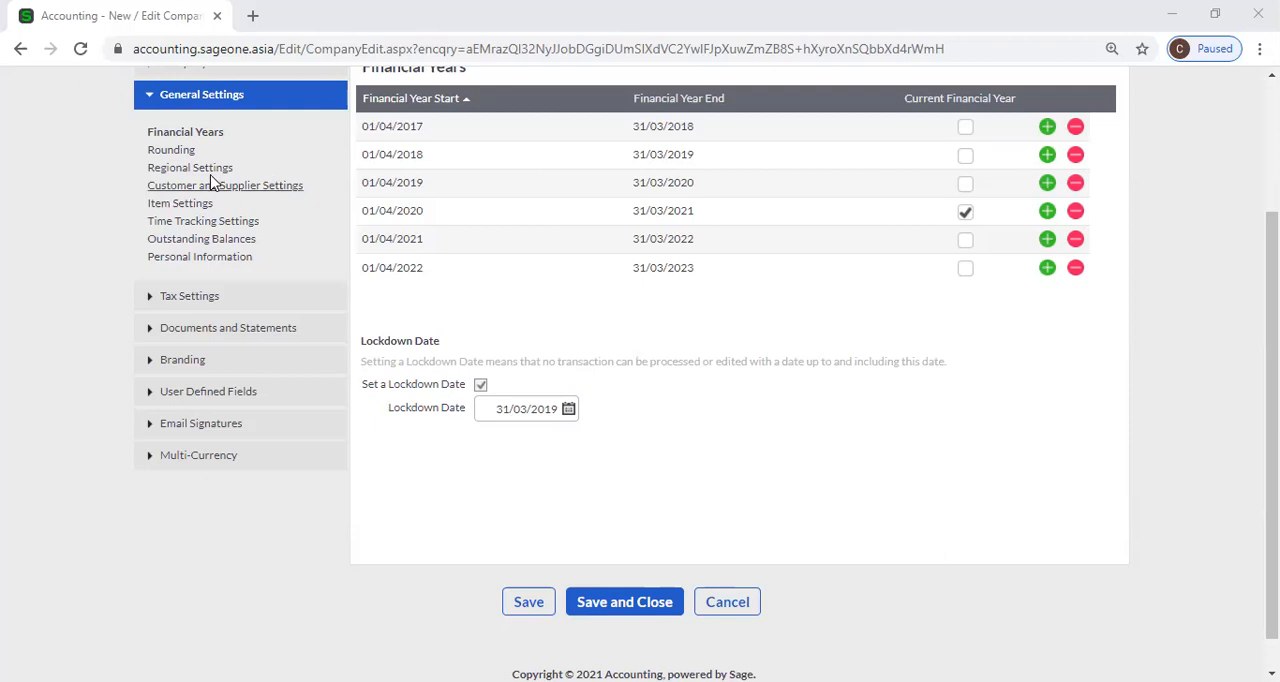
# Set the rounding type for customer document values to Normal Rounding and check the Round To Nearest amount.
pyautogui.click(172, 152)
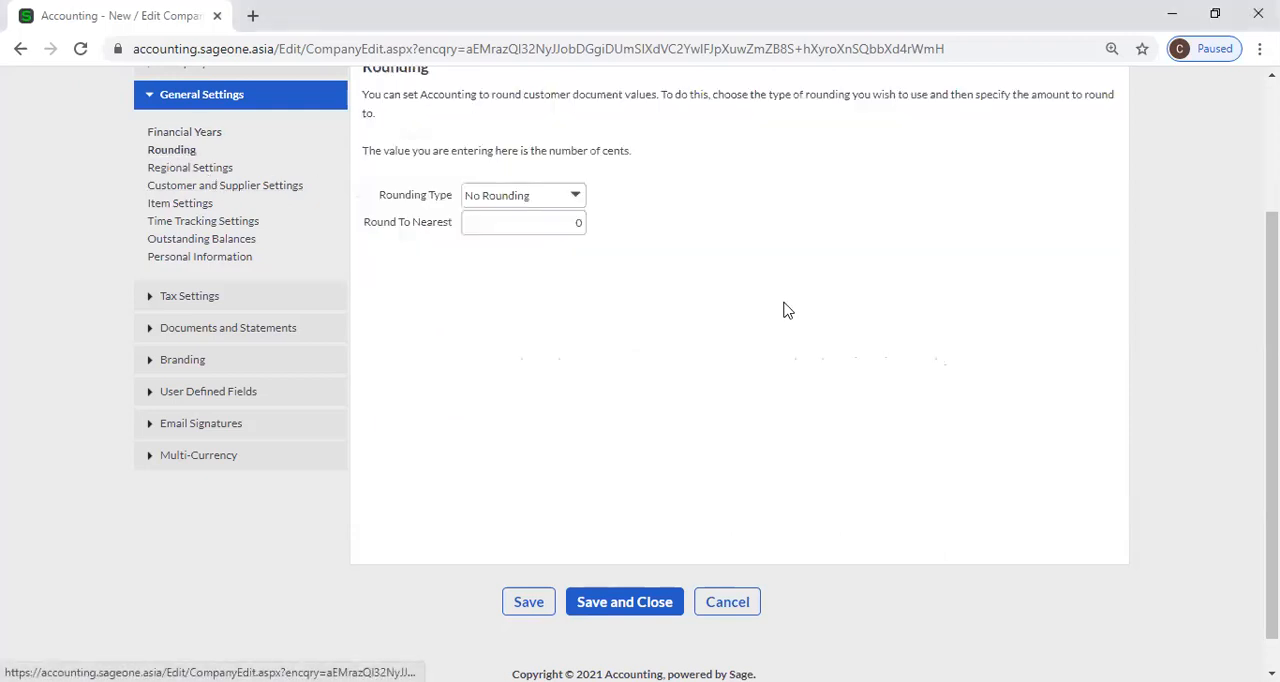
pyautogui.scroll(1, 683, 245)
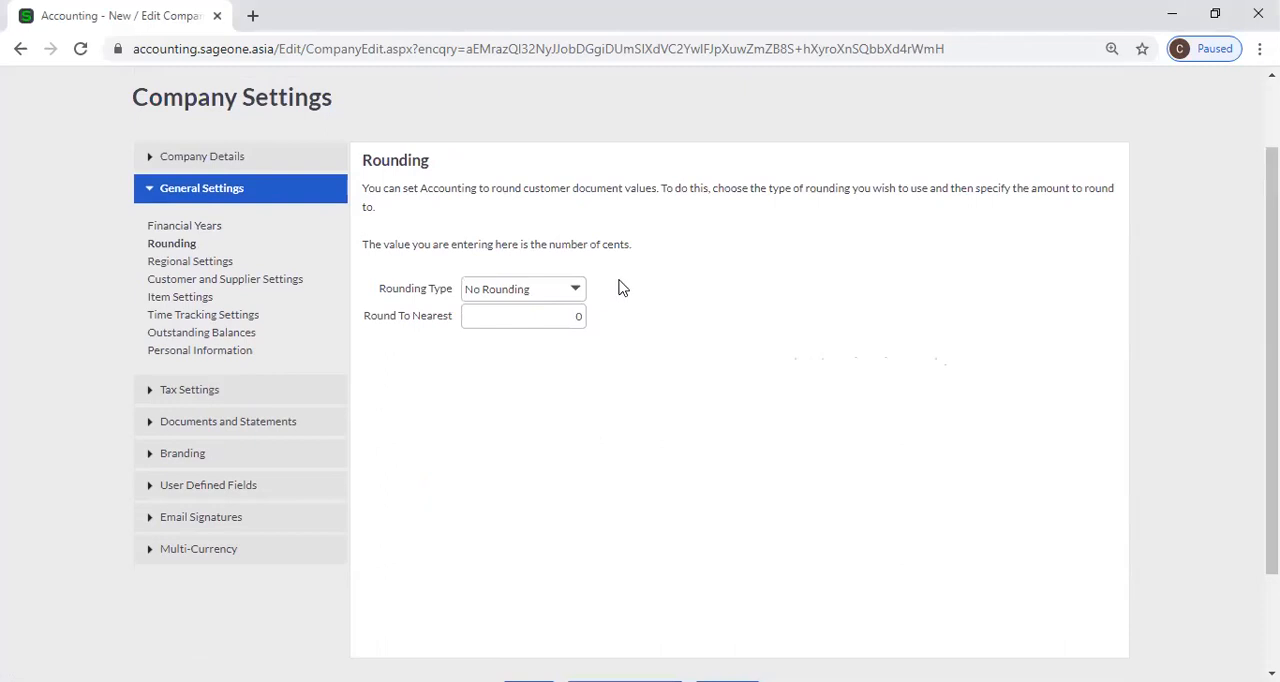
pyautogui.click(576, 293)
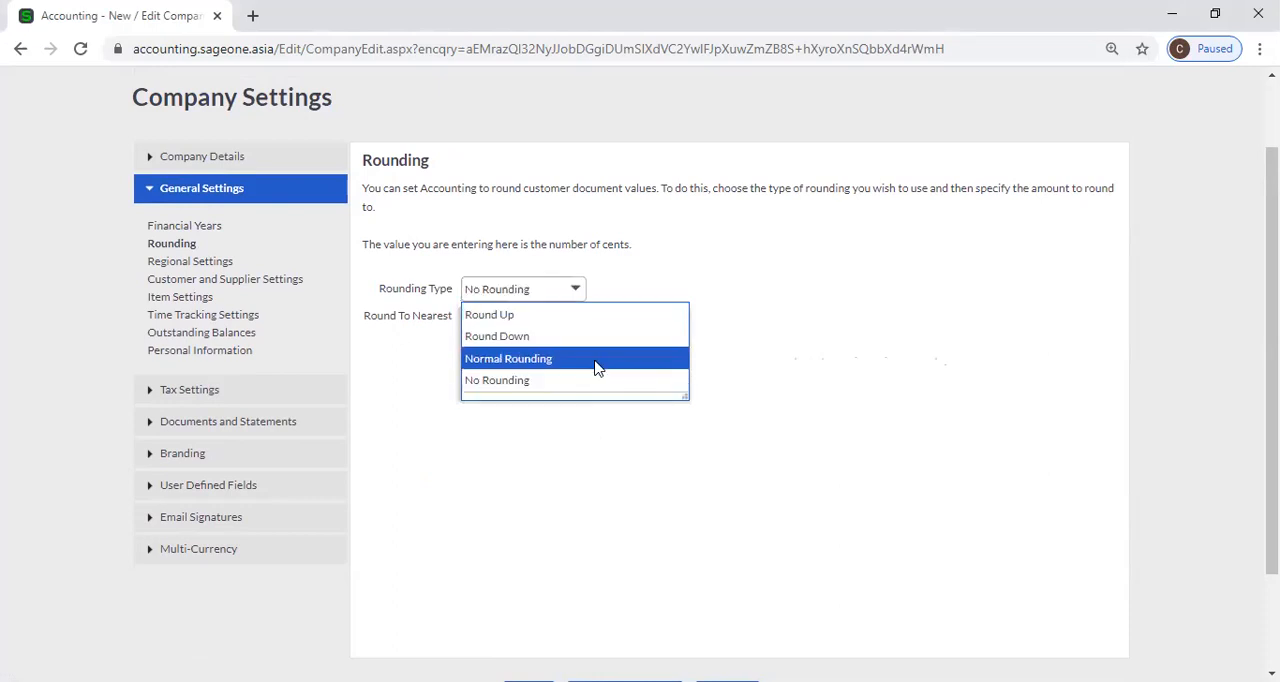
pyautogui.click(595, 358)
pyautogui.click(557, 318)
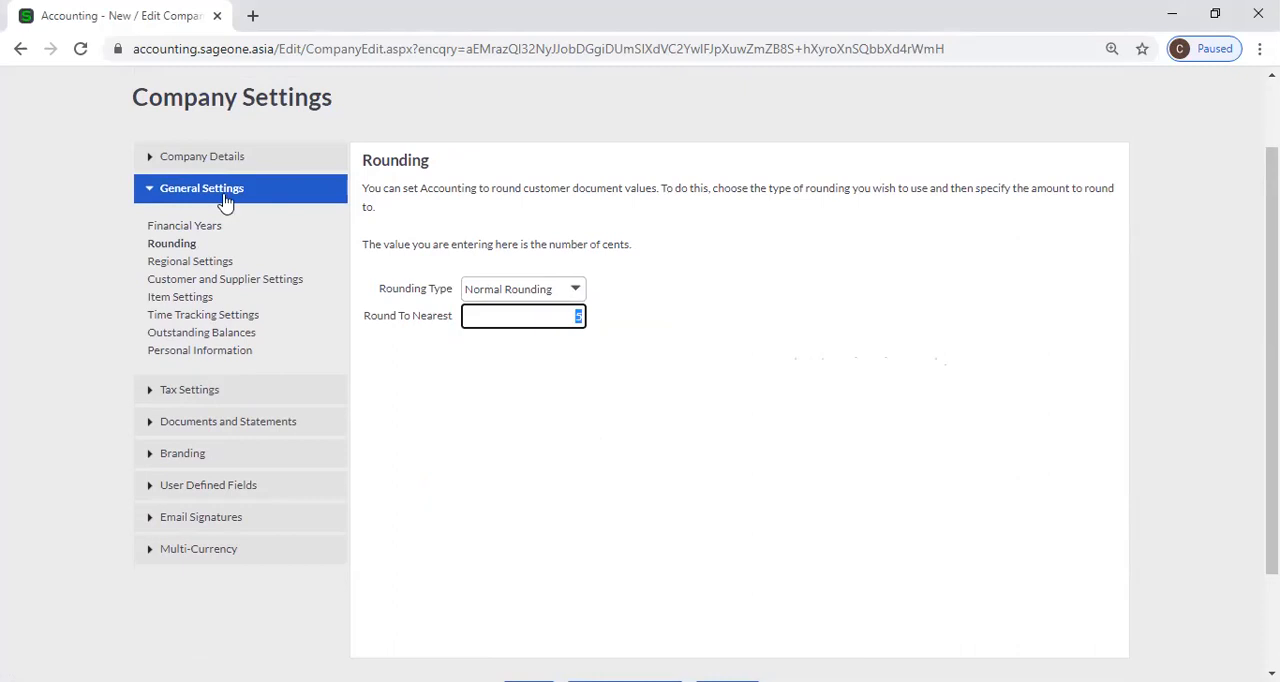
# Review the Financial Years and lockdown settings, and return to Rounding to look through the available rounding types.
pyautogui.click(212, 227)
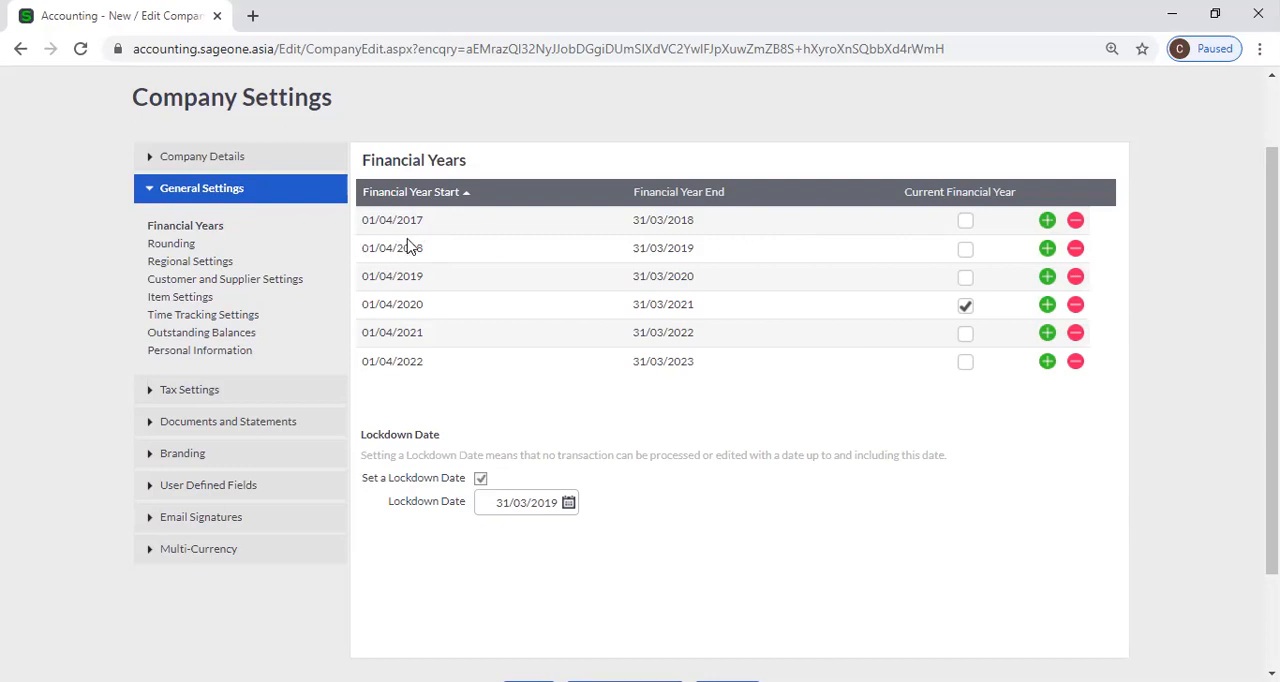
pyautogui.scroll(1, 451, 228)
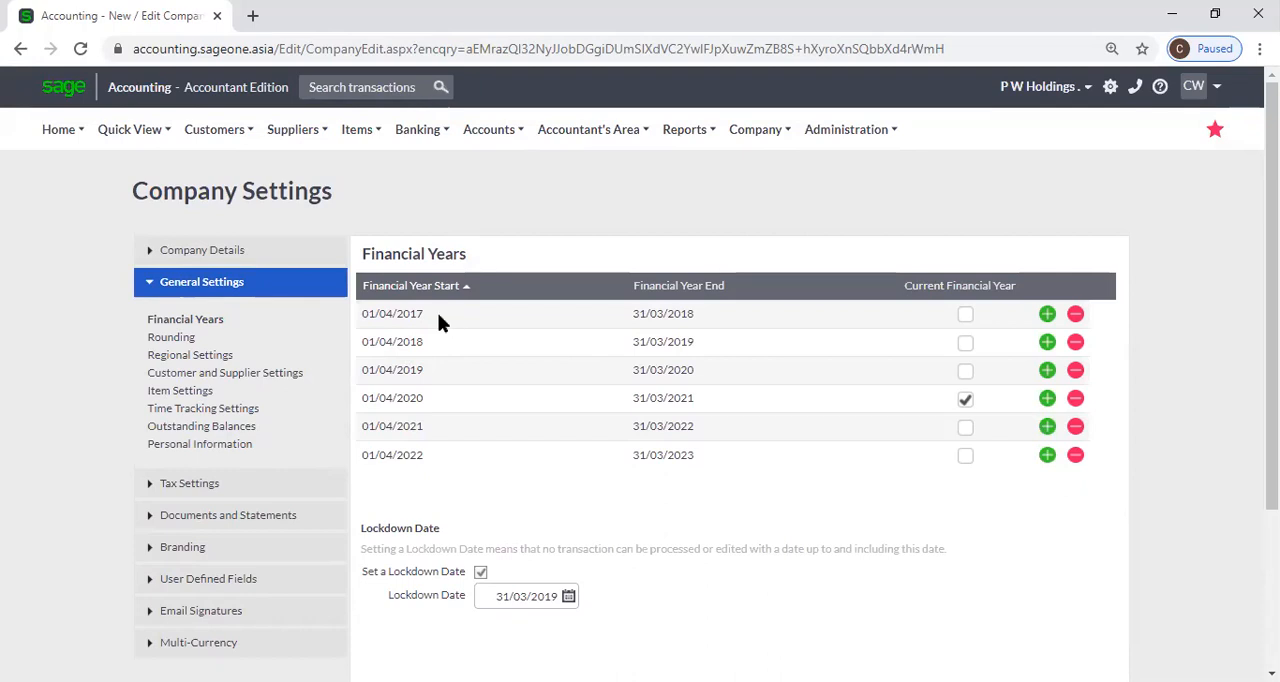
pyautogui.click(171, 342)
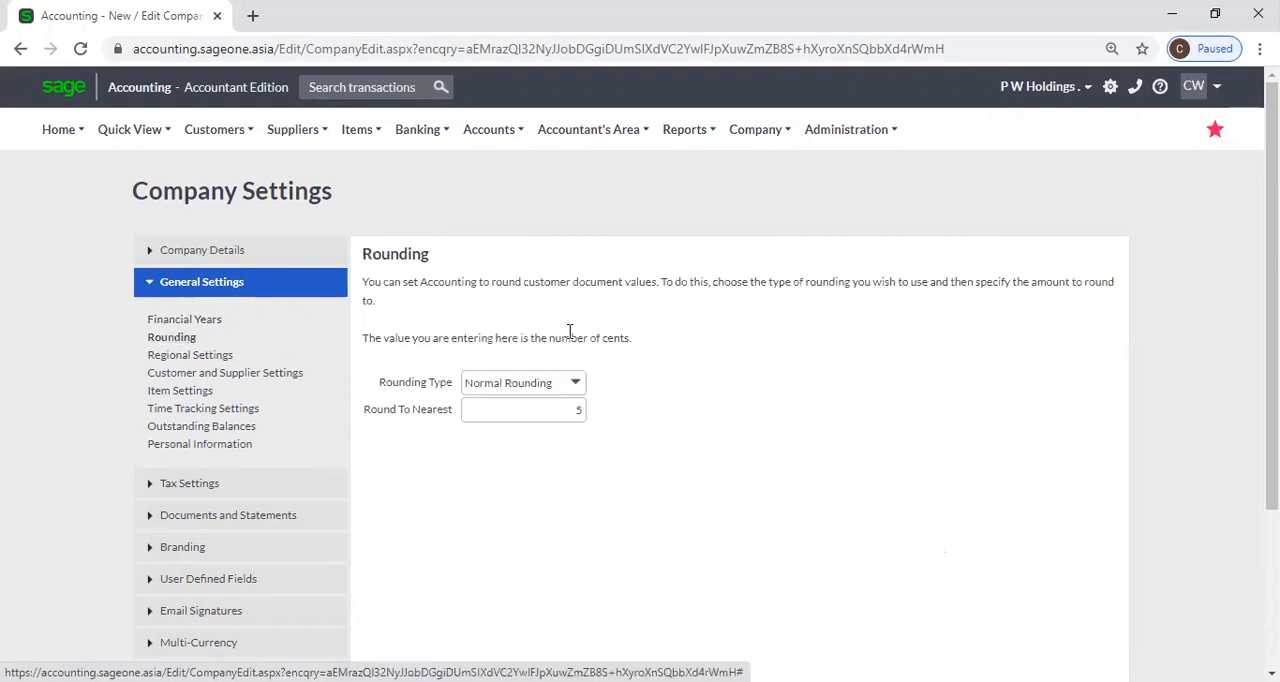
pyautogui.click(575, 383)
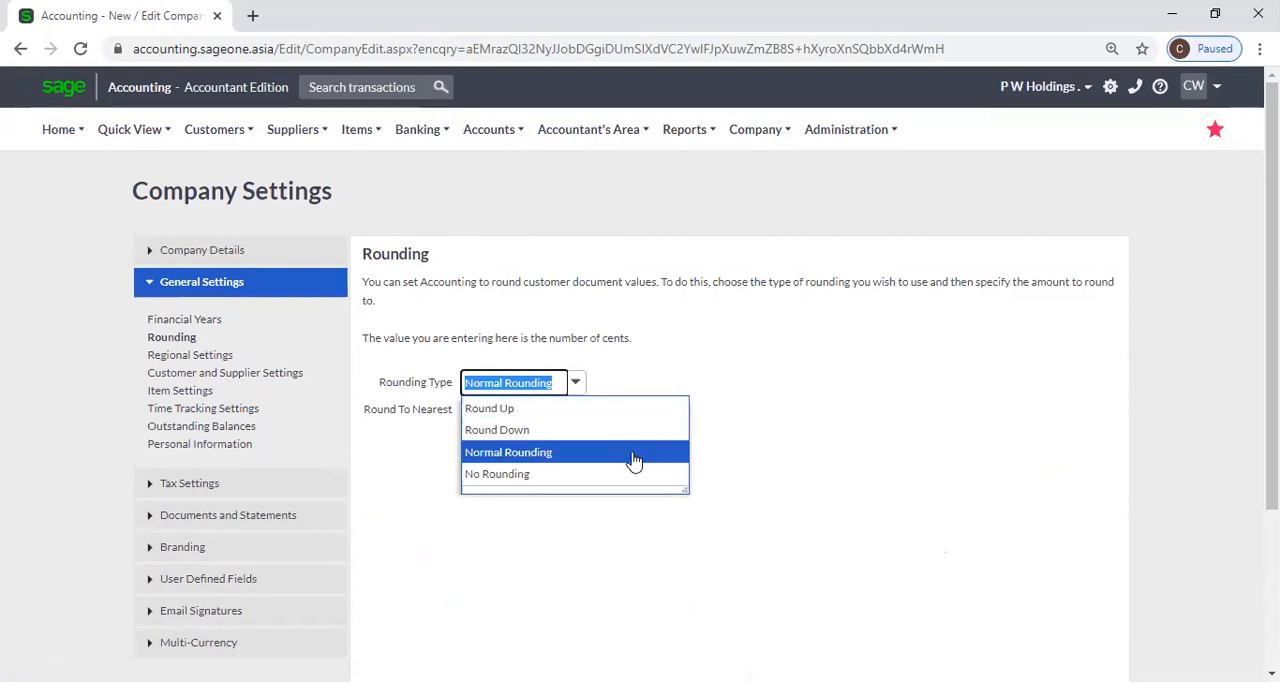
pyautogui.click(803, 435)
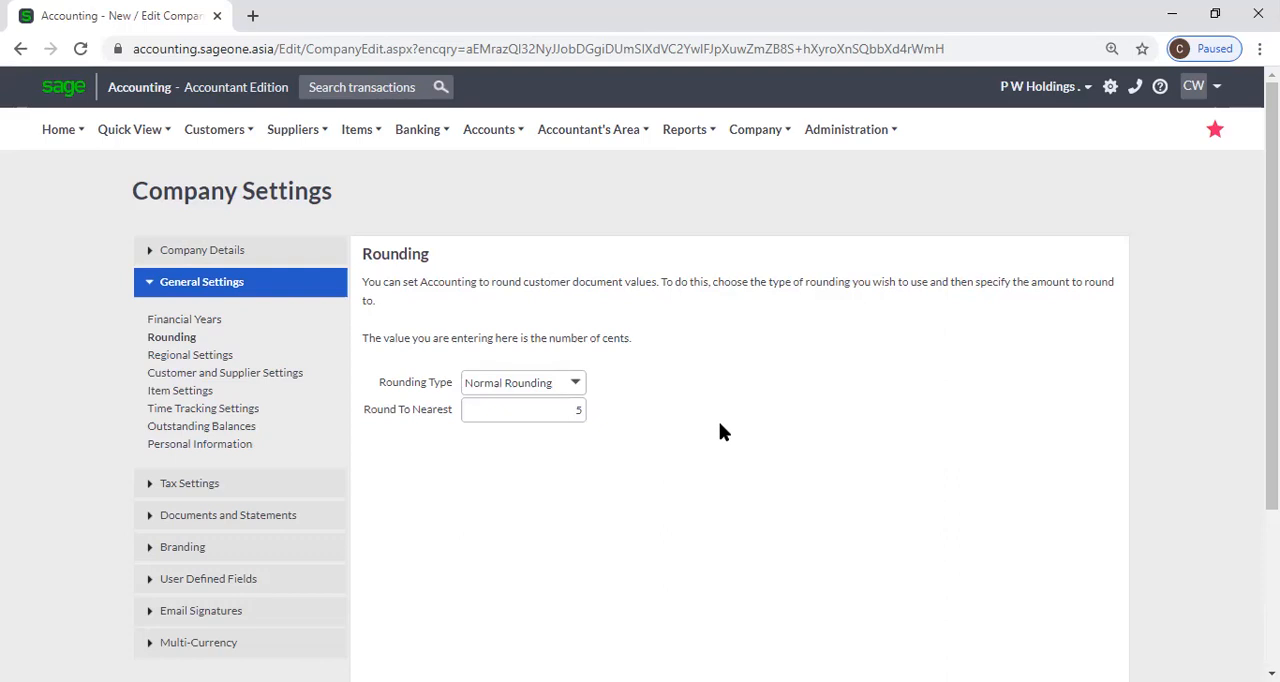
# Change the rounding type to Round Up and check the Round To Nearest amount.
pyautogui.click(576, 389)
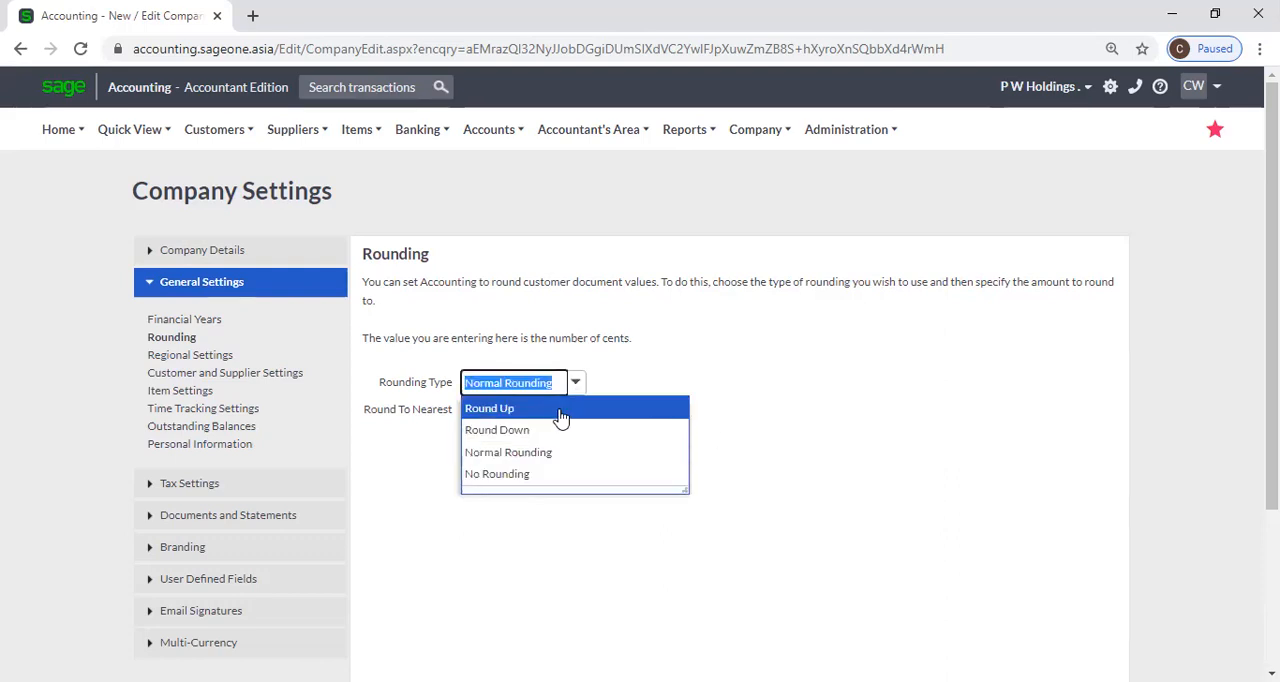
pyautogui.click(562, 410)
pyautogui.click(575, 409)
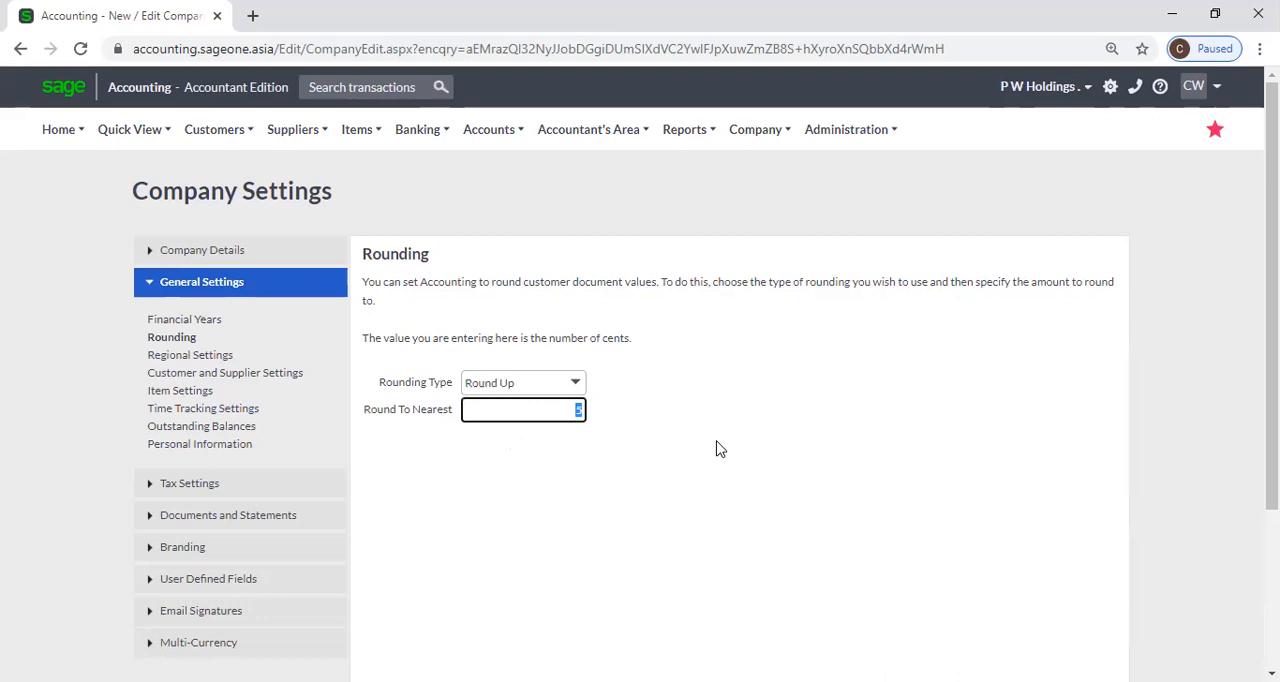
# Set the rounding type for customer documents to No Rounding.
pyautogui.click(576, 386)
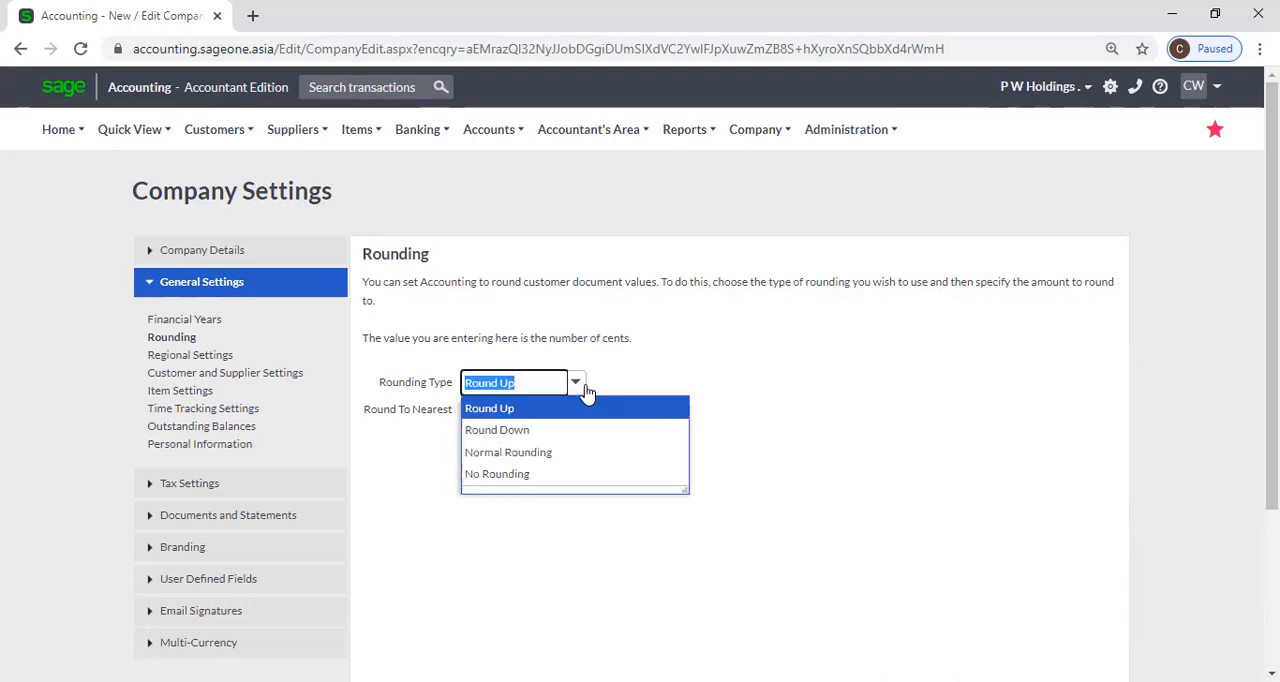
pyautogui.click(574, 476)
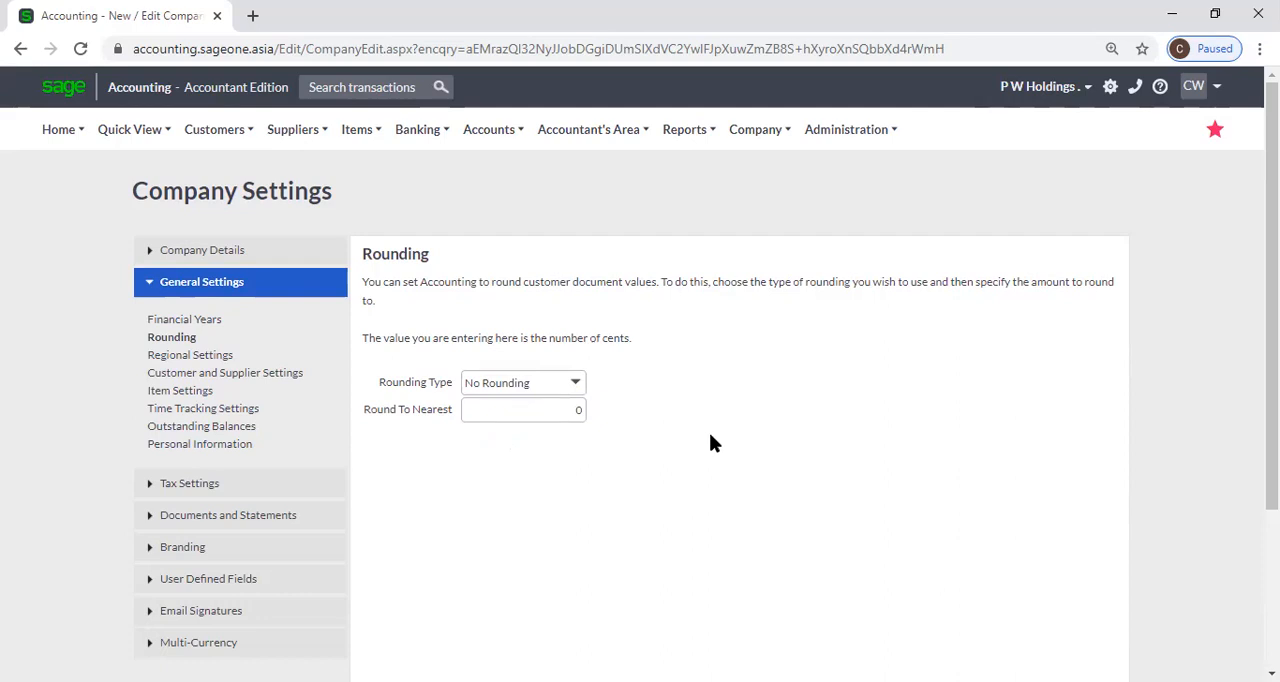
# Show the company's Regional Settings and open a duplicate of the browser tab for a second view of the company.
pyautogui.scroll(-1, 715, 441)
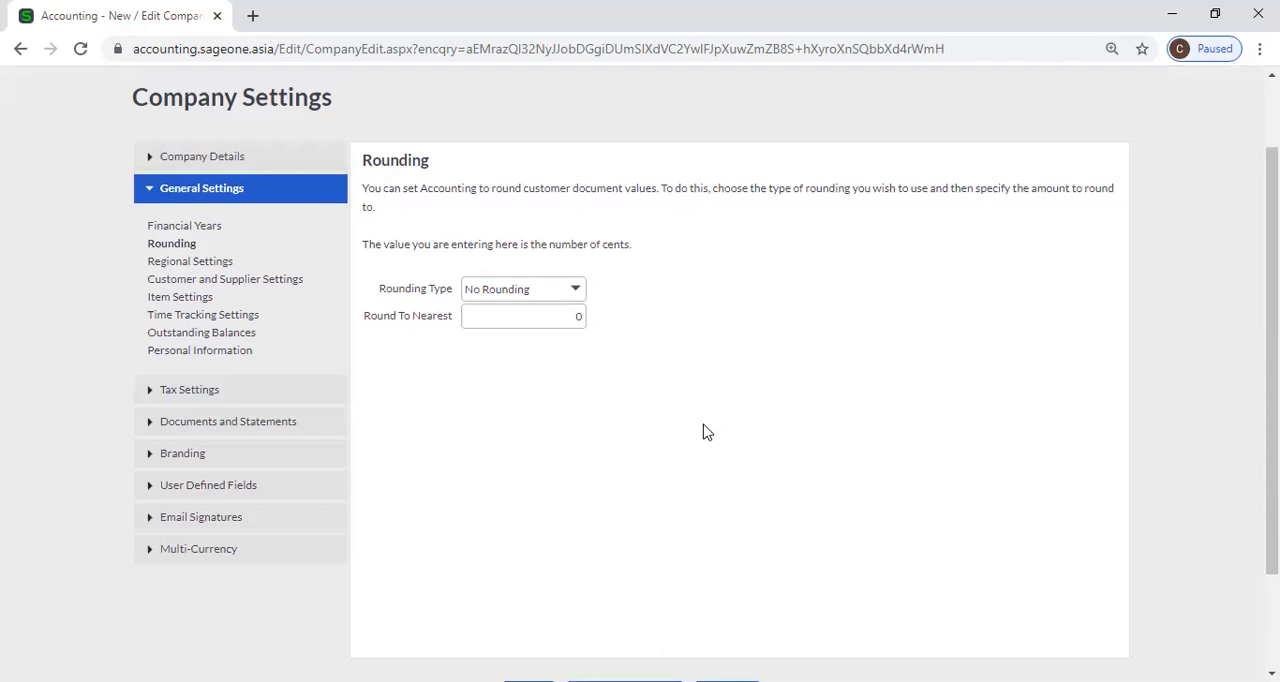
pyautogui.click(222, 270)
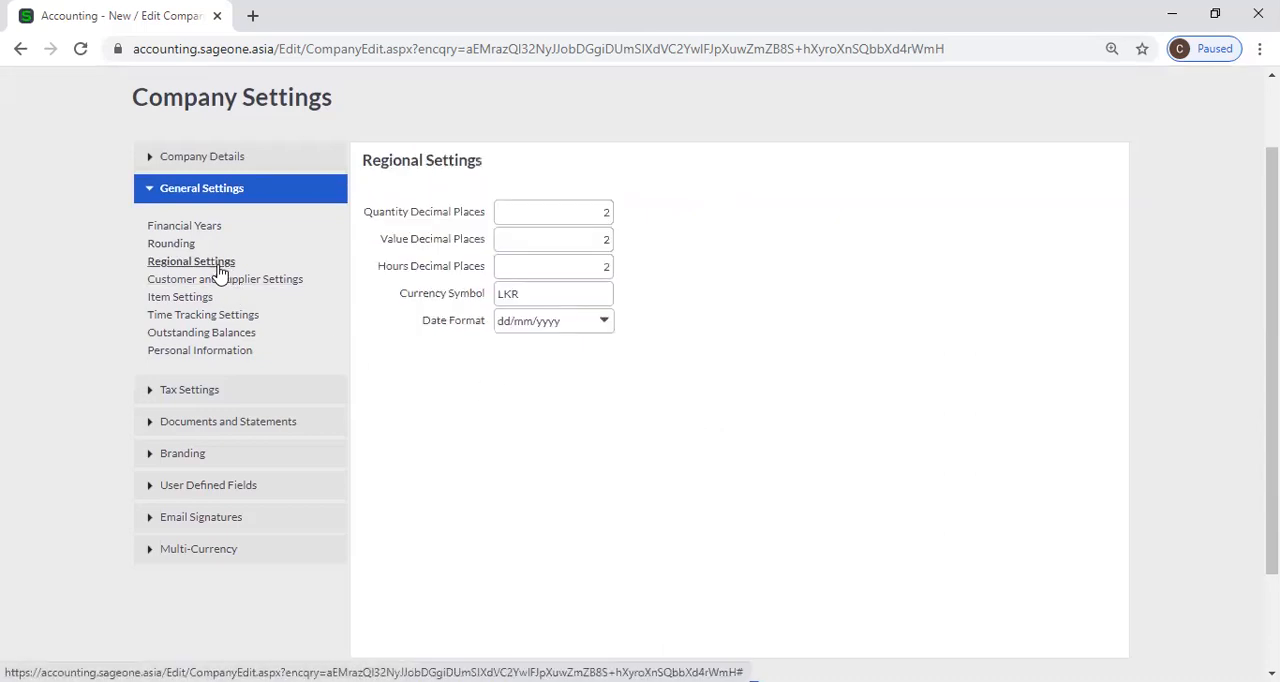
pyautogui.scroll(1, 745, 398)
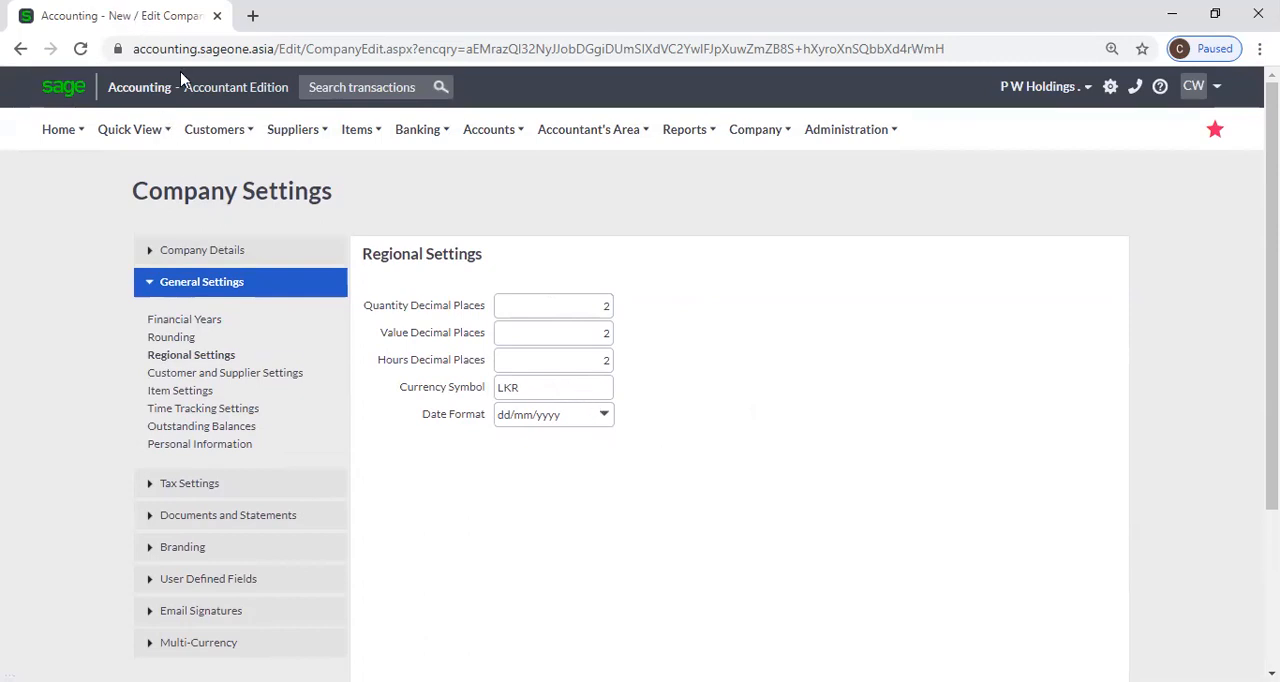
pyautogui.rightClick(136, 16)
pyautogui.click(201, 129)
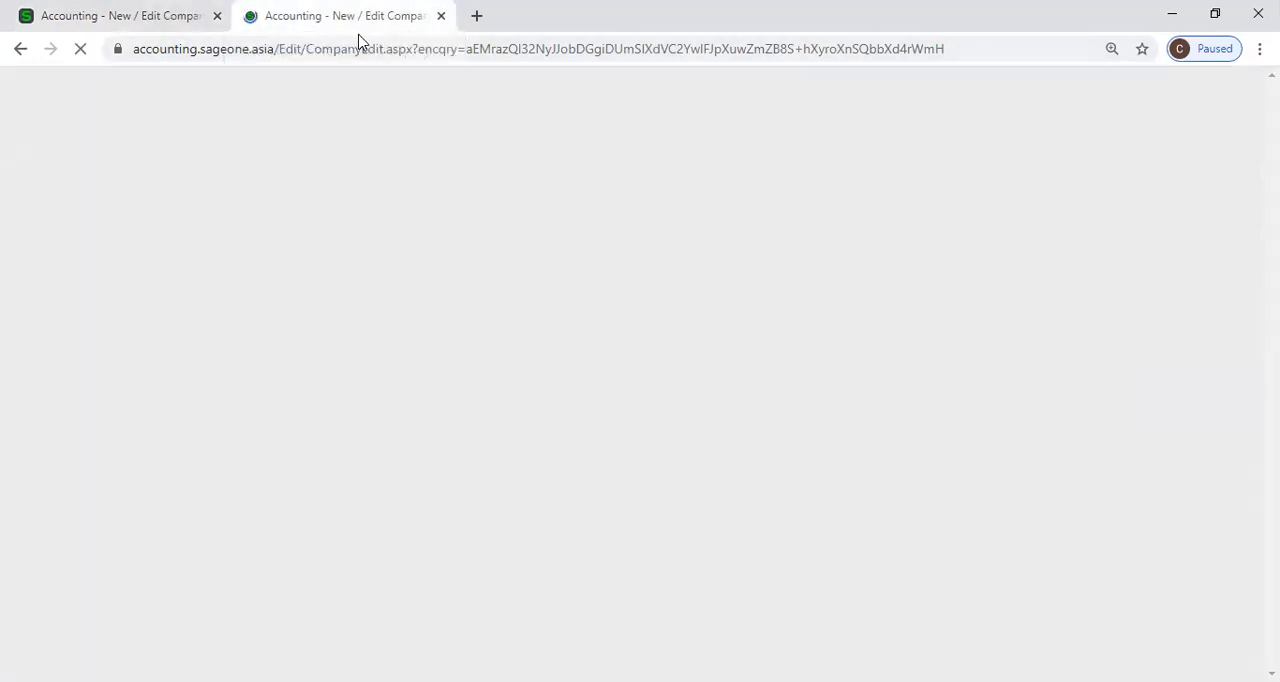
pyautogui.click(153, 30)
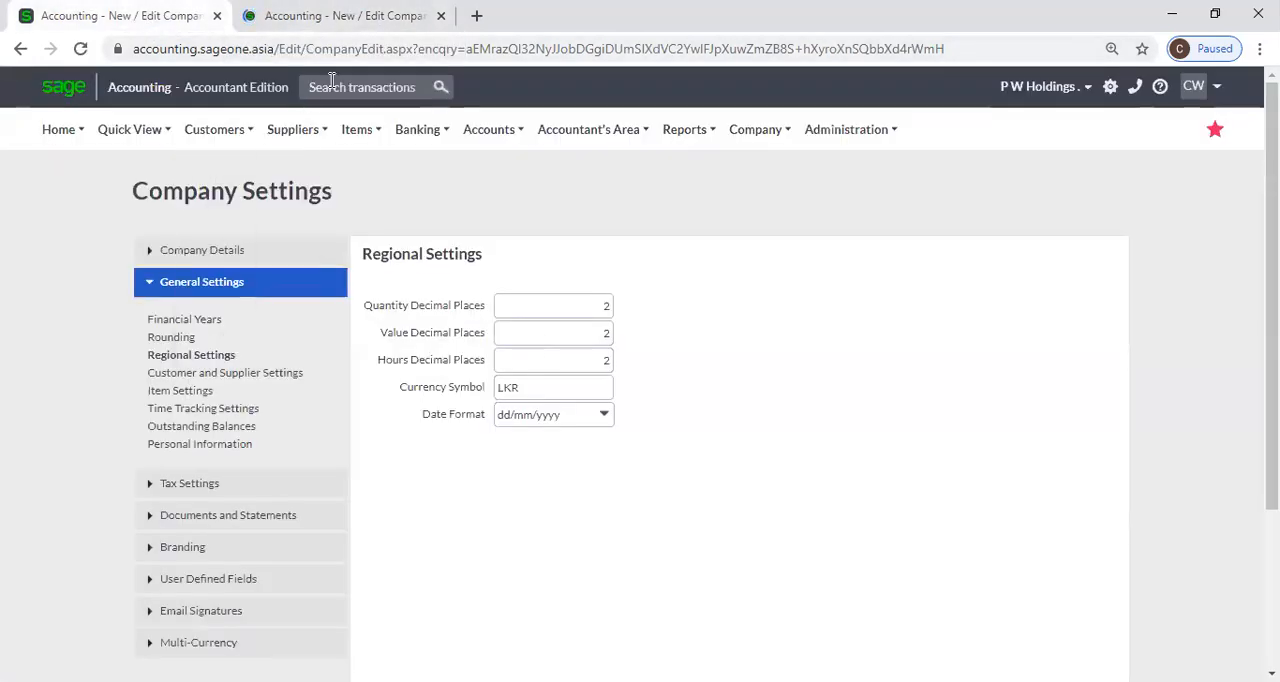
pyautogui.click(342, 18)
# Start a new customer quote in the duplicated browser tab.
pyautogui.click(222, 131)
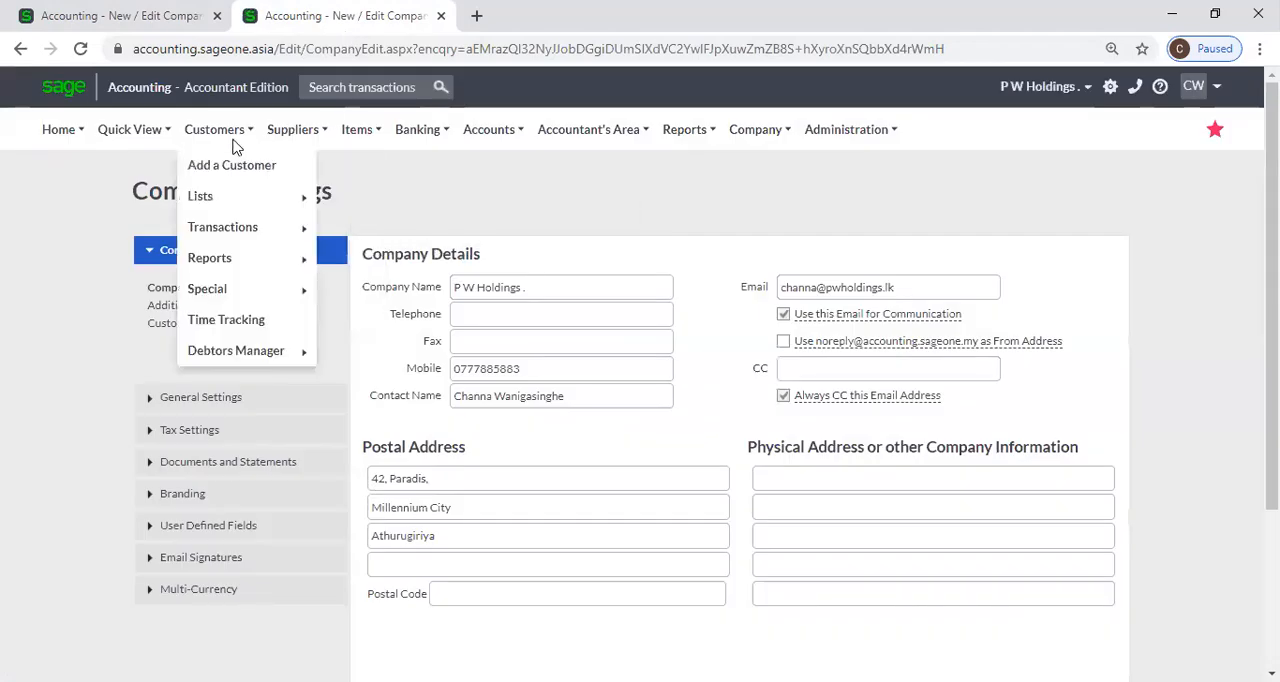
pyautogui.moveTo(247, 237)
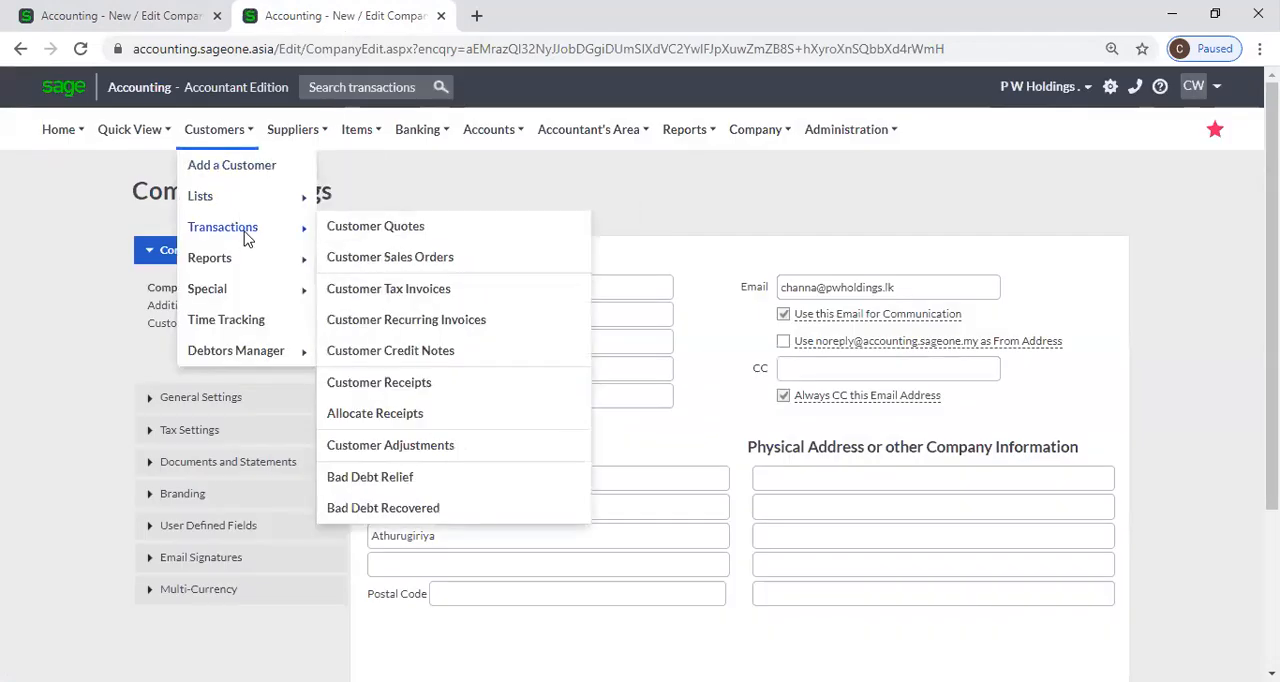
pyautogui.click(406, 229)
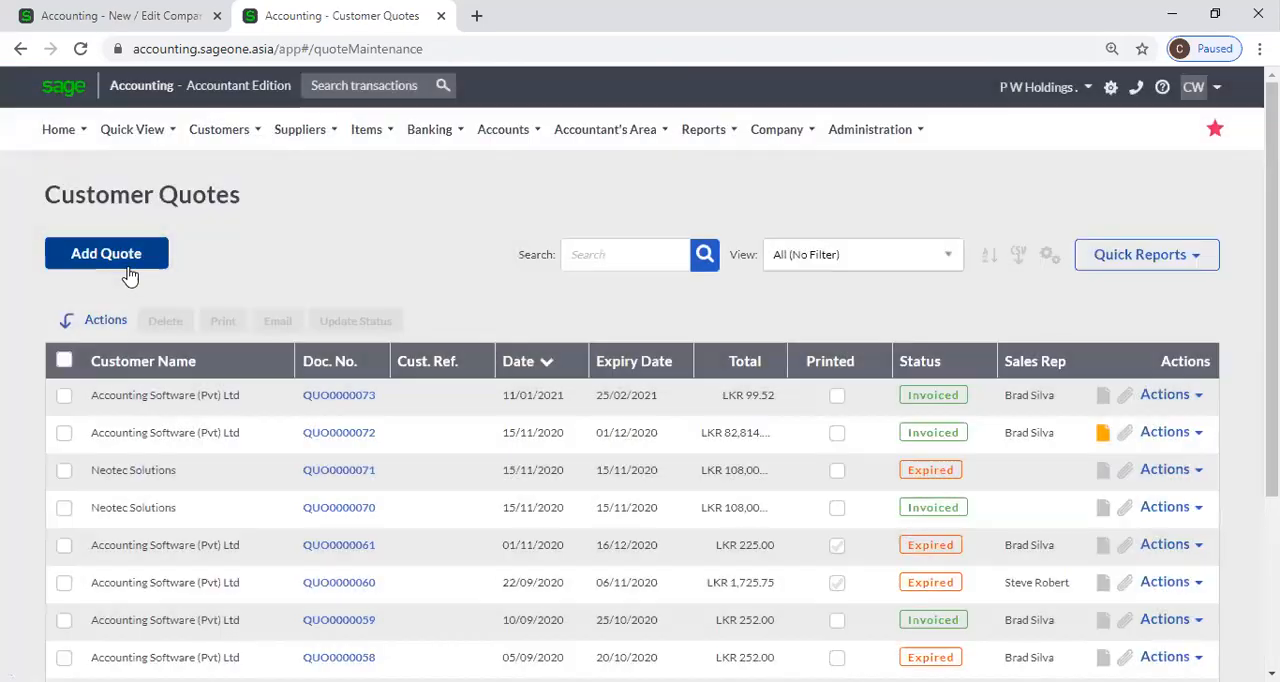
pyautogui.click(128, 264)
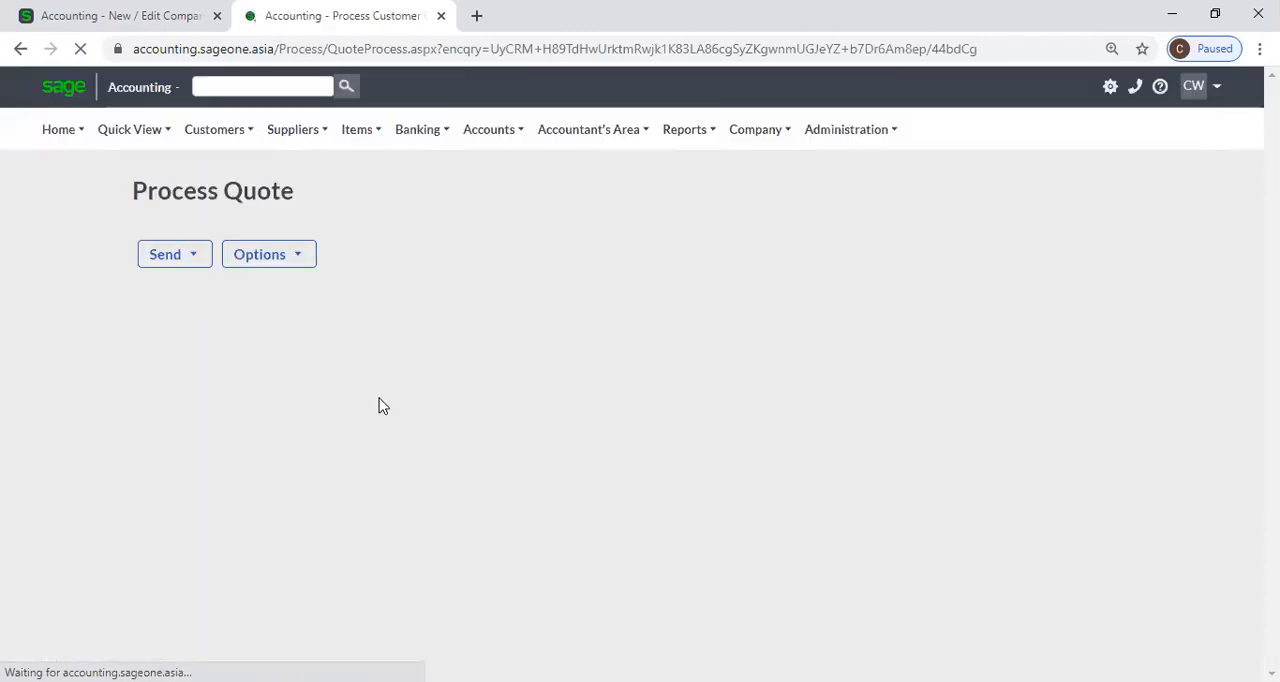
pyautogui.scroll(-2, 450, 418)
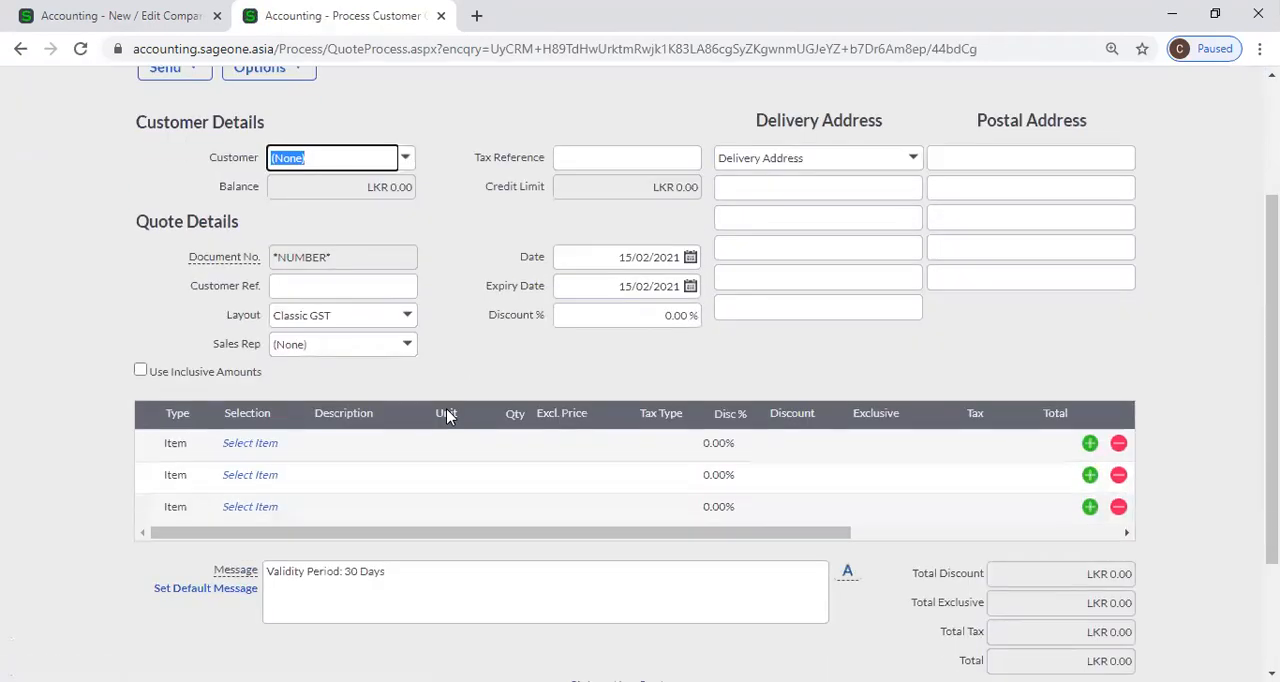
pyautogui.click(254, 446)
pyautogui.click(294, 442)
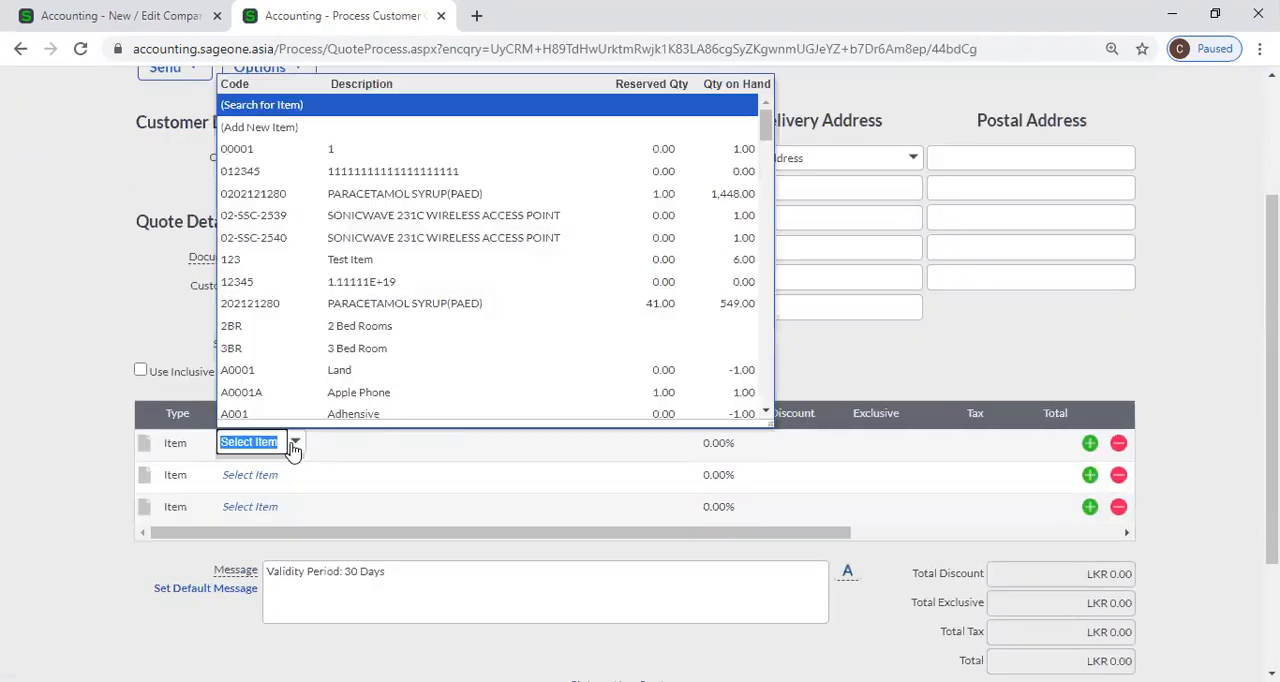
pyautogui.click(388, 194)
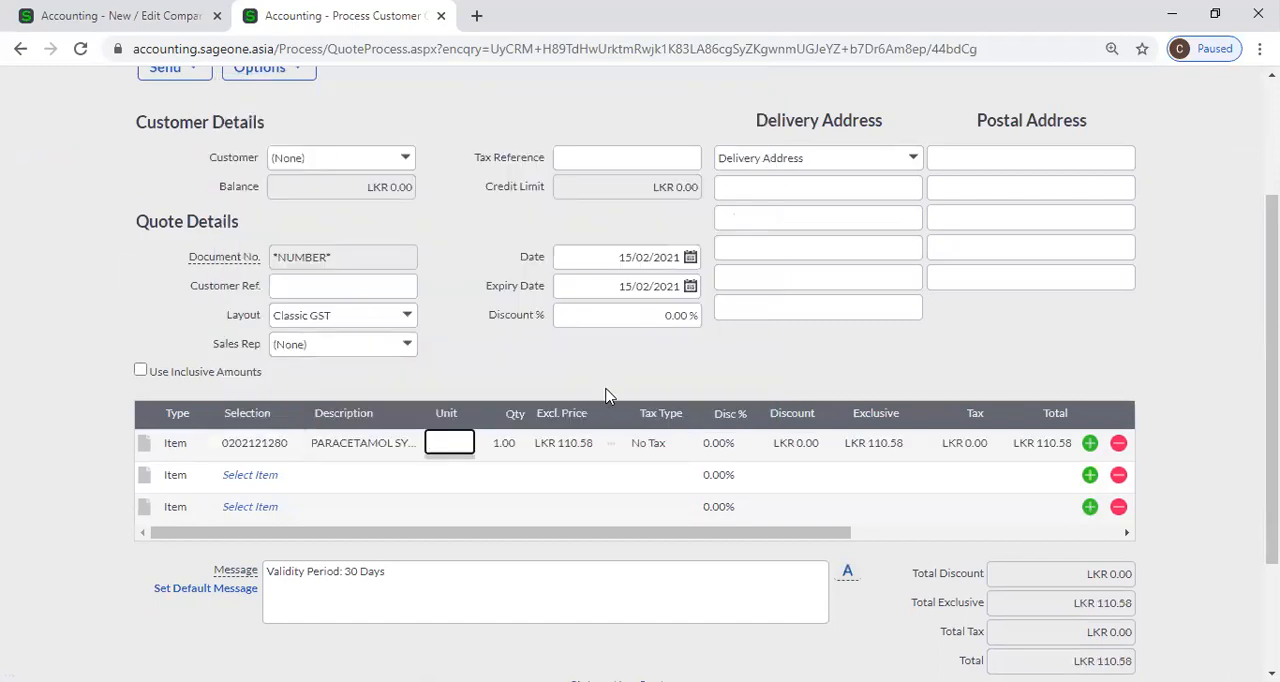
pyautogui.press('Tab')
pyautogui.press('Tab')
pyautogui.click(500, 443)
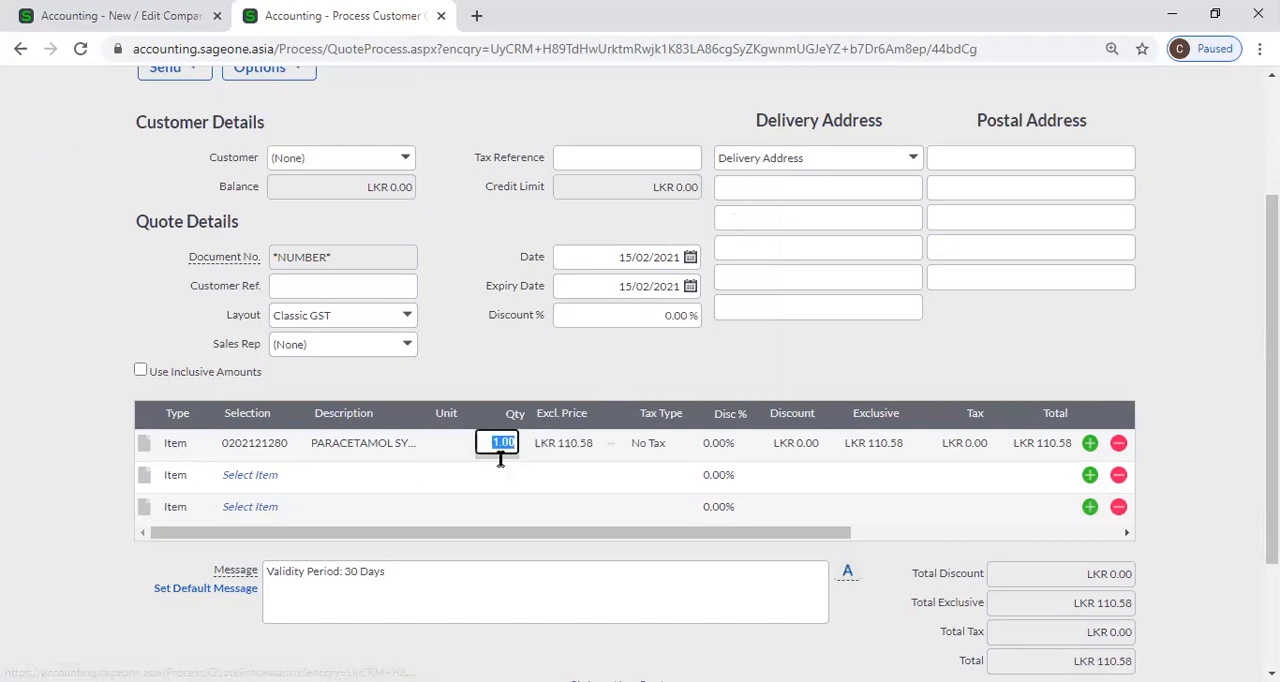
# Compare the Quantity Decimal Places setting in Regional Settings with how the quantity is shown on the quote line.
pyautogui.click(55, 18)
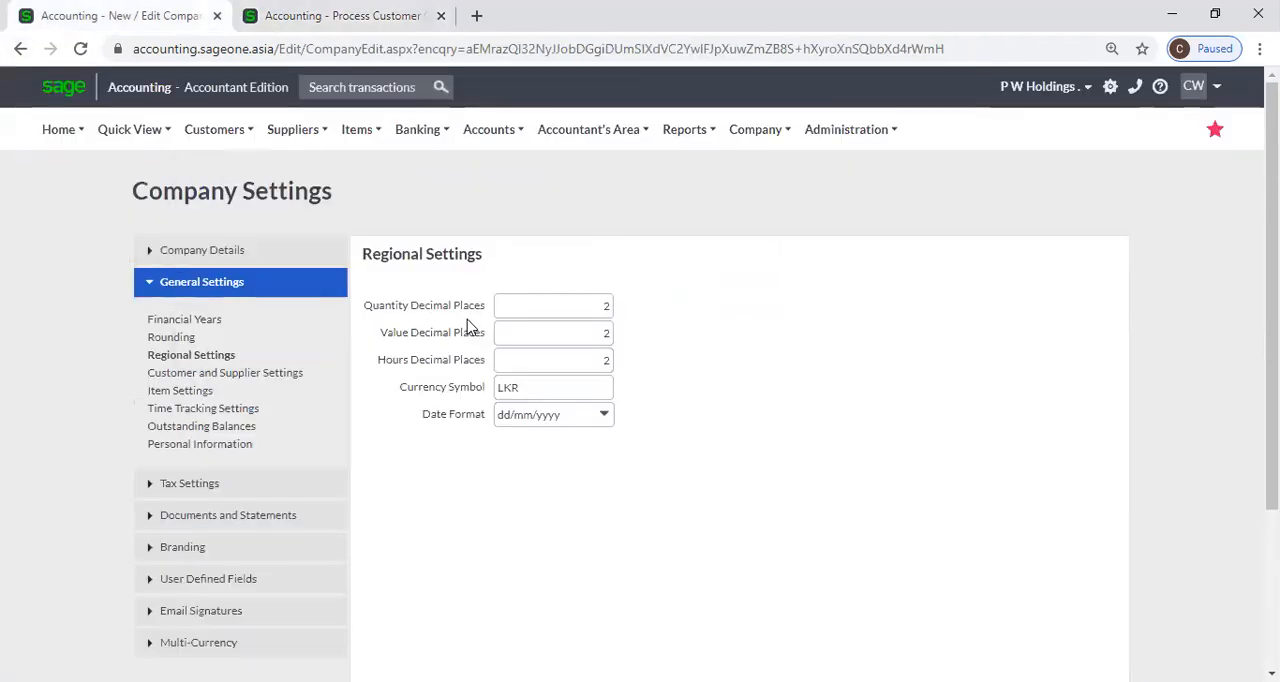
pyautogui.doubleClick(541, 307)
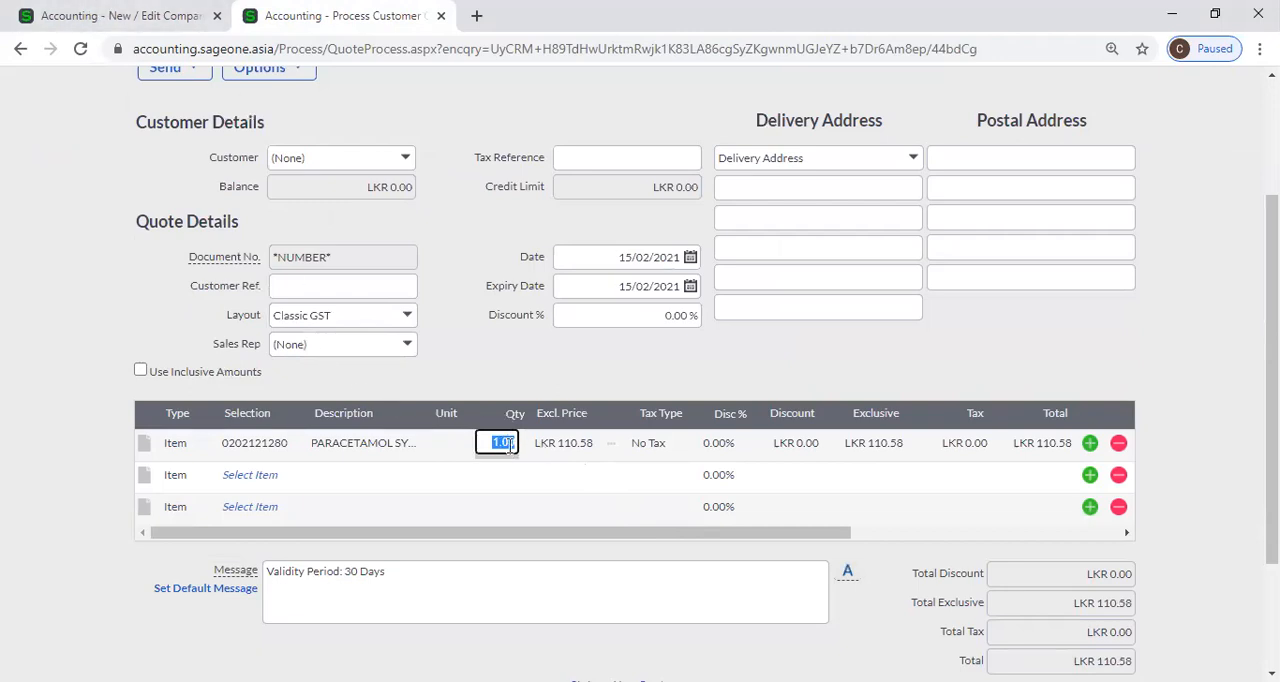
pyautogui.click(125, 16)
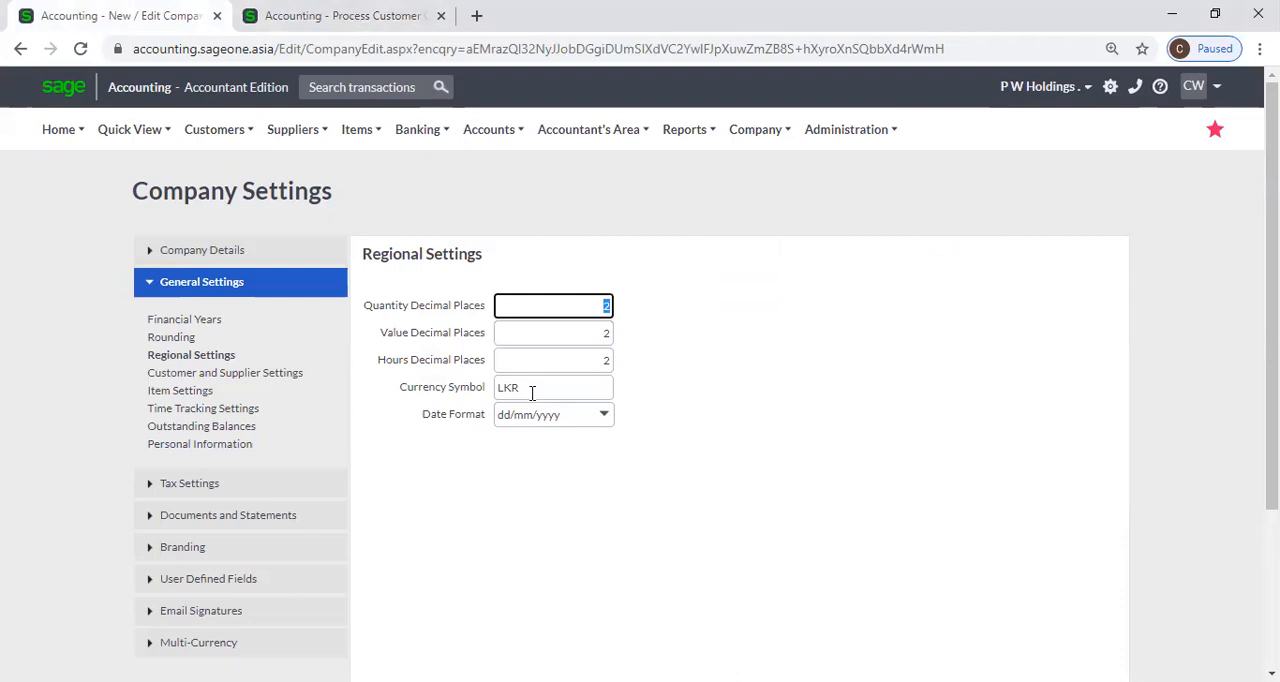
pyautogui.click(300, 16)
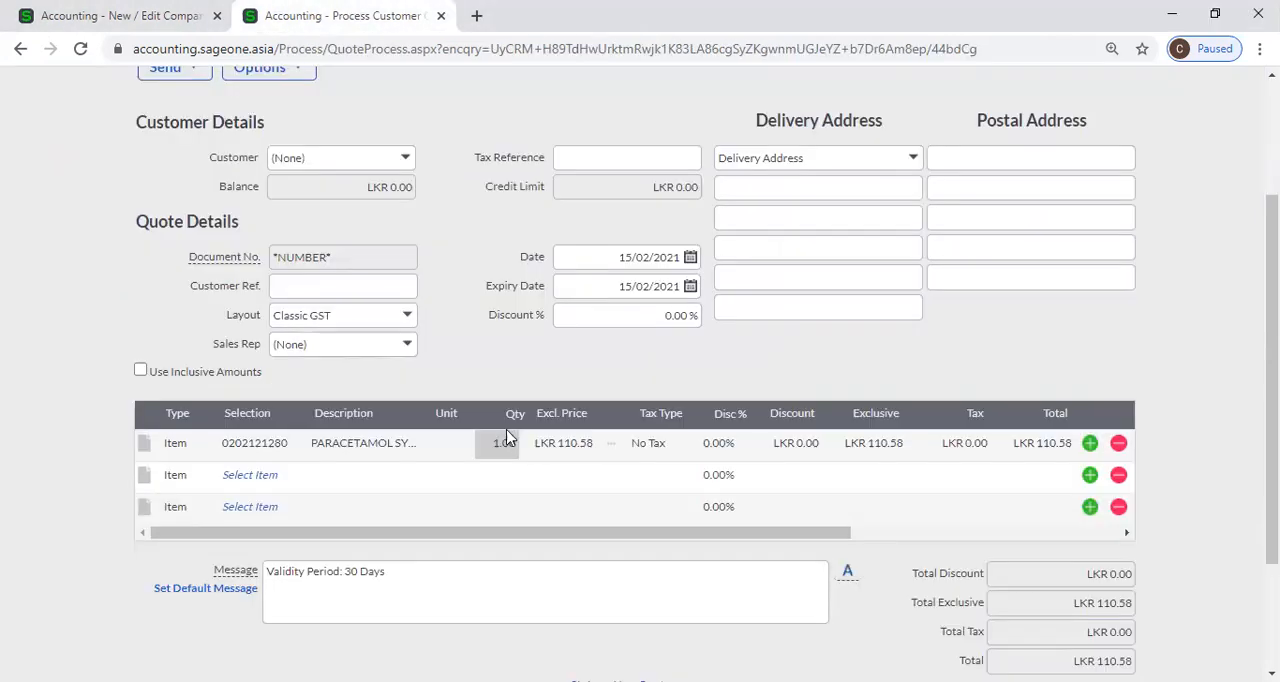
pyautogui.click(508, 445)
# Set Quantity Decimal Places to 3 in Regional Settings and check the quantity on the first quote line.
pyautogui.click(150, 17)
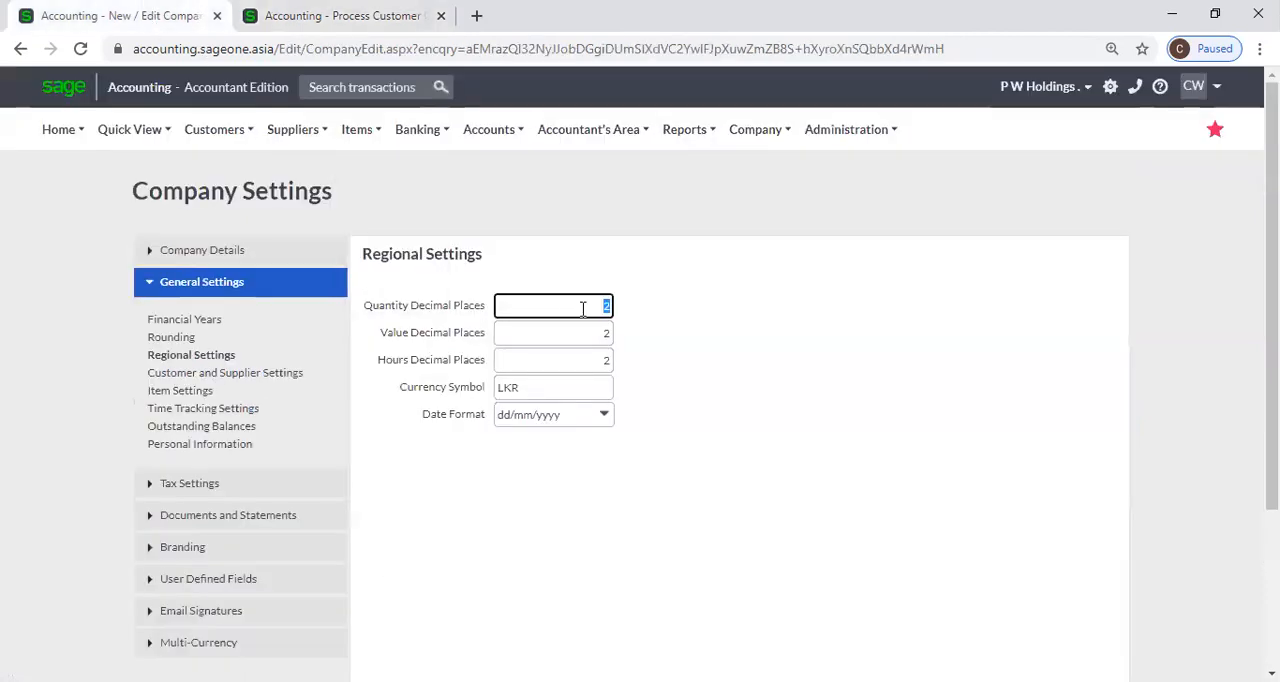
pyautogui.click(704, 337)
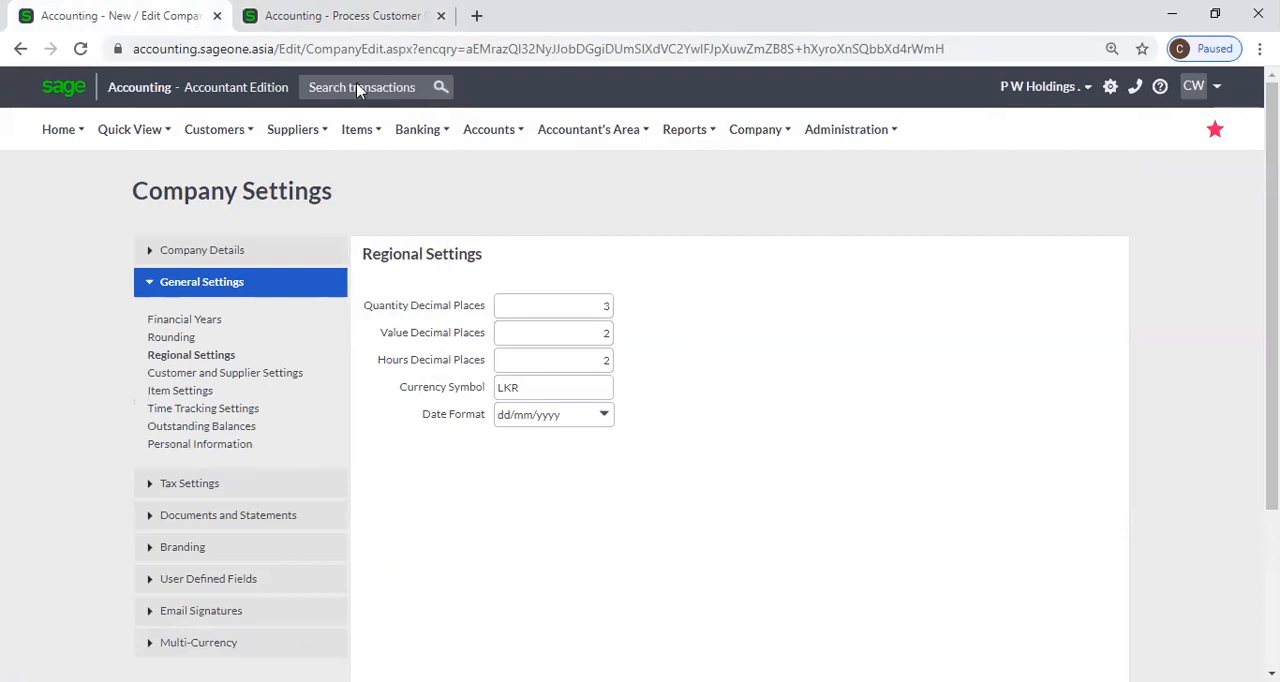
pyautogui.click(340, 20)
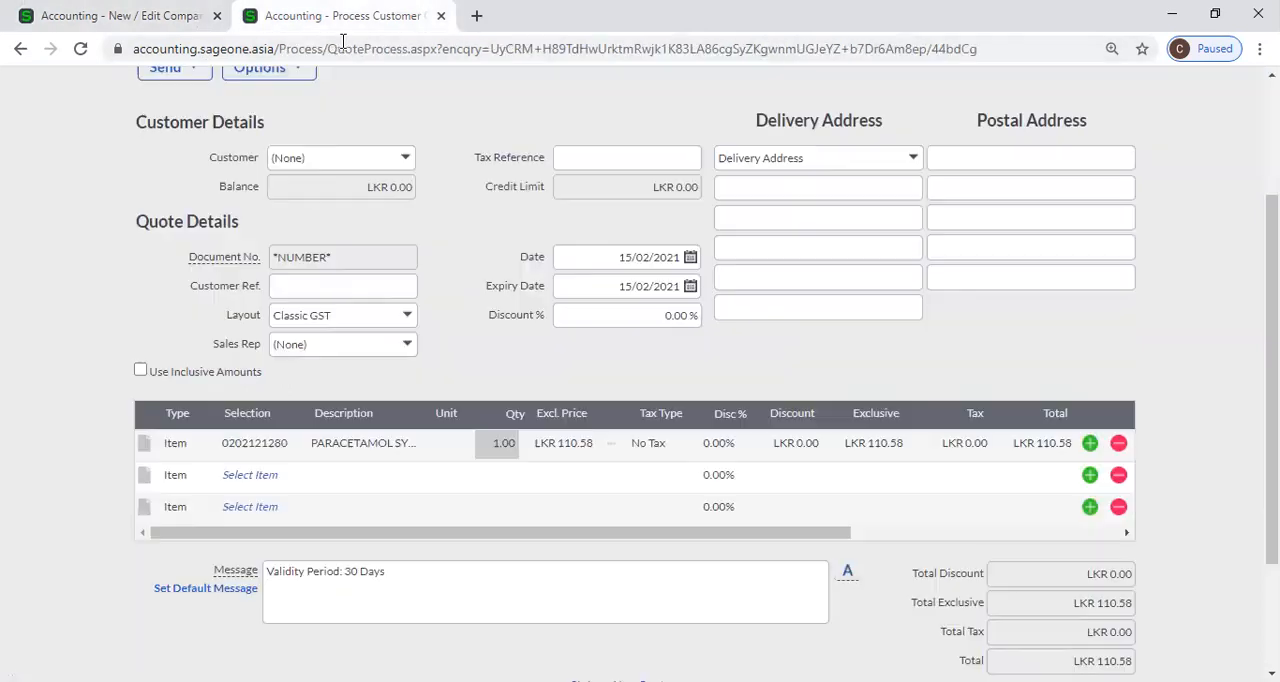
pyautogui.click(504, 447)
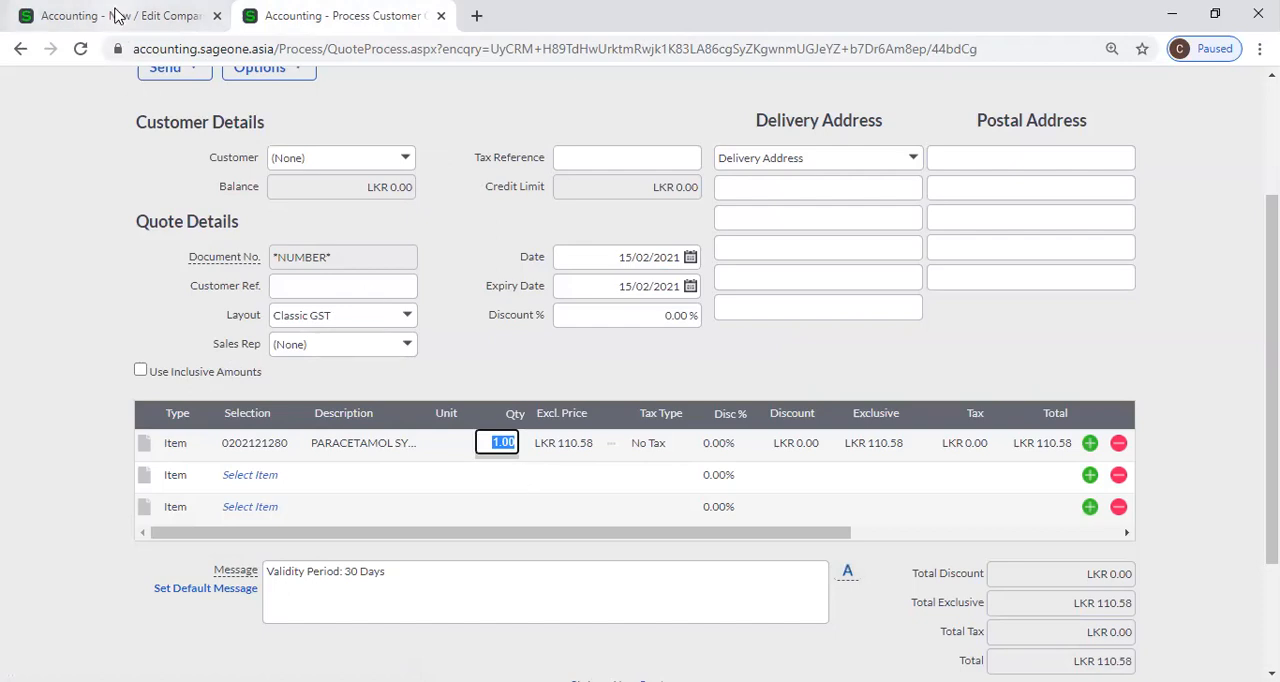
# Set Quantity Decimal Places to 0 in the company's Regional Settings.
pyautogui.click(160, 15)
pyautogui.click(541, 307)
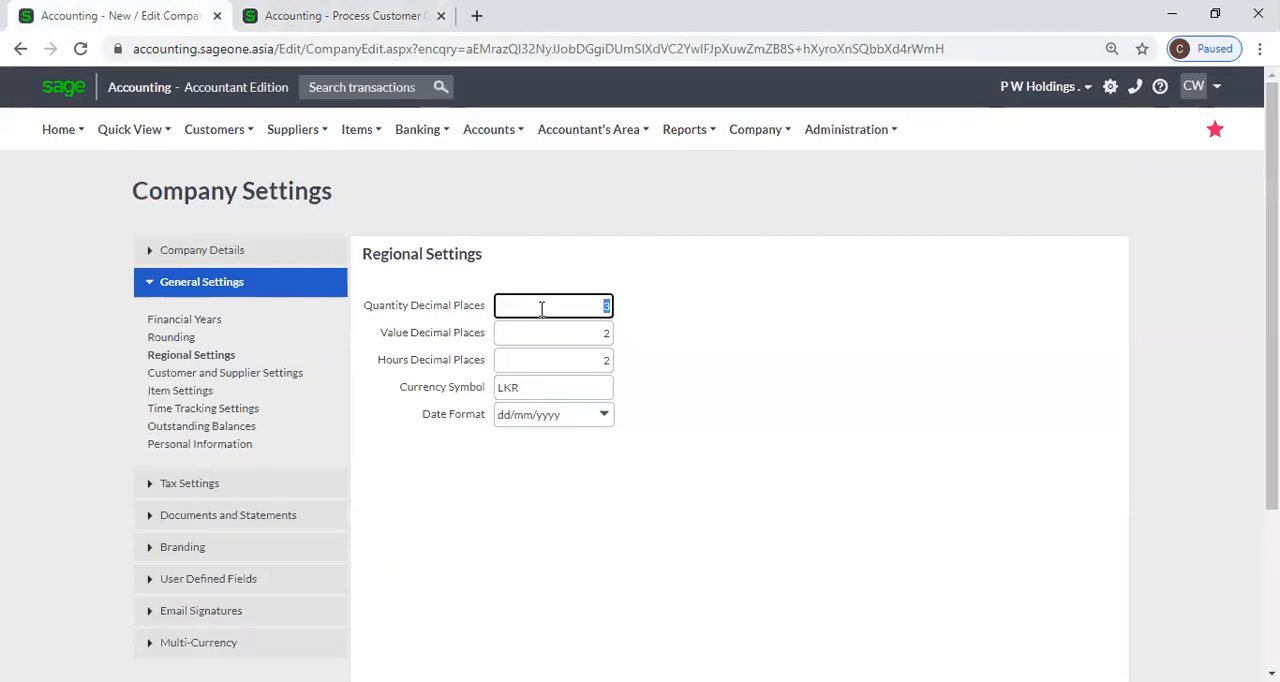
pyautogui.press('BackSpace')
pyautogui.click(831, 425)
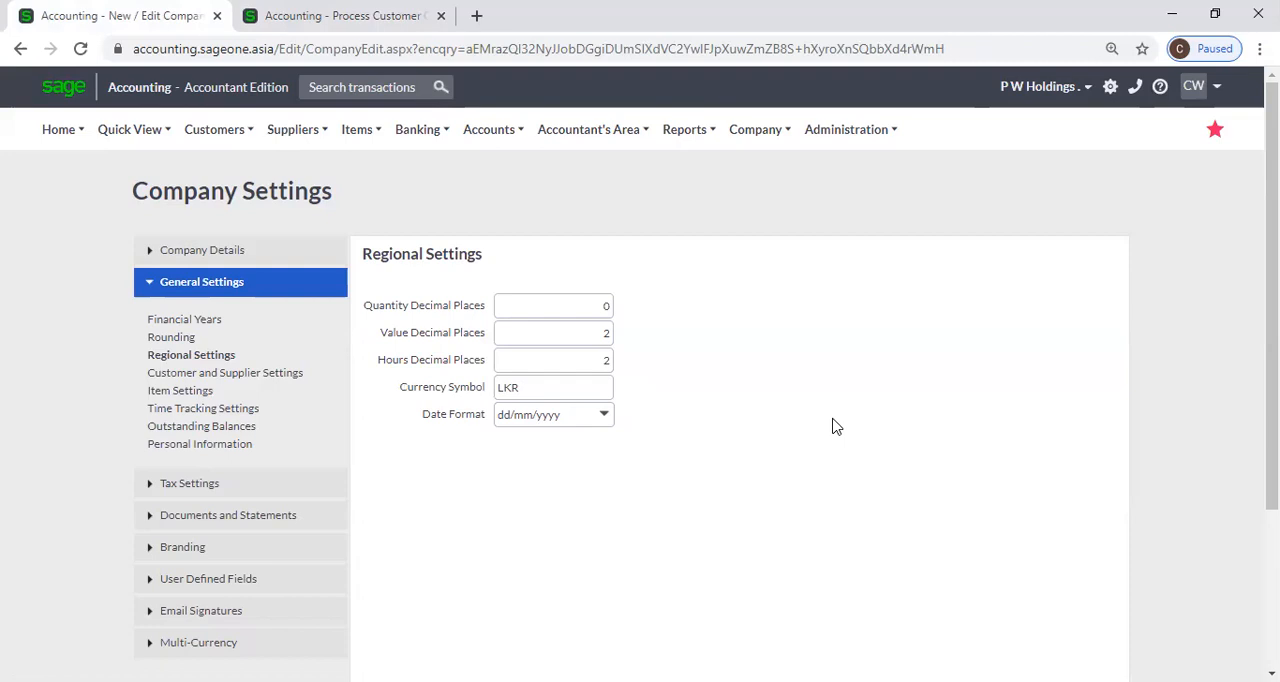
# Compare the Quantity Decimal Places setting with the quantity format on the first line of the customer quote.
pyautogui.hotkey('ctrl', 'Tab')
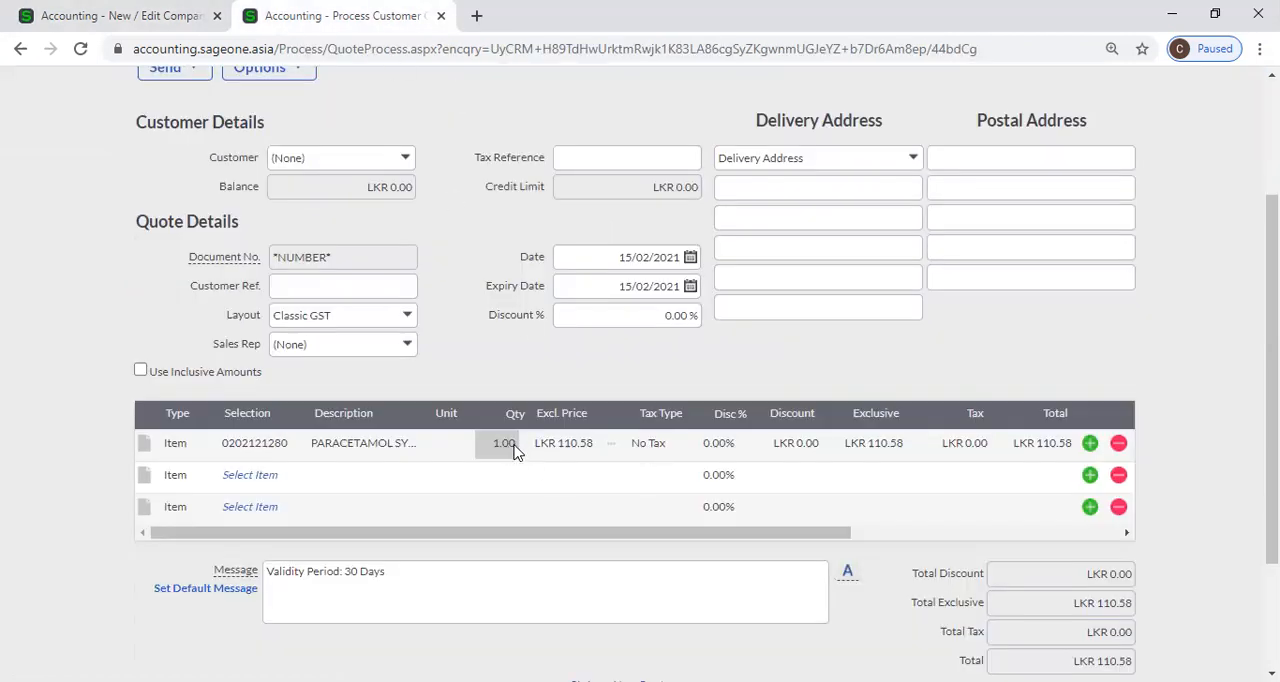
pyautogui.click(145, 18)
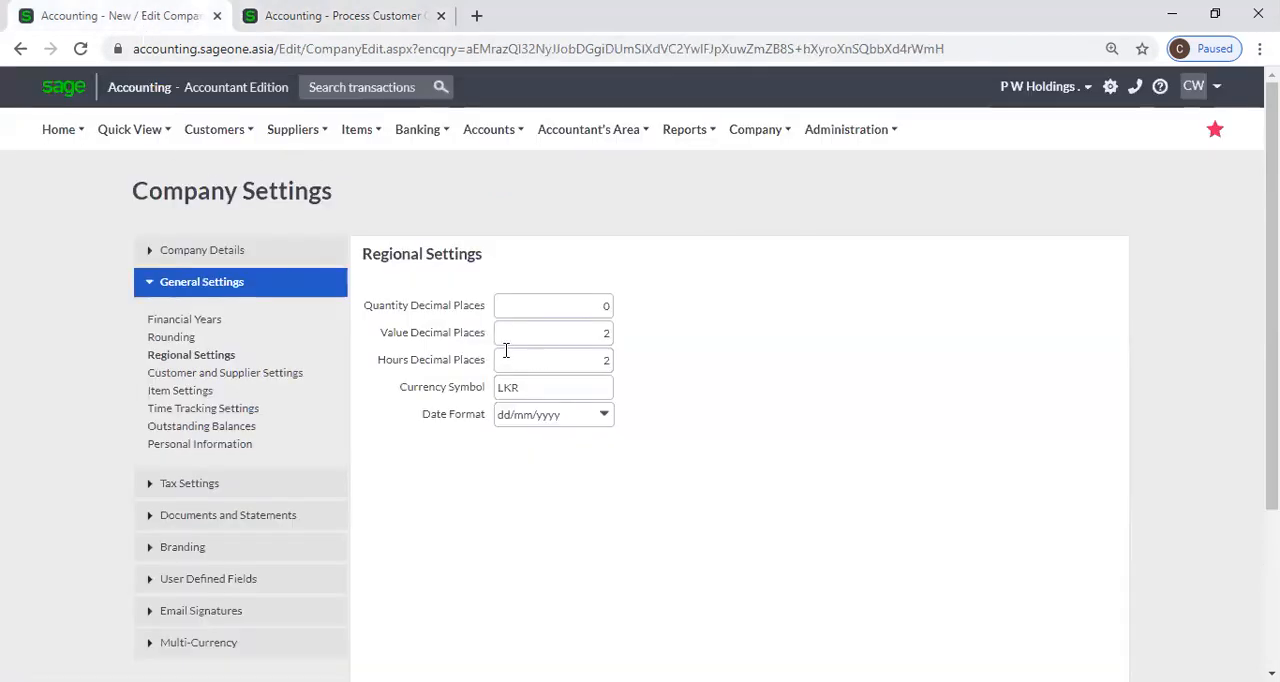
pyautogui.click(417, 129)
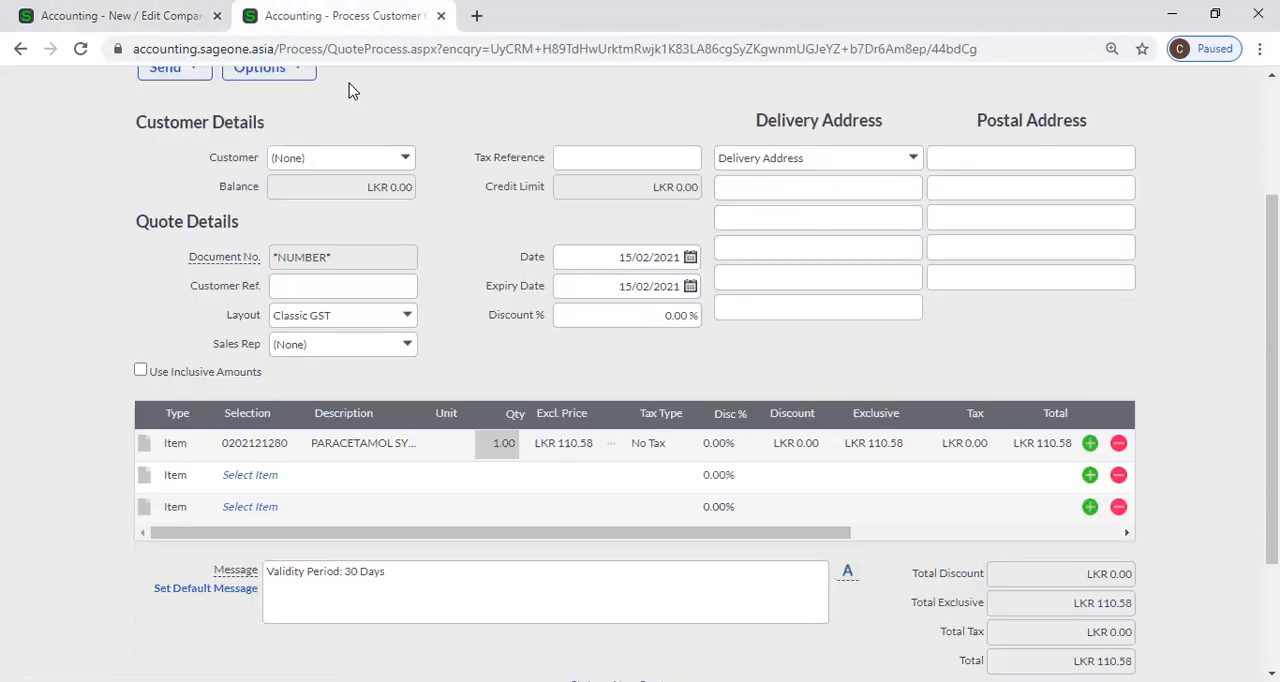
pyautogui.click(335, 16)
pyautogui.click(110, 15)
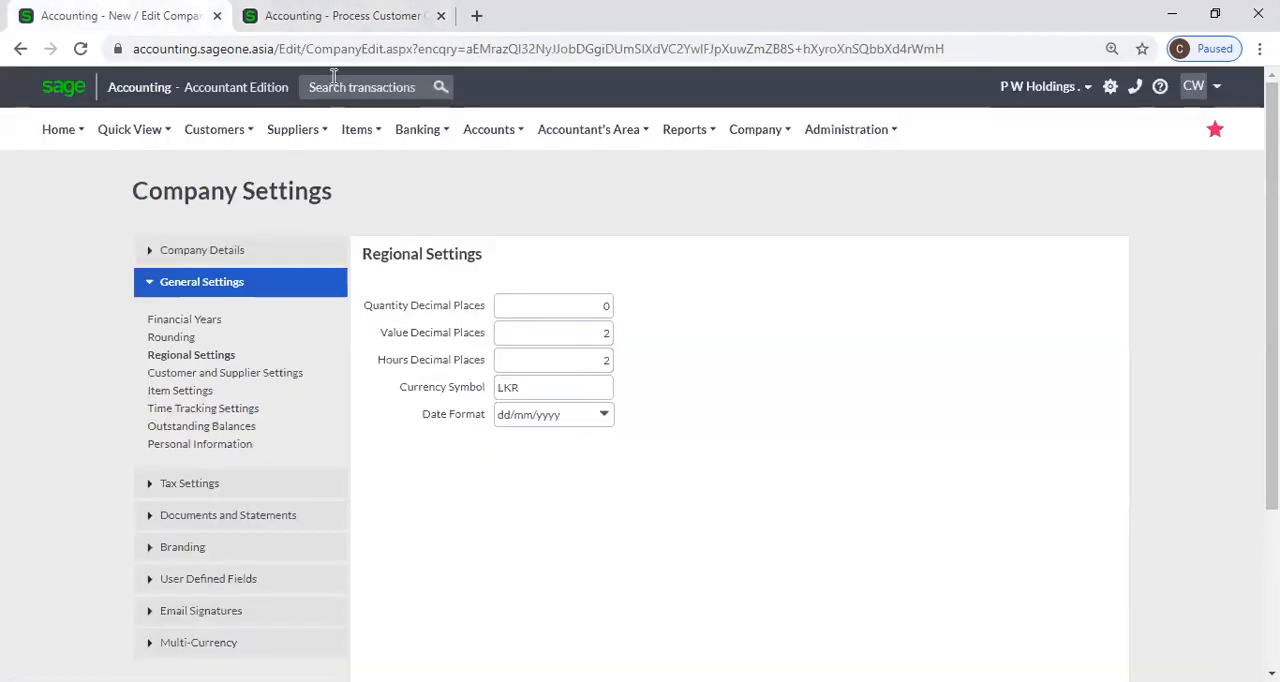
pyautogui.click(405, 20)
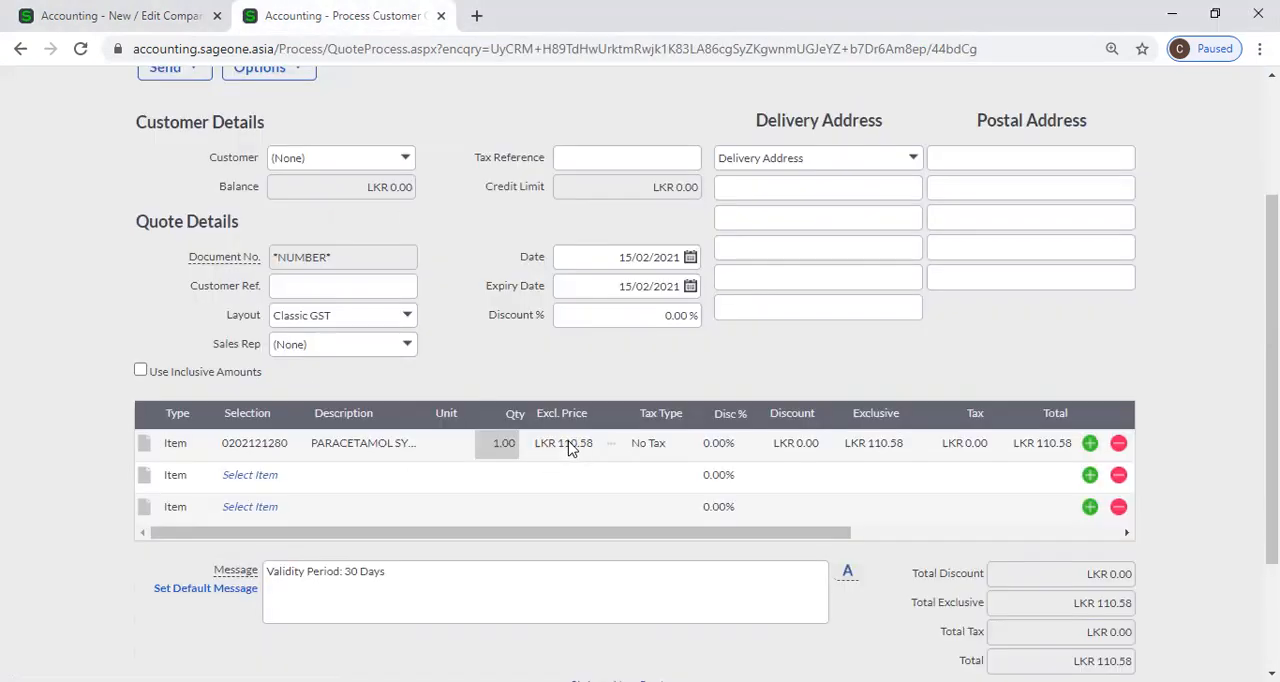
# Compare the exclusive price on the first quote line with the Value Decimal Places setting in Regional Settings.
pyautogui.click(577, 450)
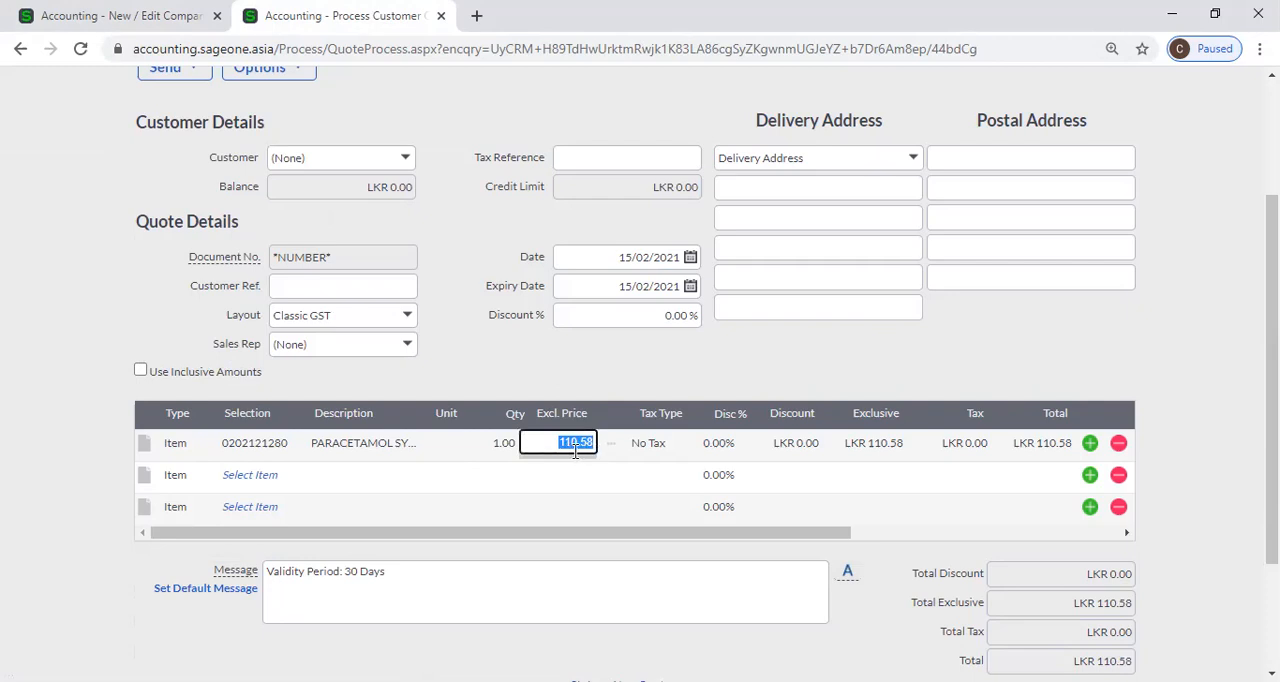
pyautogui.click(128, 20)
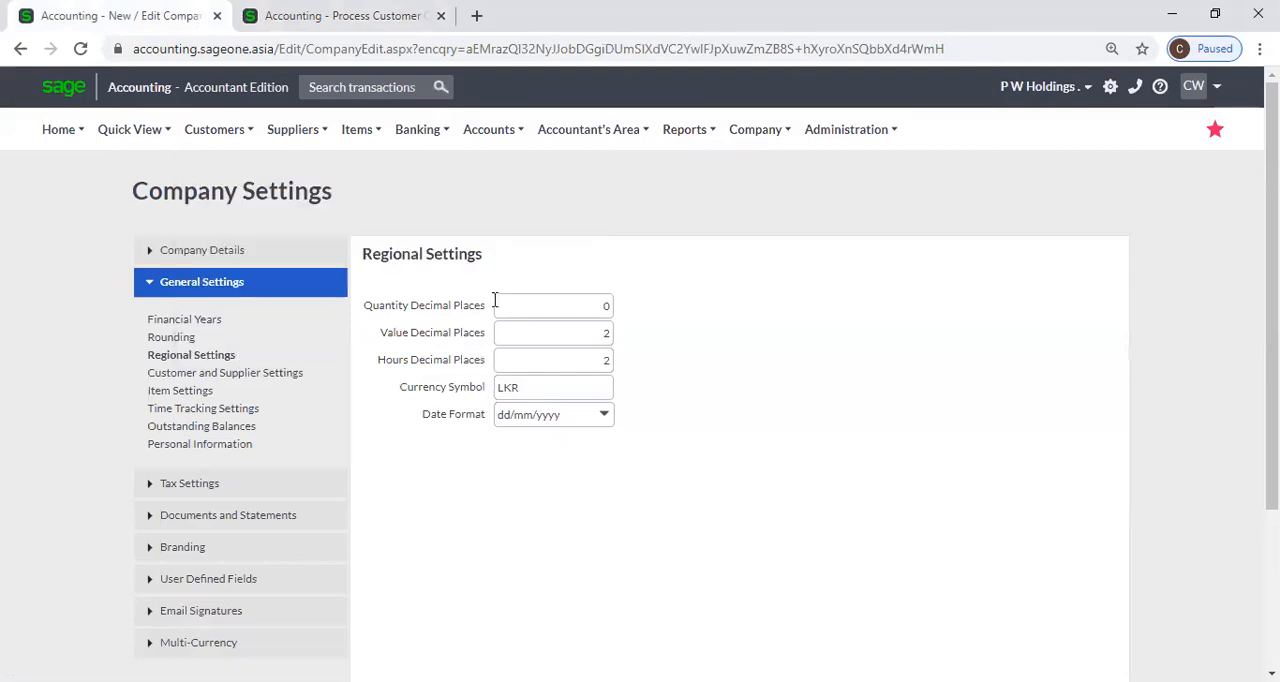
pyautogui.hotkey('ctrl', 'Tab')
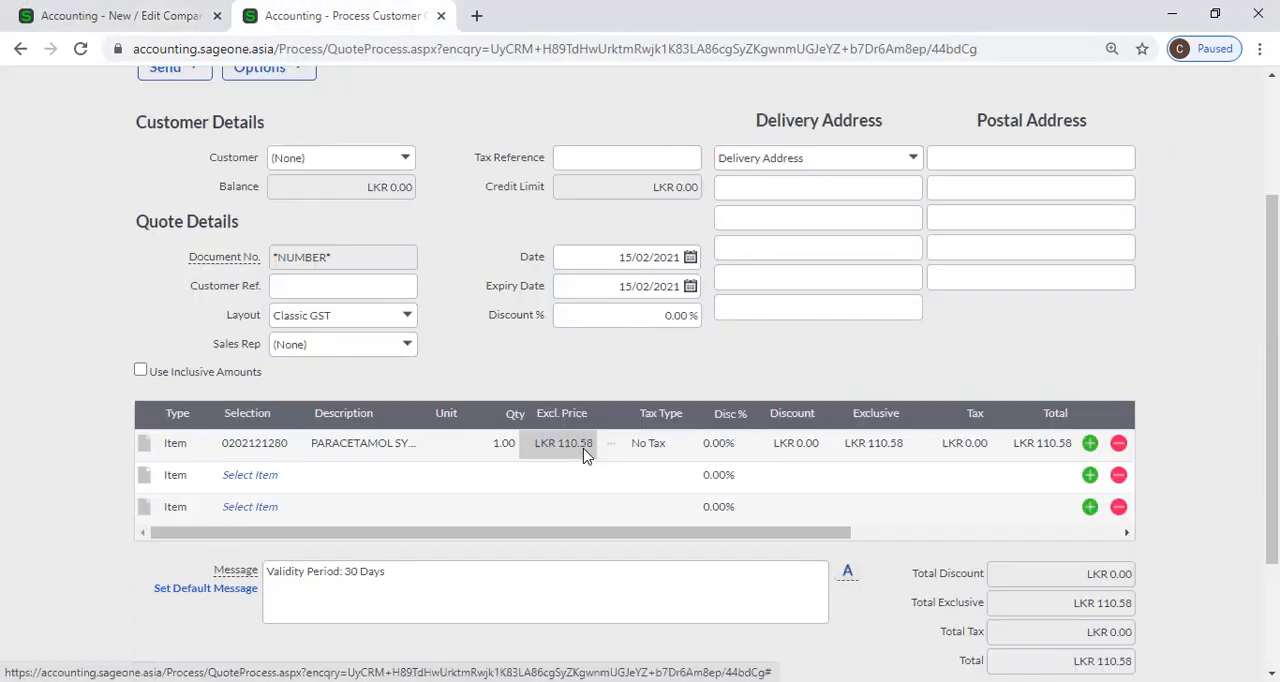
pyautogui.click(140, 16)
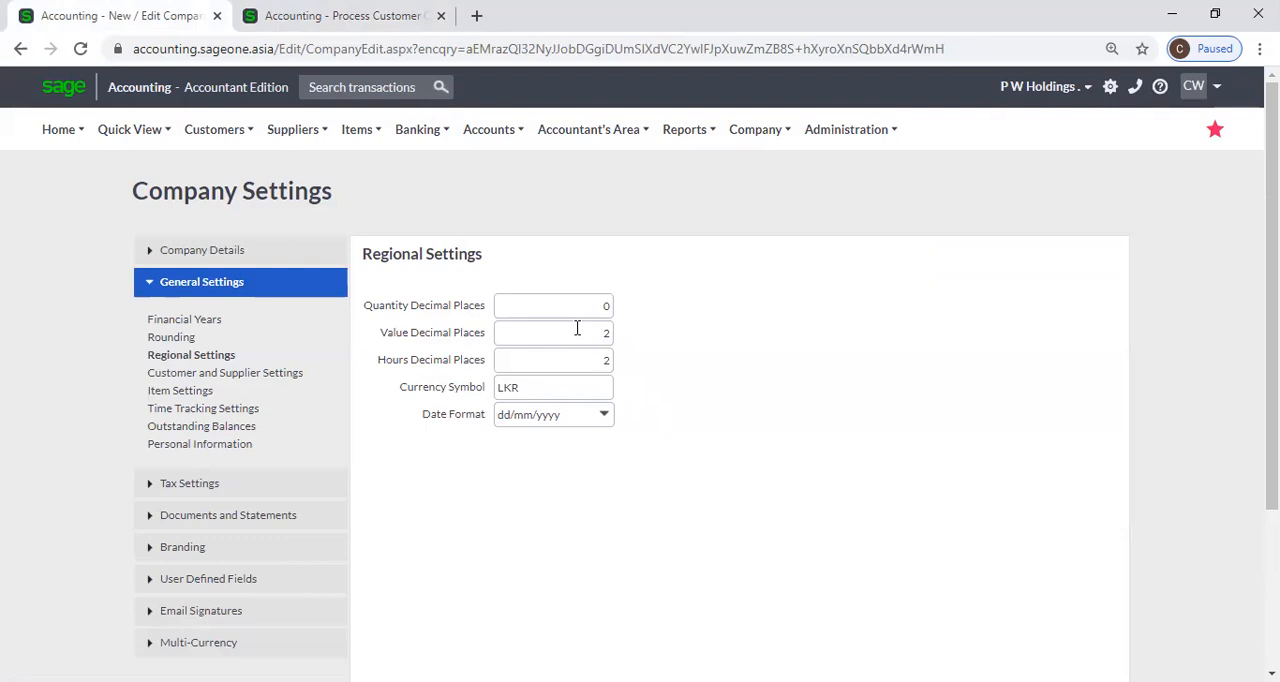
pyautogui.click(330, 16)
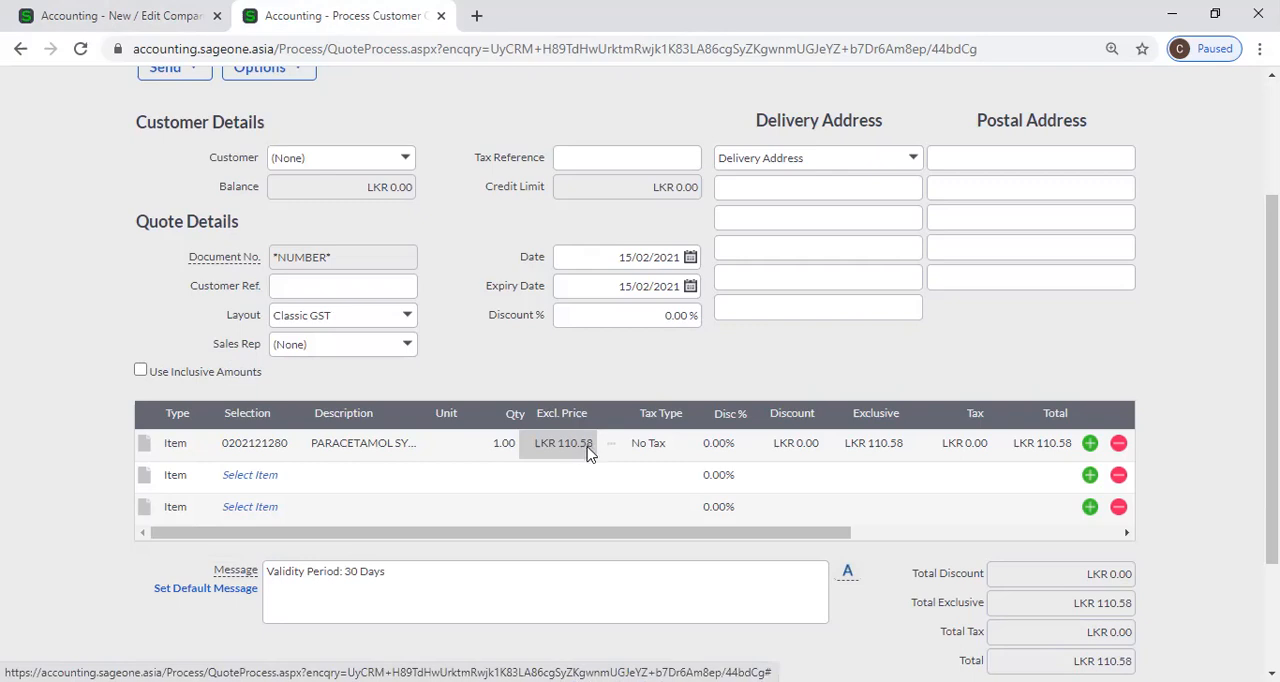
pyautogui.click(120, 15)
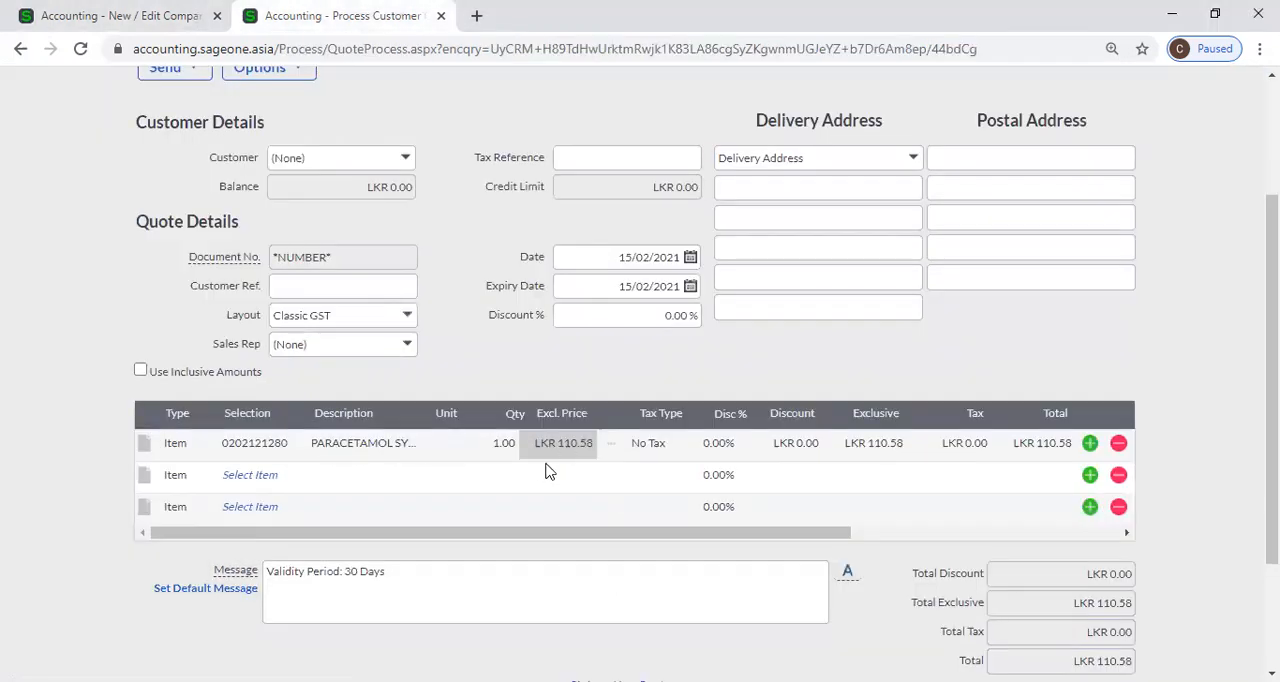
pyautogui.click(96, 18)
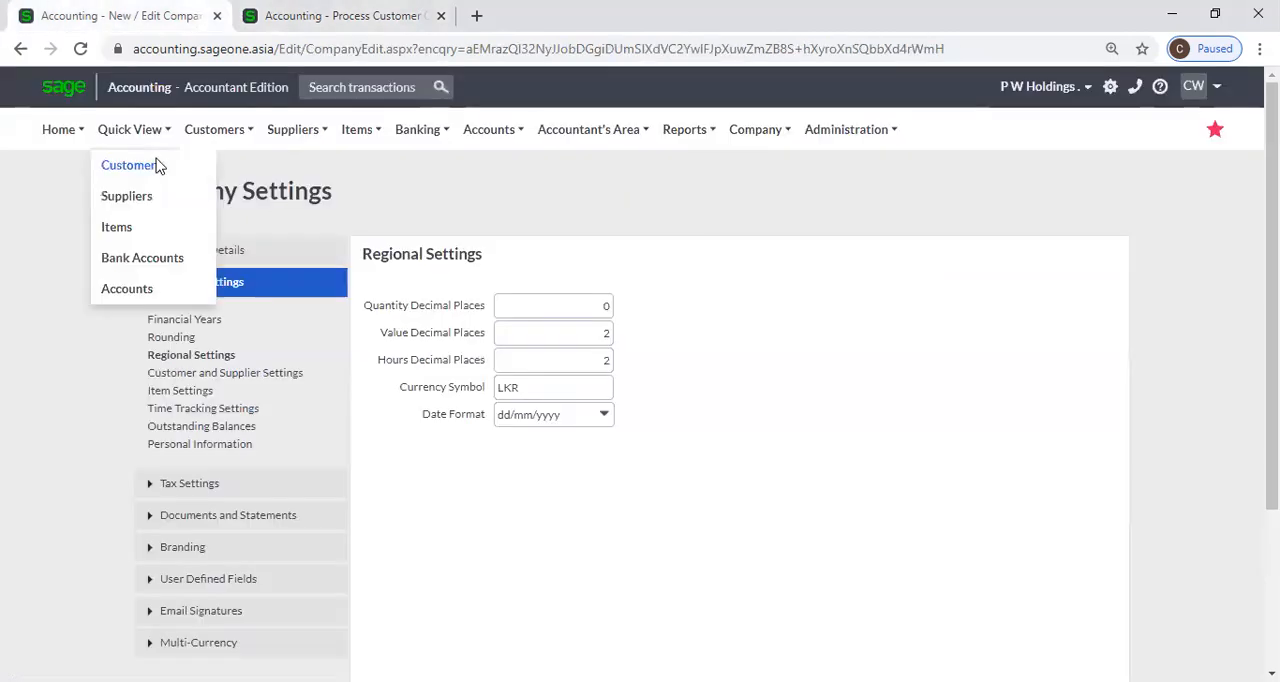
# Review the company's Rounding settings alongside the quote, and return to Regional Settings.
pyautogui.click(190, 340)
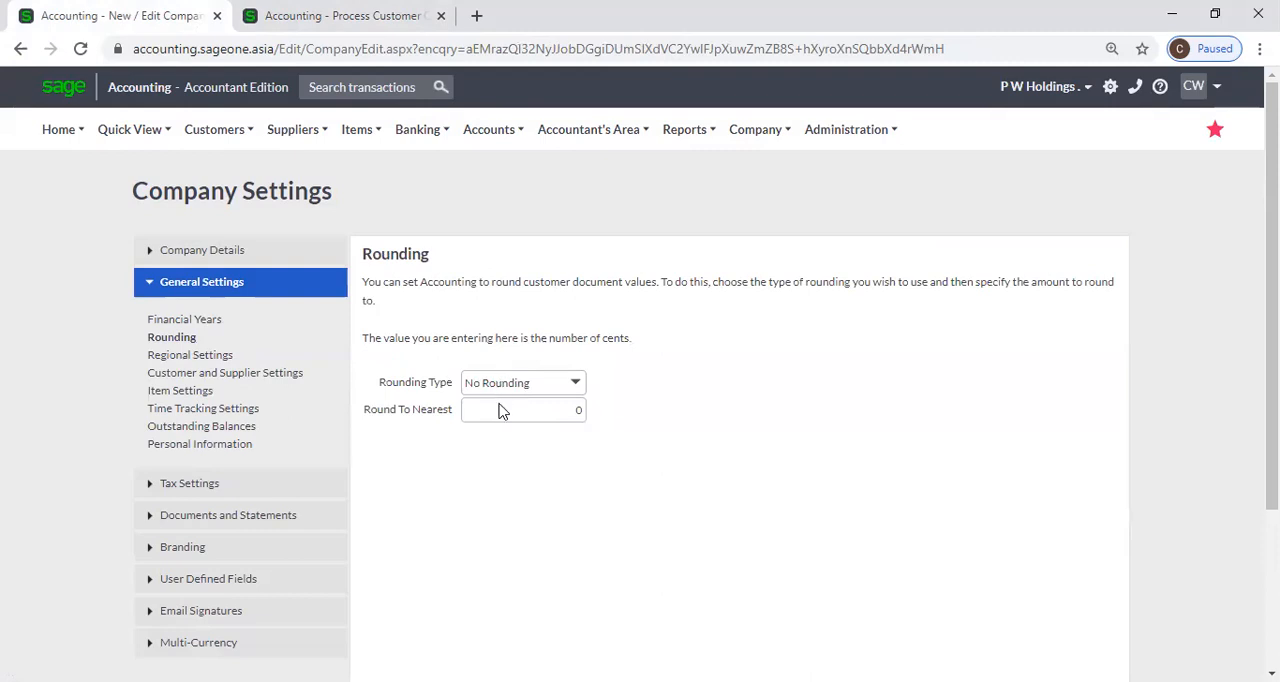
pyautogui.click(232, 14)
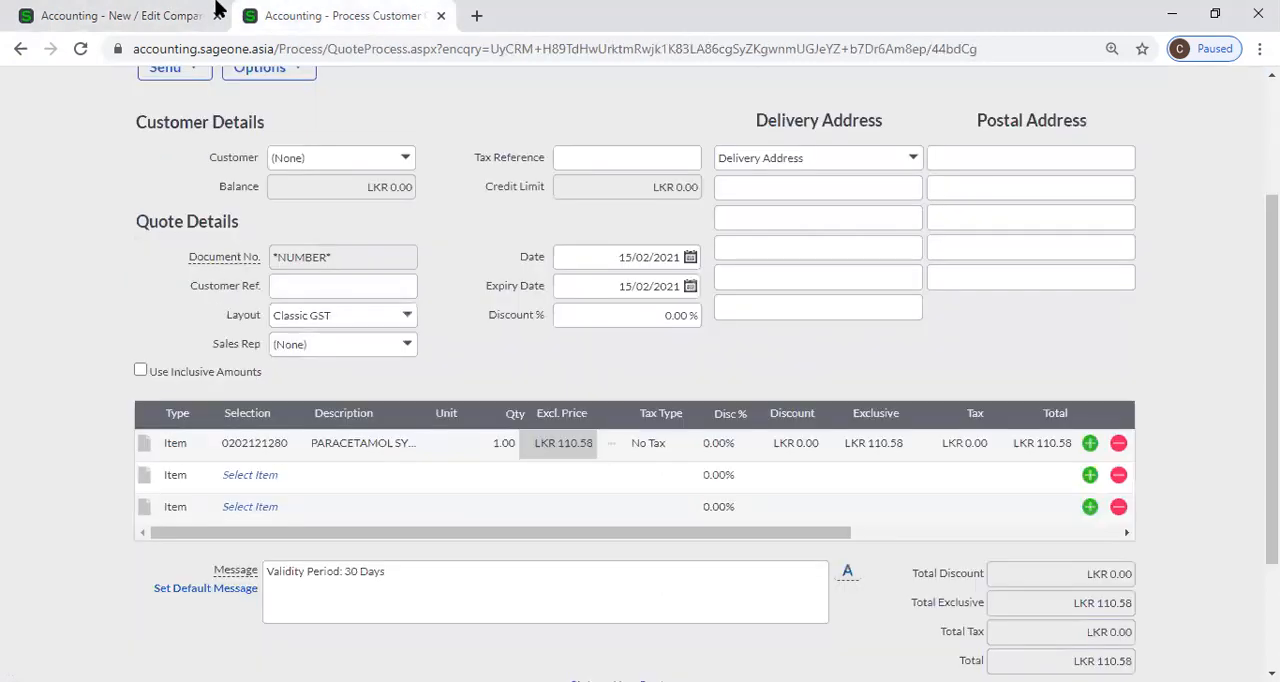
pyautogui.click(90, 14)
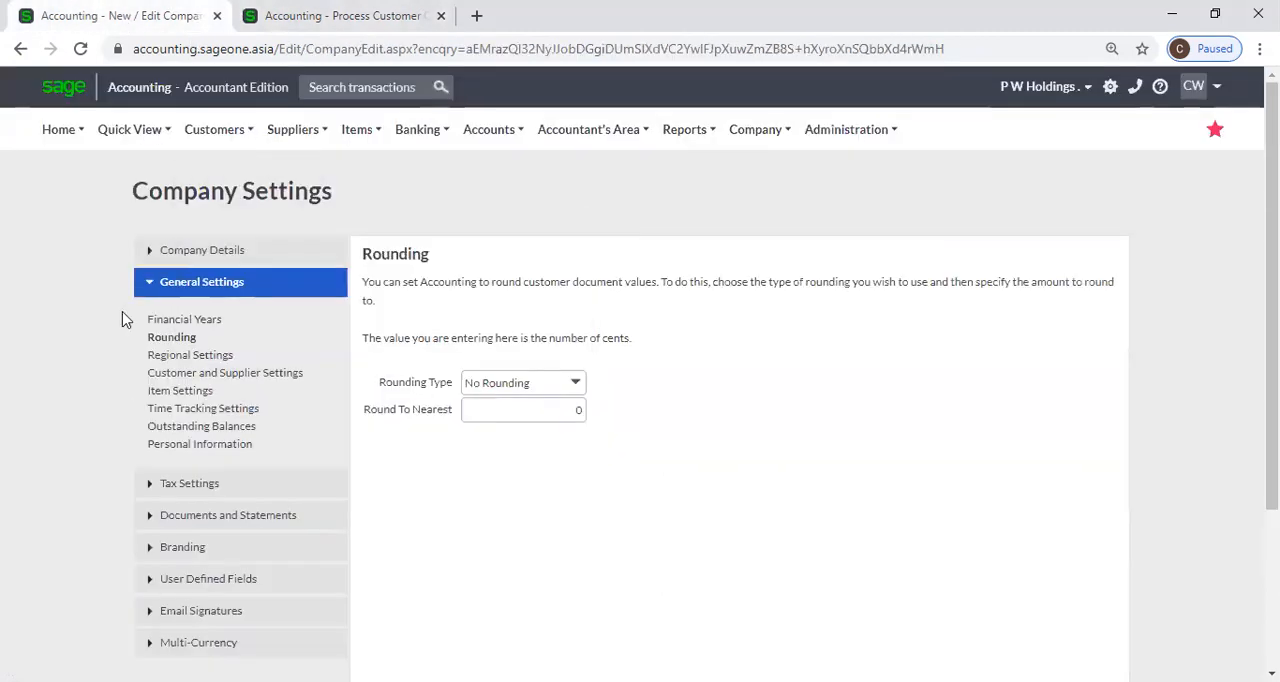
pyautogui.click(189, 357)
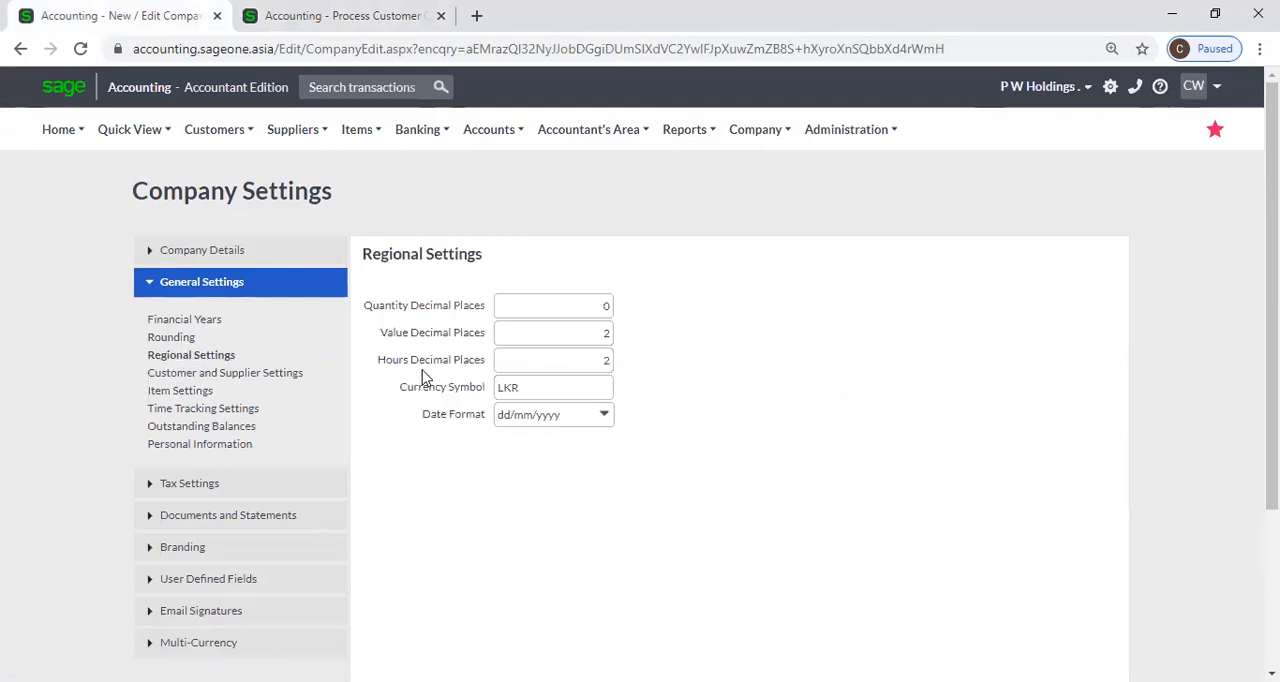
# Open customer Time Tracking in the quote's browser tab and display the daily timesheet.
pyautogui.click(292, 17)
pyautogui.scroll(2, 304, 143)
pyautogui.moveTo(210, 140)
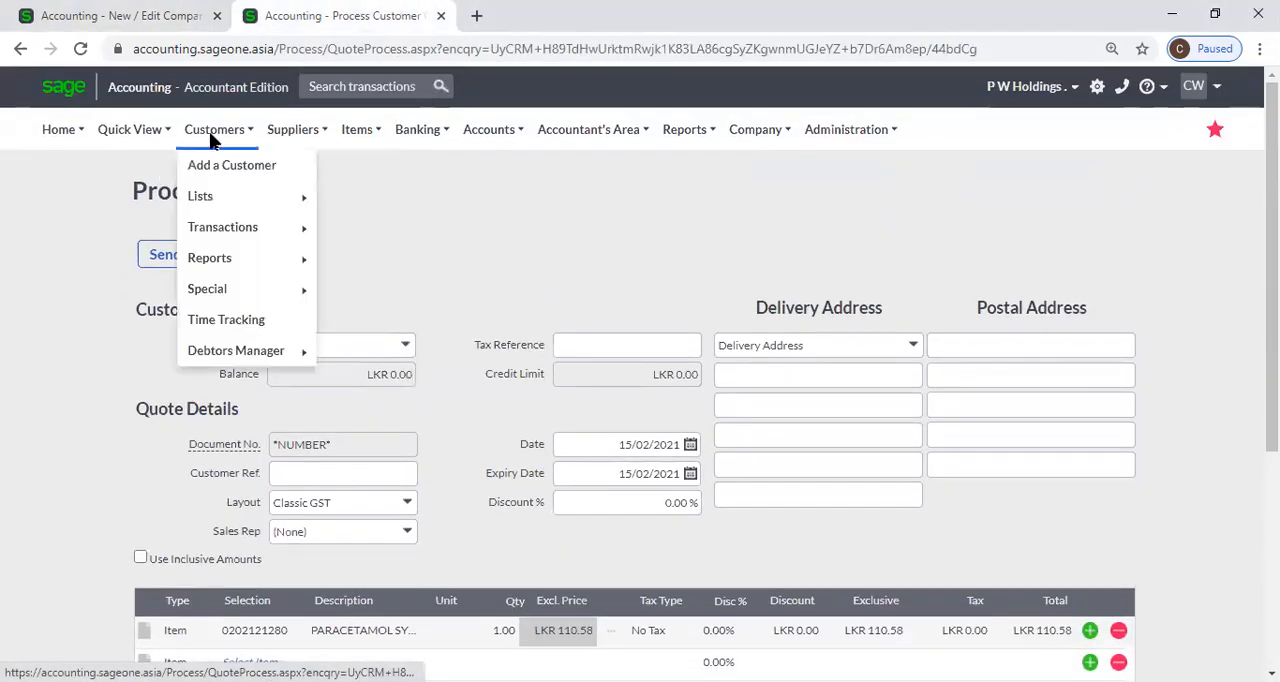
pyautogui.click(226, 320)
pyautogui.click(754, 158)
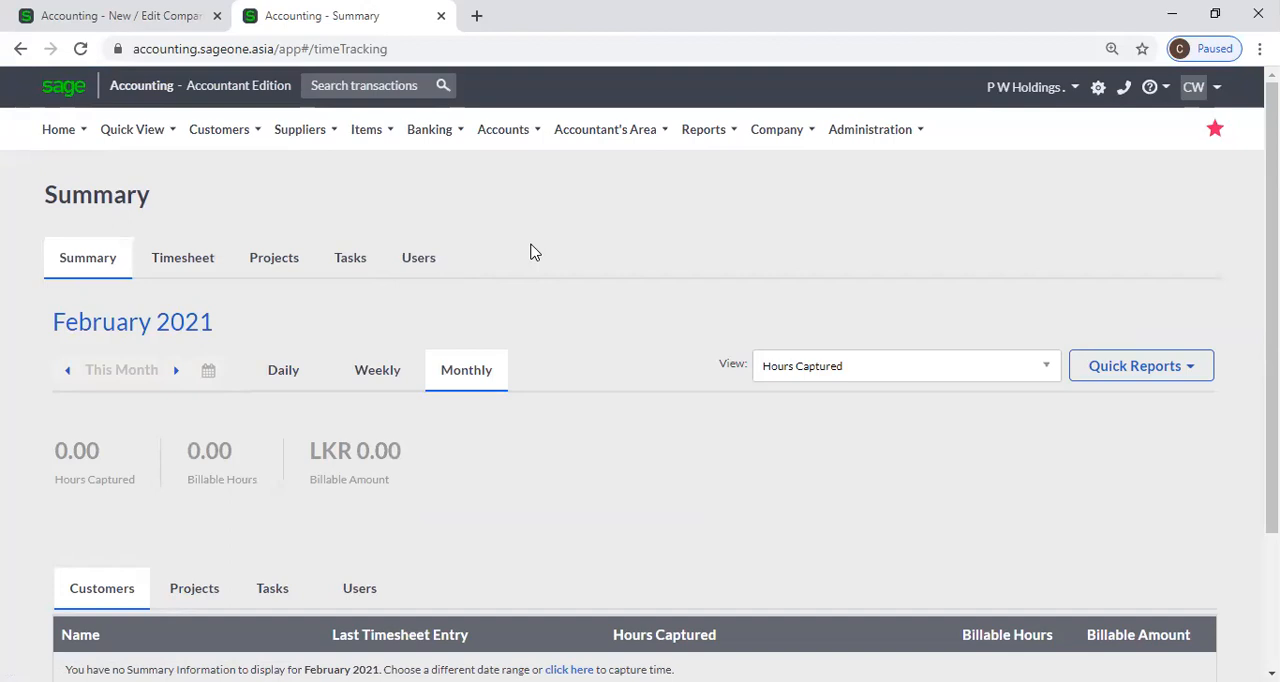
pyautogui.click(182, 266)
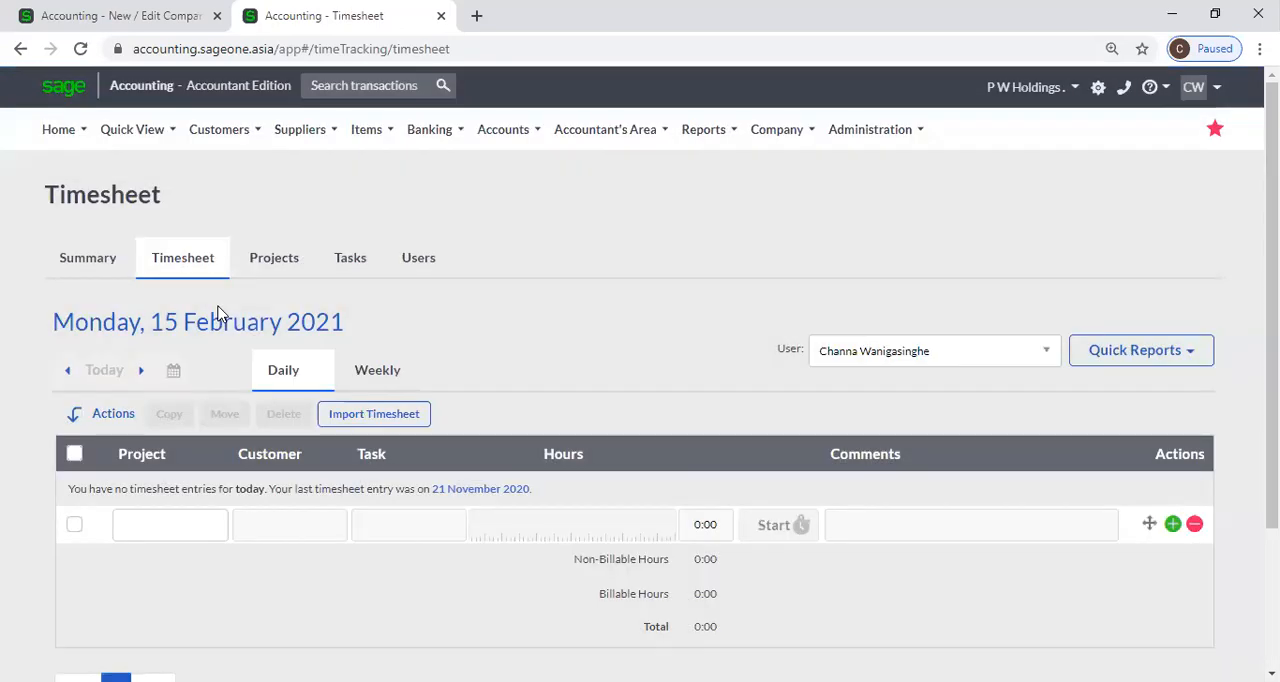
# Select the Sampath Bank PLC project Colombo 01 on the first timesheet line.
pyautogui.click(218, 532)
pyautogui.click(552, 528)
pyautogui.click(214, 528)
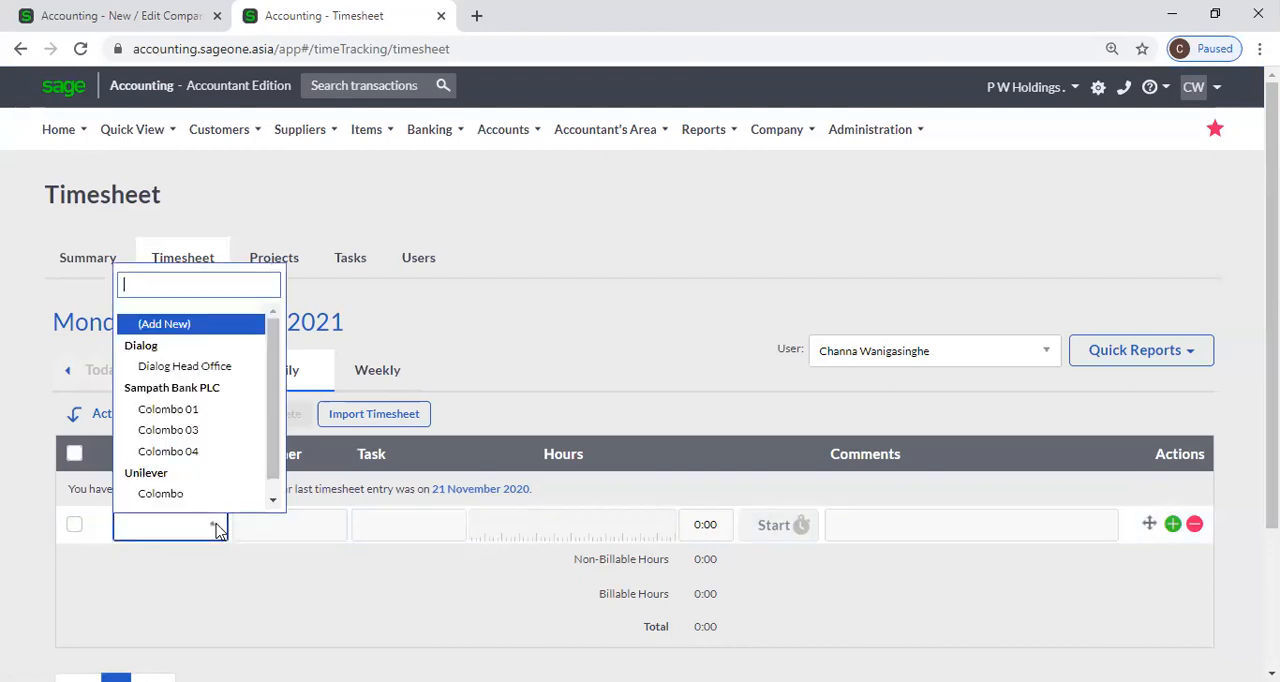
pyautogui.click(183, 416)
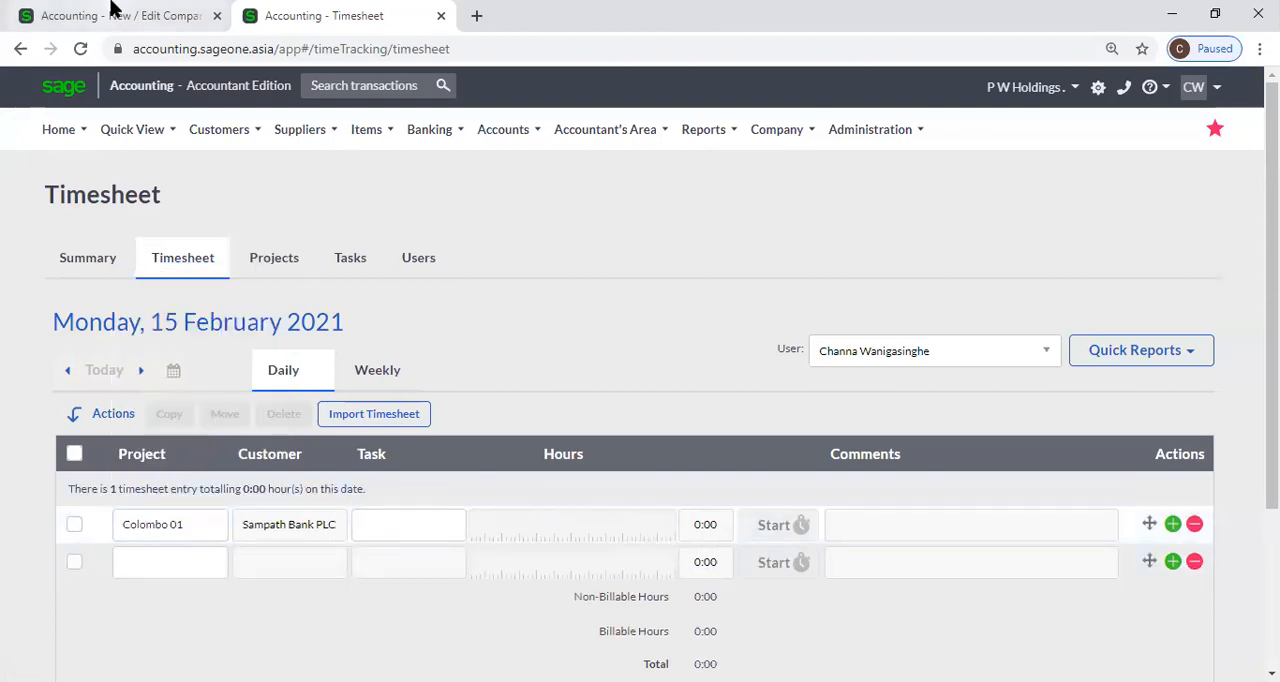
# Compare the Hours Decimal Places setting in Regional Settings with the hours format on the timesheet line.
pyautogui.click(108, 15)
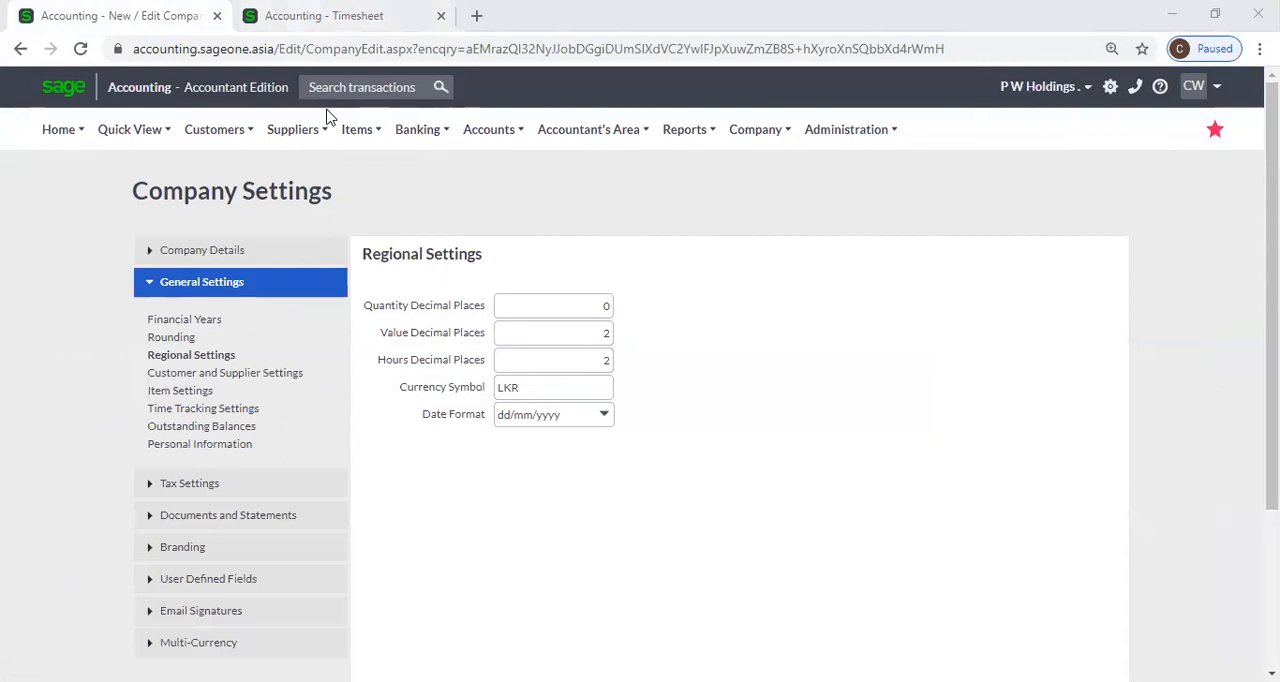
pyautogui.click(324, 16)
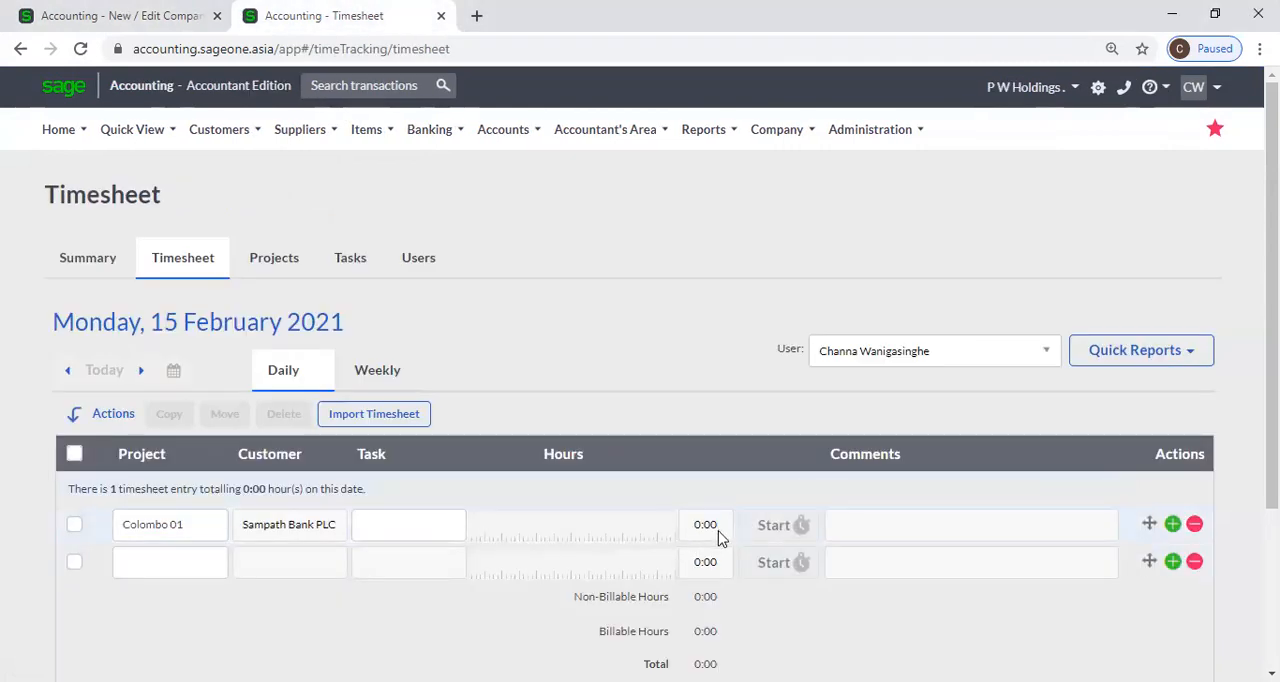
pyautogui.click(93, 16)
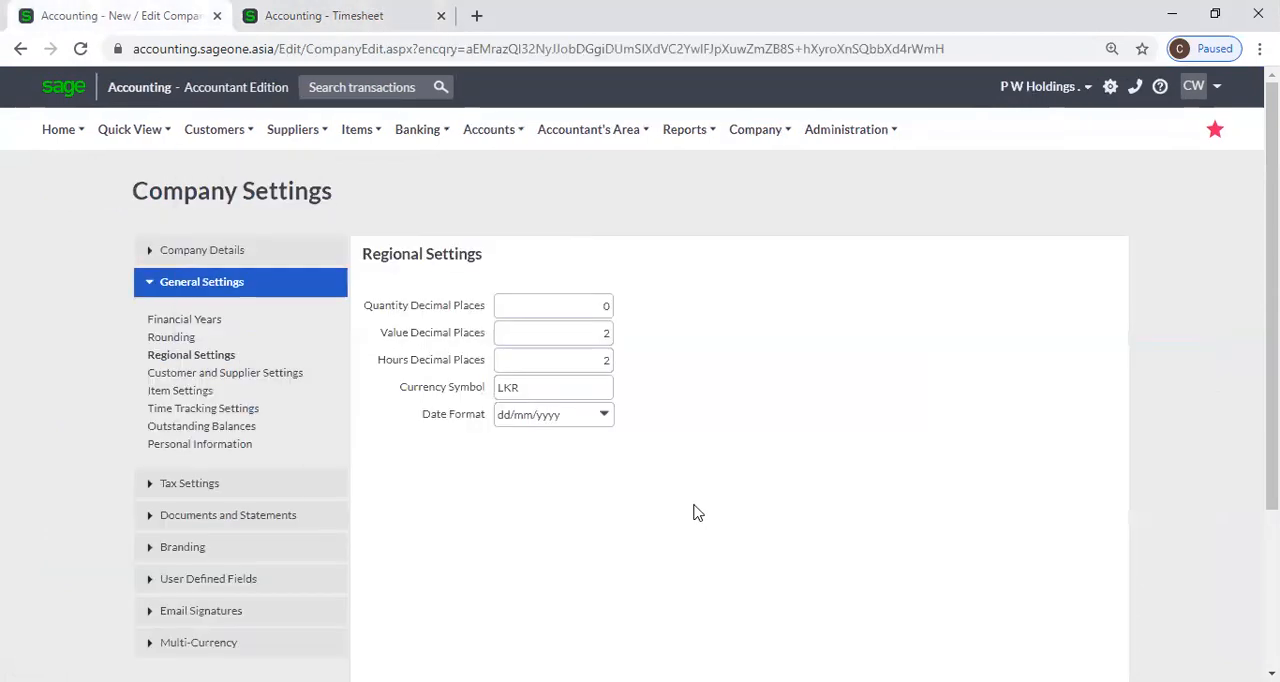
pyautogui.click(590, 365)
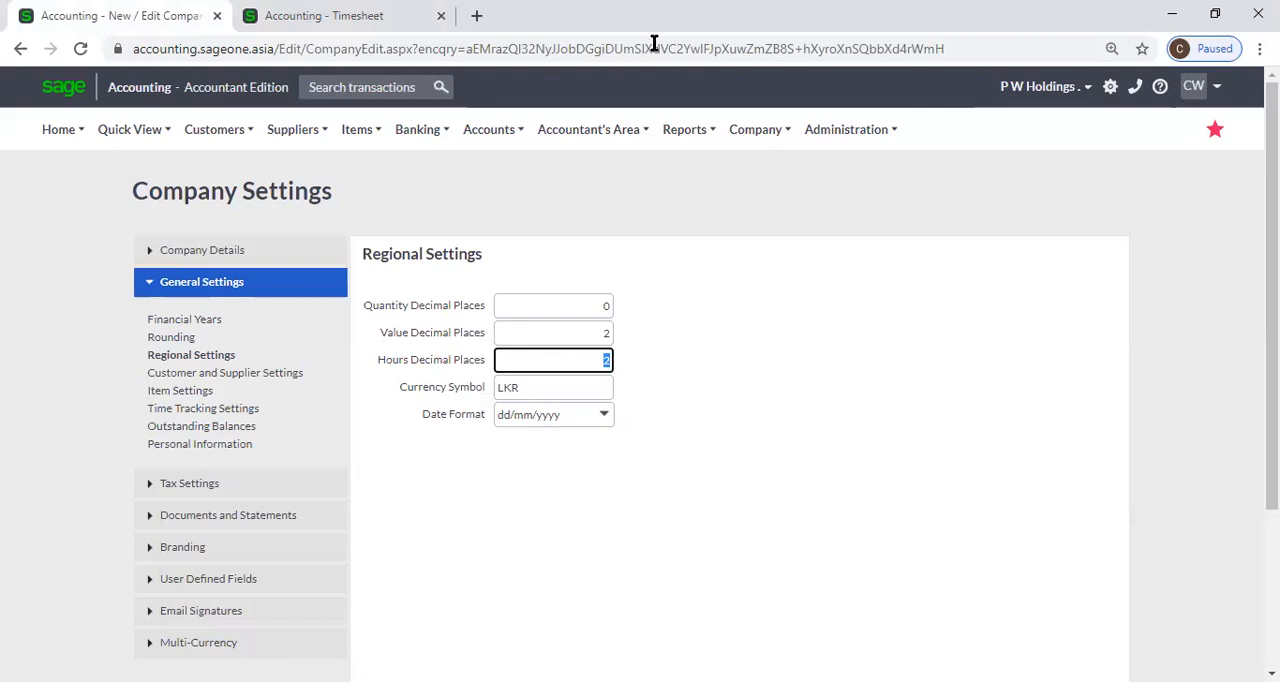
pyautogui.hotkey('ctrl', 'Tab')
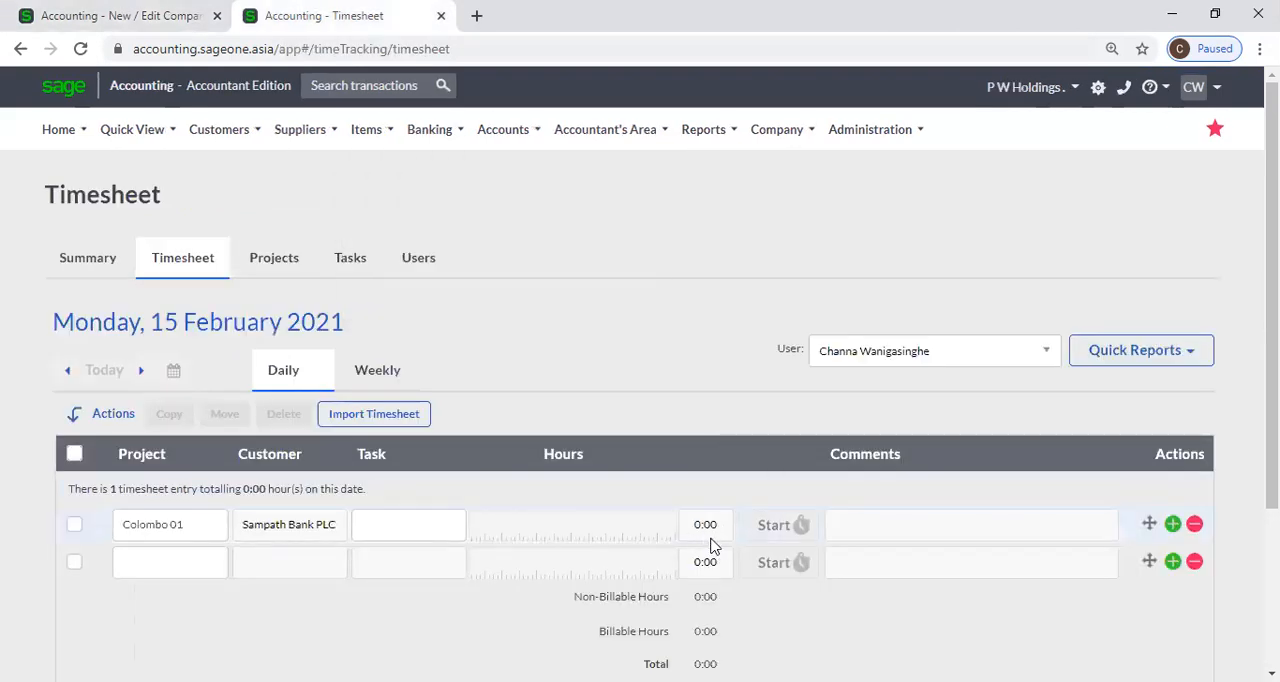
pyautogui.click(115, 15)
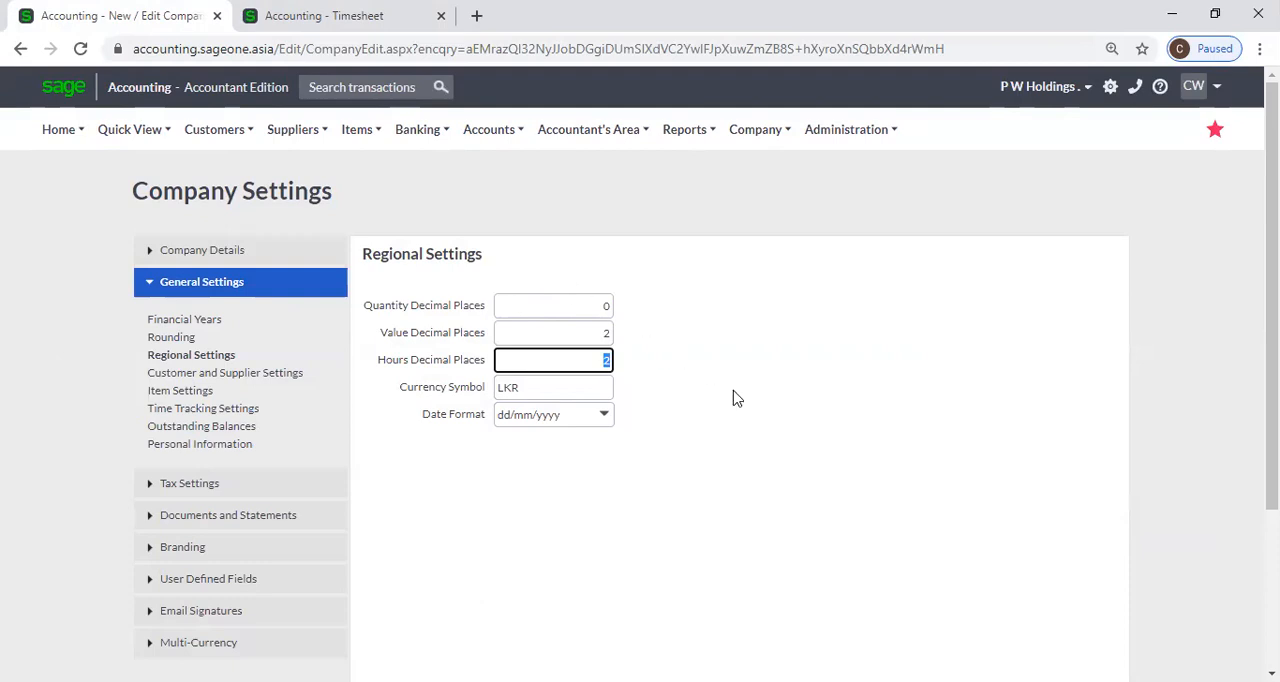
# Examine the Currency Symbol field in Regional Settings.
pyautogui.press('Tab')
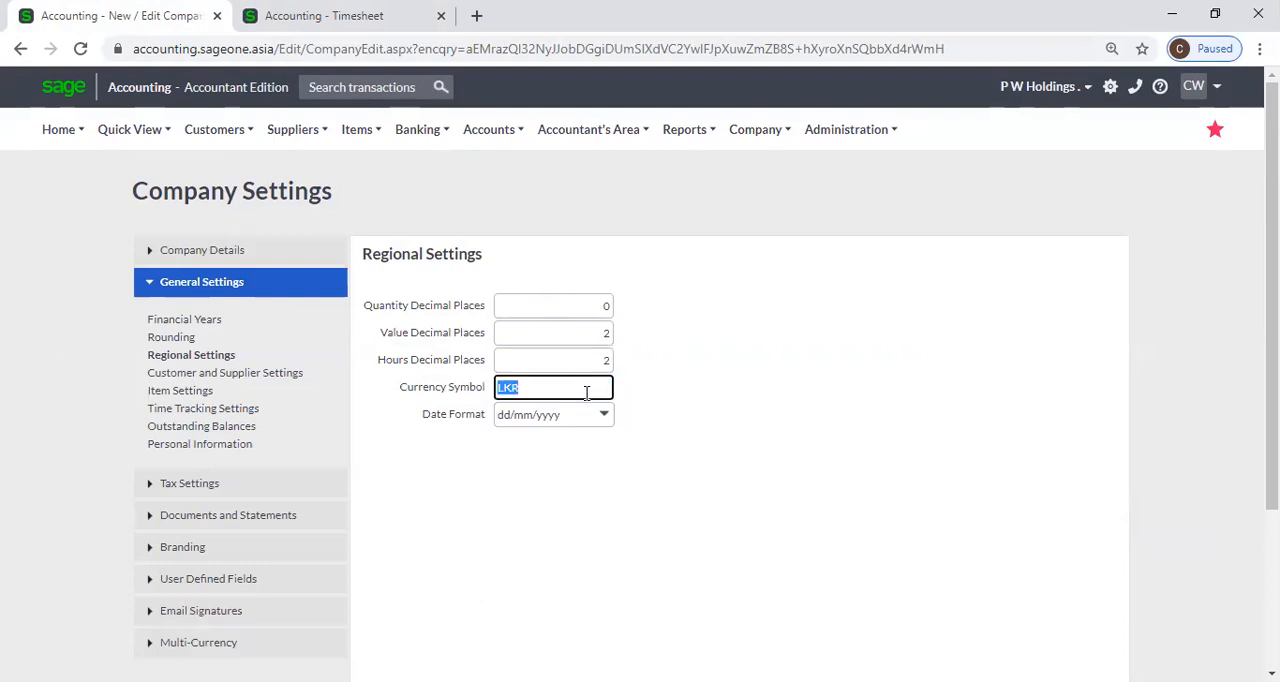
pyautogui.click(687, 455)
pyautogui.doubleClick(534, 386)
# Open the Customer Quotes list from the timesheet tab, discarding the unsaved timesheet changes.
pyautogui.click(397, 20)
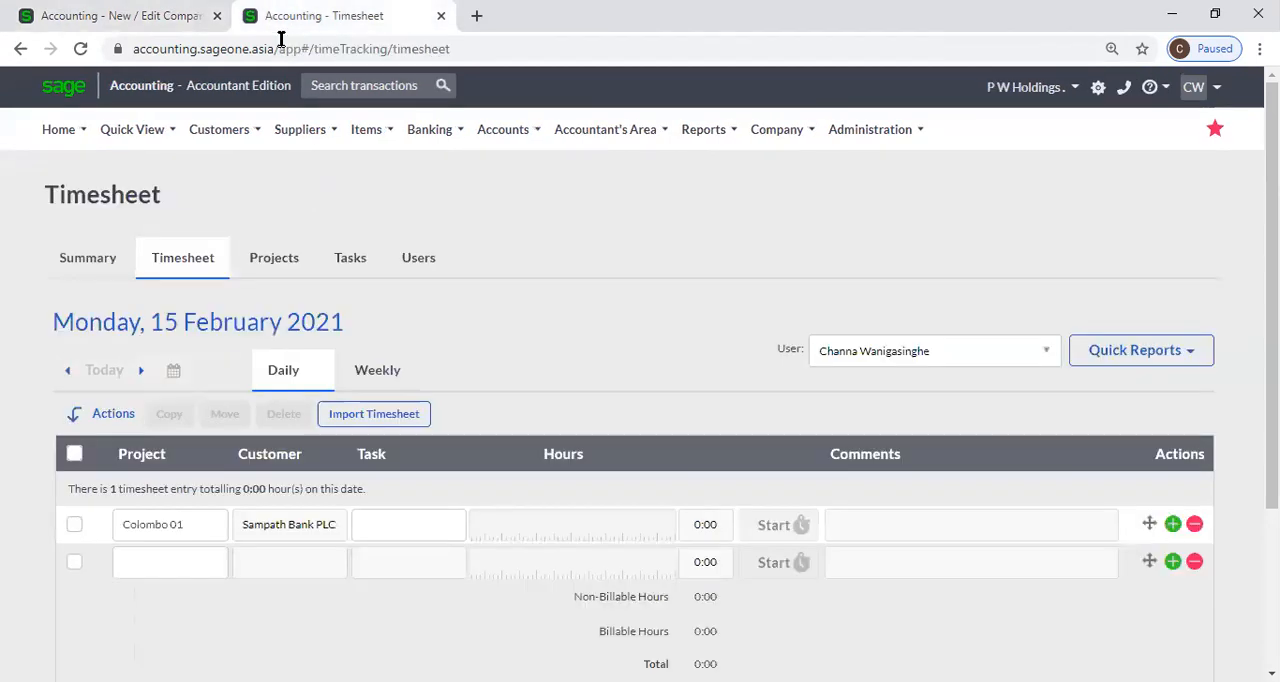
pyautogui.click(226, 132)
pyautogui.moveTo(246, 198)
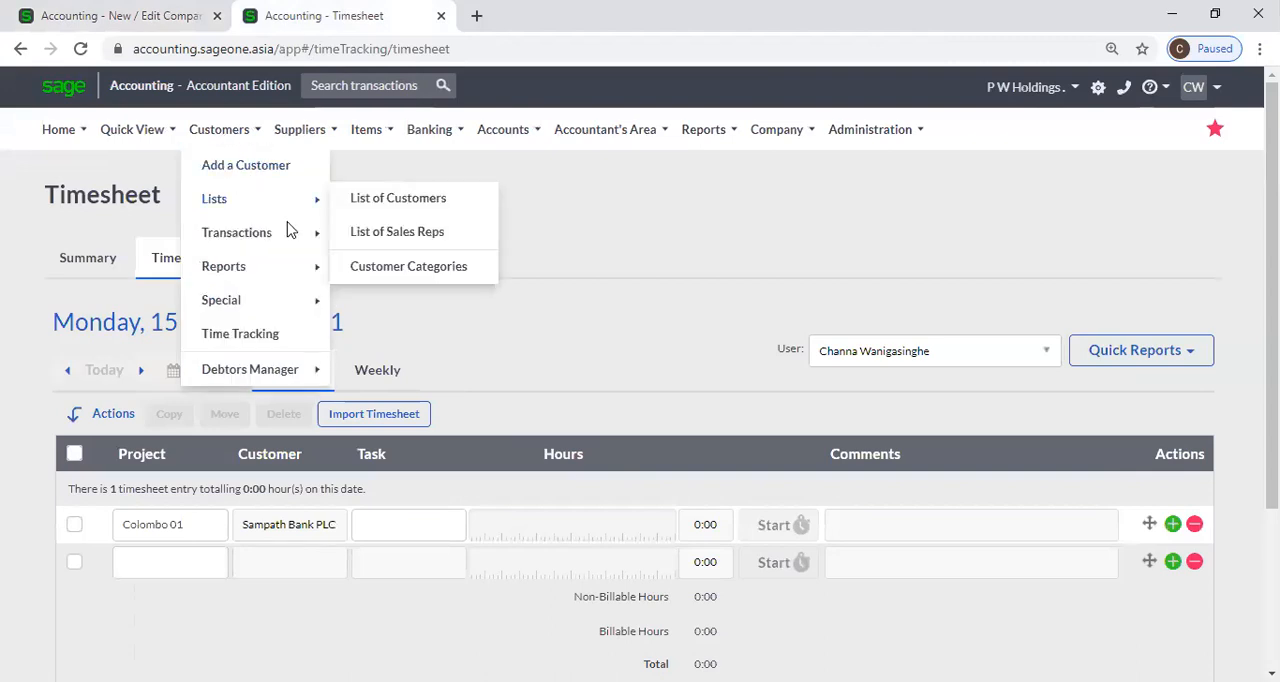
pyautogui.moveTo(289, 230)
pyautogui.click(400, 236)
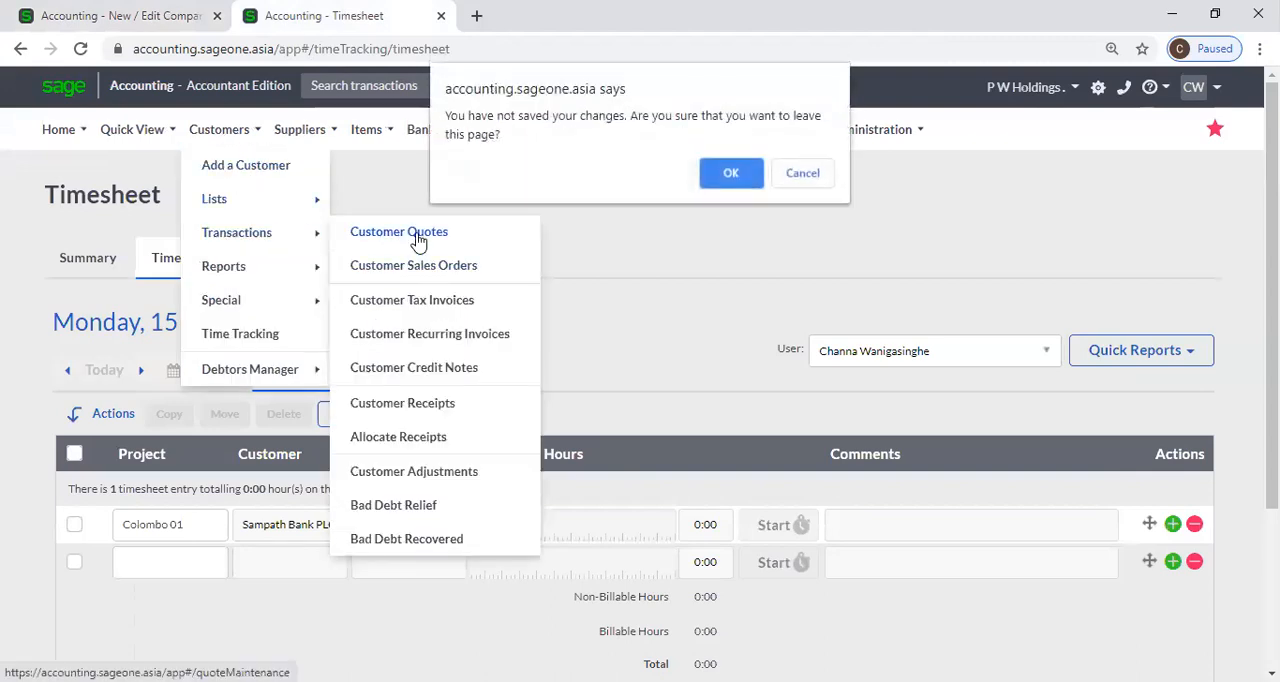
pyautogui.click(740, 178)
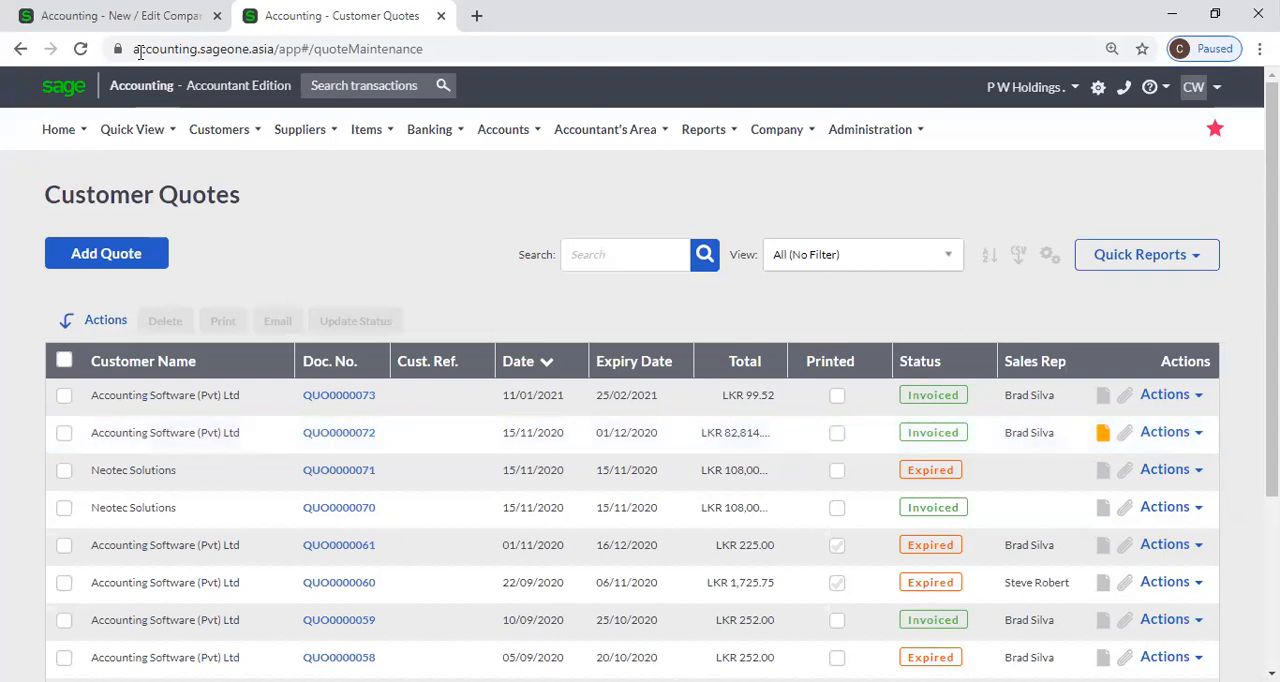
# Compare the Currency Symbol setting in Regional Settings with the amounts in the Customer Quotes list.
pyautogui.click(140, 16)
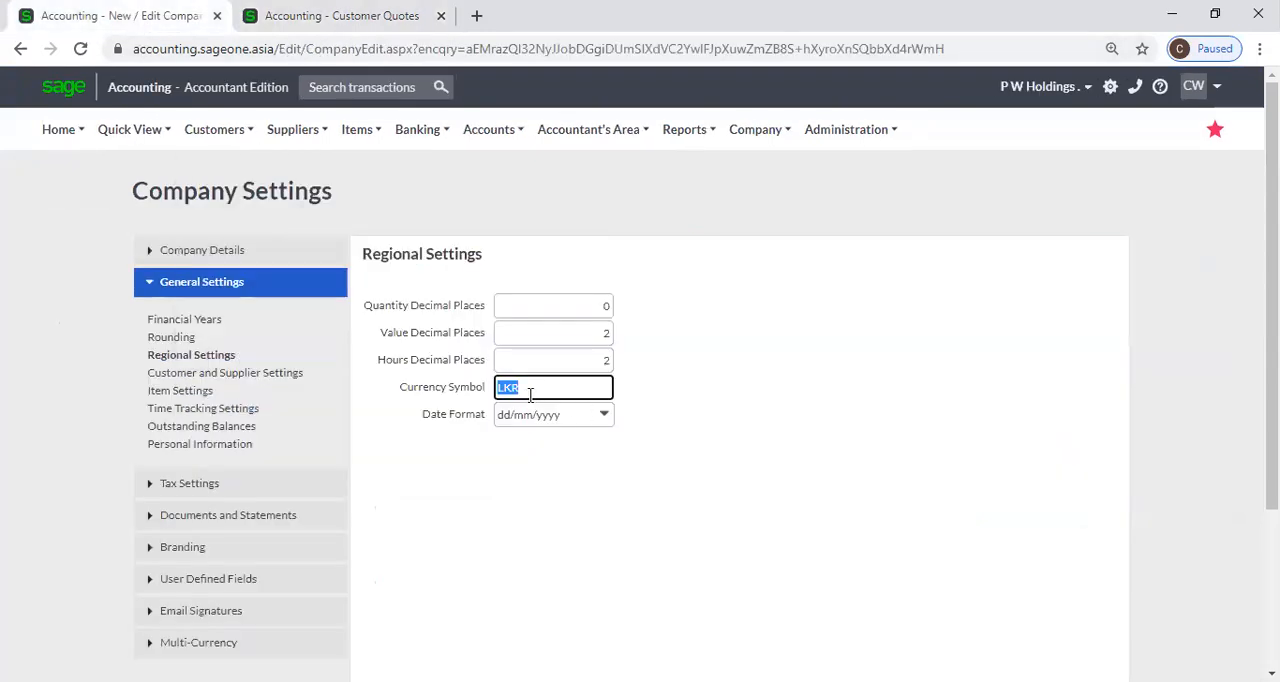
pyautogui.click(330, 16)
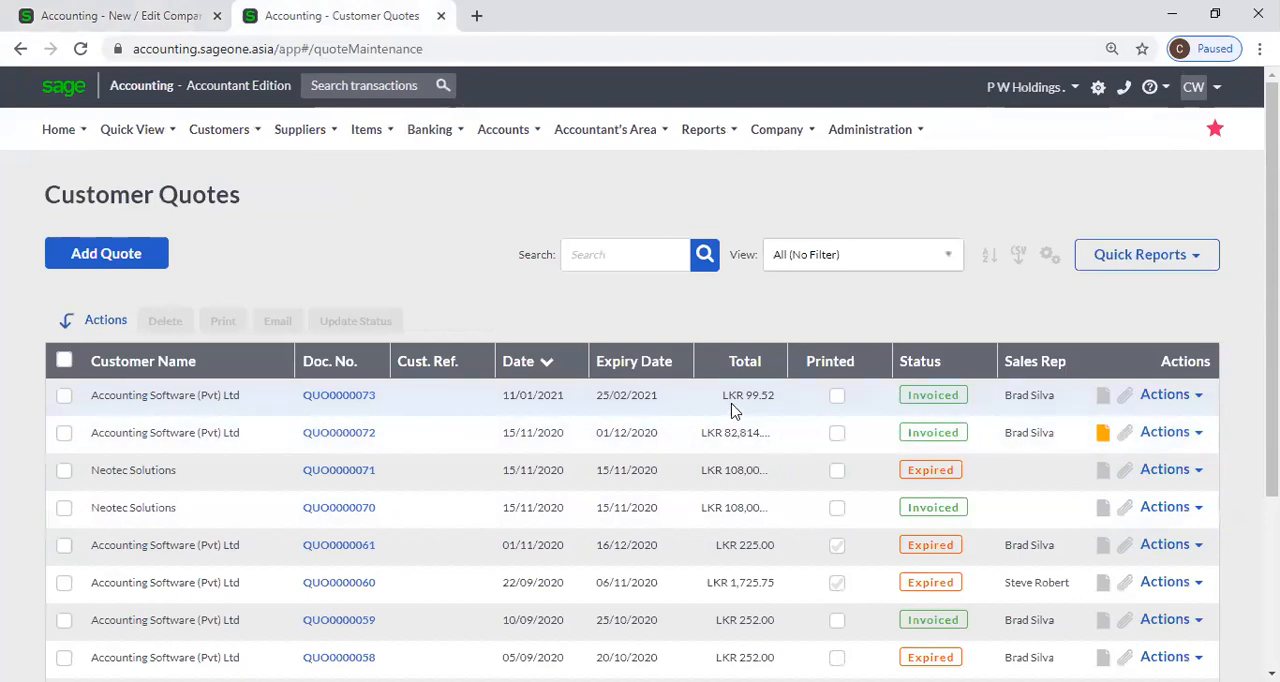
pyautogui.click(92, 14)
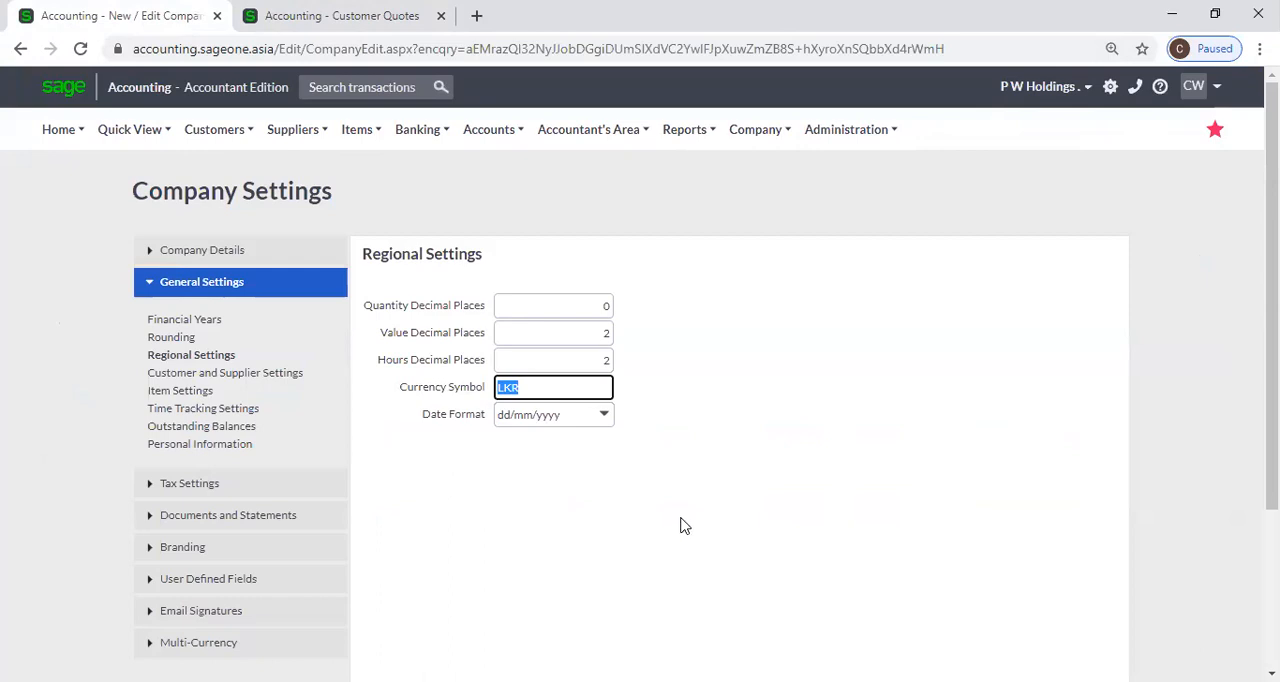
# Examine the available Date Format choices and the Currency Symbol field in Regional Settings, keeping the current date format.
pyautogui.click(604, 416)
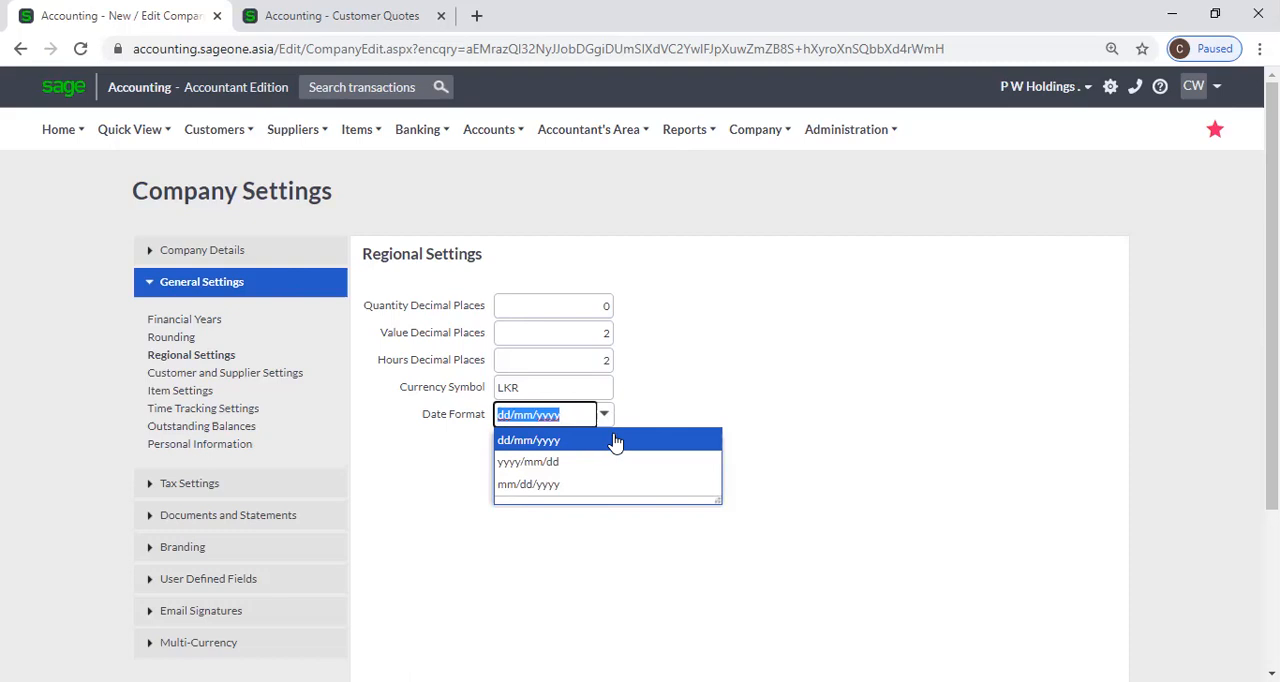
pyautogui.click(646, 421)
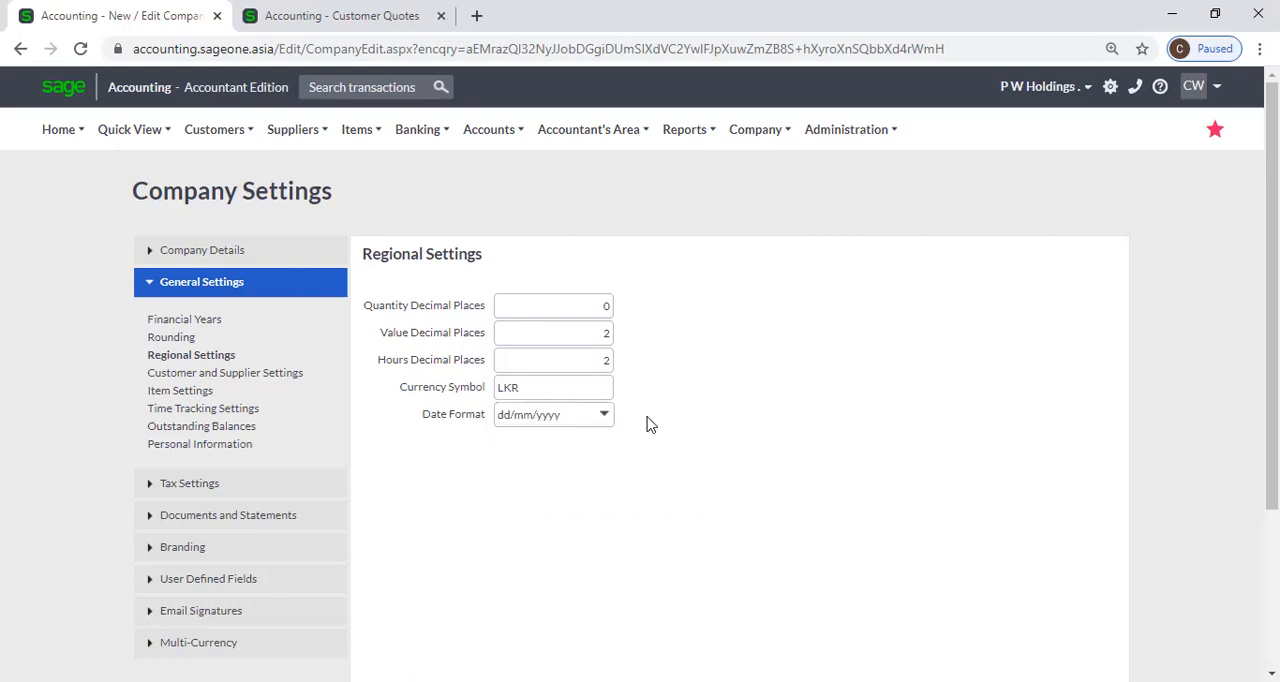
pyautogui.click(594, 383)
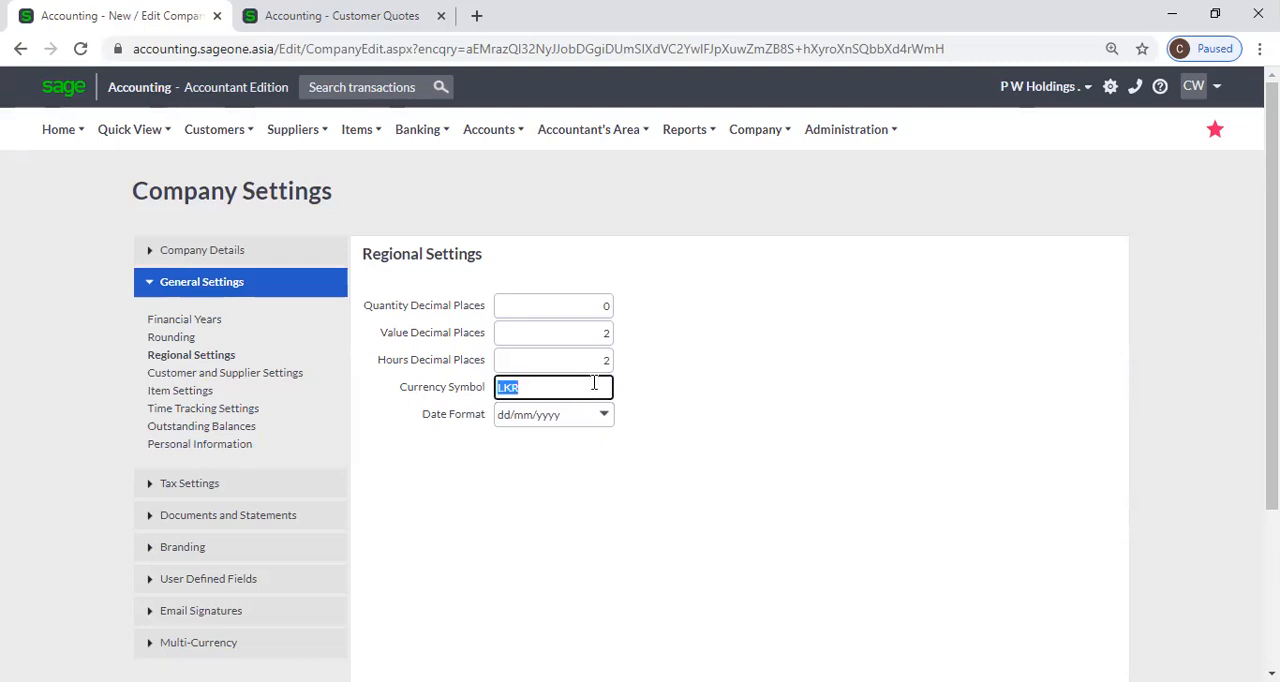
pyautogui.click(534, 388)
pyautogui.click(658, 516)
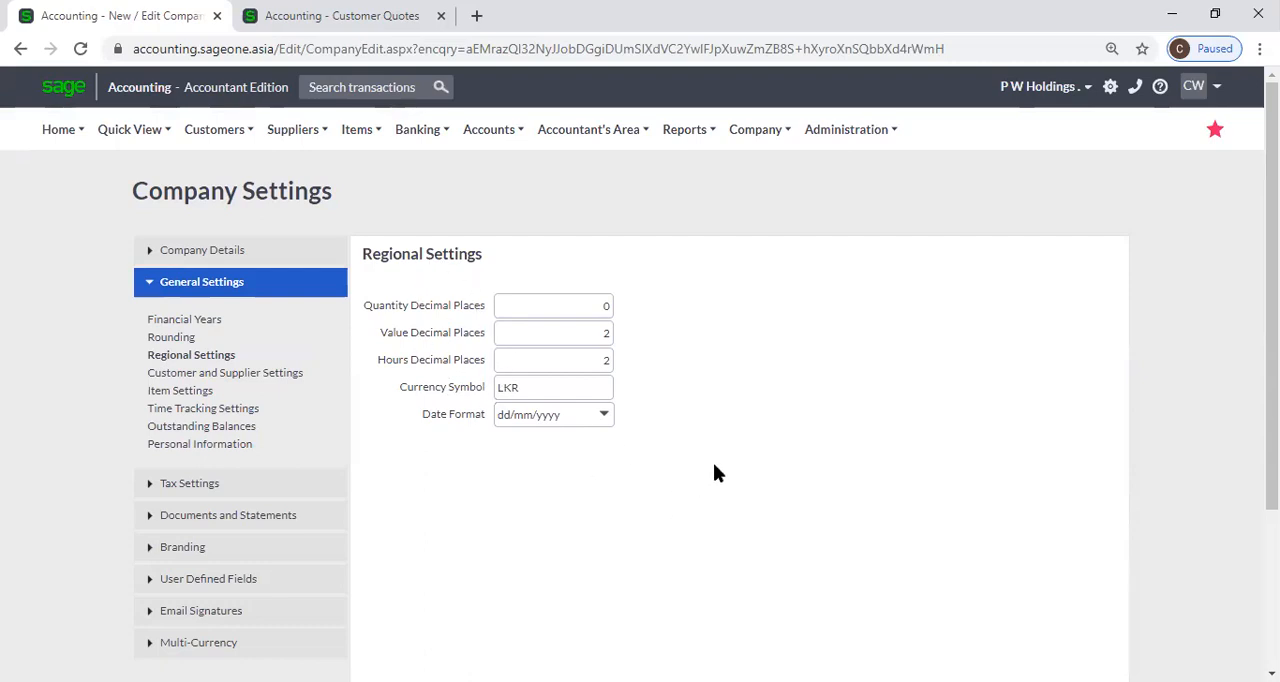
# Open the Customer and Supplier Settings page within the company's General Settings.
pyautogui.scroll(-1, 713, 473)
pyautogui.scroll(1, 713, 473)
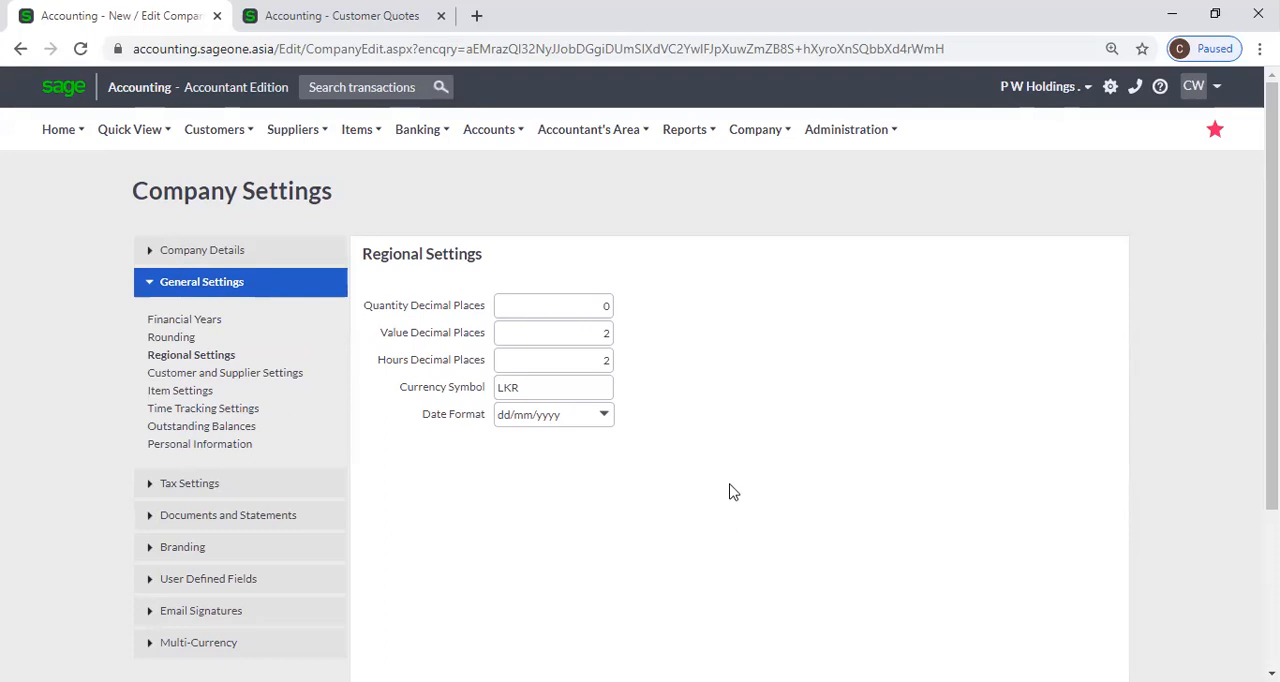
pyautogui.scroll(-2, 730, 492)
pyautogui.scroll(1, 733, 495)
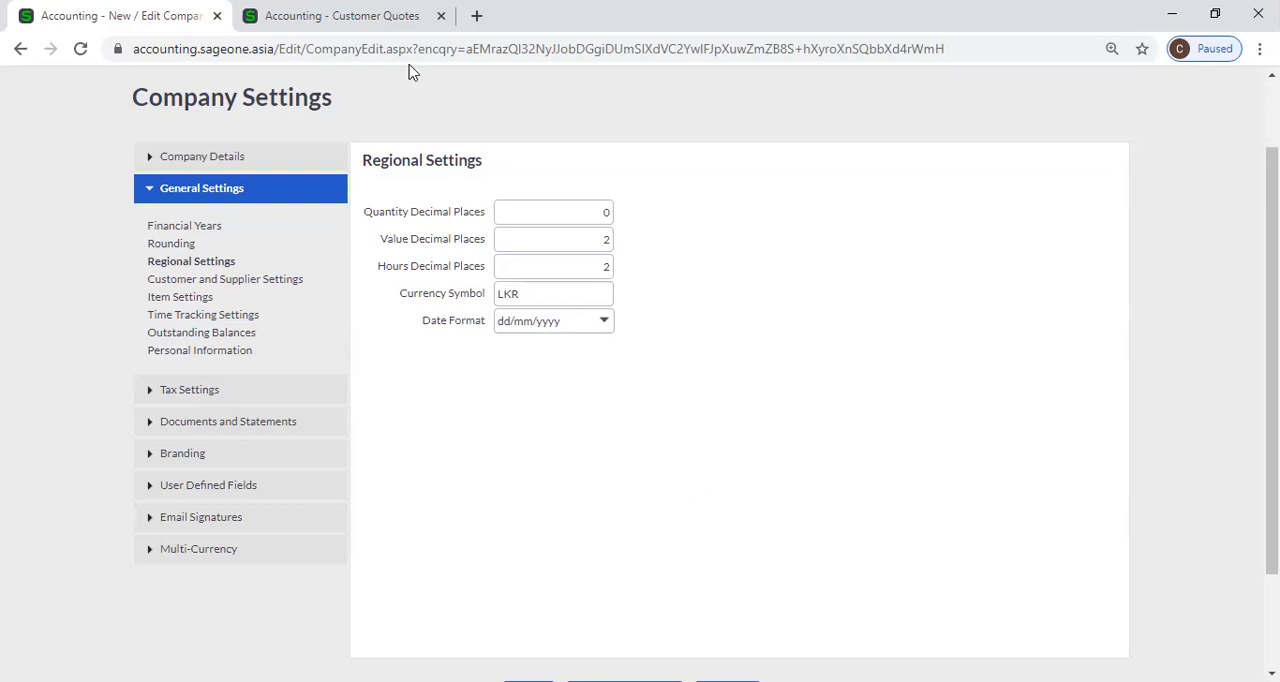
pyautogui.click(246, 279)
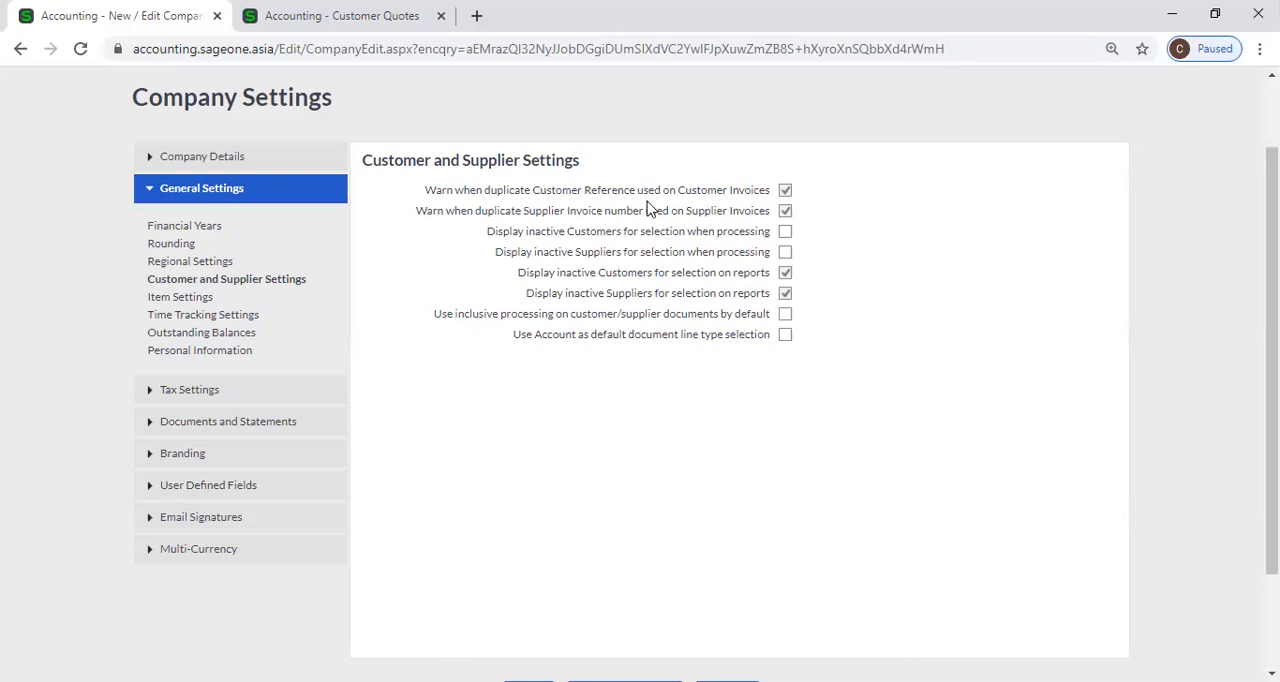
pyautogui.click(786, 211)
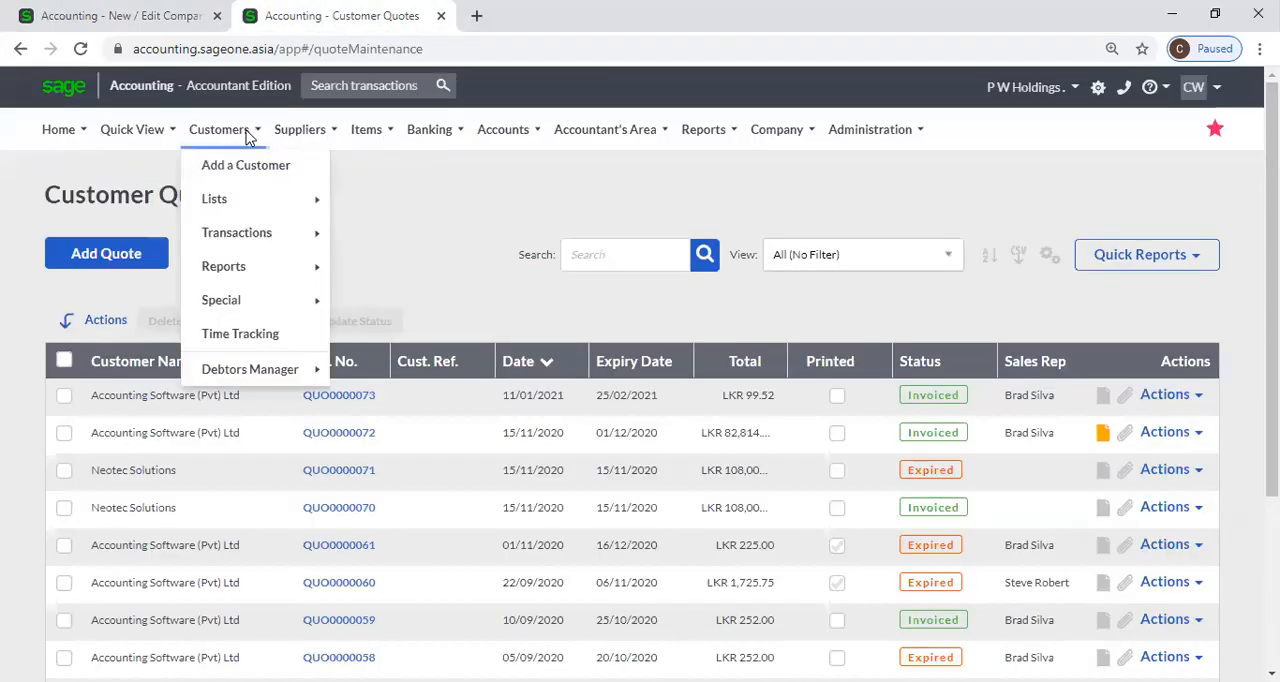
# Start a new customer tax invoice from the Customer Tax Invoices list and inspect its Customer Ref. field.
pyautogui.moveTo(240, 200)
pyautogui.moveTo(251, 240)
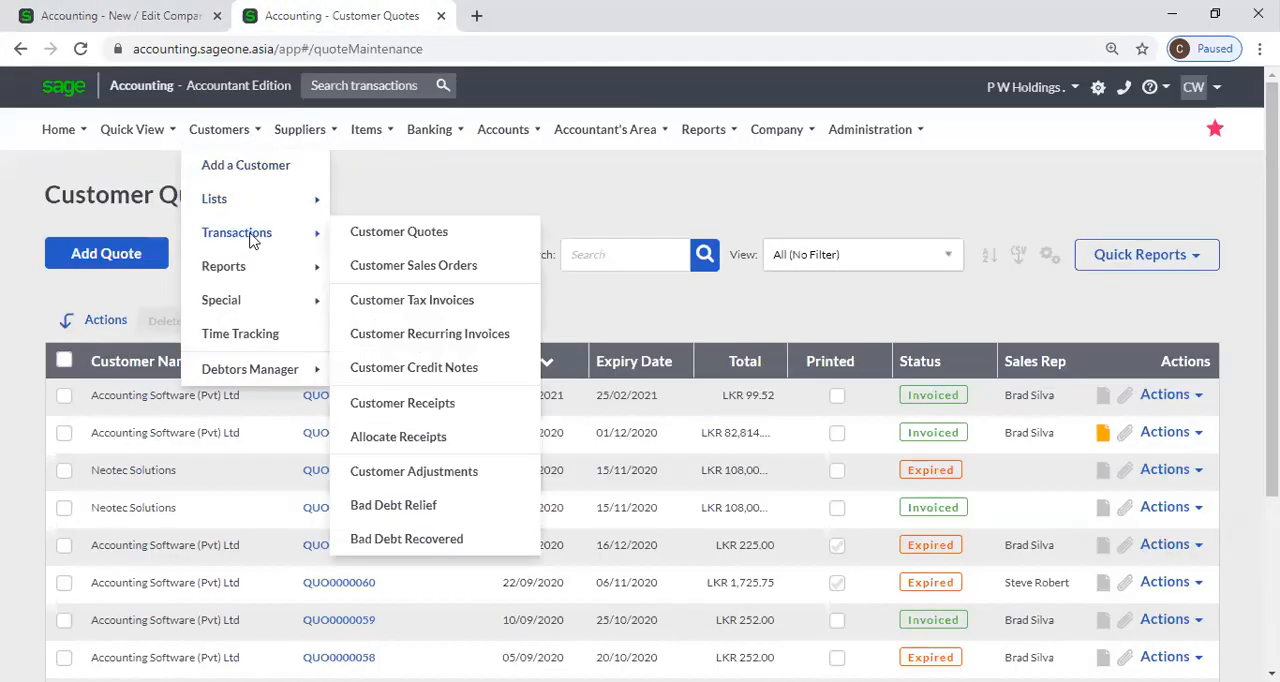
pyautogui.click(430, 300)
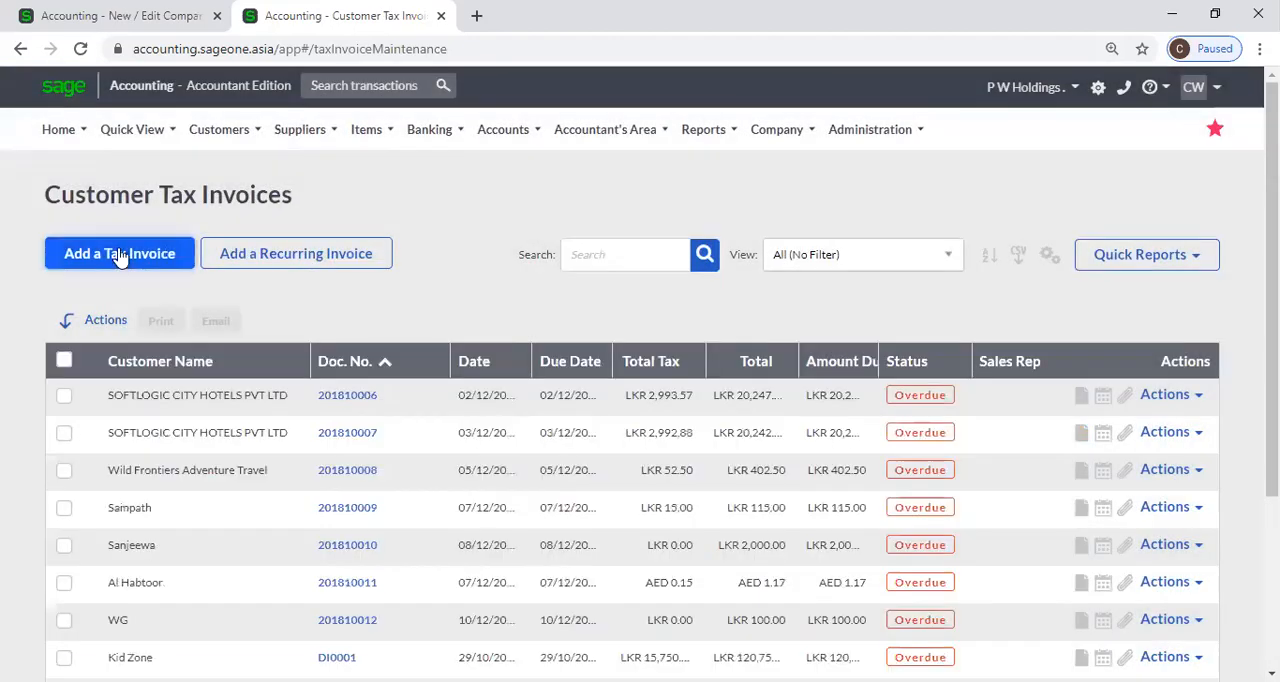
pyautogui.click(117, 253)
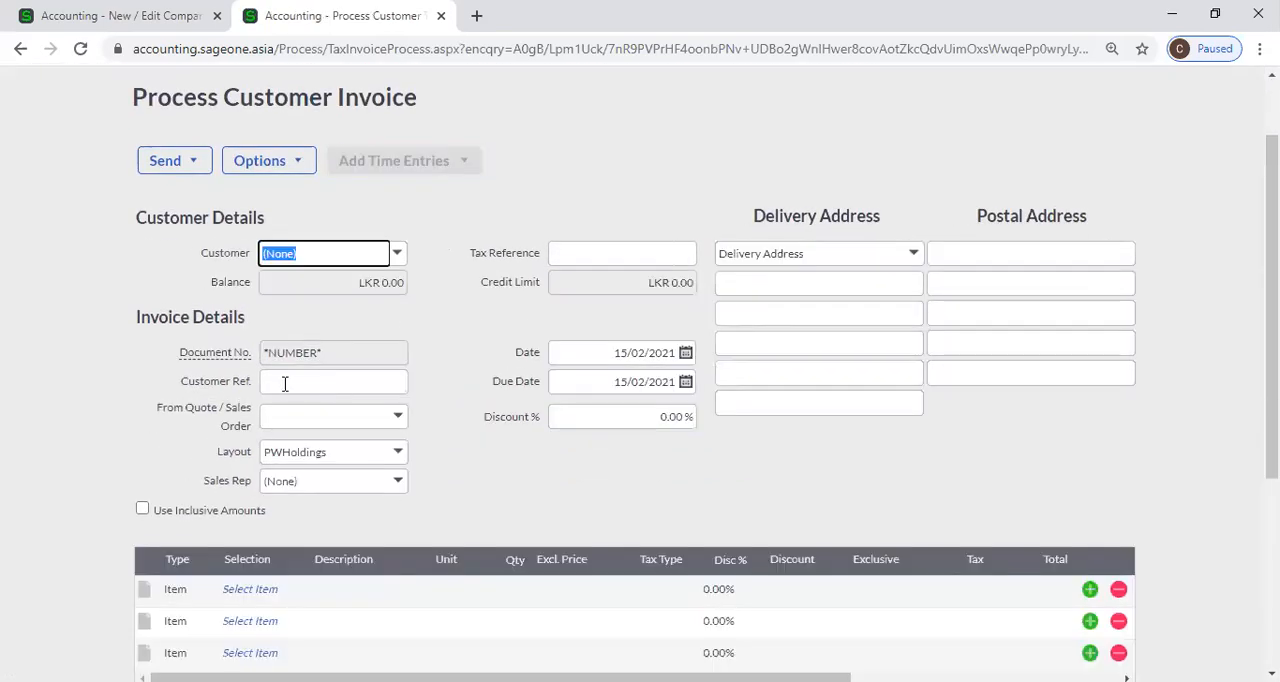
pyautogui.click(300, 381)
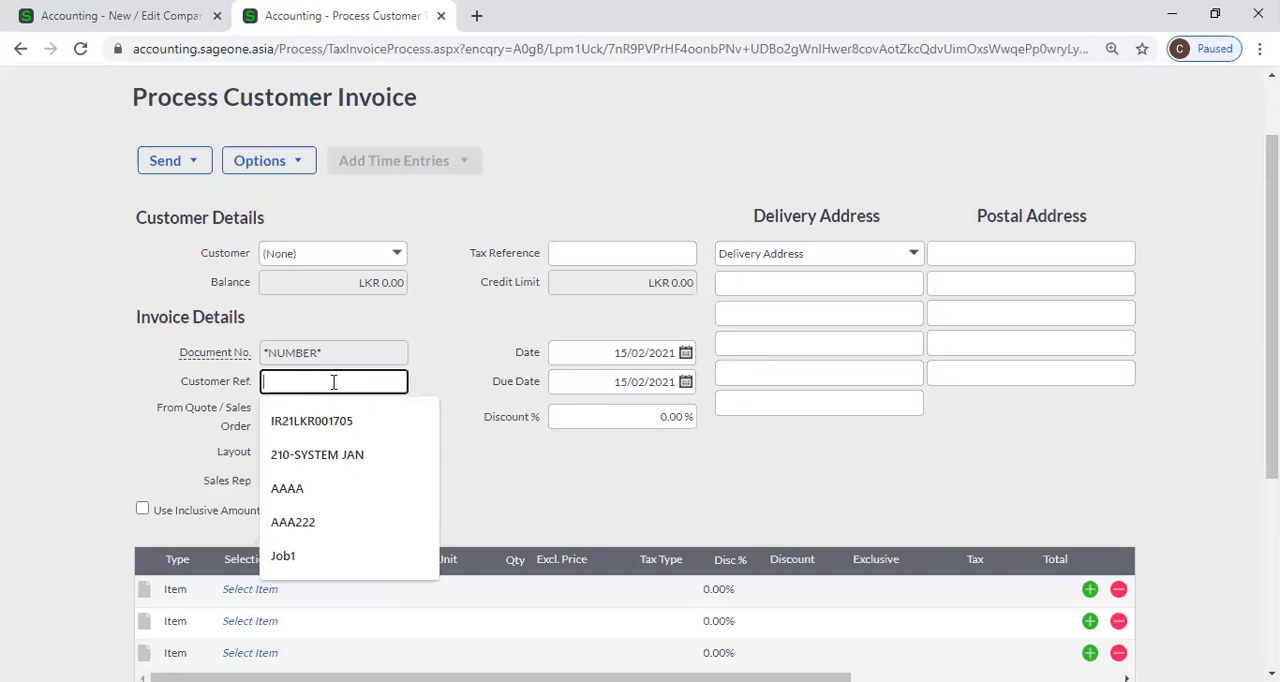
pyautogui.click(455, 350)
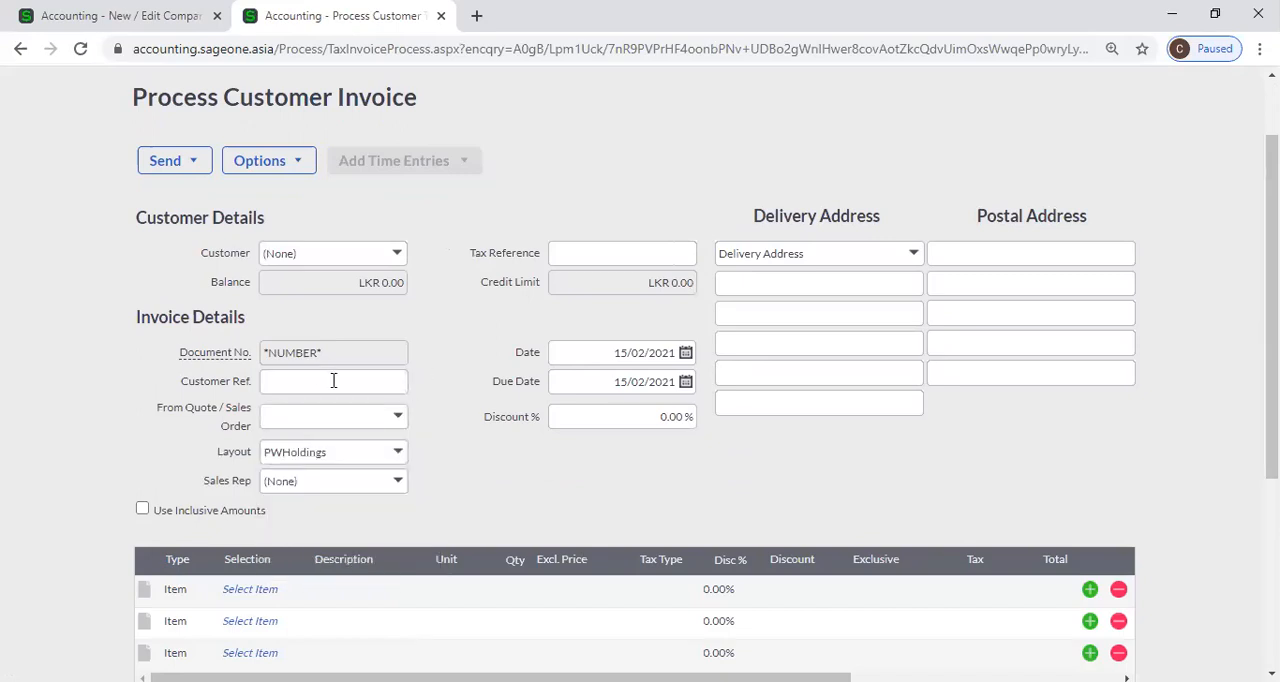
# Review the duplicate Customer Reference warning and fill the invoice's Customer Ref. field with the first suggested previously used reference.
pyautogui.click(110, 17)
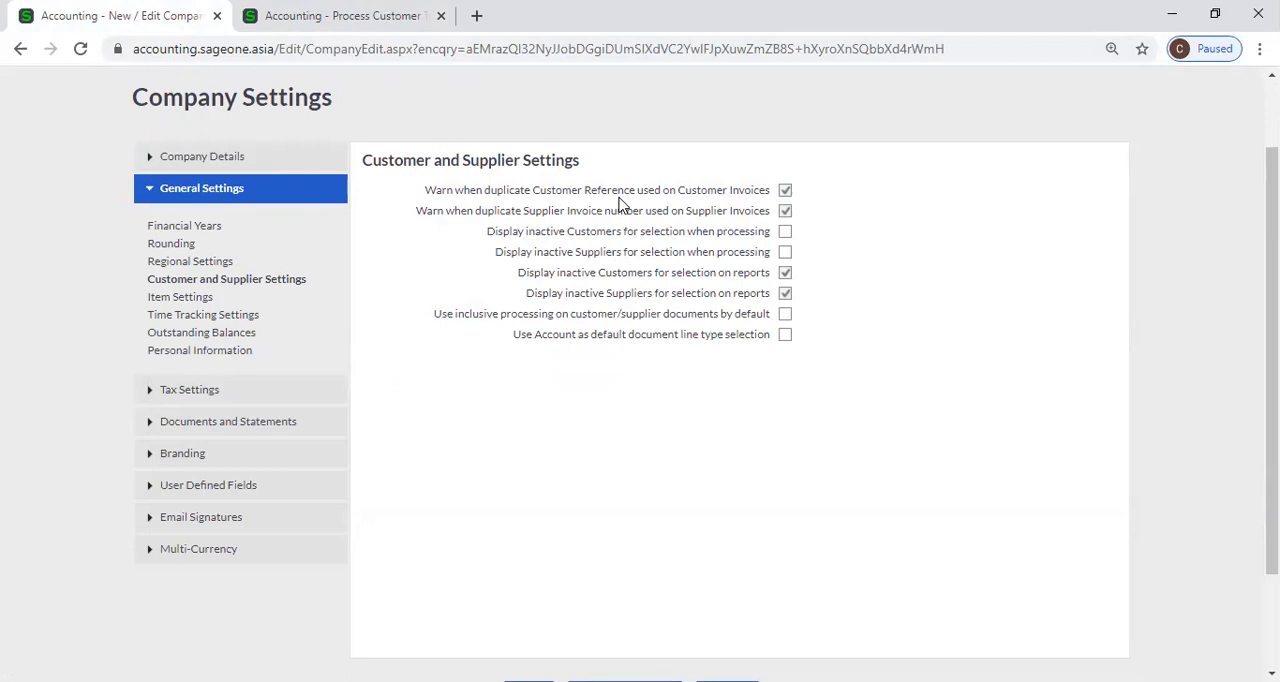
pyautogui.click(377, 32)
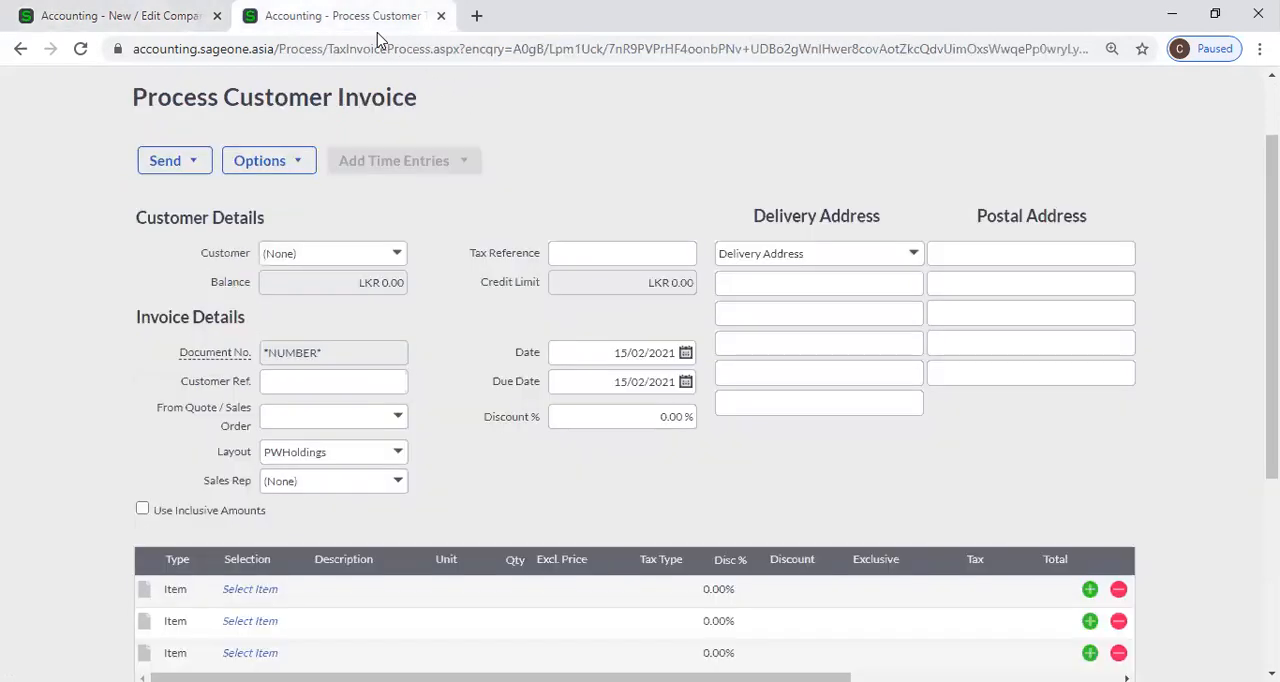
pyautogui.click(316, 381)
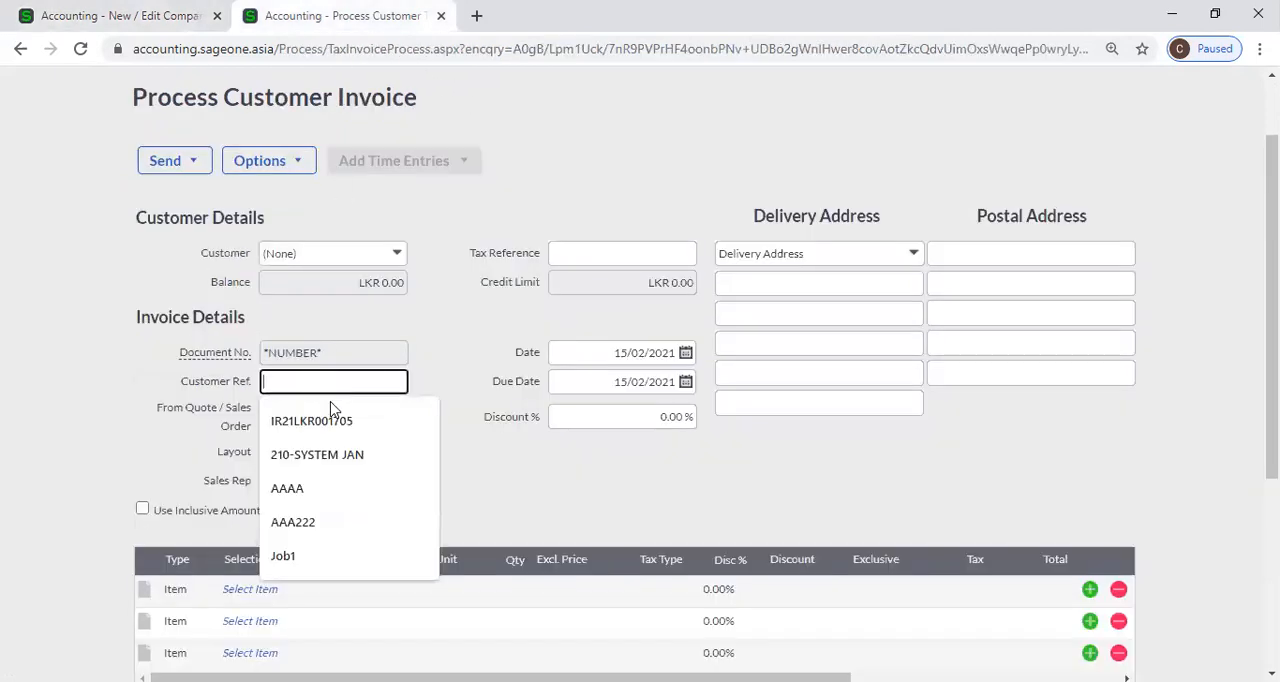
pyautogui.click(340, 423)
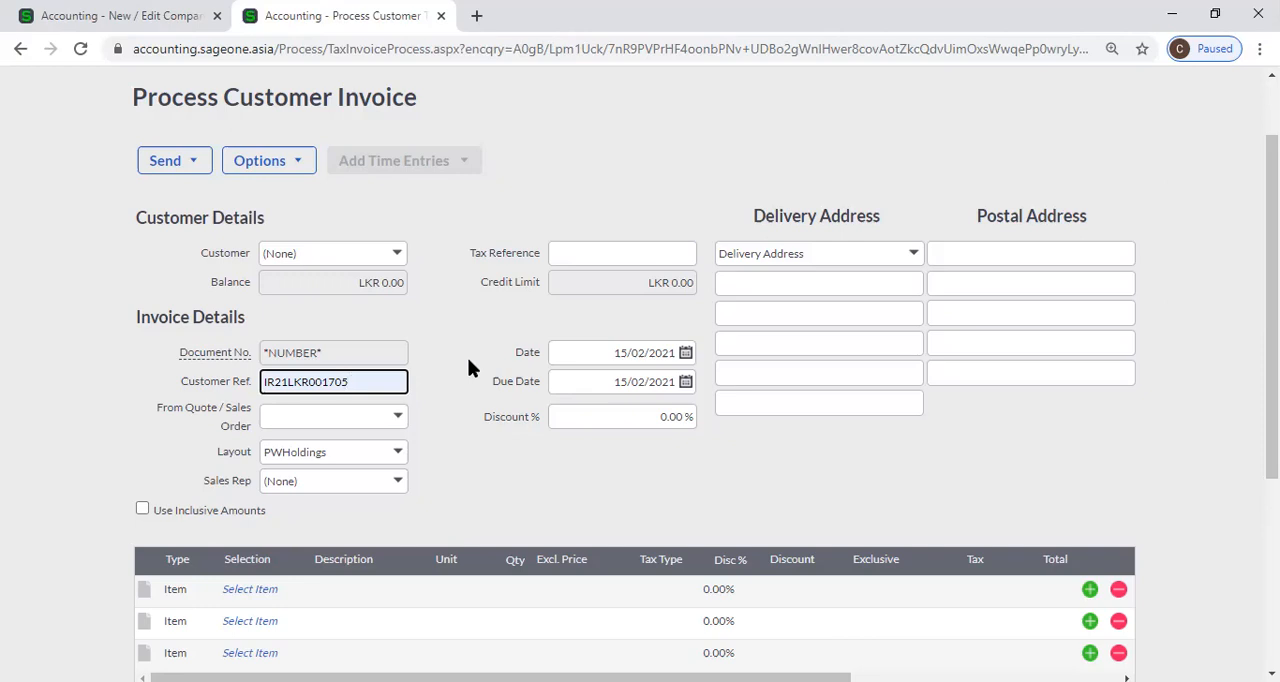
# Check the duplicate Customer Reference warning against the invoice's Customer Ref. field, switching the warning off and back on.
pyautogui.click(176, 15)
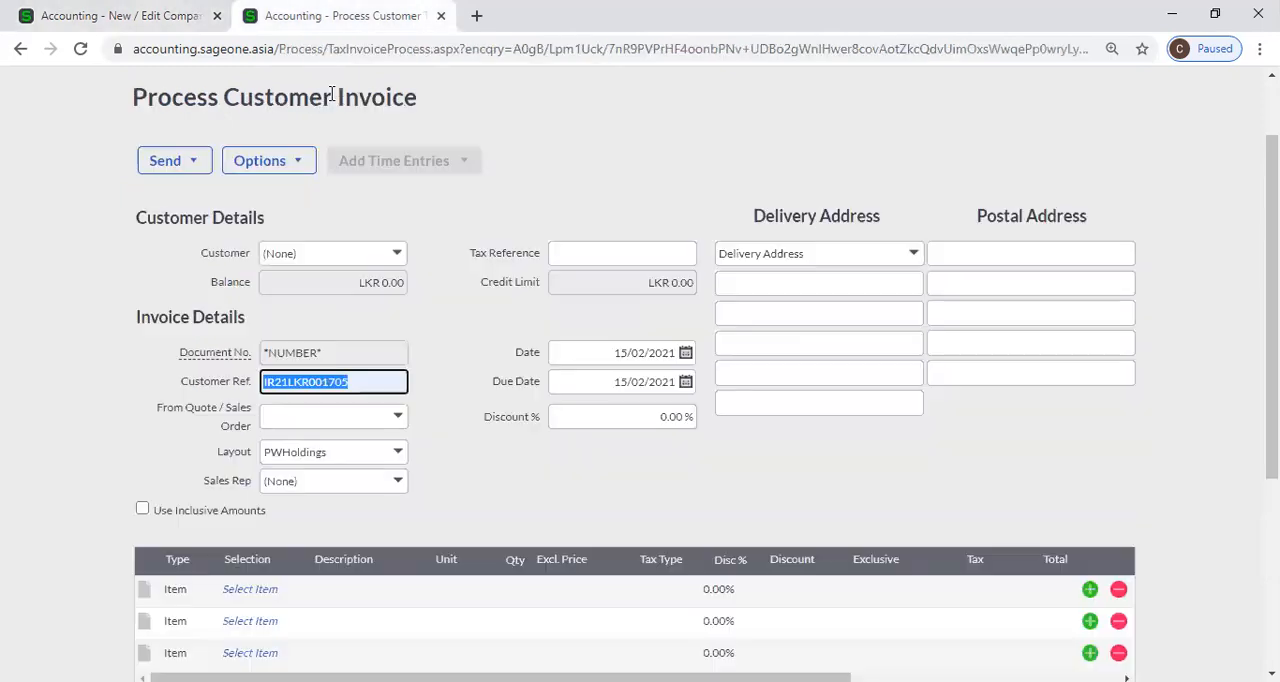
pyautogui.click(330, 16)
pyautogui.click(176, 16)
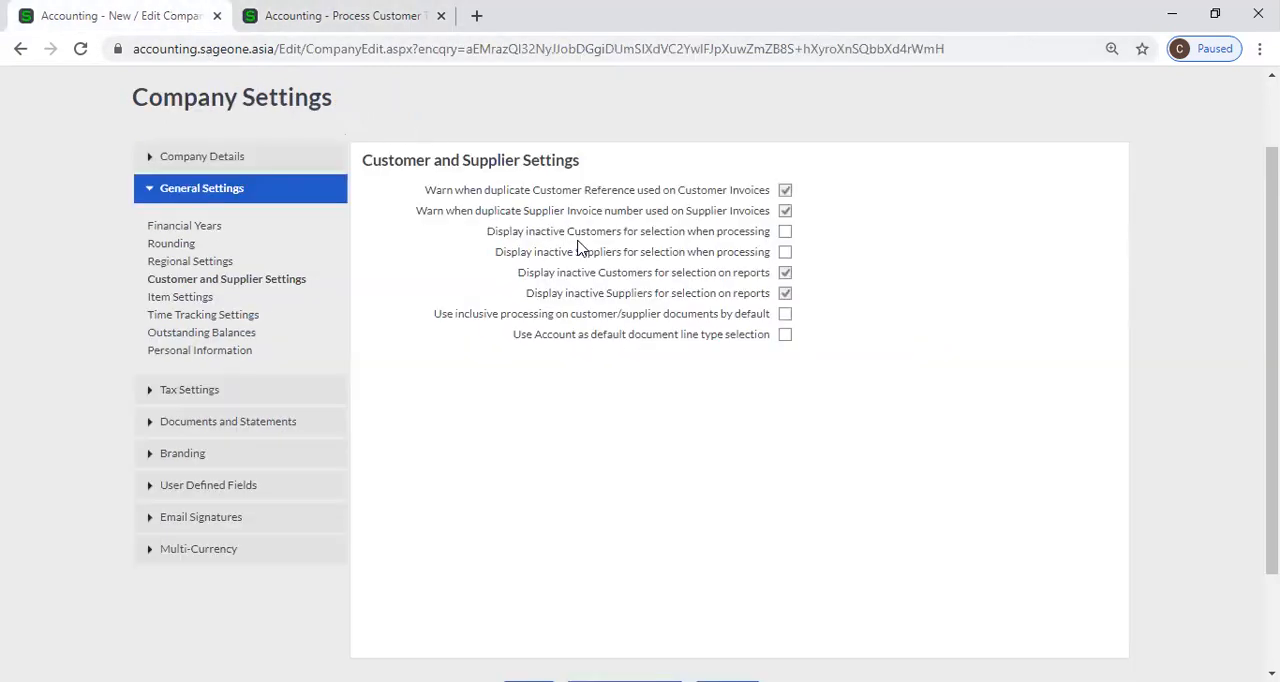
pyautogui.click(786, 191)
pyautogui.click(785, 189)
pyautogui.click(303, 30)
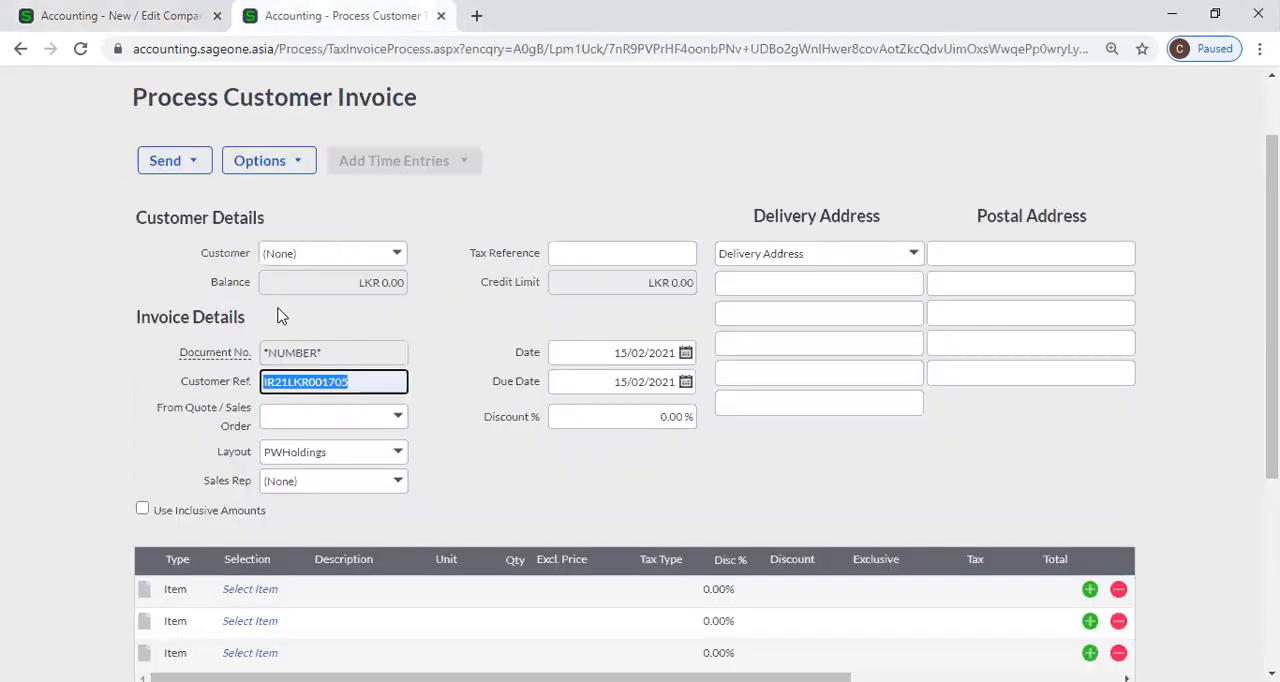
pyautogui.click(86, 12)
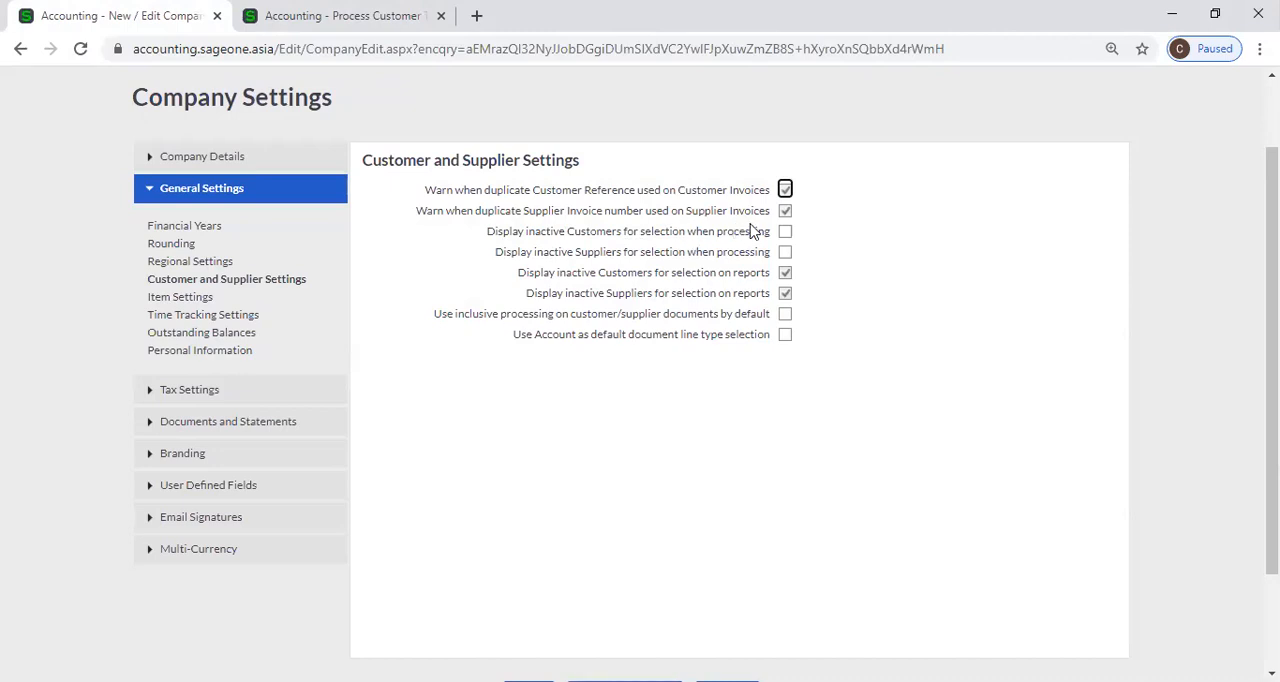
# Duplicate the customer invoice browser tab and return to the original invoice tab.
pyautogui.rightClick(292, 12)
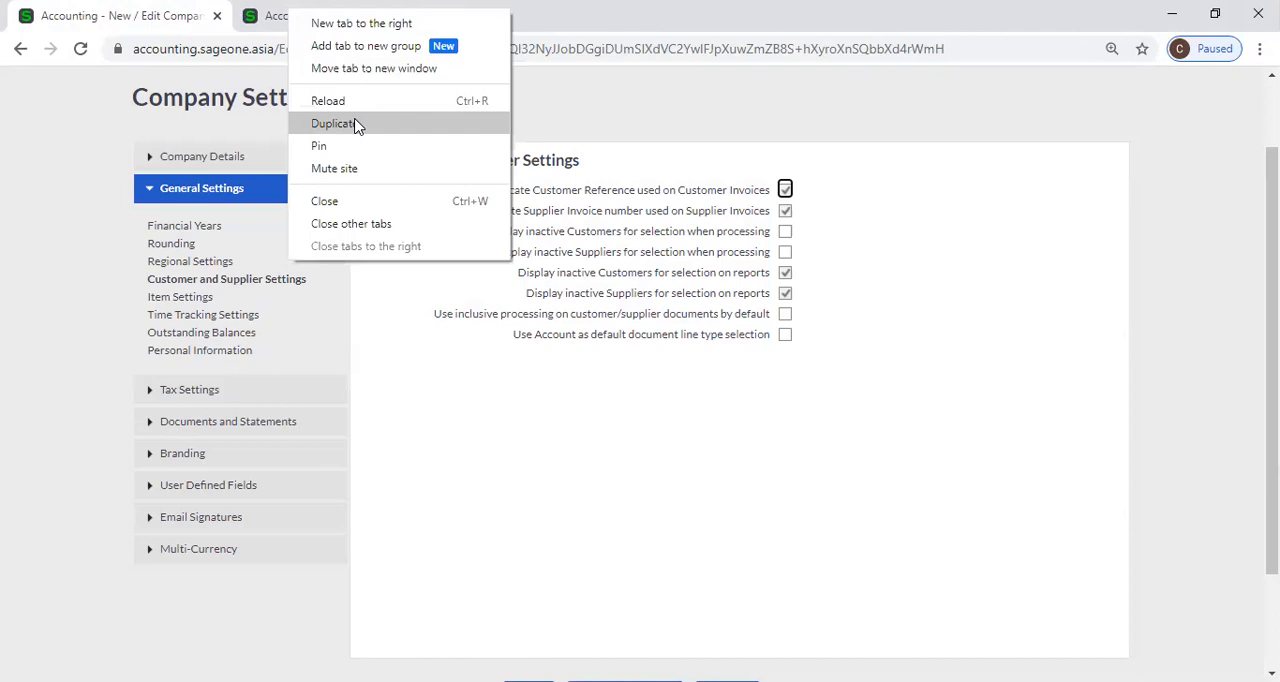
pyautogui.click(357, 124)
pyautogui.click(322, 18)
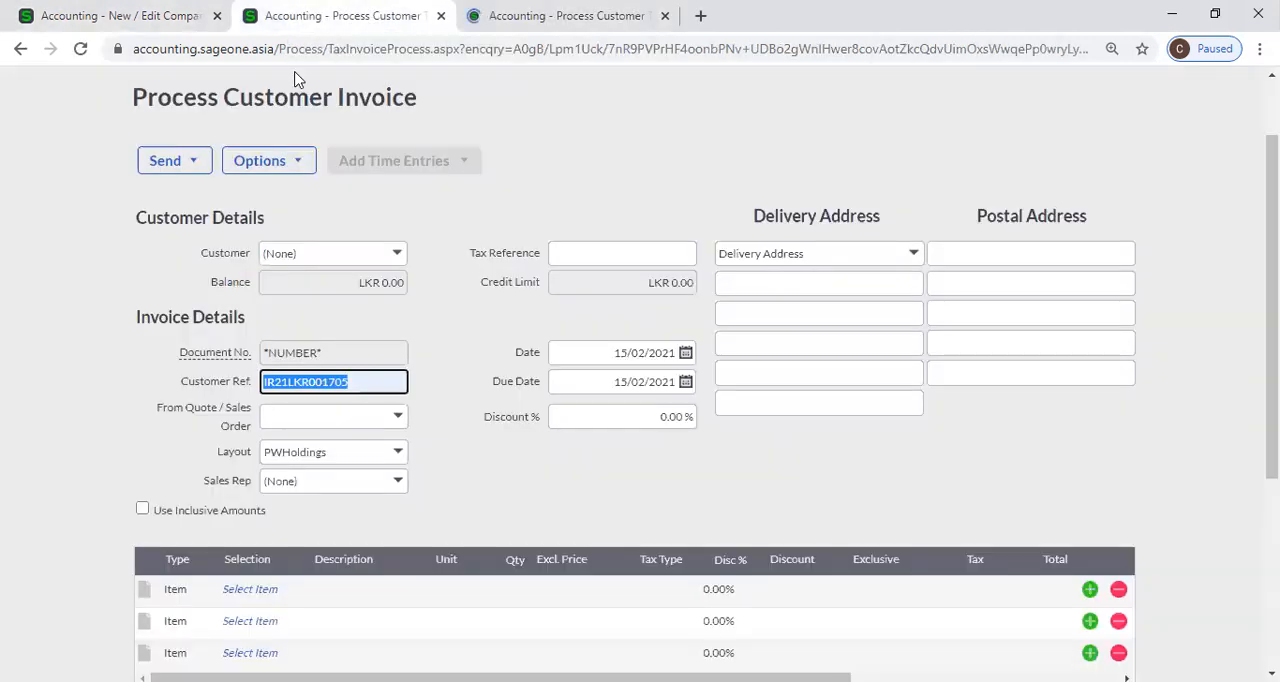
# Start a new supplier invoice from the Supplier Invoices list, leaving the unsaved customer invoice.
pyautogui.scroll(1, 241, 125)
pyautogui.click(284, 125)
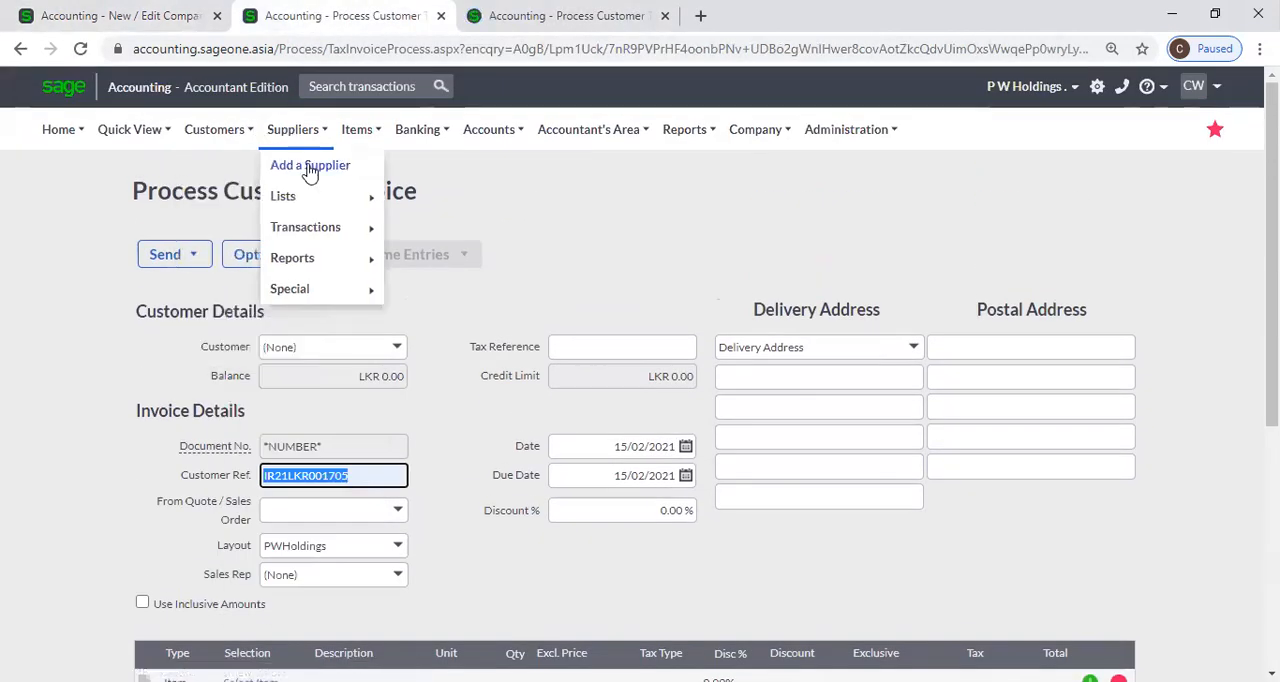
pyautogui.moveTo(314, 228)
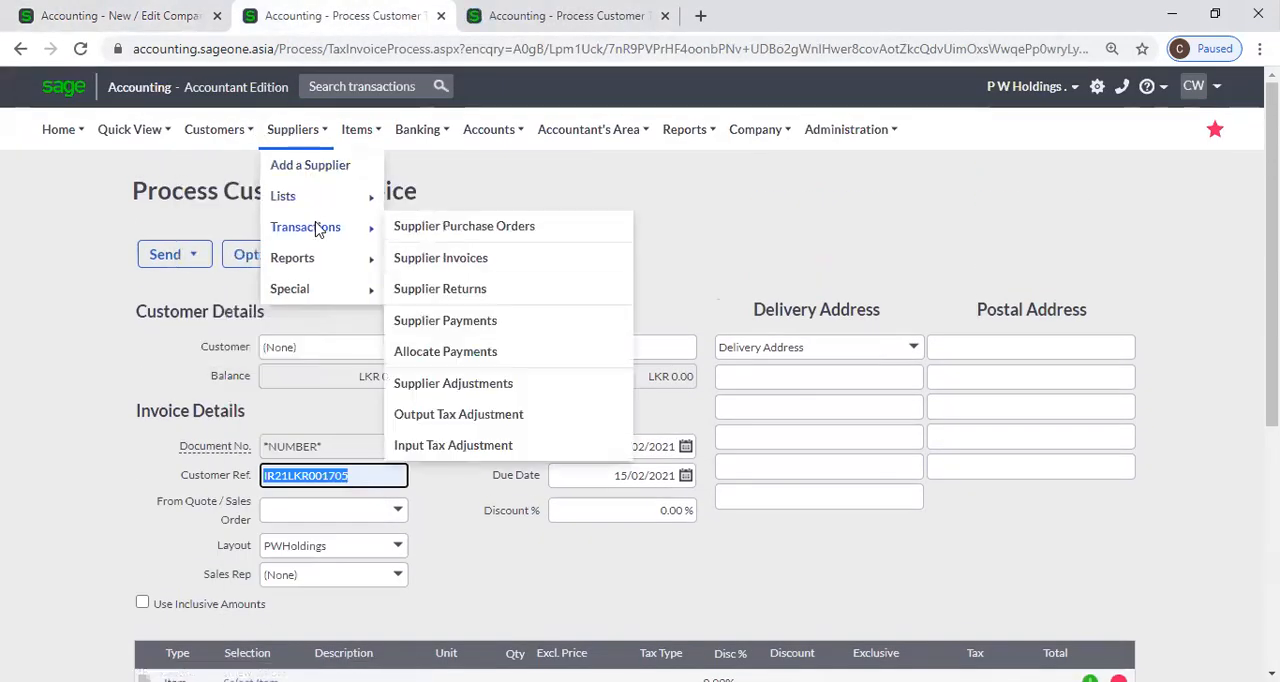
pyautogui.click(452, 262)
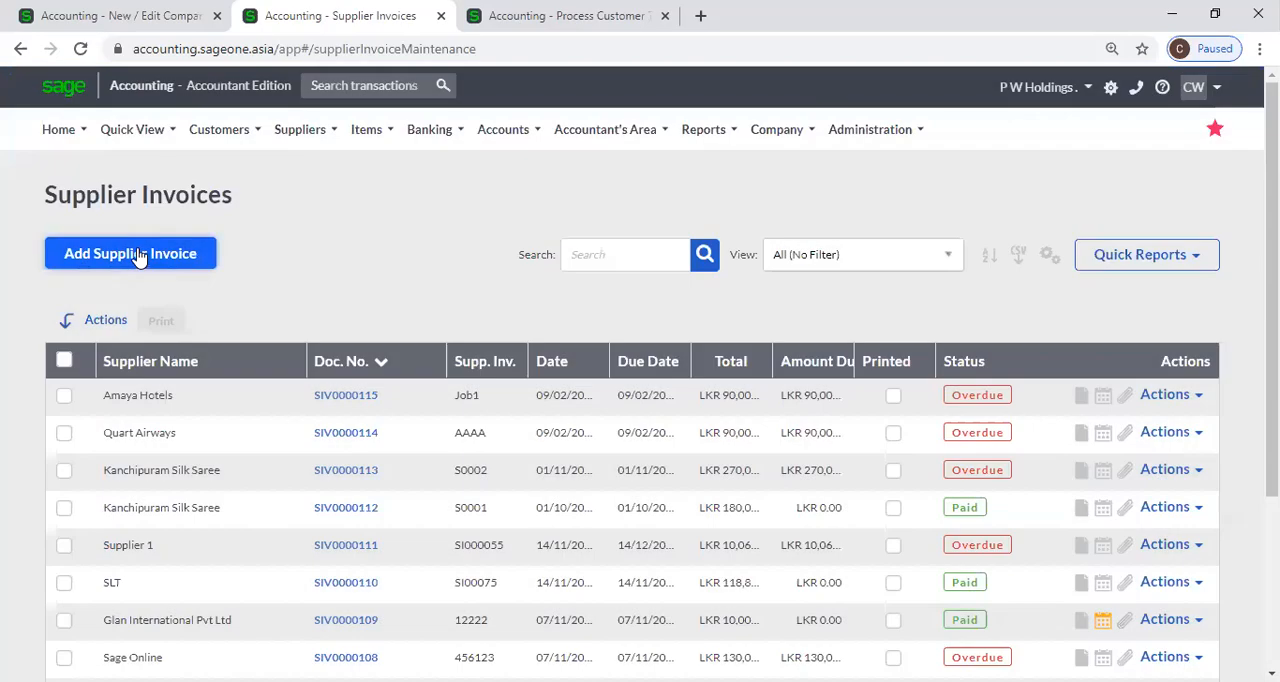
pyautogui.click(138, 257)
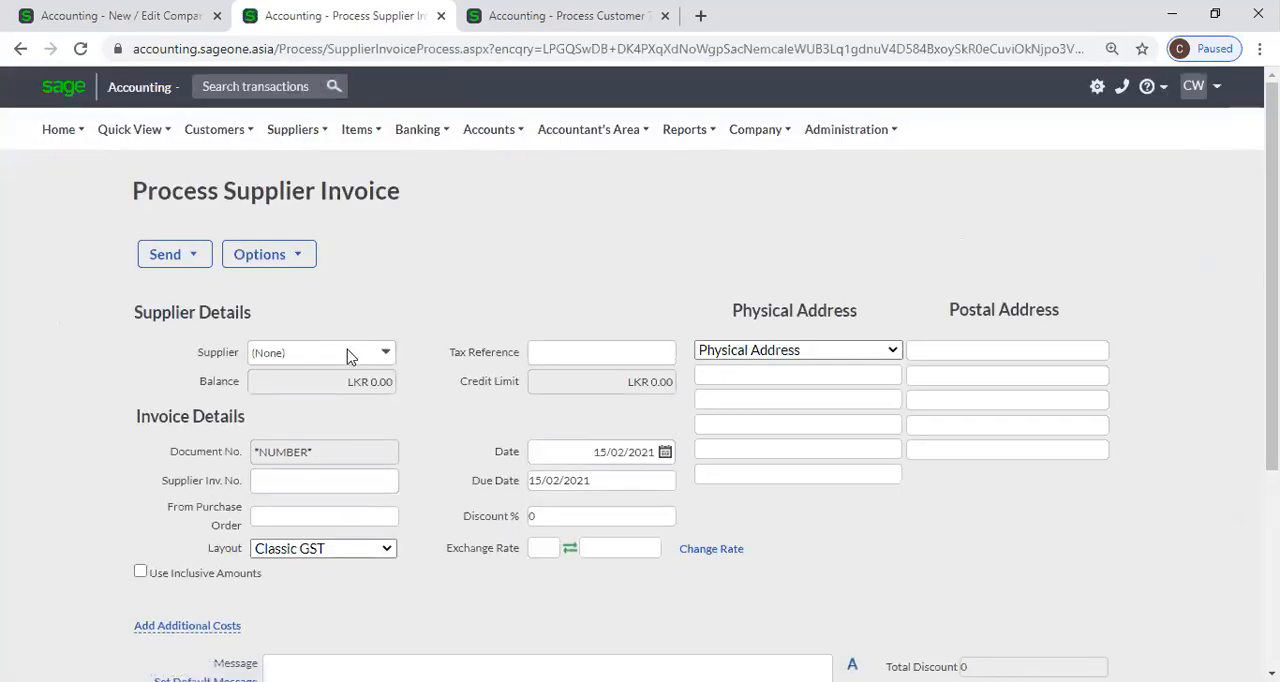
# Compare the Supplier Inv. No. field with the duplicate Supplier Invoice number warning, switching that warning off and back on.
pyautogui.click(365, 480)
pyautogui.click(426, 420)
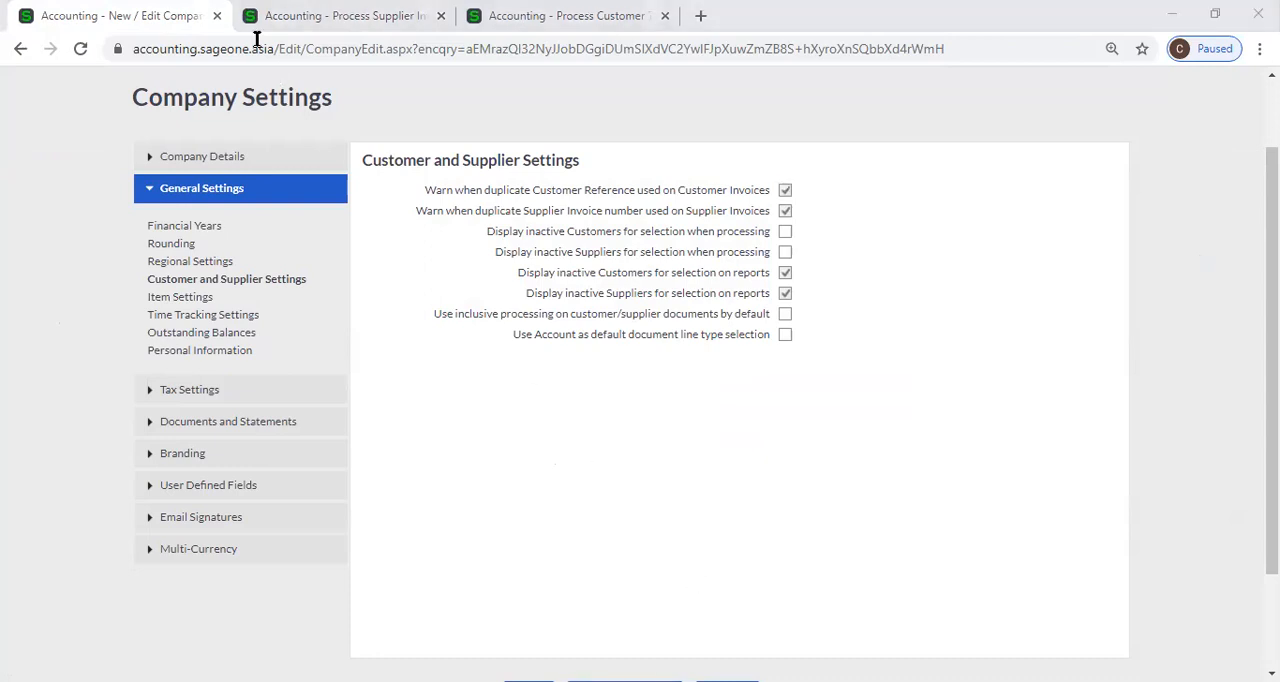
pyautogui.click(390, 16)
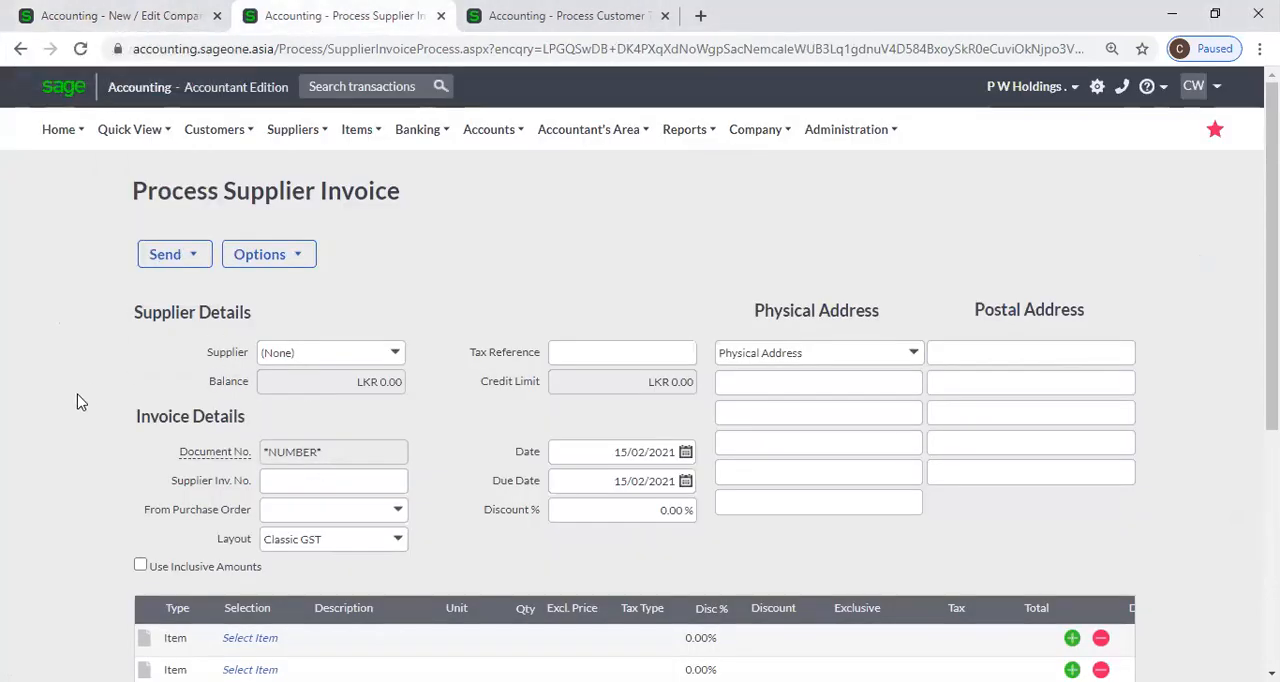
pyautogui.click(130, 13)
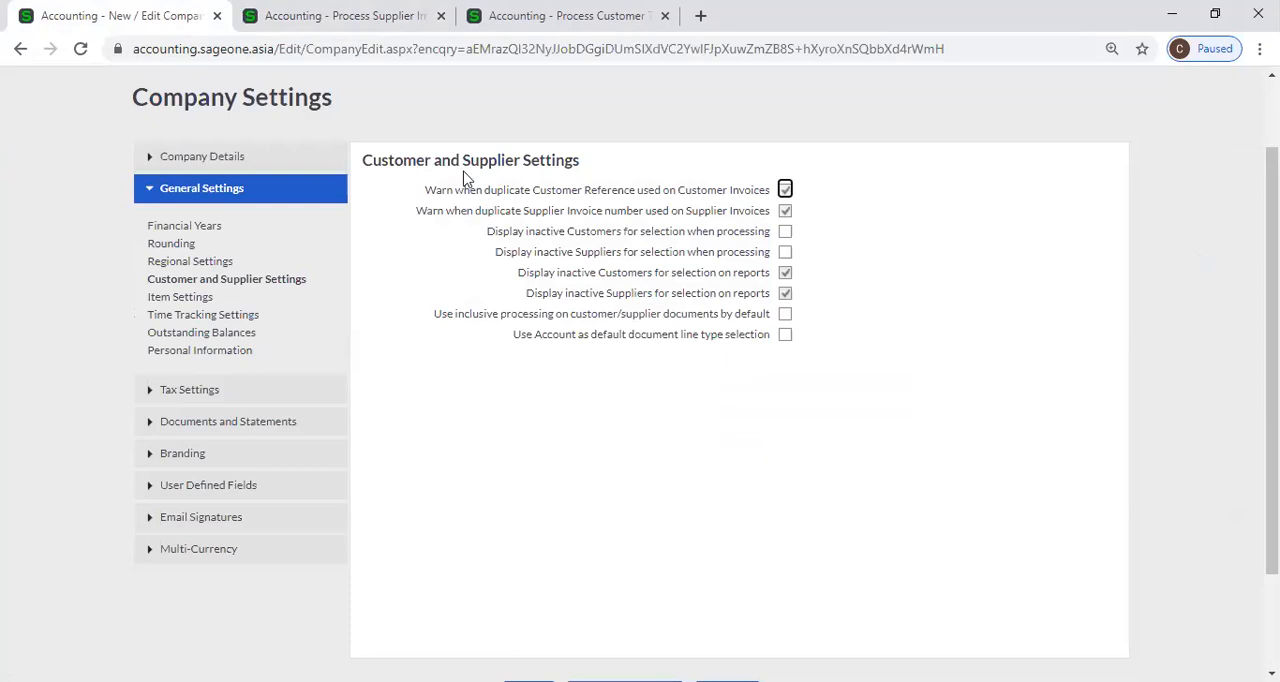
pyautogui.click(786, 213)
pyautogui.click(787, 213)
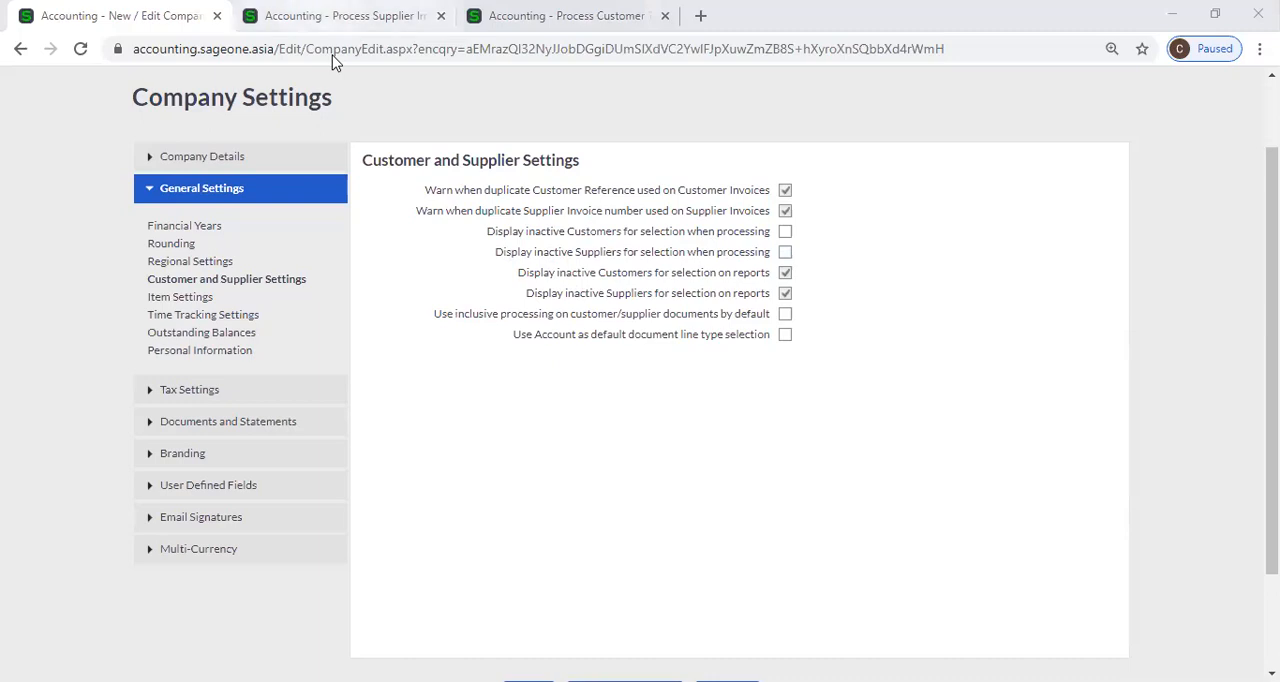
# Open the List of Customers in the supplier invoice's browser tab.
pyautogui.click(344, 16)
pyautogui.moveTo(238, 146)
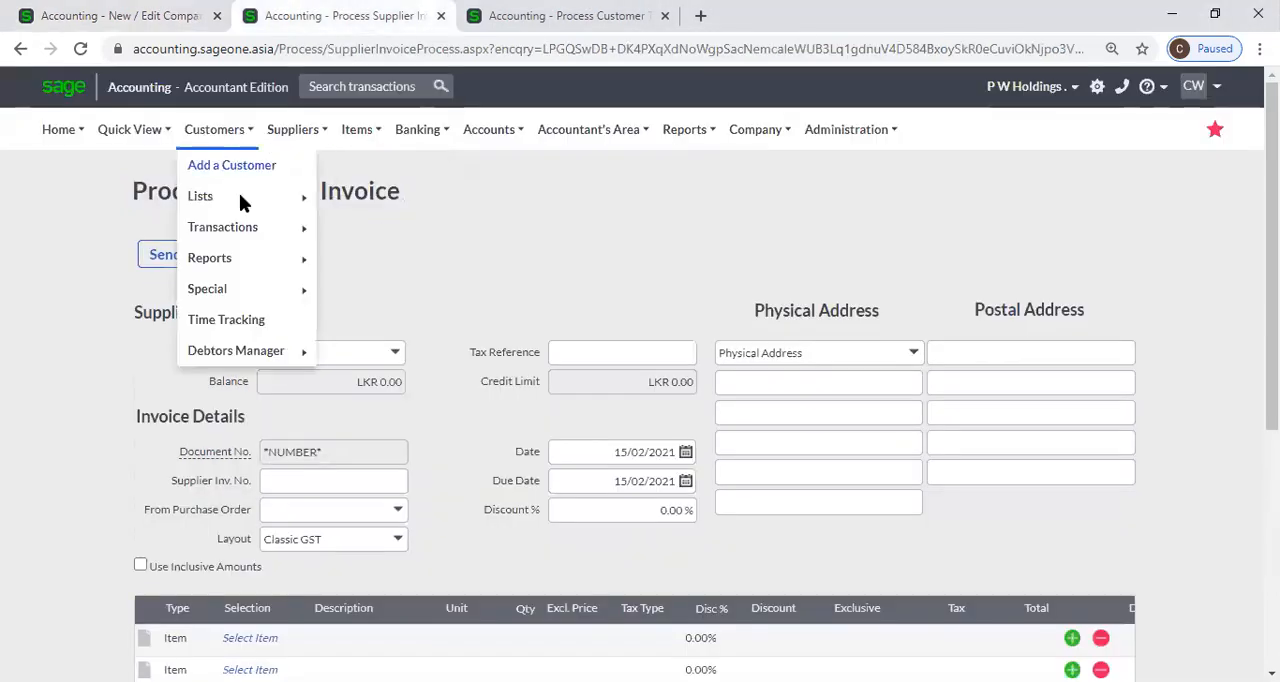
pyautogui.moveTo(266, 205)
pyautogui.click(344, 200)
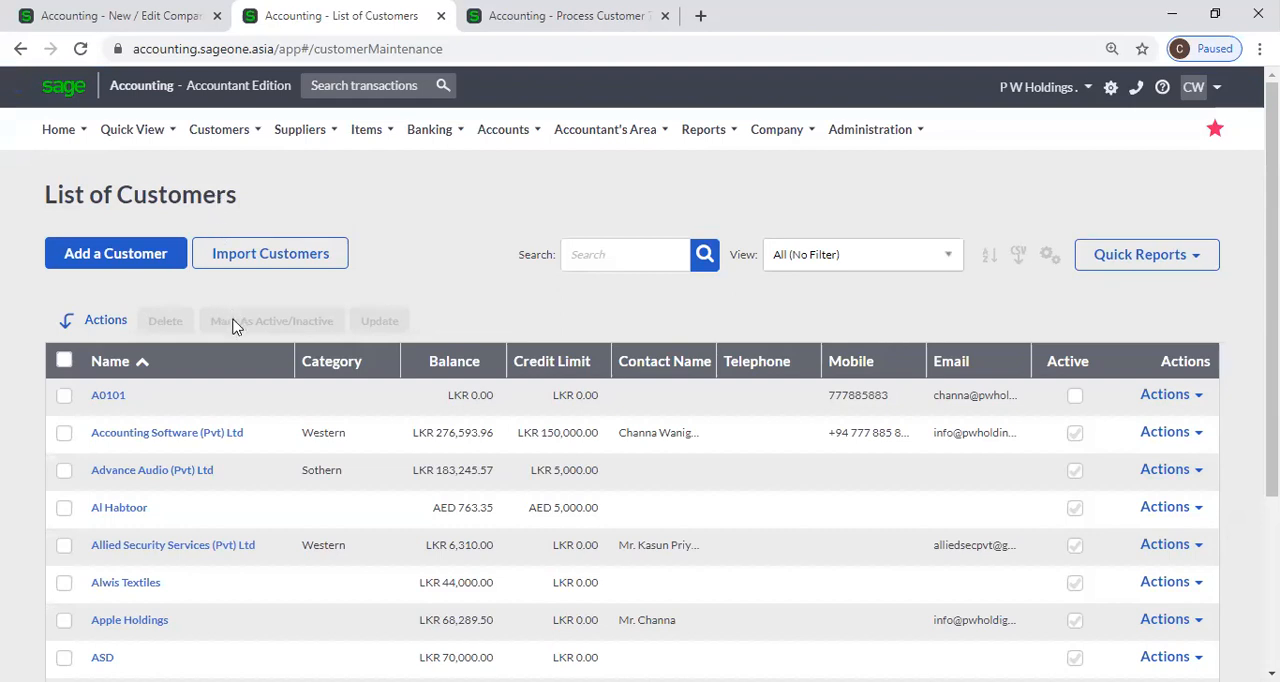
# Open customer A0101 from the List of Customers and toggle its Active option on and back off.
pyautogui.click(110, 398)
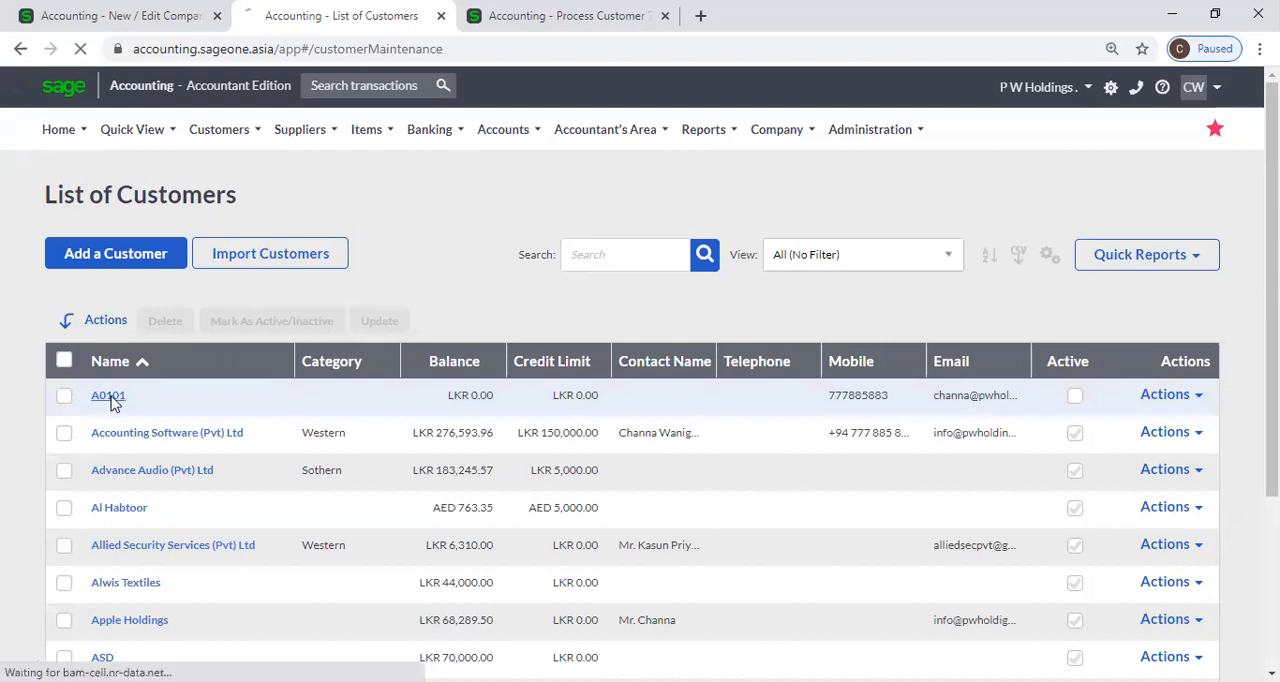
pyautogui.moveTo(225, 130)
pyautogui.moveTo(265, 198)
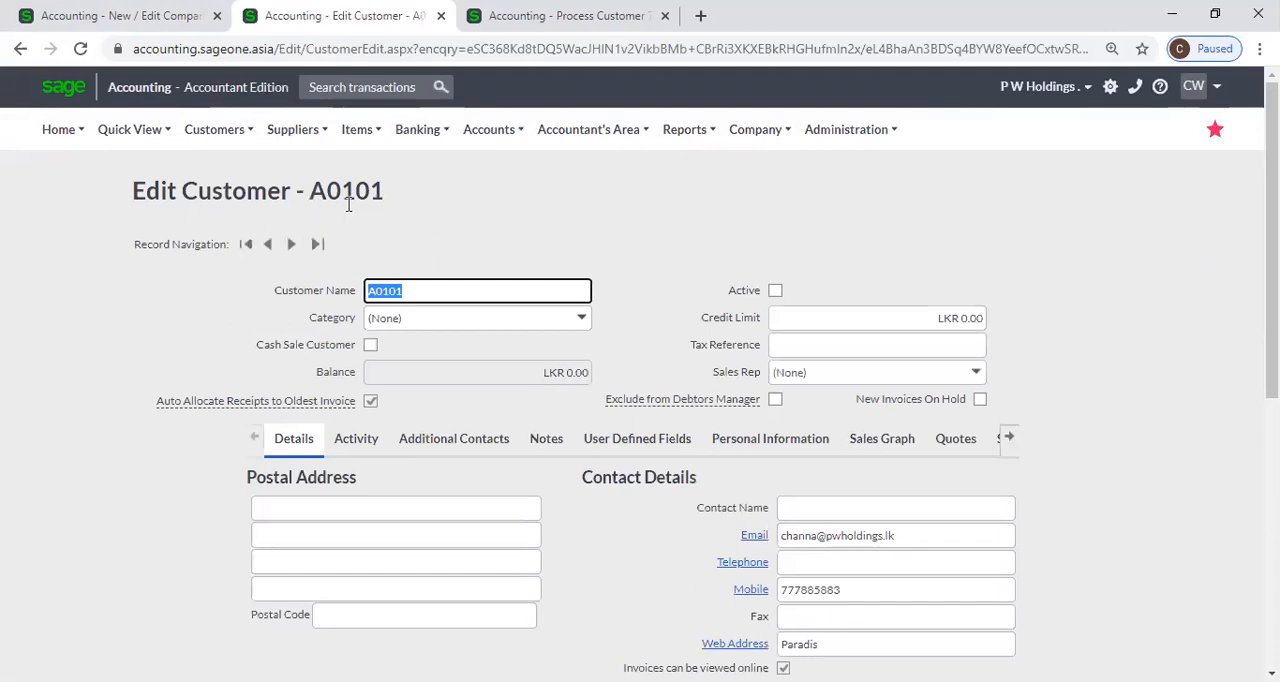
pyautogui.click(776, 292)
pyautogui.click(776, 291)
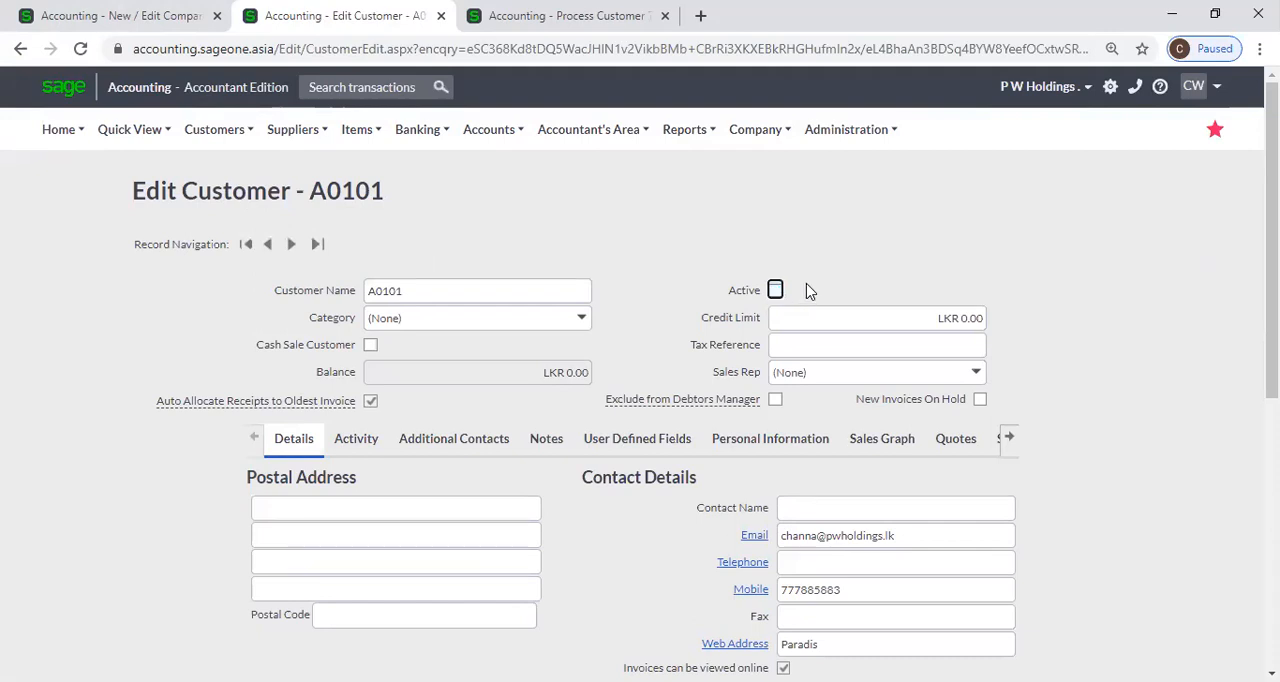
# Compare customer A0101's Active option with the company setting Display inactive Customers for selection when processing.
pyautogui.click(100, 15)
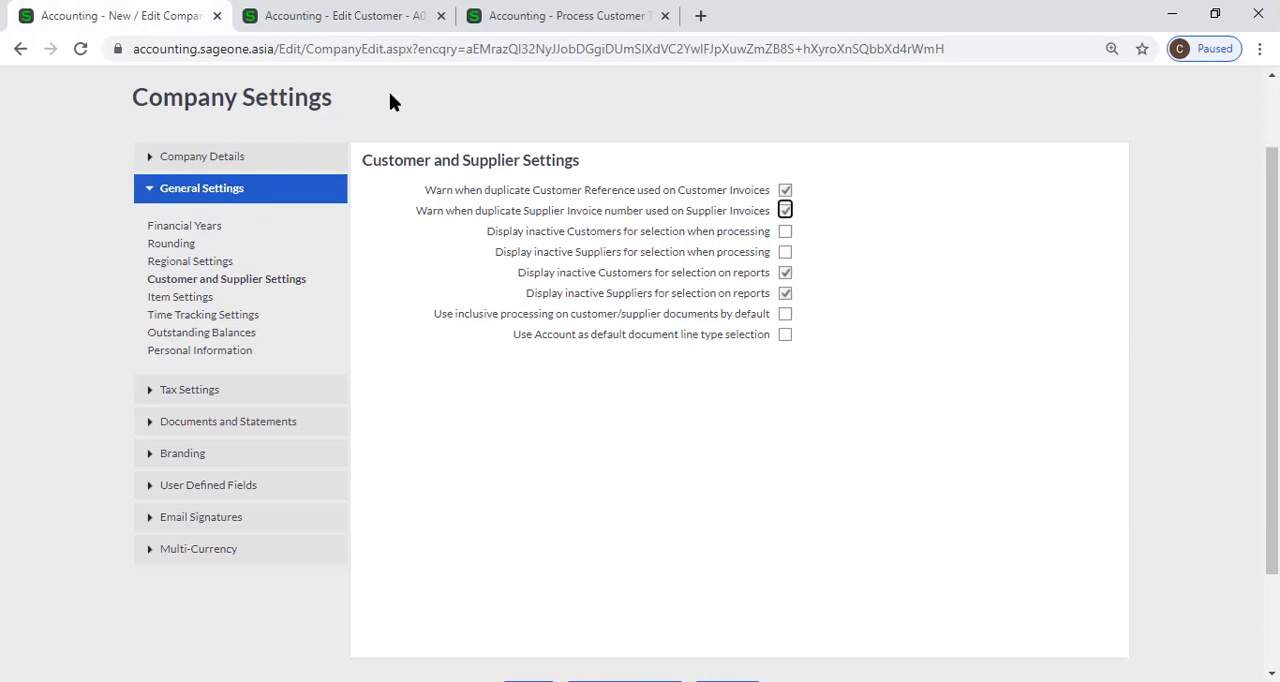
pyautogui.click(372, 18)
pyautogui.click(83, 10)
pyautogui.click(789, 236)
pyautogui.click(394, 28)
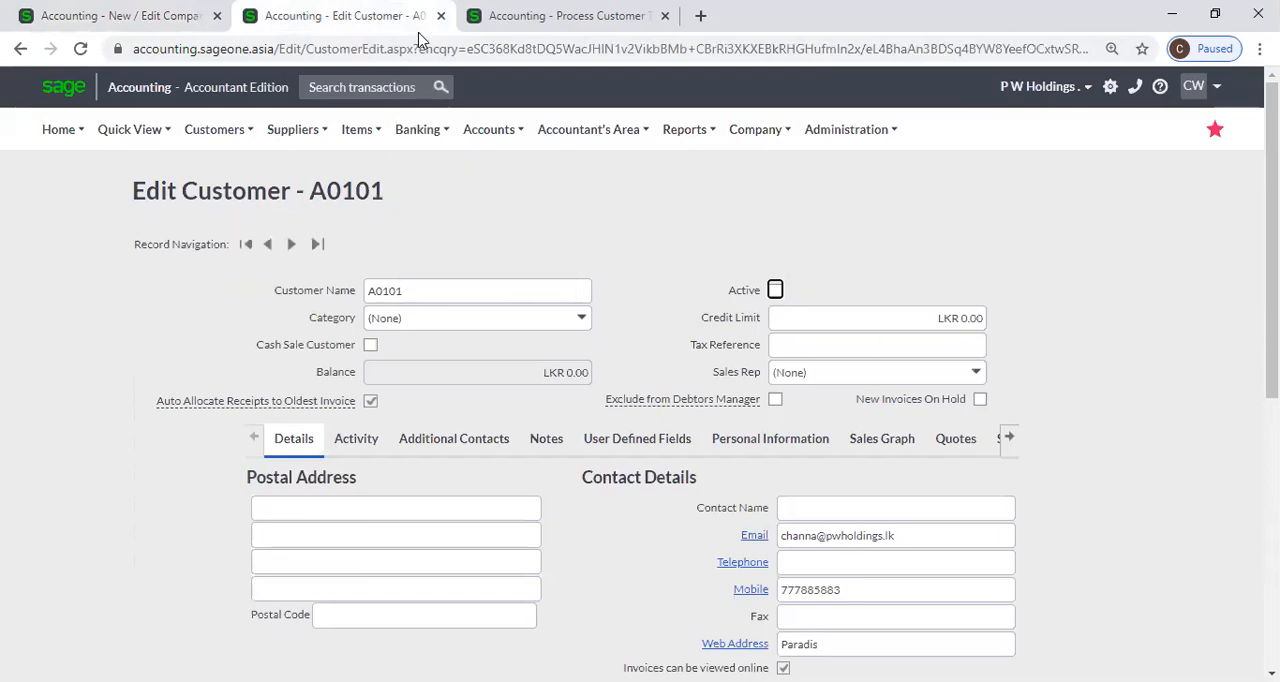
# Start a new customer tax invoice from the Customer Tax Invoices list and display its customer choices.
pyautogui.click(550, 17)
pyautogui.scroll(1, 251, 177)
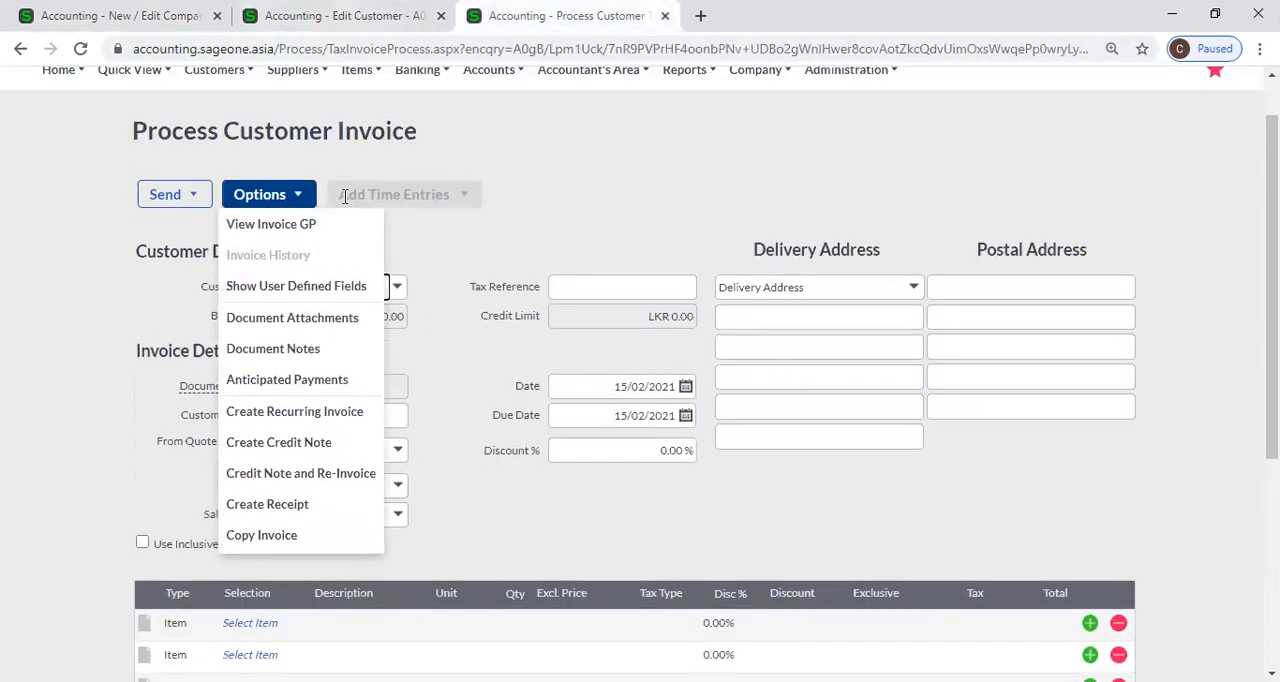
pyautogui.moveTo(231, 145)
pyautogui.moveTo(222, 227)
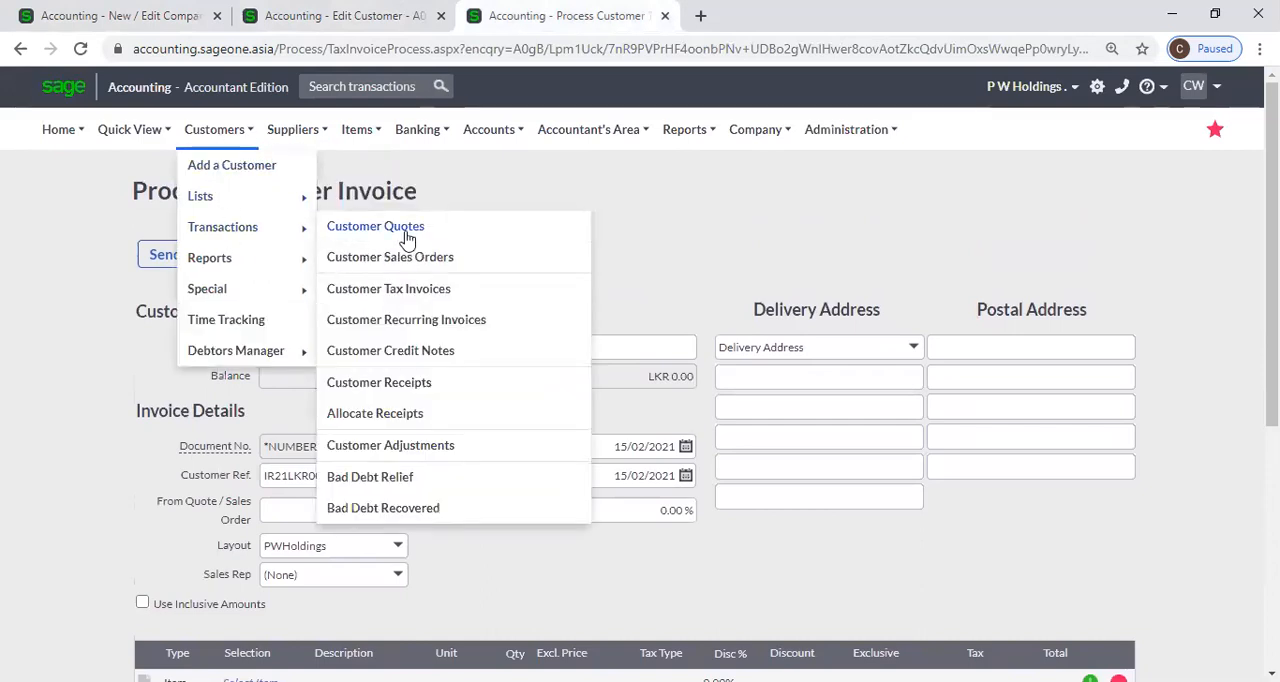
pyautogui.click(443, 293)
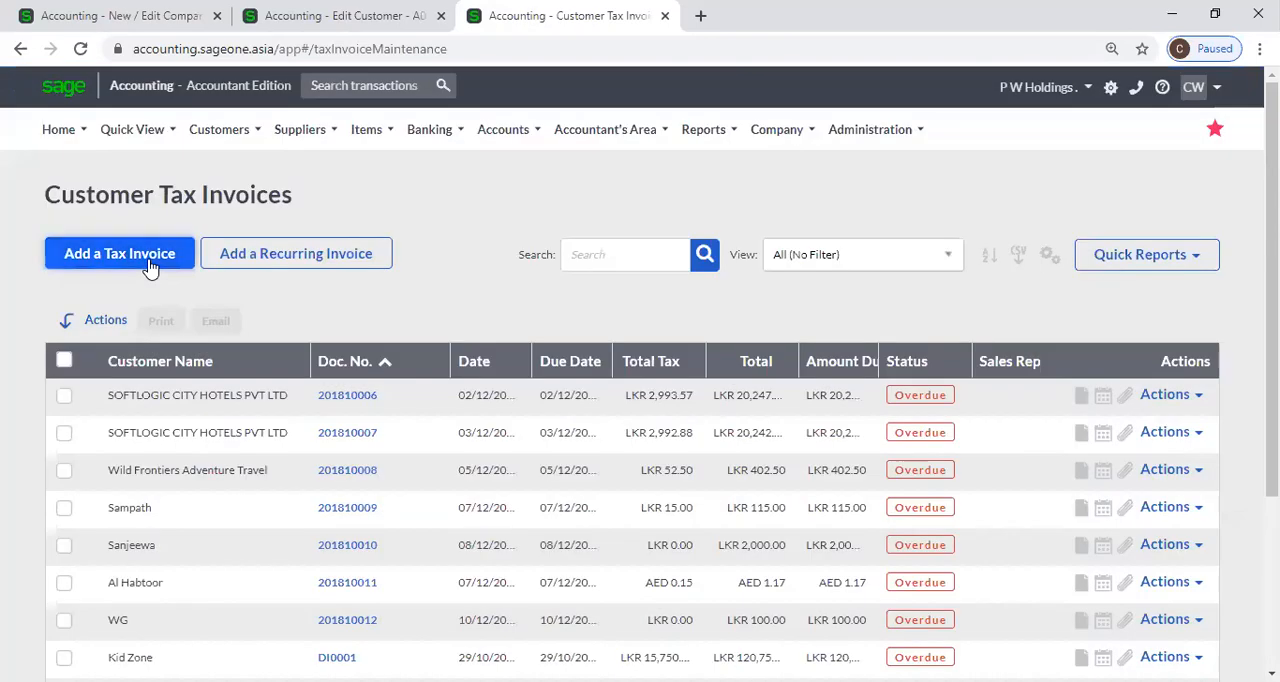
pyautogui.click(148, 264)
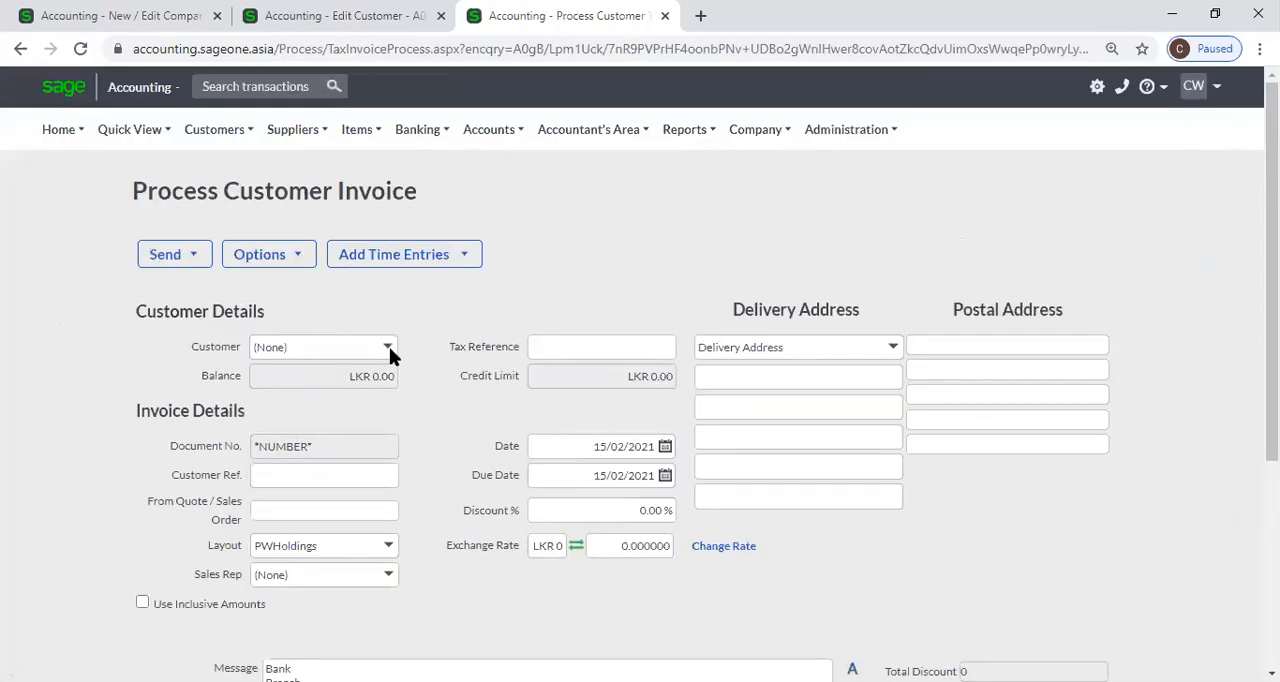
pyautogui.click(388, 347)
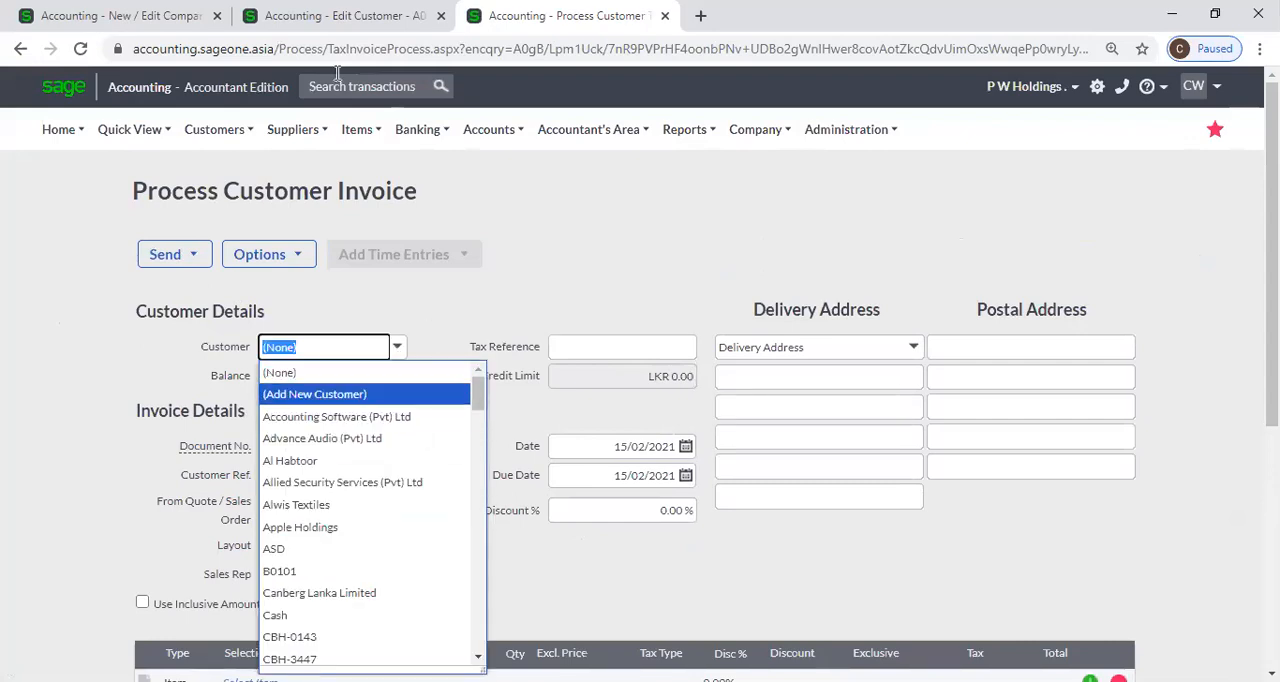
# Check the invoice's customer choices for A0101 against that customer's record and the inactive customers setting for processing.
pyautogui.click(346, 18)
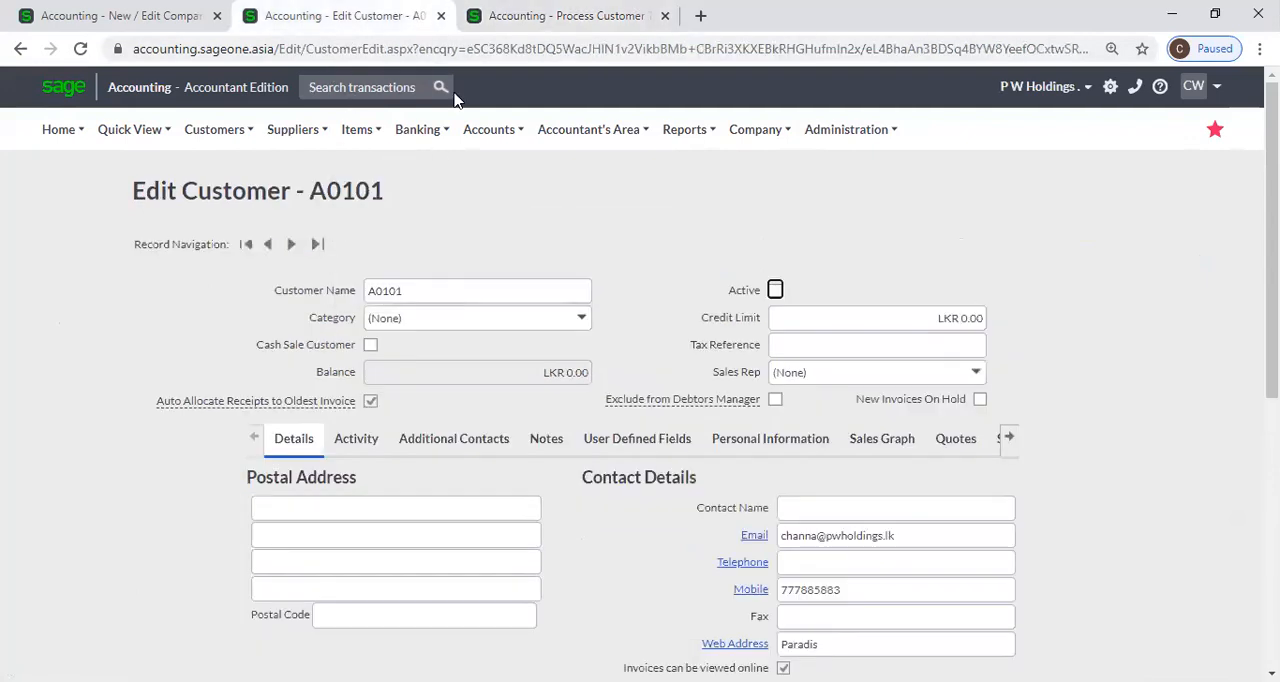
pyautogui.click(500, 16)
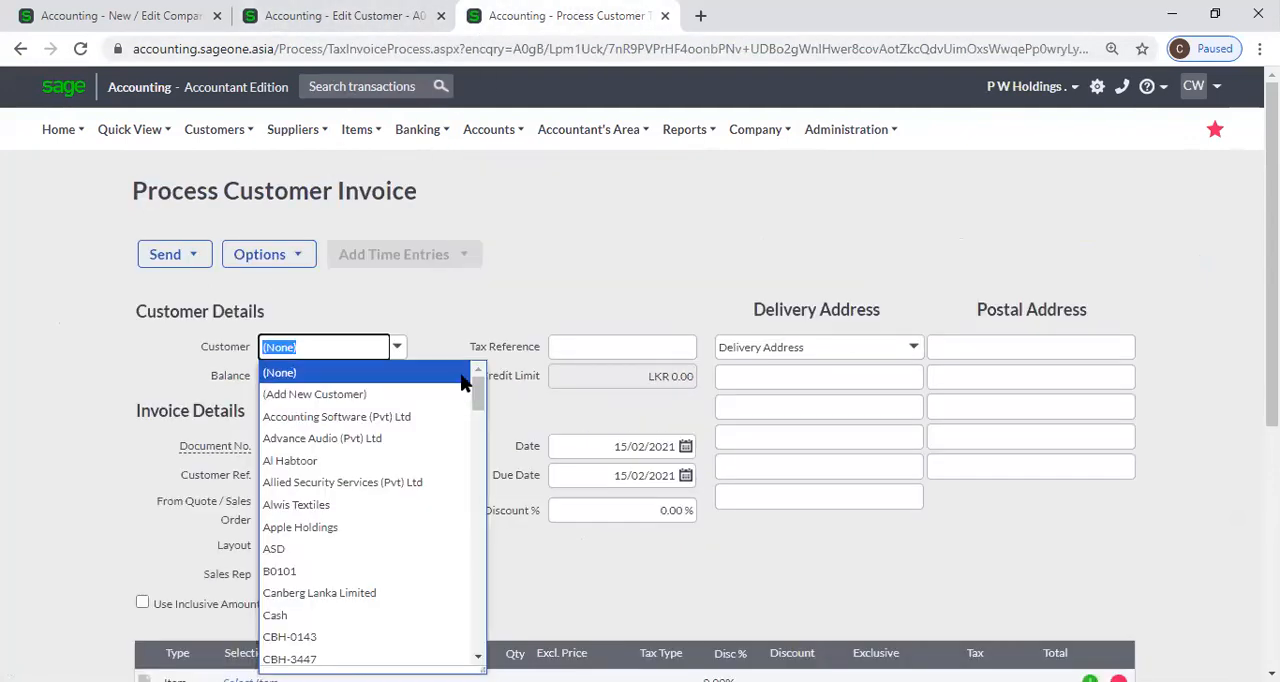
pyautogui.click(93, 18)
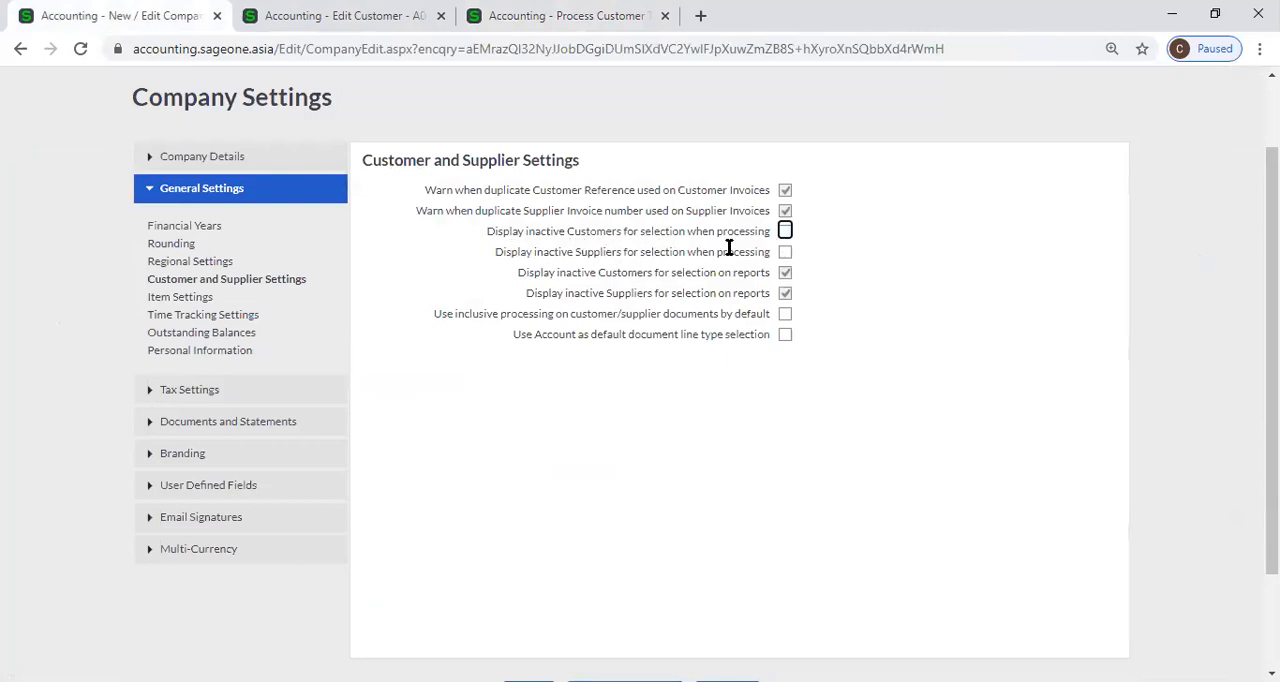
pyautogui.click(540, 15)
pyautogui.moveTo(420, 129)
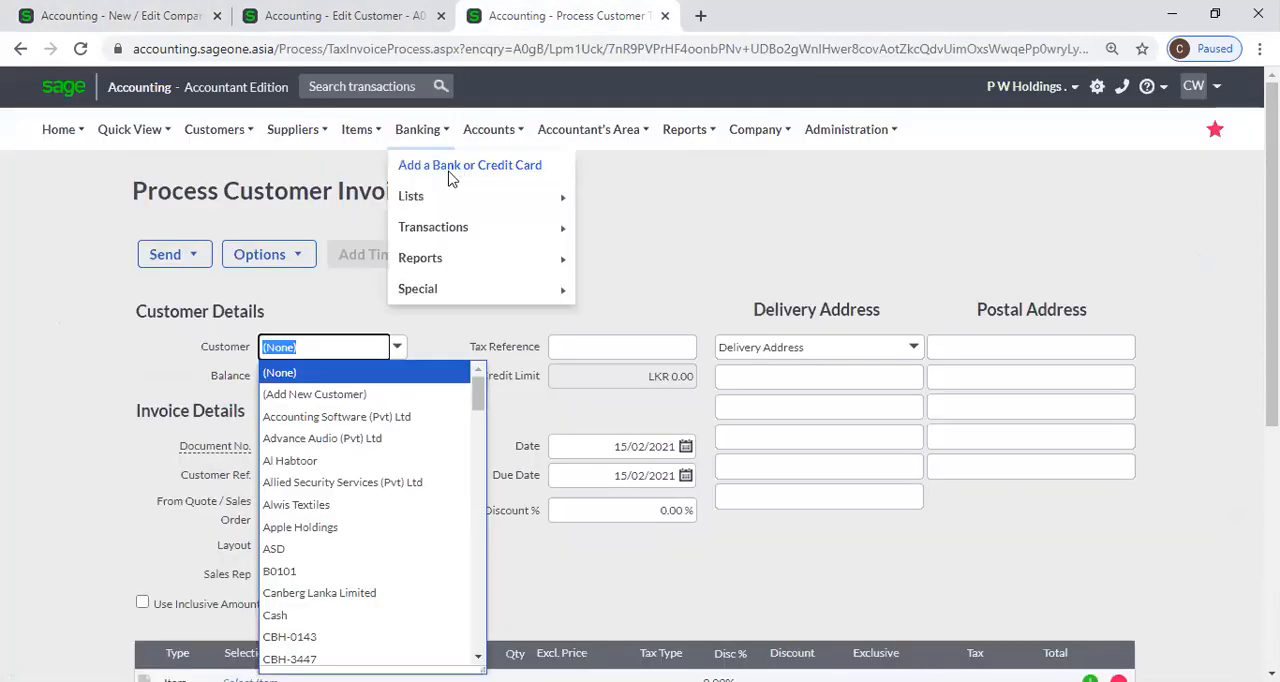
pyautogui.click(295, 16)
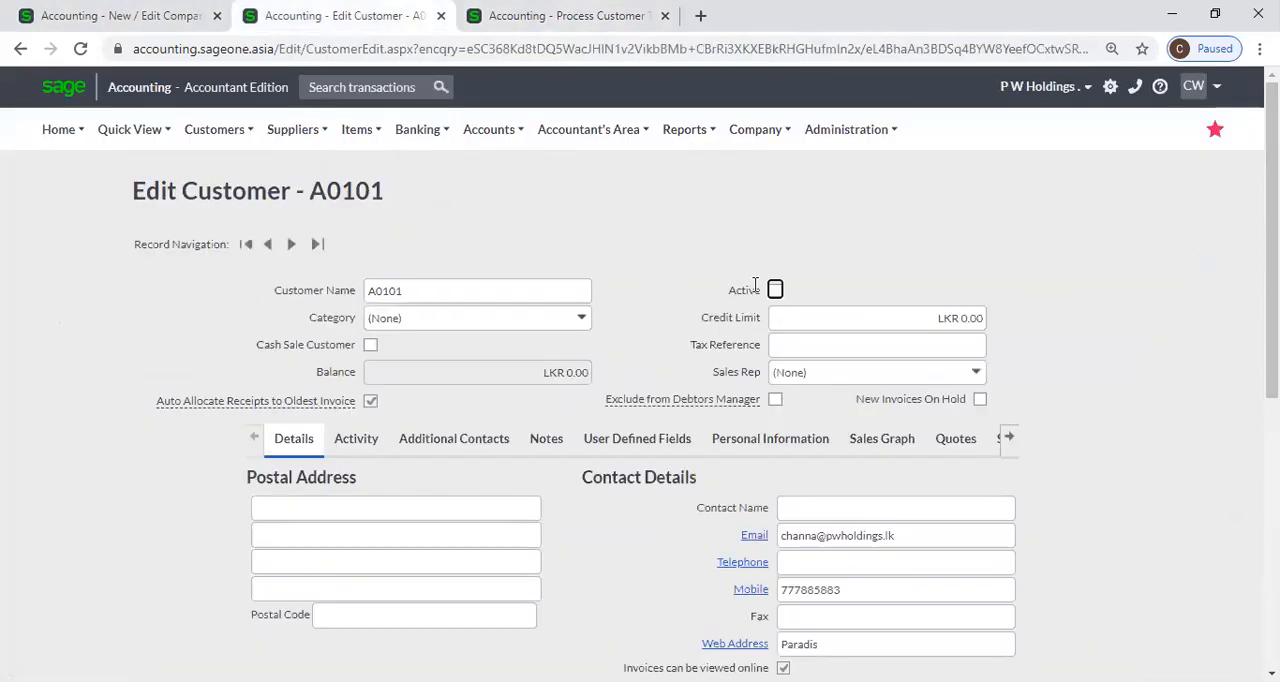
pyautogui.click(472, 16)
pyautogui.moveTo(490, 129)
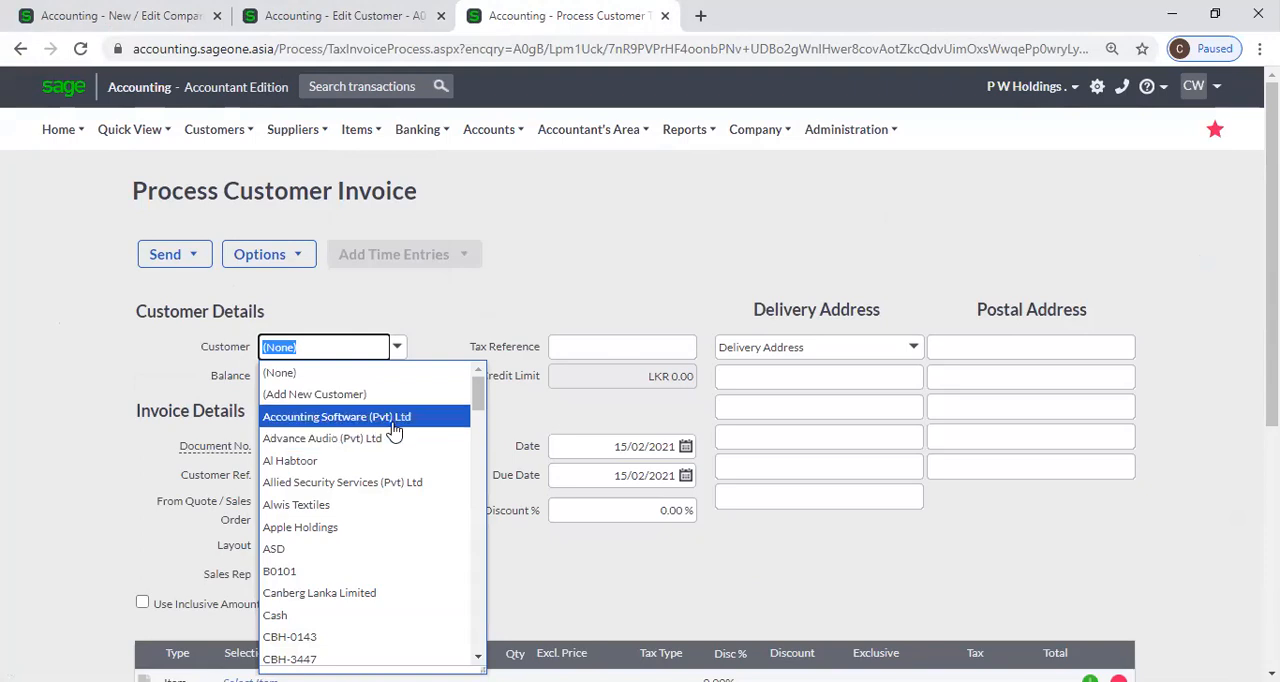
pyautogui.click(105, 12)
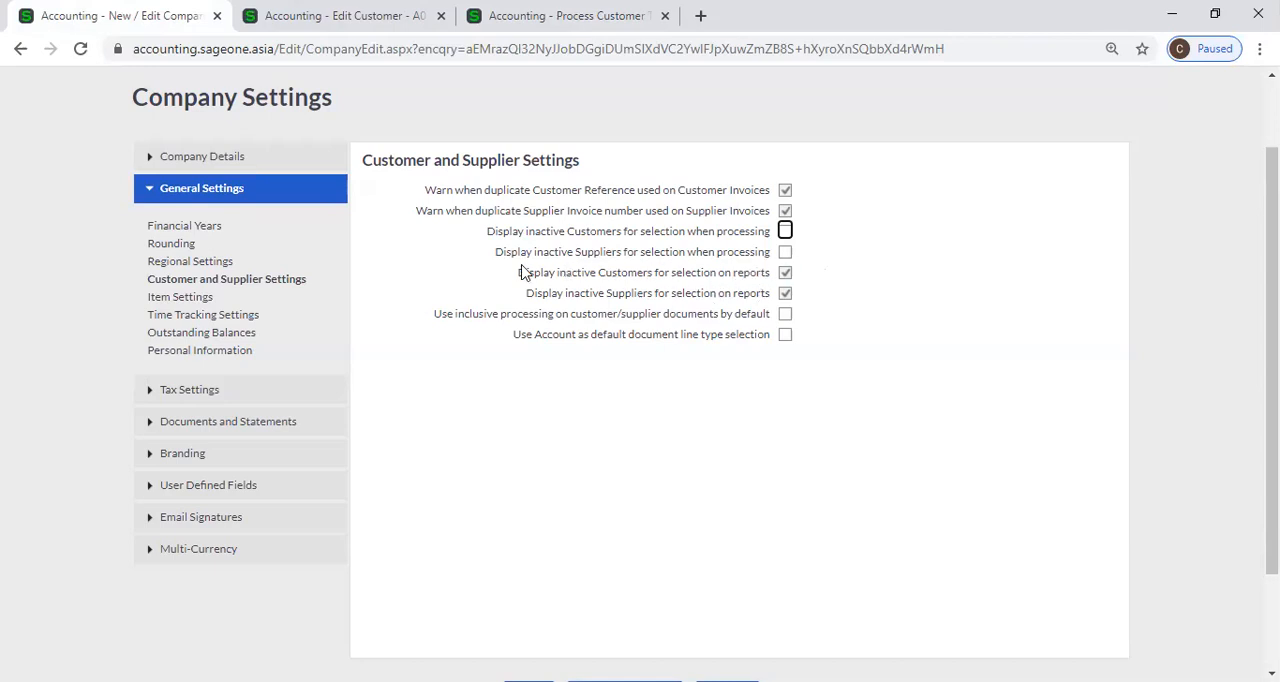
# Open the List of Suppliers in the browser tab showing customer A0101.
pyautogui.click(340, 15)
pyautogui.moveTo(295, 137)
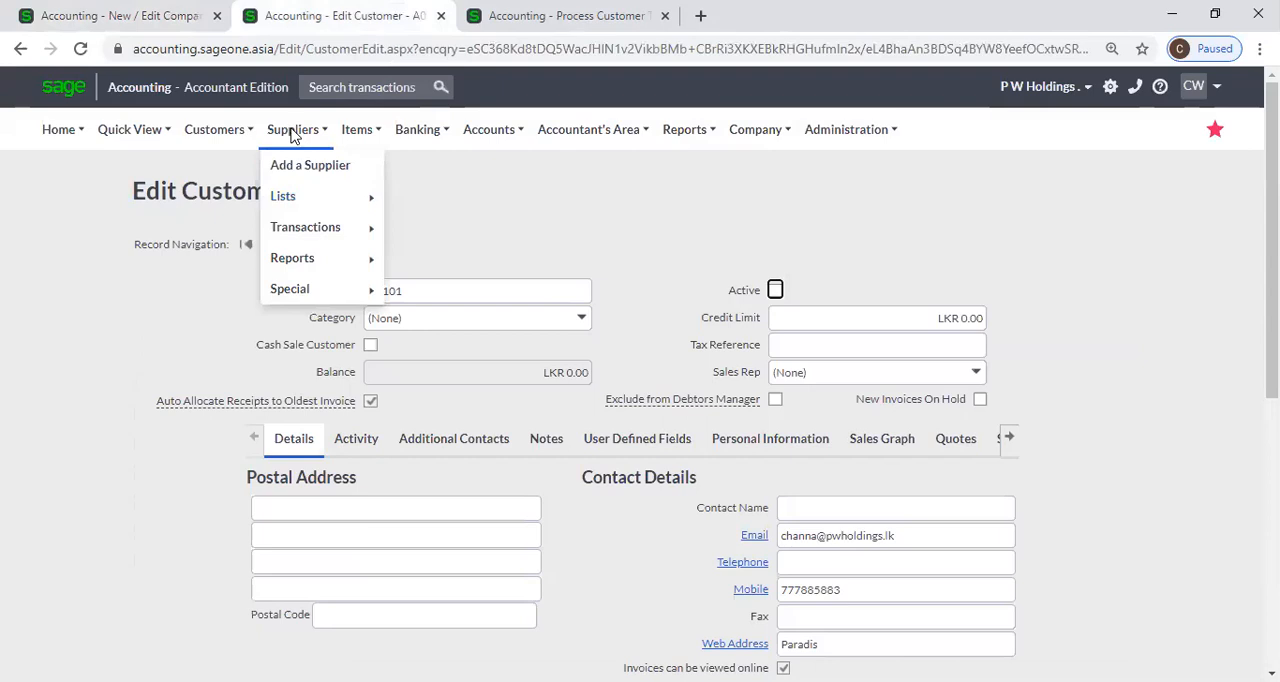
pyautogui.moveTo(287, 203)
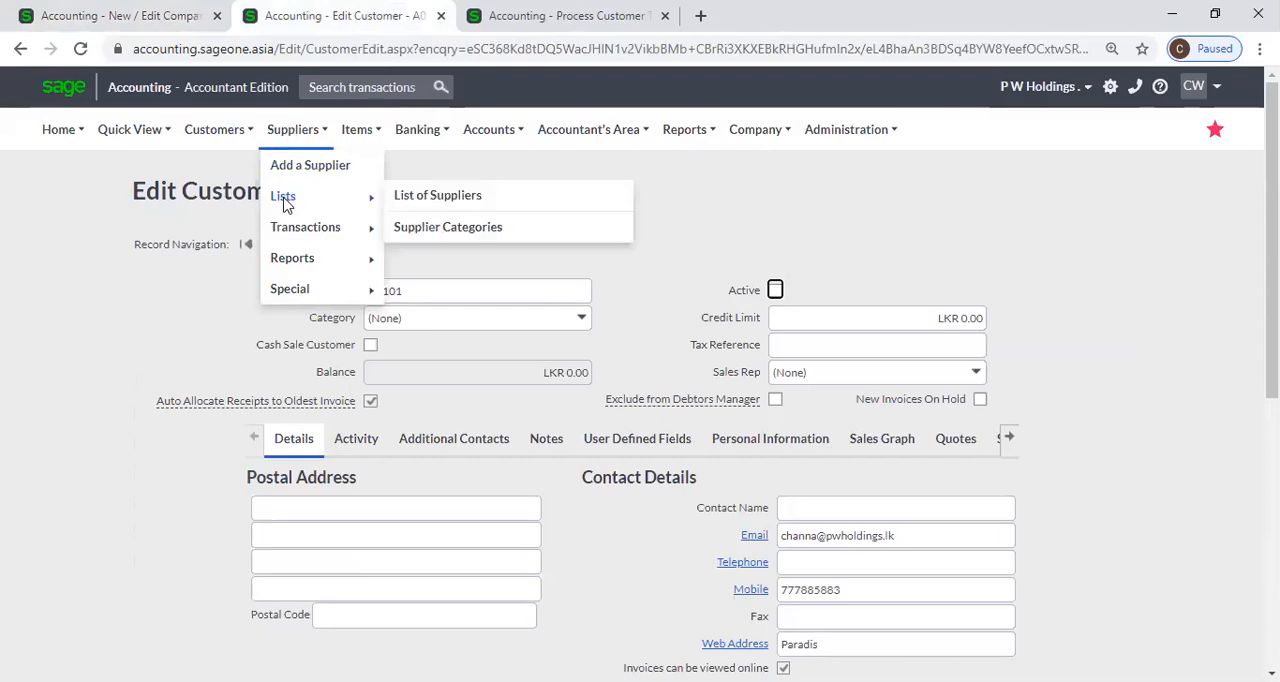
pyautogui.moveTo(312, 230)
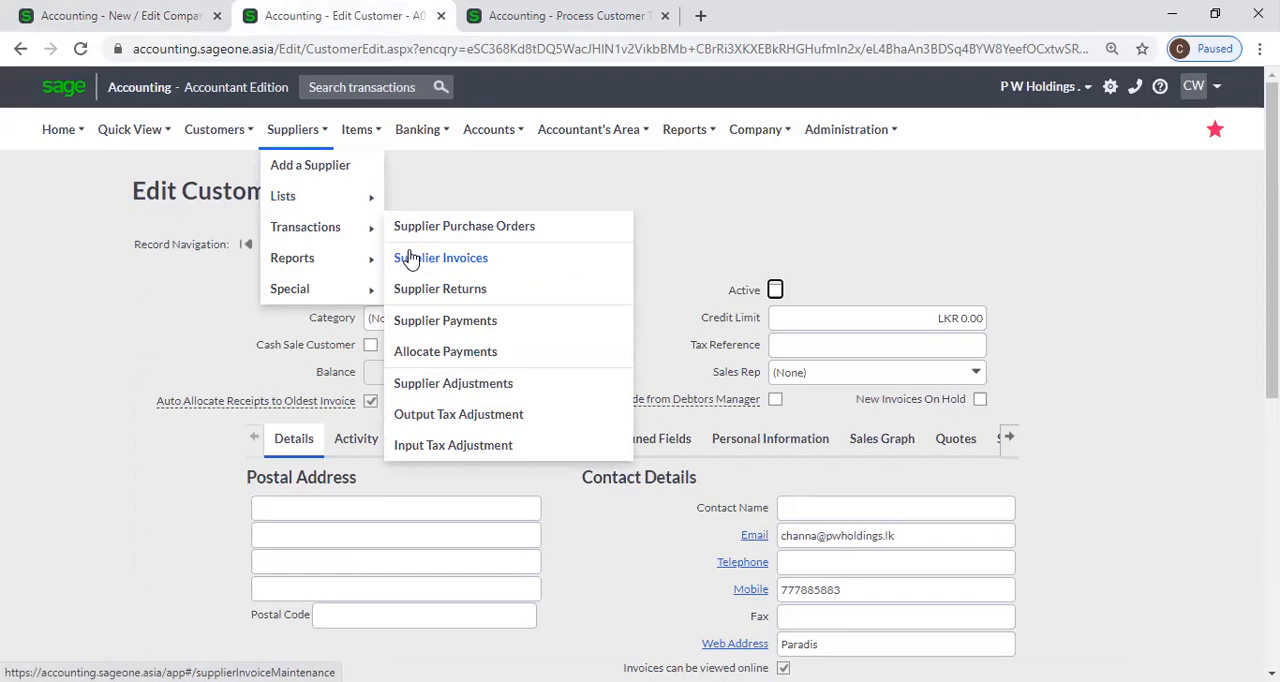
pyautogui.click(427, 200)
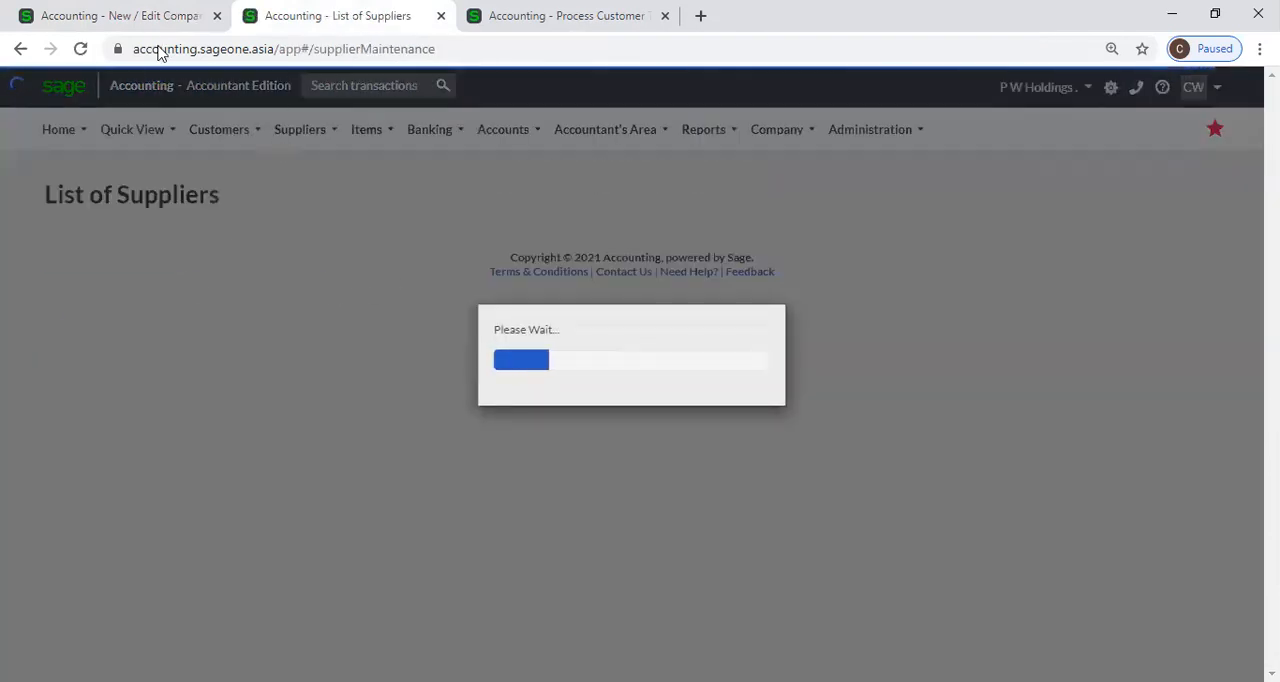
# Review the Display inactive Suppliers for selection when processing setting alongside the List of Suppliers.
pyautogui.click(120, 16)
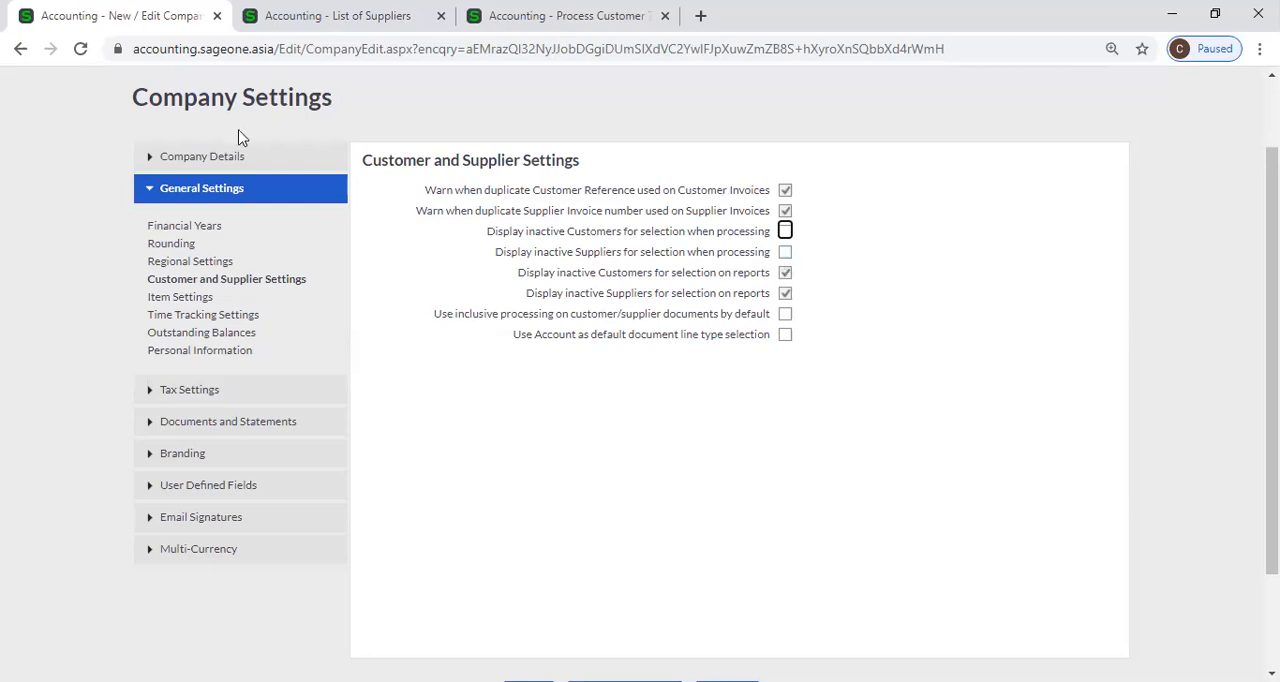
pyautogui.click(362, 16)
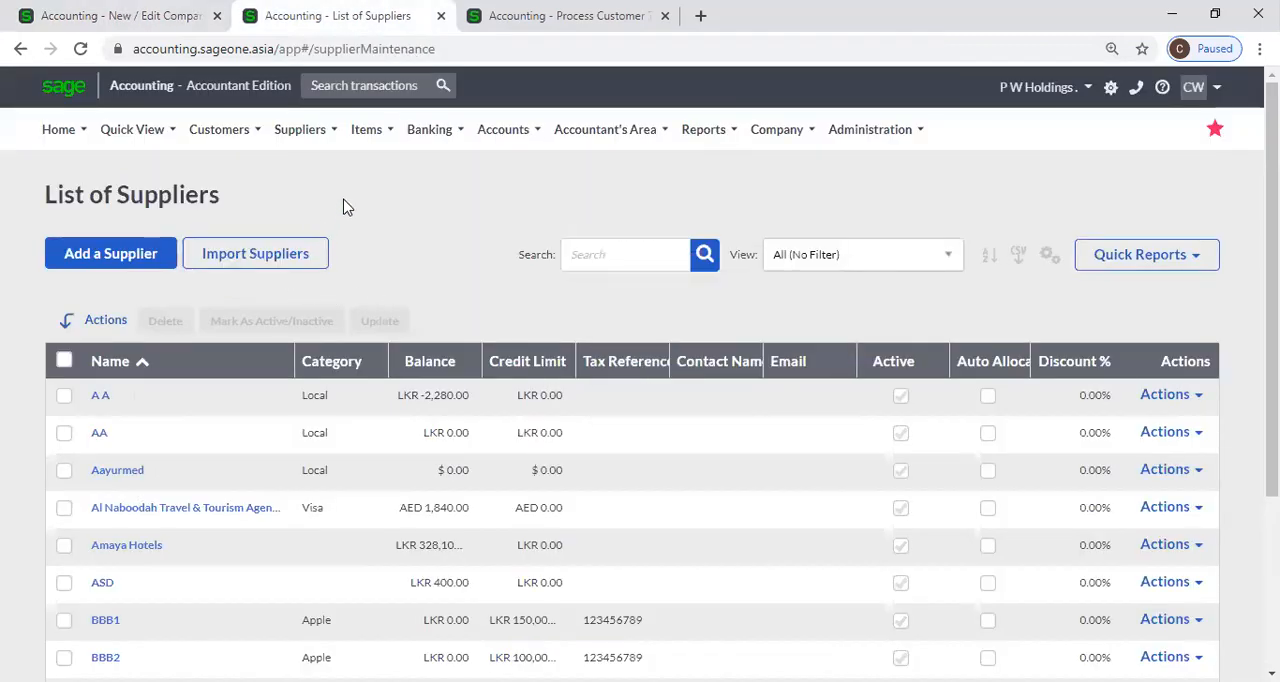
pyautogui.moveTo(310, 150)
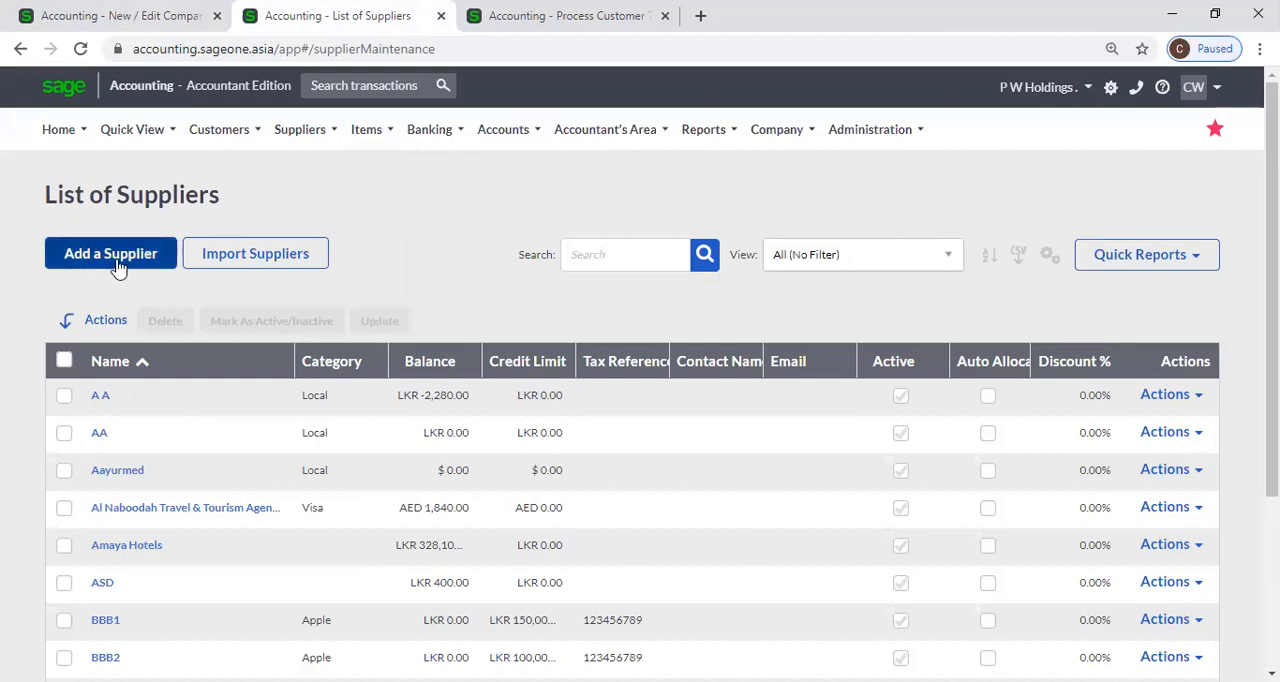
pyautogui.click(156, 12)
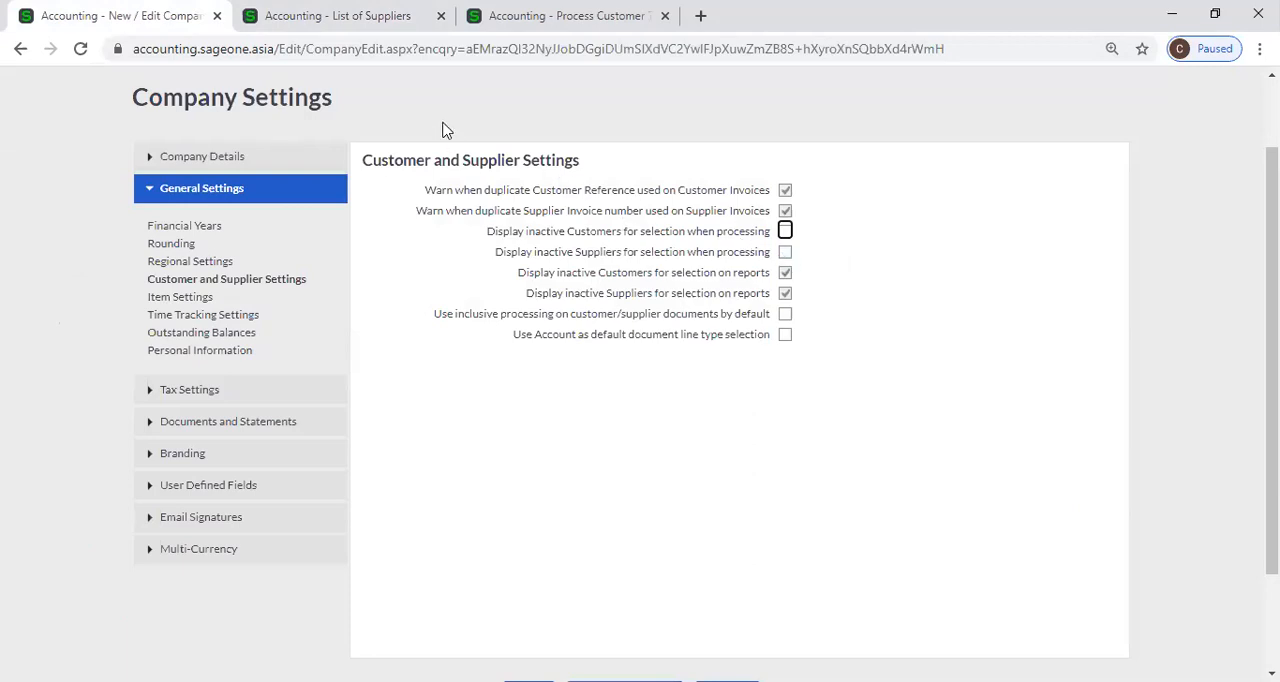
pyautogui.click(340, 15)
pyautogui.moveTo(115, 261); pyautogui.dragTo(322, 138)
# Open the Supplier Invoices list in the customer invoice's browser tab, leaving the unsaved invoice.
pyautogui.click(490, 19)
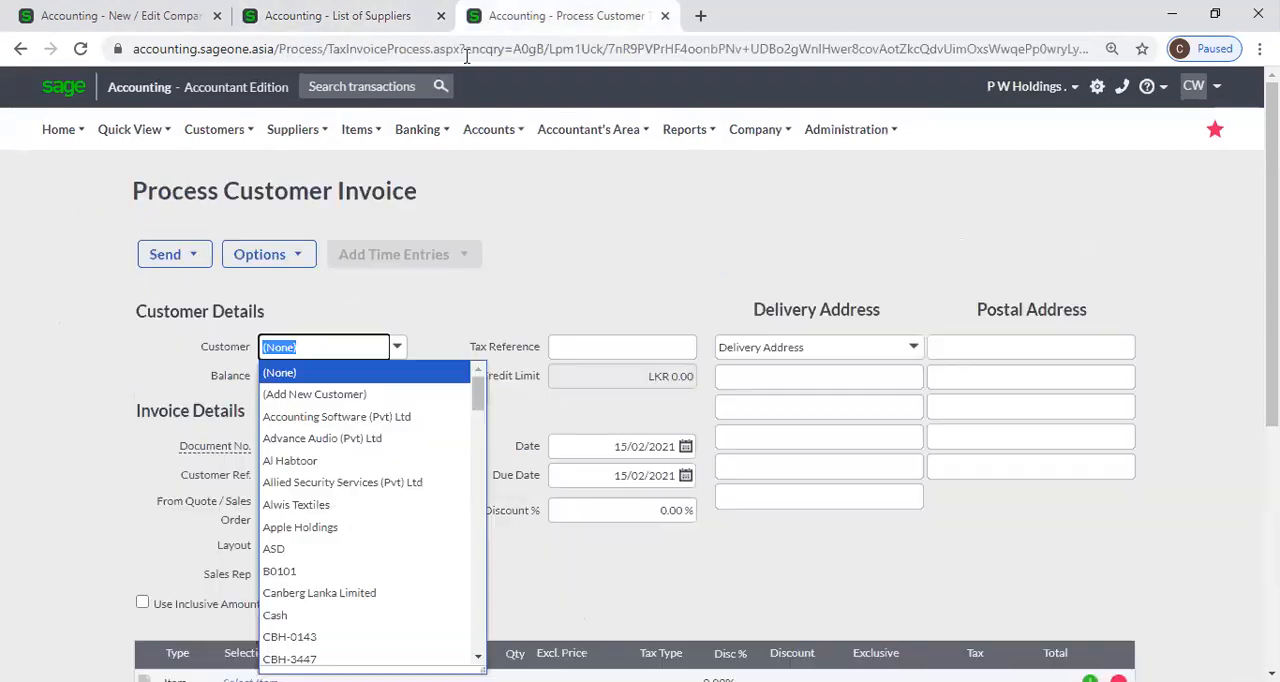
pyautogui.moveTo(323, 137)
pyautogui.moveTo(301, 199)
pyautogui.moveTo(300, 222)
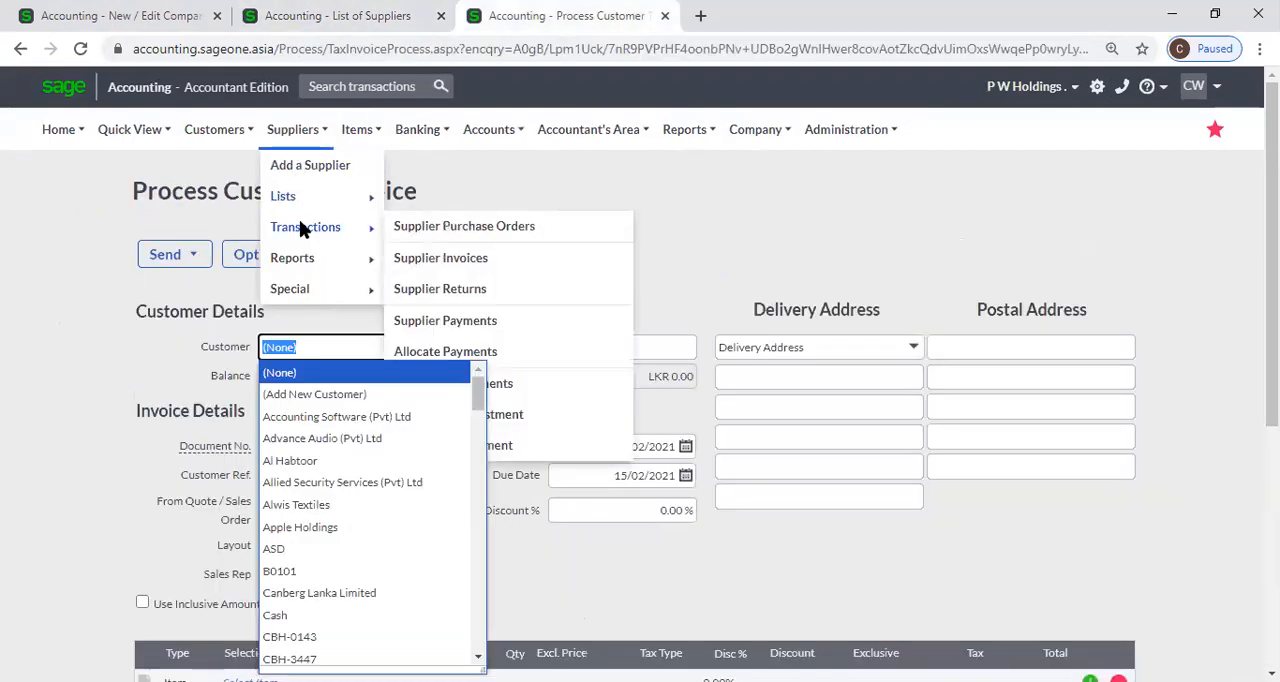
pyautogui.click(432, 262)
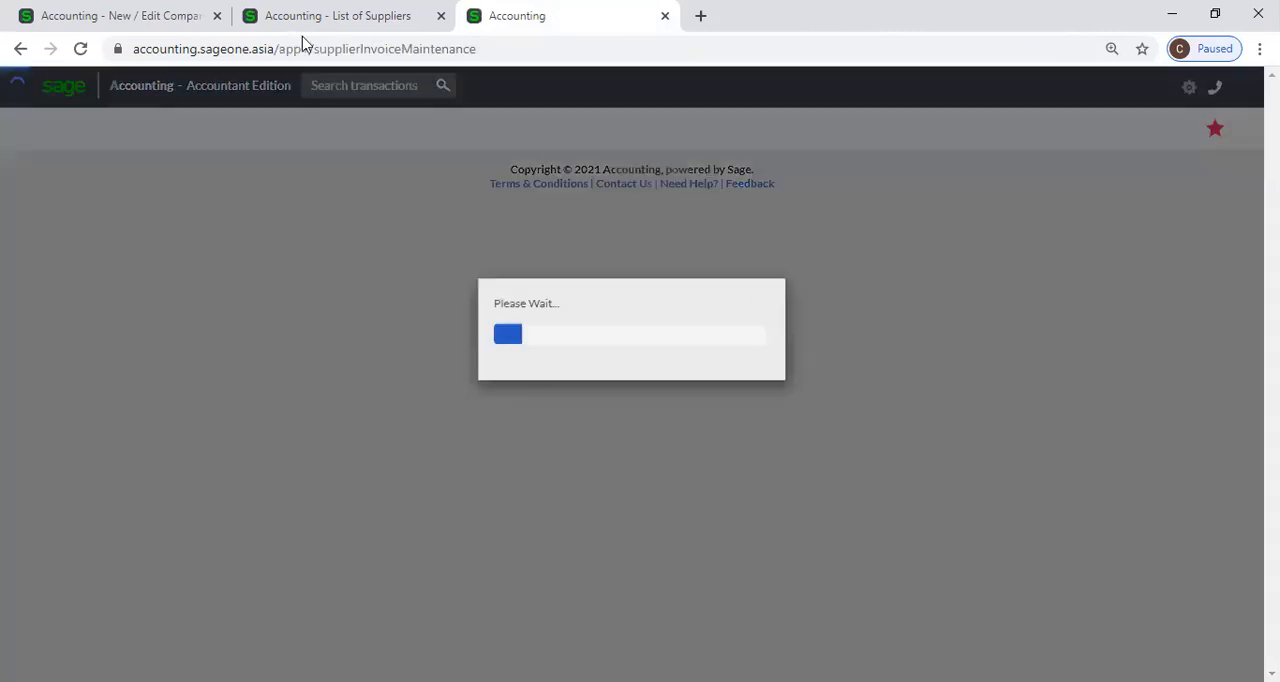
# Make supplier A A inactive in its record from the List of Suppliers and save the change.
pyautogui.click(306, 16)
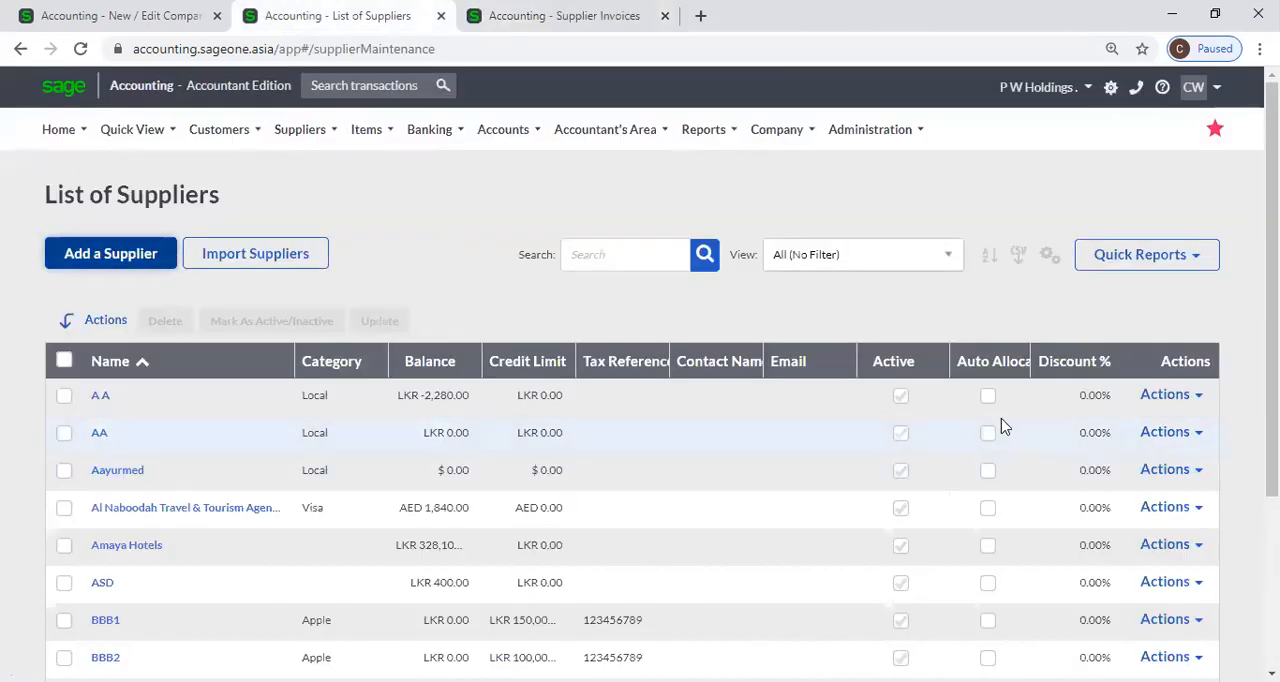
pyautogui.scroll(-3, 908, 445)
pyautogui.scroll(3, 908, 445)
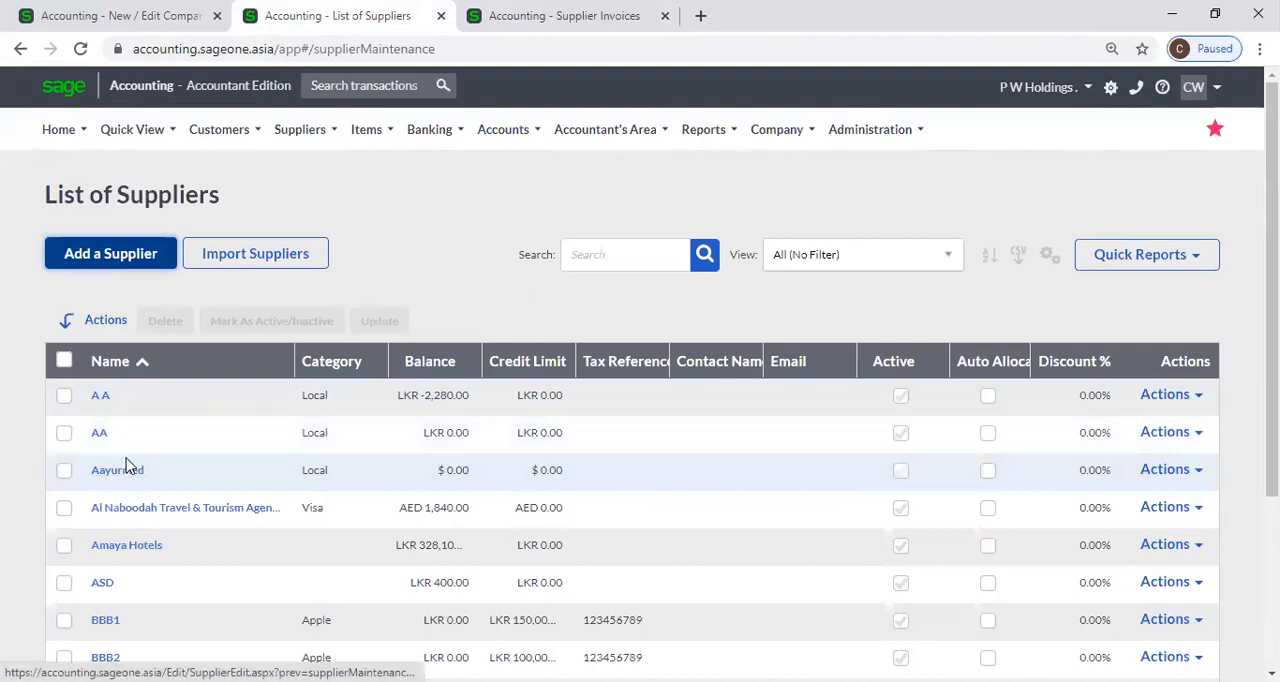
pyautogui.click(102, 398)
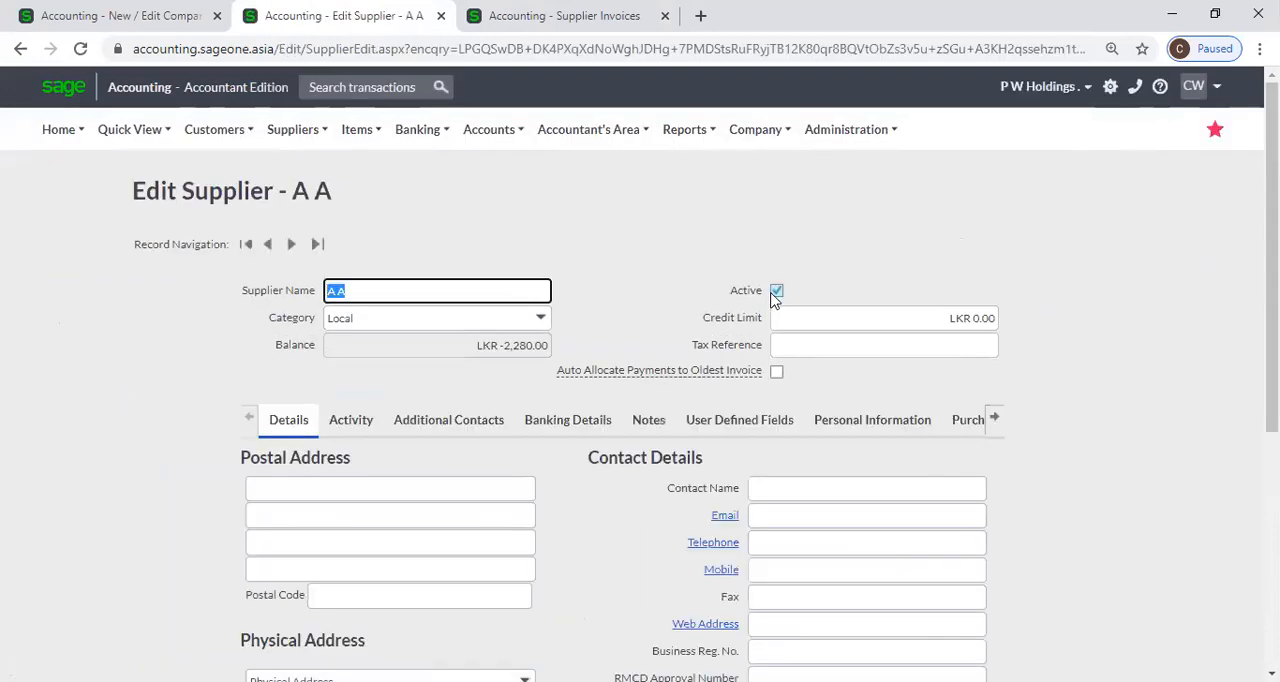
pyautogui.click(777, 290)
pyautogui.scroll(-1, 610, 268)
pyautogui.scroll(-1, 394, 214)
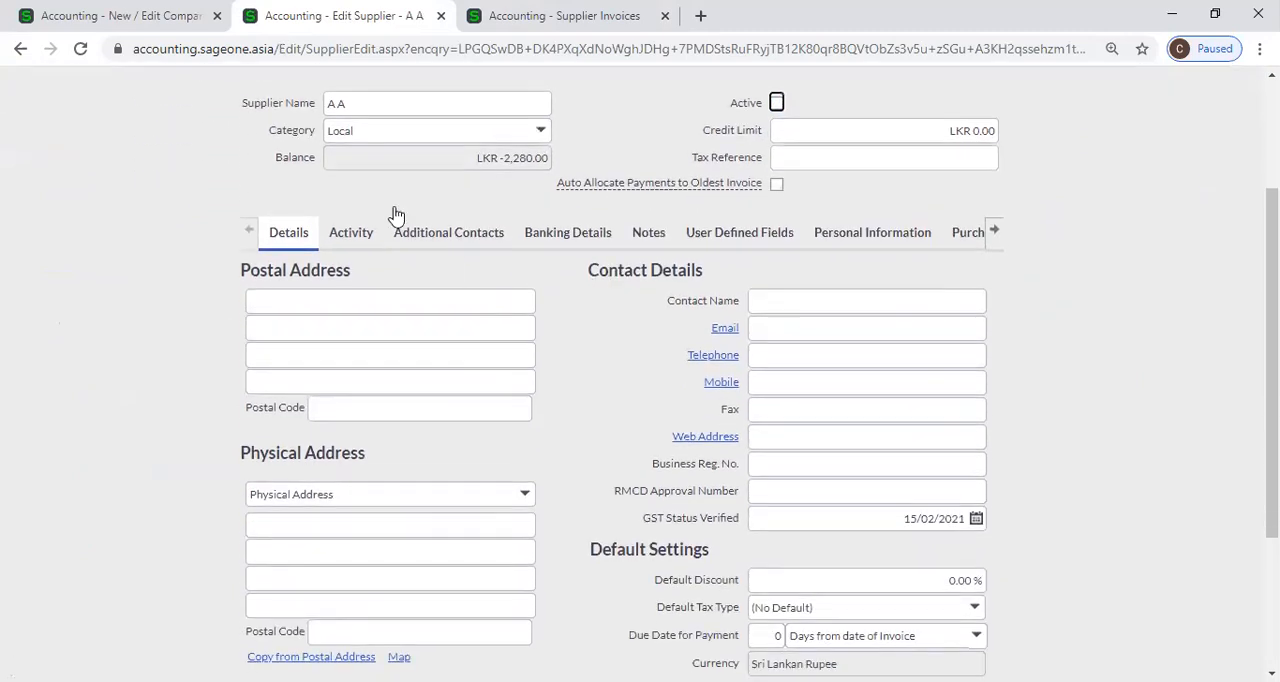
pyautogui.scroll(-2, 600, 449)
pyautogui.click(560, 560)
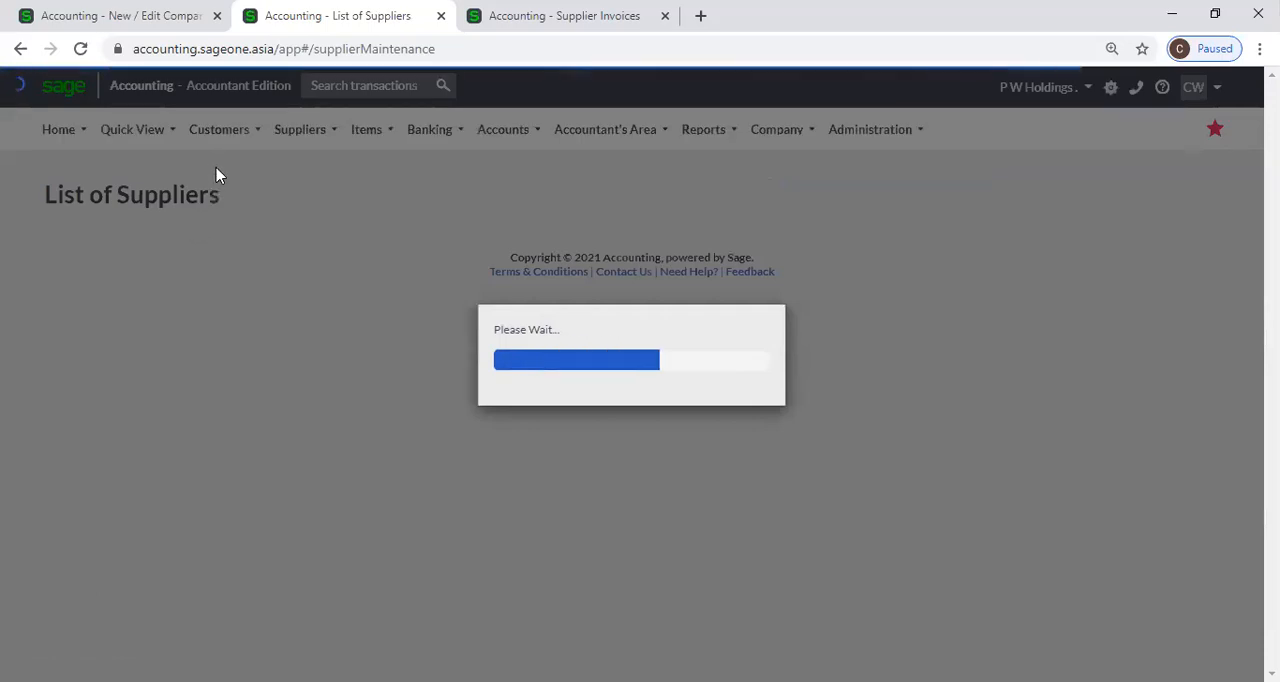
# Open the Supplier Purchase Orders list in the List of Suppliers tab.
pyautogui.click(305, 130)
pyautogui.moveTo(297, 199)
pyautogui.moveTo(301, 245)
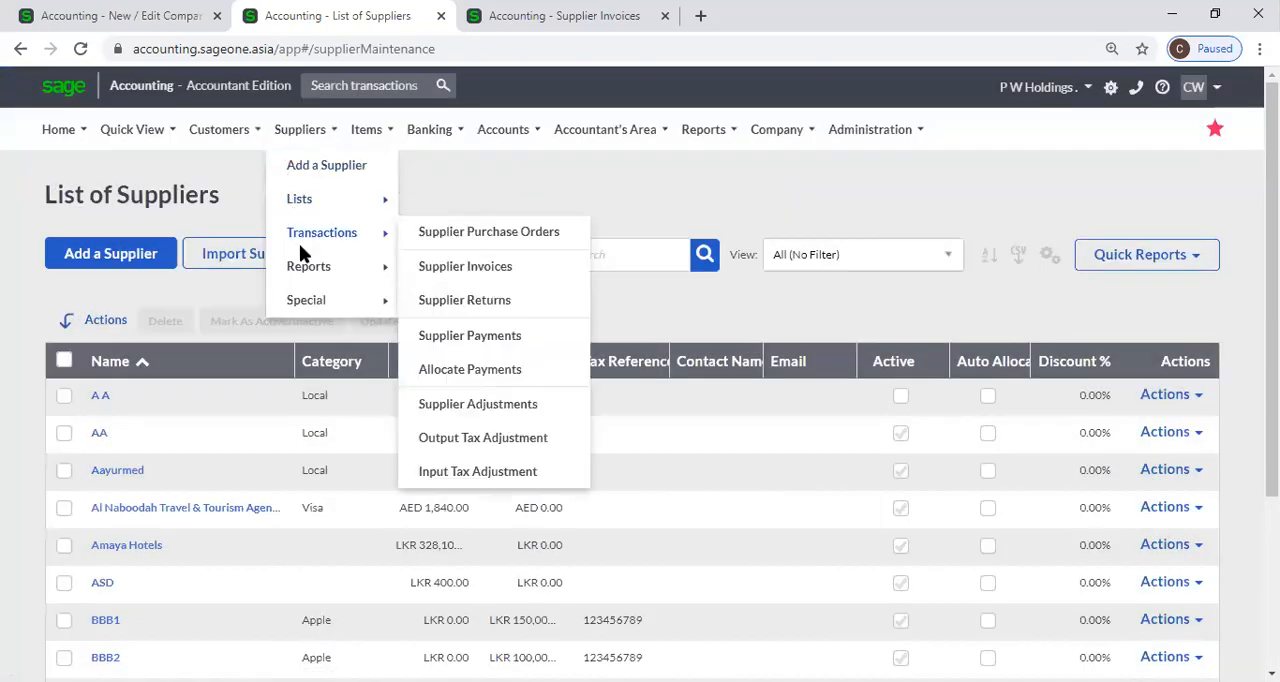
pyautogui.click(453, 240)
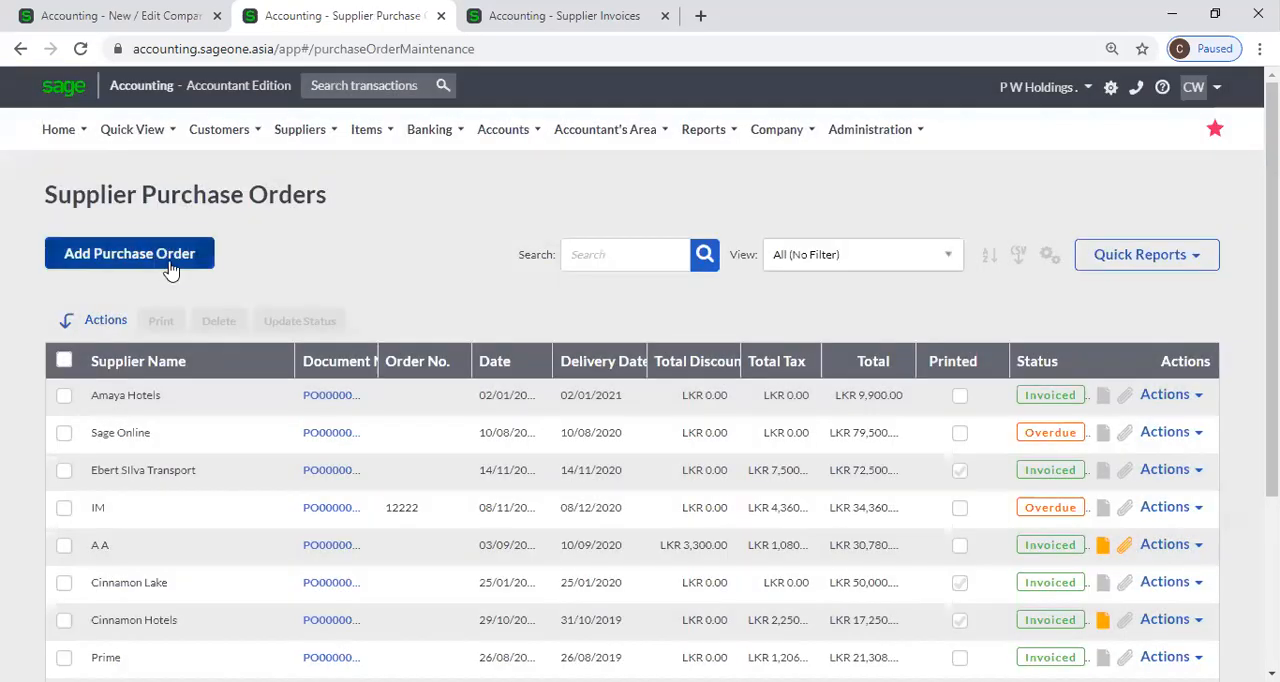
# Start a new purchase order, look up suppliers beginning with A, and close the unsaved order's browser tab.
pyautogui.click(168, 266)
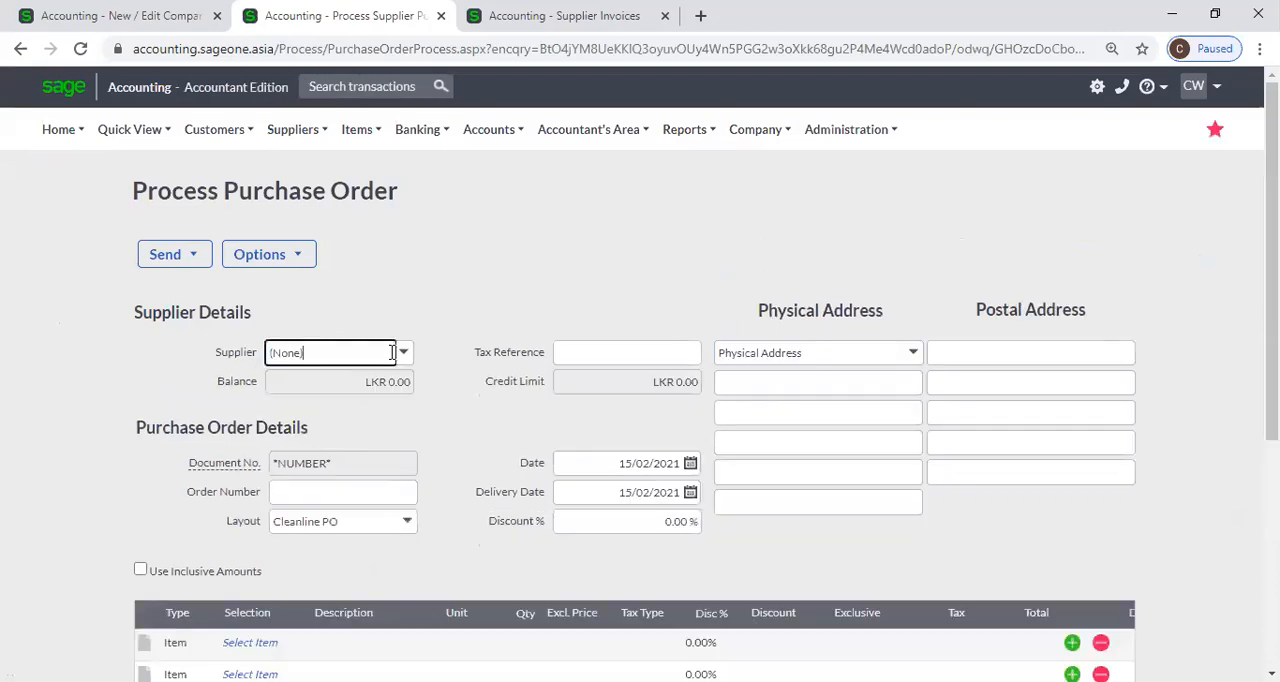
pyautogui.write('a')
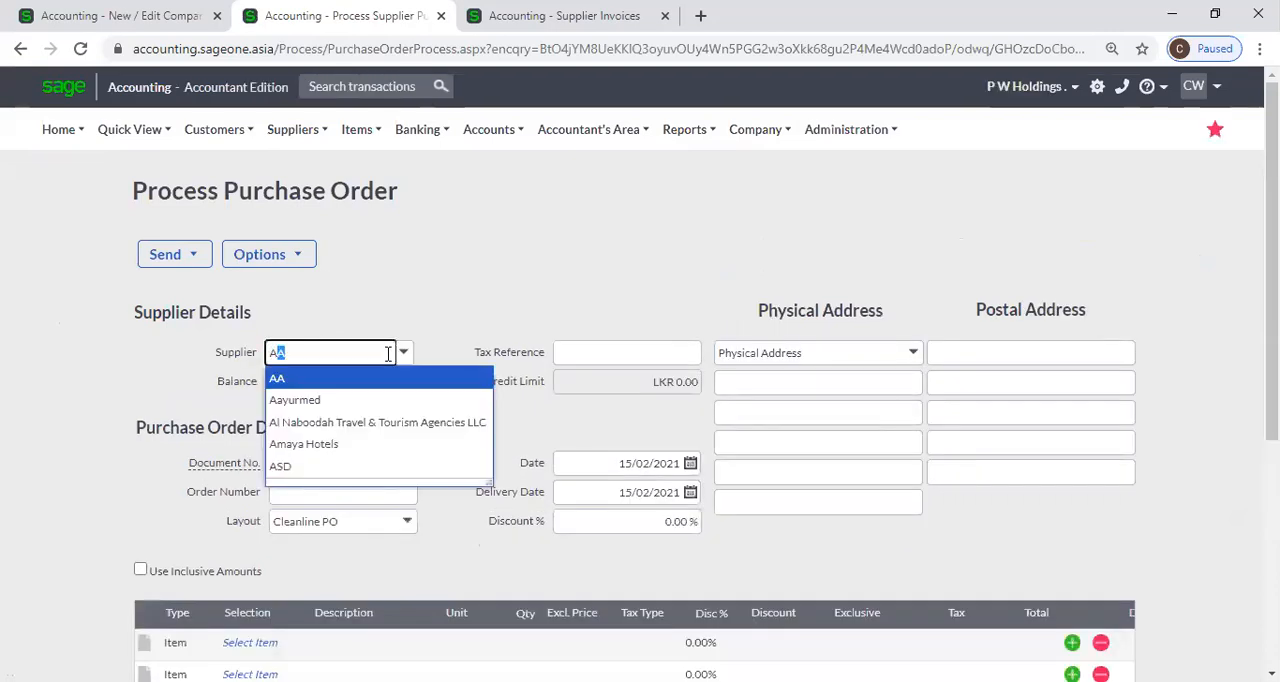
pyautogui.press('BackSpace')
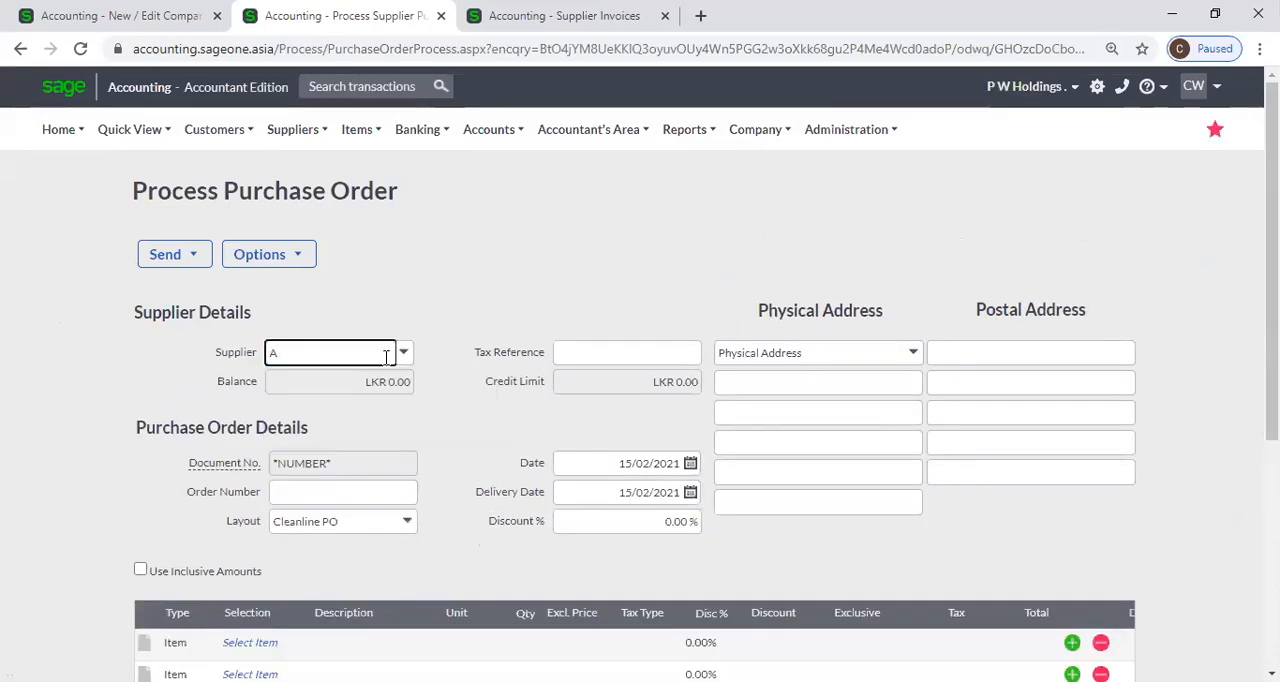
pyautogui.click(384, 354)
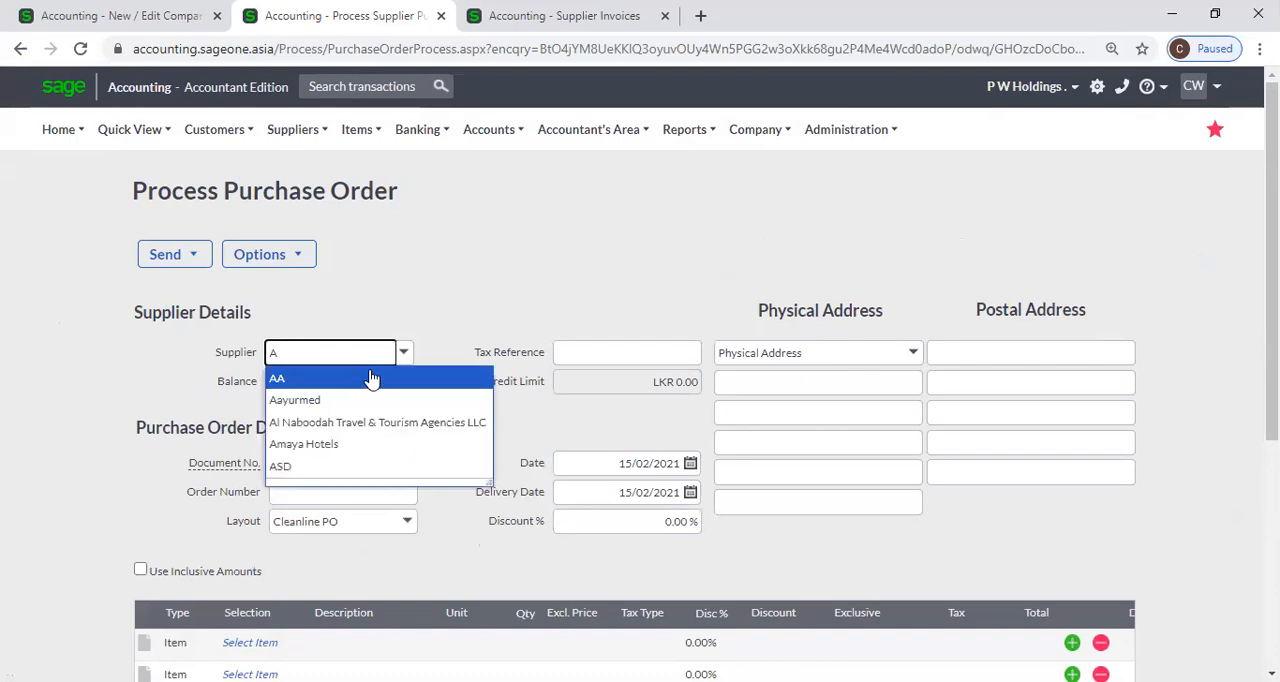
pyautogui.click(424, 272)
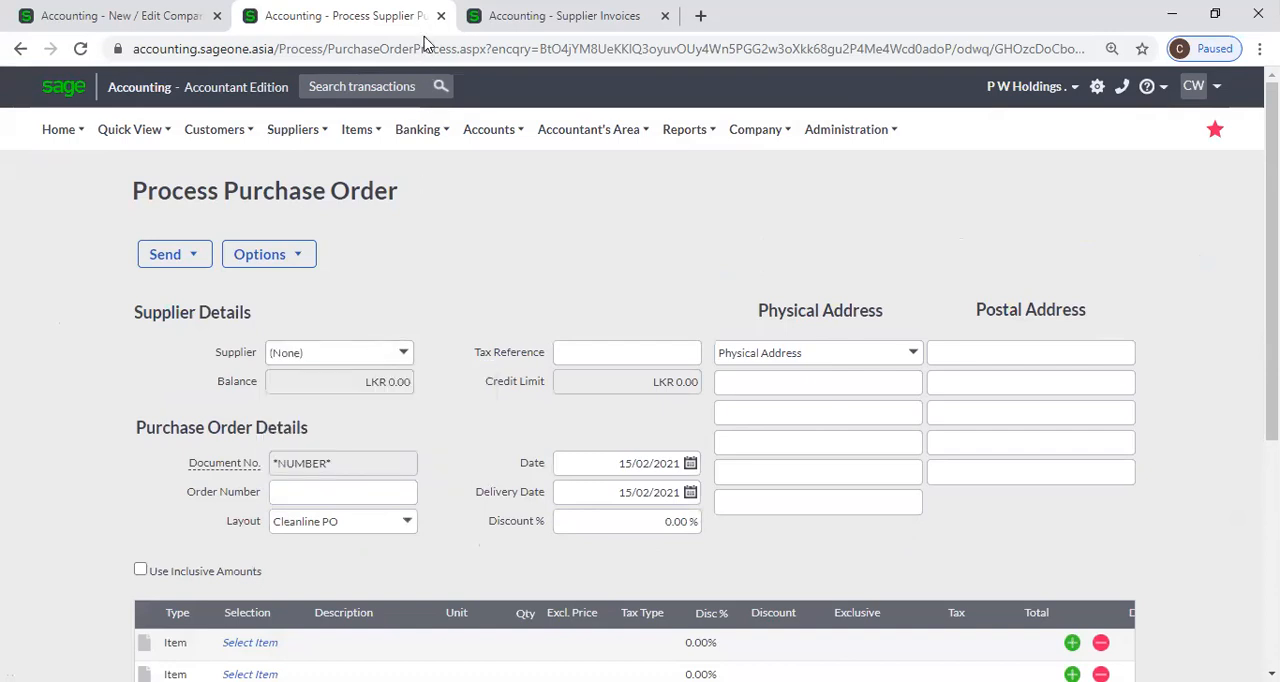
pyautogui.click(440, 15)
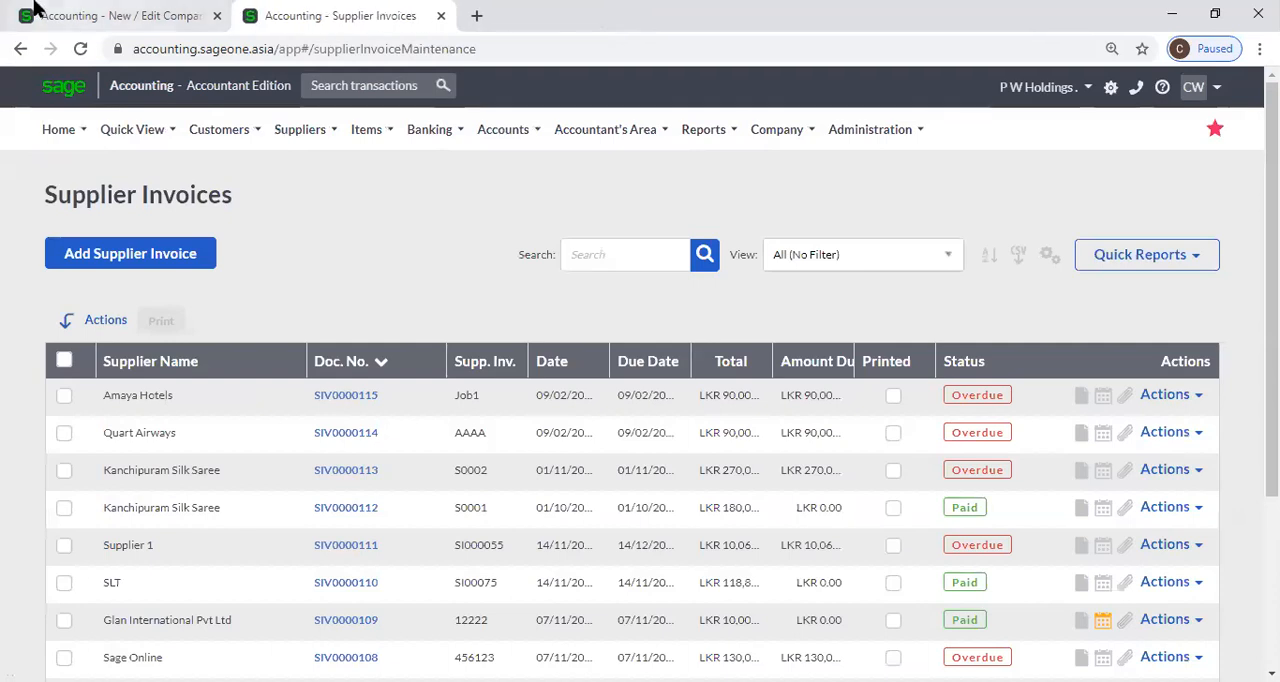
# Open the Sales by Customer report in the Supplier Invoices browser tab and view its From Customer choices.
pyautogui.click(100, 8)
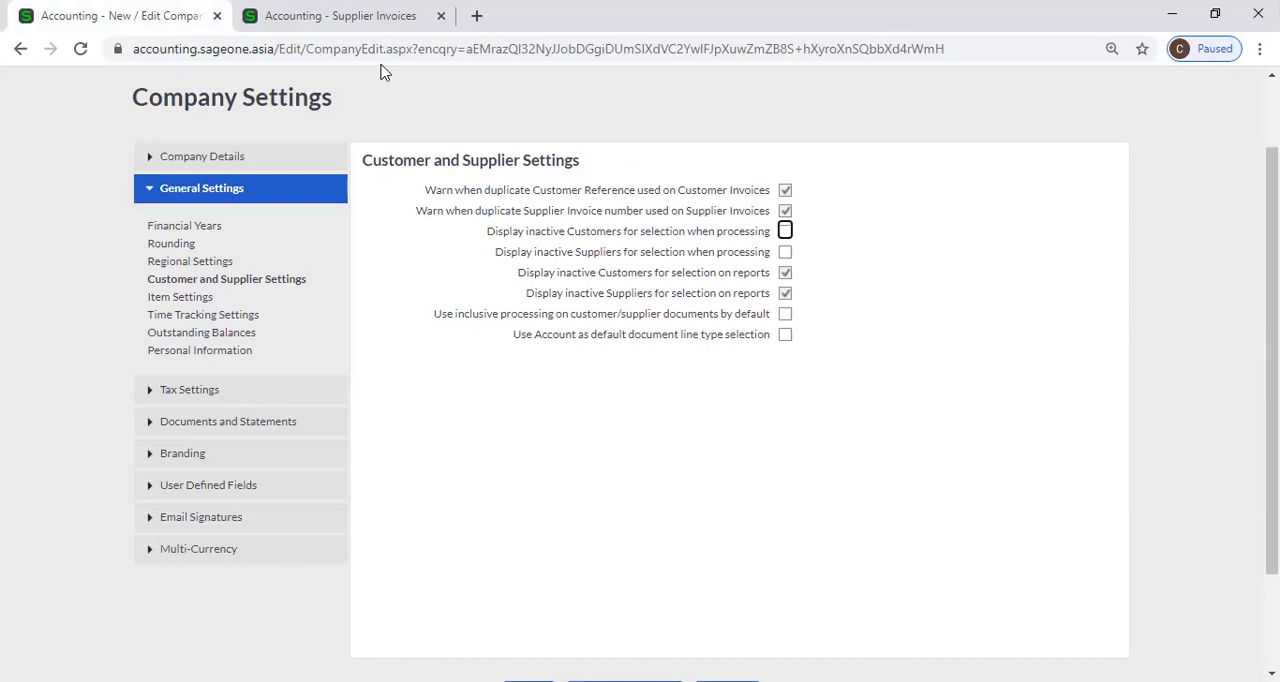
pyautogui.click(330, 16)
pyautogui.moveTo(207, 140)
pyautogui.moveTo(229, 270)
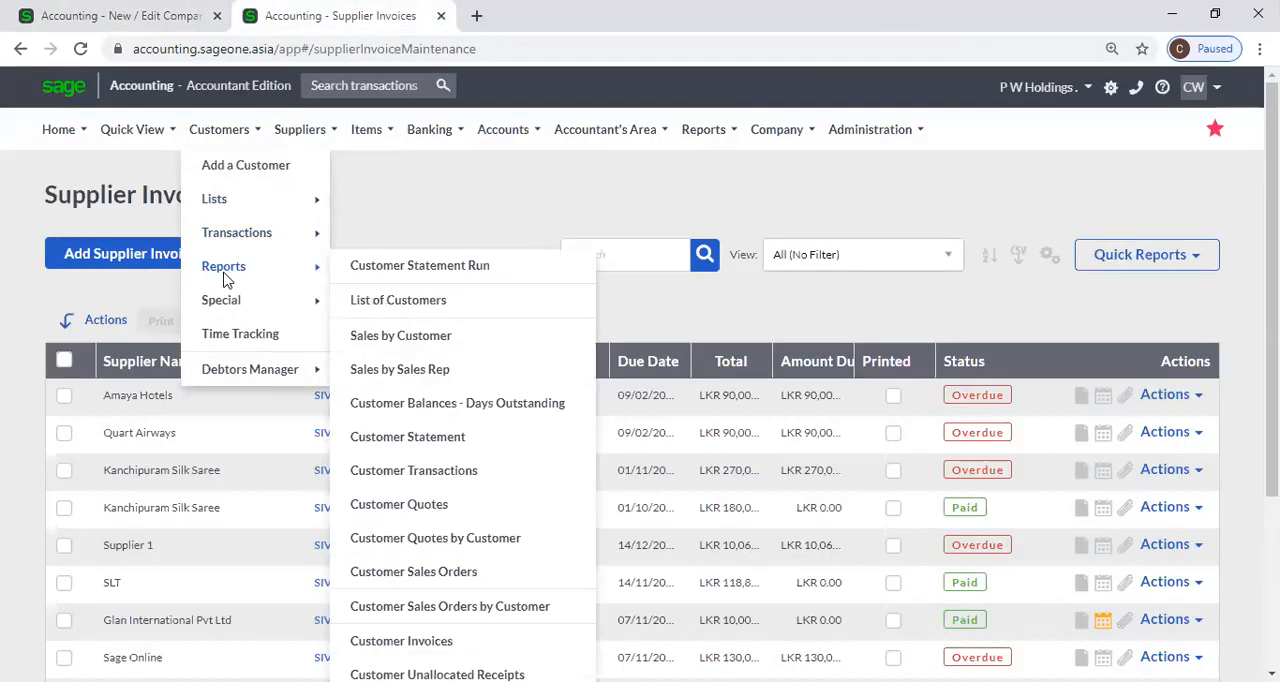
pyautogui.click(424, 338)
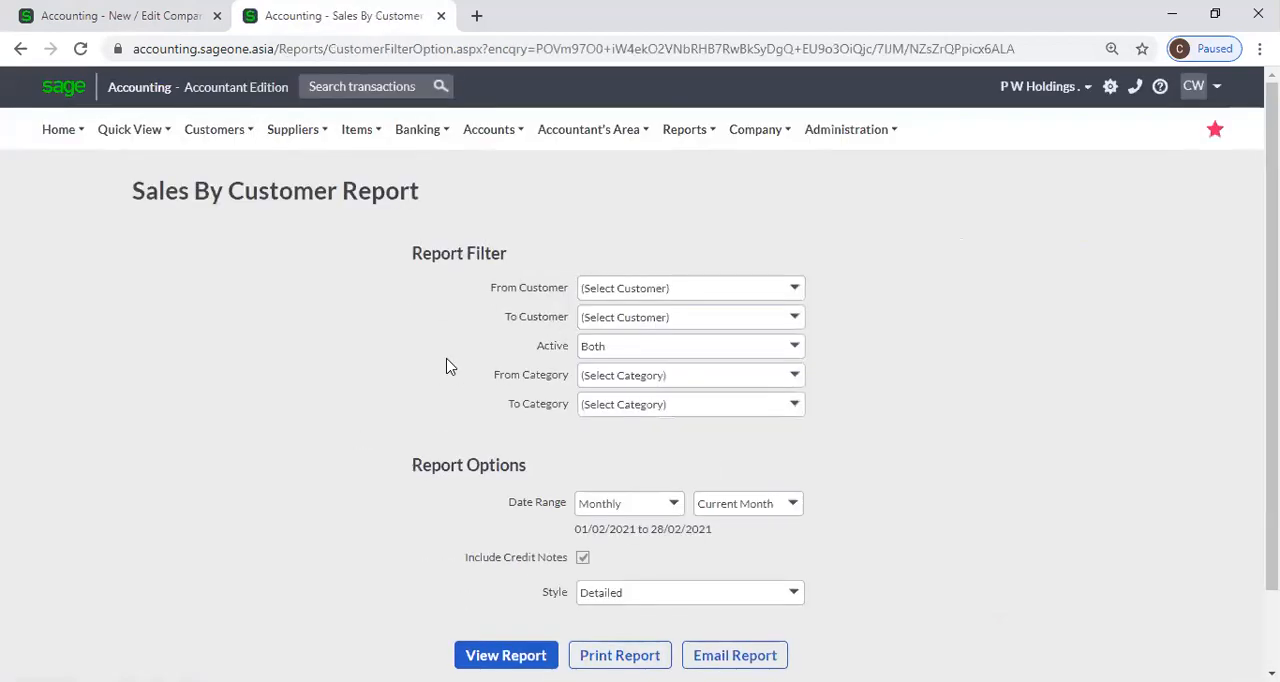
pyautogui.click(805, 295)
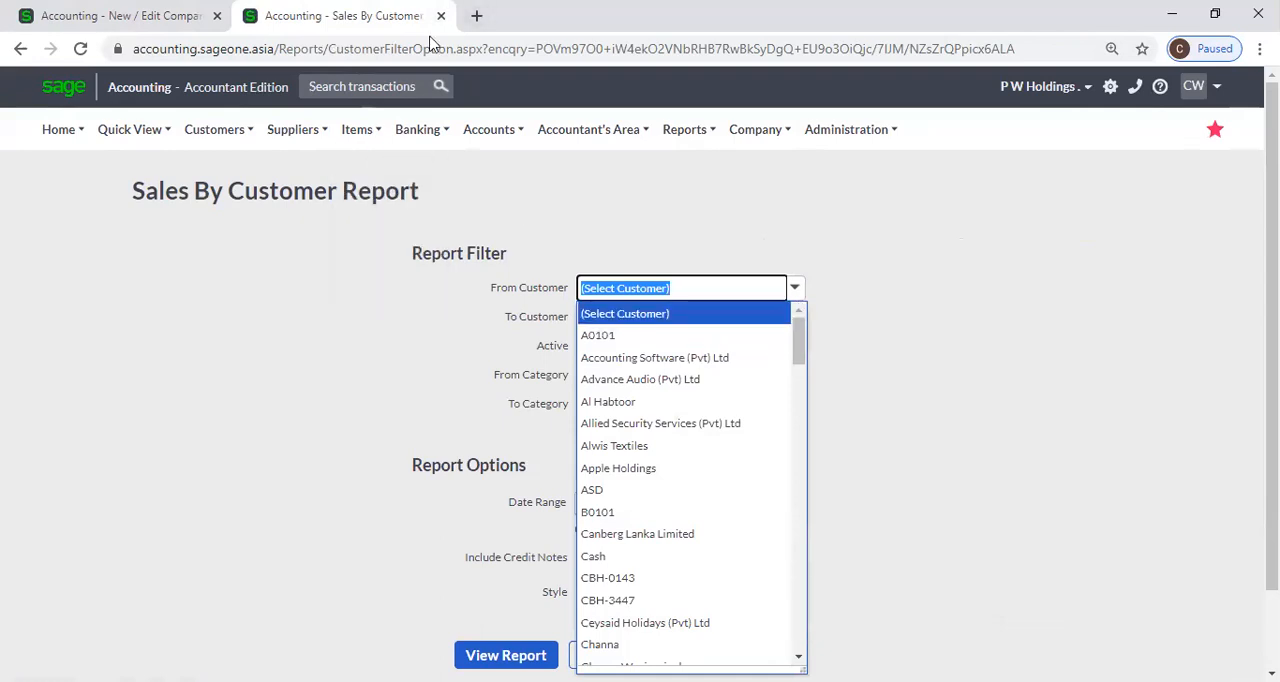
# Duplicate the Sales By Customer Report browser tab and open the List of Customers in the copy.
pyautogui.click(1060, 209)
pyautogui.rightClick(395, 18)
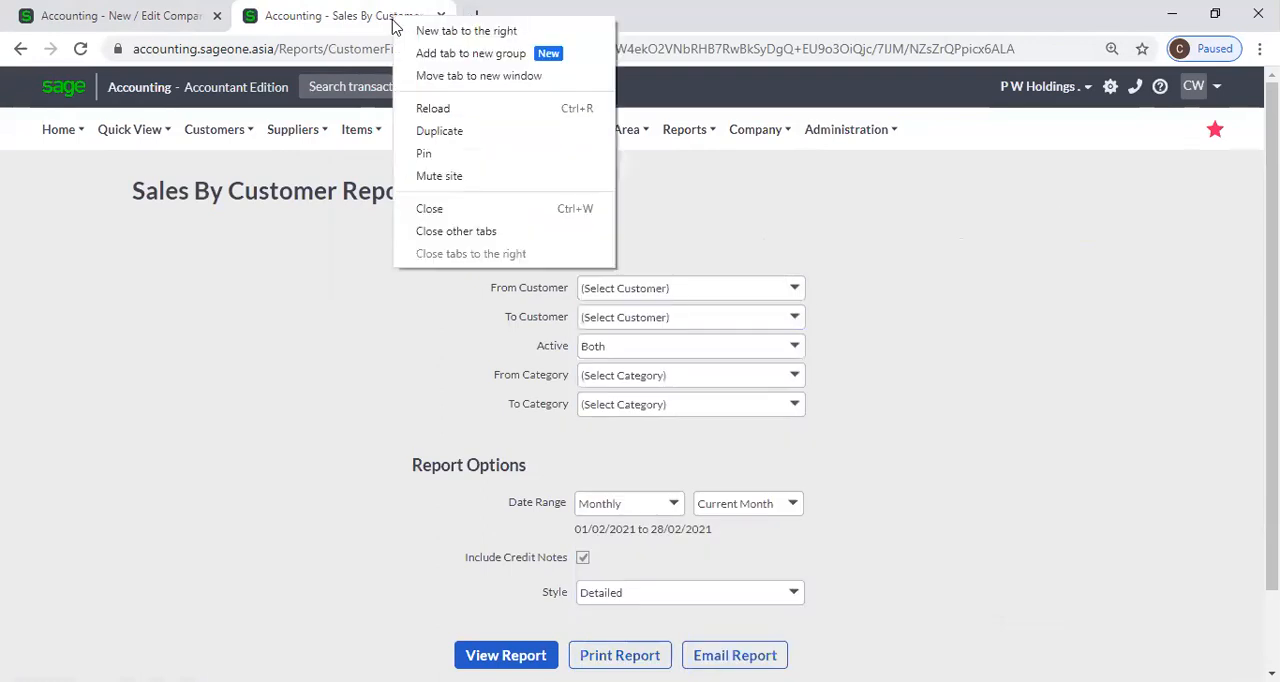
pyautogui.click(437, 137)
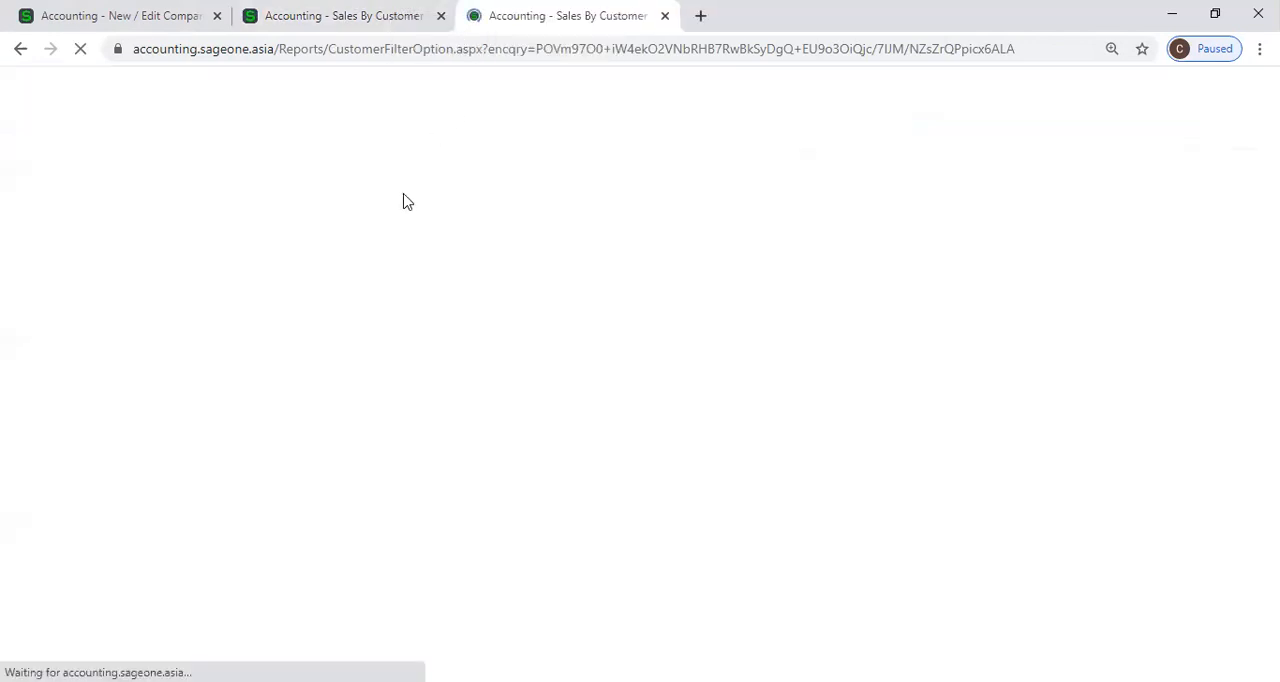
pyautogui.moveTo(214, 129)
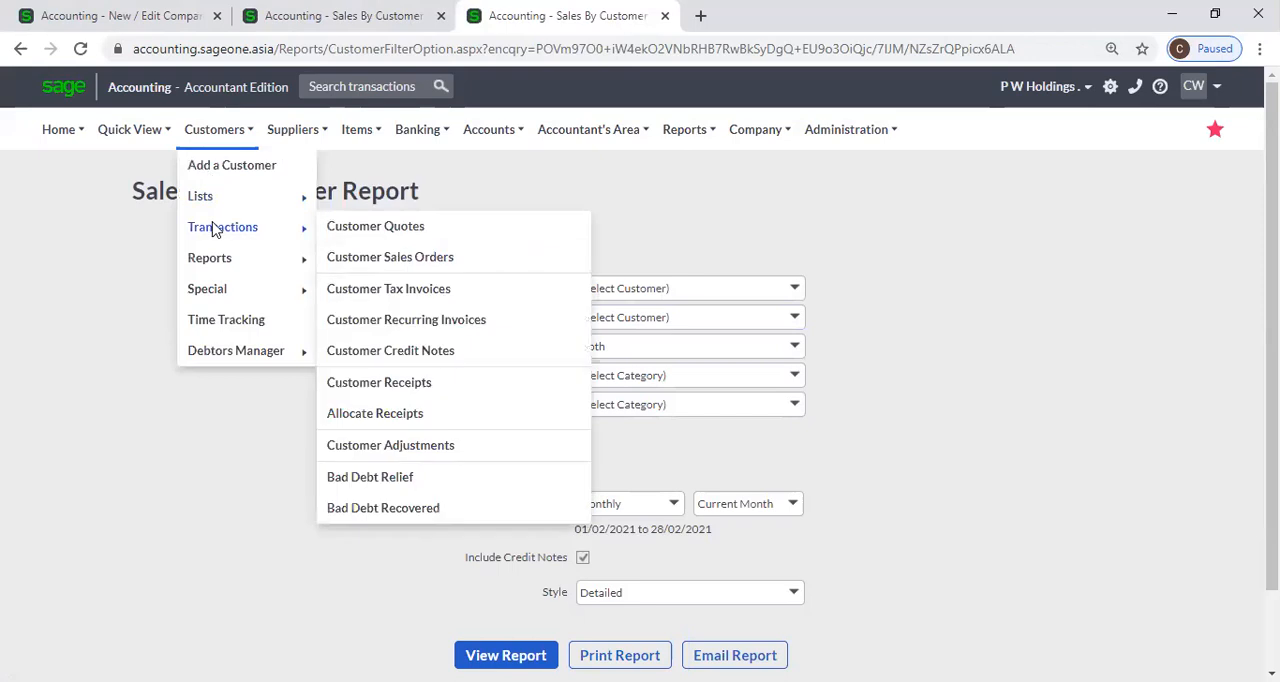
pyautogui.click(368, 194)
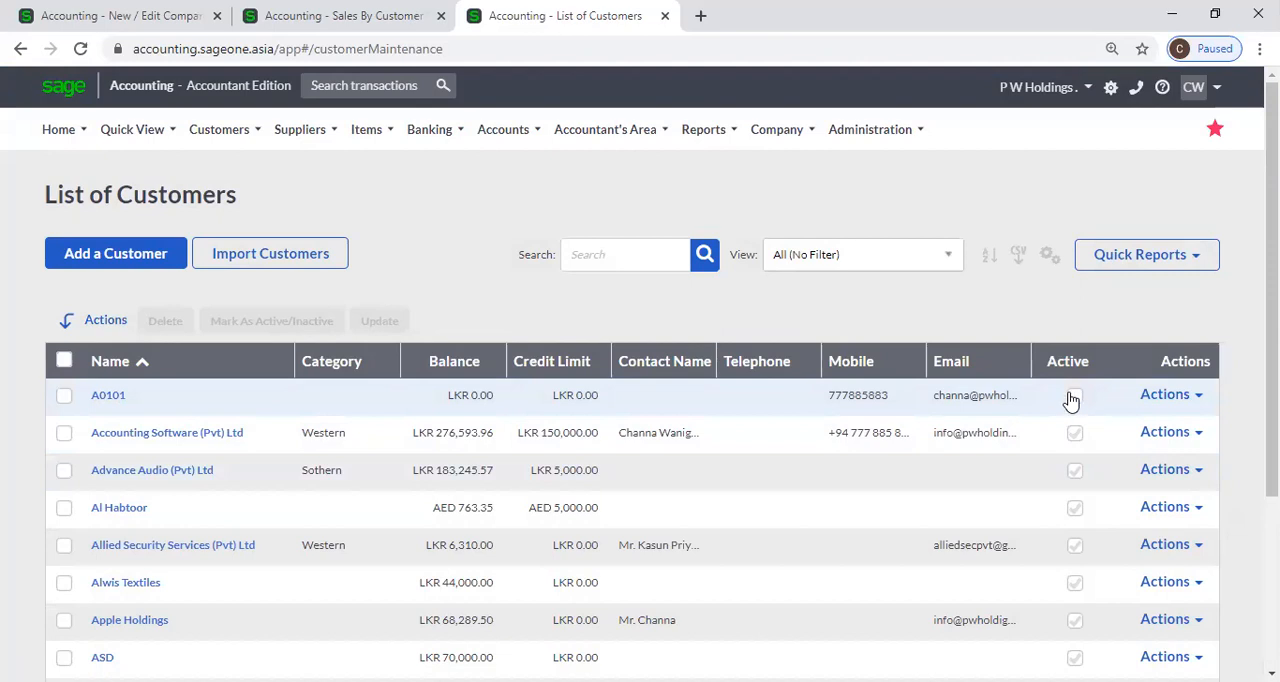
# Check the Display inactive Customers for selection on reports setting against the From Customer choices in the Sales By Customer Report.
pyautogui.click(338, 16)
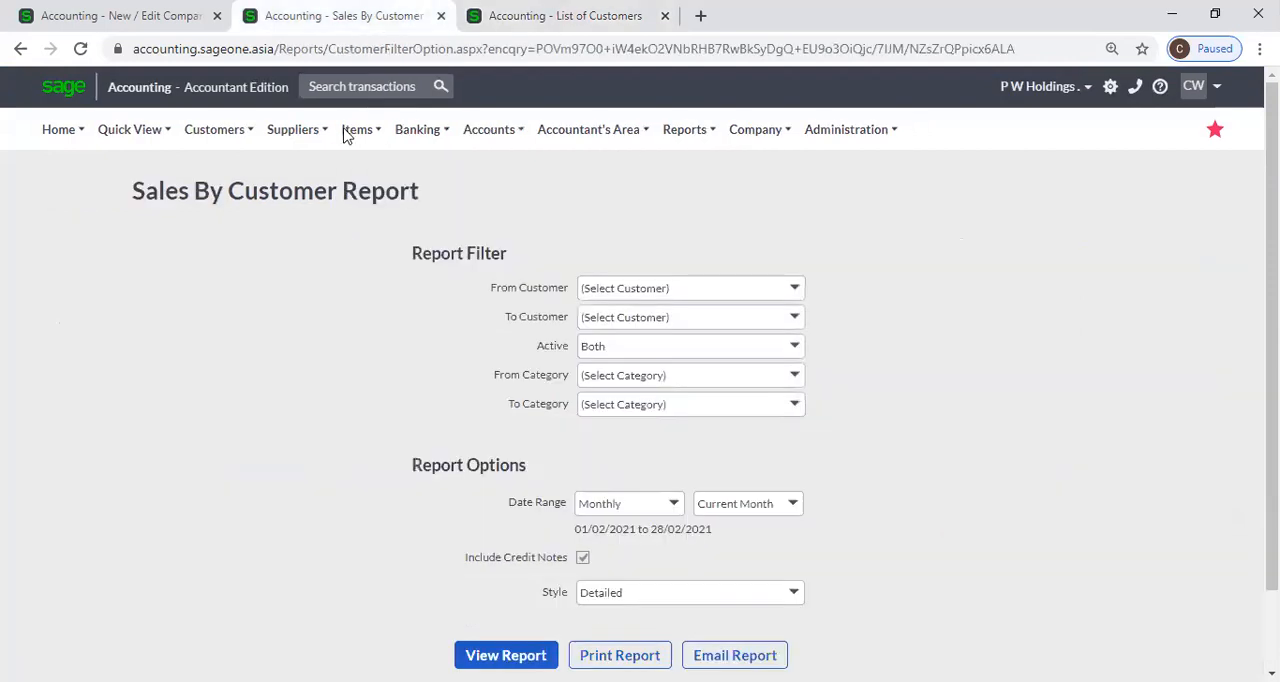
pyautogui.click(100, 12)
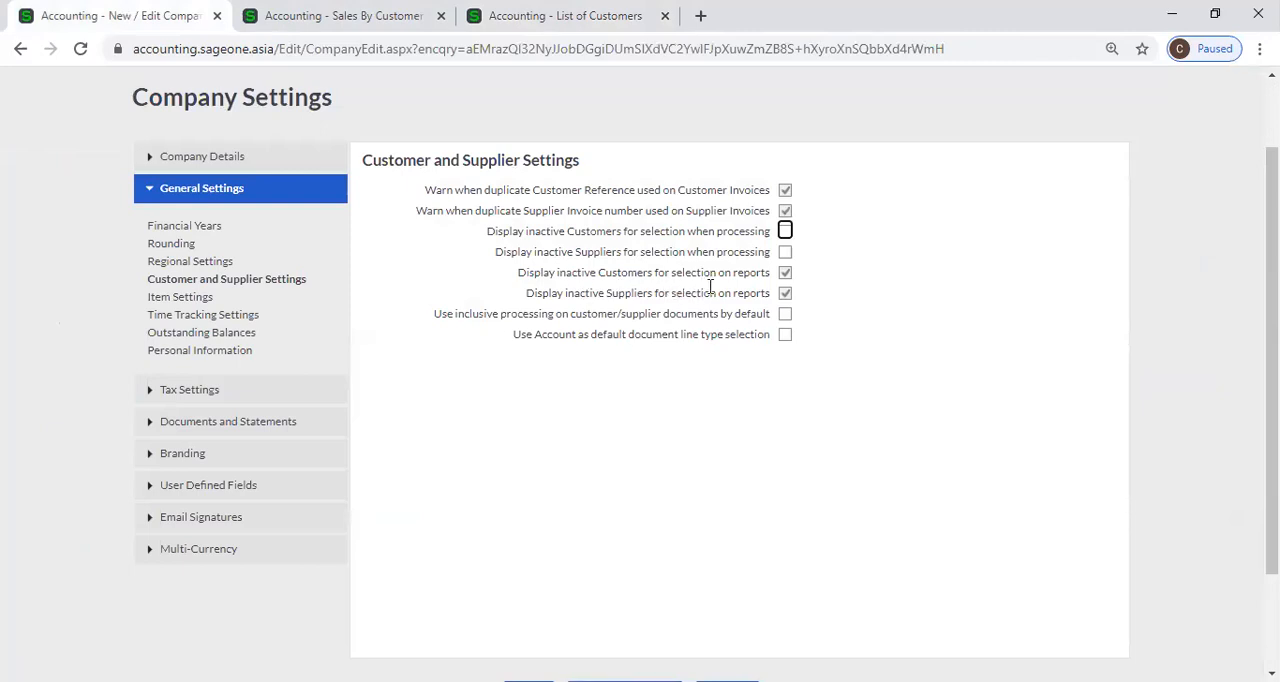
pyautogui.click(368, 20)
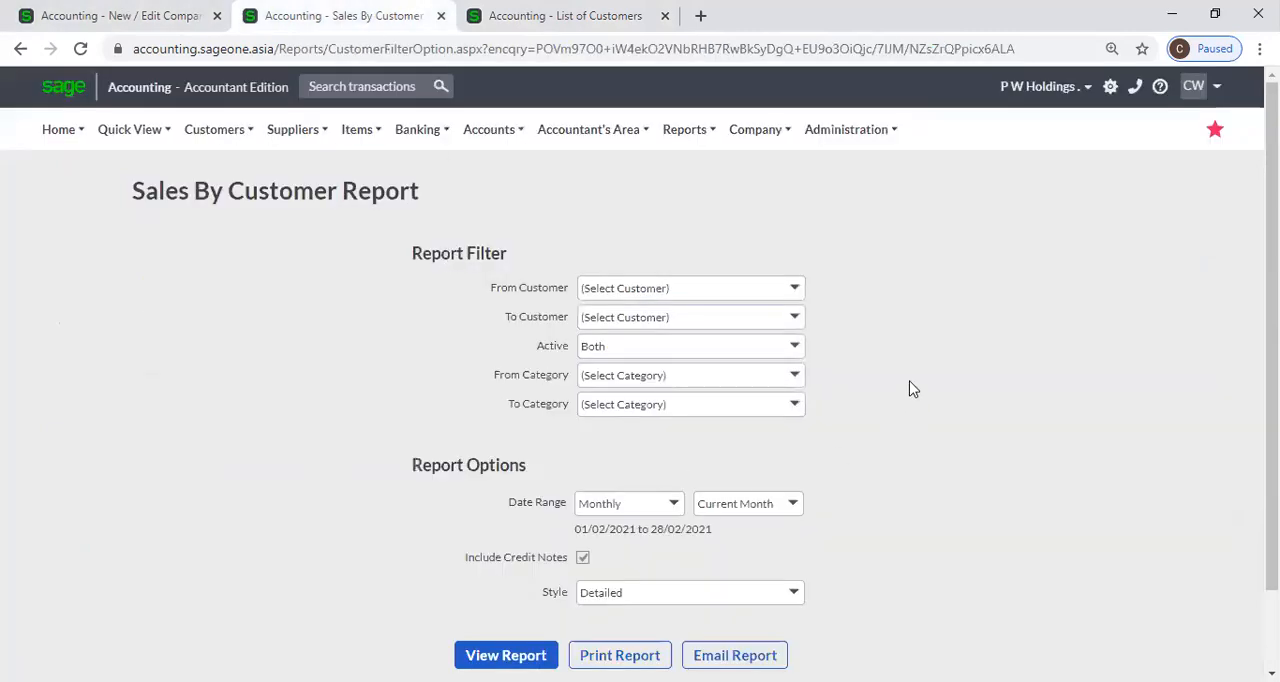
pyautogui.click(792, 290)
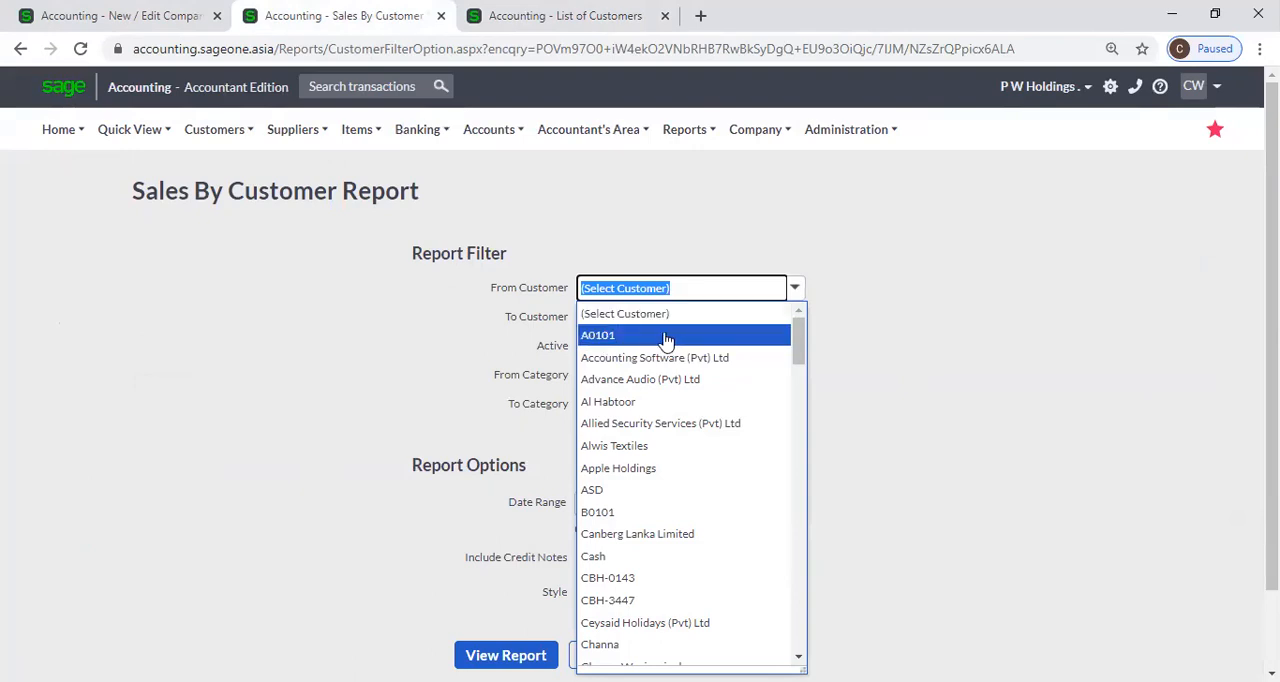
# Turn Display inactive Customers for selection on reports off and back on in the Customer and Supplier Settings.
pyautogui.click(132, 18)
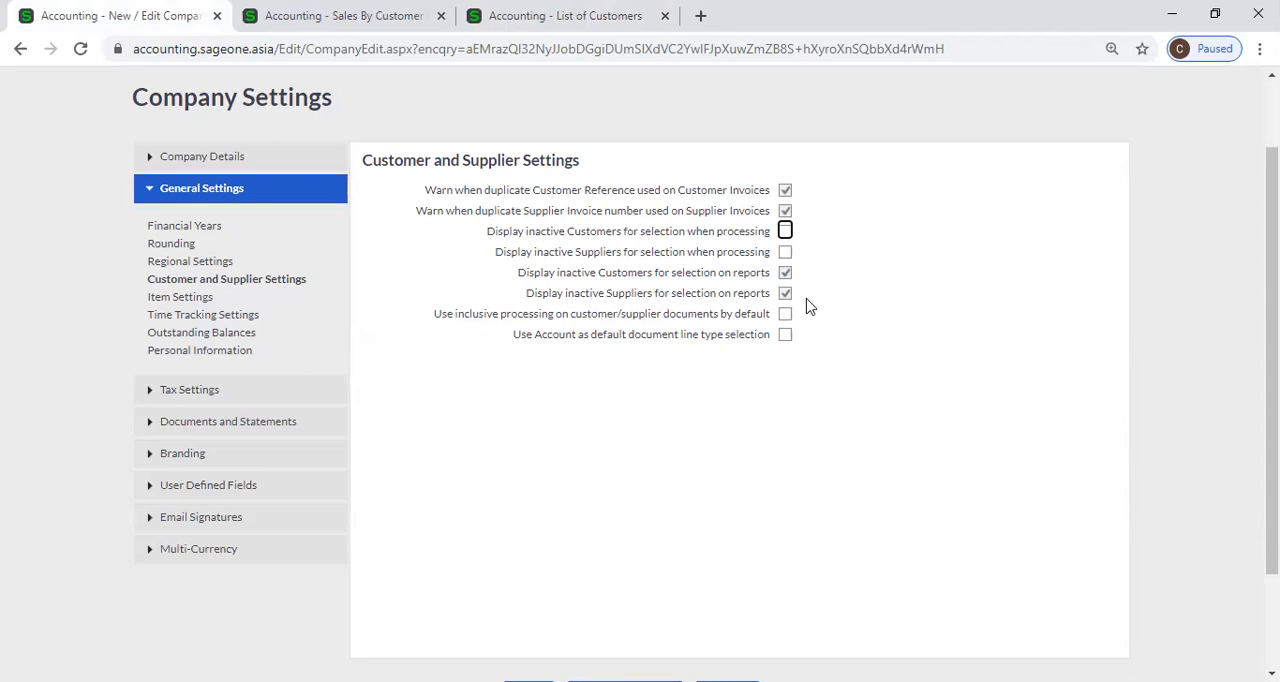
pyautogui.click(785, 274)
pyautogui.click(785, 272)
# Open the List of Suppliers in the Sales By Customer Report's browser tab to check which suppliers are inactive.
pyautogui.click(345, 17)
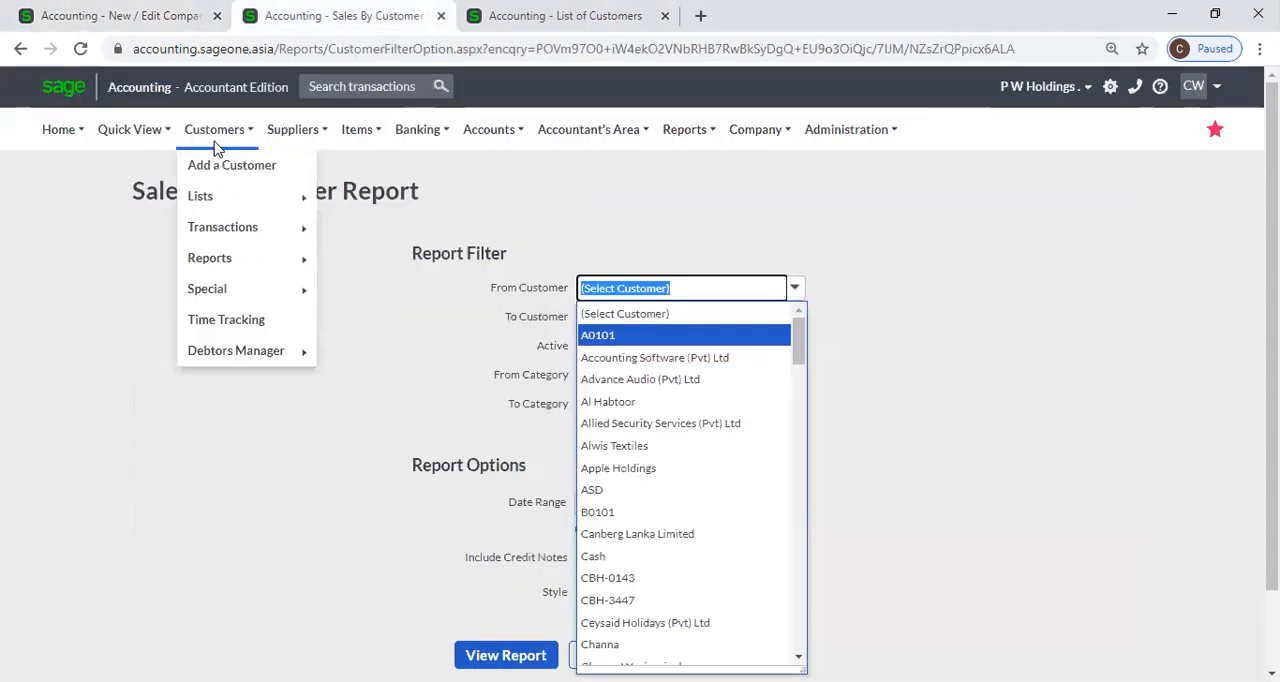
pyautogui.moveTo(276, 140)
pyautogui.moveTo(292, 198)
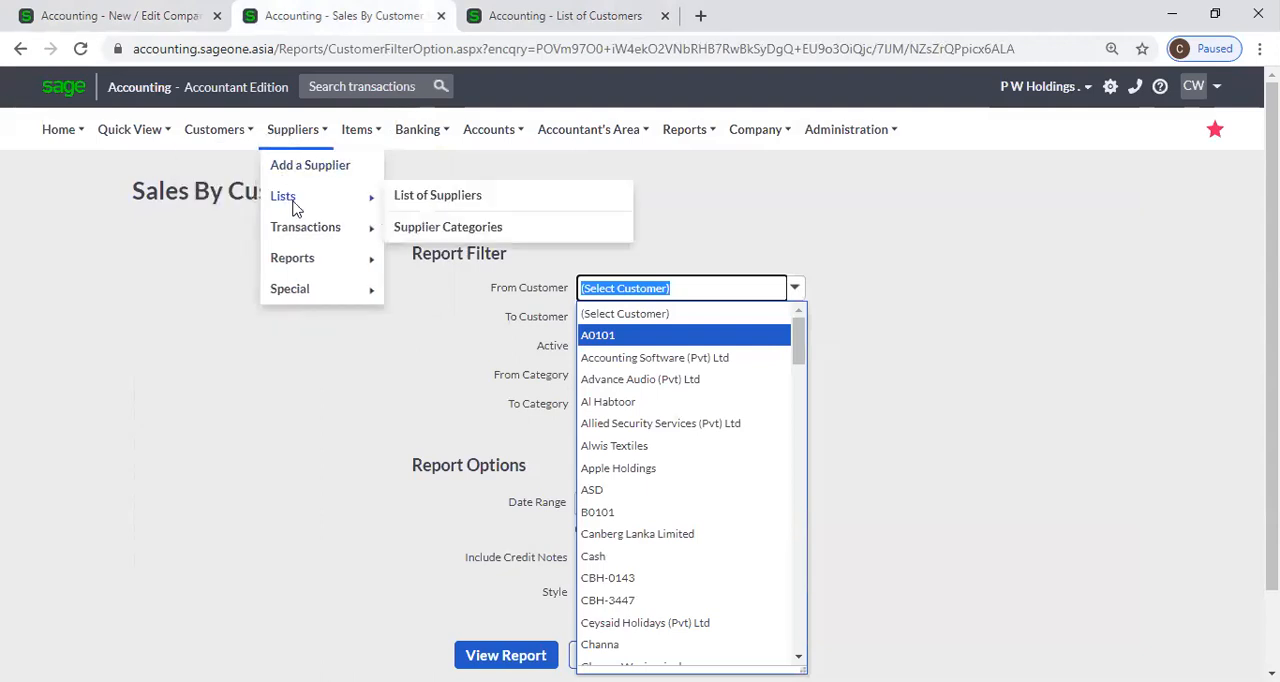
pyautogui.click(453, 194)
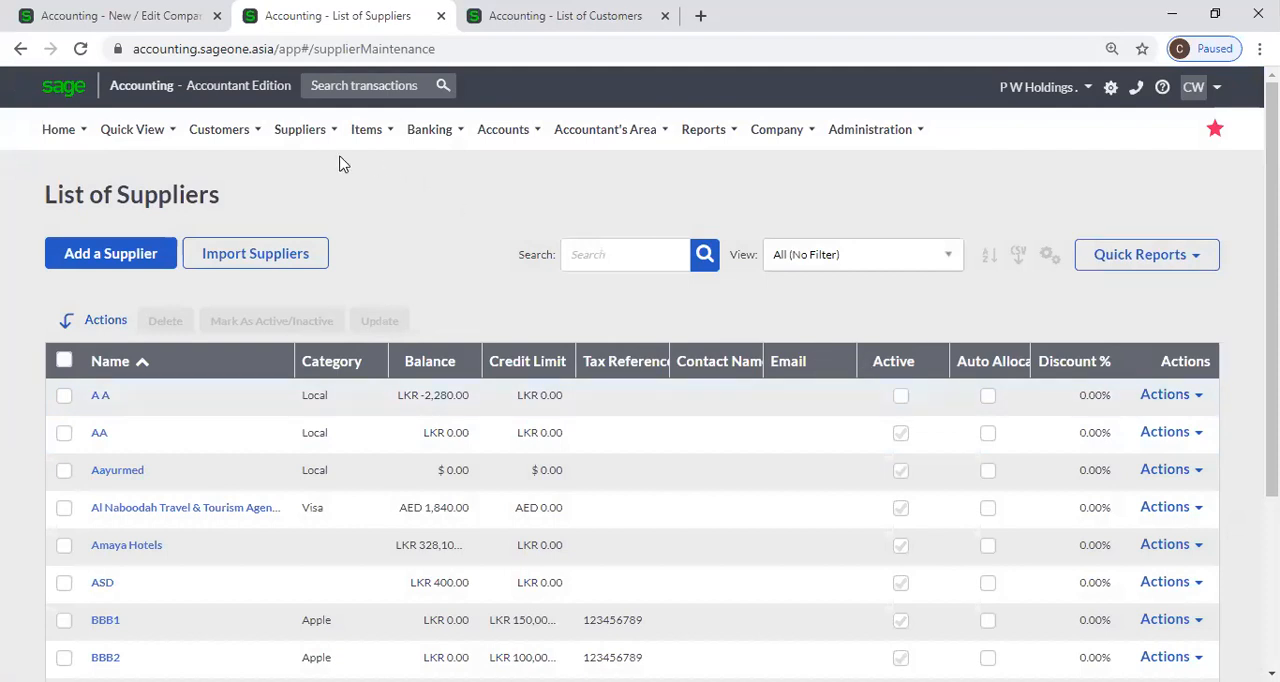
# Open the Purchases by Supplier report and view its From Supplier choices for the inactive supplier A A.
pyautogui.click(312, 132)
pyautogui.moveTo(332, 268)
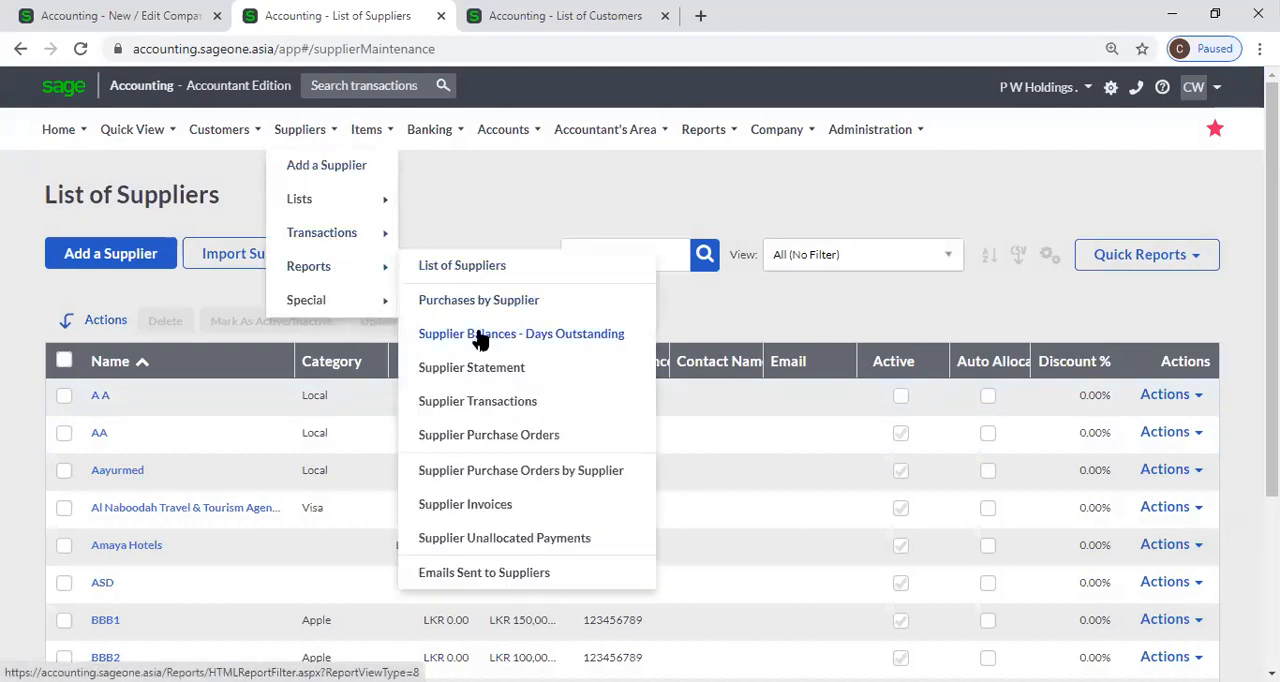
pyautogui.click(478, 300)
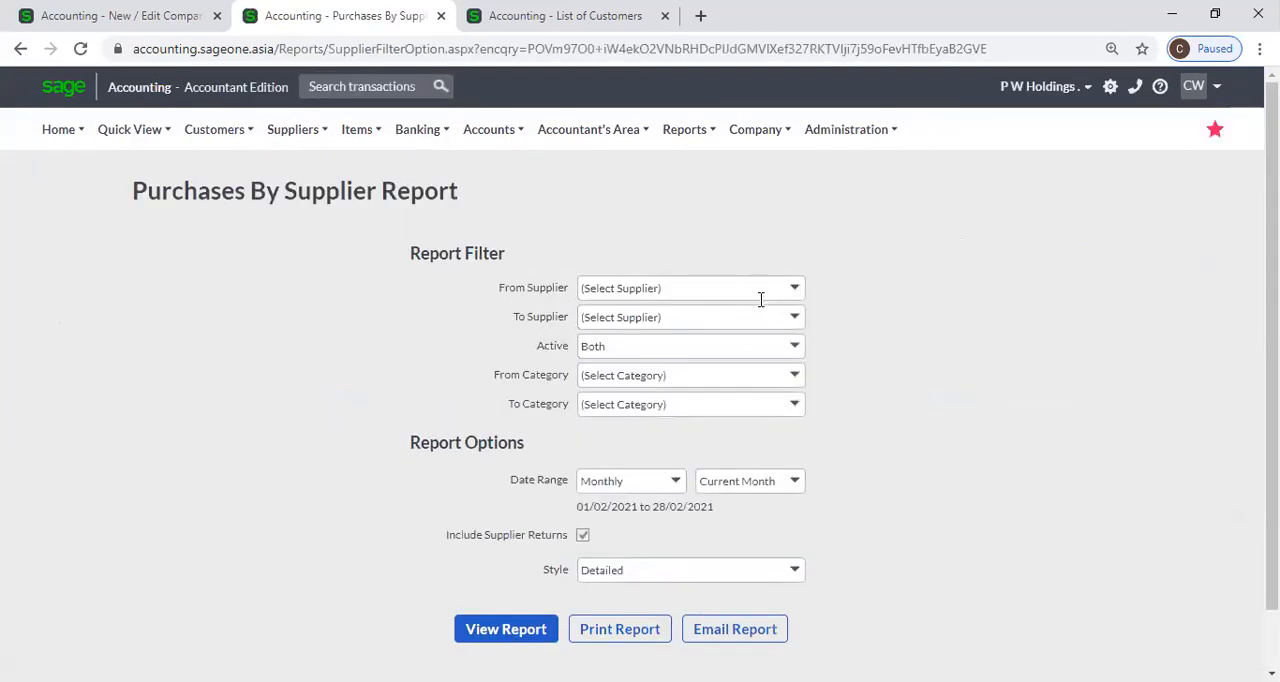
pyautogui.click(796, 288)
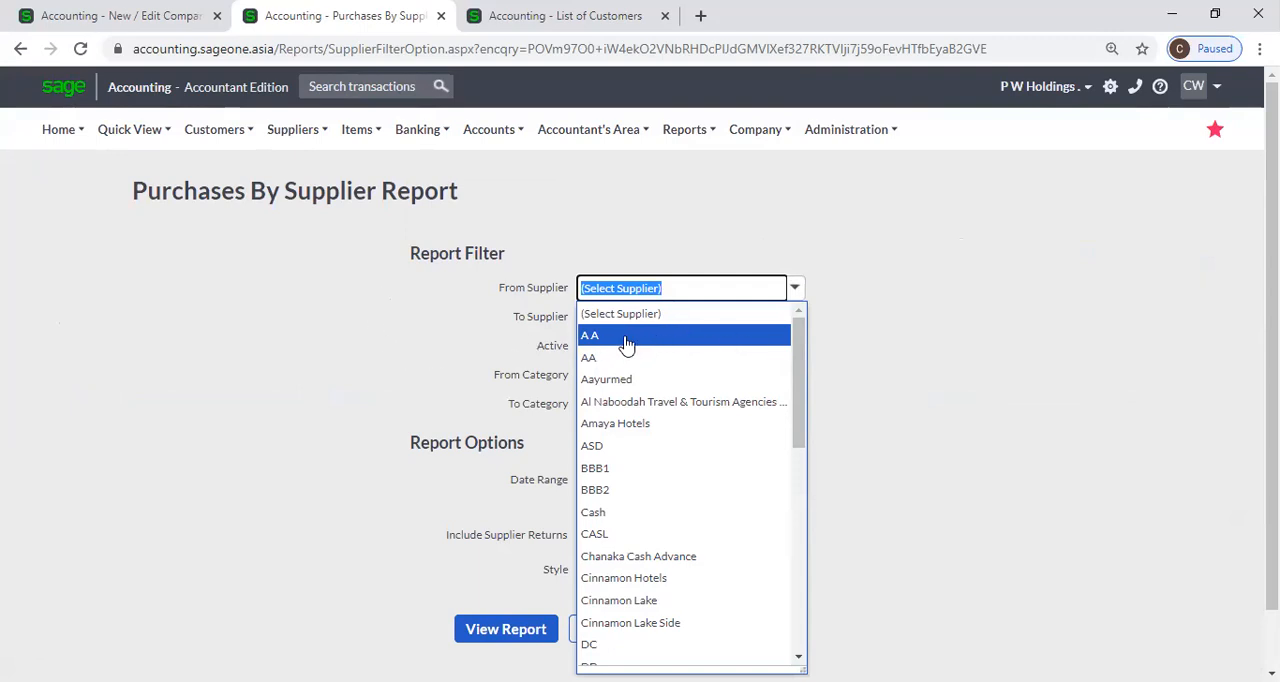
# Start a new supplier invoice from the Supplier Invoices list in the Purchases By Supplier Report's browser tab.
pyautogui.click(110, 16)
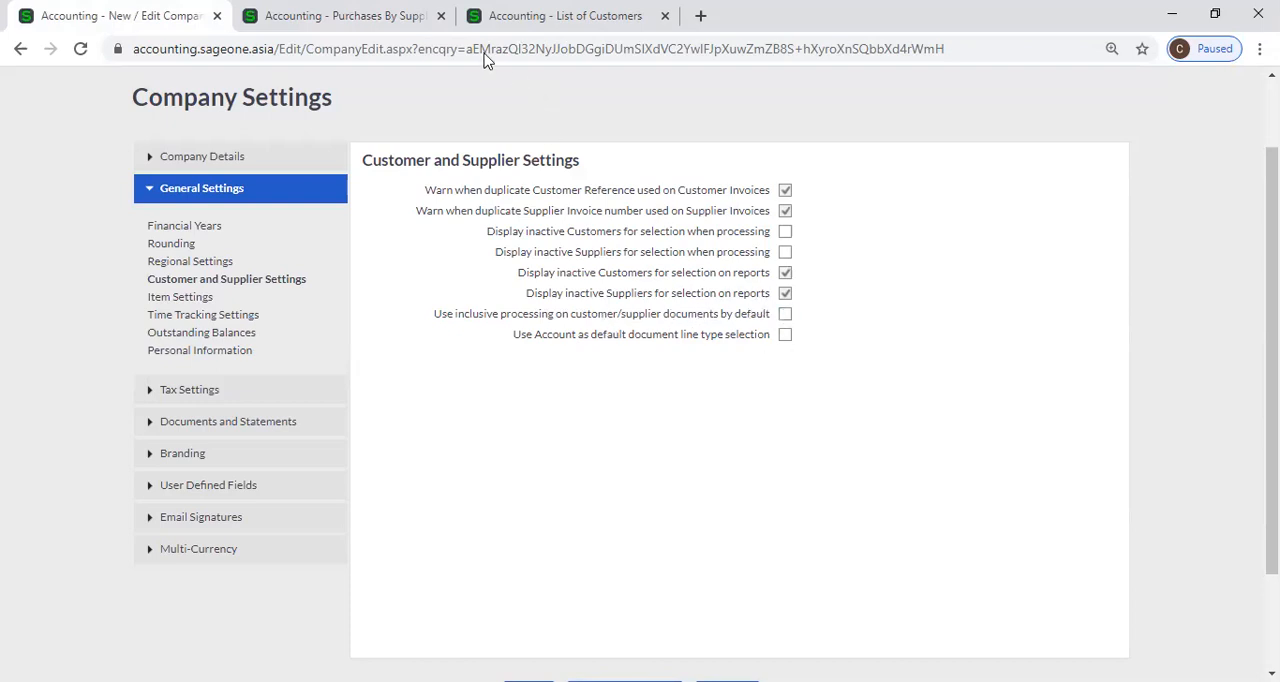
pyautogui.click(343, 17)
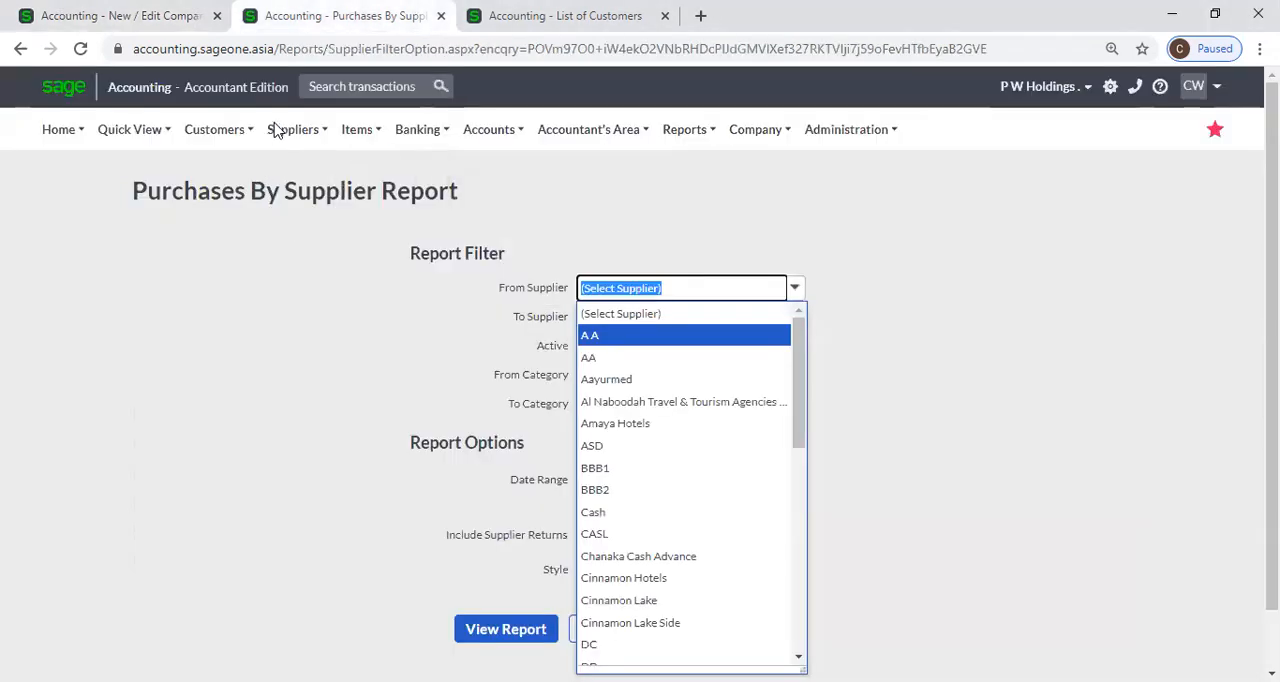
pyautogui.moveTo(286, 135)
pyautogui.moveTo(302, 230)
pyautogui.click(468, 260)
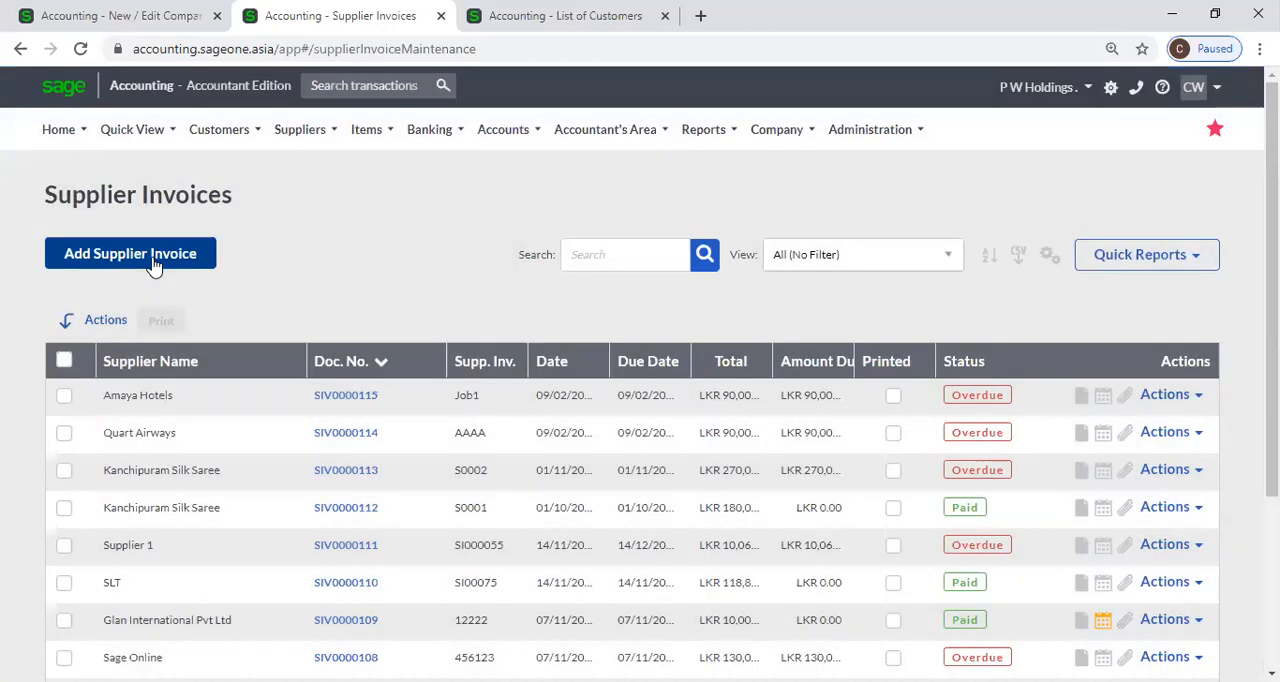
pyautogui.click(150, 258)
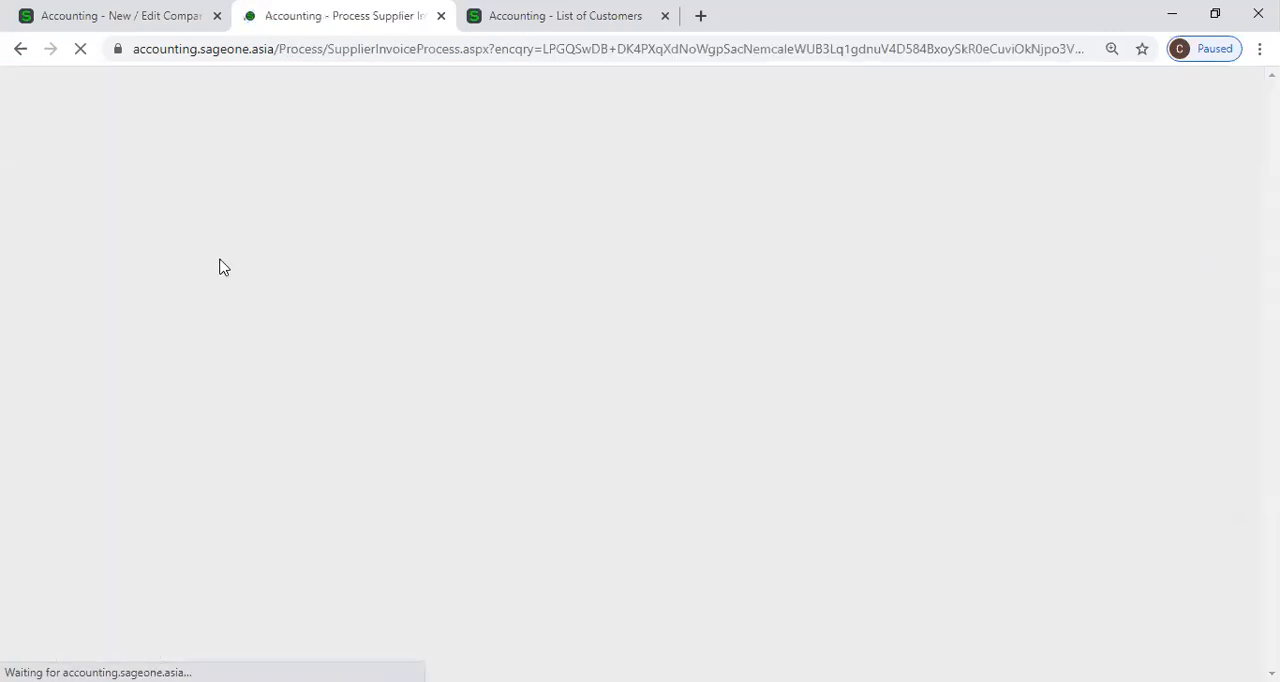
pyautogui.scroll(-2, 382, 272)
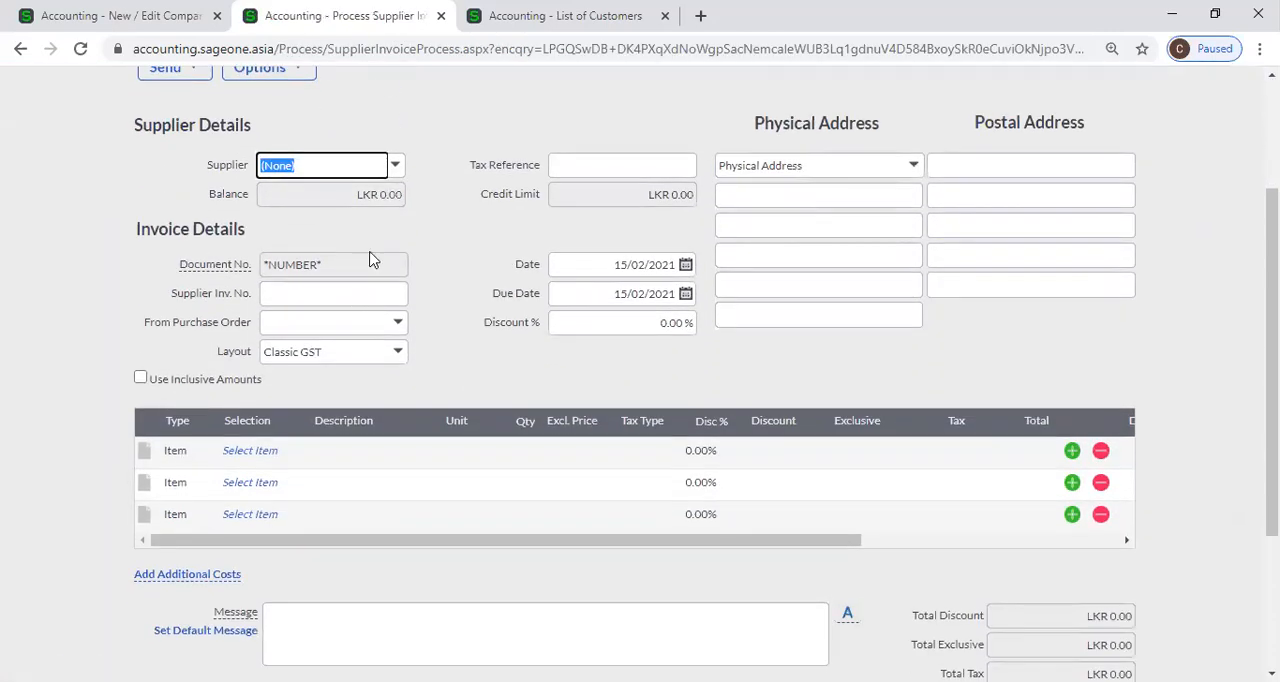
# Compare the Use inclusive processing on customer/supplier documents by default setting with the Excl. Price column of the new supplier invoice.
pyautogui.click(185, 15)
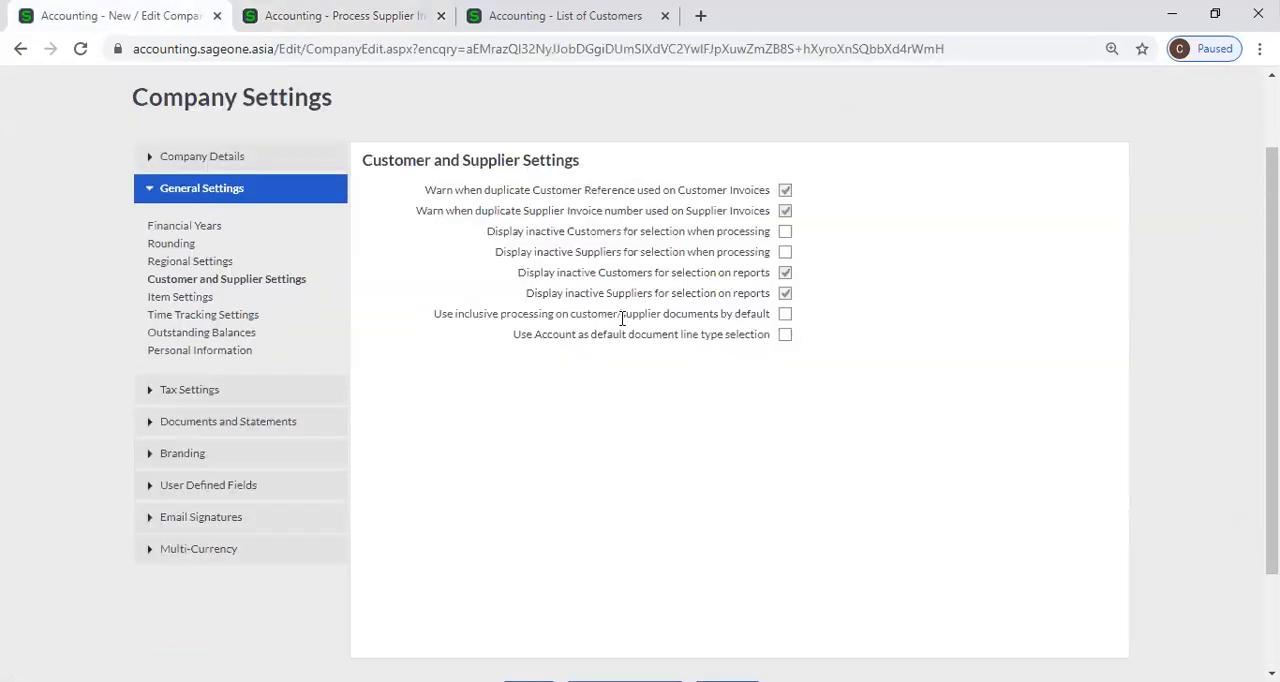
pyautogui.click(322, 15)
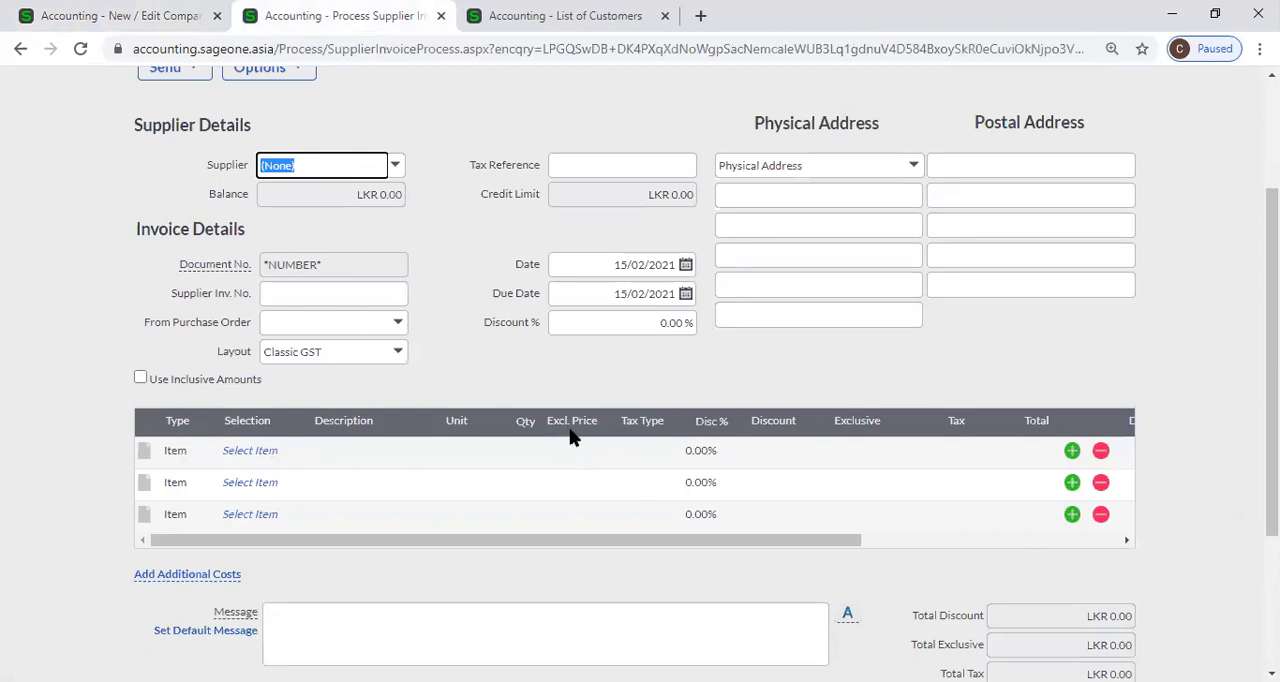
pyautogui.click(122, 22)
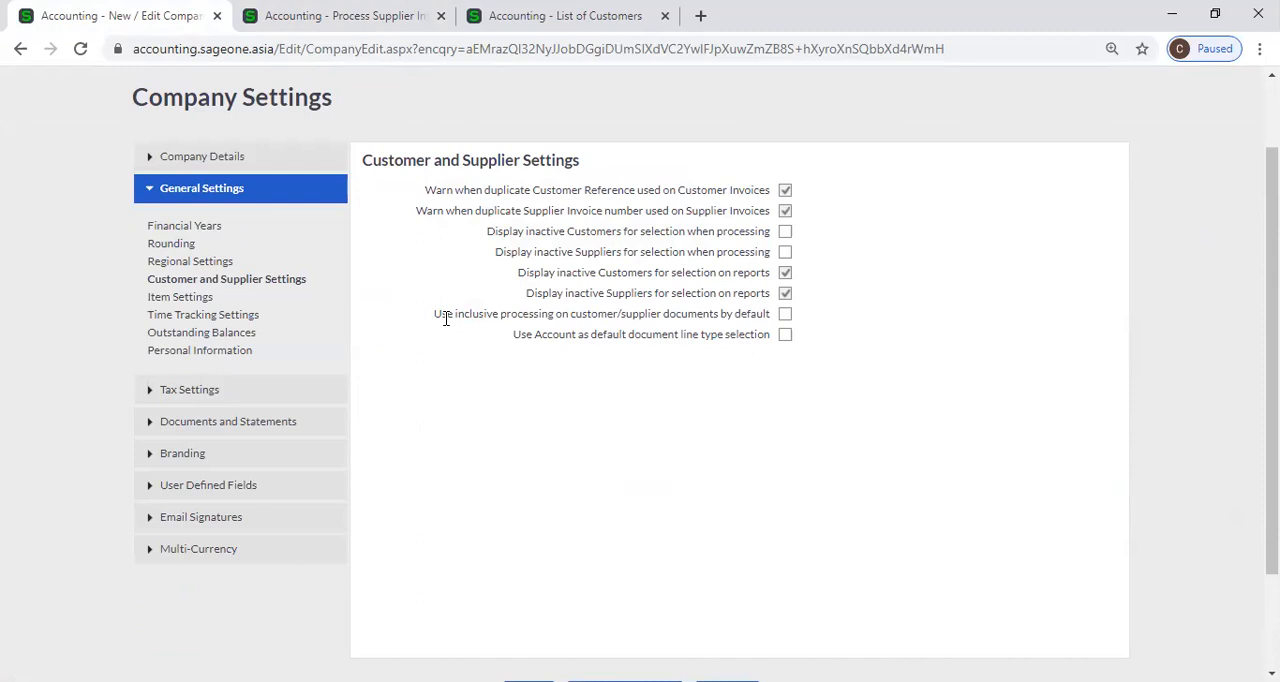
pyautogui.click(320, 18)
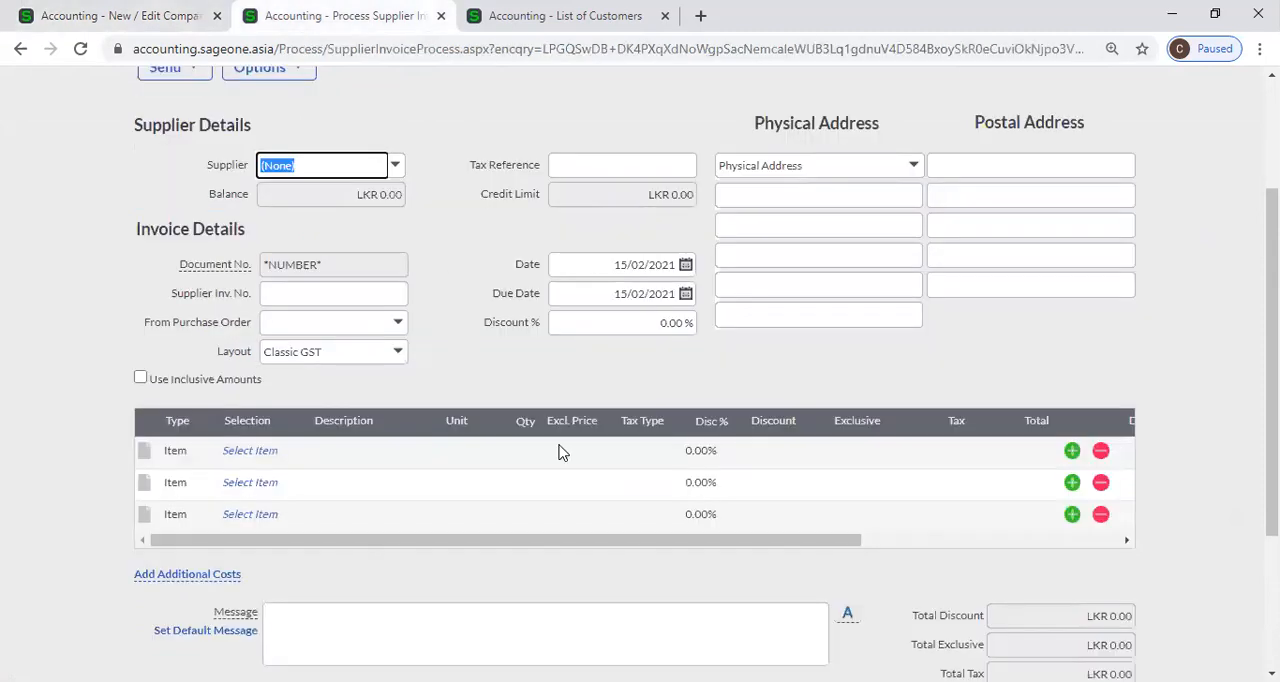
# Close the existing Company Settings browser tab and open the company's Customer and Supplier Settings in the List of Customers tab.
pyautogui.click(125, 16)
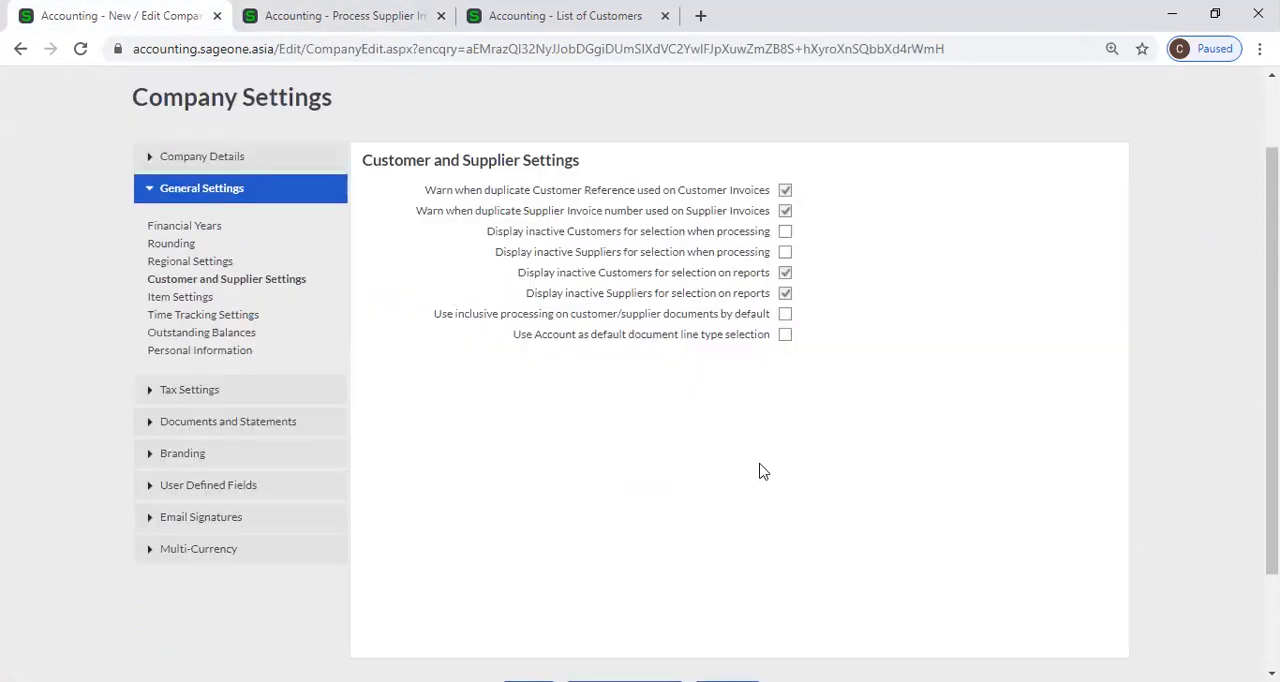
pyautogui.hotkey('ctrl', 'Tab')
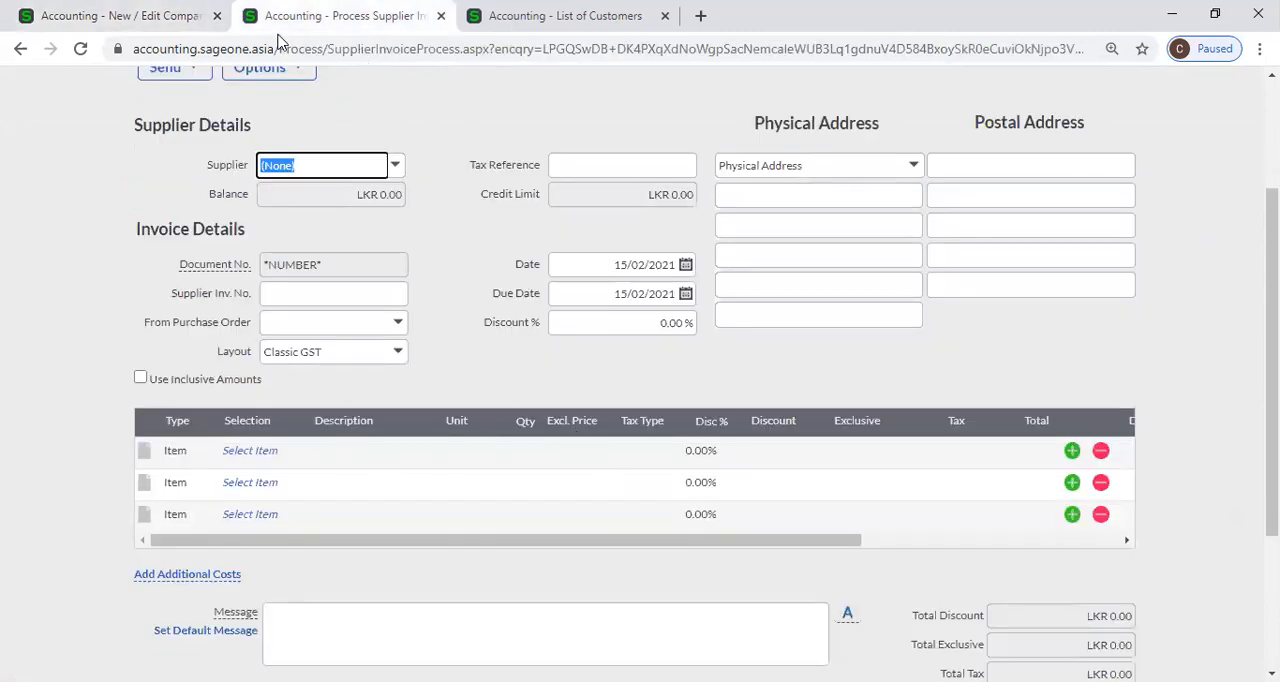
pyautogui.hotkey('ctrl', 'Tab')
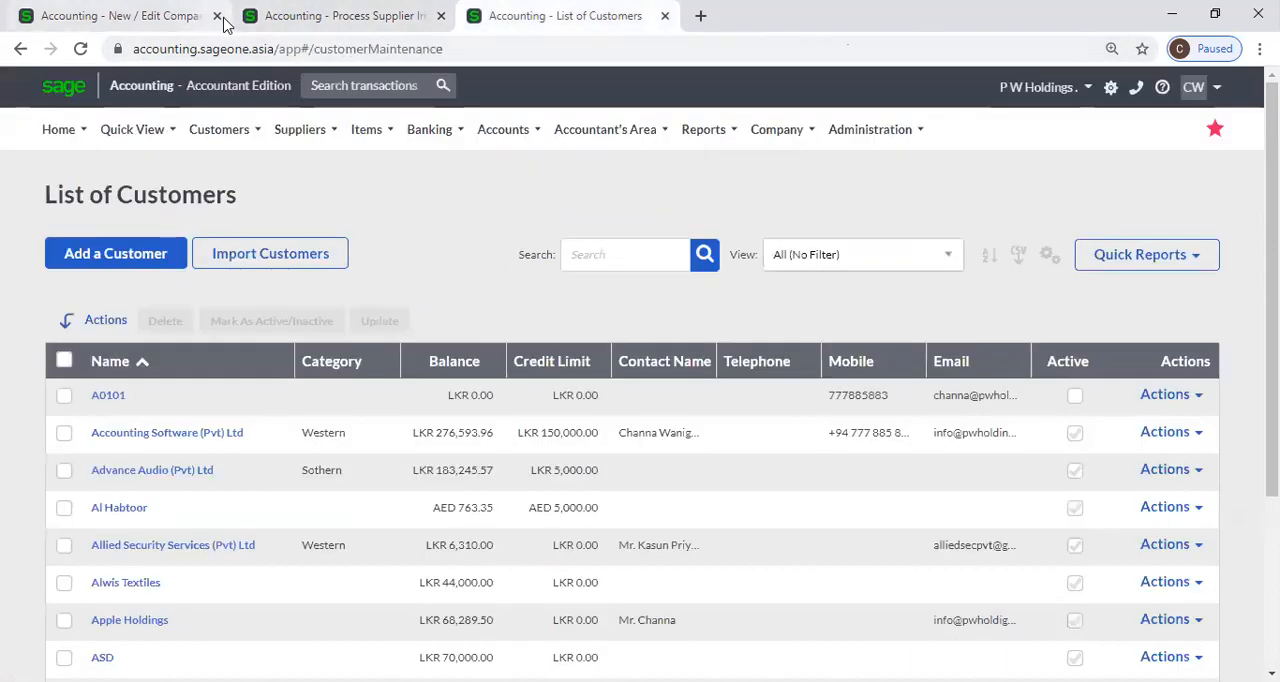
pyautogui.click(218, 17)
pyautogui.moveTo(768, 137)
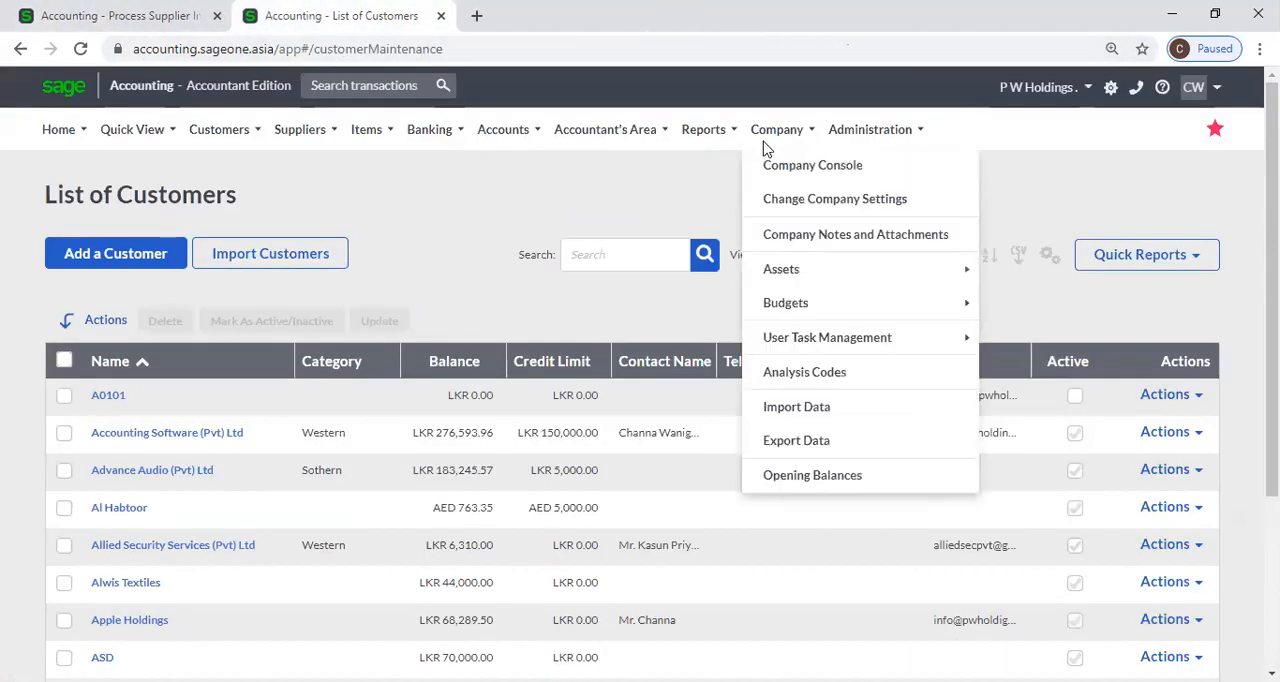
pyautogui.click(781, 203)
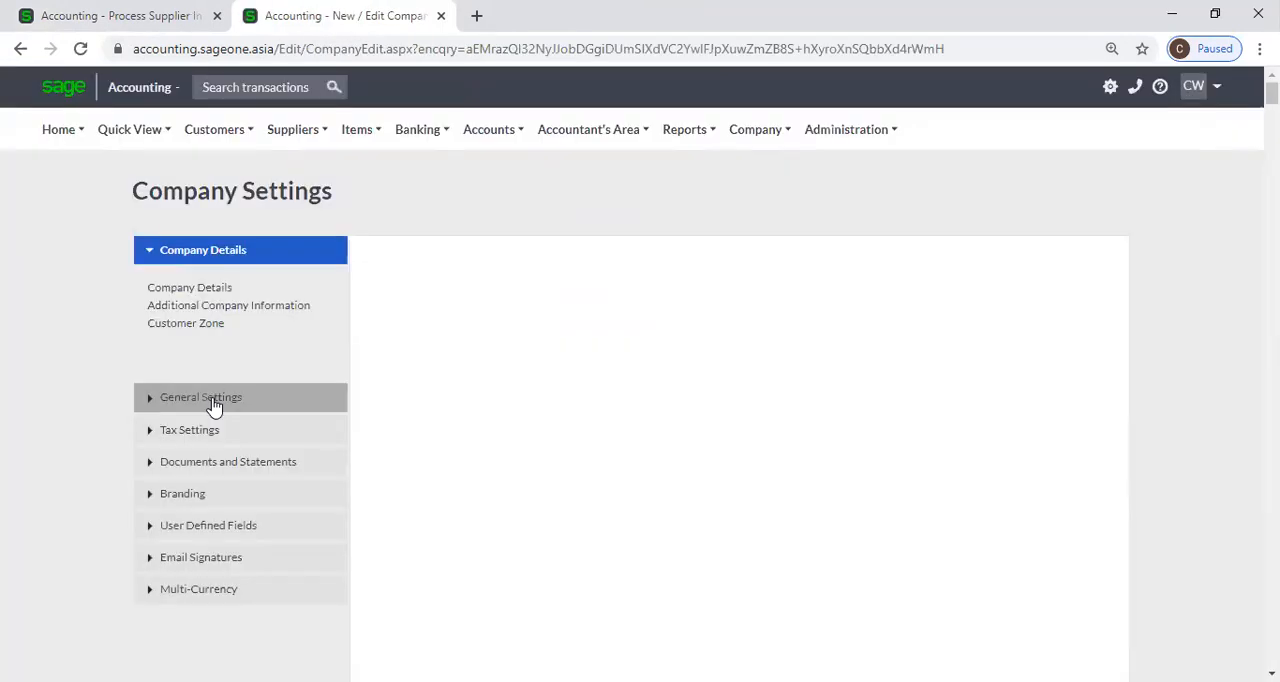
pyautogui.click(213, 400)
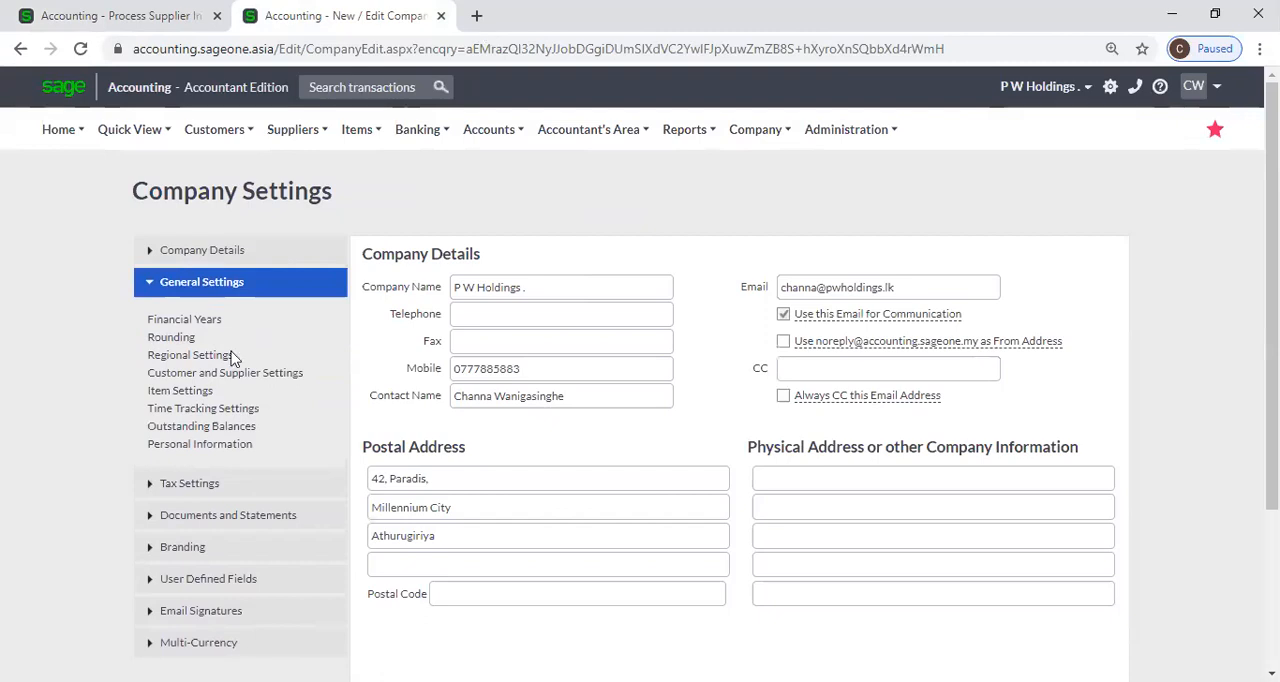
pyautogui.click(199, 376)
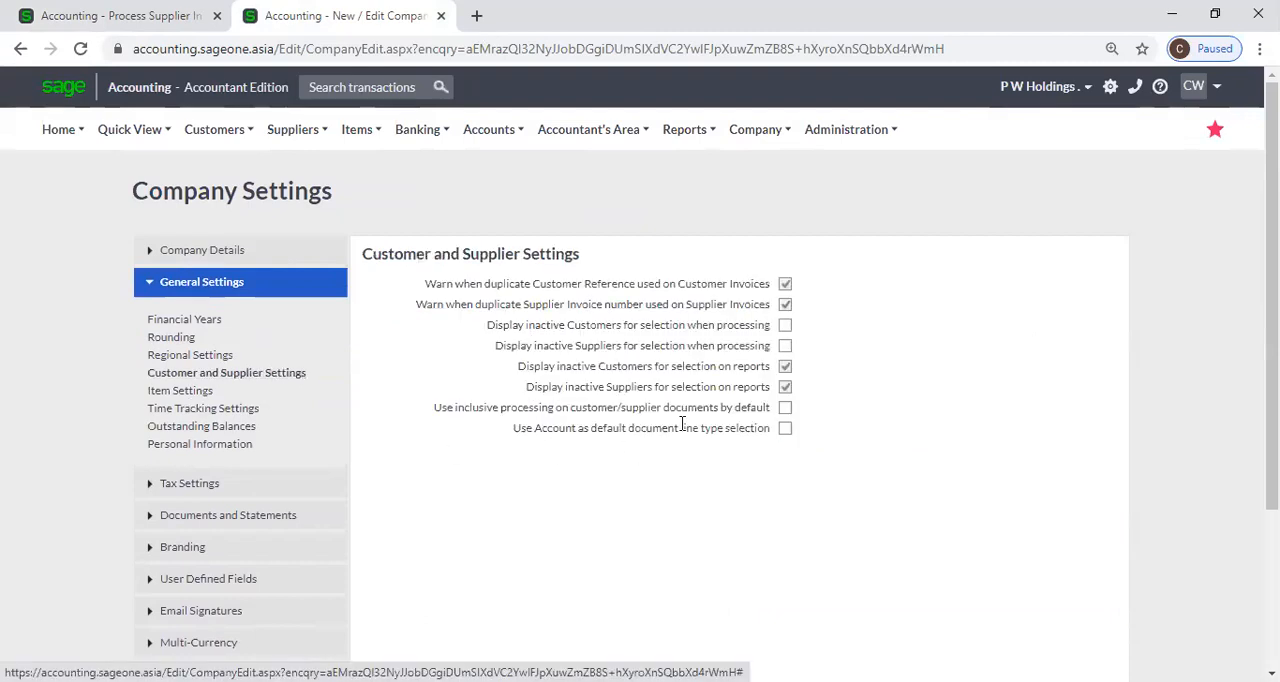
# Enable Use inclusive processing on customer/supplier documents by default and save the company settings.
pyautogui.click(785, 406)
pyautogui.scroll(-1, 817, 427)
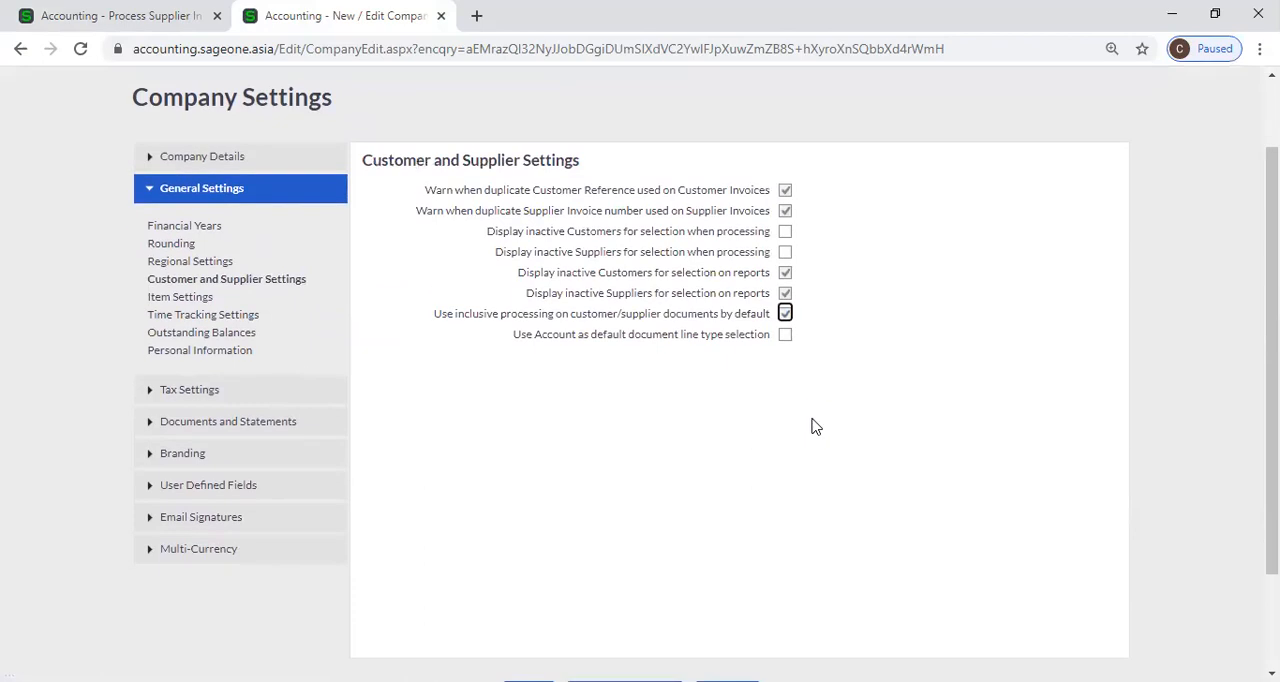
pyautogui.scroll(-2, 660, 432)
pyautogui.click(526, 566)
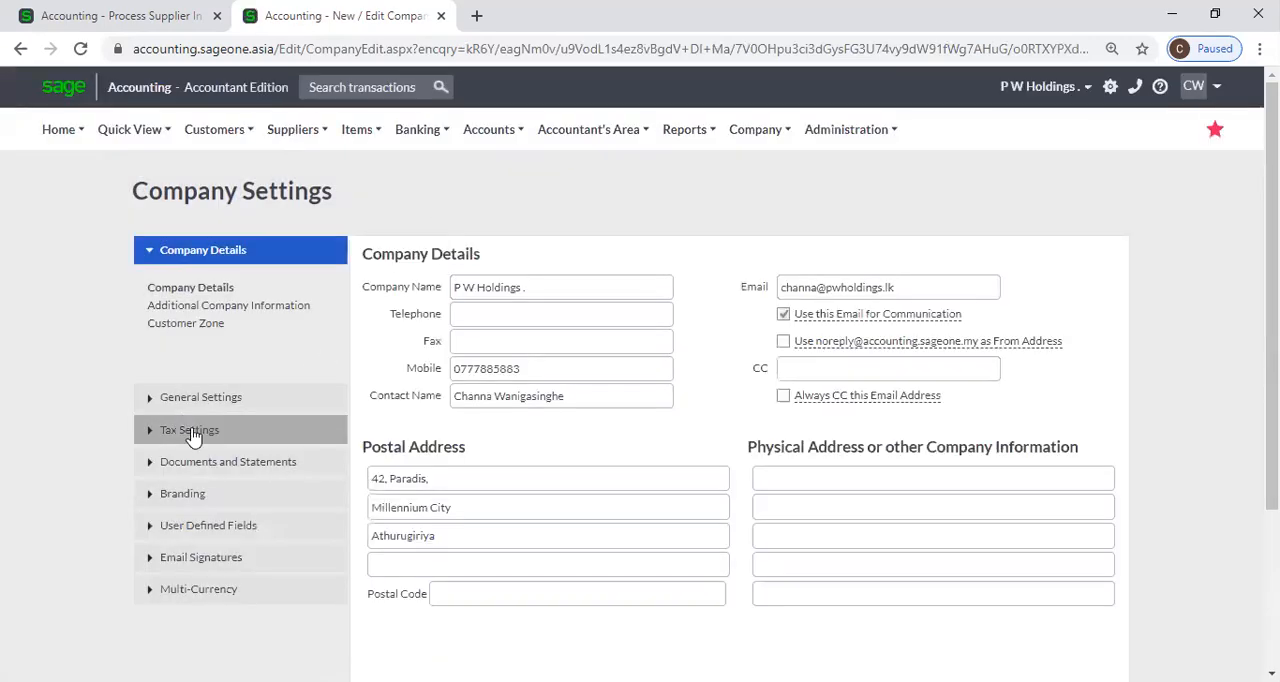
# Reopen the Customer and Supplier Settings to check the inclusive processing option, and reload the new supplier invoice to check its price column.
pyautogui.click(193, 432)
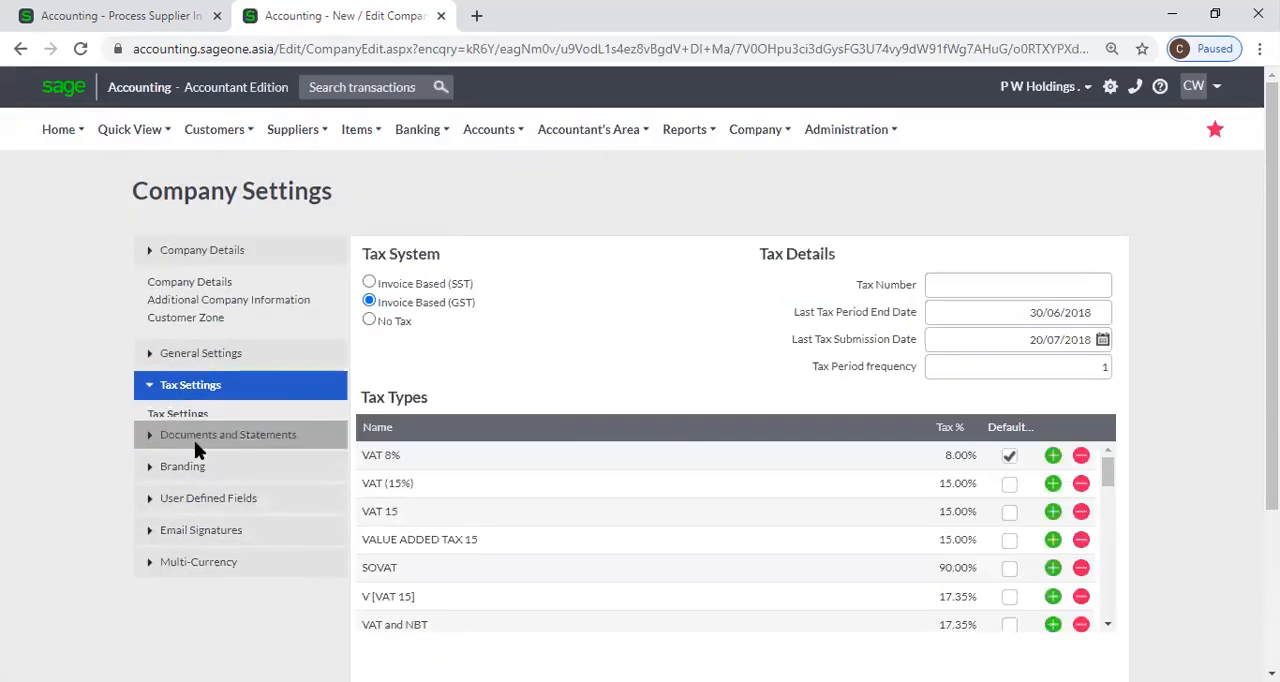
pyautogui.click(207, 282)
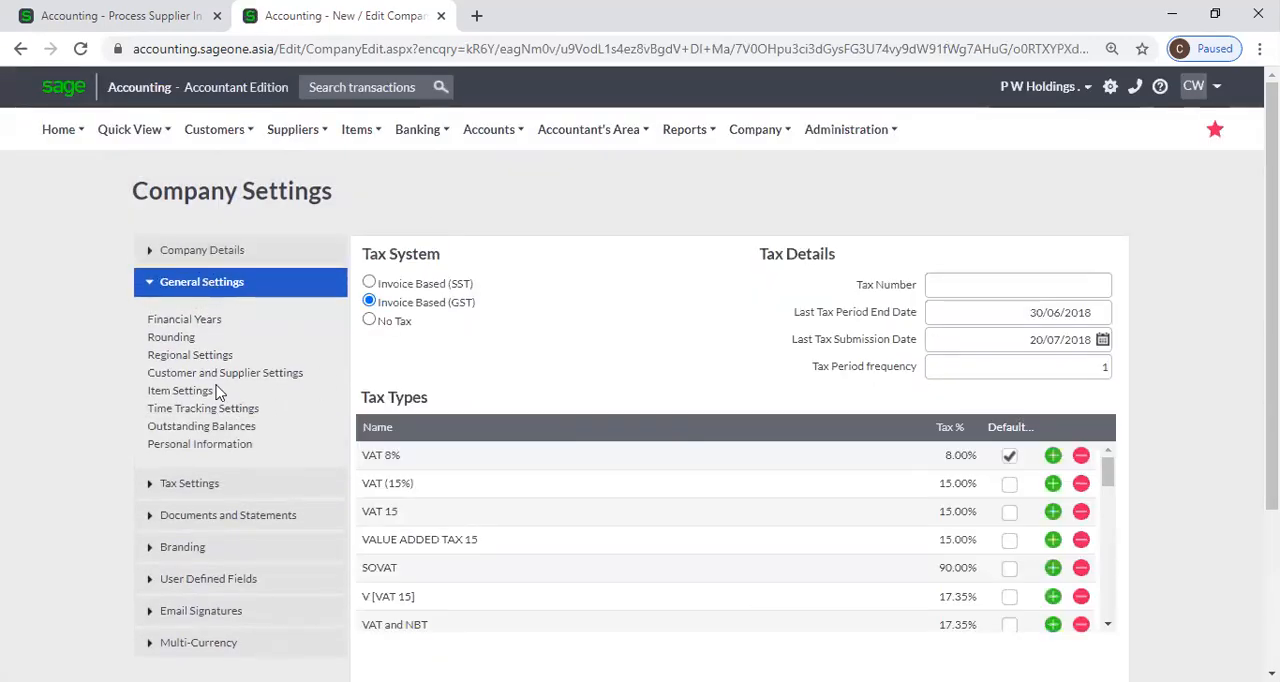
pyautogui.click(192, 357)
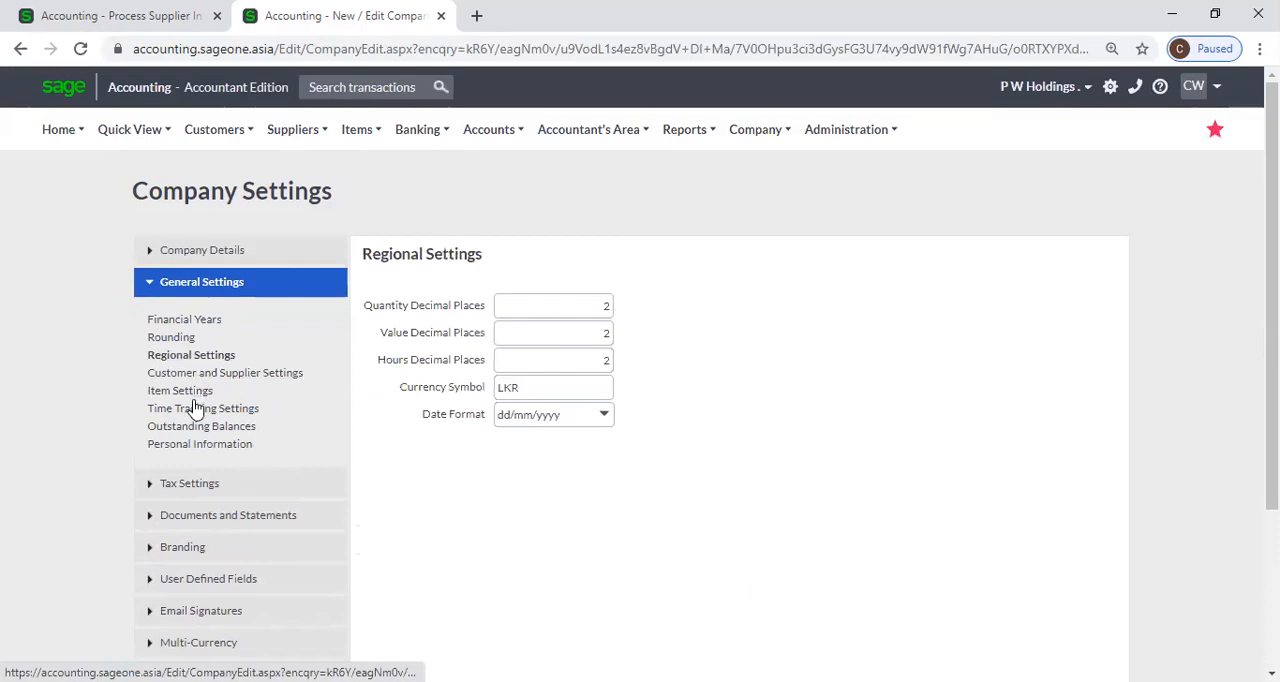
pyautogui.click(240, 373)
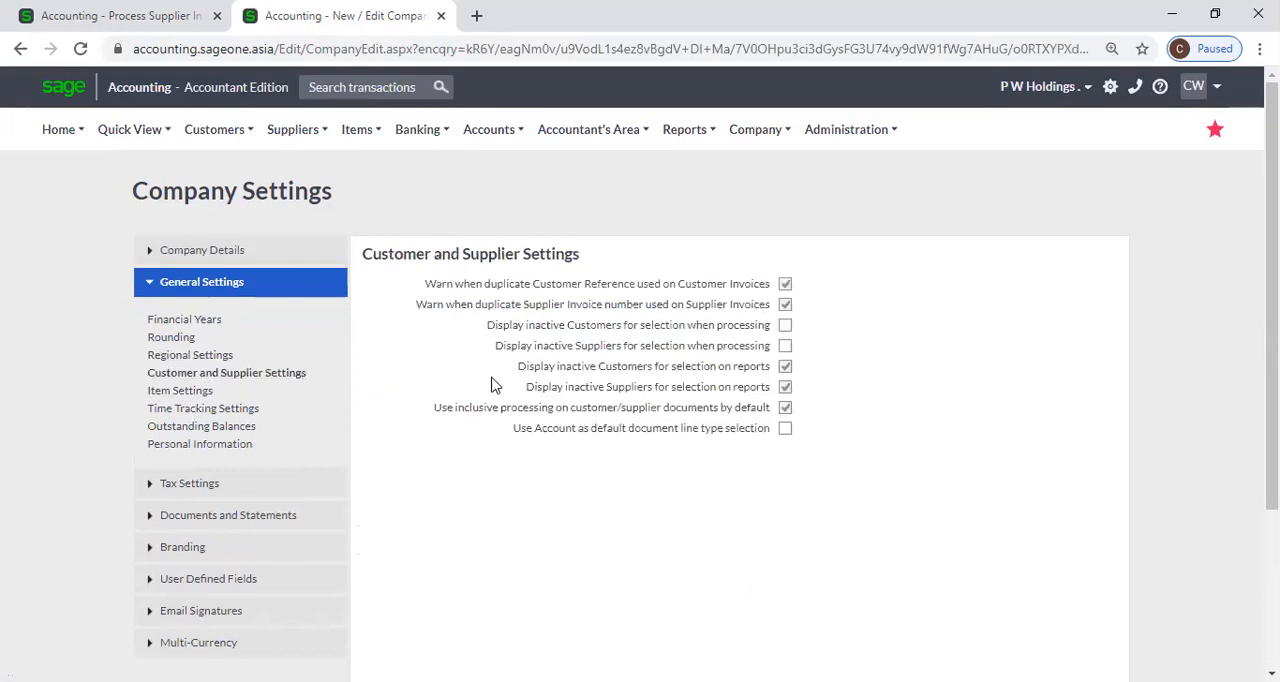
pyautogui.click(135, 20)
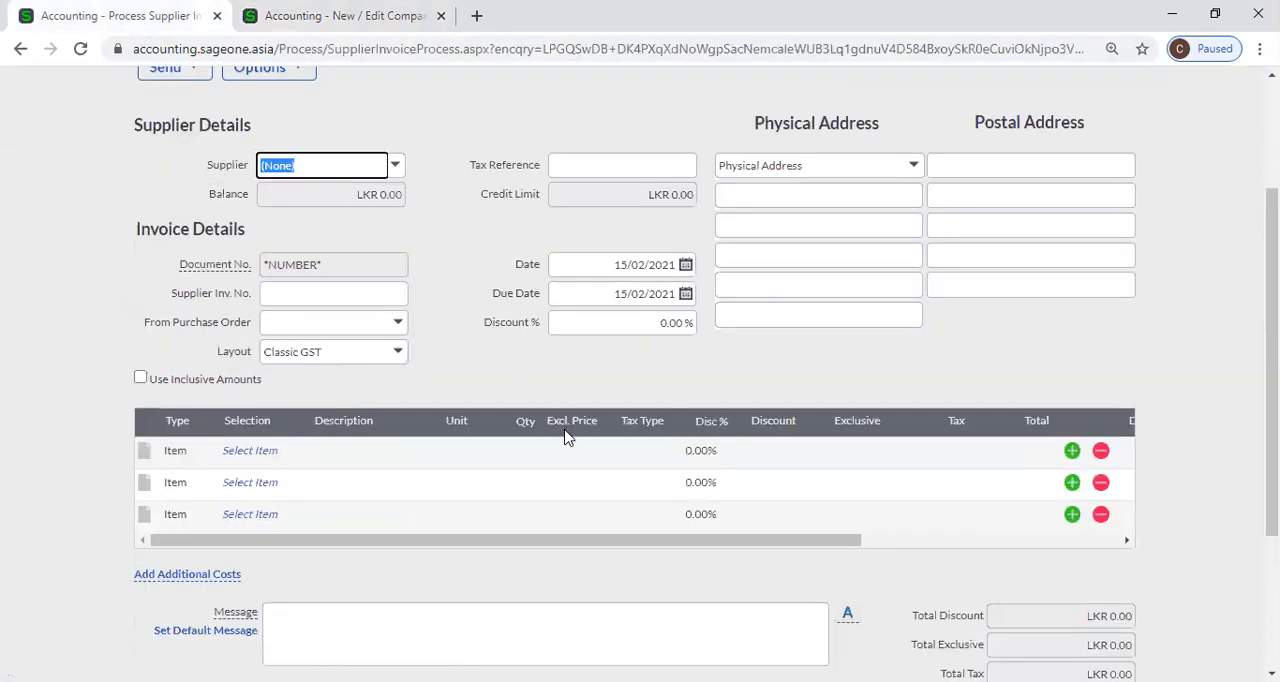
pyautogui.click(74, 48)
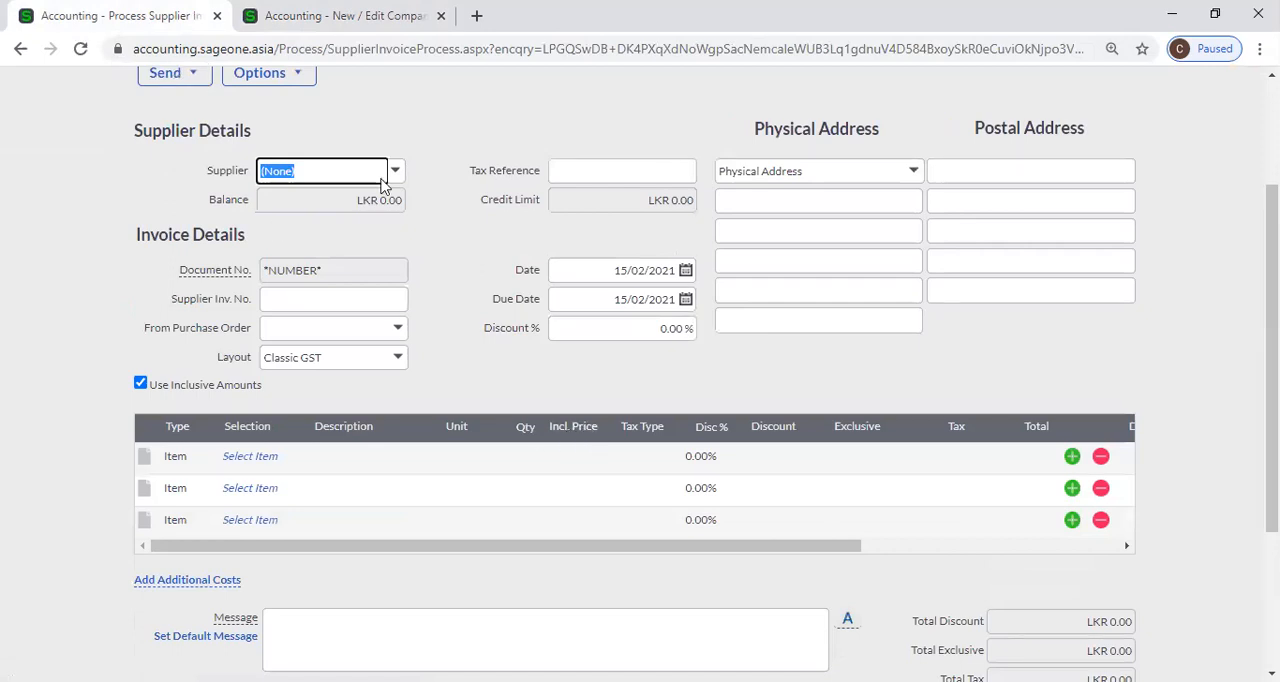
# Disable Use inclusive processing on customer/supplier documents by default, save the company settings, and reload the supplier invoice.
pyautogui.click(338, 16)
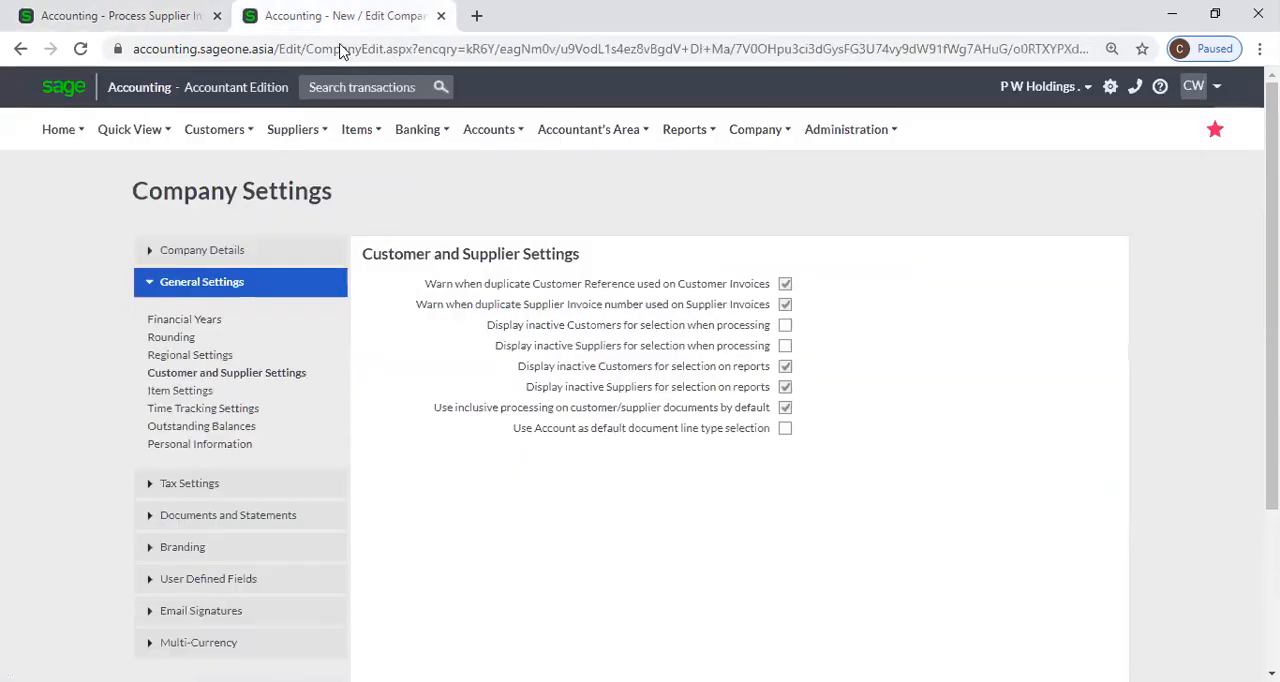
pyautogui.click(785, 408)
pyautogui.scroll(-3, 869, 449)
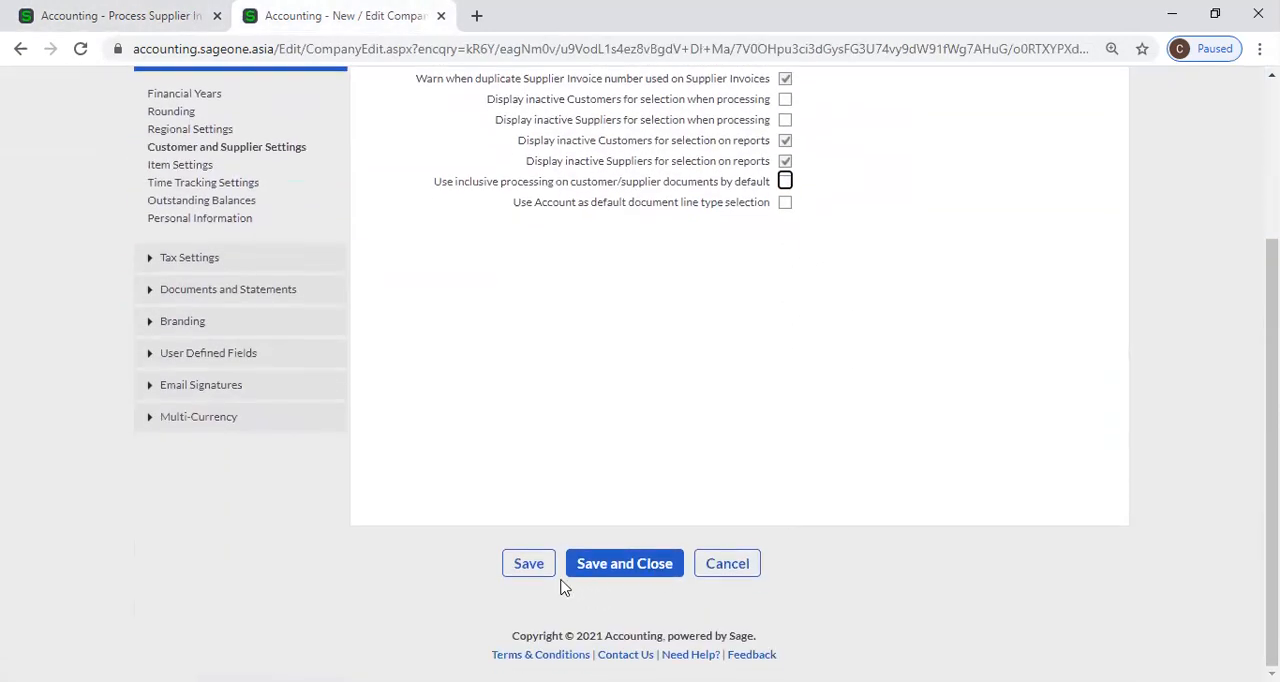
pyautogui.click(540, 566)
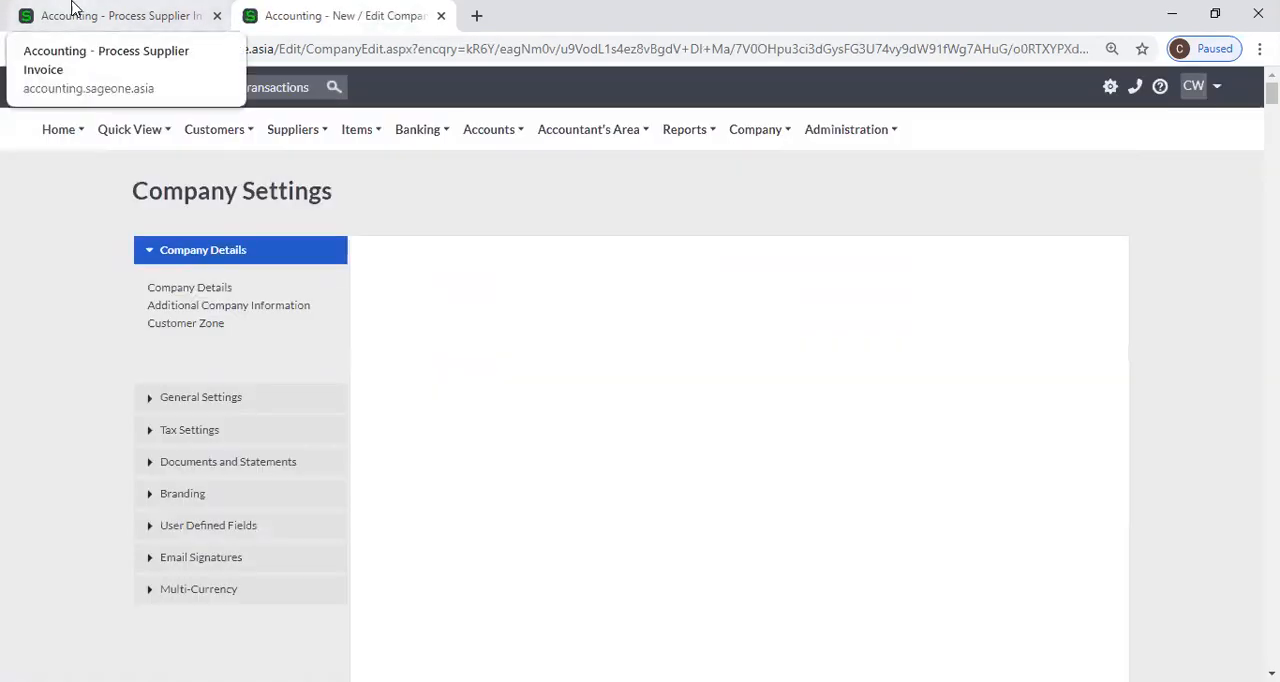
pyautogui.click(72, 10)
pyautogui.click(80, 48)
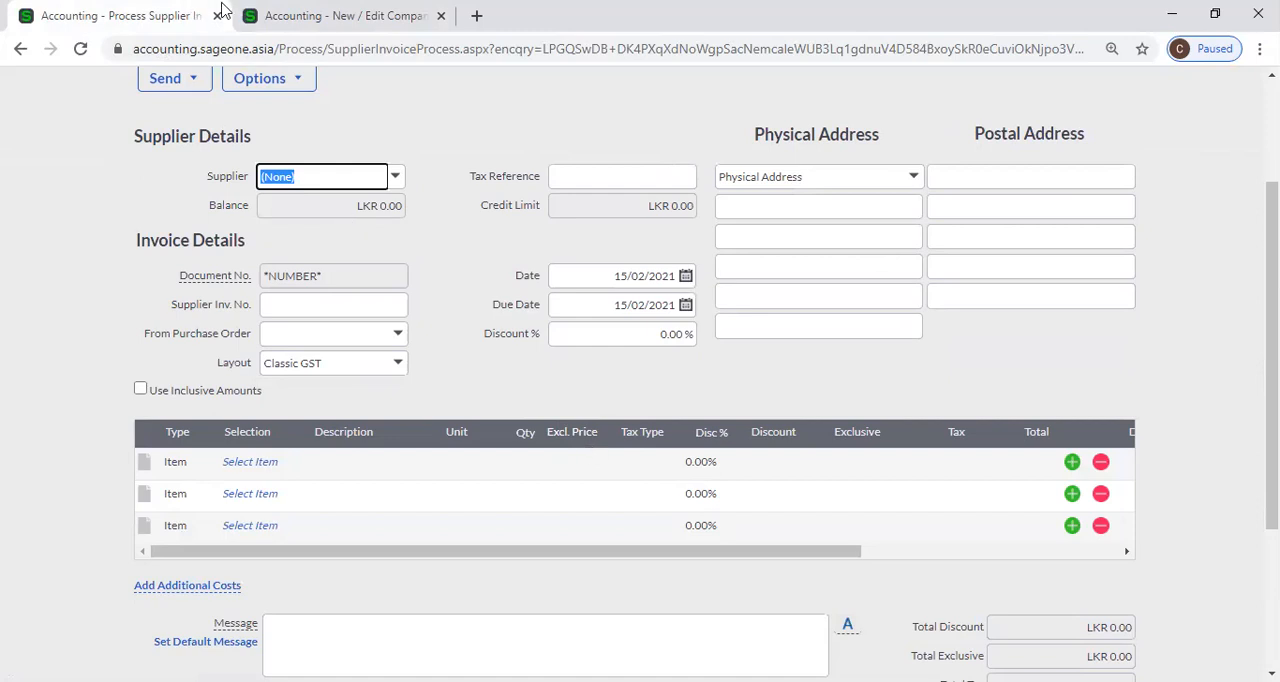
# Review the Customer and Supplier Settings and the Item Settings in the company's General Settings.
pyautogui.click(300, 15)
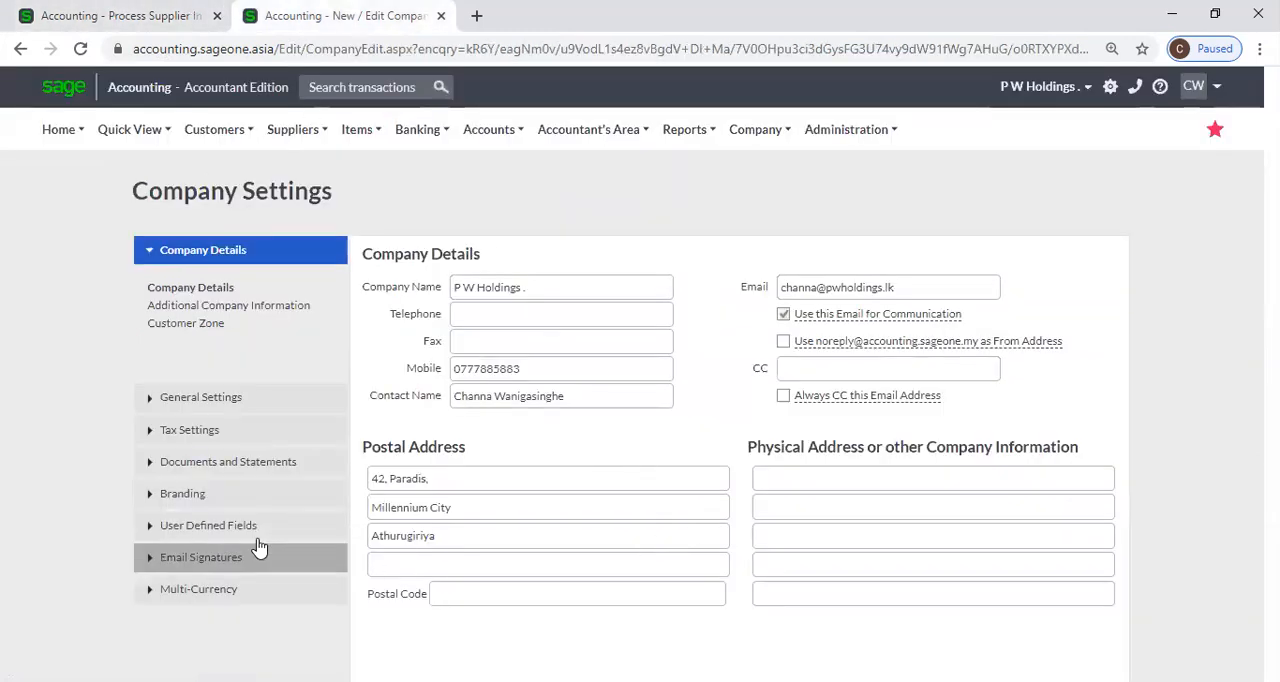
pyautogui.click(195, 397)
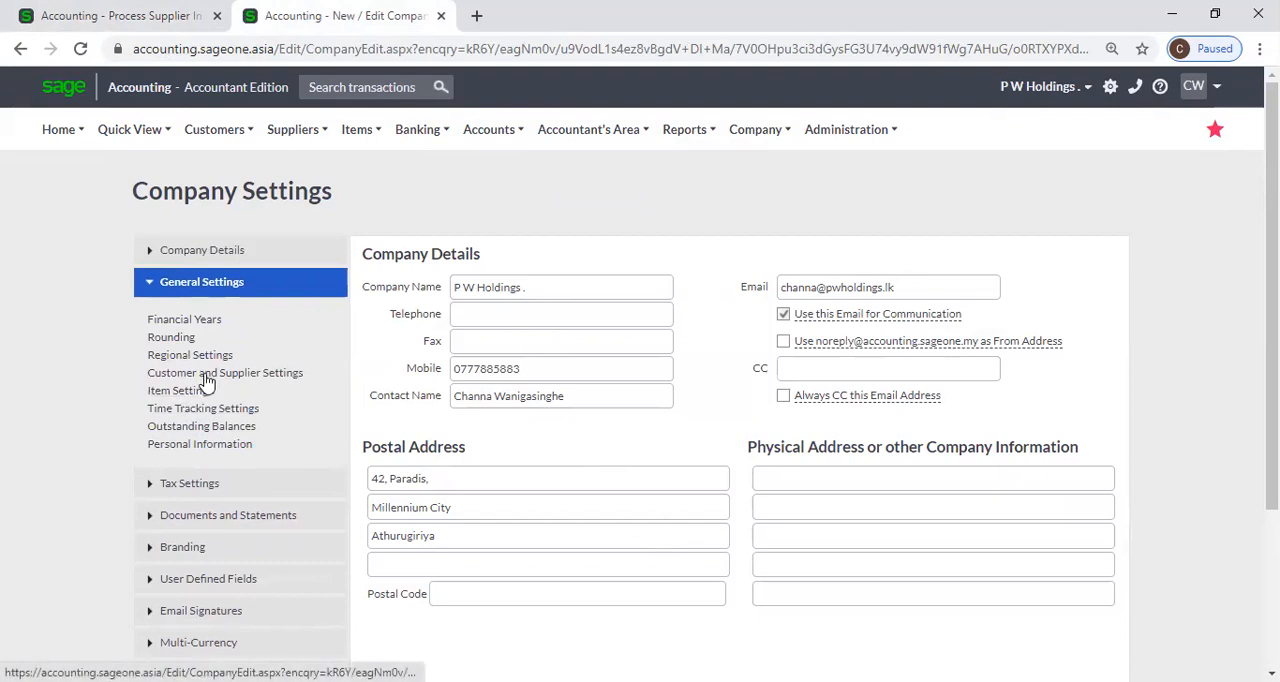
pyautogui.click(207, 373)
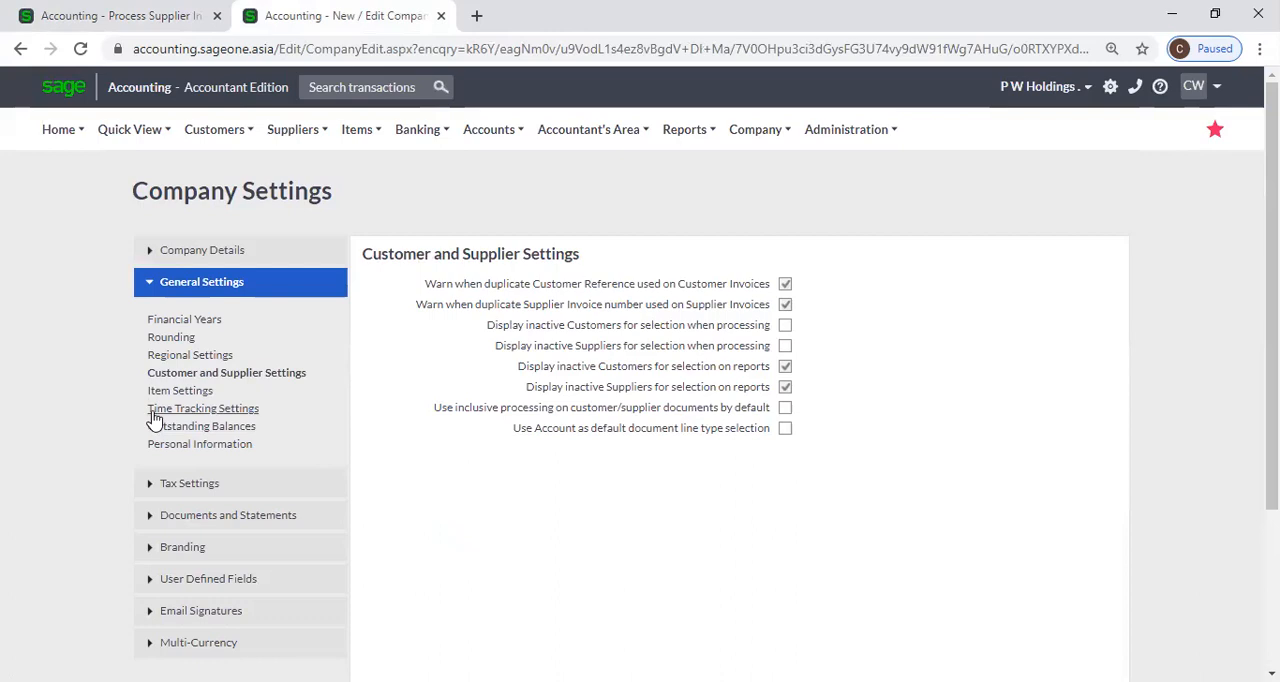
pyautogui.click(180, 390)
pyautogui.scroll(-1, 957, 580)
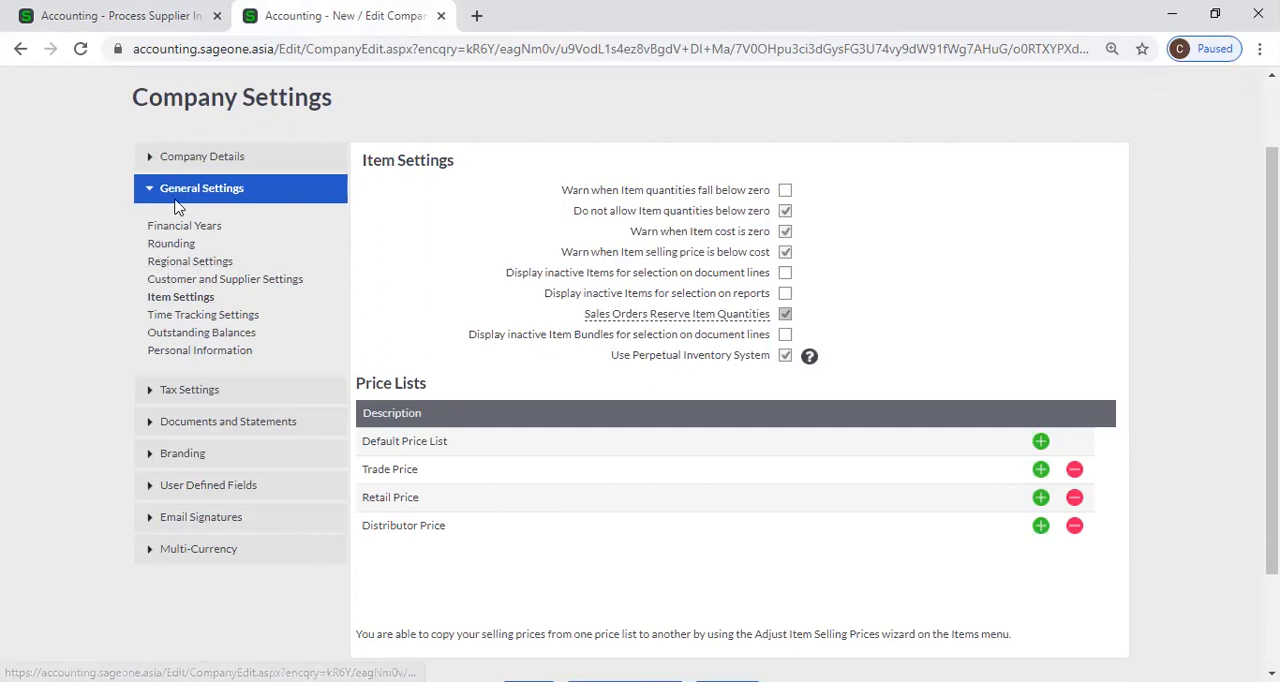
pyautogui.click(200, 284)
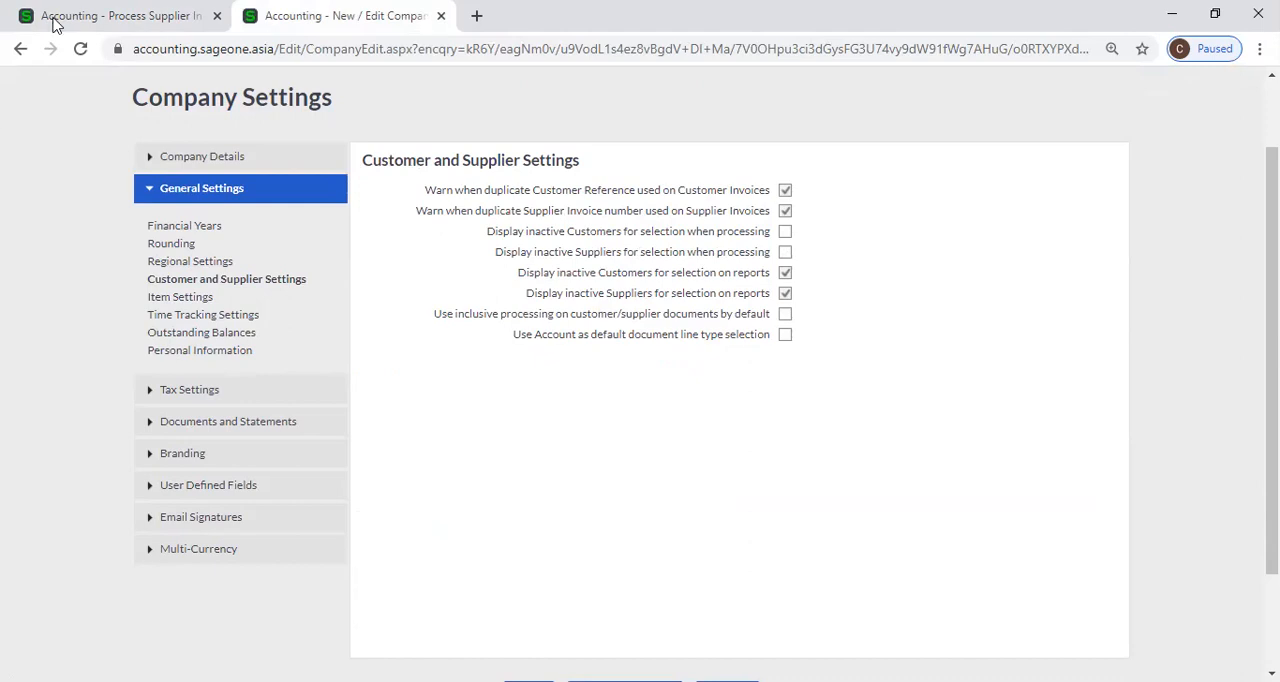
# Compare the Process Supplier Invoice form with the options in the Customer and Supplier Settings.
pyautogui.click(166, 16)
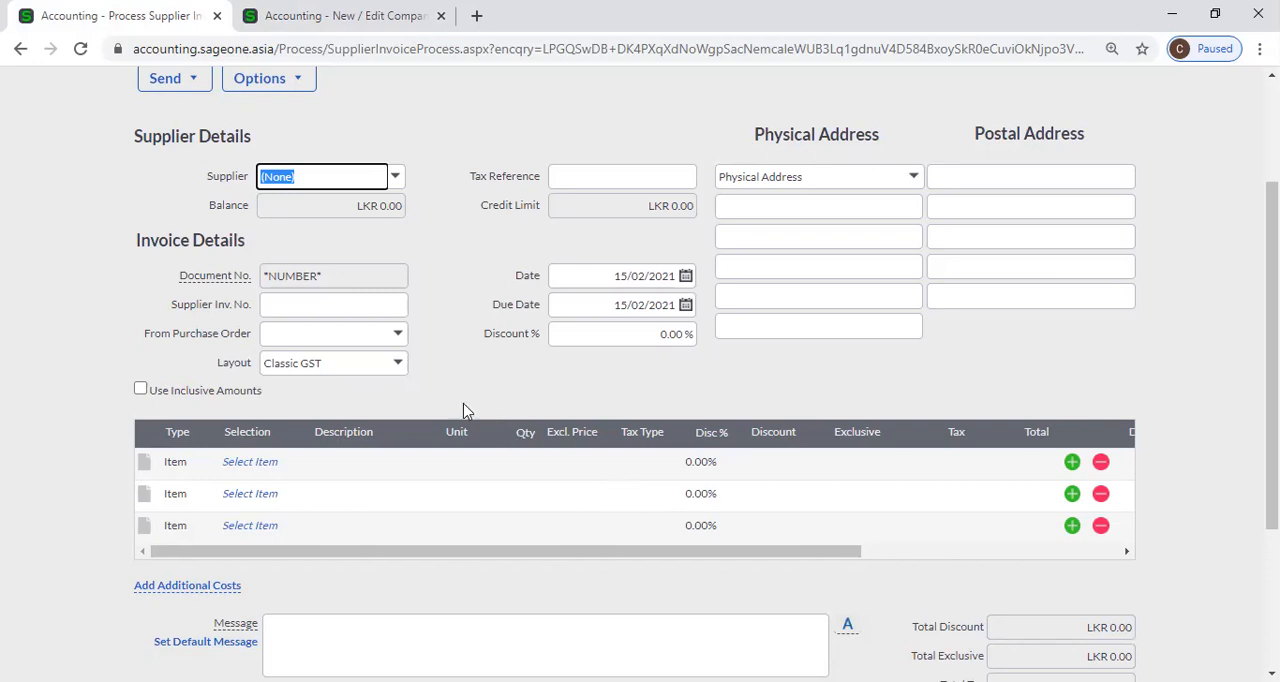
pyautogui.scroll(2, 383, 188)
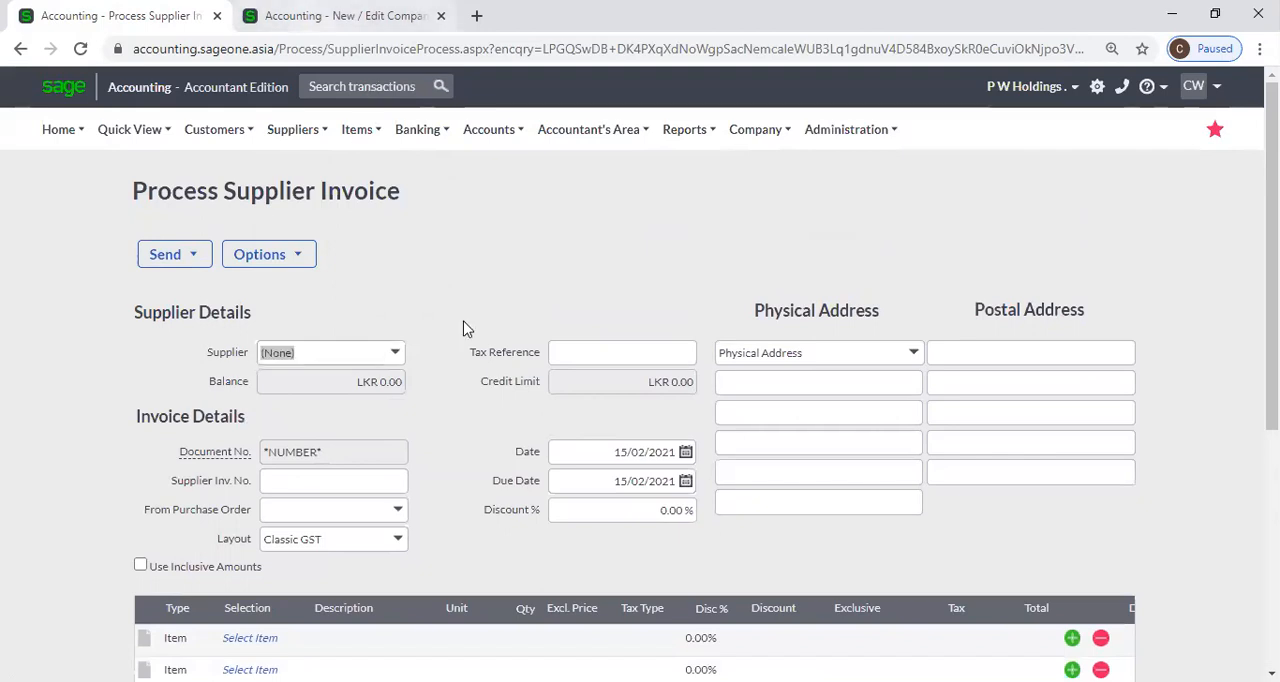
pyautogui.hotkey('ctrl', 'Tab')
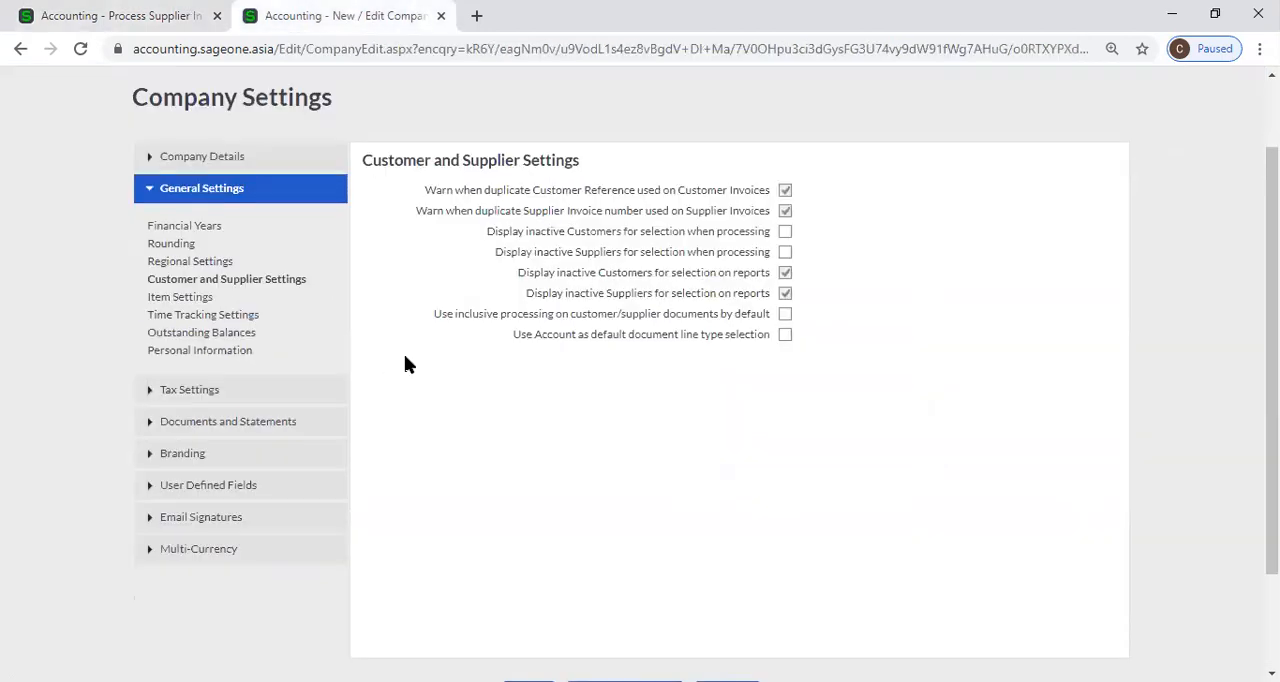
pyautogui.click(110, 12)
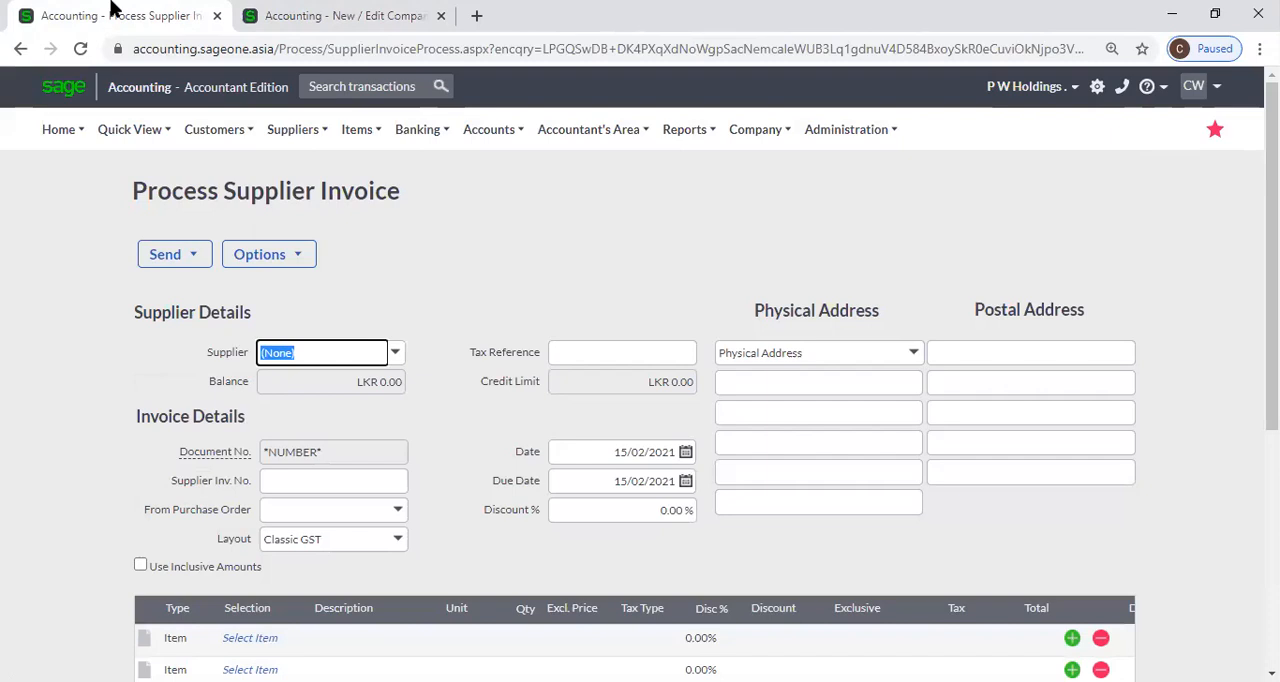
pyautogui.click(290, 16)
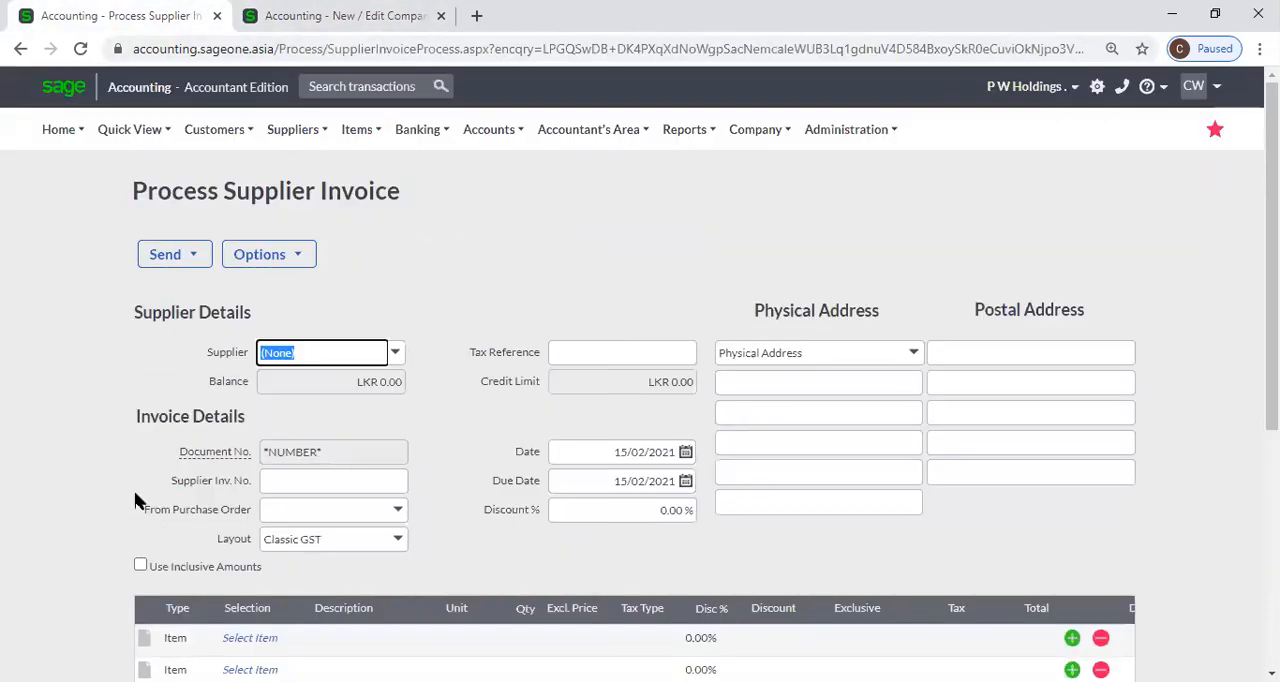
# Turn on Use Inclusive Amounts for the supplier invoice and activate the first line's Incl. Price cell.
pyautogui.scroll(-1, 138, 500)
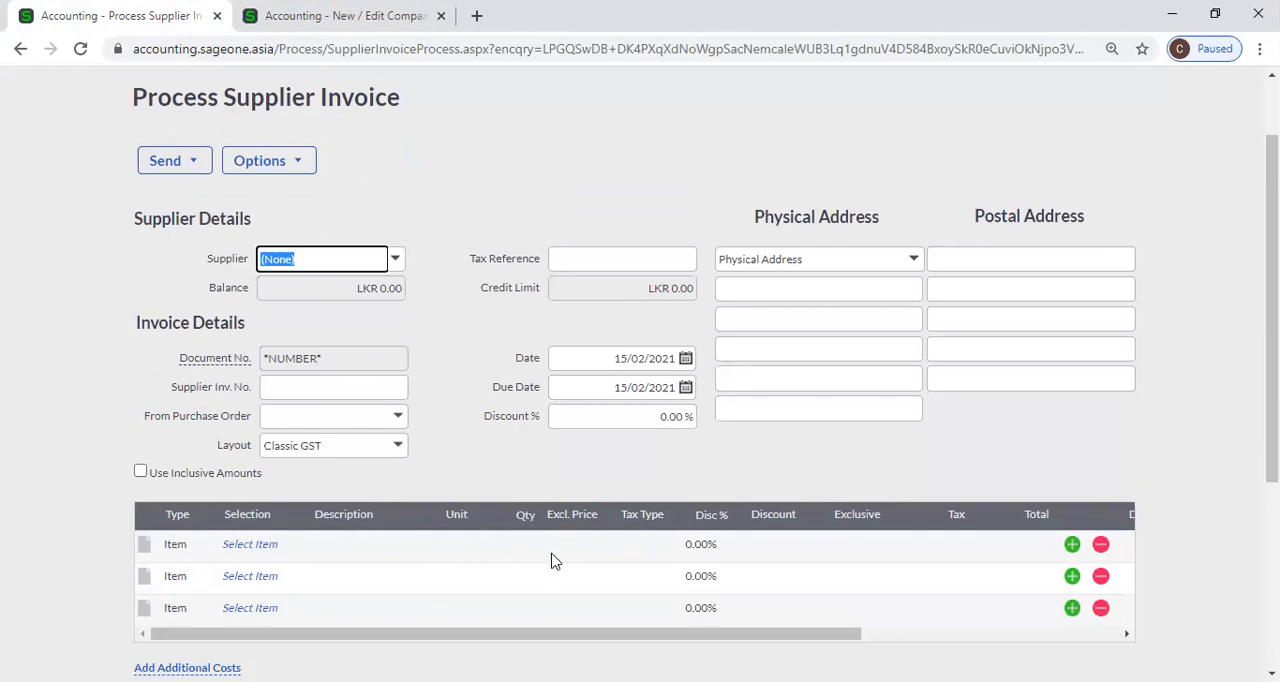
pyautogui.click(134, 469)
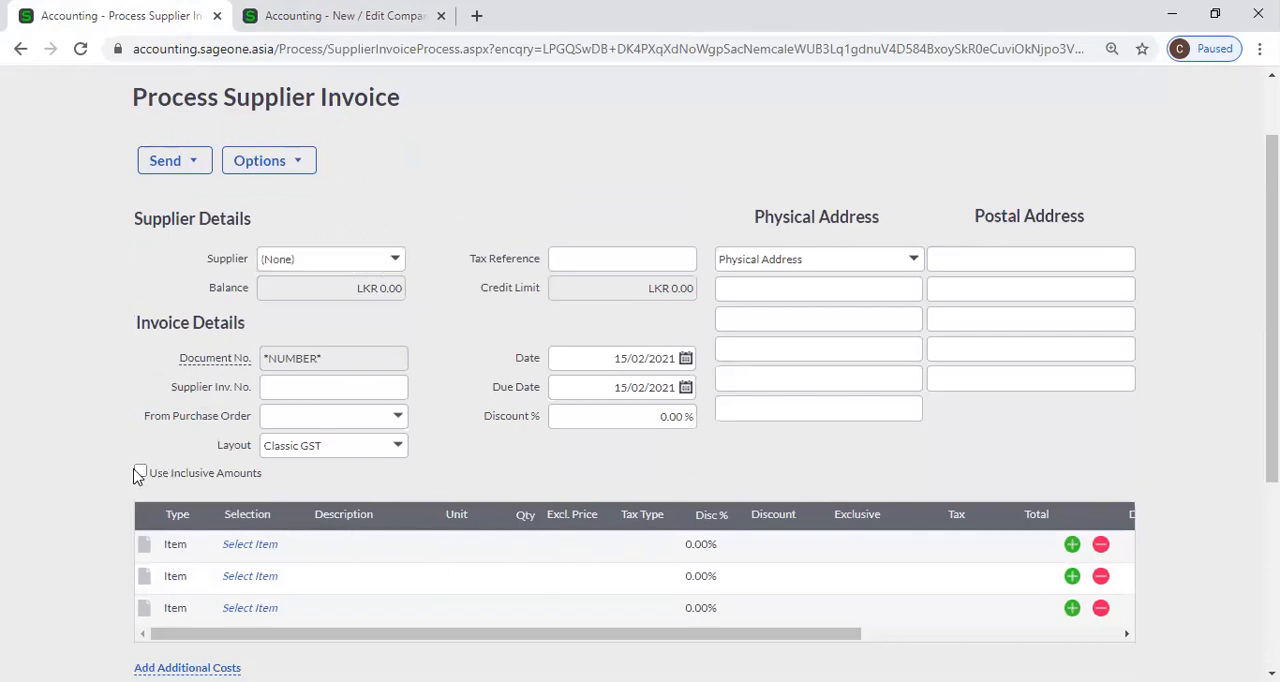
pyautogui.click(141, 472)
pyautogui.click(141, 472)
pyautogui.scroll(-1, 145, 478)
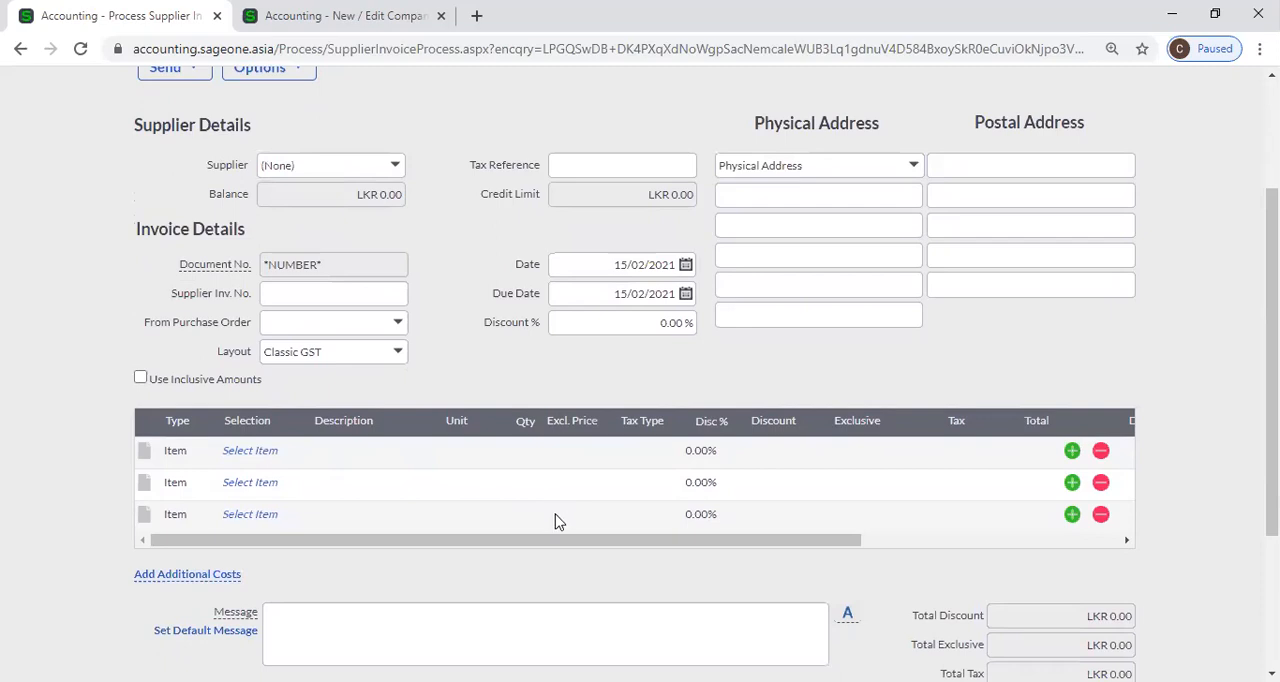
pyautogui.click(592, 451)
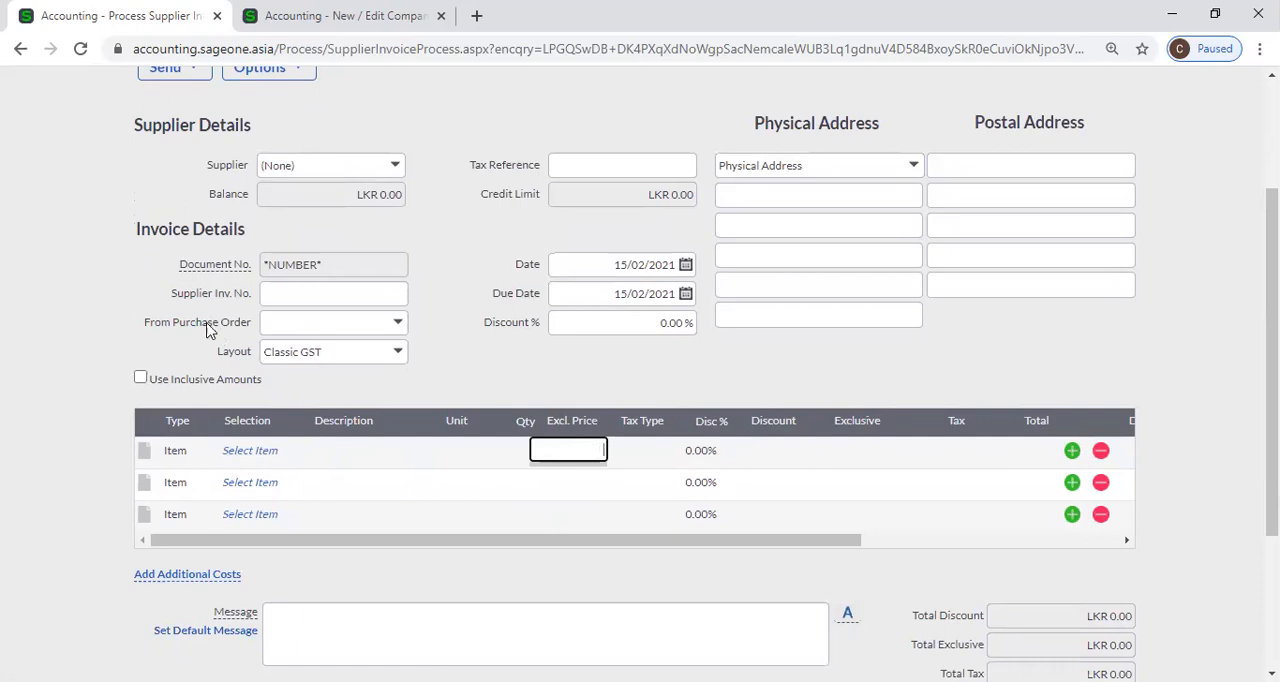
pyautogui.click(140, 379)
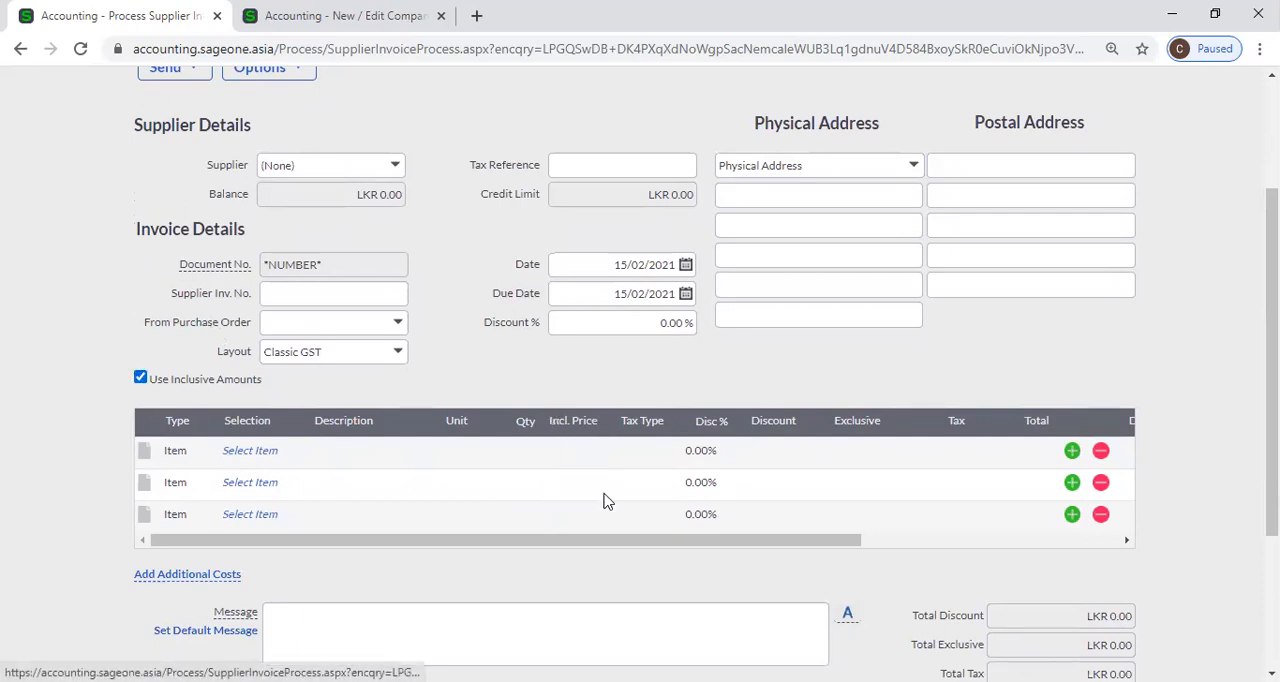
pyautogui.click(562, 450)
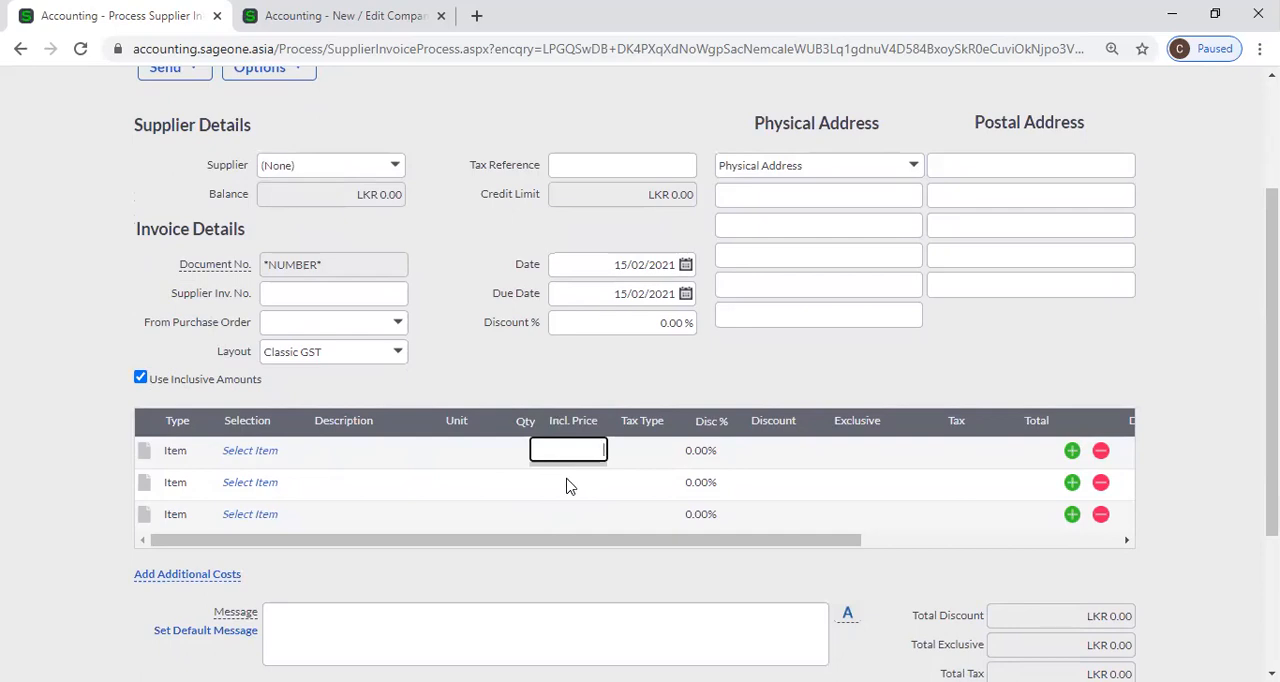
# Review the Customer and Supplier Settings in the company's General Settings alongside the supplier invoice with Use Inclusive Amounts turned on.
pyautogui.scroll(2, 264, 314)
pyautogui.moveTo(203, 148)
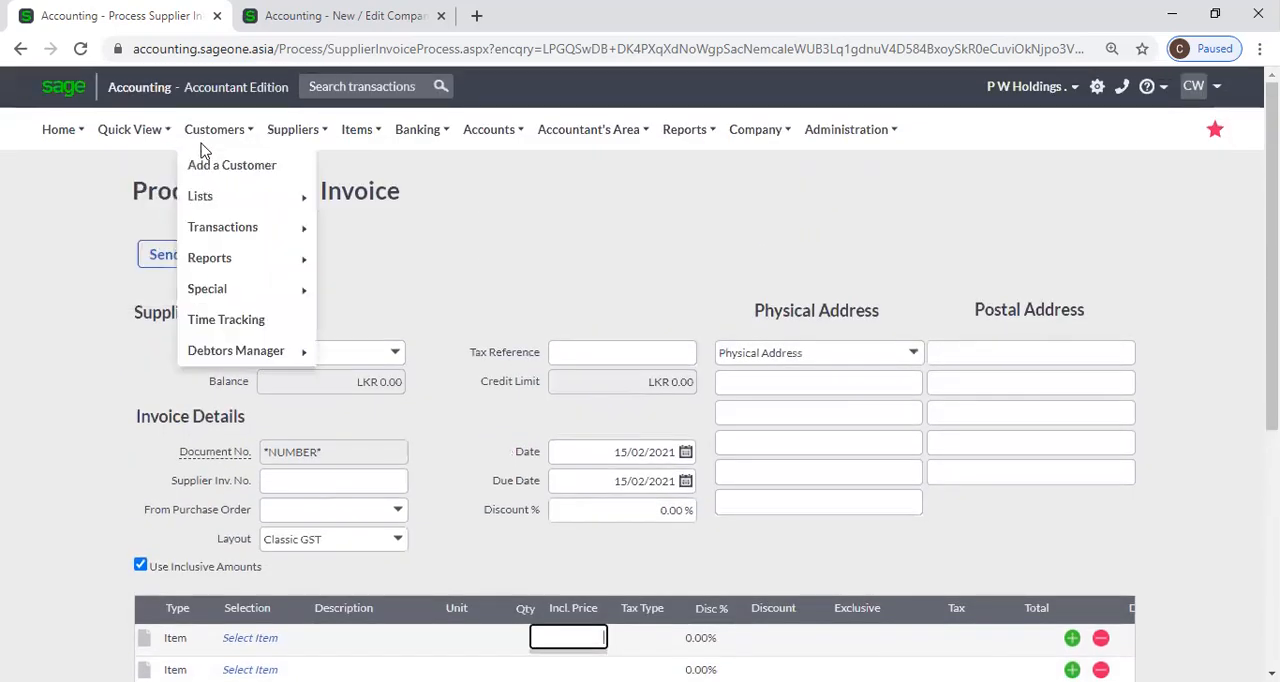
pyautogui.click(258, 17)
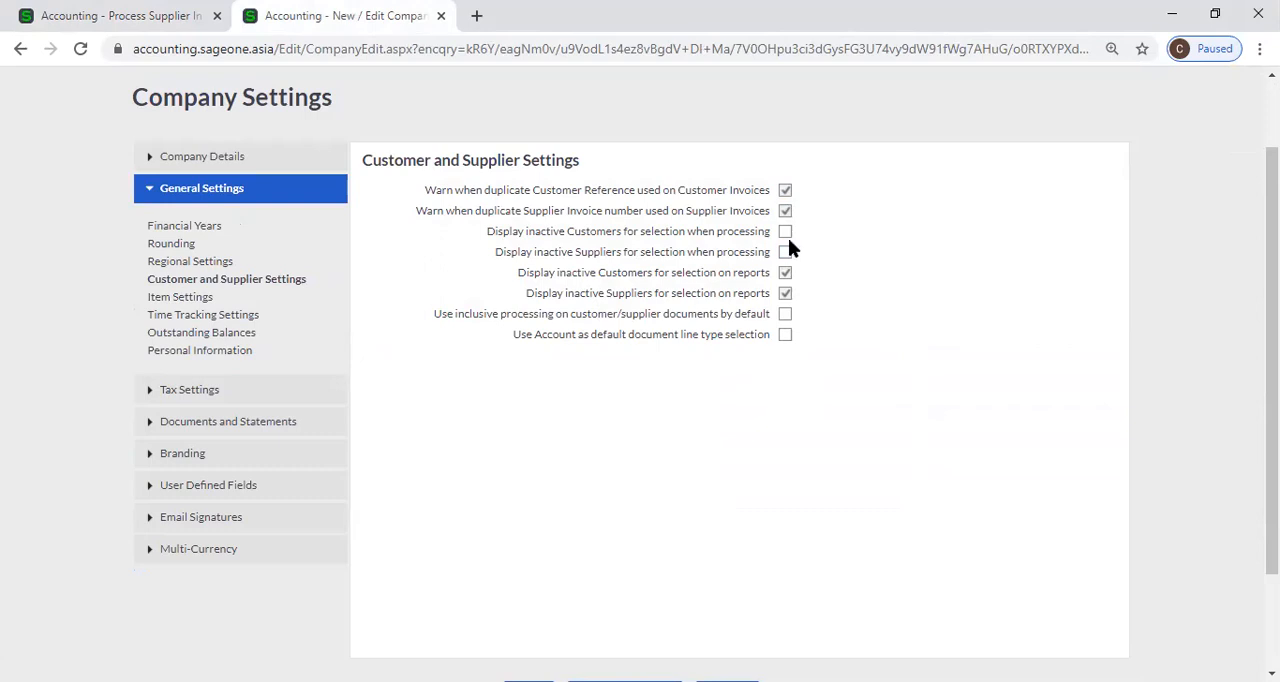
pyautogui.scroll(-2, 788, 248)
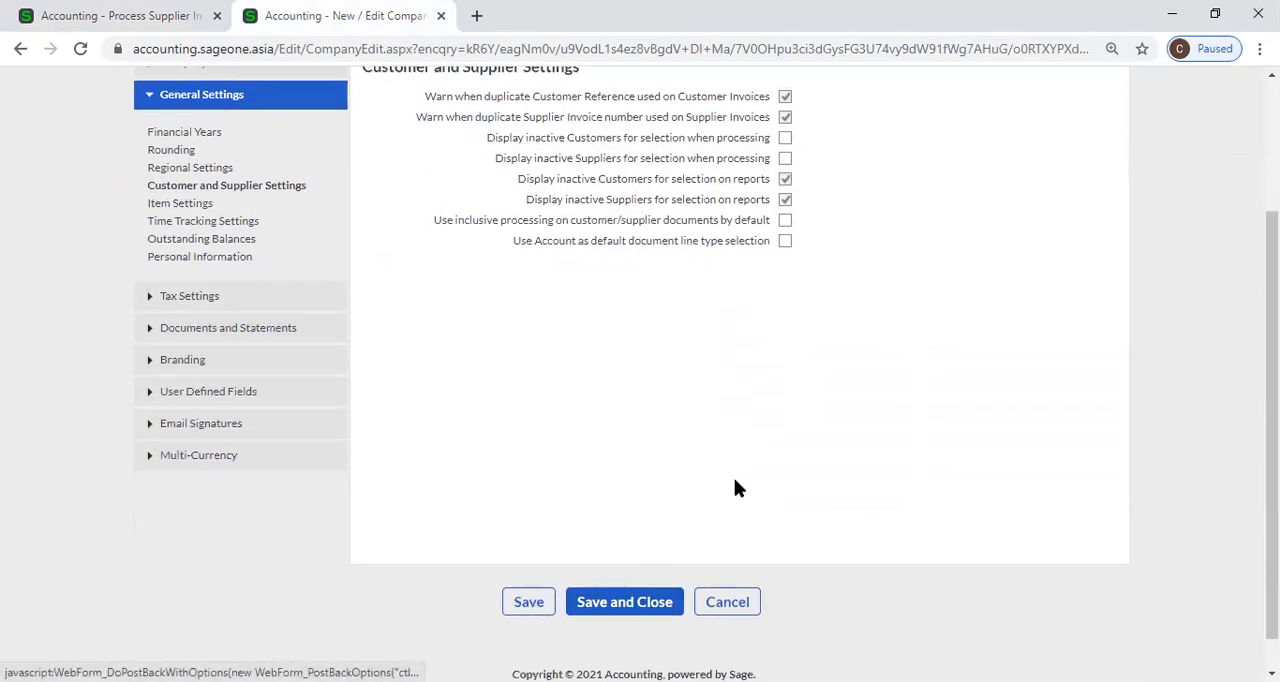
pyautogui.click(80, 8)
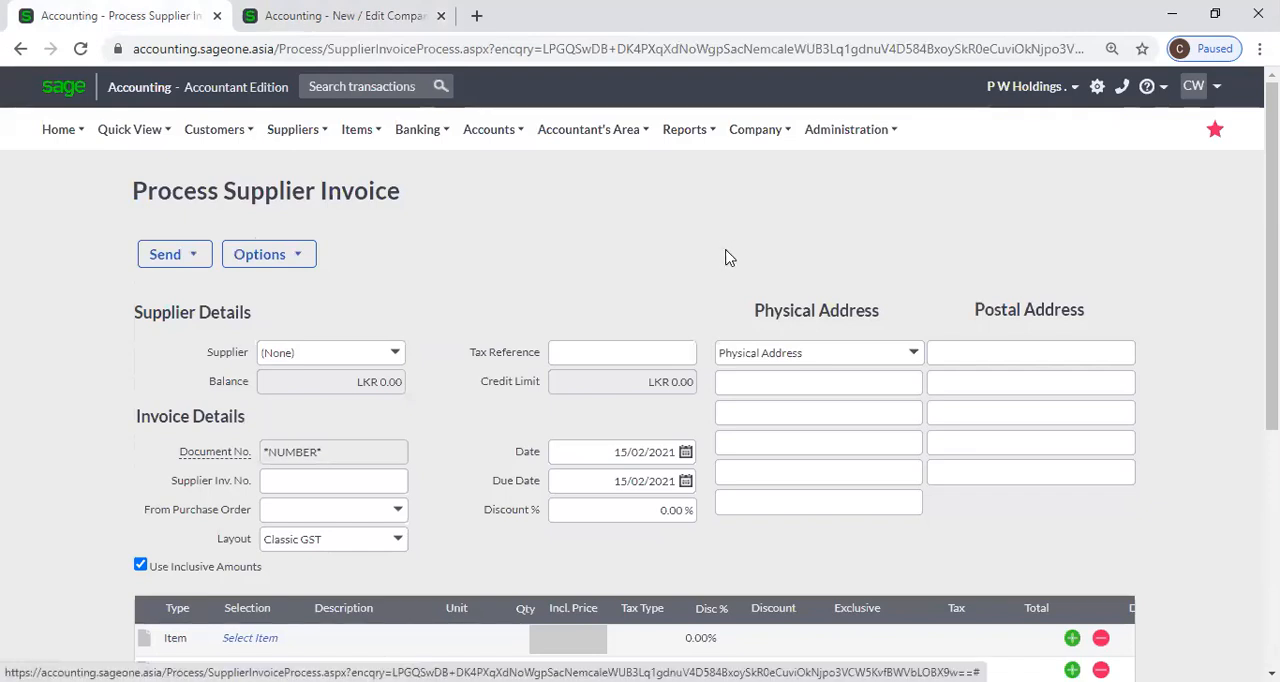
pyautogui.click(376, 18)
pyautogui.click(101, 14)
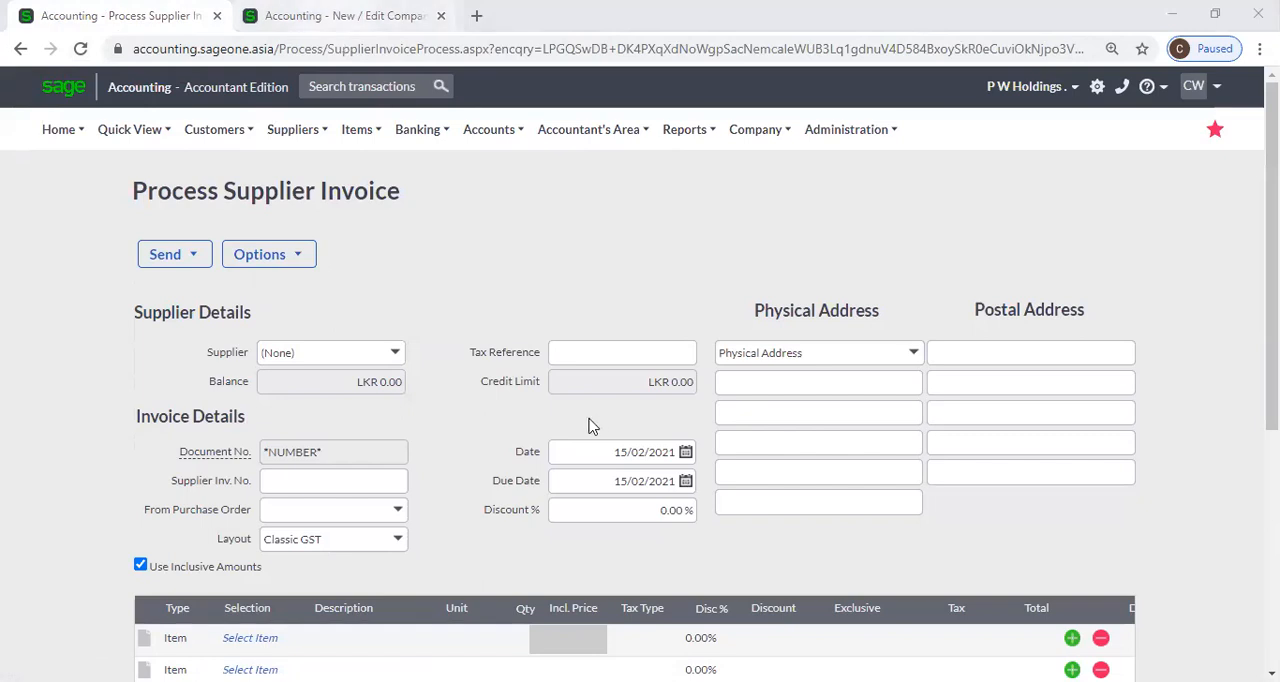
pyautogui.hotkey('ctrl', 'Tab')
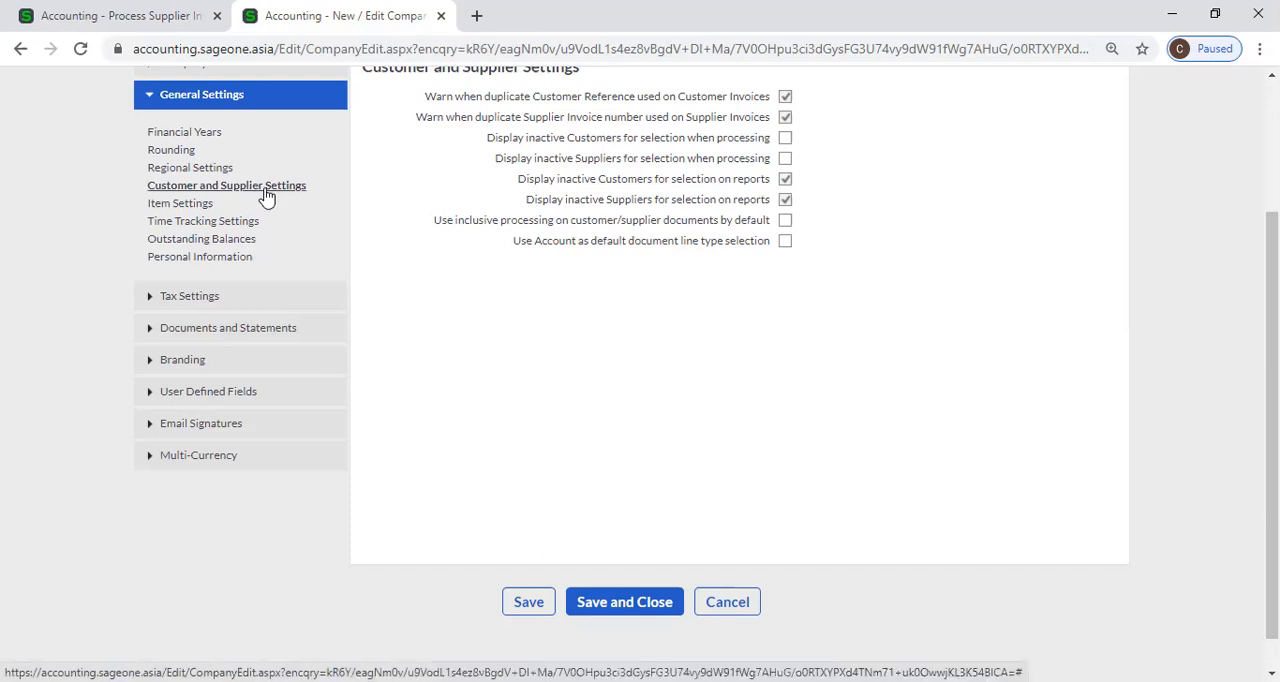
pyautogui.scroll(3, 338, 230)
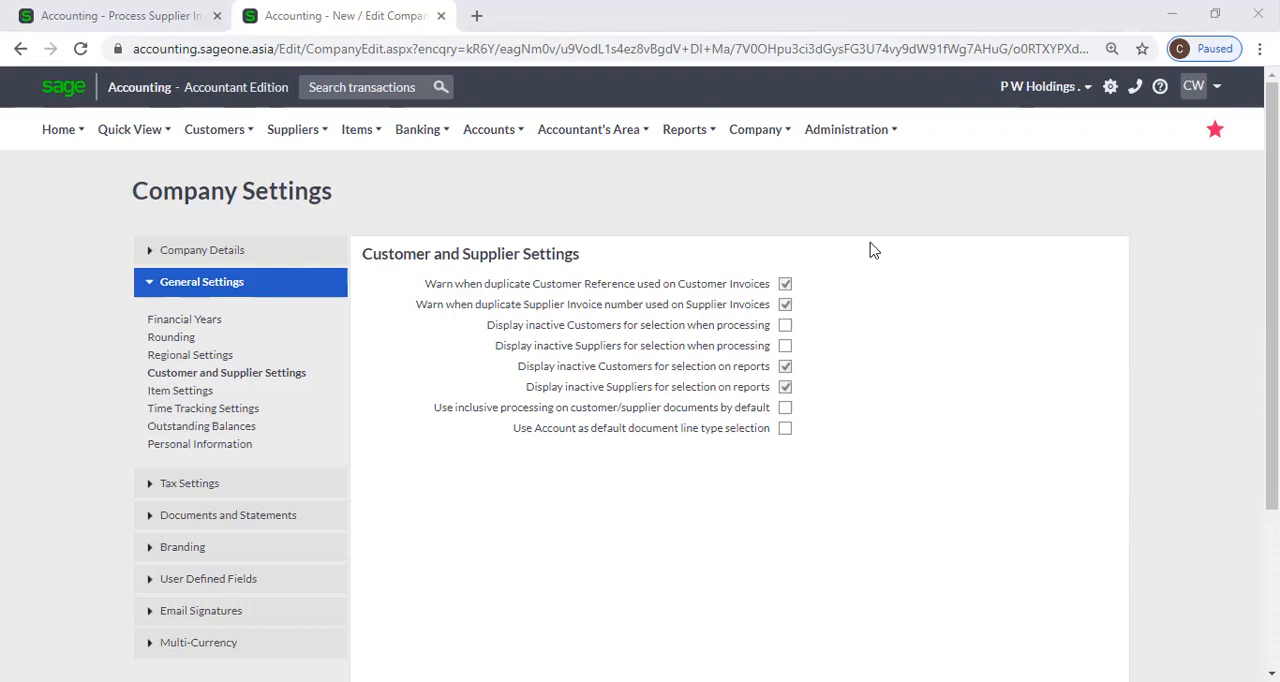
pyautogui.click(995, 366)
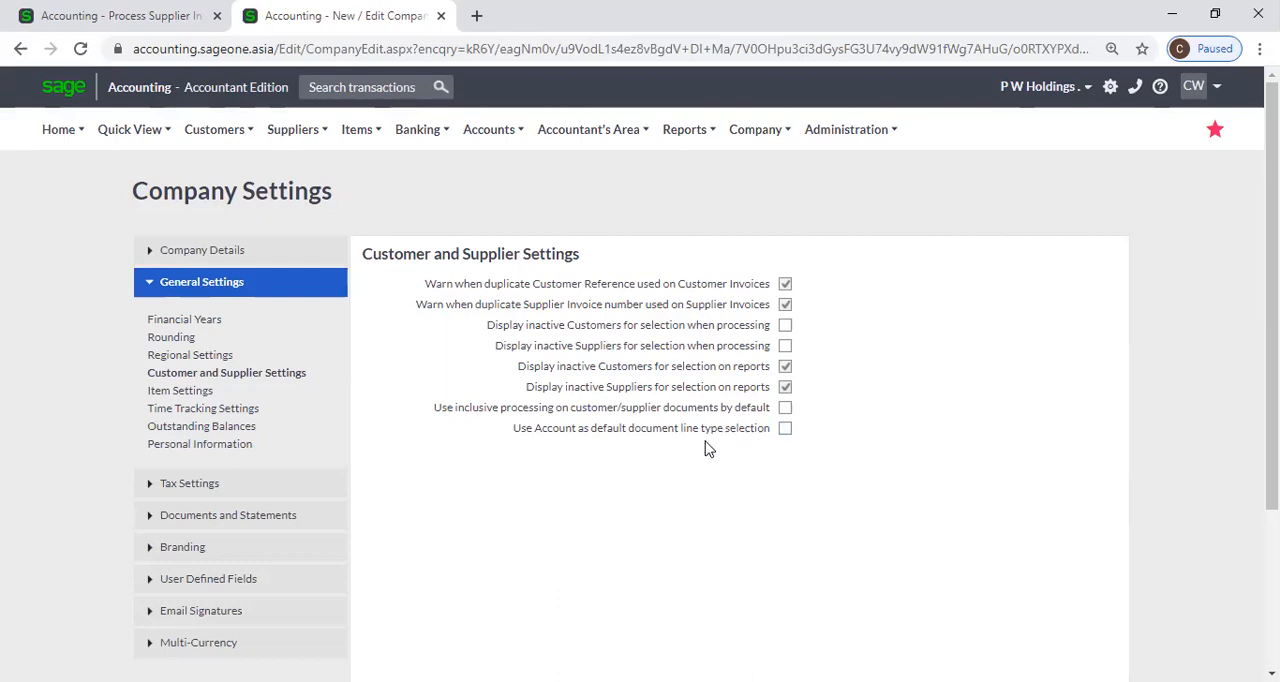
# Leave the supplier invoice and open a new customer tax invoice.
pyautogui.click(150, 15)
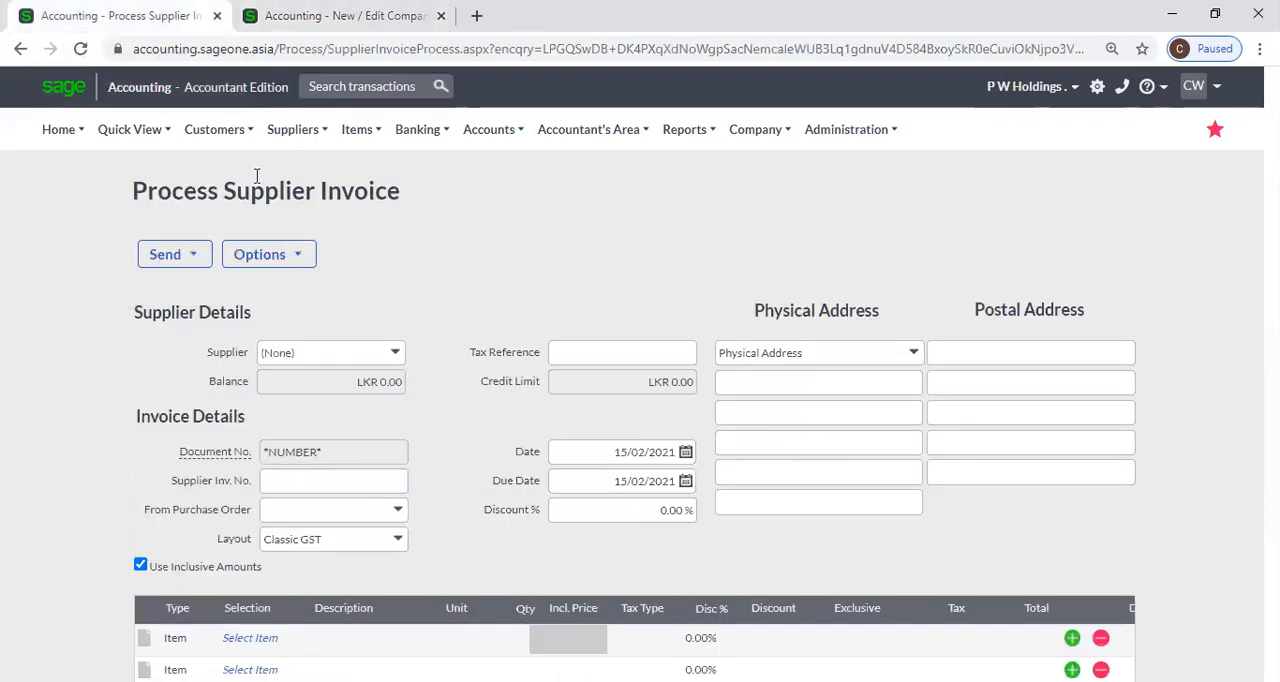
pyautogui.moveTo(222, 140)
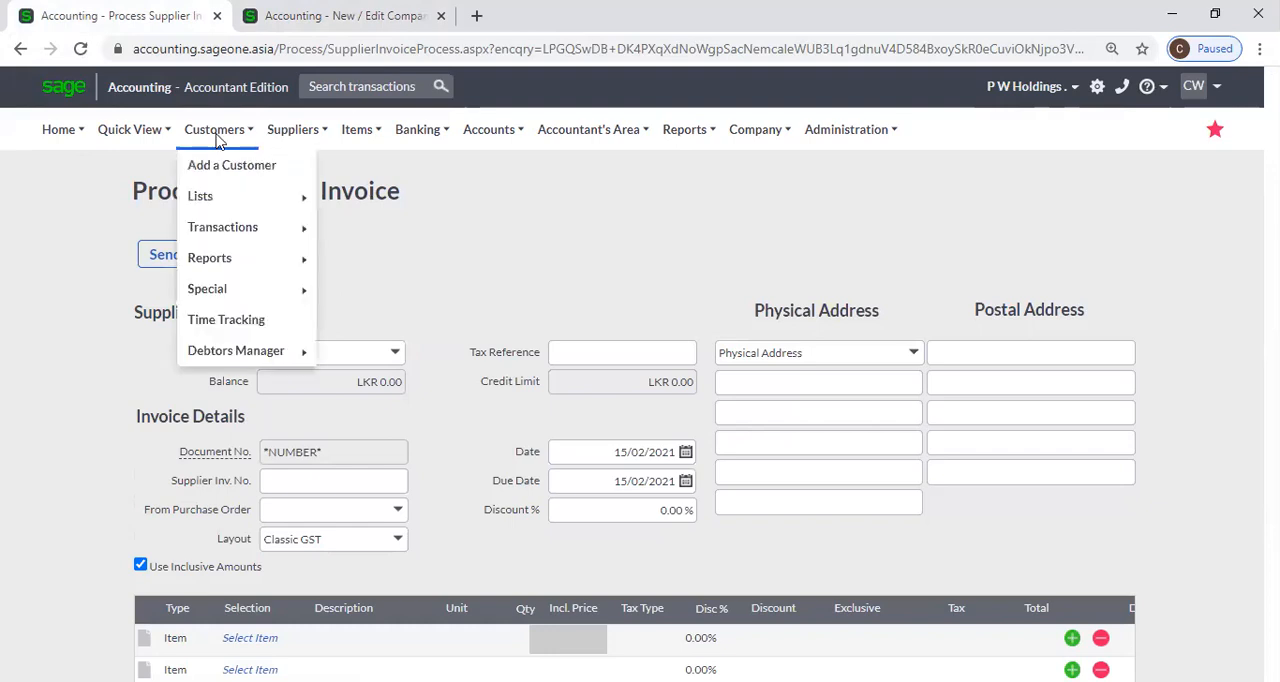
pyautogui.moveTo(221, 245)
pyautogui.click(408, 290)
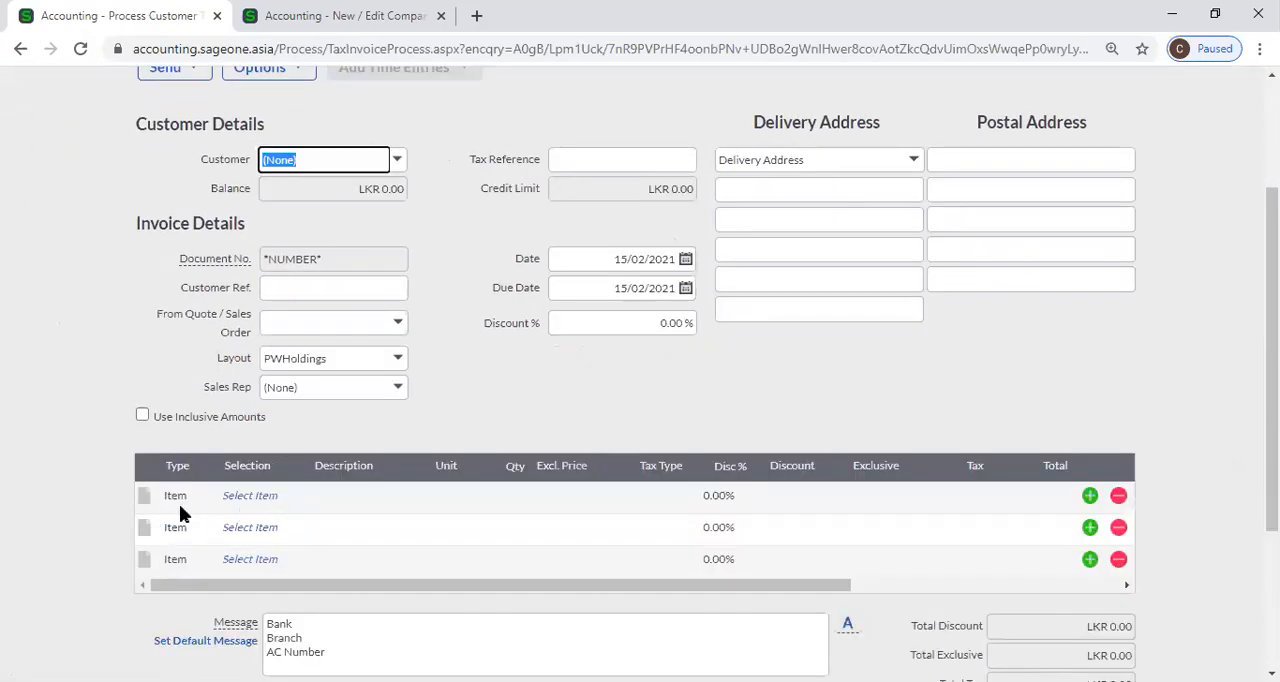
# Examine the items available for selection on the first line of the customer invoice without picking one.
pyautogui.click(268, 500)
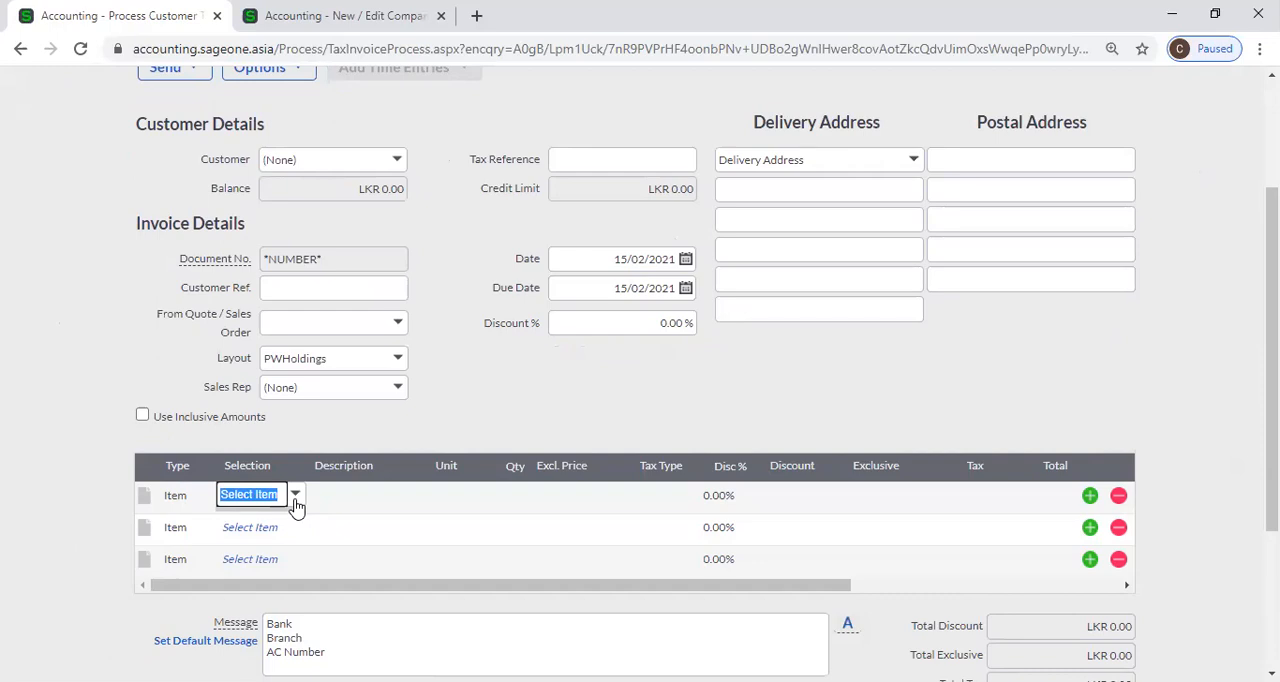
pyautogui.click(296, 495)
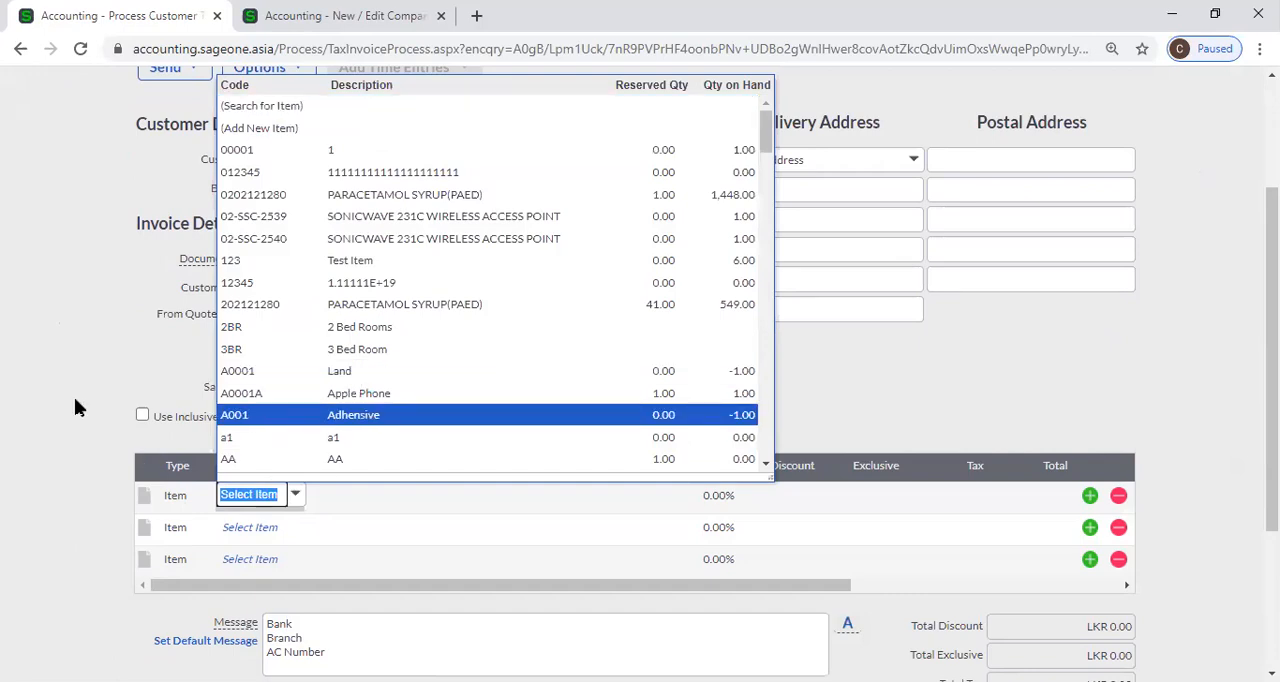
pyautogui.click(75, 399)
pyautogui.click(287, 501)
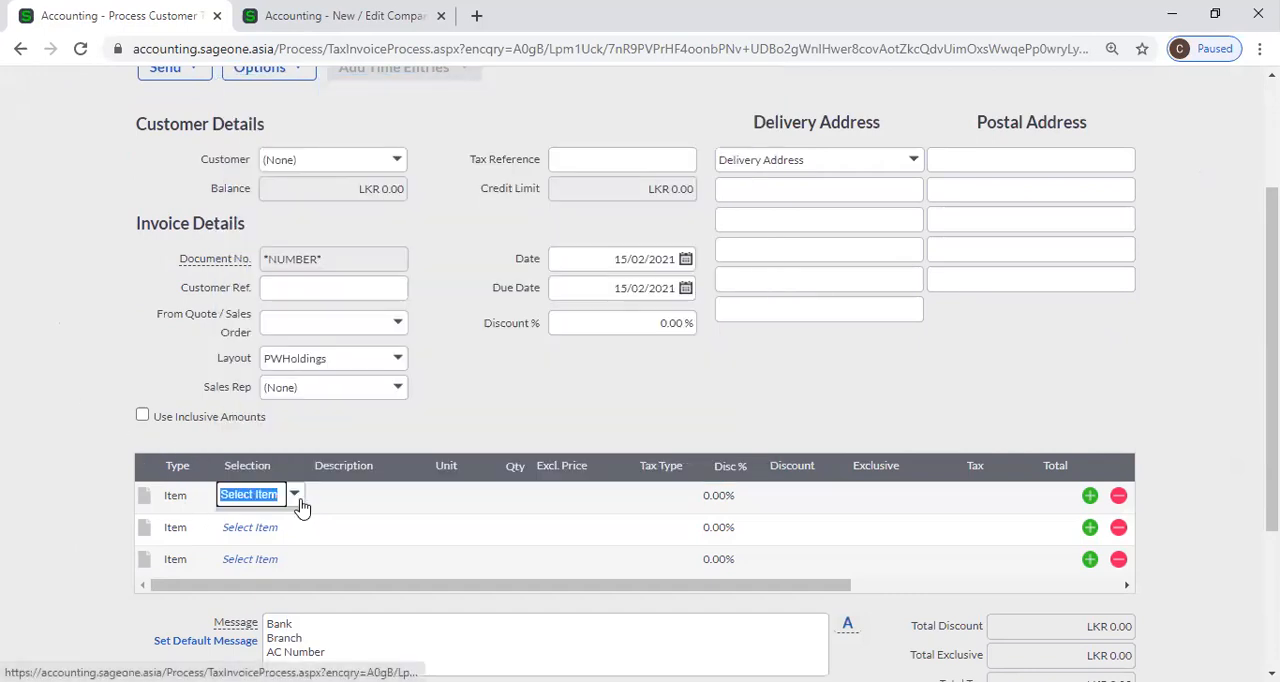
pyautogui.click(292, 505)
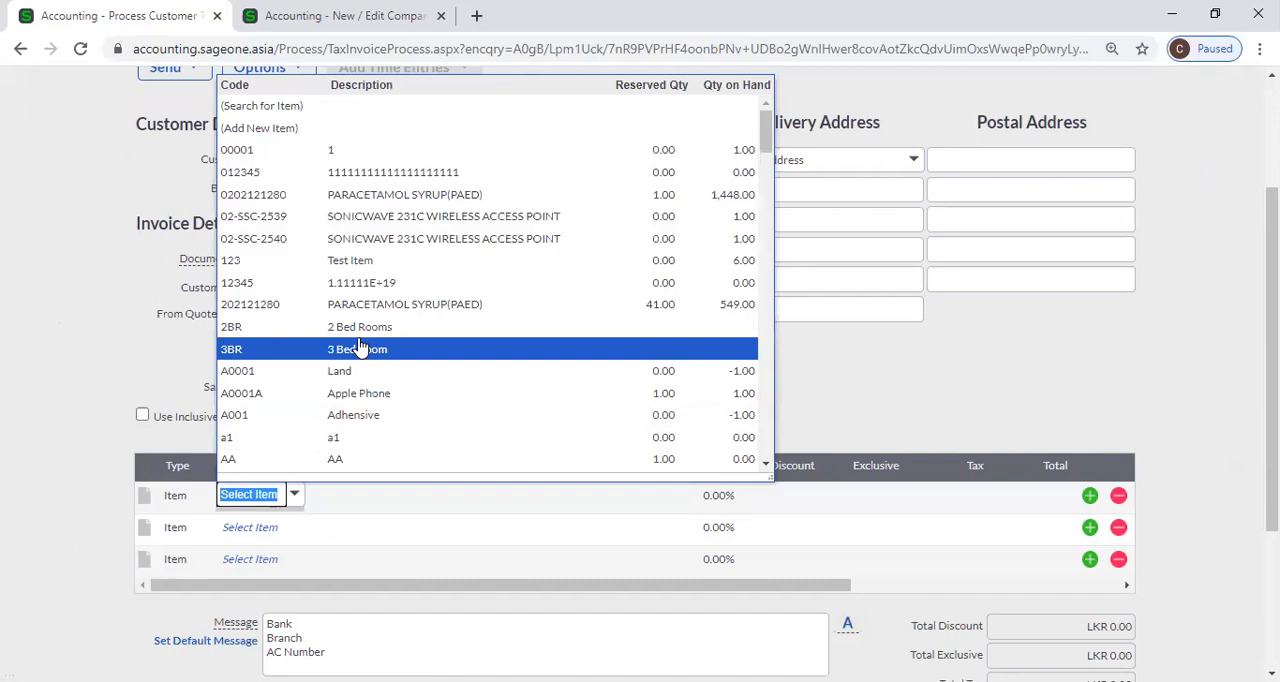
pyautogui.click(106, 362)
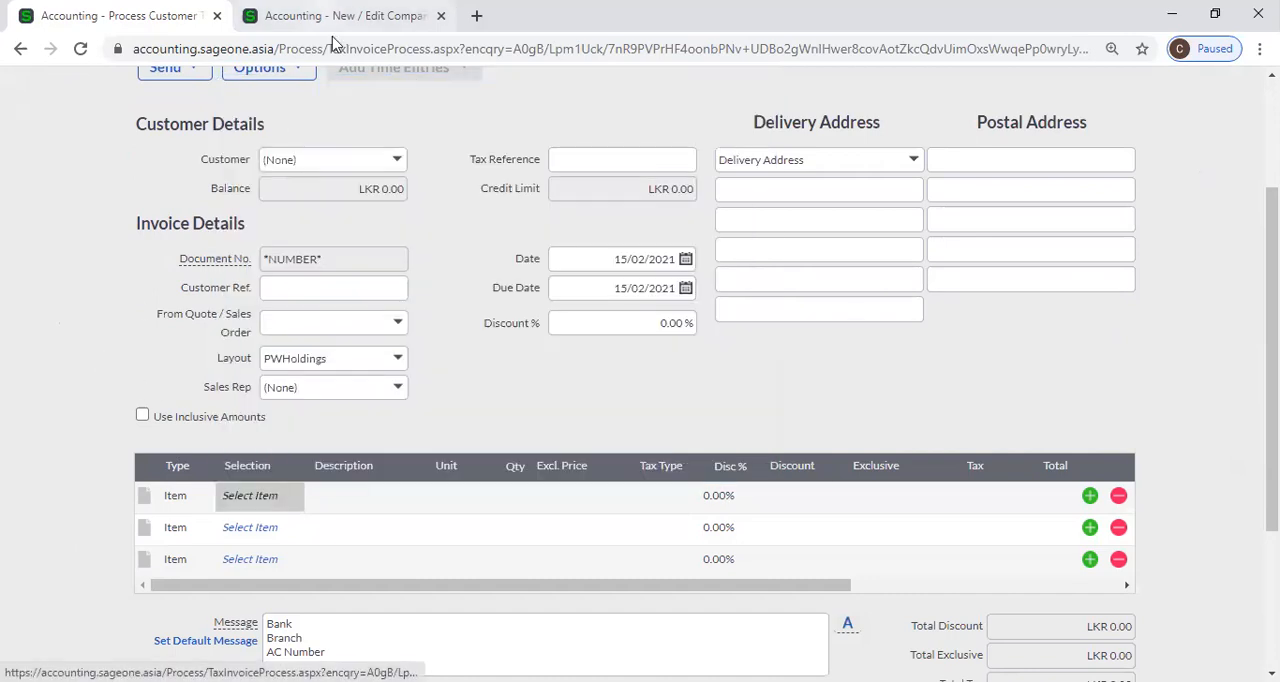
# Turn on Use Account as default document line type selection in the company settings and return to the customer invoice.
pyautogui.click(340, 16)
pyautogui.click(785, 428)
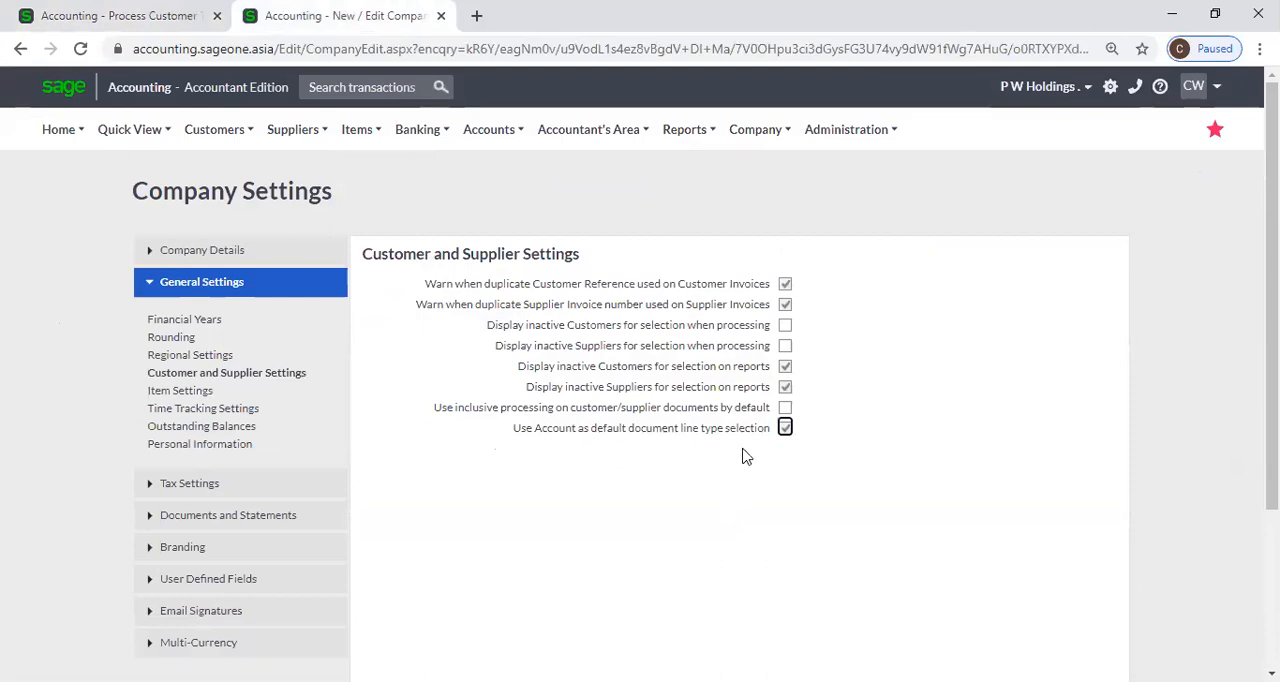
pyautogui.click(97, 22)
# Set the first customer invoice line's type to Account and select the Sales 2 account.
pyautogui.click(175, 497)
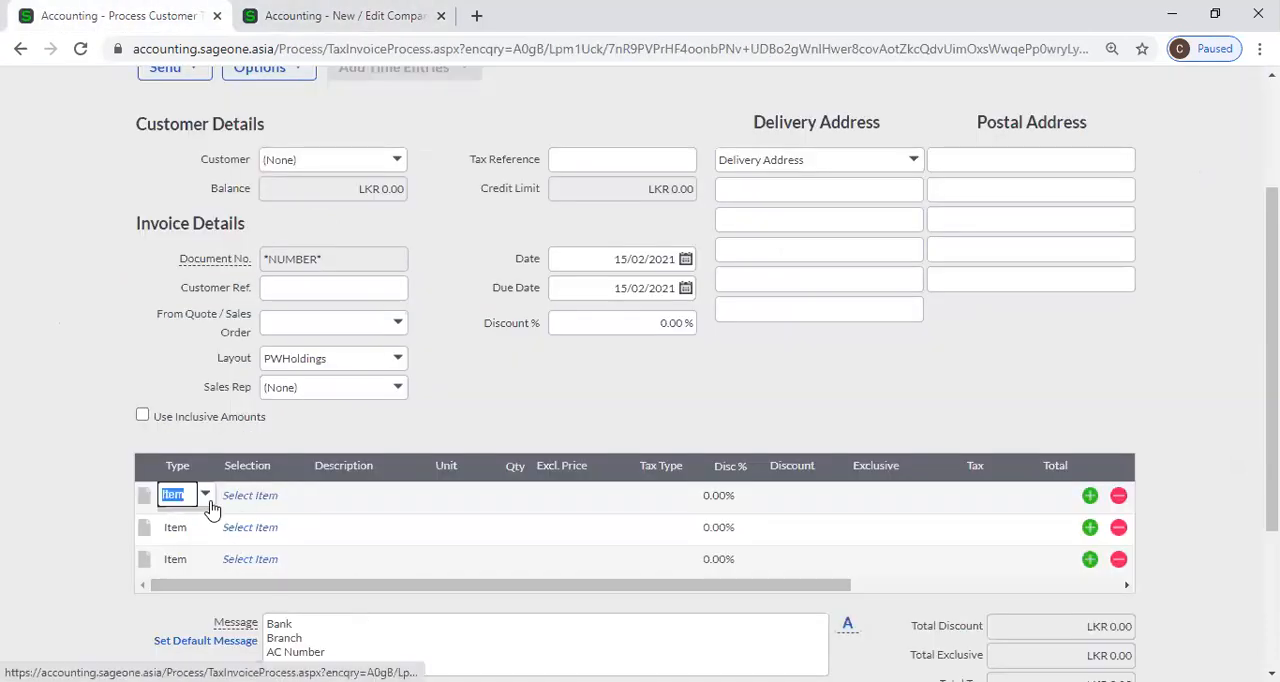
pyautogui.click(205, 495)
pyautogui.click(213, 545)
pyautogui.click(295, 503)
pyautogui.click(296, 498)
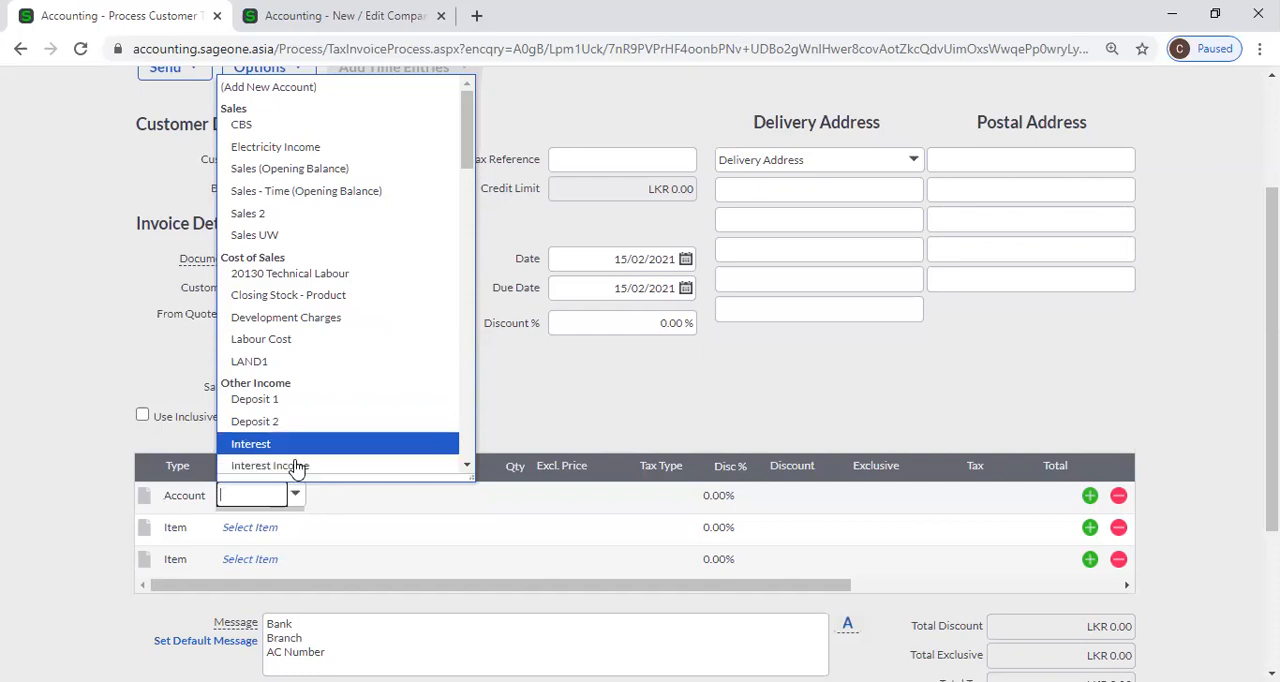
pyautogui.click(331, 215)
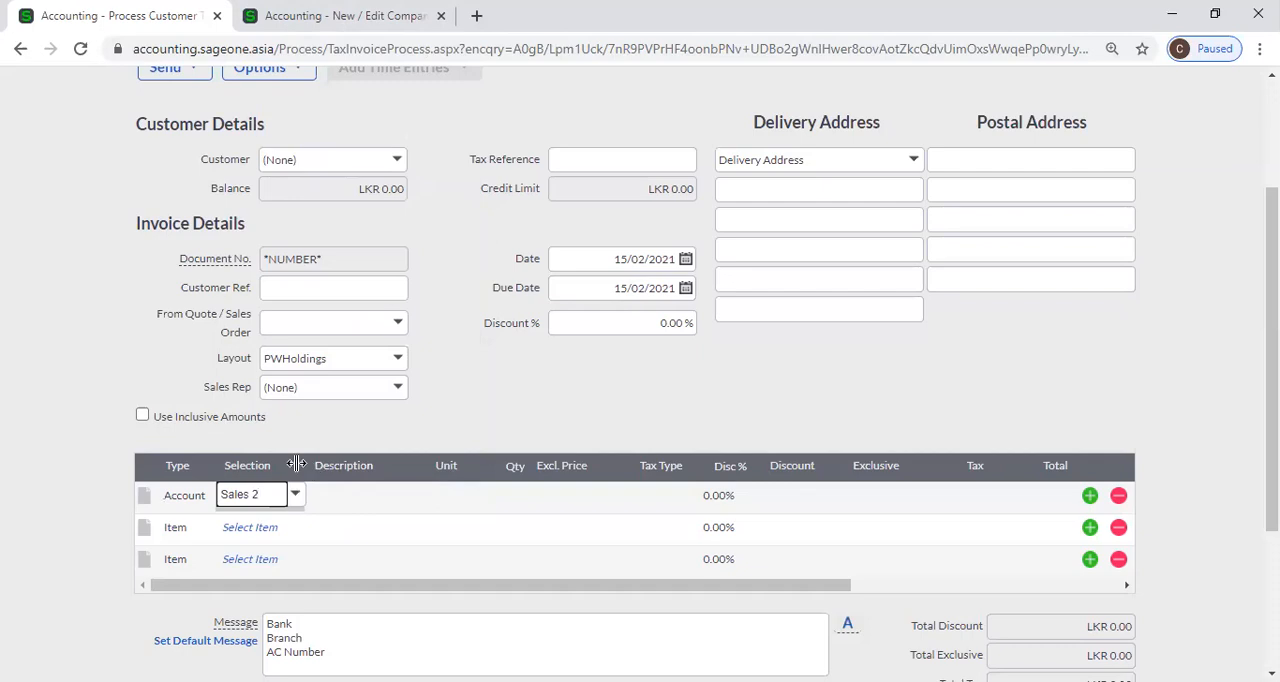
# Change the first invoice line's type back to Item and examine its item list without picking one.
pyautogui.click(198, 505)
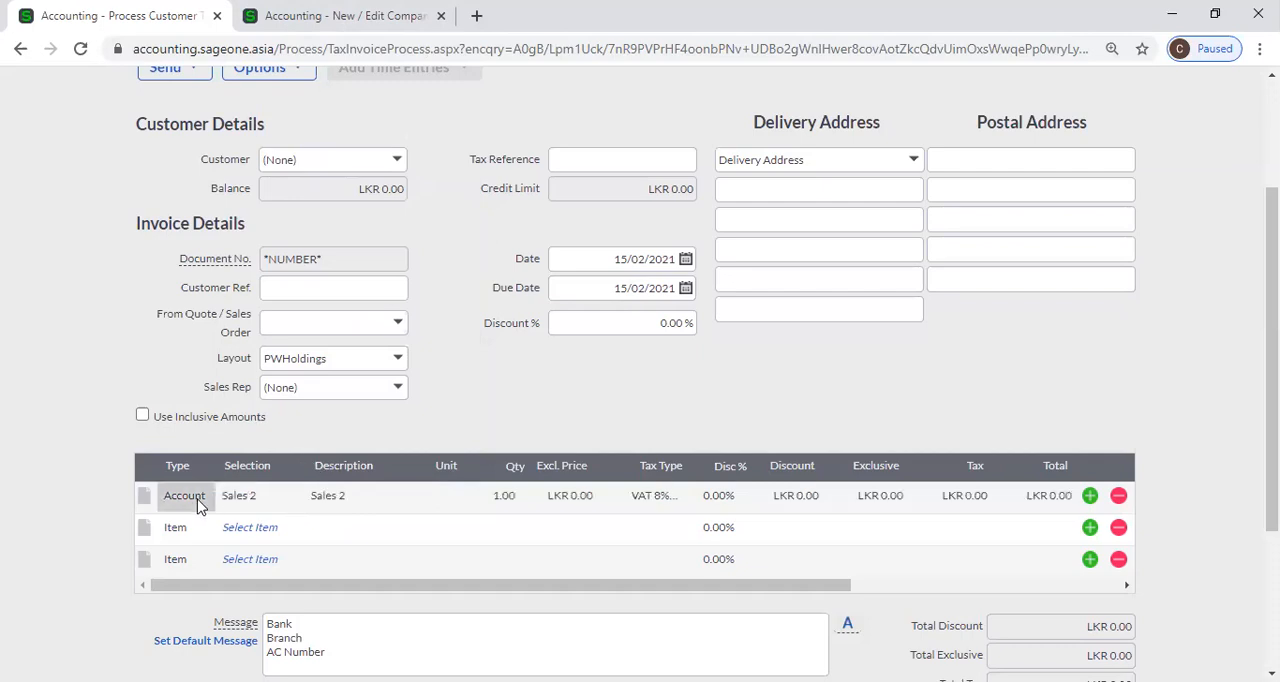
pyautogui.click(198, 505)
pyautogui.click(204, 497)
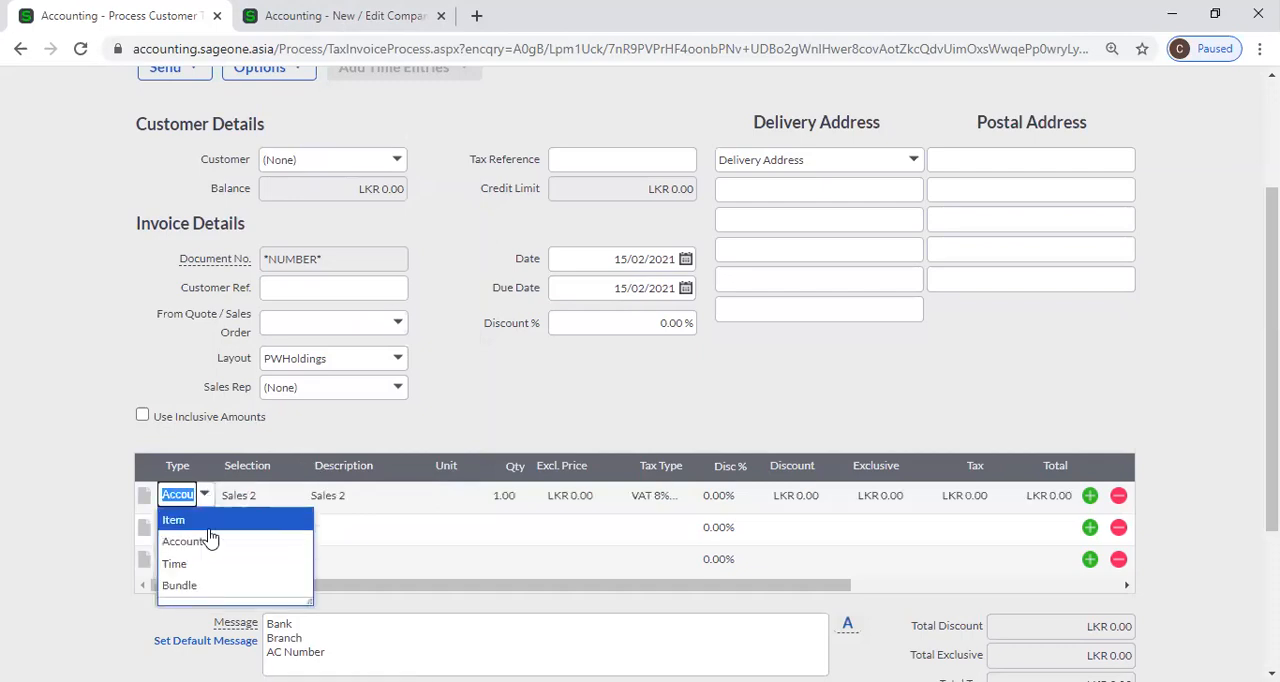
pyautogui.click(185, 520)
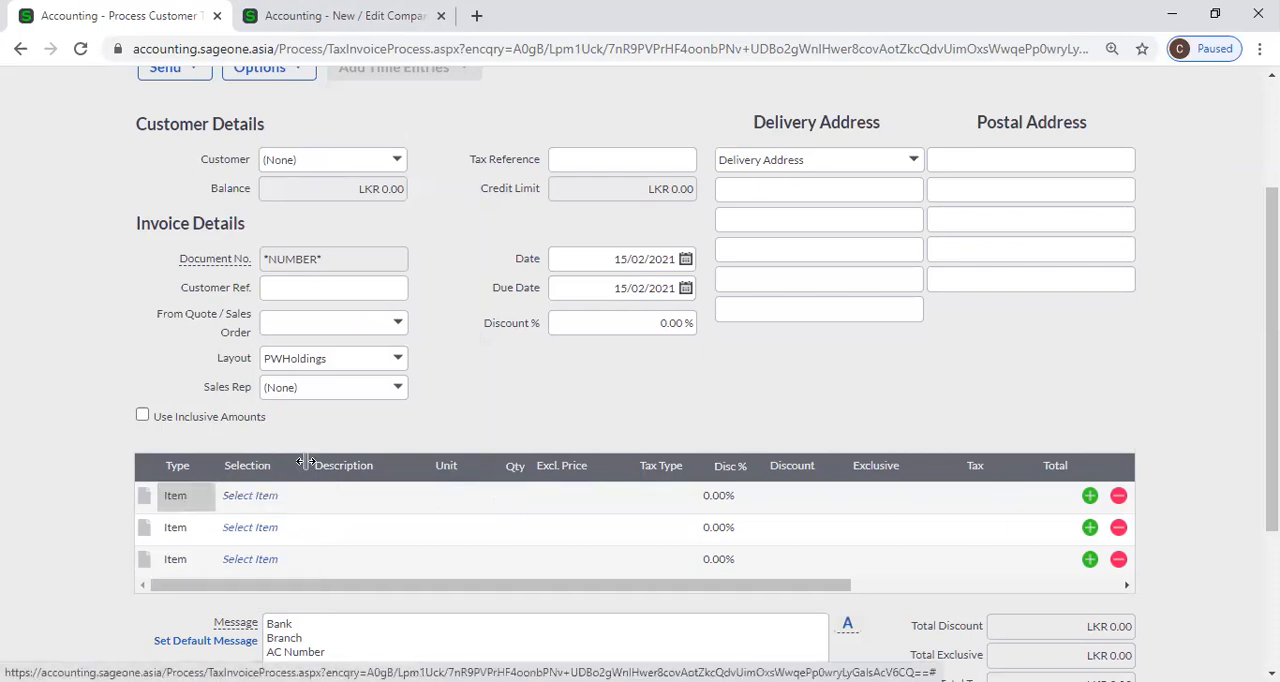
pyautogui.click(255, 498)
pyautogui.click(302, 499)
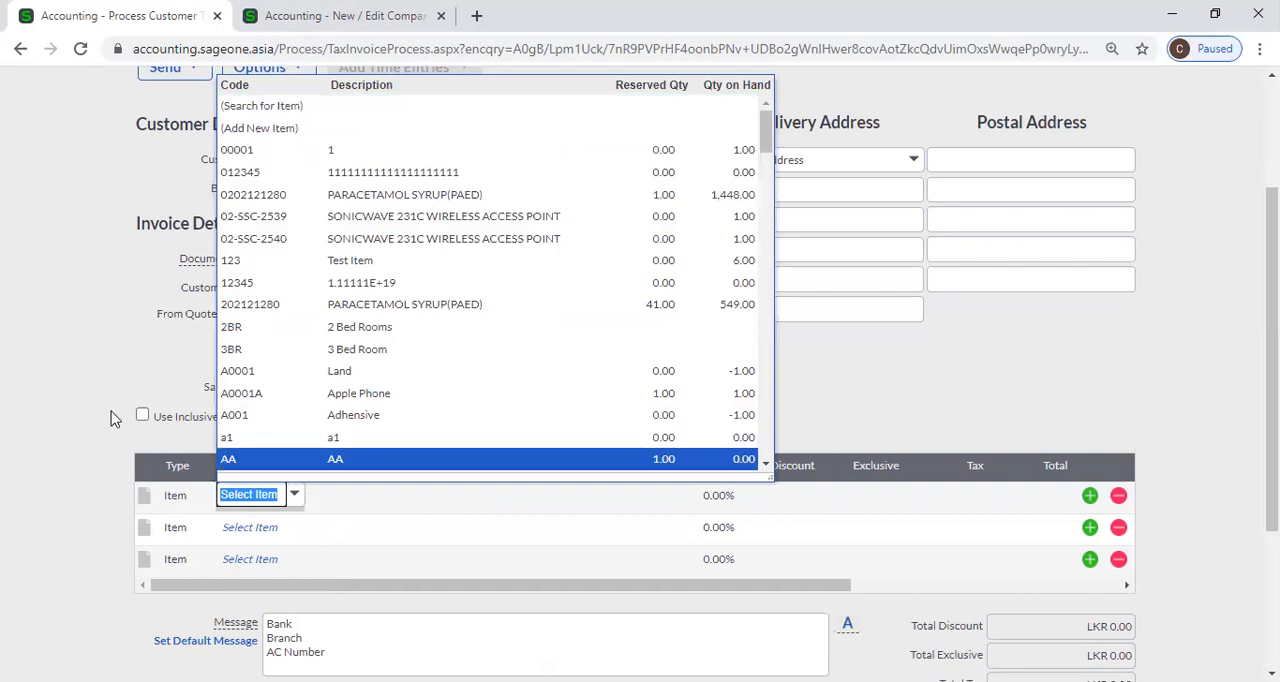
pyautogui.click(74, 380)
# Compare the default document line type setting with the line types on the open customer invoice.
pyautogui.click(300, 66)
pyautogui.click(323, 48)
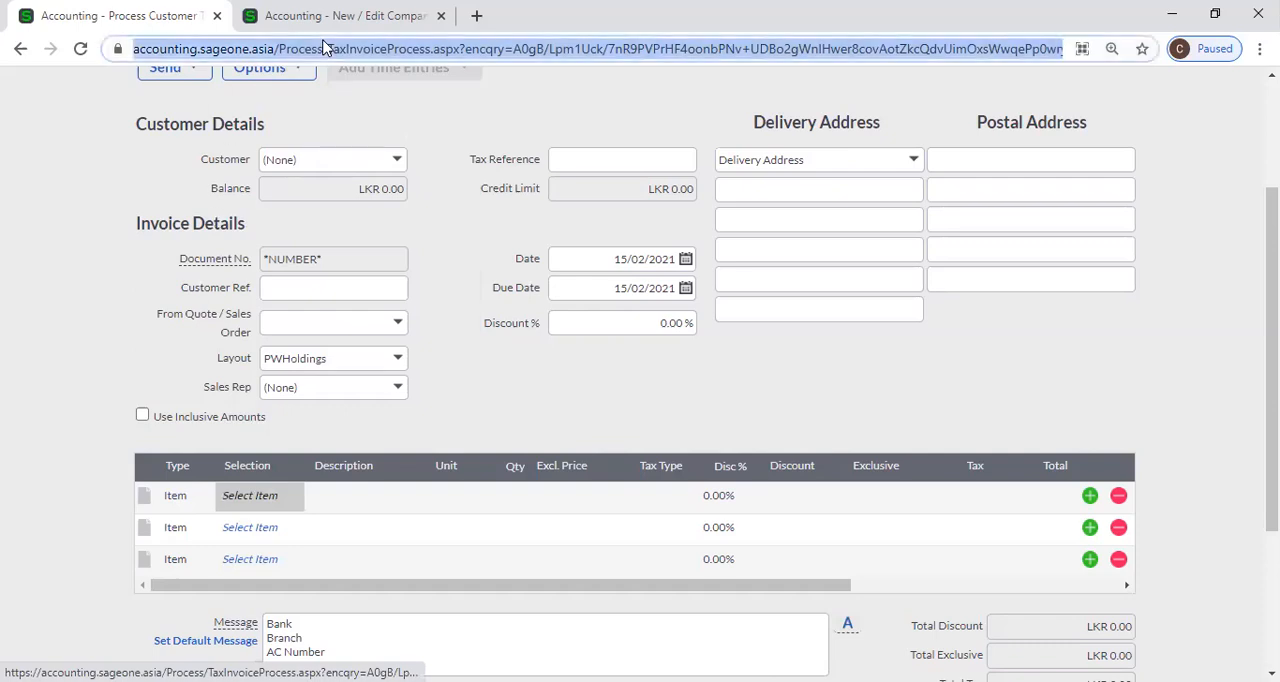
pyautogui.click(340, 15)
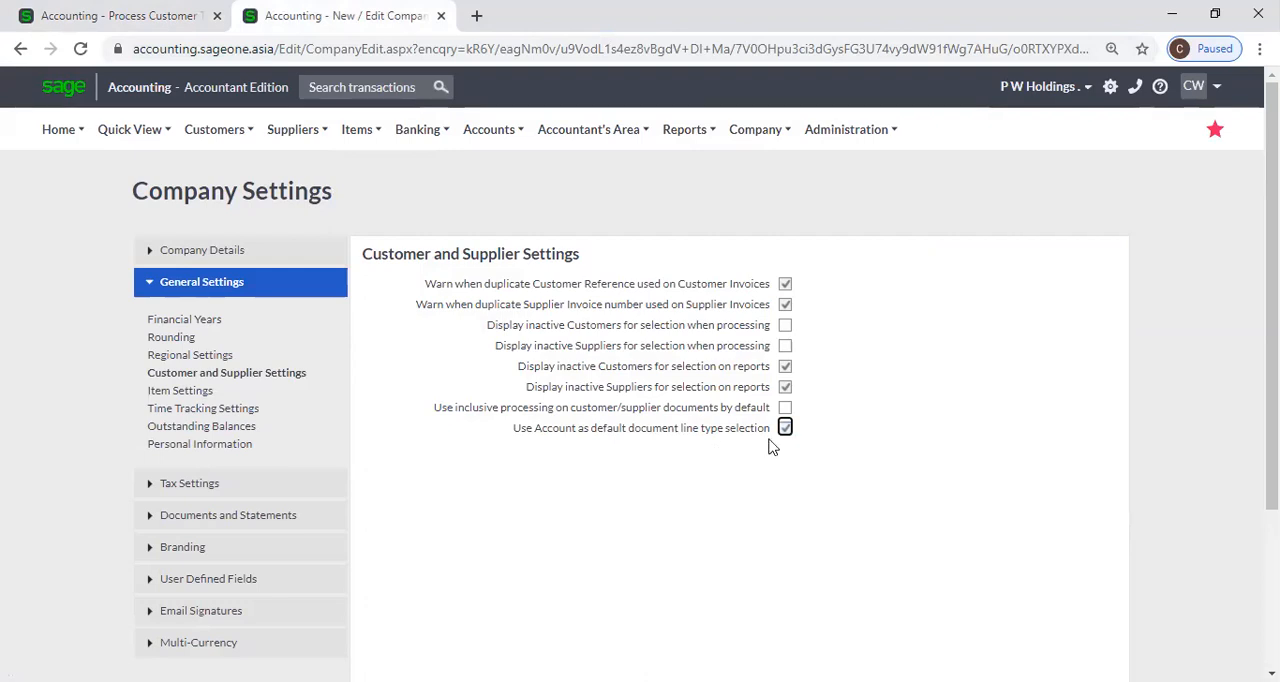
pyautogui.click(90, 16)
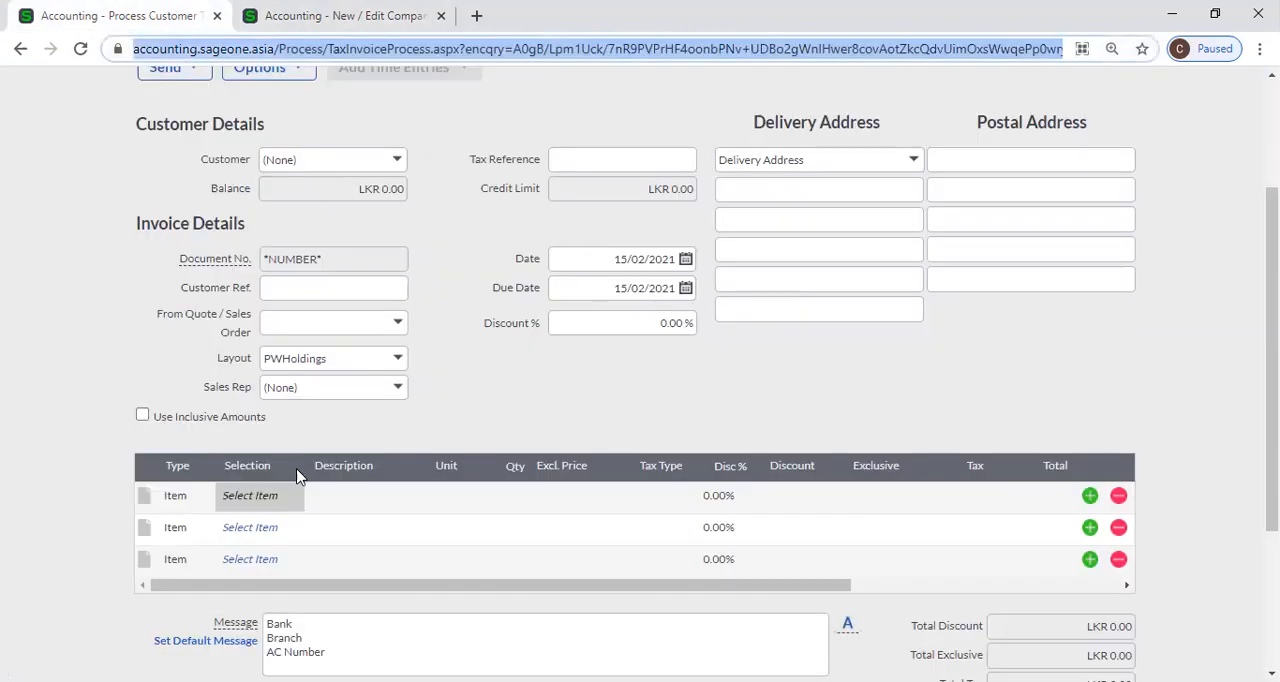
pyautogui.click(189, 468)
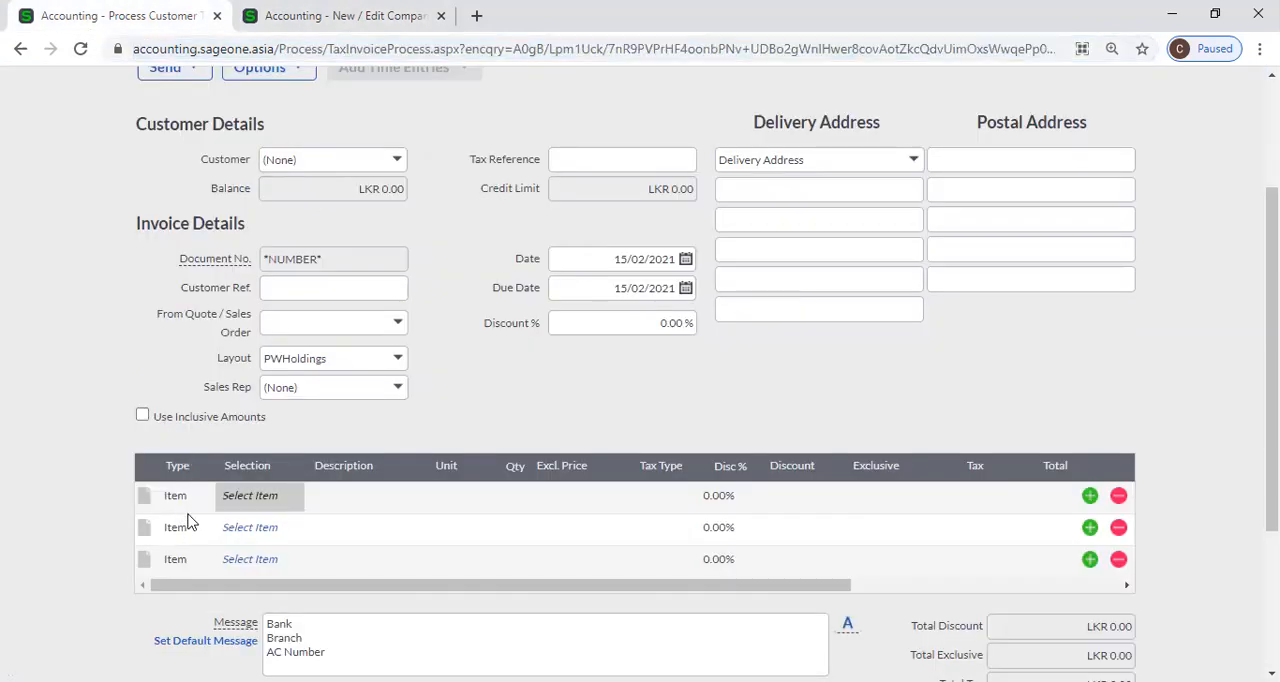
pyautogui.click(196, 508)
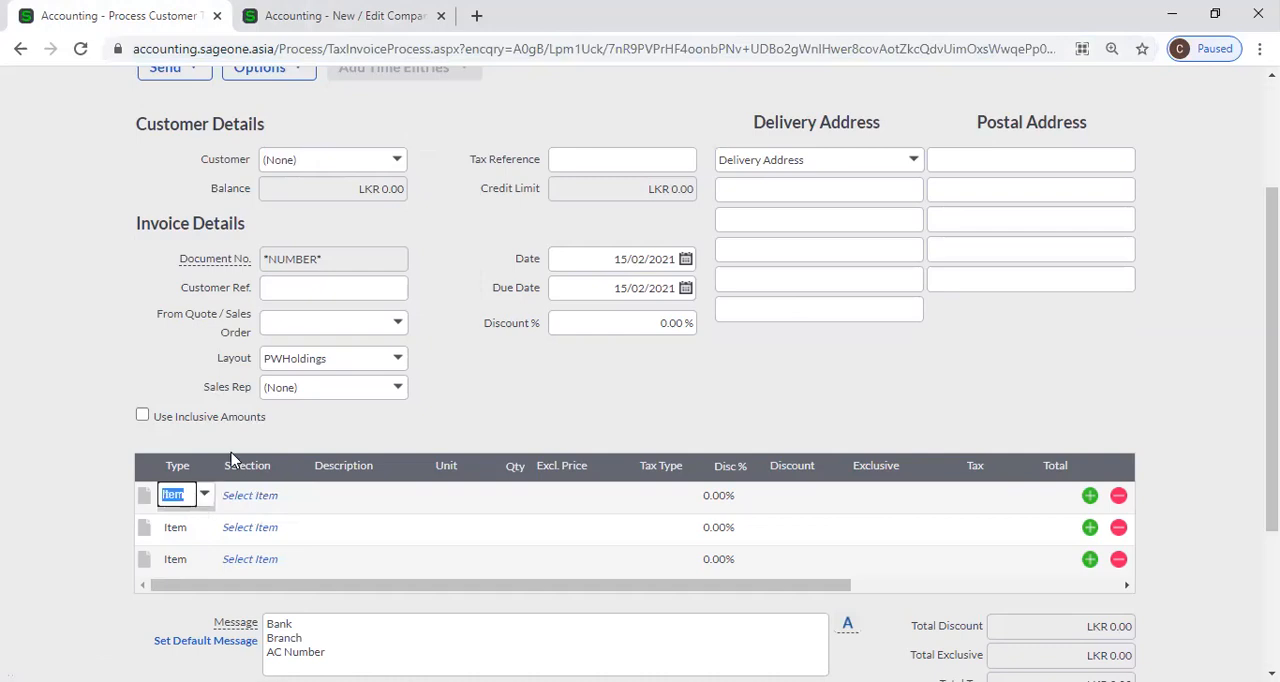
# Toggle Use Account as default document line type selection off and on again, and check the open customer invoice.
pyautogui.click(330, 18)
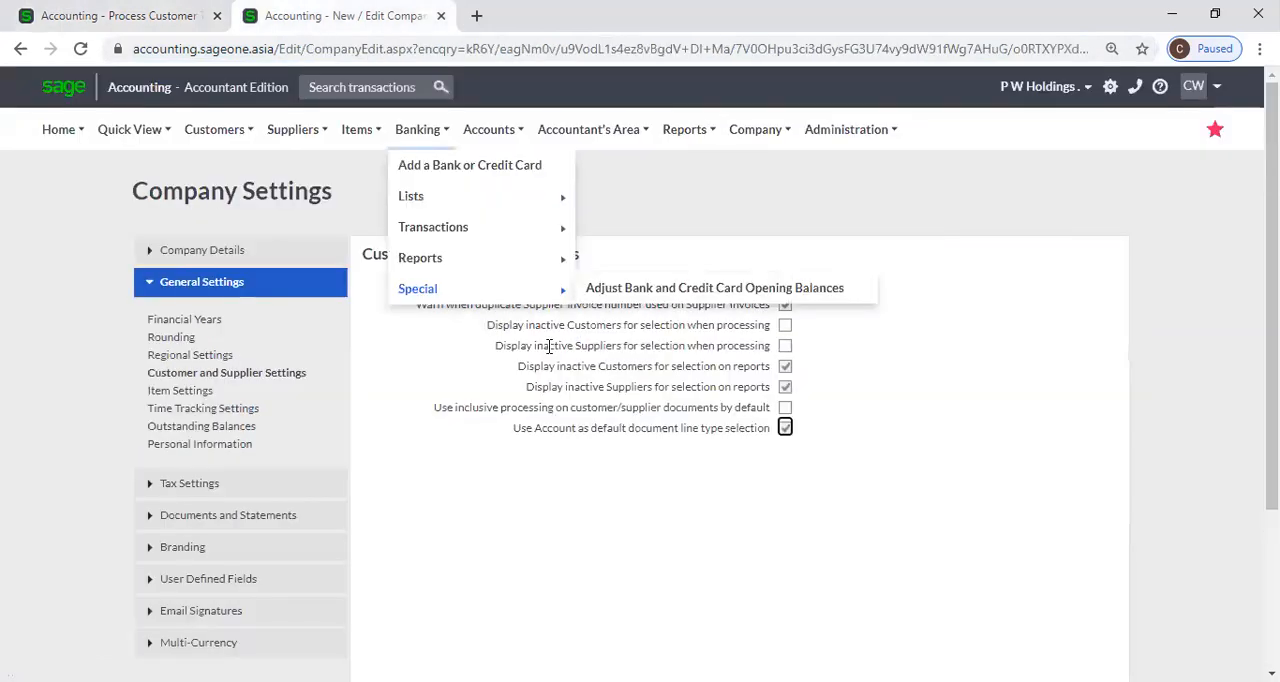
pyautogui.click(786, 431)
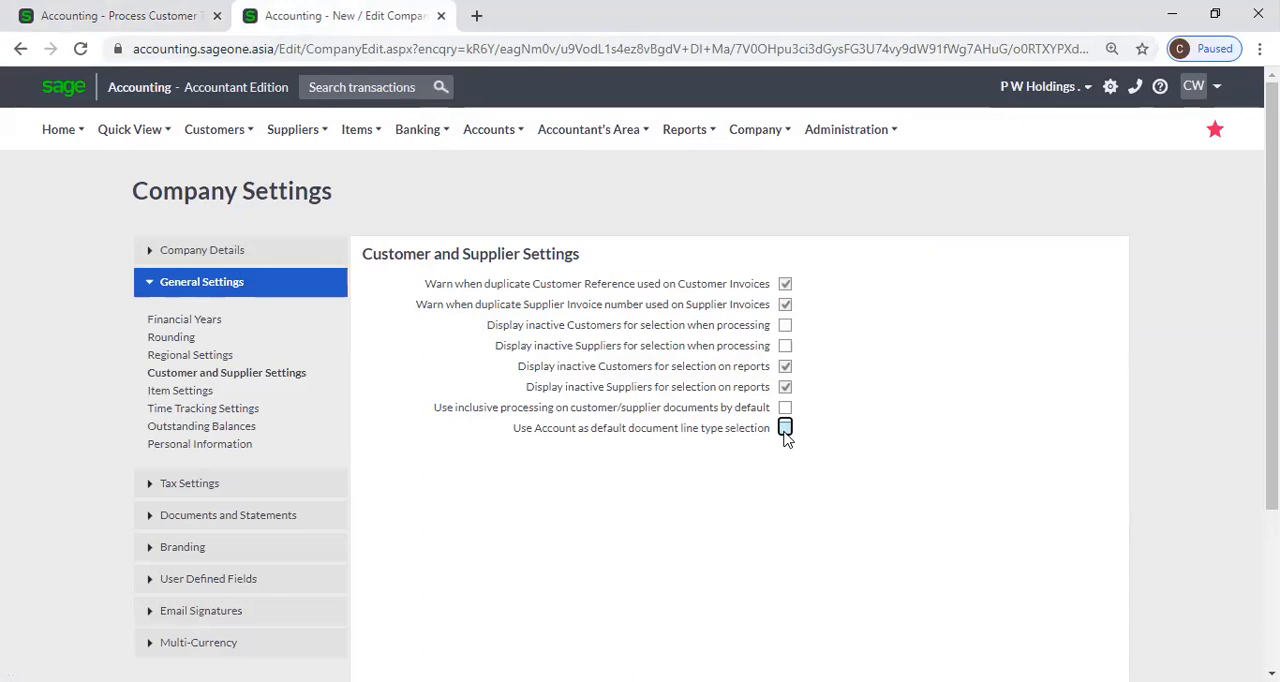
pyautogui.click(785, 430)
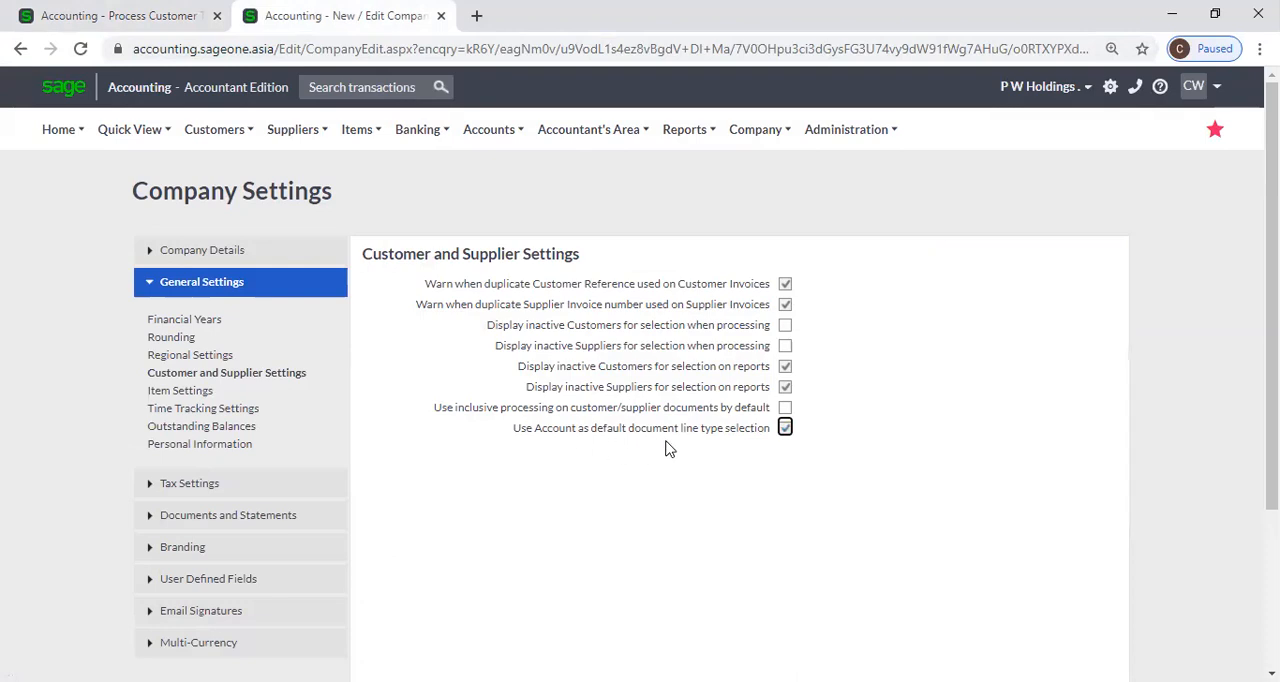
pyautogui.click(100, 12)
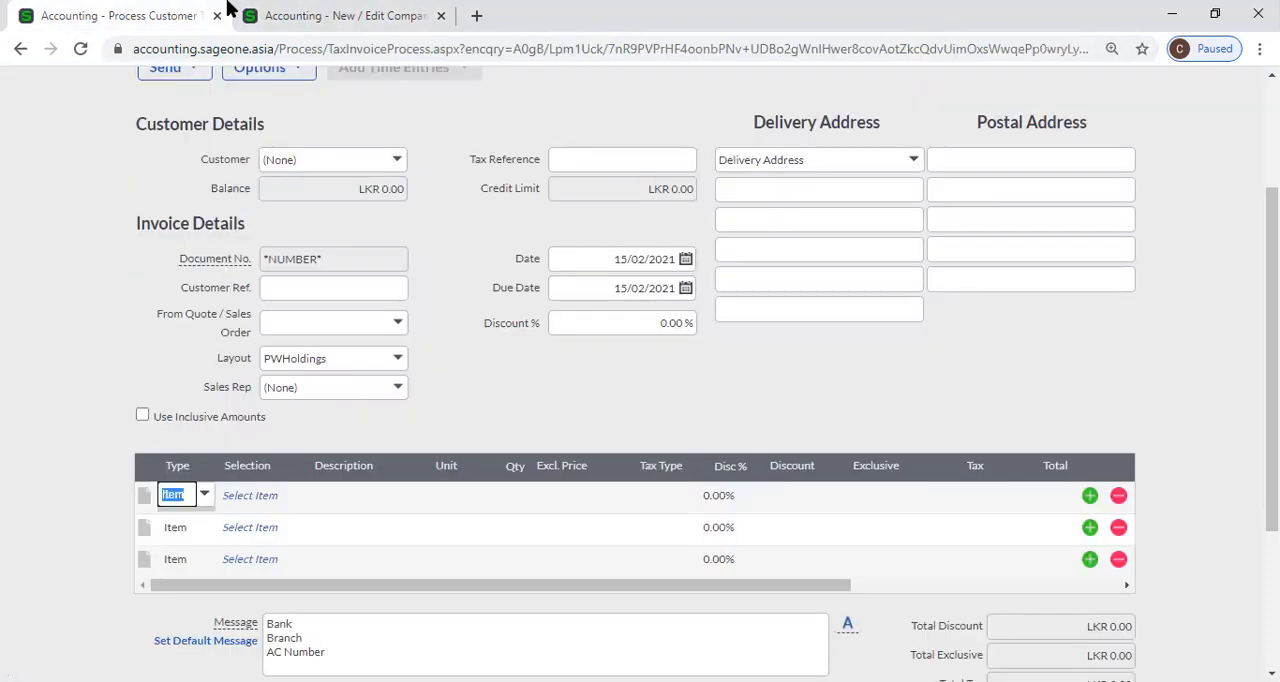
# Save the company settings with Use Account as default document line type selection turned on.
pyautogui.click(420, 15)
pyautogui.scroll(-3, 543, 463)
pyautogui.click(510, 563)
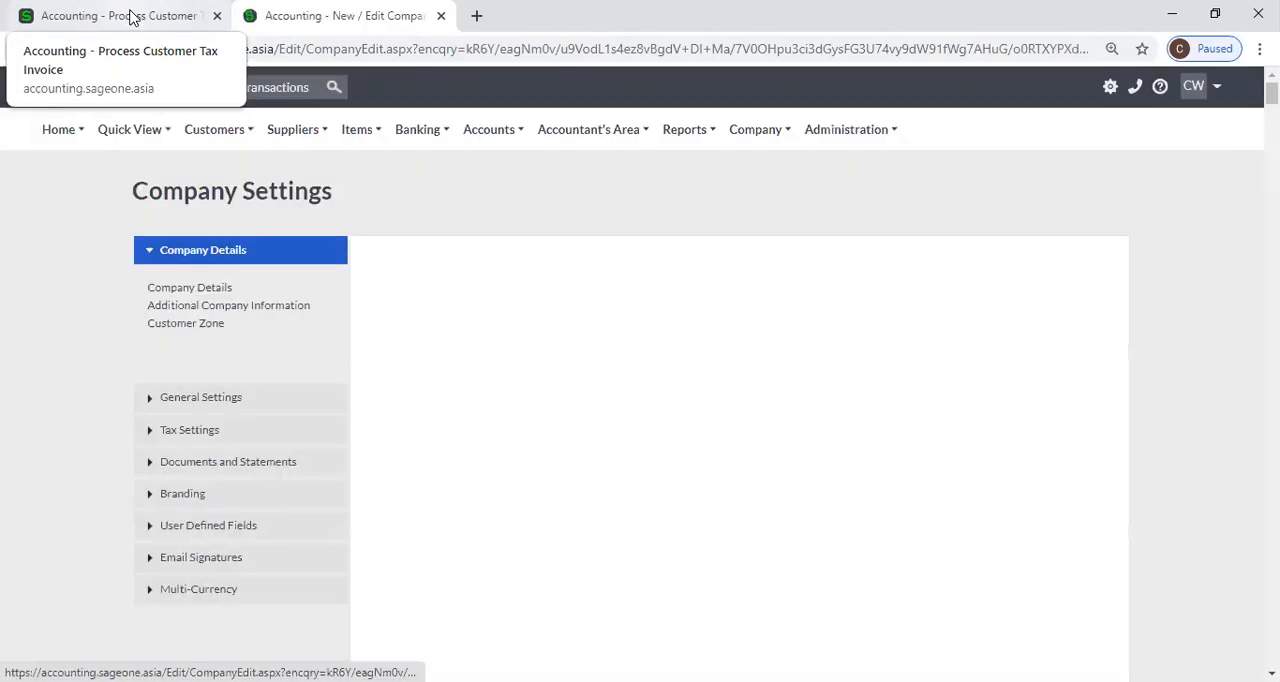
# Add another new tax invoice from the Customer Tax Invoices list.
pyautogui.click(133, 17)
pyautogui.scroll(2, 220, 154)
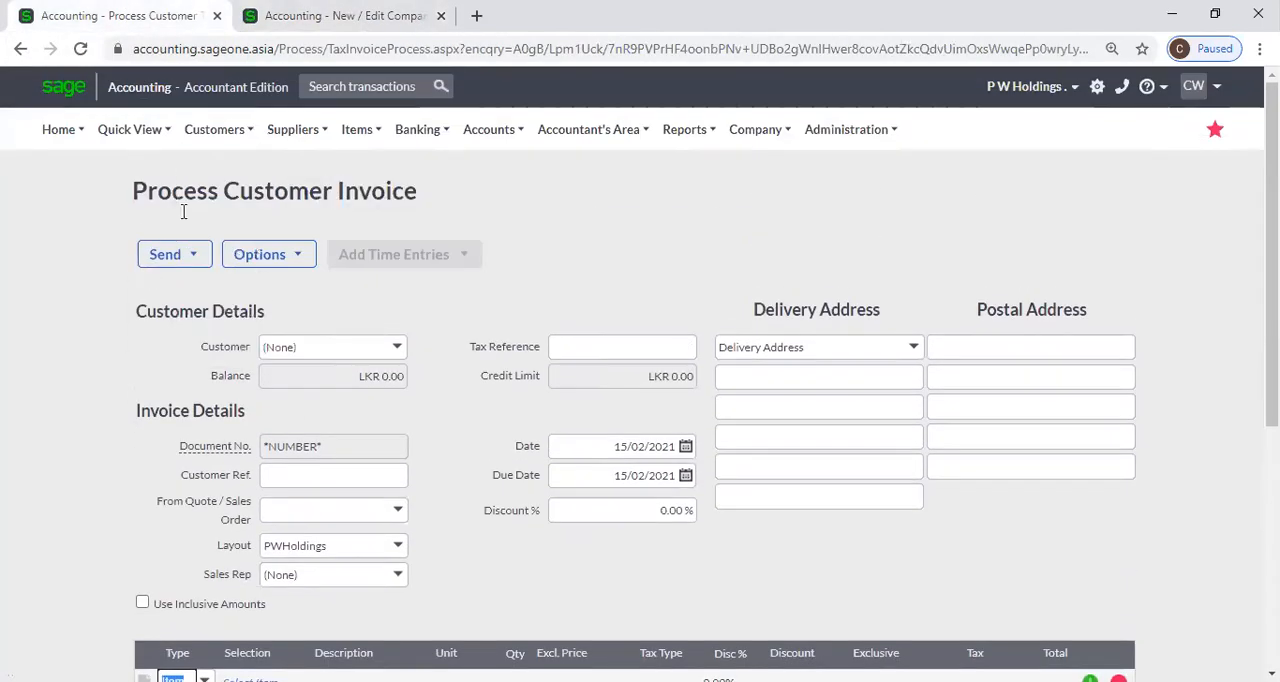
pyautogui.moveTo(222, 226)
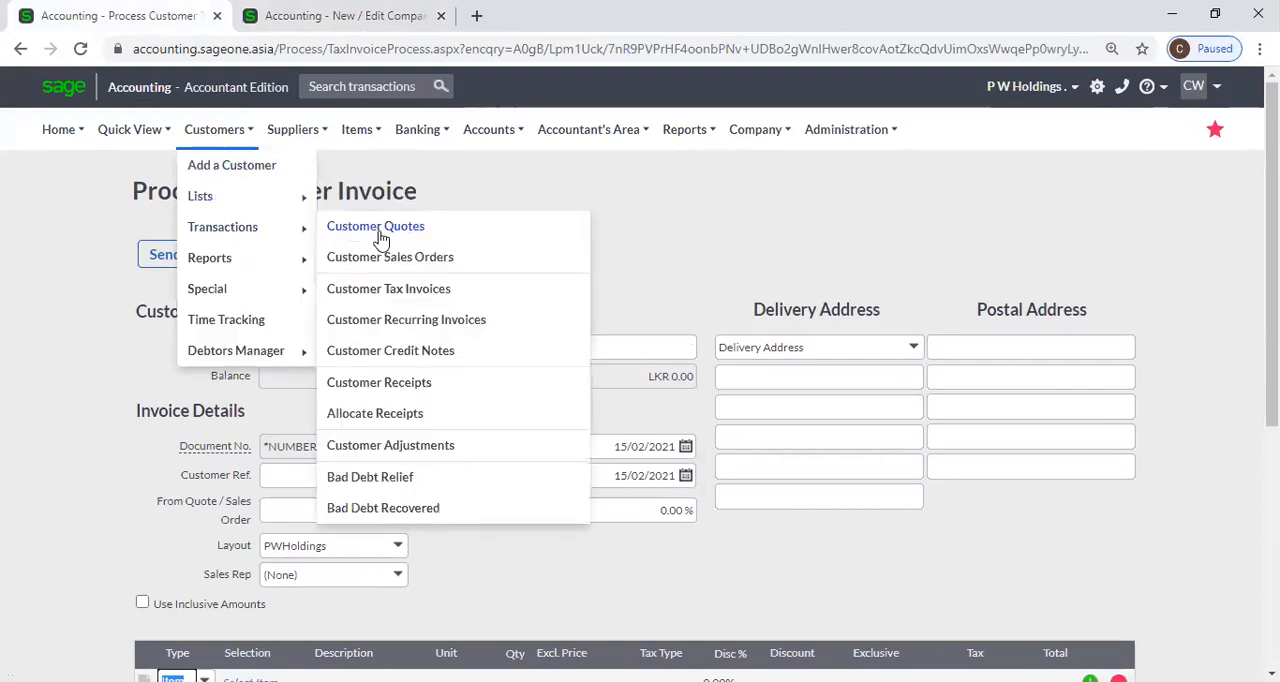
pyautogui.click(400, 290)
pyautogui.click(730, 156)
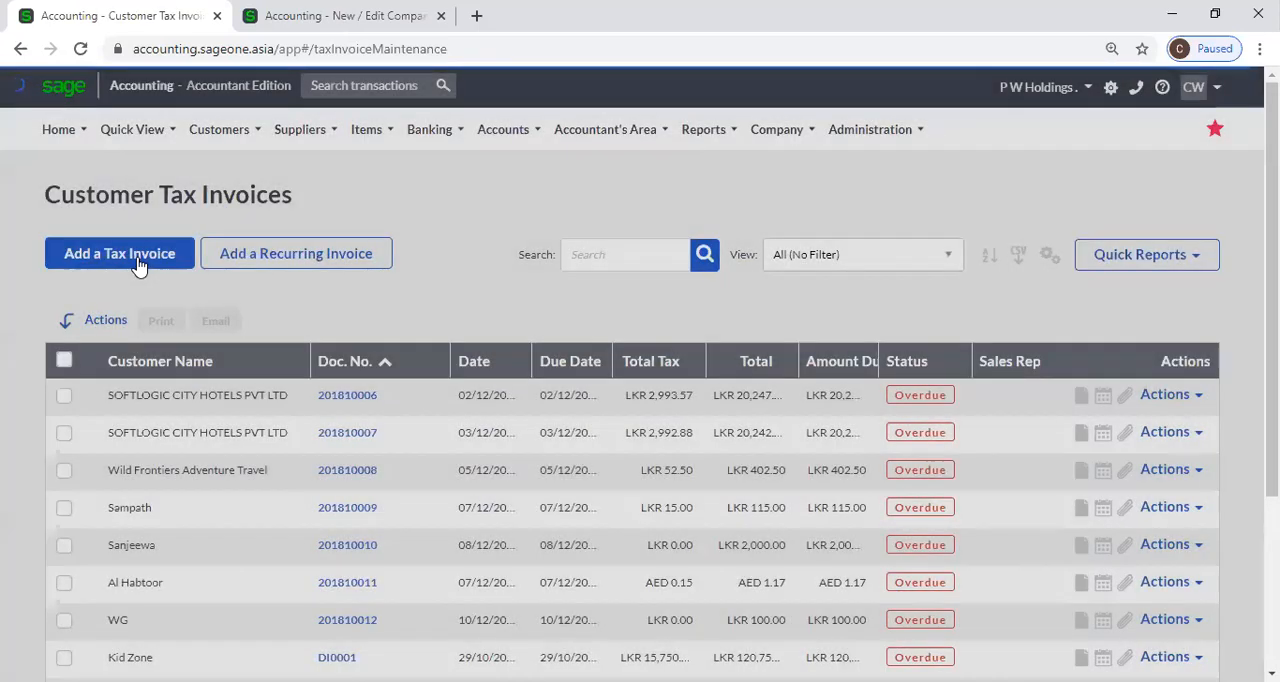
pyautogui.click(140, 266)
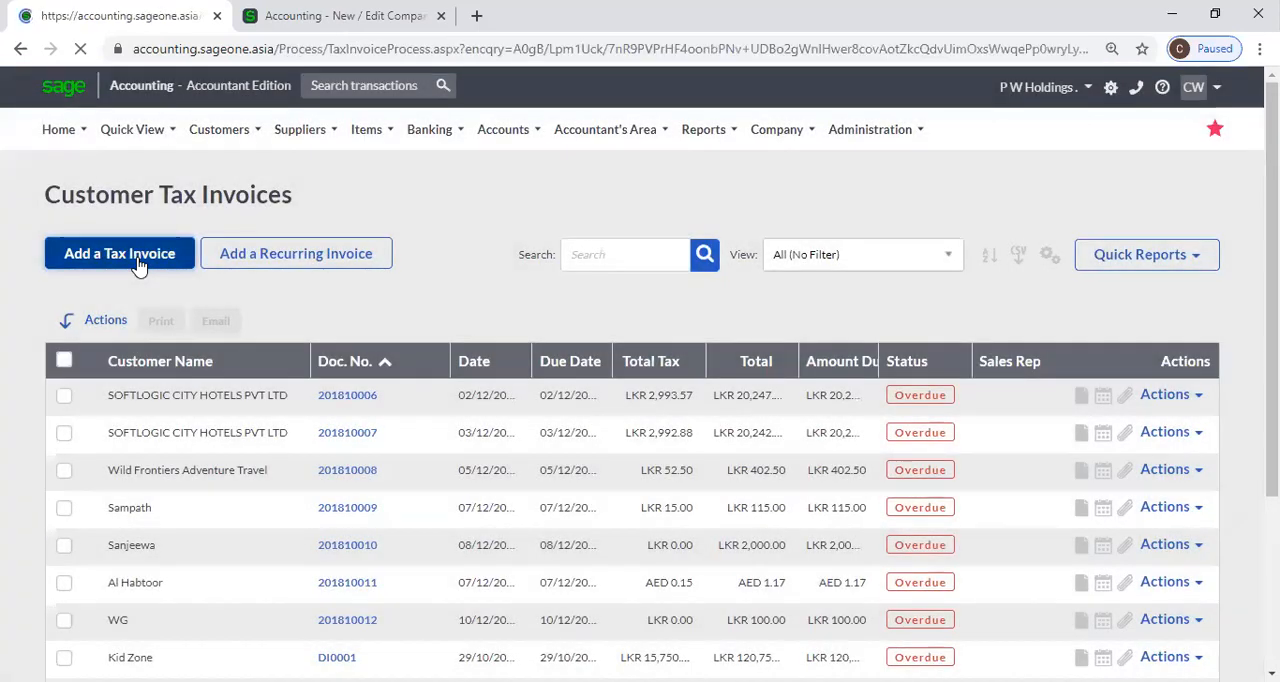
# Examine the line types and the accounts available for the first line of the new tax invoice.
pyautogui.scroll(-3, 205, 478)
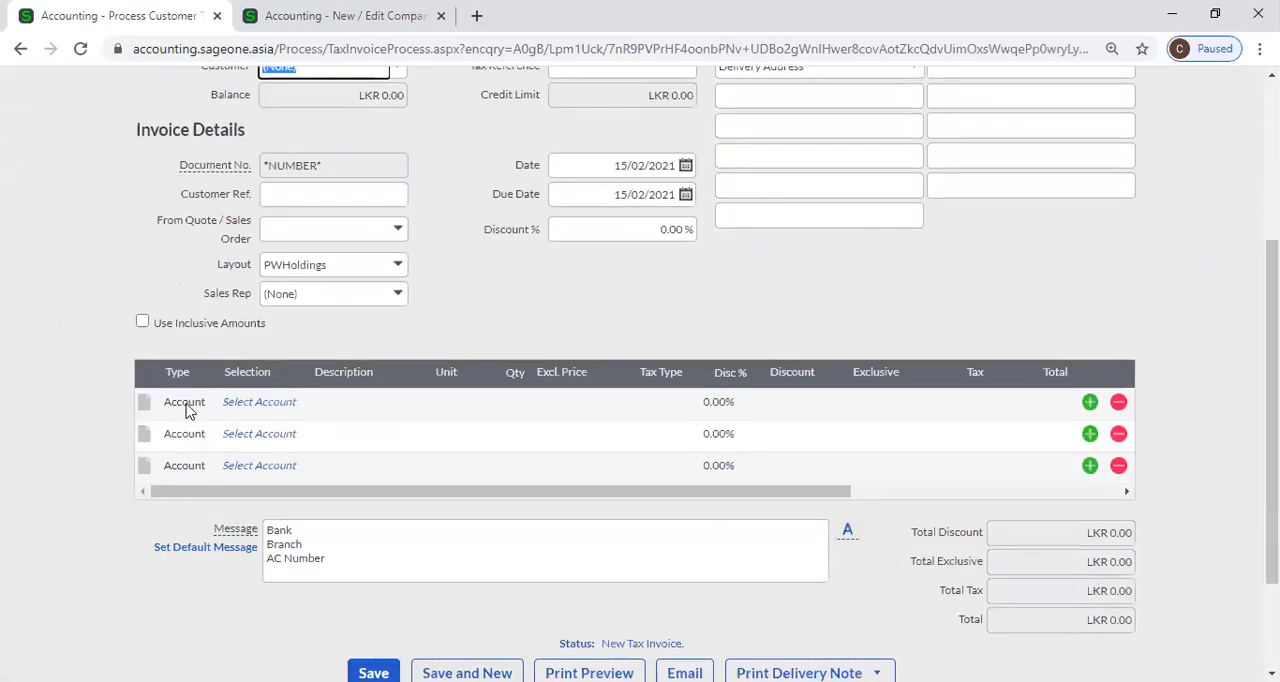
pyautogui.click(258, 404)
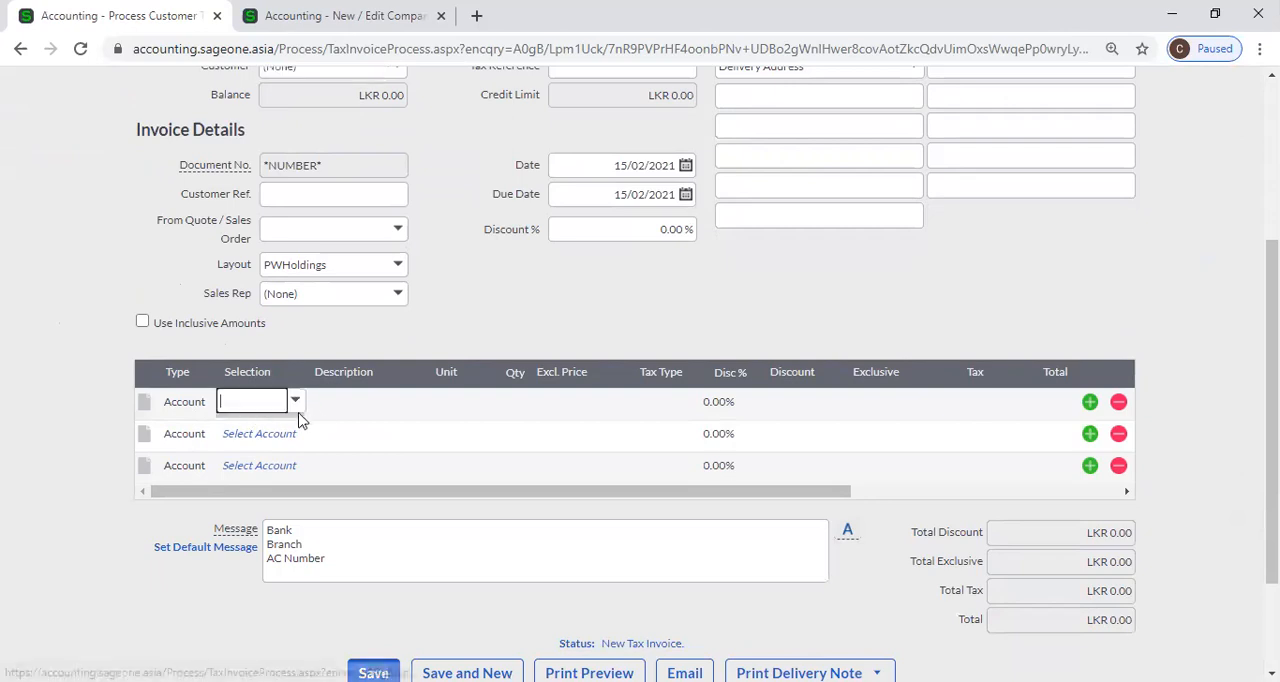
pyautogui.click(296, 403)
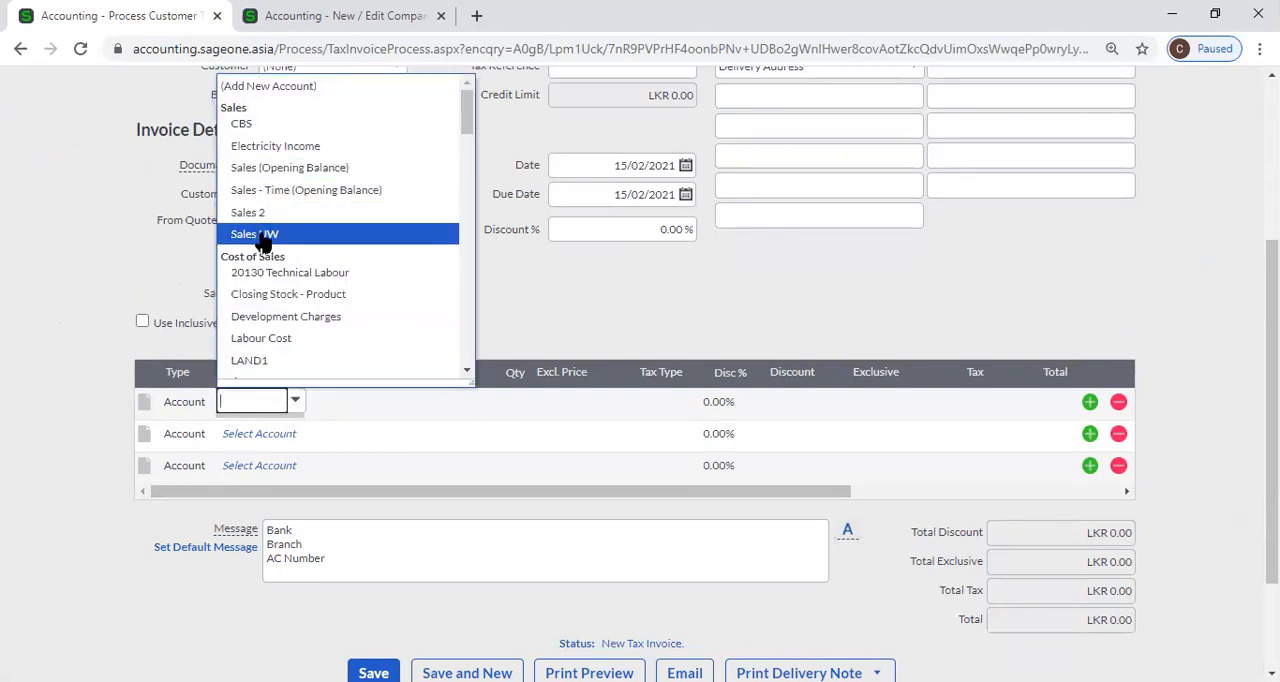
pyautogui.click(100, 284)
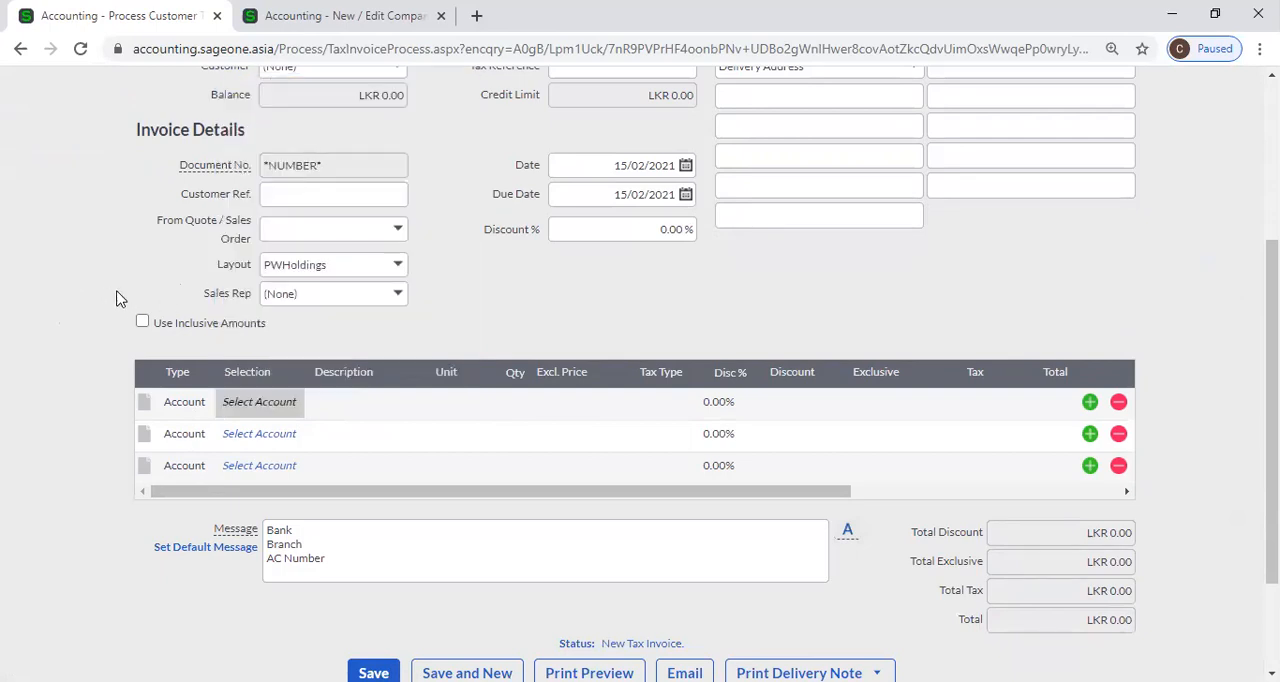
# Turn off Use Account as default document line type selection in the company's Customer and Supplier Settings.
pyautogui.click(340, 16)
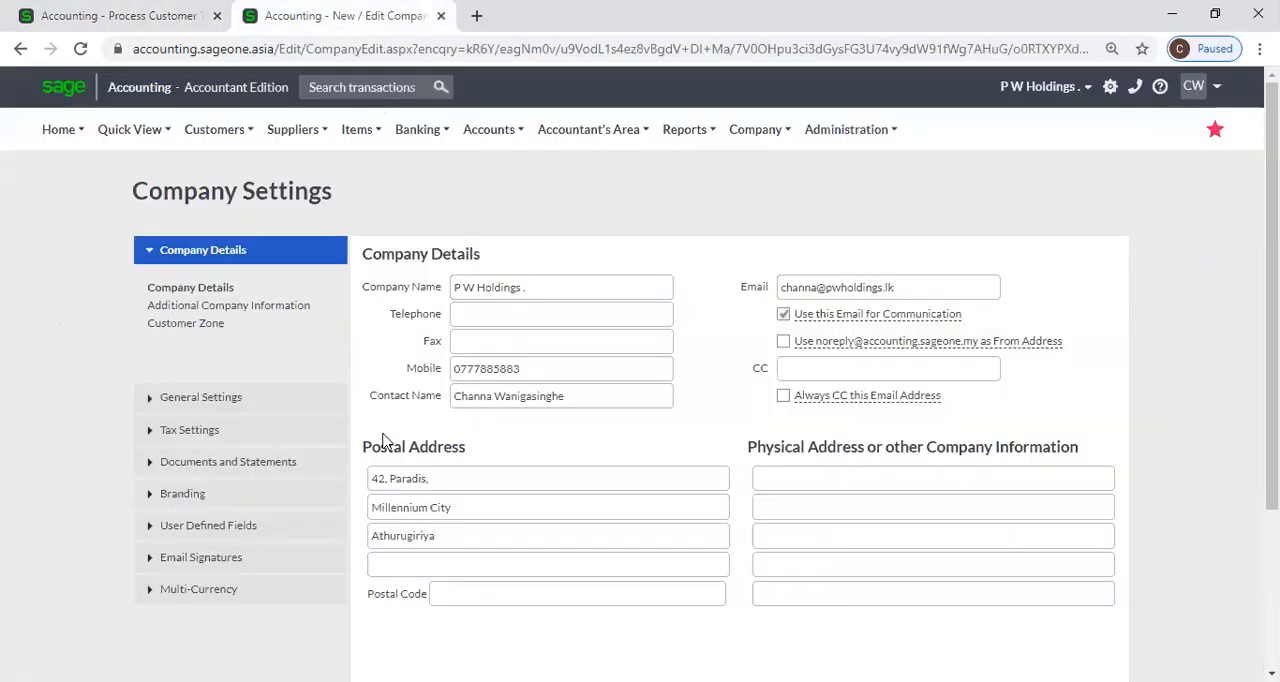
pyautogui.click(203, 402)
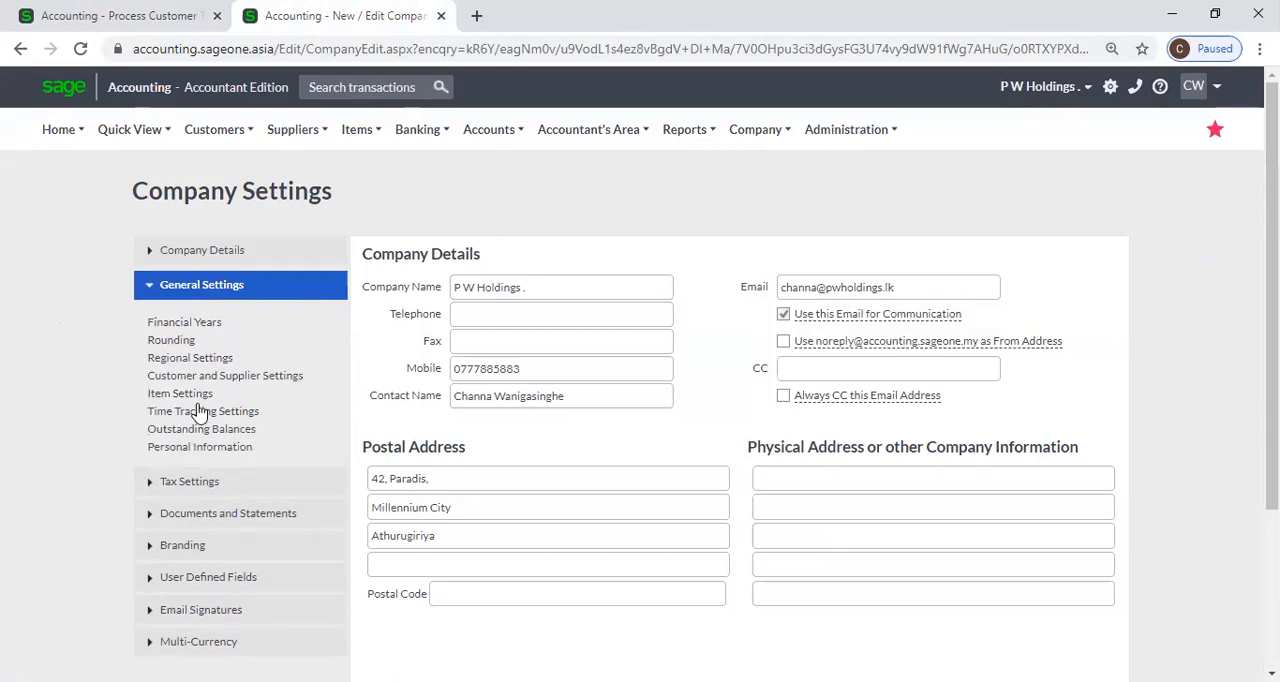
pyautogui.click(185, 393)
pyautogui.click(205, 375)
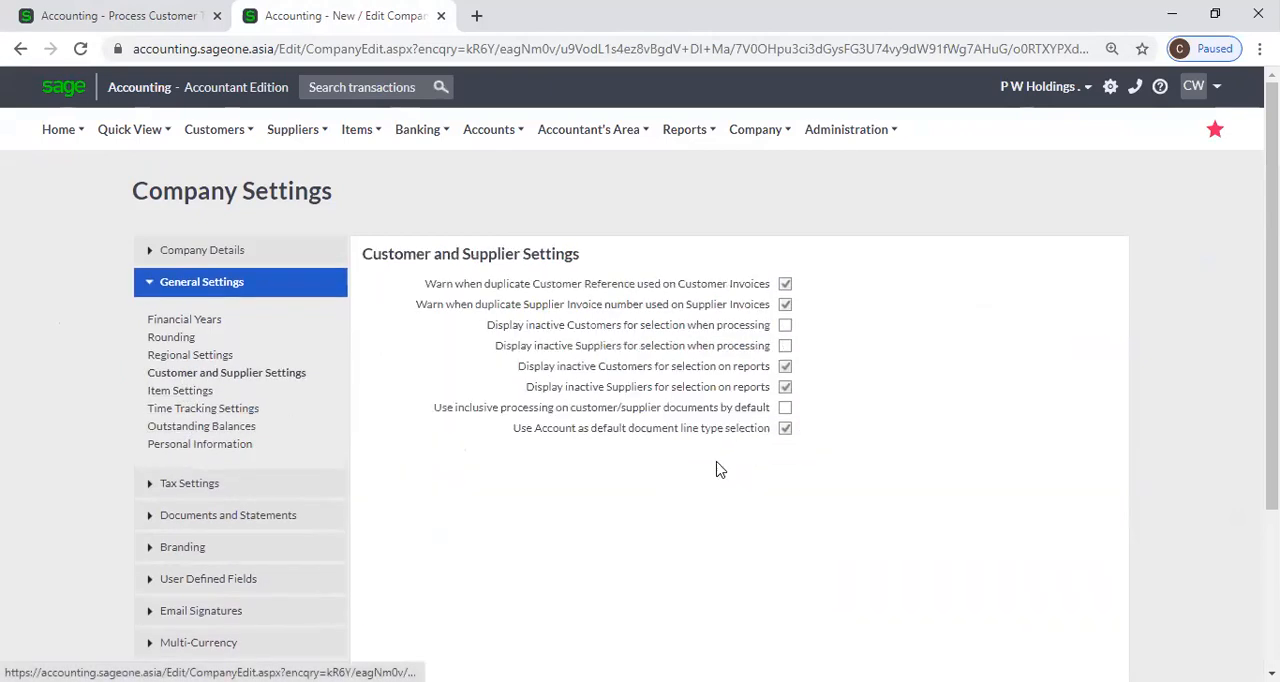
pyautogui.click(788, 432)
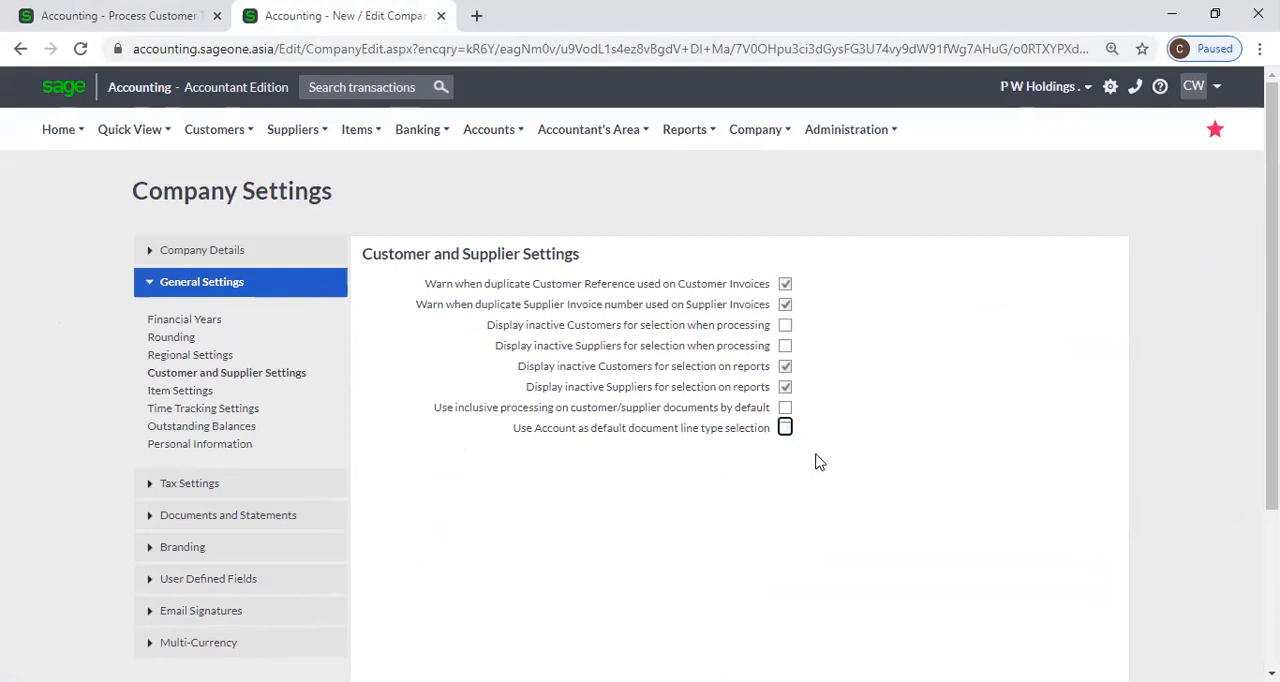
pyautogui.scroll(-3, 814, 460)
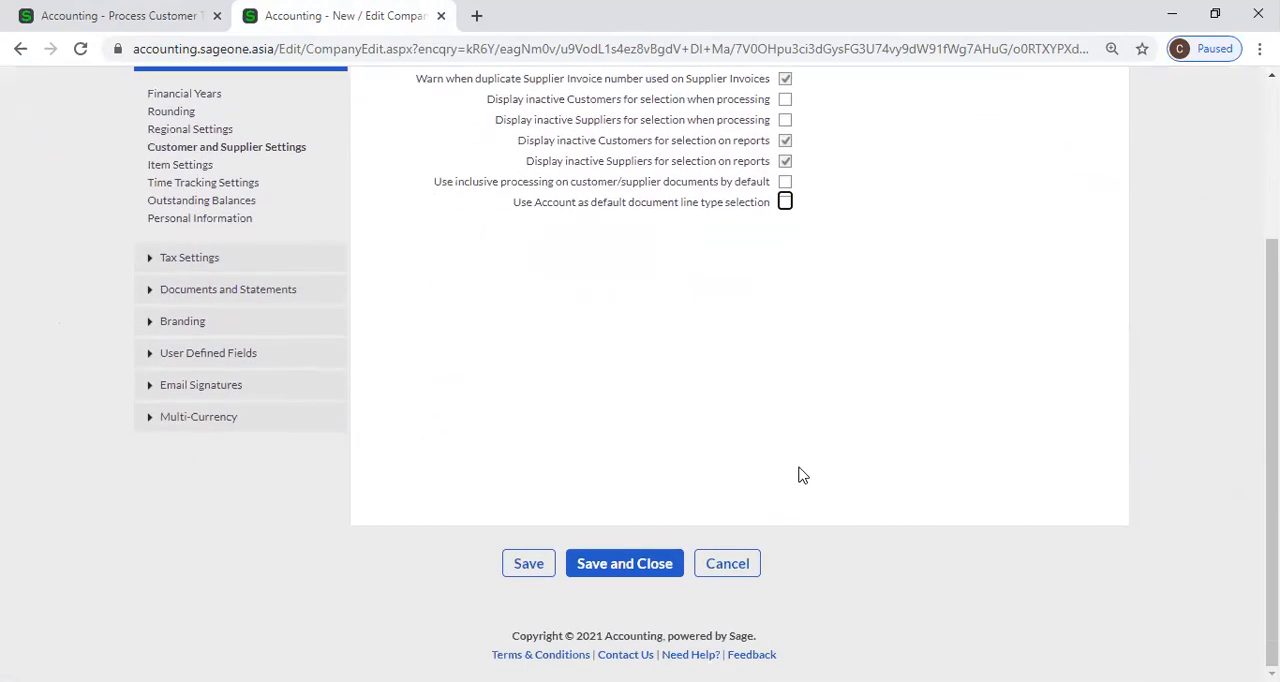
pyautogui.scroll(1, 778, 480)
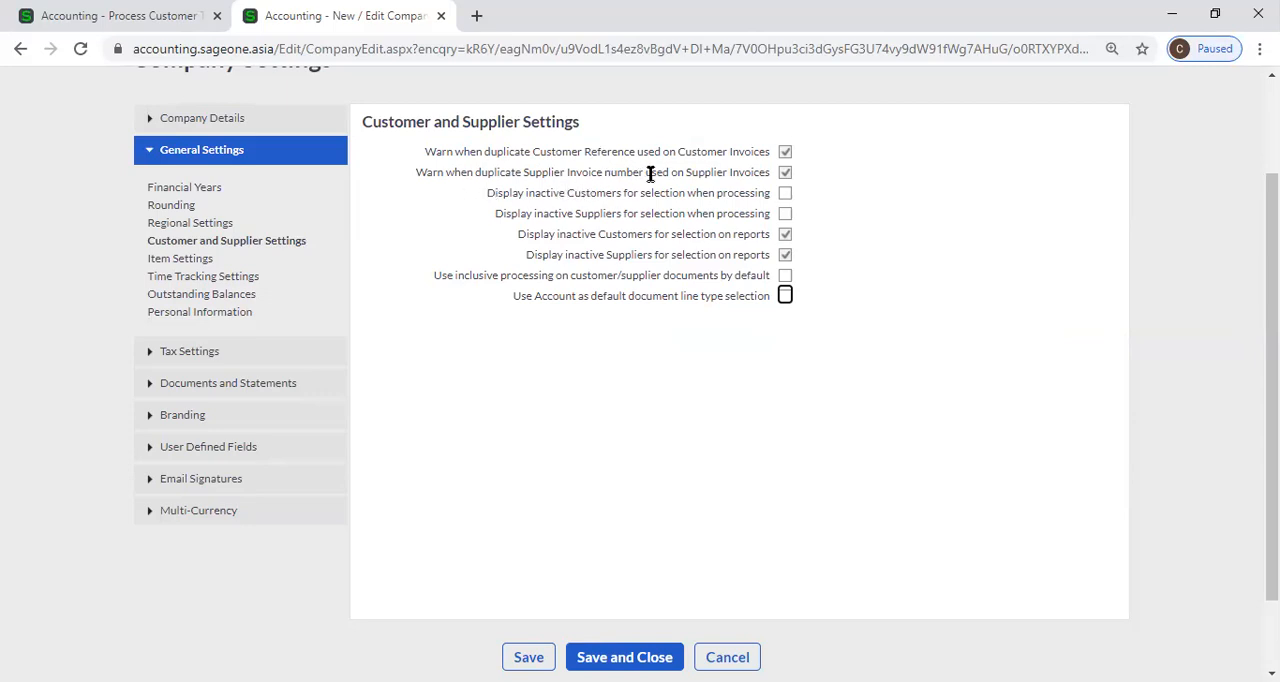
# Add a new supplier invoice from the Supplier Invoices list and compare it with the Customer and Supplier Settings.
pyautogui.click(93, 9)
pyautogui.scroll(5, 200, 160)
pyautogui.moveTo(293, 129)
pyautogui.moveTo(308, 230)
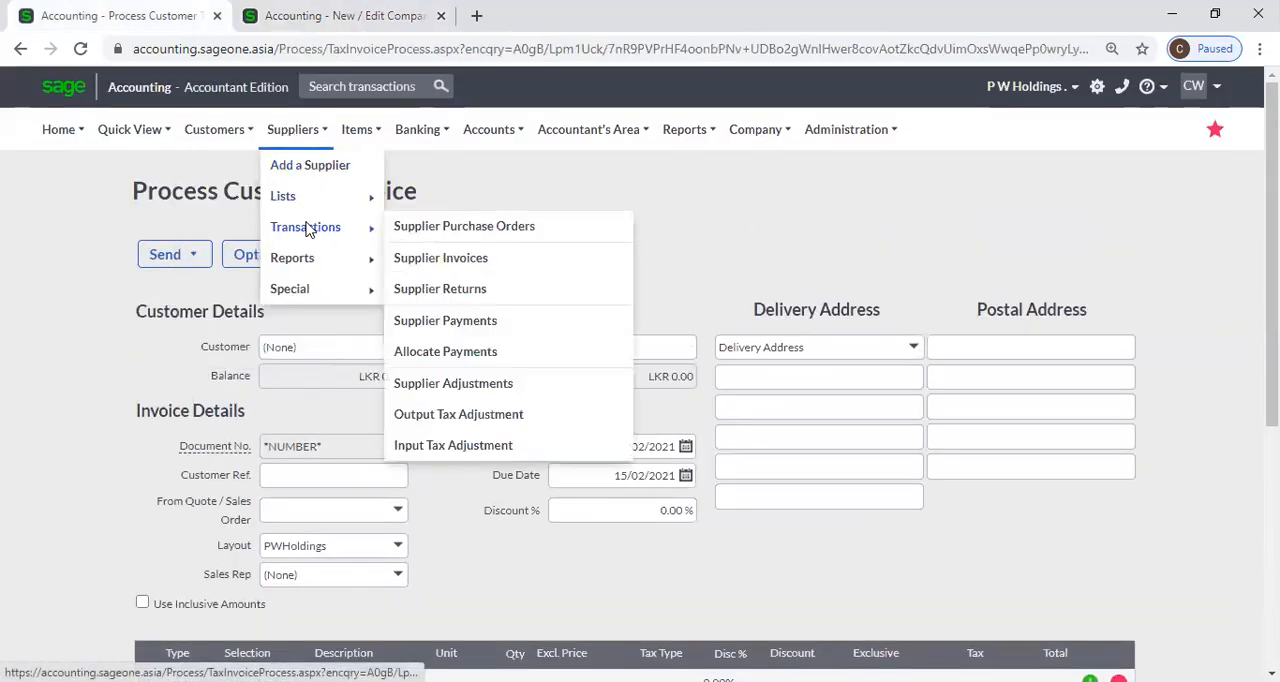
pyautogui.click(438, 260)
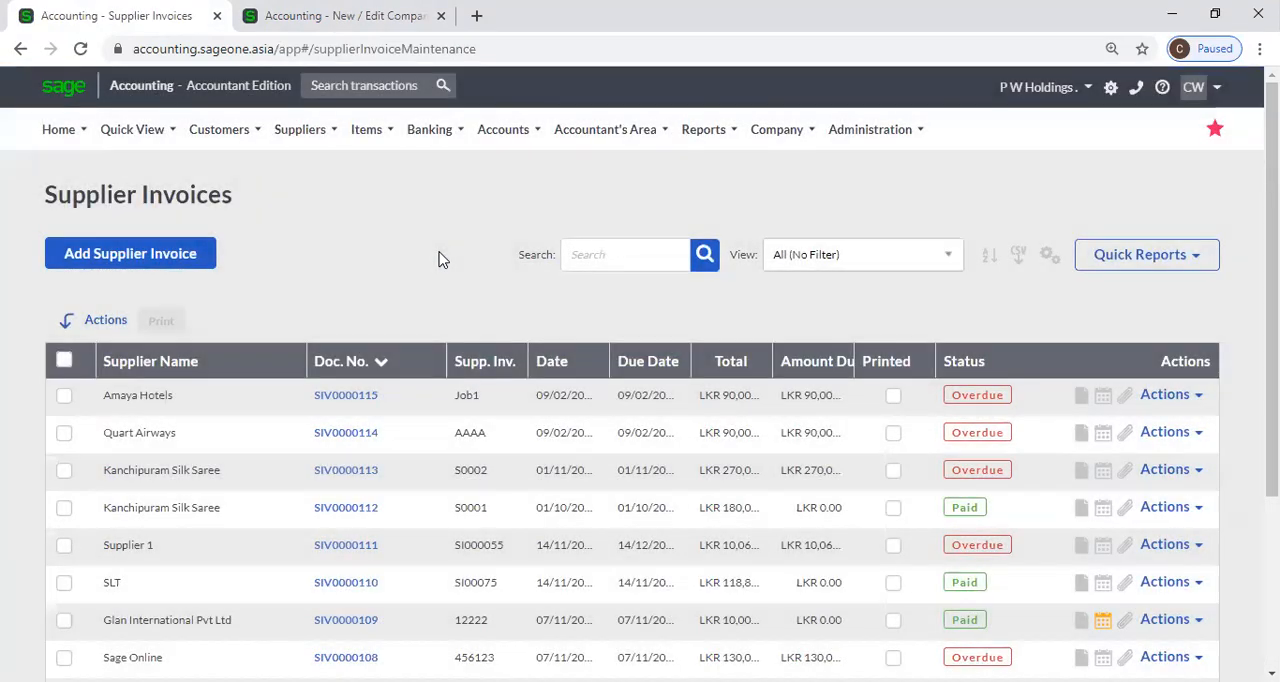
pyautogui.click(130, 266)
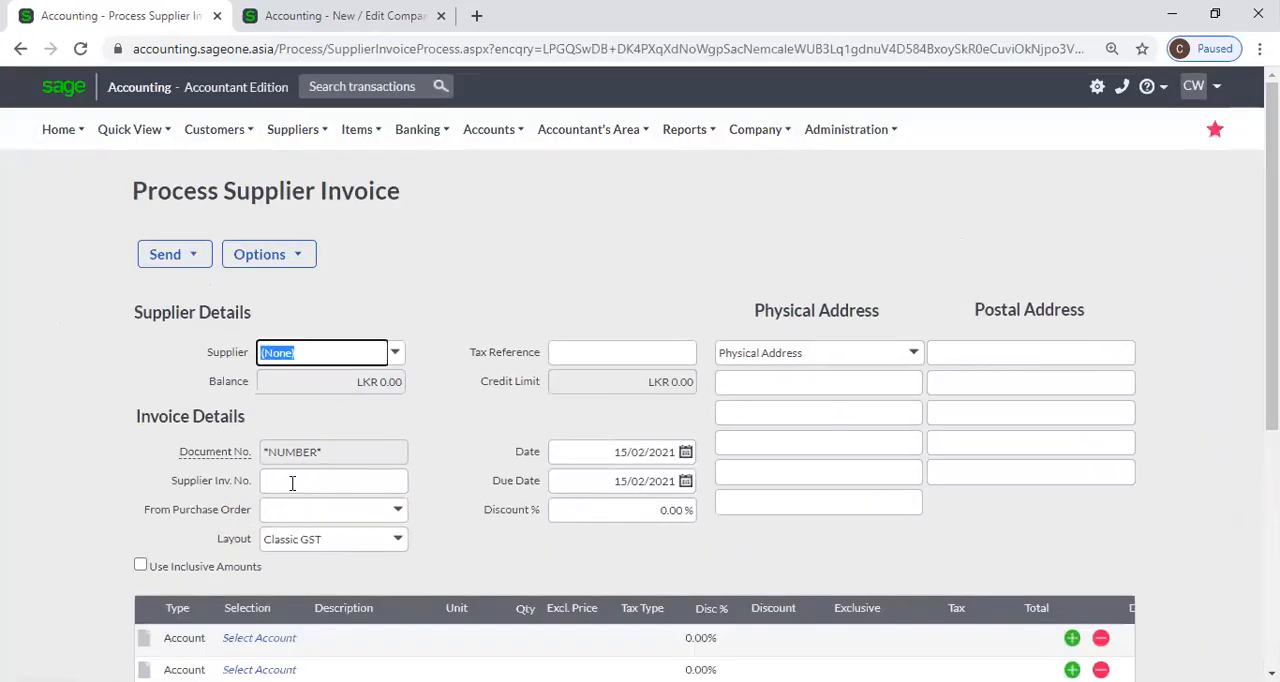
pyautogui.click(299, 484)
pyautogui.click(416, 420)
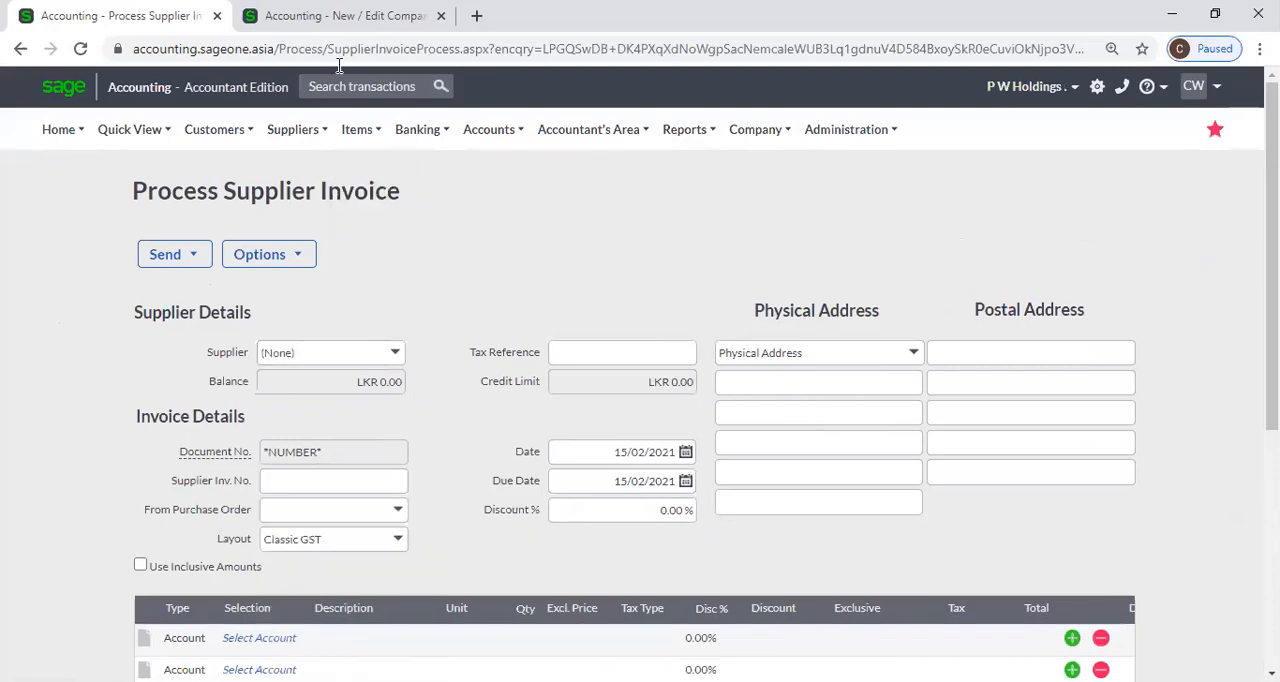
pyautogui.hotkey('ctrl', 'Tab')
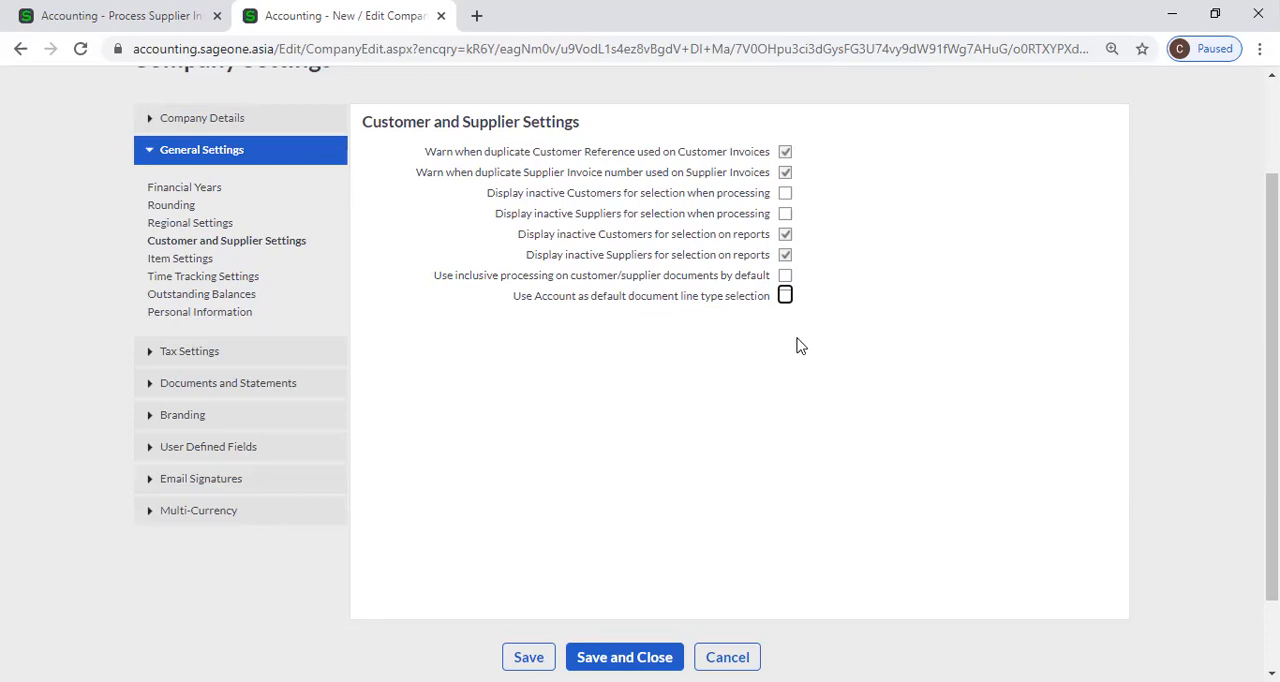
pyautogui.click(113, 10)
pyautogui.click(300, 15)
pyautogui.click(118, 15)
# Change the first supplier invoice line's type to Item and check the default line type setting again.
pyautogui.scroll(-1, 190, 534)
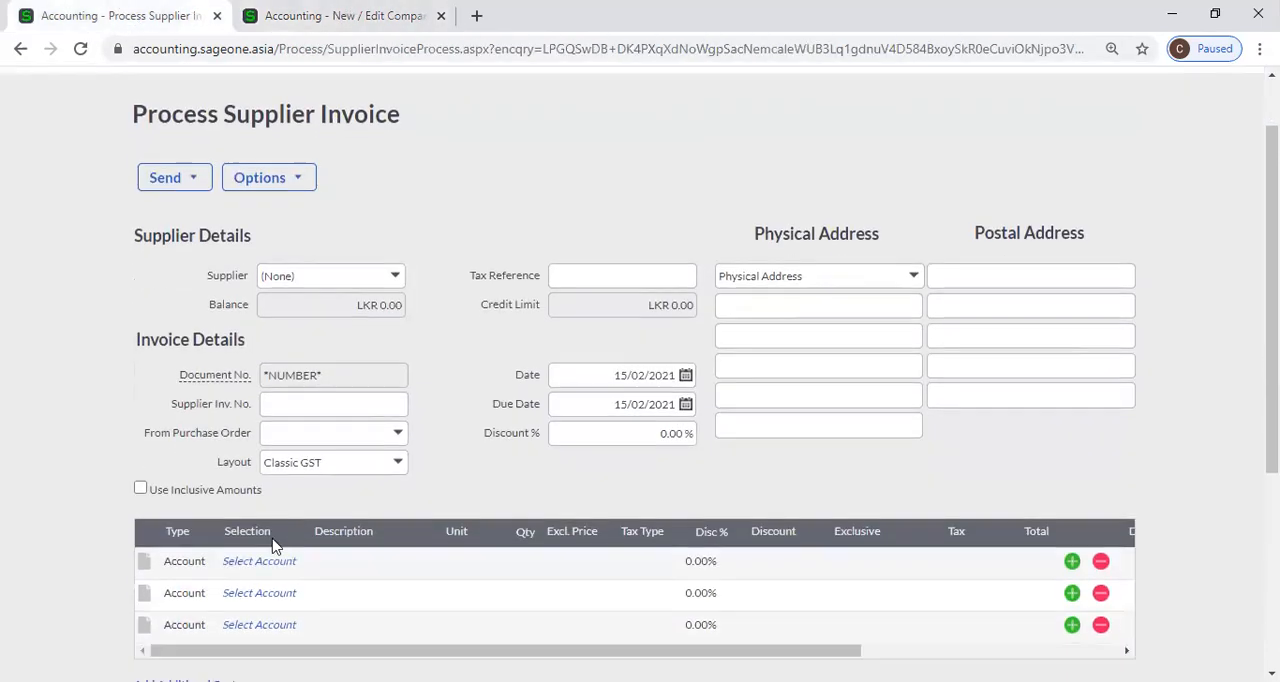
pyautogui.click(185, 544)
pyautogui.click(208, 544)
pyautogui.click(206, 565)
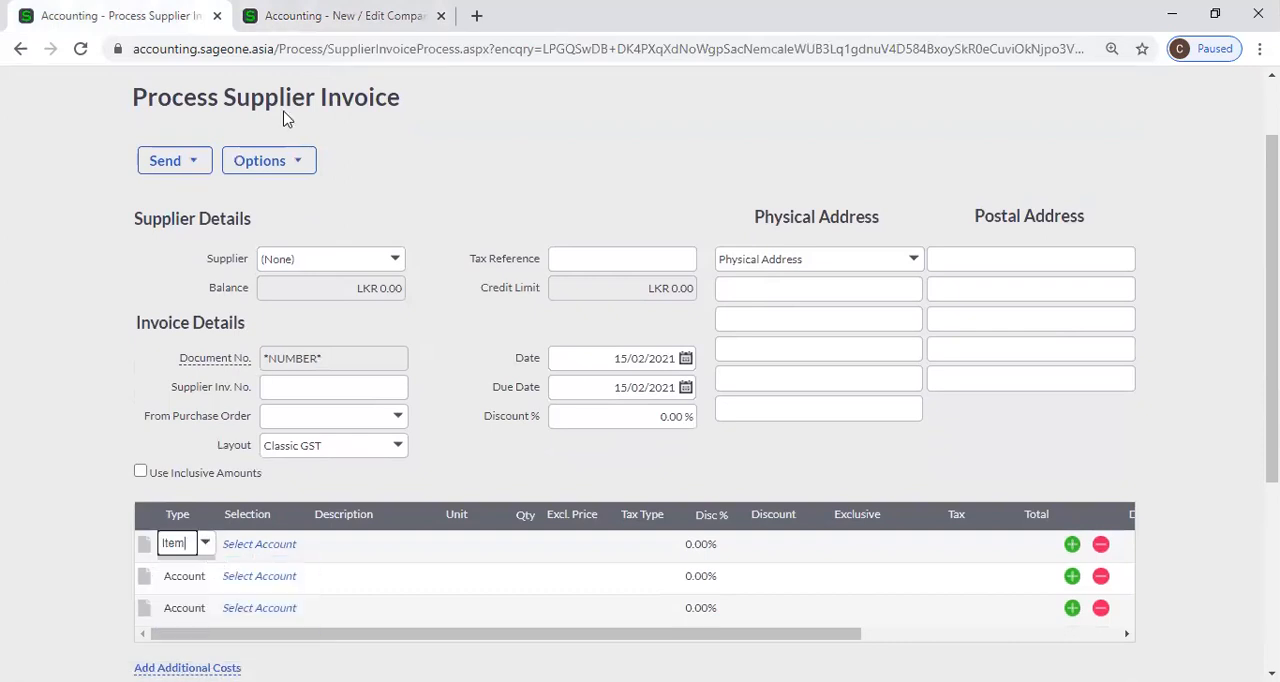
pyautogui.click(317, 36)
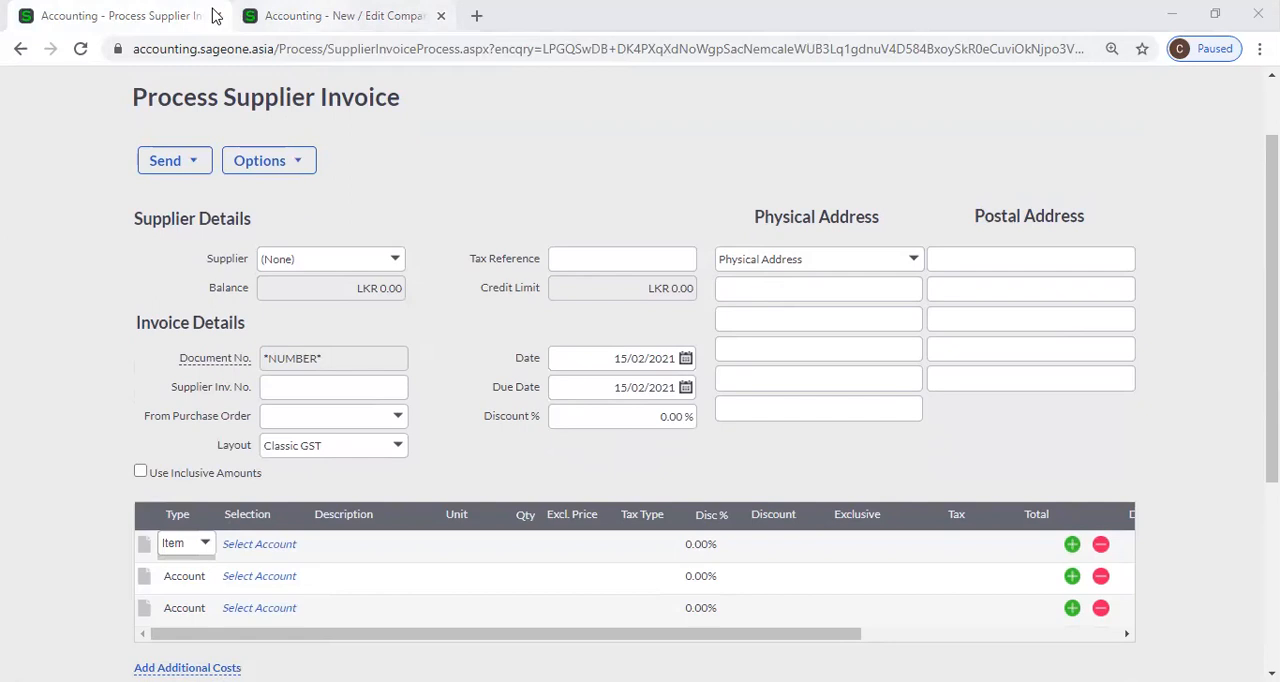
pyautogui.click(330, 16)
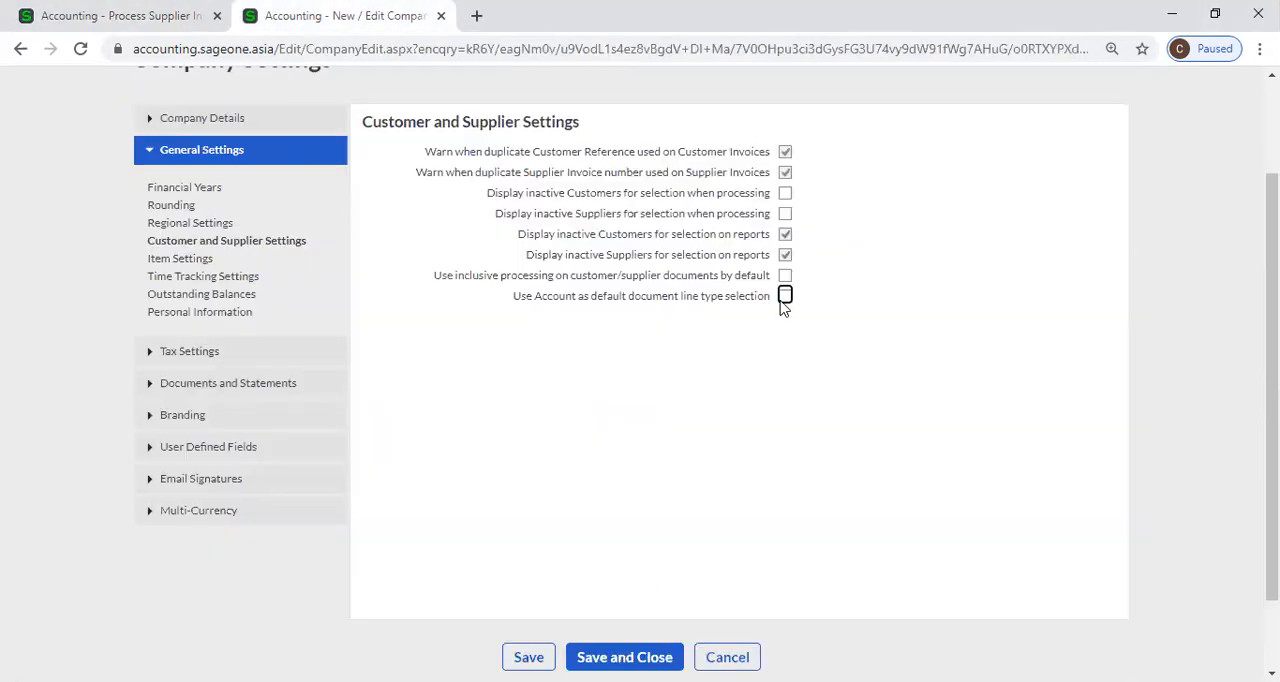
pyautogui.click(100, 16)
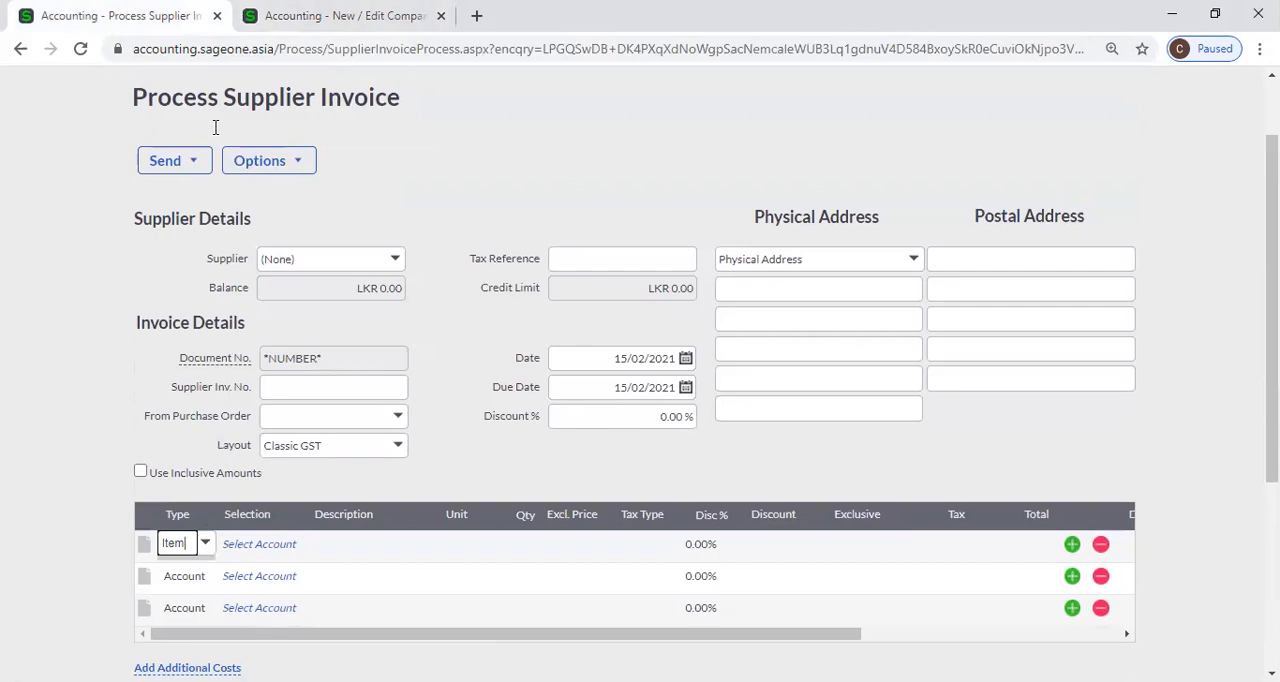
# Examine the items available for selection on the first line of the supplier invoice.
pyautogui.click(255, 546)
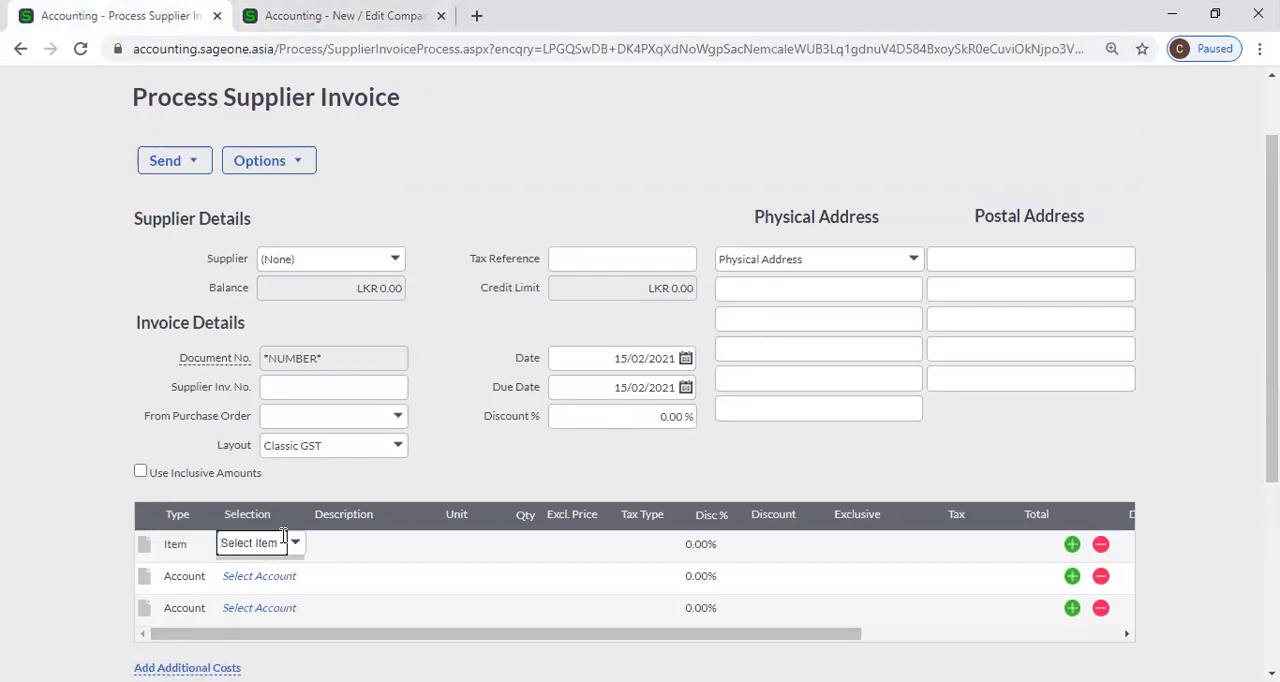
pyautogui.click(295, 545)
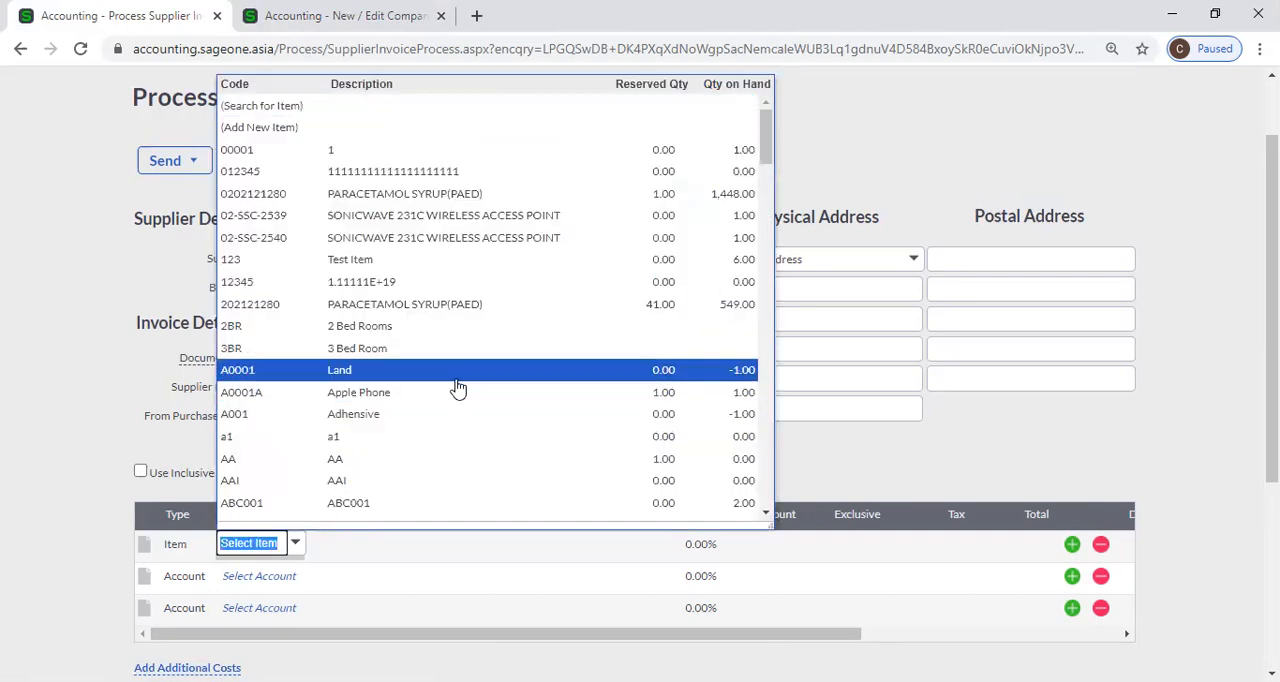
pyautogui.scroll(-5, 457, 371)
pyautogui.scroll(-3, 452, 375)
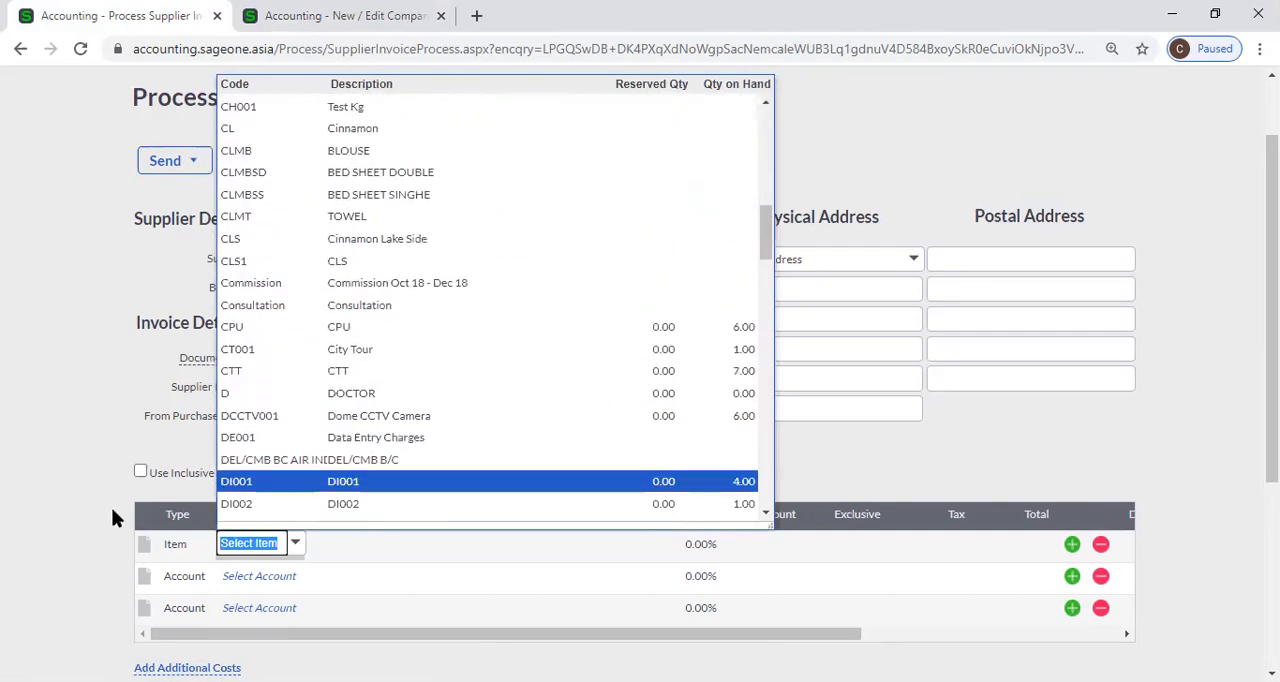
pyautogui.click(110, 505)
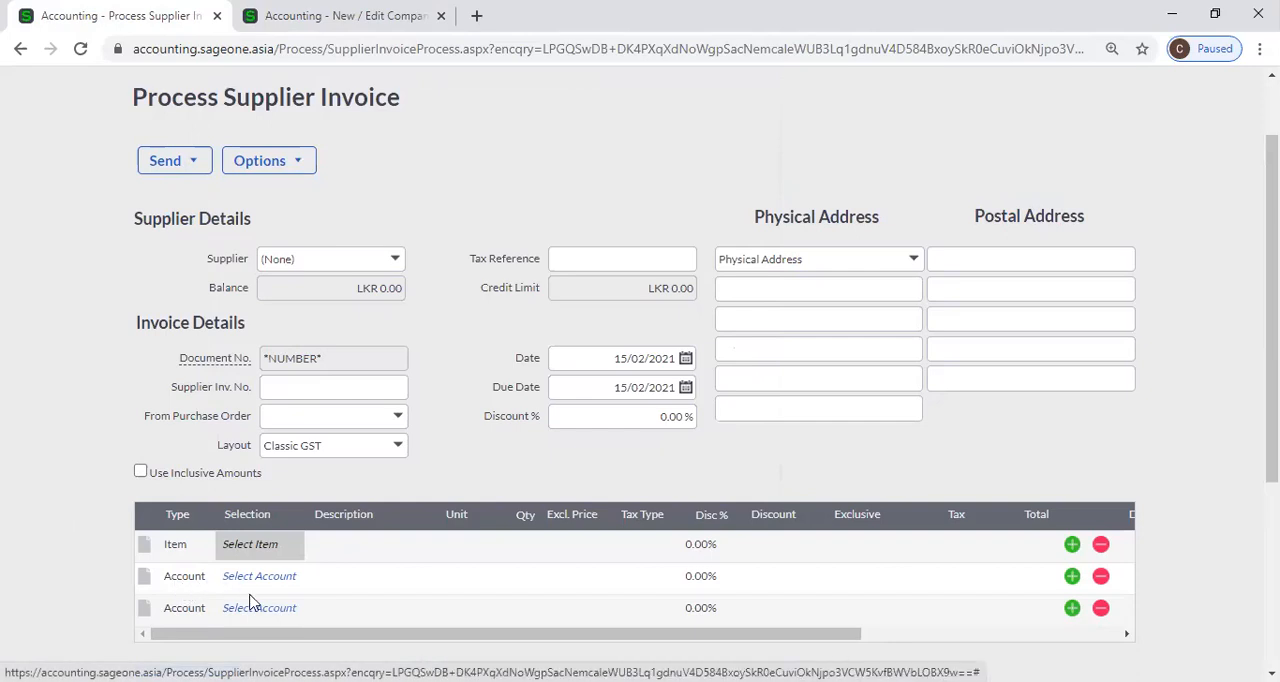
# Examine the accounts available for selection on the second line of the supplier invoice.
pyautogui.click(284, 579)
pyautogui.click(297, 578)
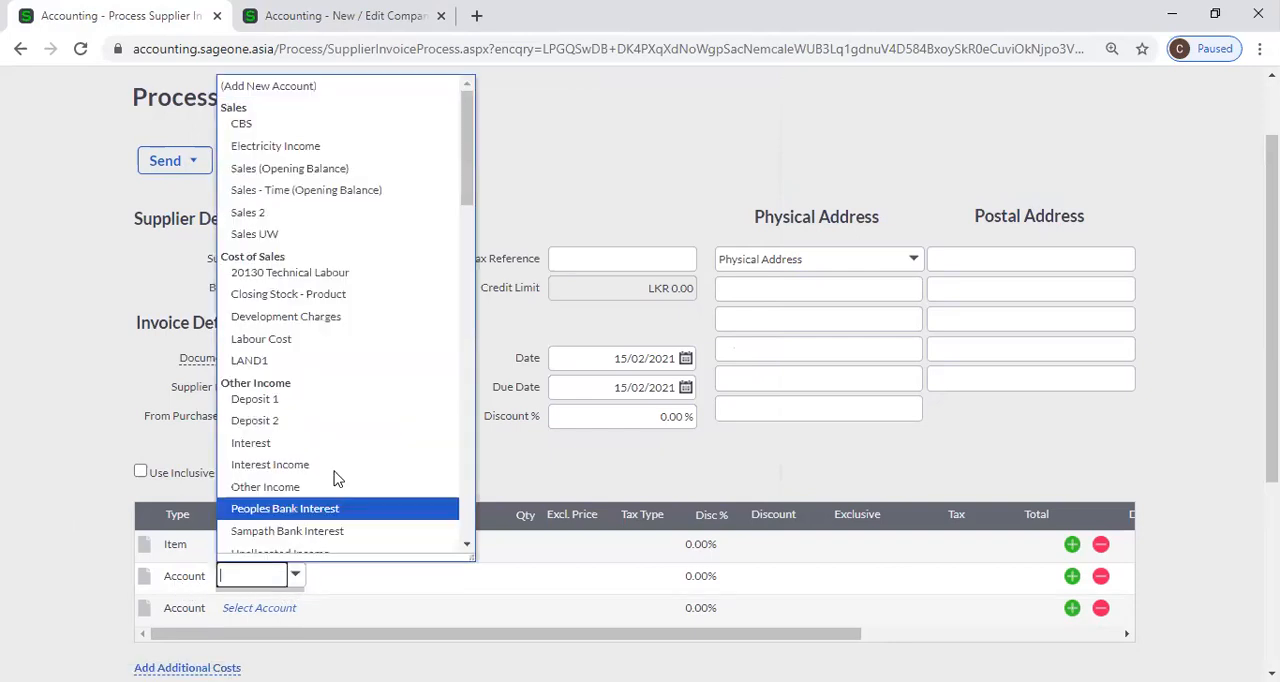
pyautogui.scroll(-15, 340, 410)
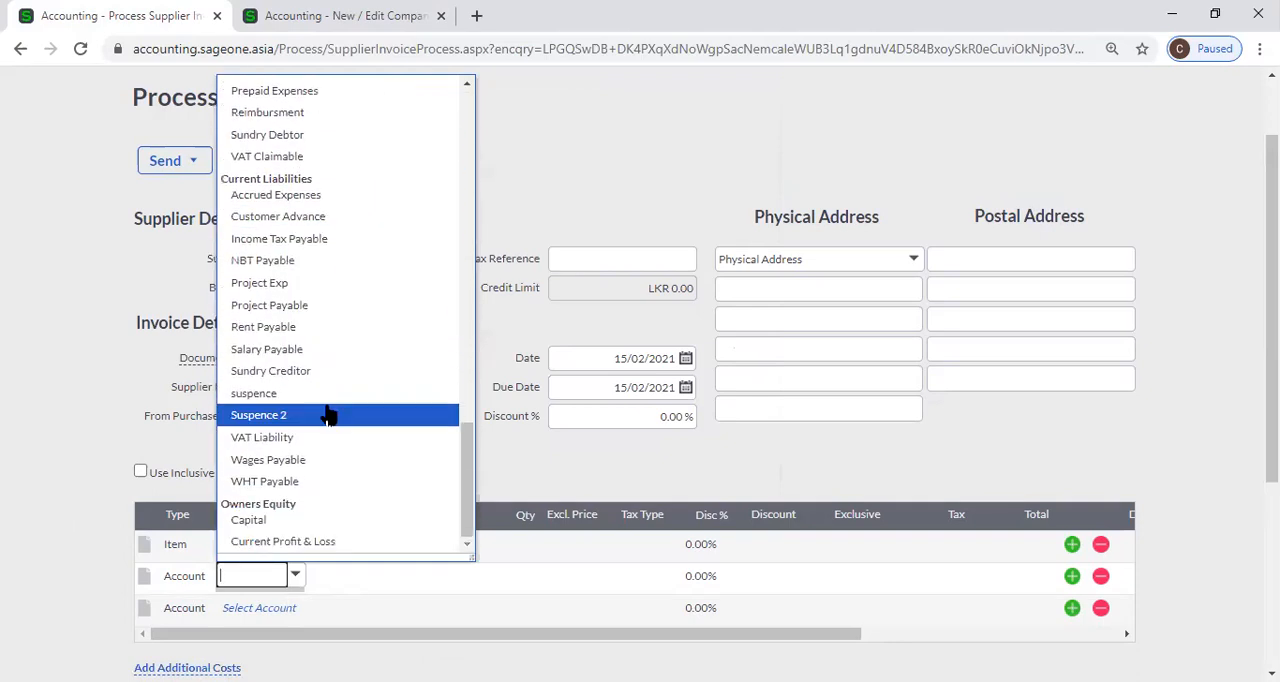
pyautogui.scroll(5, 329, 414)
pyautogui.click(55, 420)
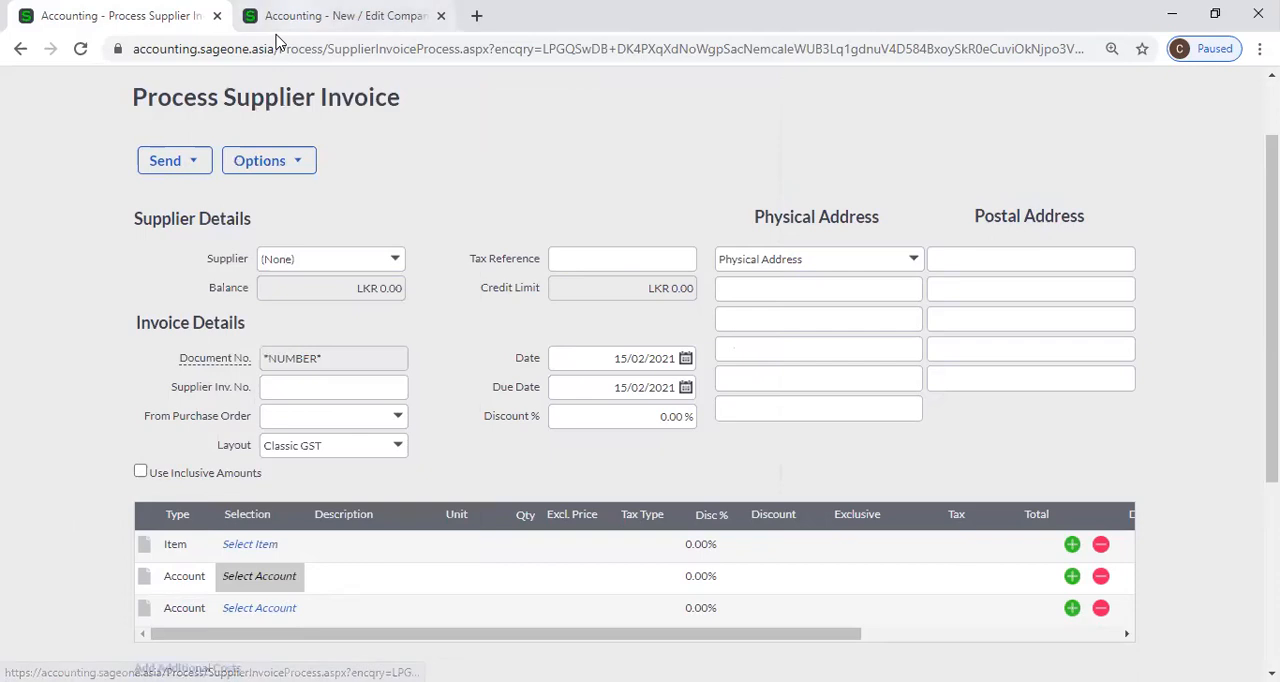
# Open the Item Settings within the company's General Settings and examine the quantity, cost and price list options.
pyautogui.click(345, 16)
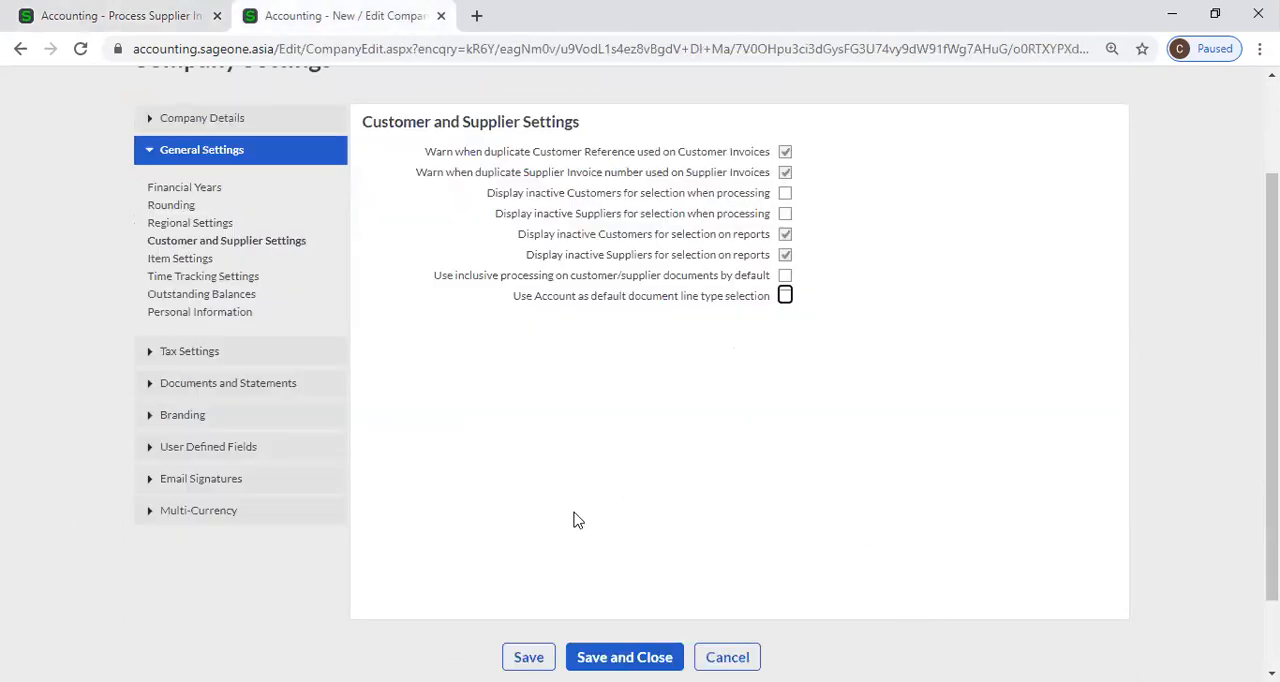
pyautogui.scroll(3, 560, 490)
pyautogui.click(798, 126)
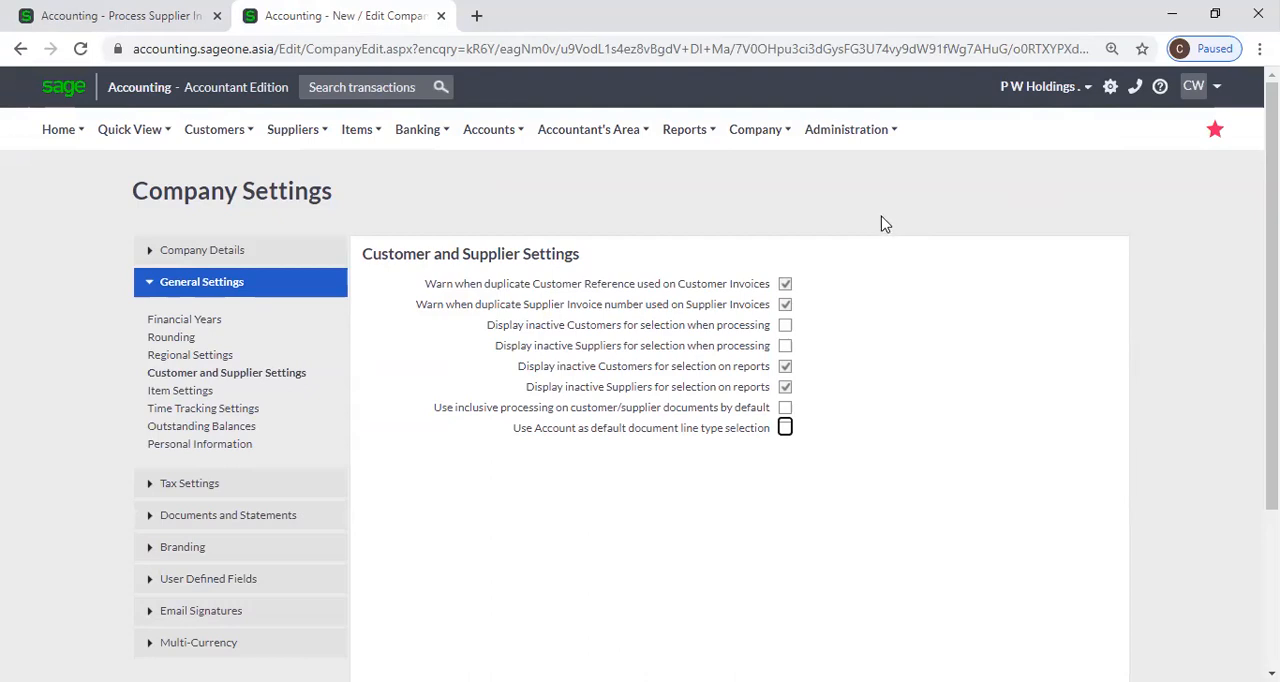
pyautogui.click(180, 391)
pyautogui.scroll(-1, 893, 397)
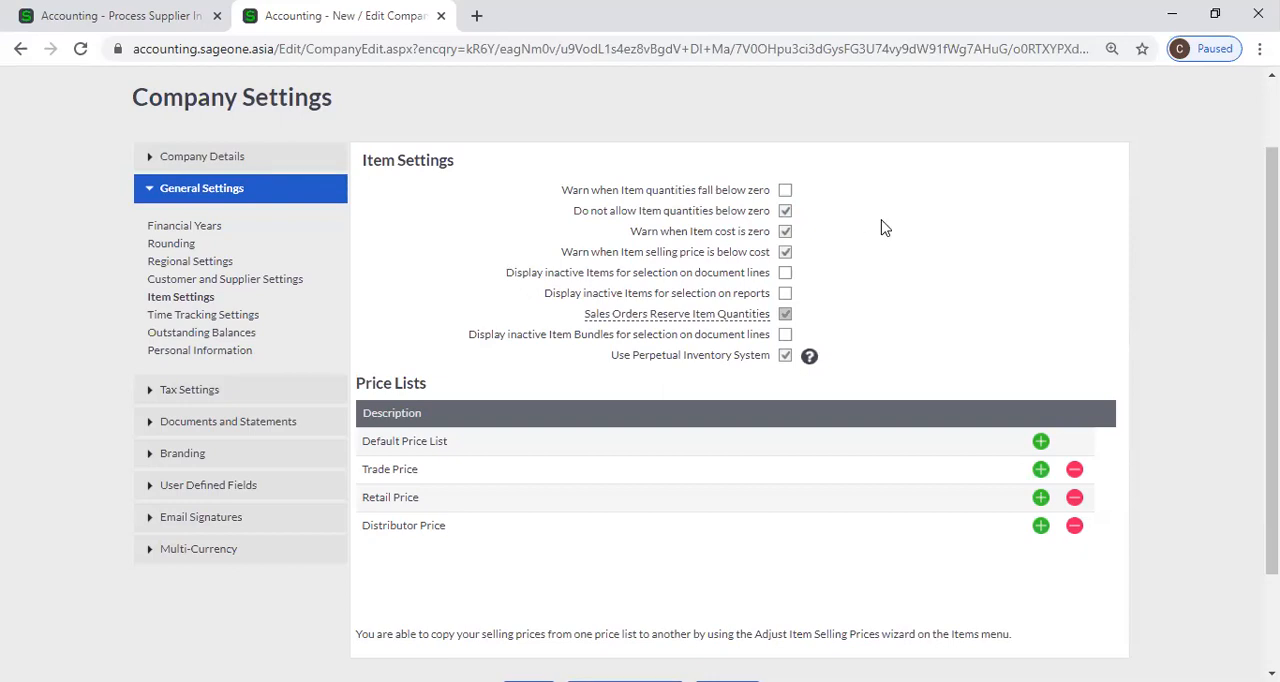
# Try turning on Warn when Item quantities fall below zero, declining to allow negative quantities each time.
pyautogui.click(785, 190)
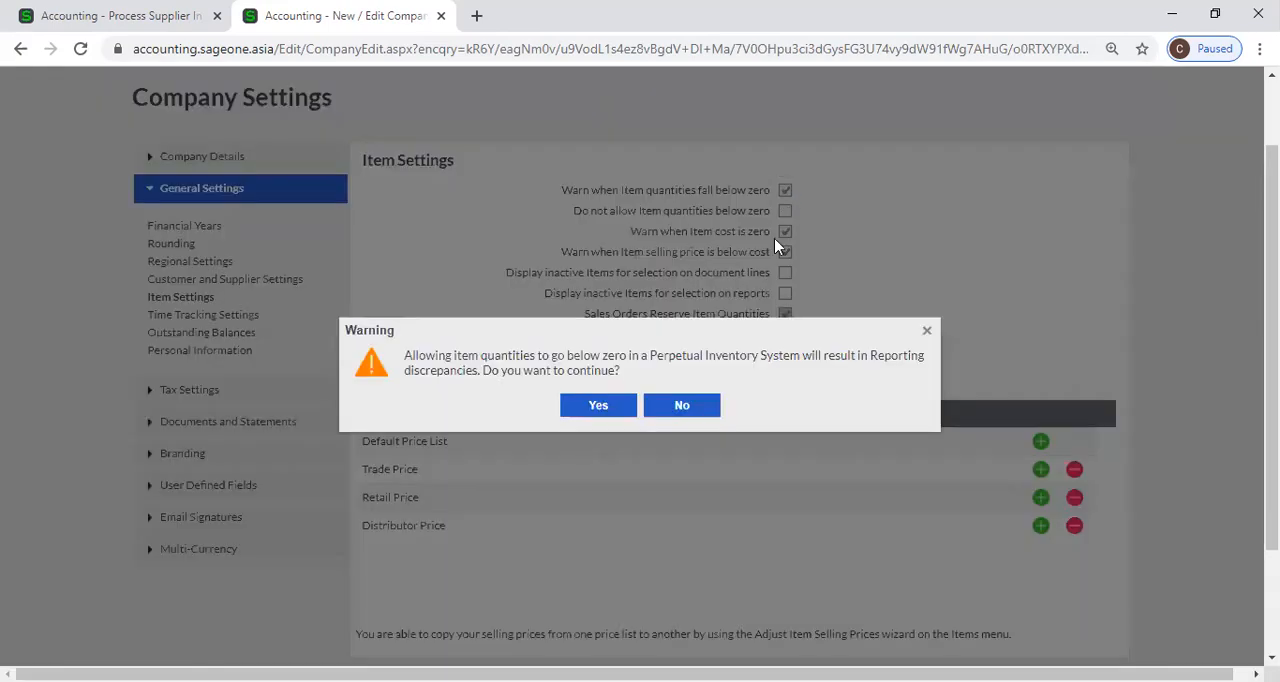
pyautogui.click(703, 420)
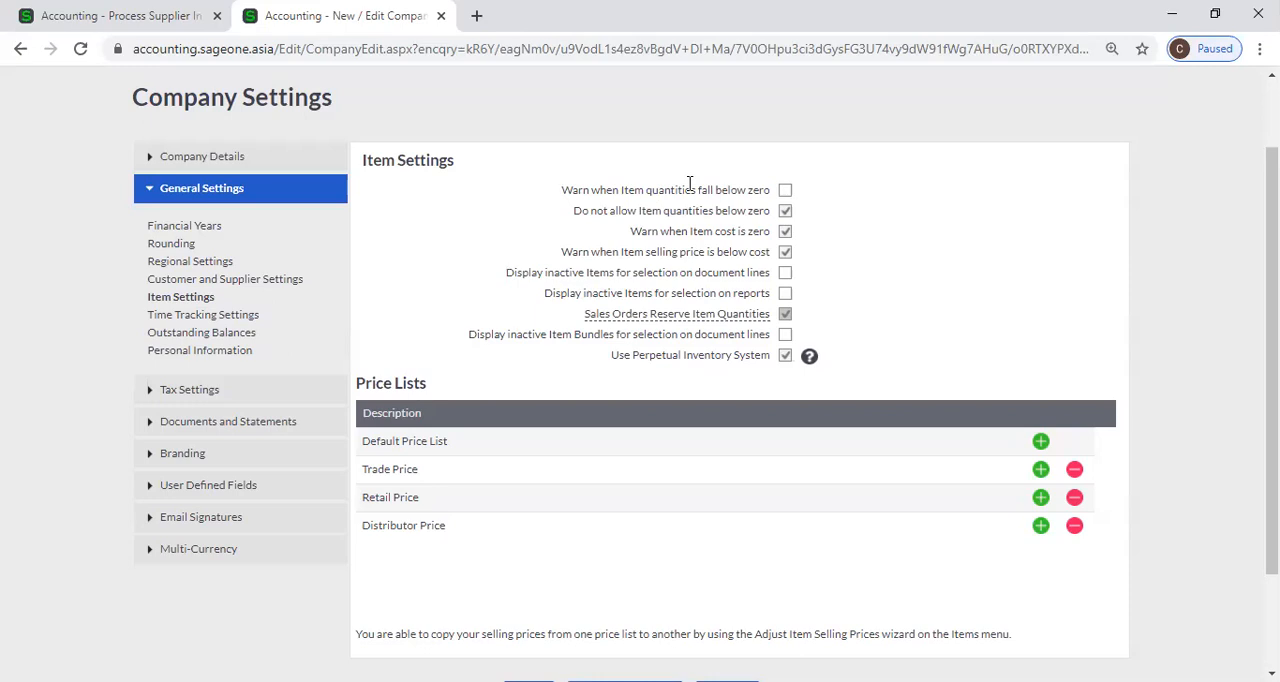
pyautogui.click(785, 191)
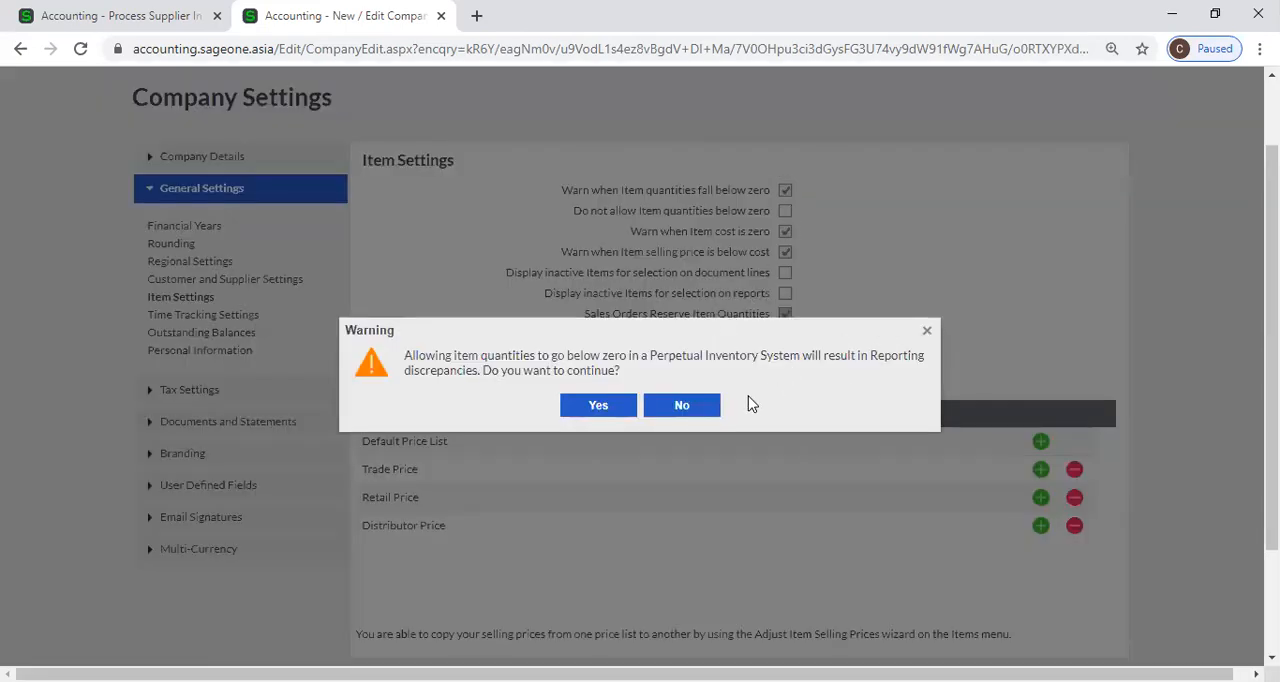
pyautogui.click(926, 331)
pyautogui.click(785, 191)
pyautogui.click(700, 413)
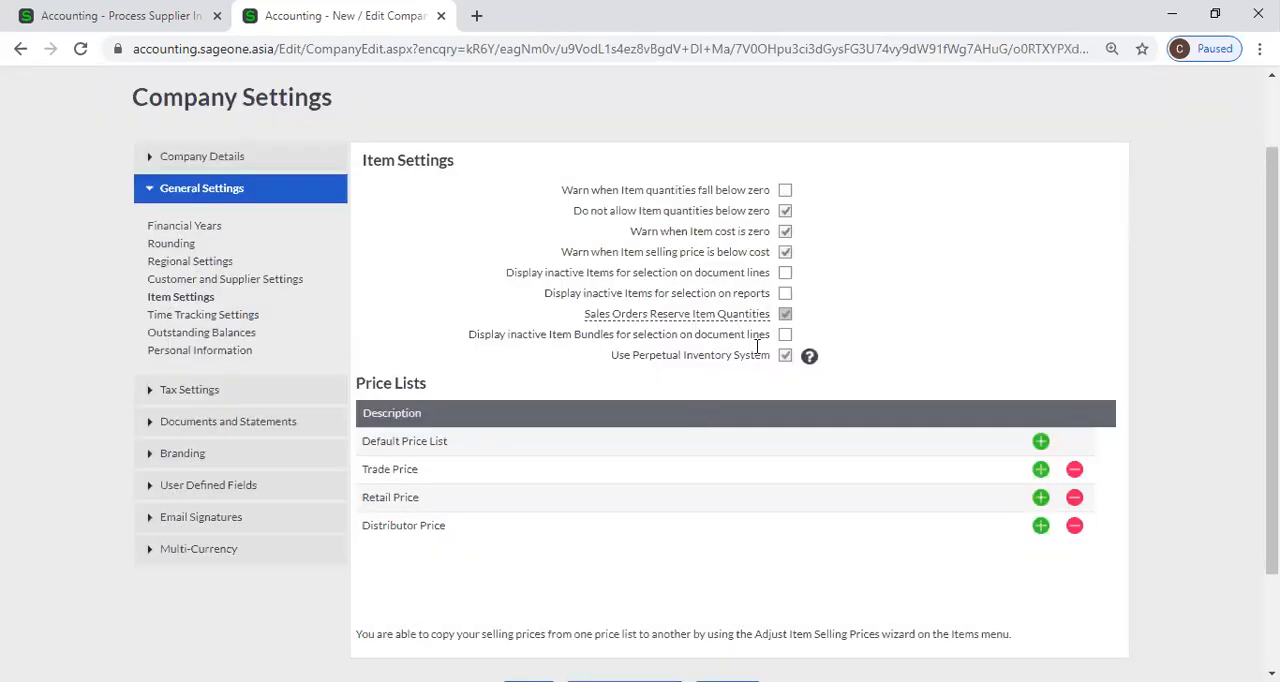
# Turn on Warn when Item quantities fall below zero, accept the consequences, and switch back to Do not allow Item quantities below zero.
pyautogui.click(785, 191)
pyautogui.click(598, 406)
pyautogui.click(786, 212)
# Leave the unsaved supplier invoice, open the W.BASE THINNER item from the List of Items, and turn off its Active status.
pyautogui.click(157, 14)
pyautogui.scroll(2, 357, 231)
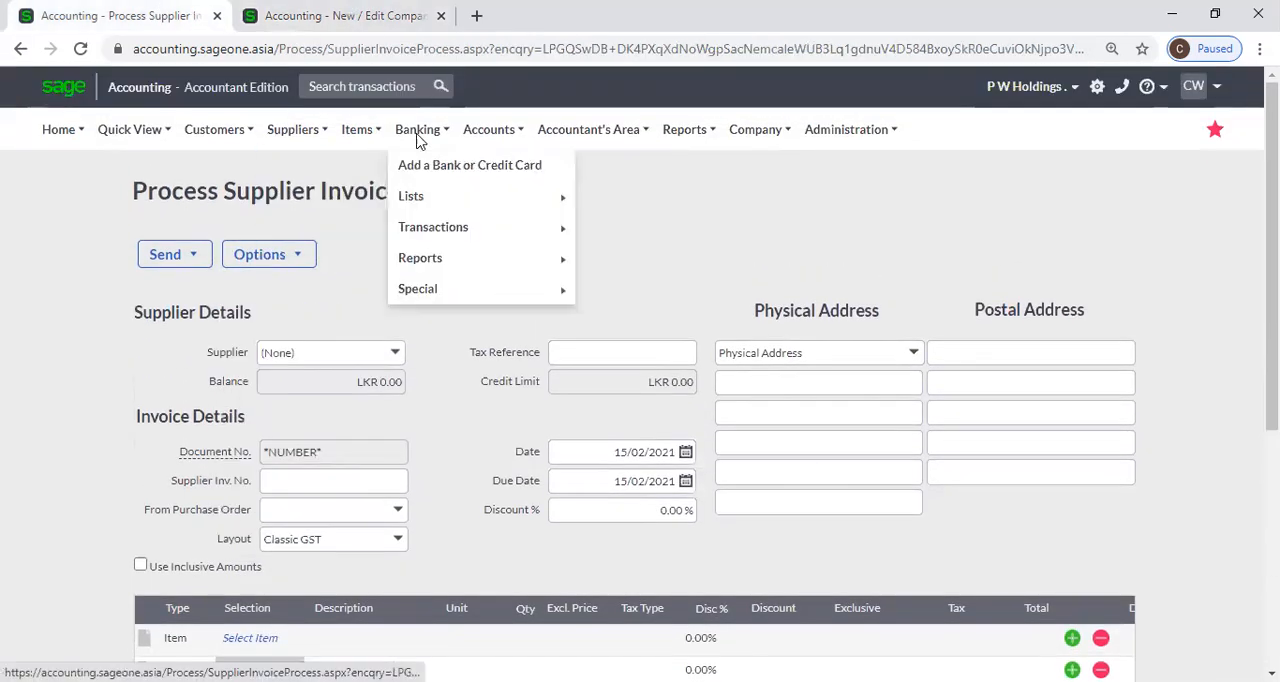
pyautogui.moveTo(360, 132)
pyautogui.moveTo(428, 195)
pyautogui.click(485, 195)
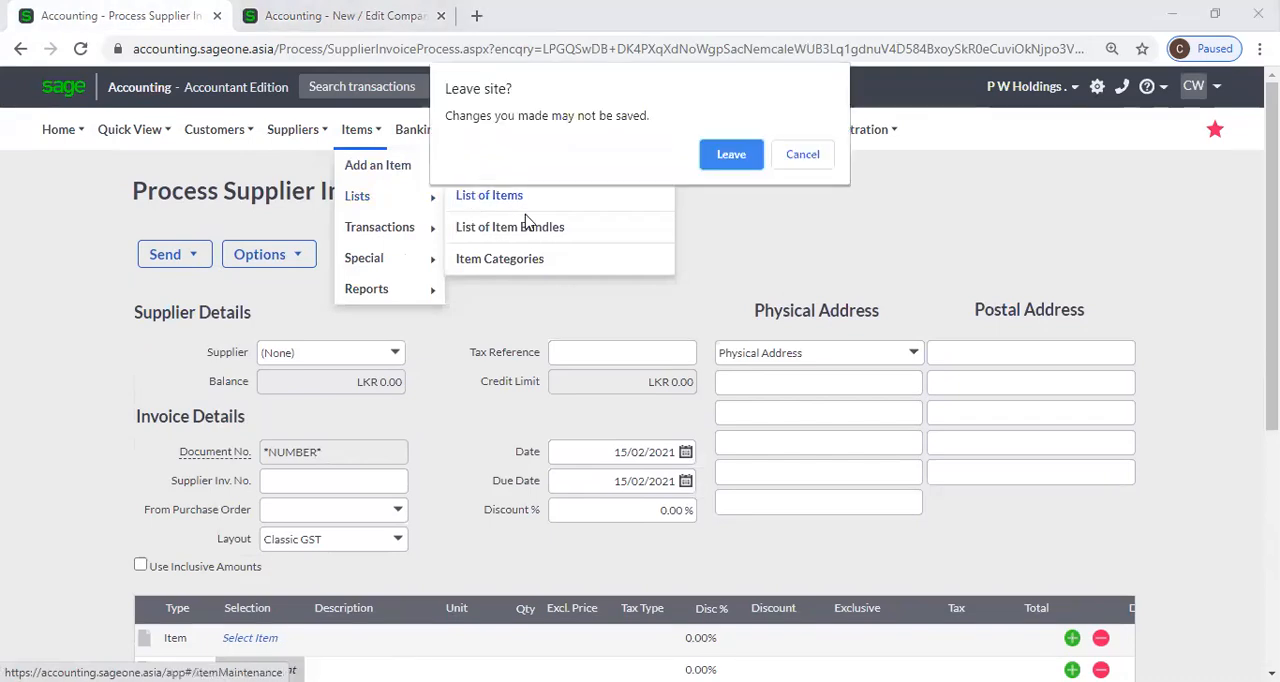
pyautogui.click(728, 162)
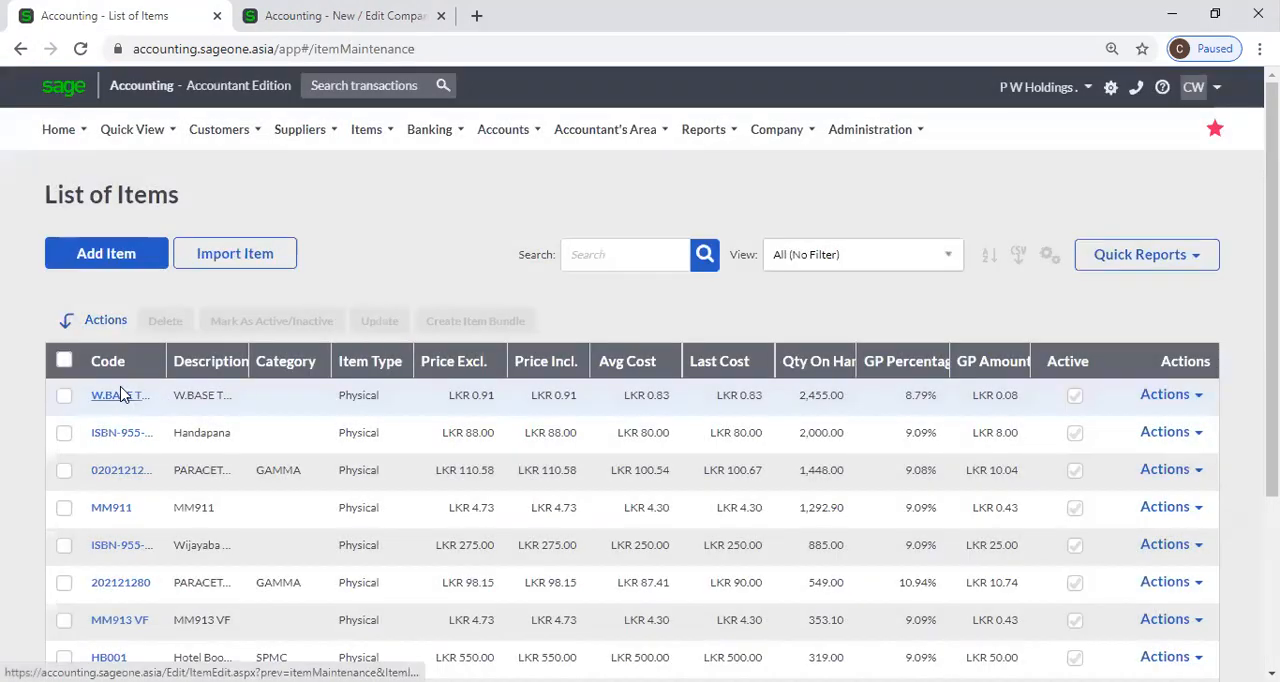
pyautogui.click(124, 398)
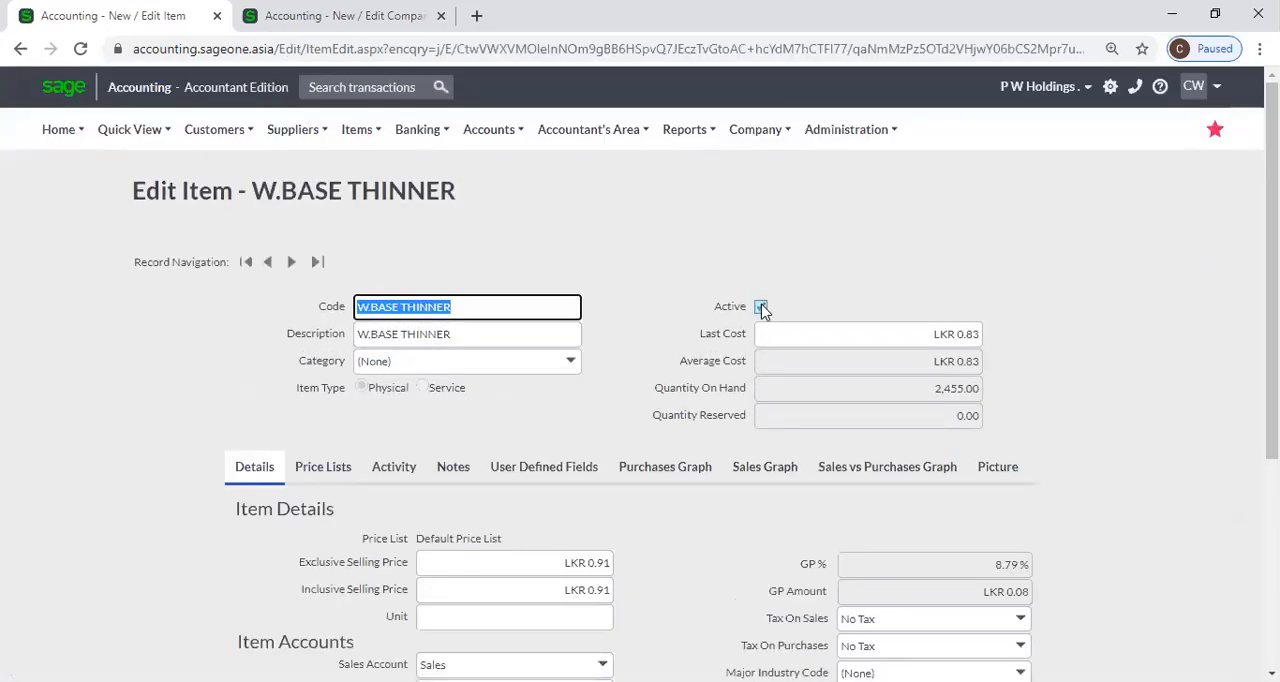
pyautogui.click(762, 308)
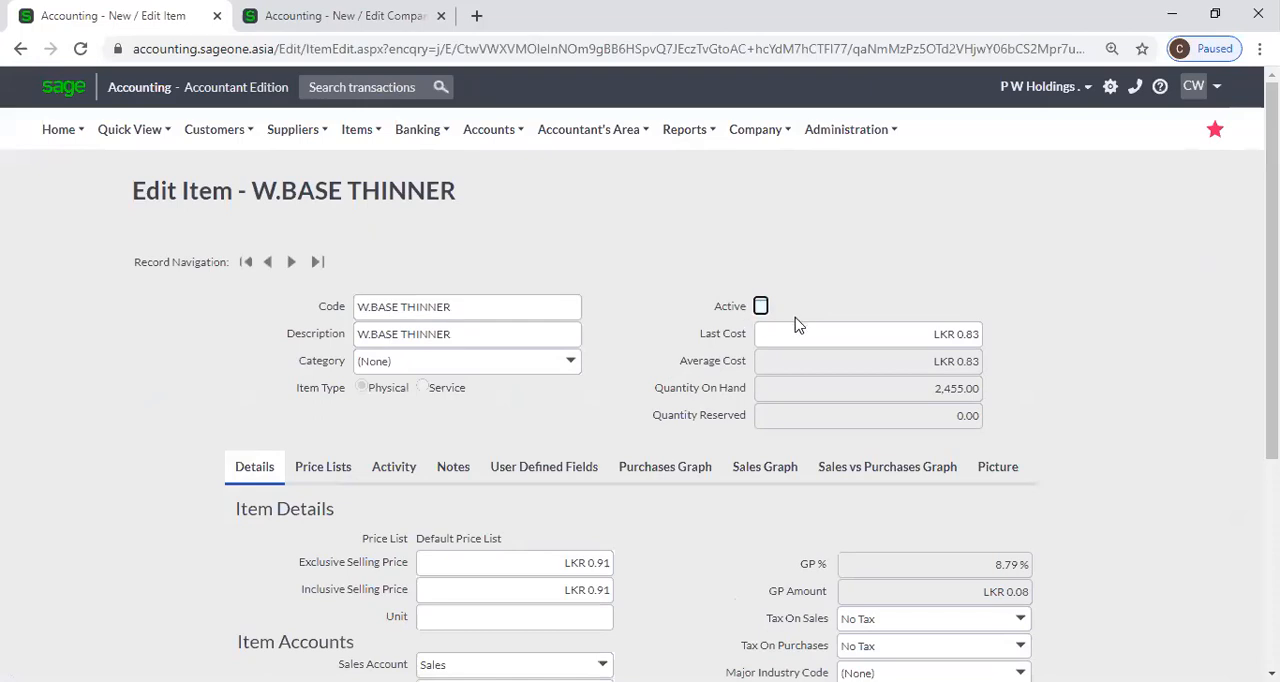
# Save the W.BASE THINNER item as inactive and return to the company's Item Settings.
pyautogui.scroll(-3, 610, 460)
pyautogui.click(568, 563)
pyautogui.hotkey('ctrl', 'Tab')
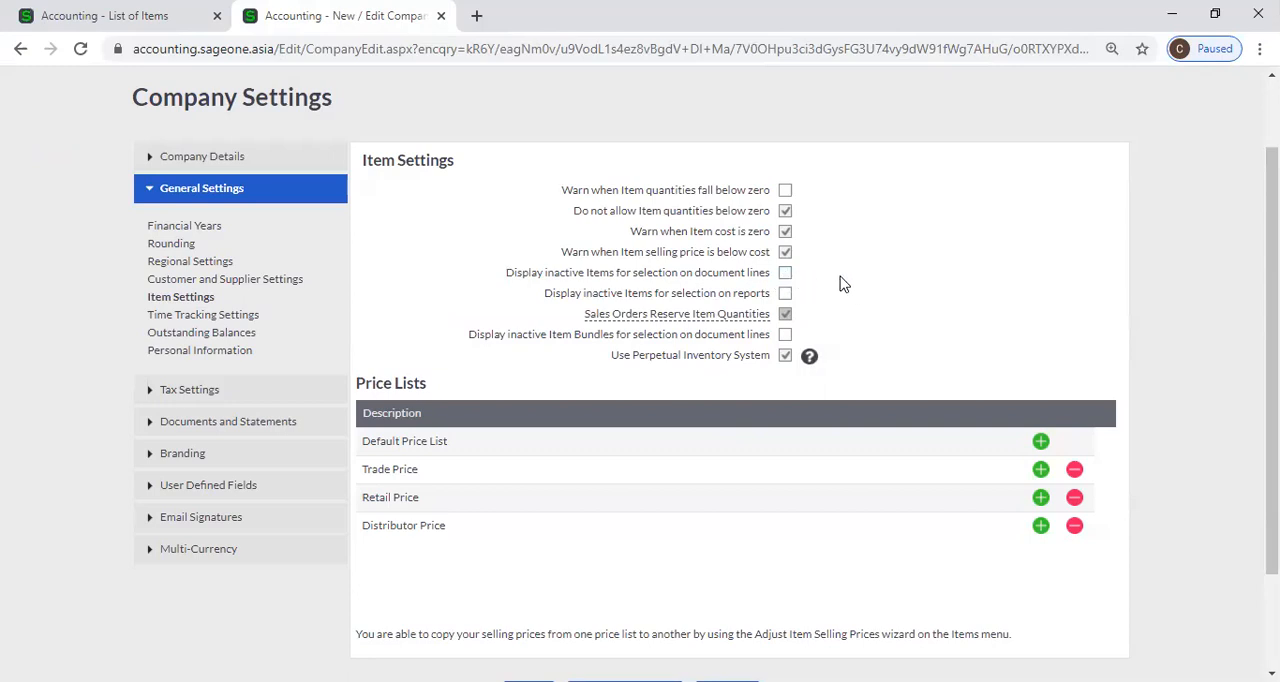
# Start a new customer quote from the Customer Quotes list.
pyautogui.click(112, 14)
pyautogui.moveTo(138, 146)
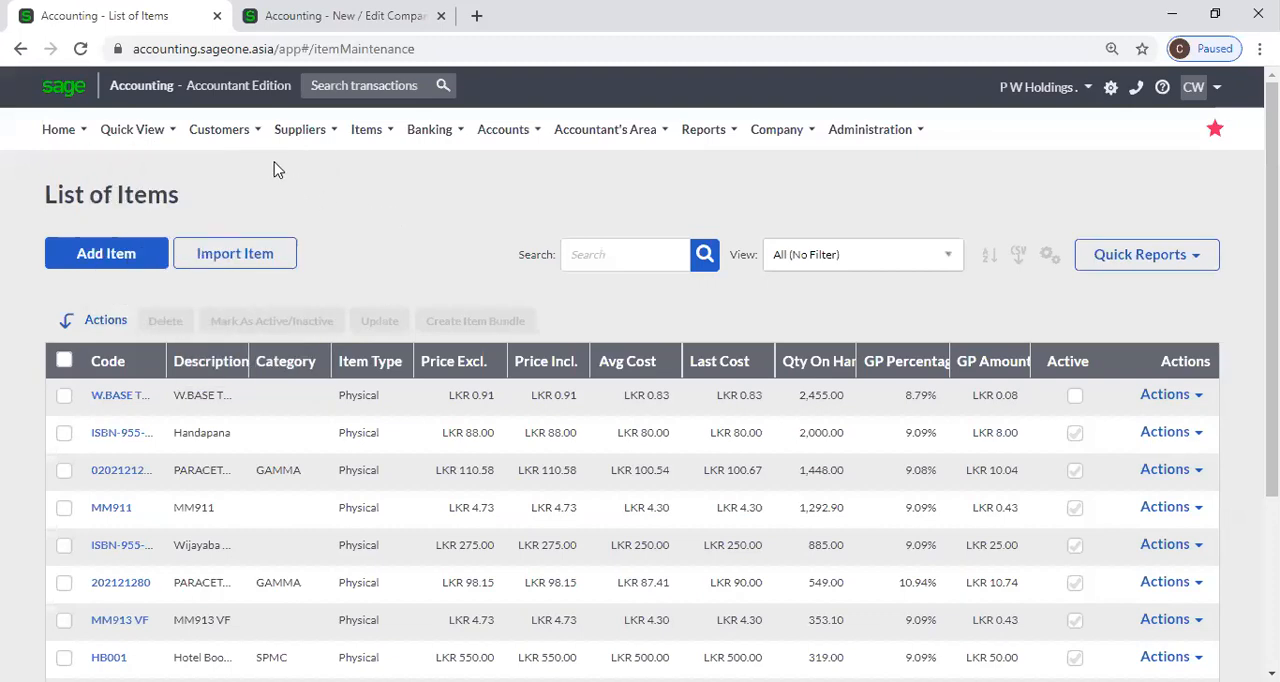
pyautogui.moveTo(238, 138)
pyautogui.moveTo(249, 229)
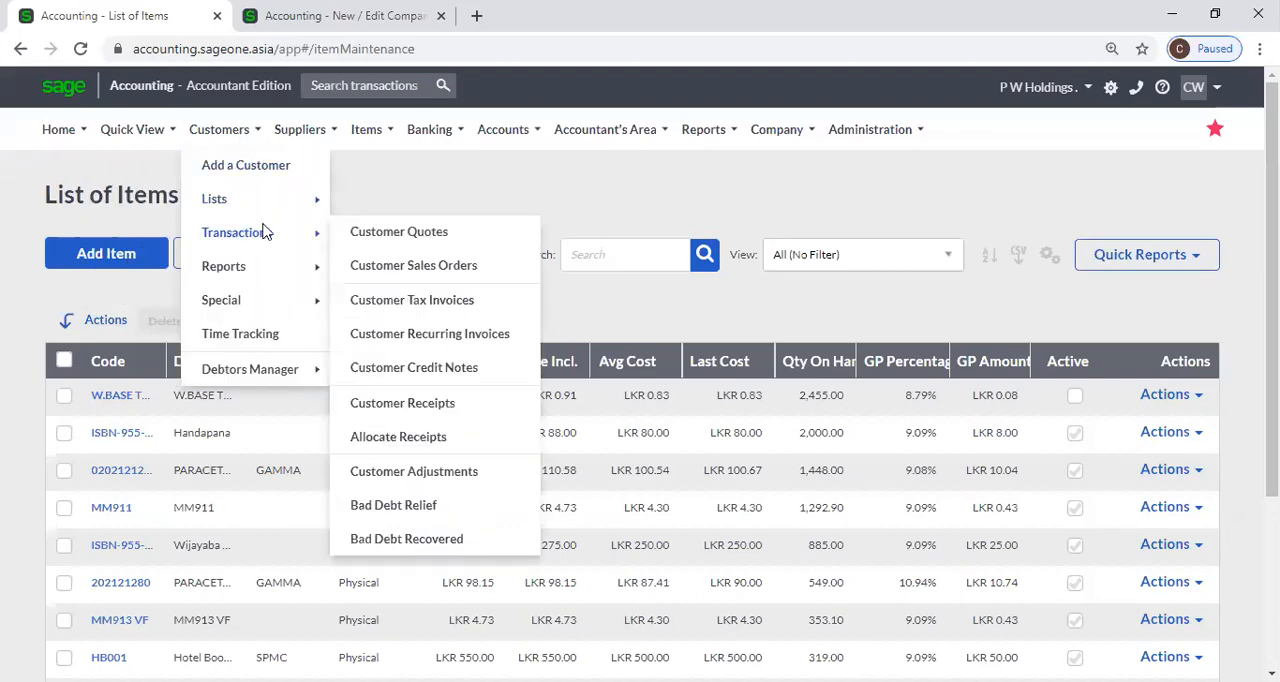
pyautogui.click(361, 234)
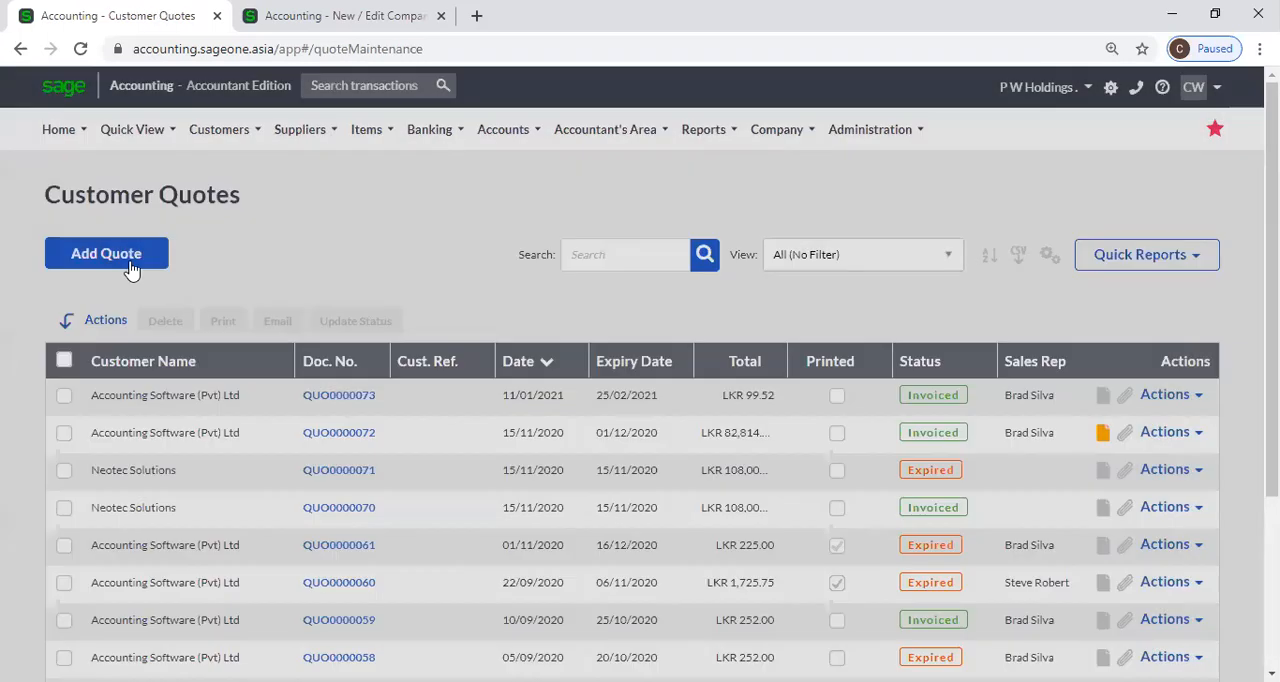
pyautogui.click(128, 264)
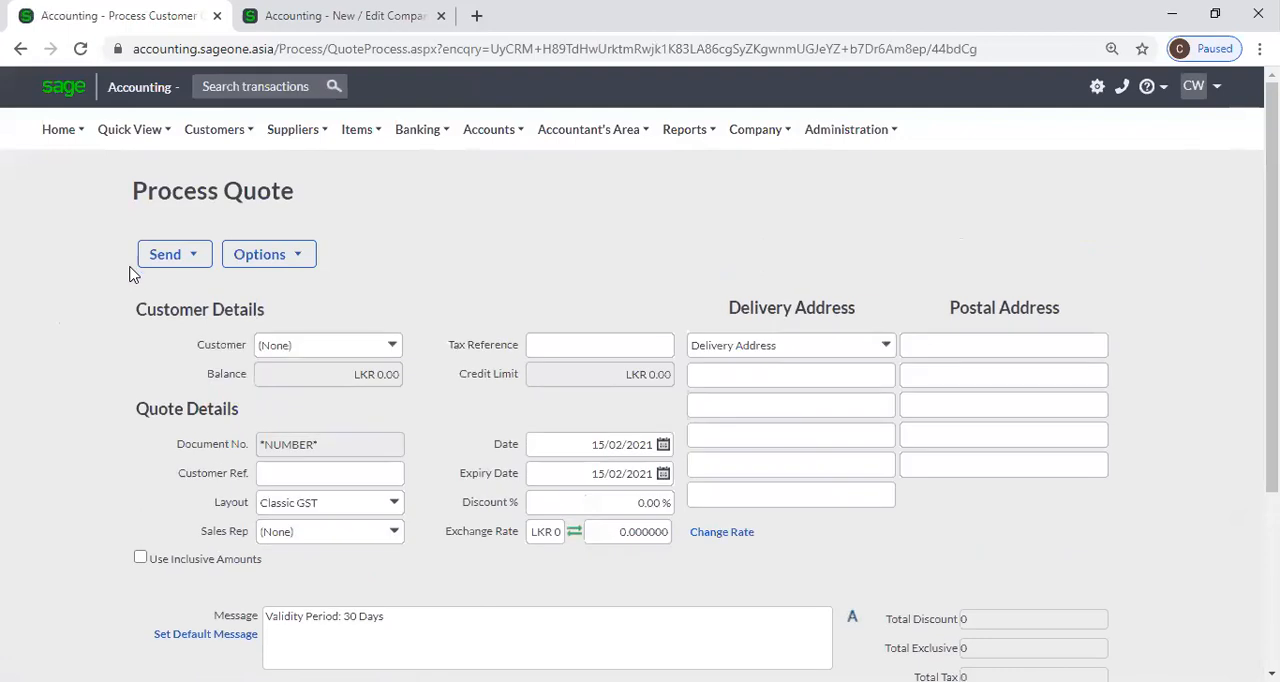
# Set the quote's first line type to Item, look up items starting with W, and review the inactive item option for document lines.
pyautogui.click(200, 276)
pyautogui.click(206, 281)
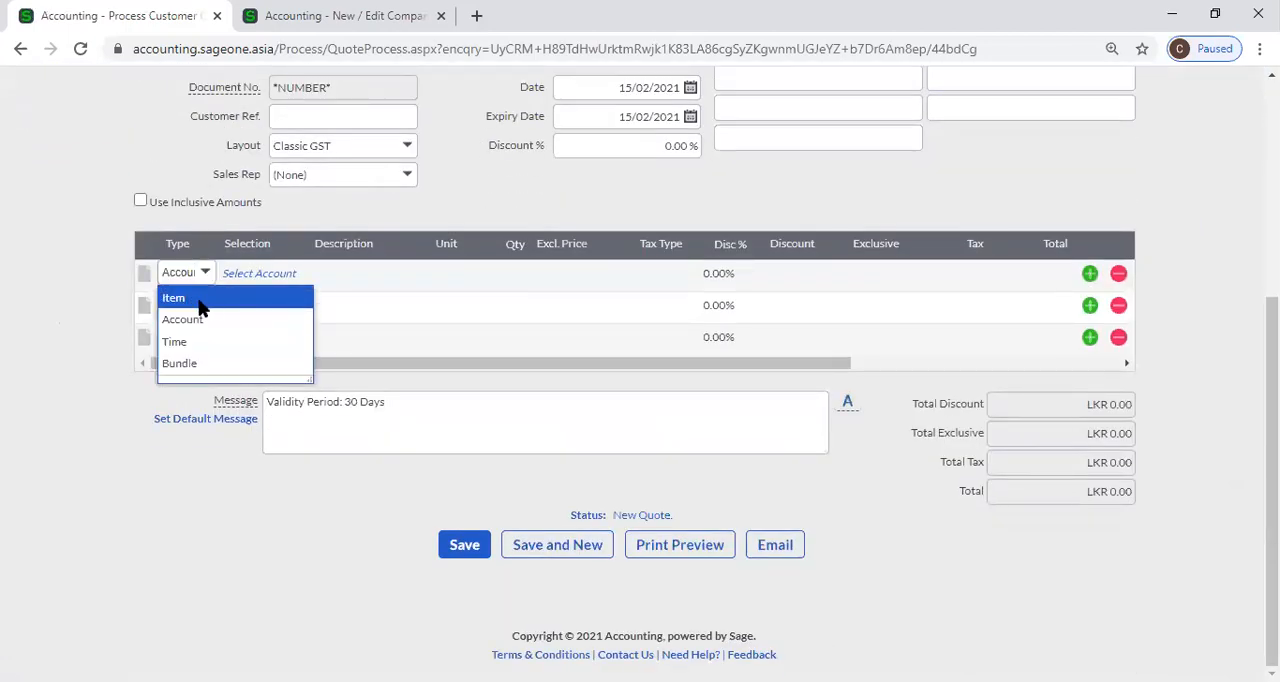
pyautogui.click(199, 299)
pyautogui.press('Tab')
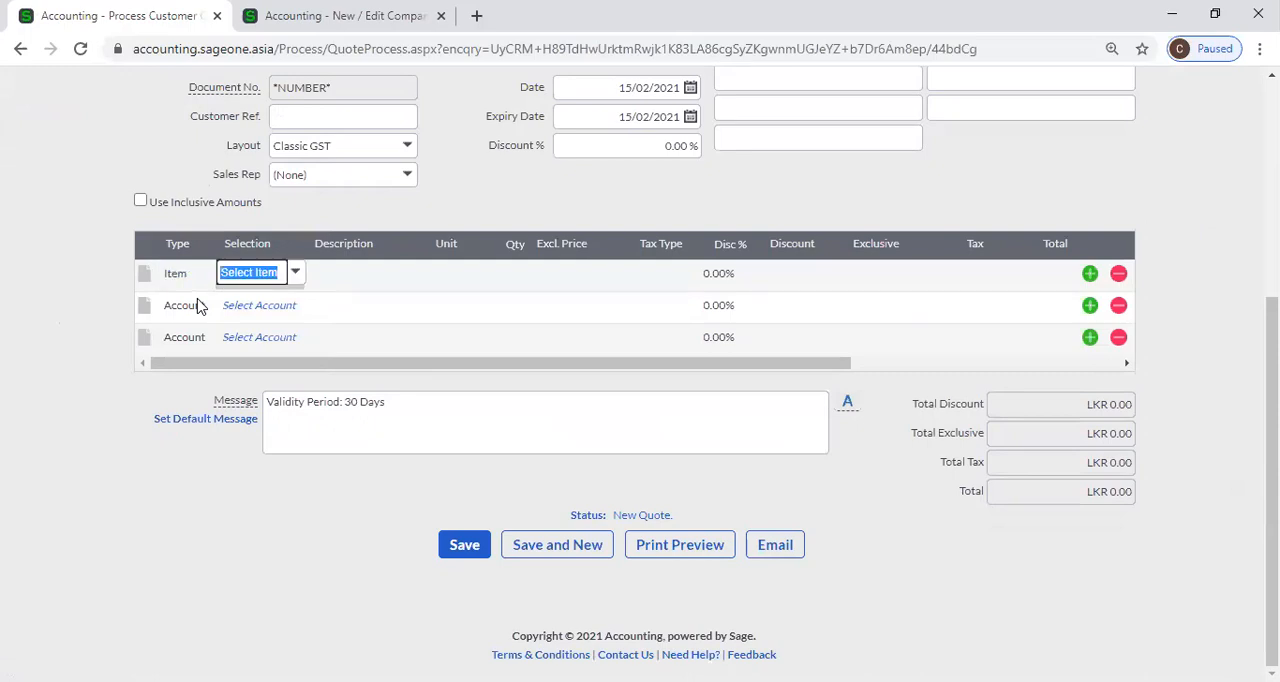
pyautogui.write('W')
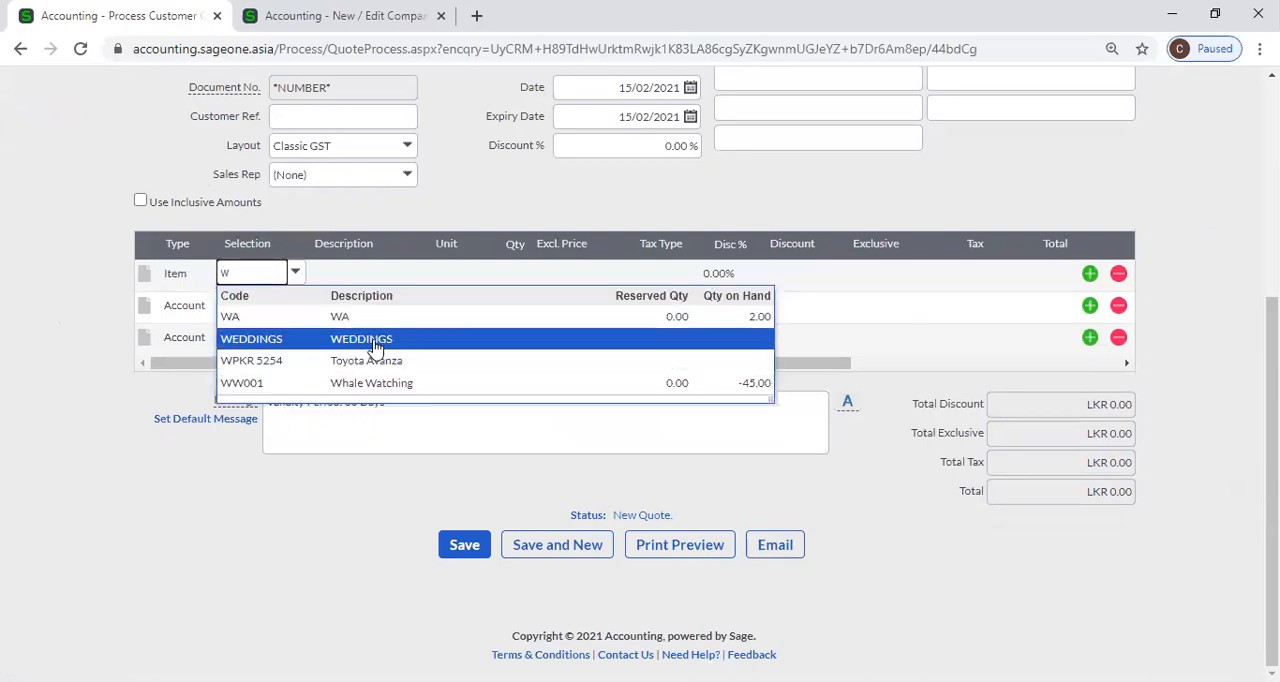
pyautogui.click(132, 180)
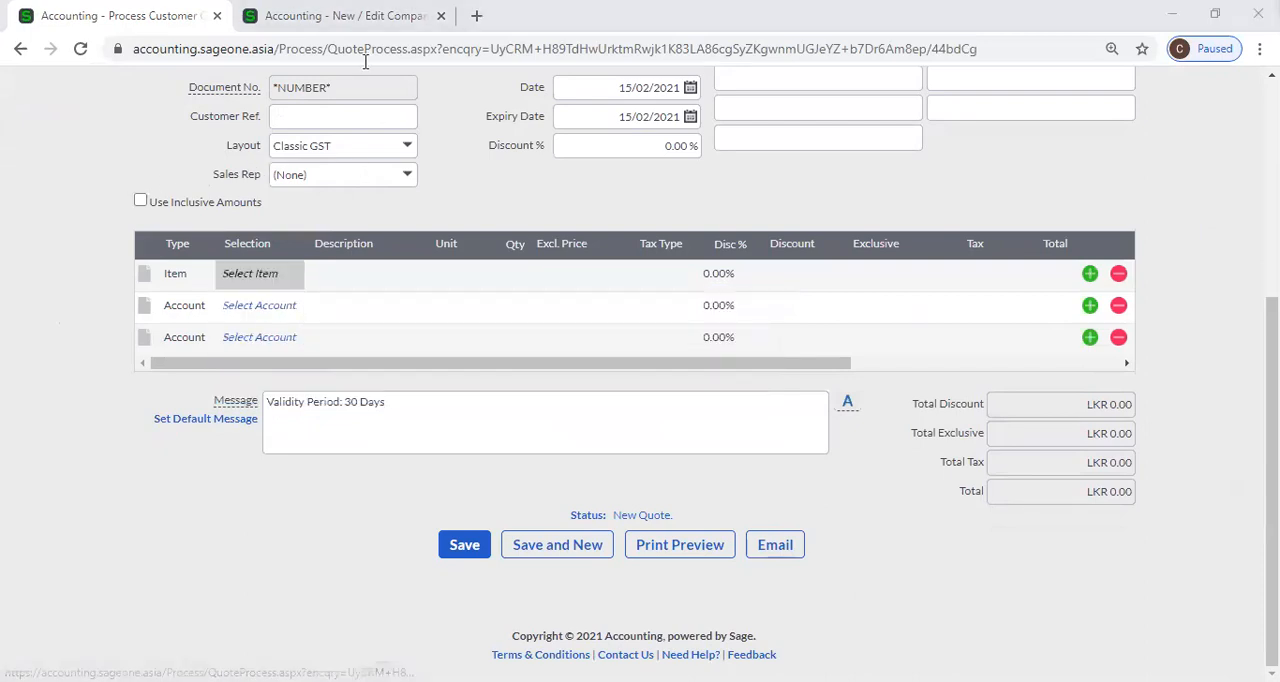
pyautogui.hotkey('ctrl', 'Tab')
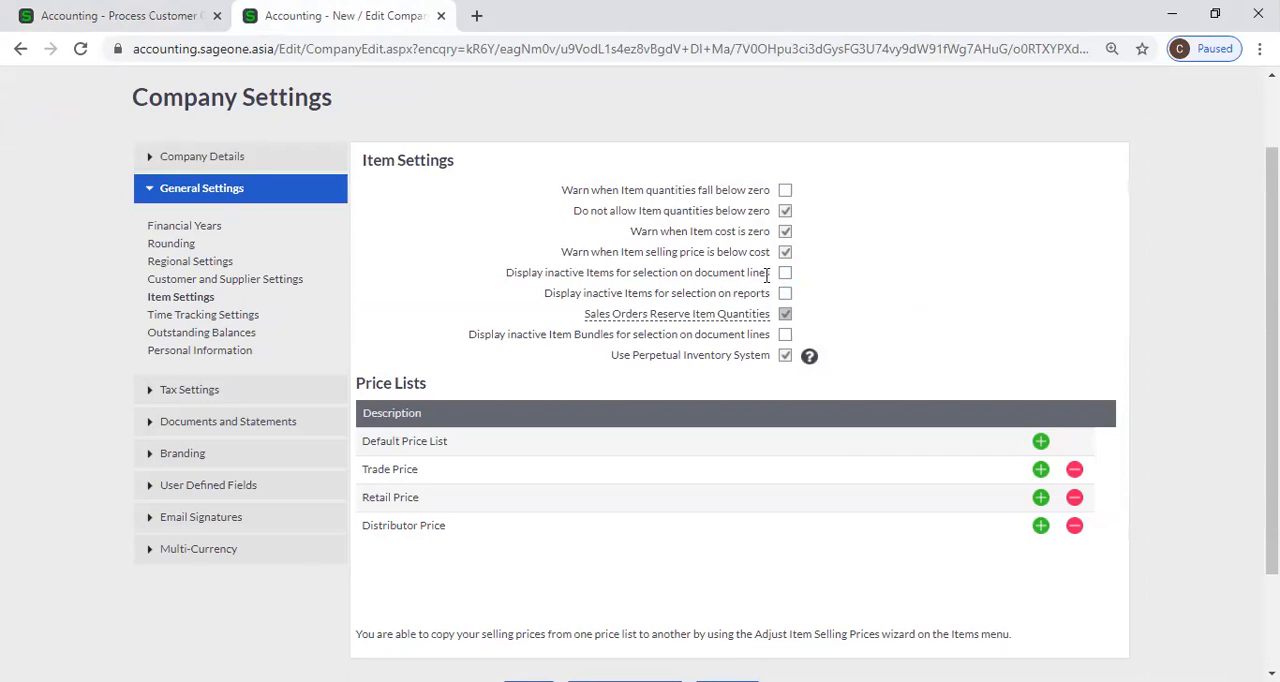
# Leave the unsaved quote and open the Item Valuation Report.
pyautogui.click(176, 14)
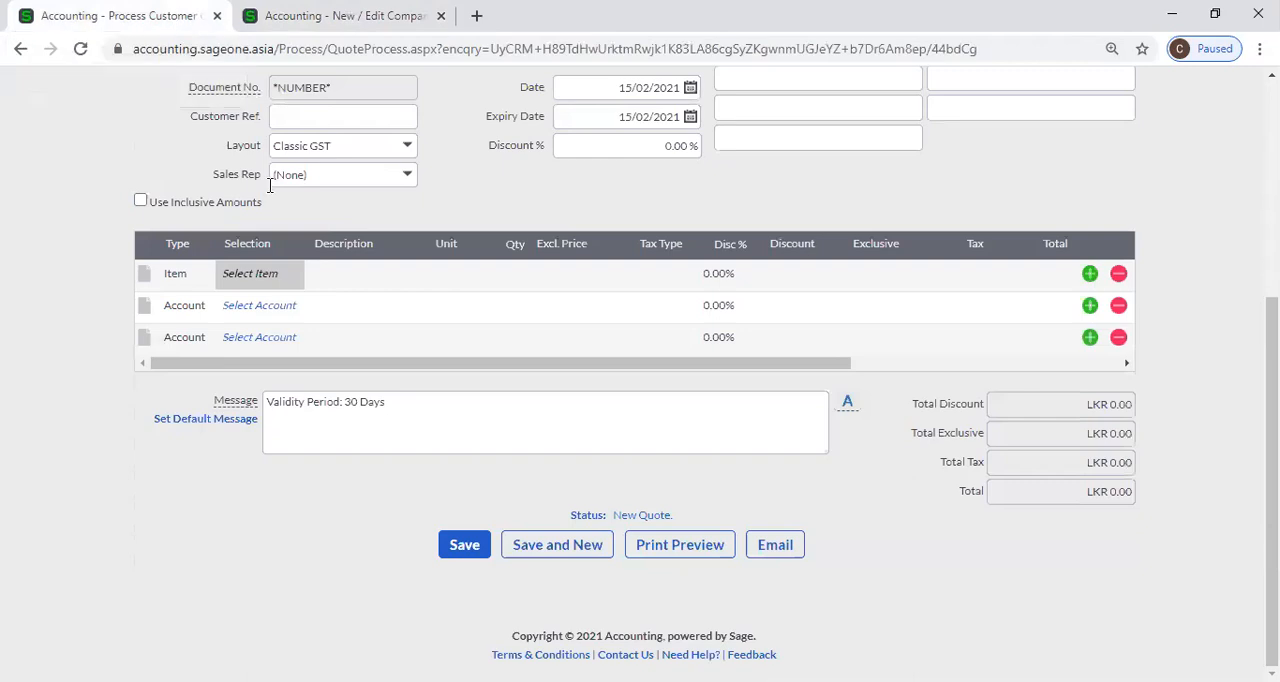
pyautogui.scroll(4, 183, 197)
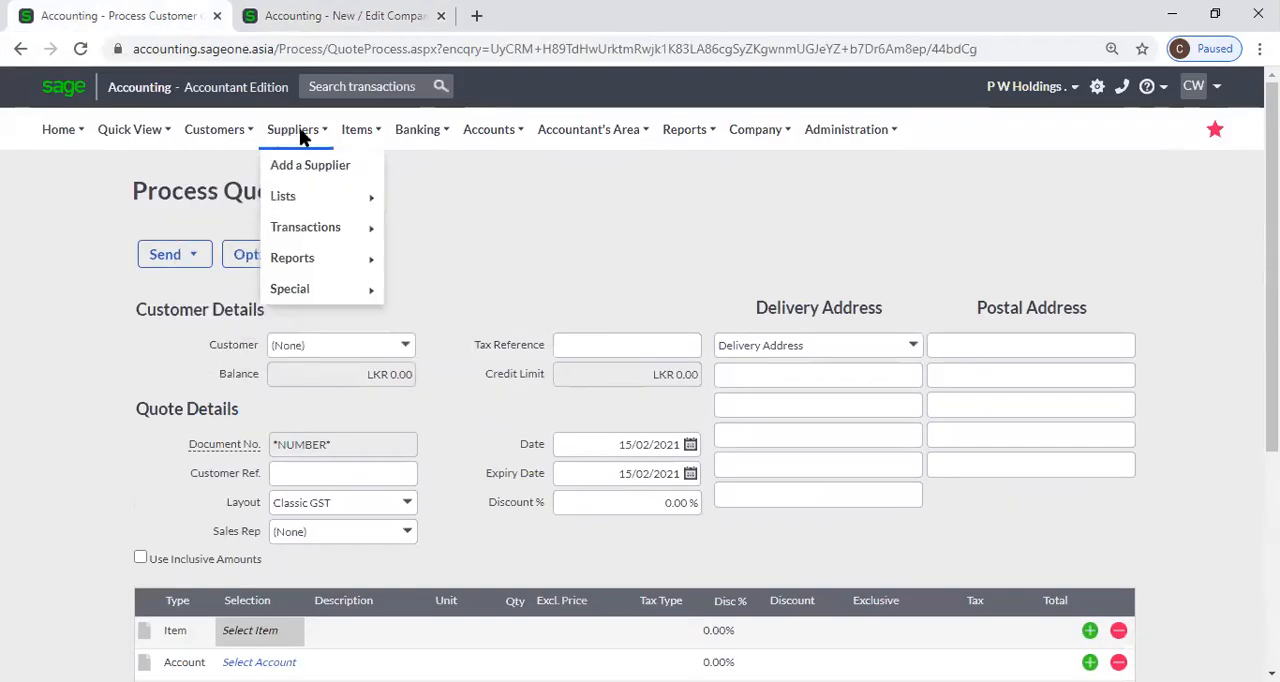
pyautogui.moveTo(352, 137)
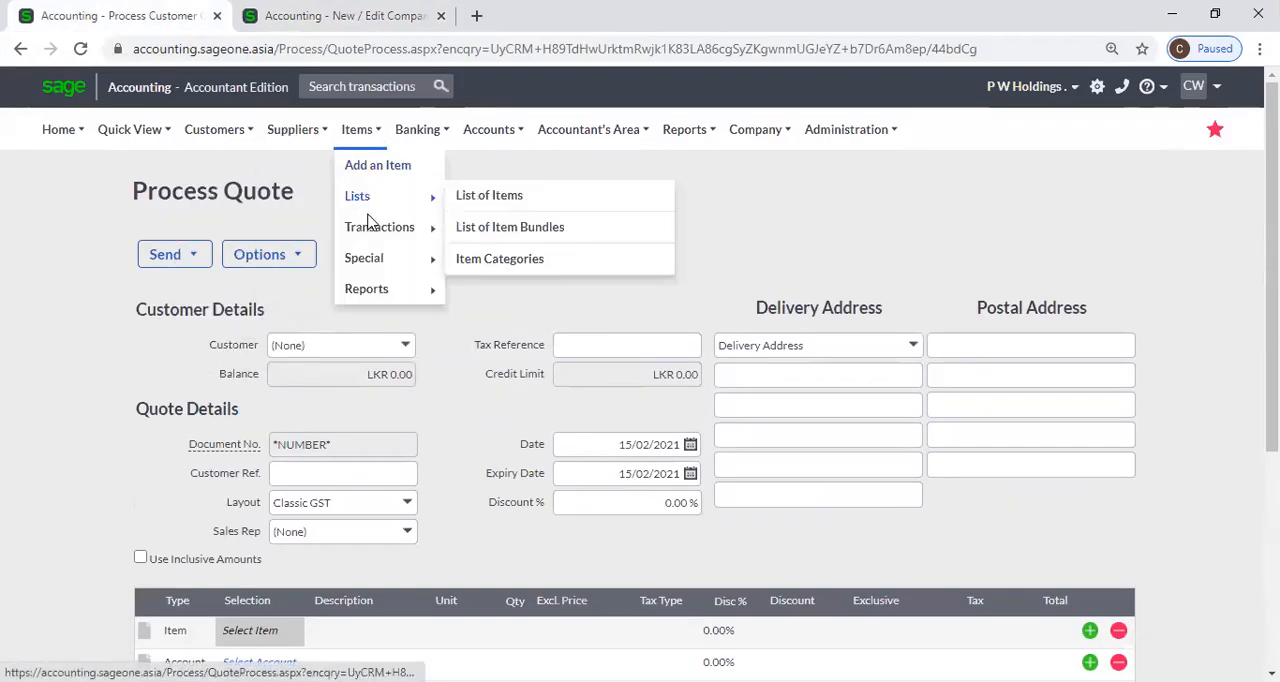
pyautogui.moveTo(380, 300)
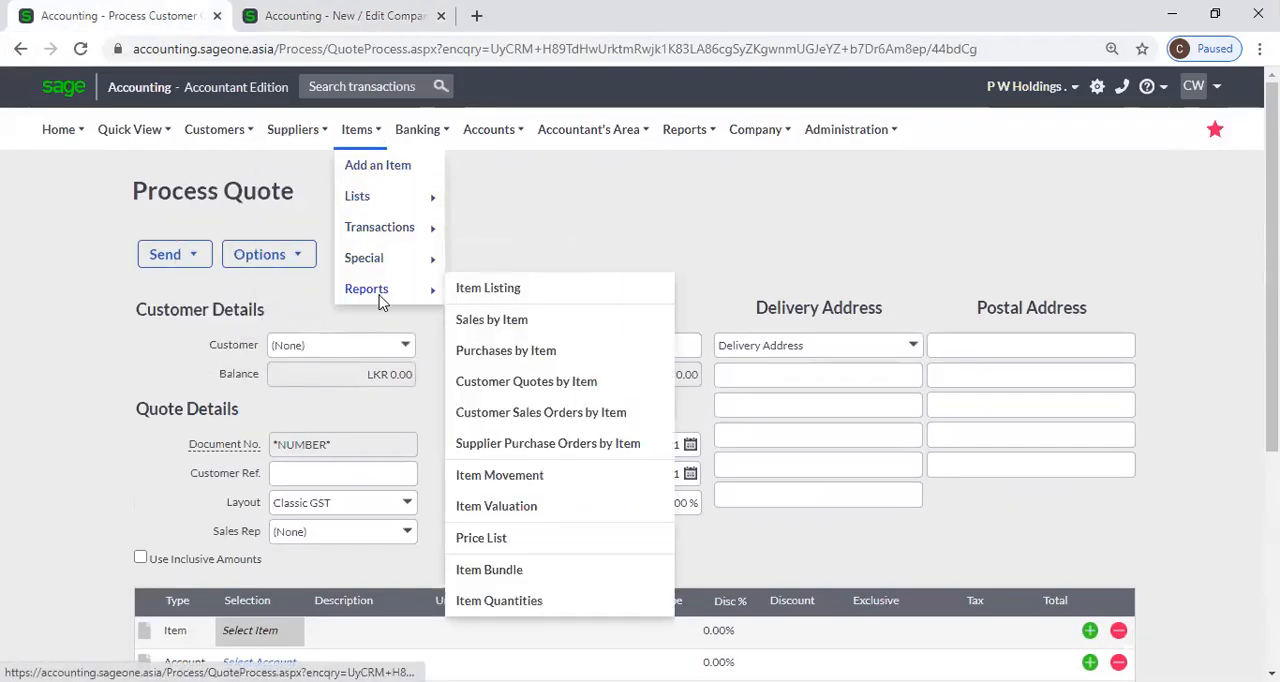
pyautogui.click(500, 508)
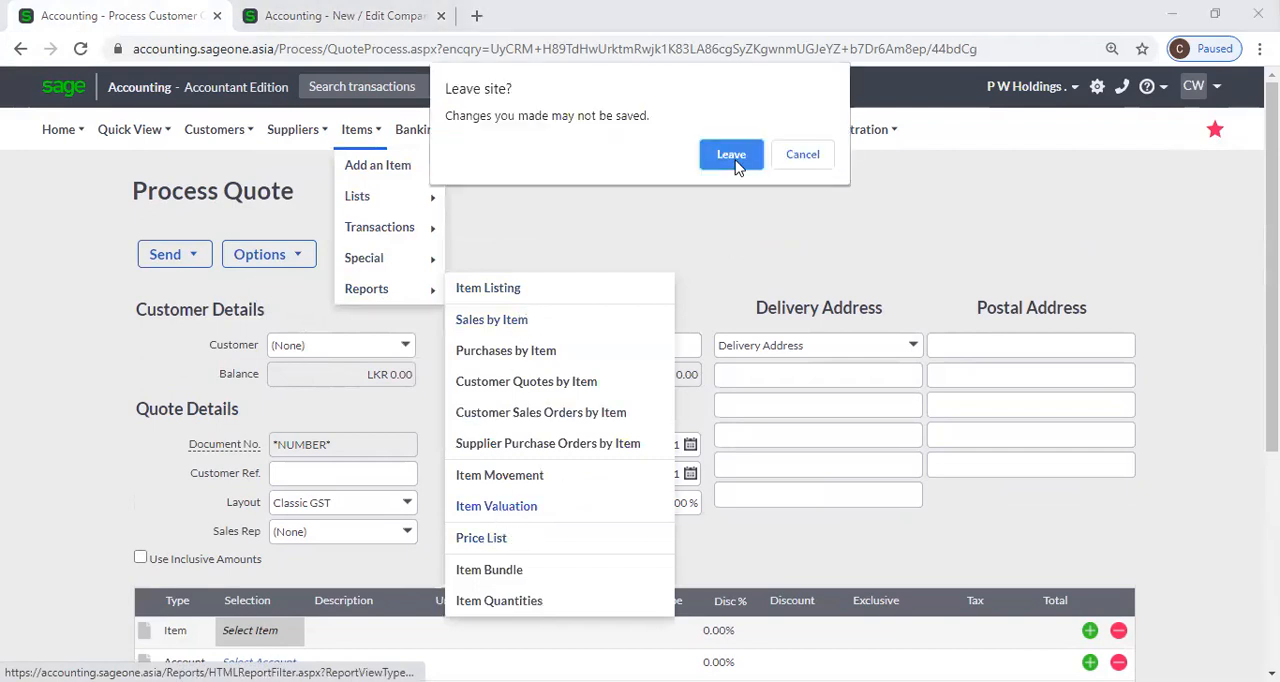
pyautogui.click(735, 162)
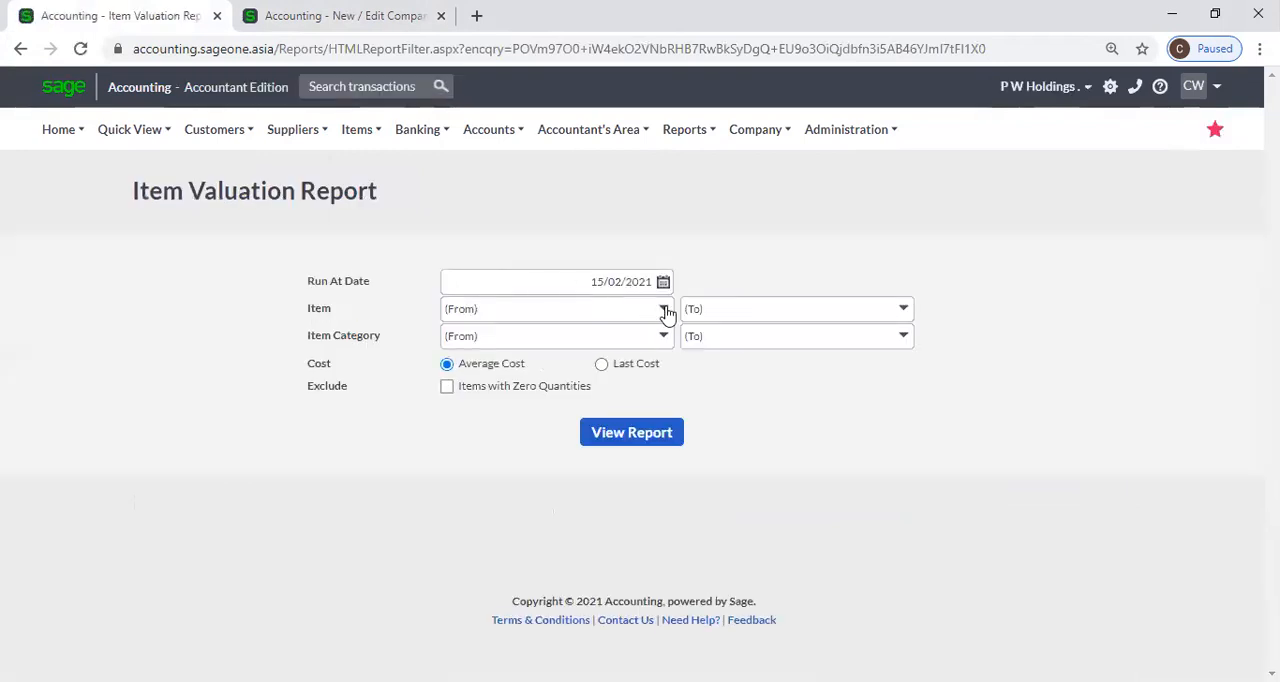
# Look up items starting with W in the report's starting item filter and compare with the inactive item option for reports.
pyautogui.click(664, 310)
pyautogui.write('w')
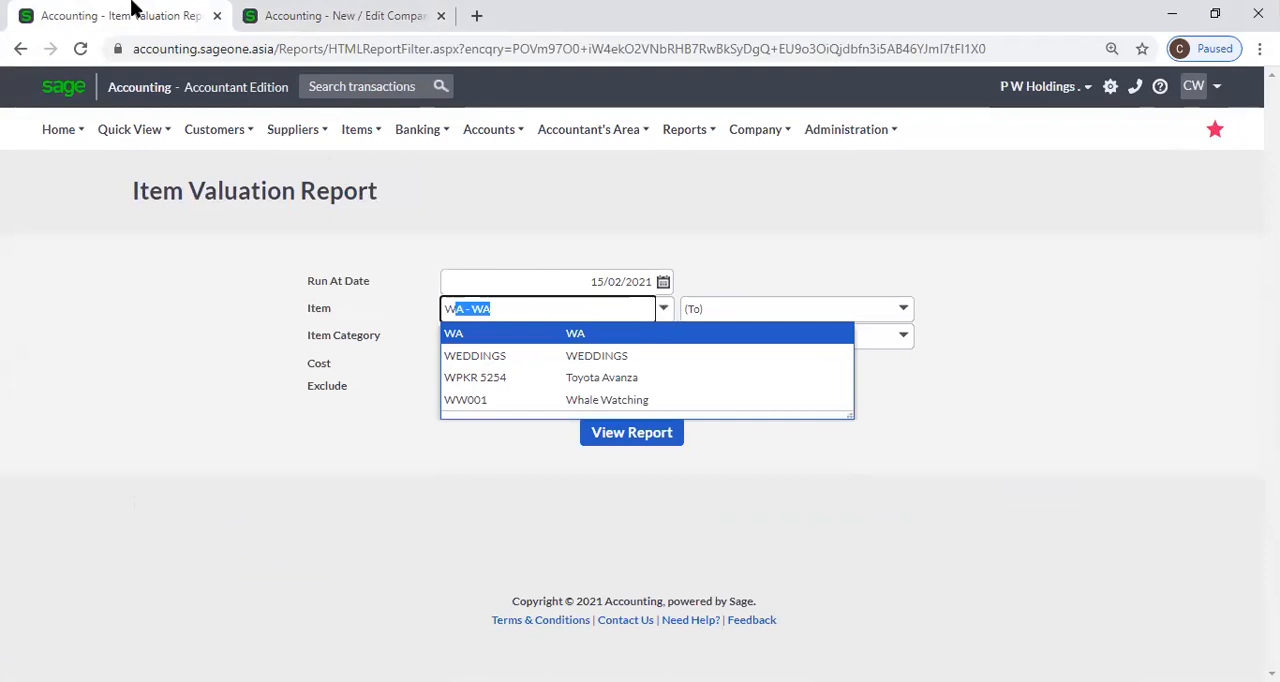
pyautogui.click(346, 26)
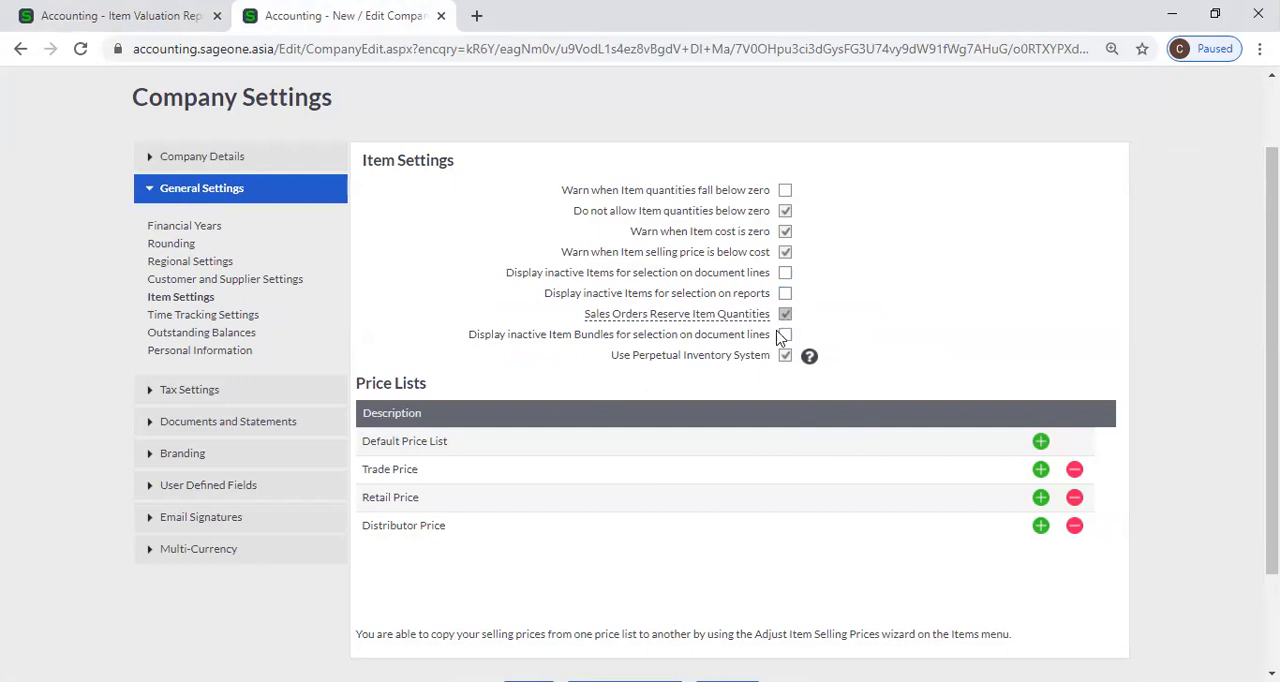
pyautogui.click(106, 12)
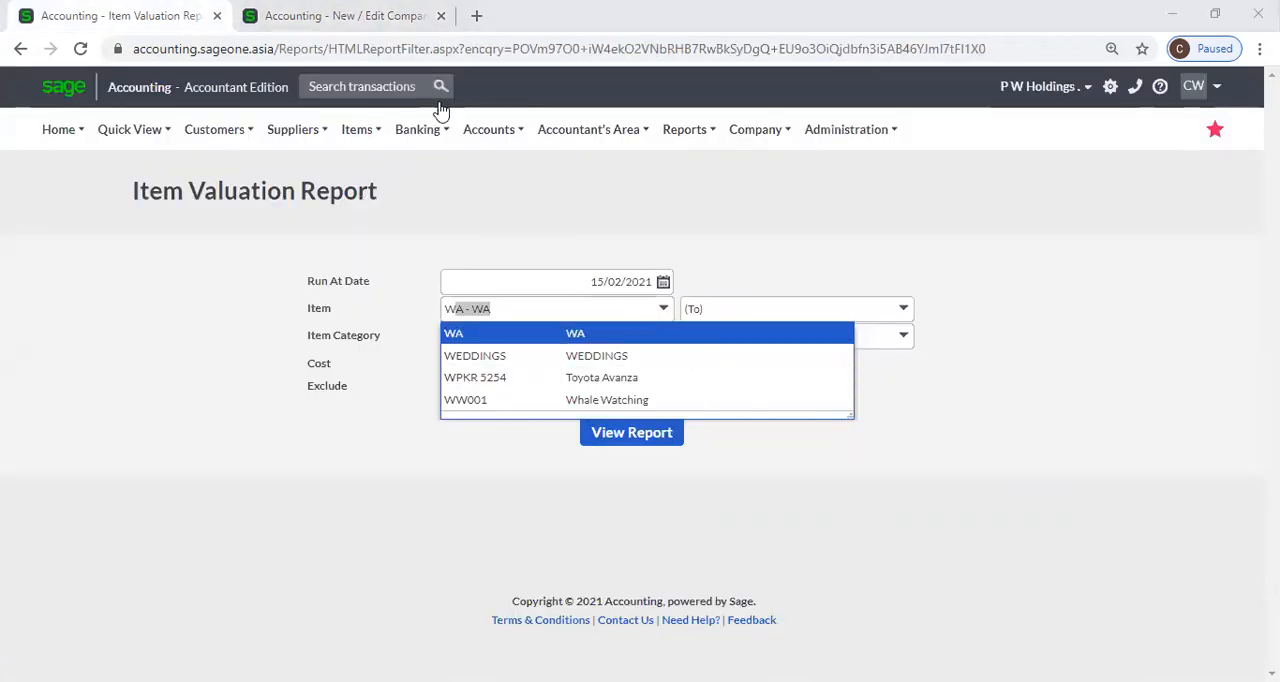
pyautogui.click(354, 16)
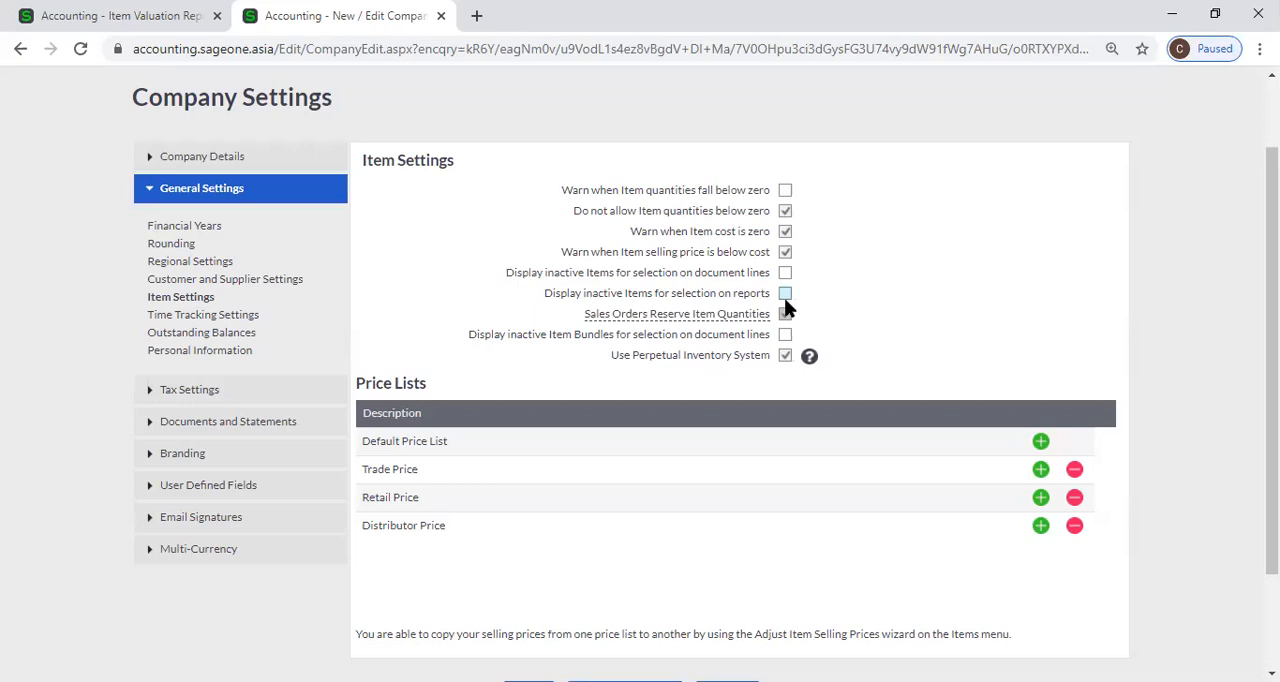
pyautogui.moveTo(731, 300)
pyautogui.moveTo(661, 319)
# Examine the available customer transaction types, including sales orders and tax invoices, and return to the company's Item Settings.
pyautogui.click(100, 20)
pyautogui.moveTo(203, 155)
pyautogui.moveTo(214, 132)
pyautogui.moveTo(218, 232)
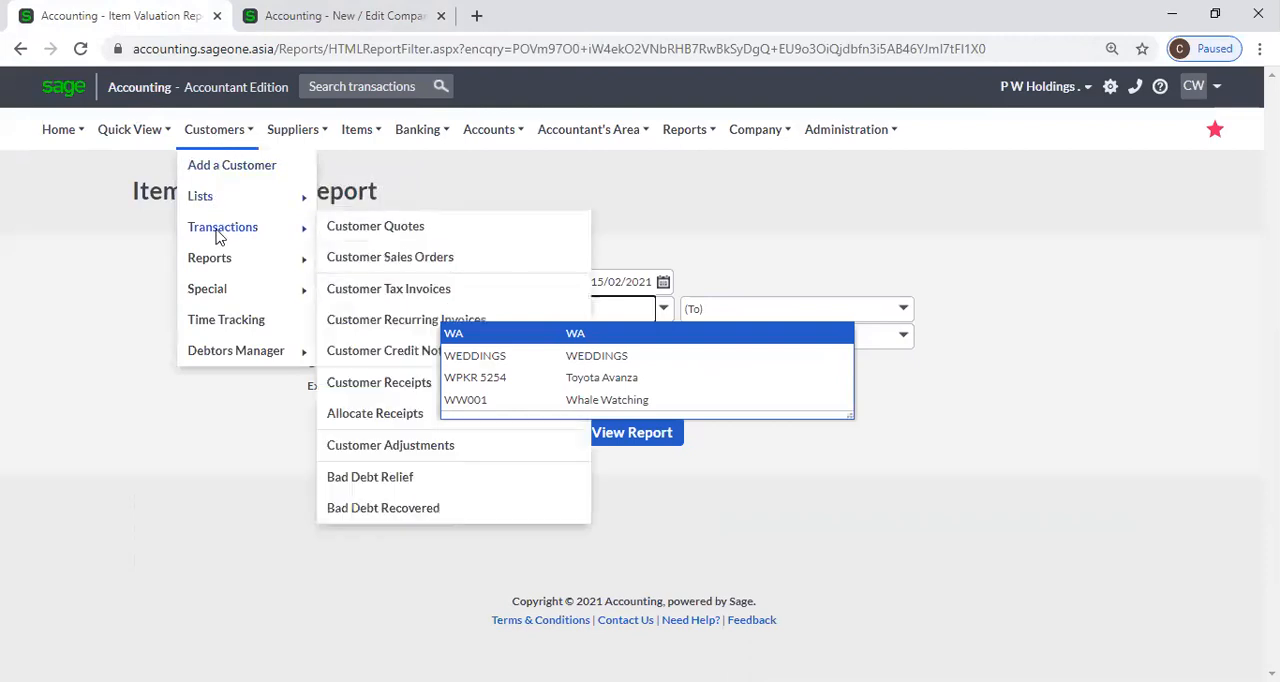
pyautogui.click(746, 227)
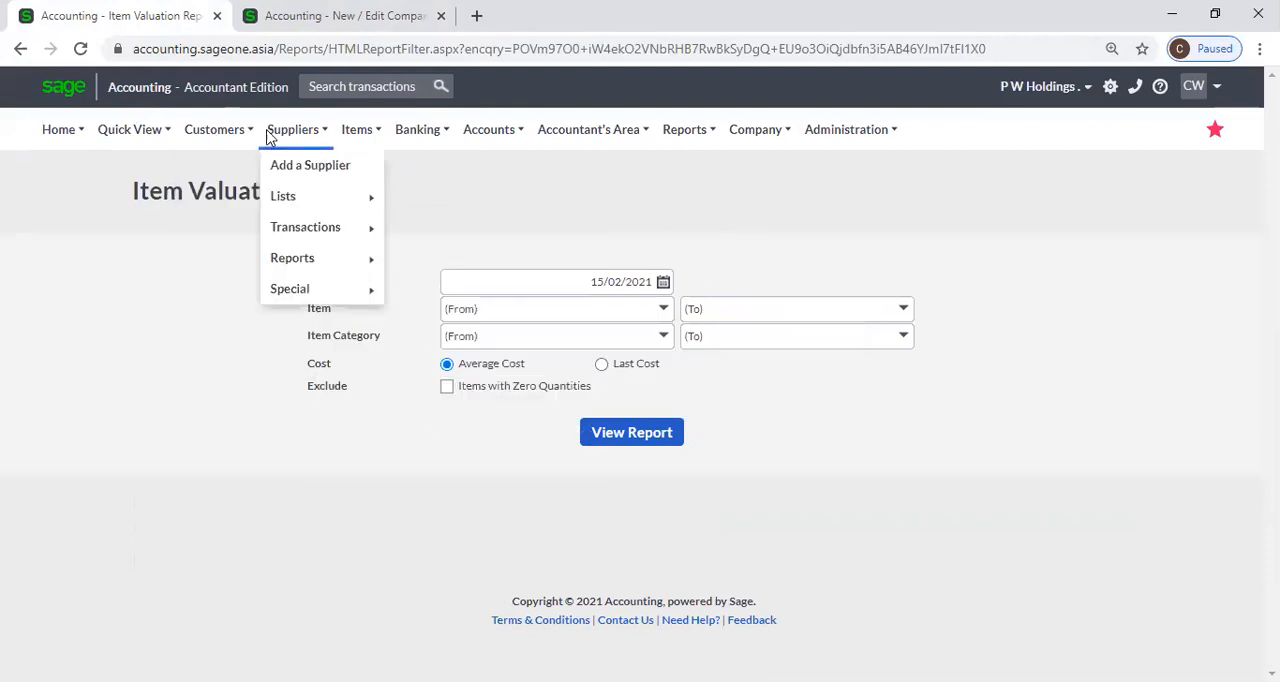
pyautogui.moveTo(218, 134)
pyautogui.moveTo(218, 238)
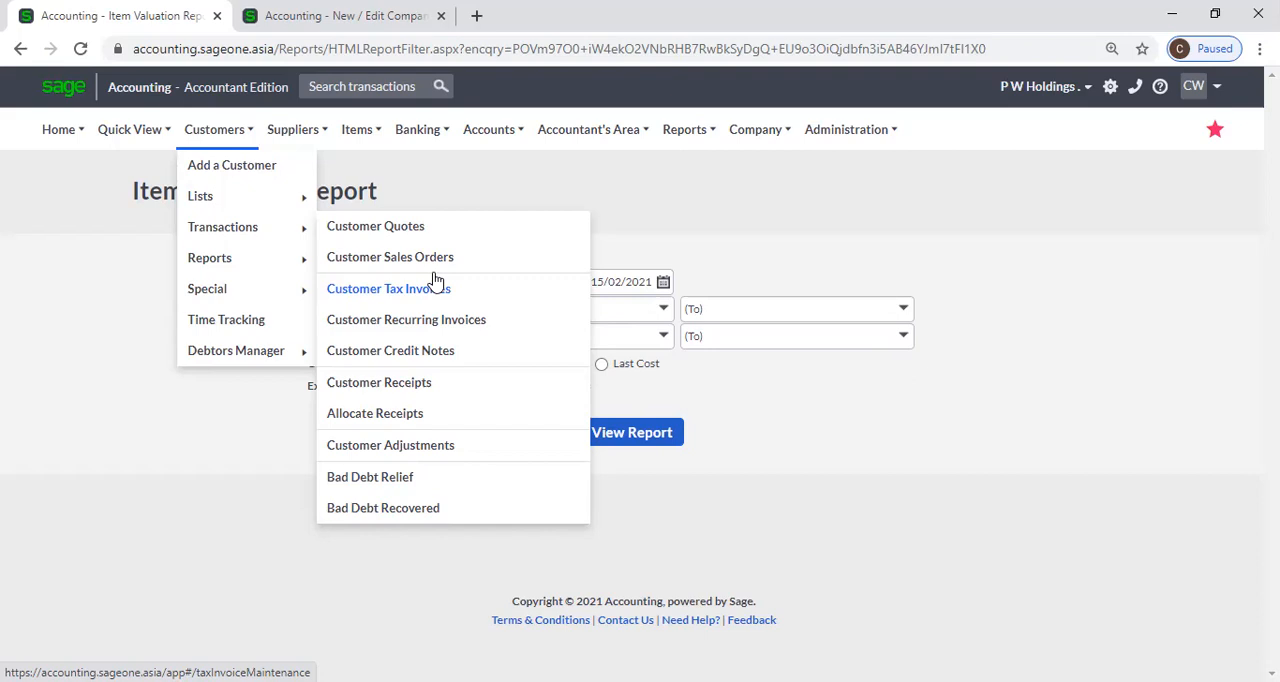
pyautogui.click(340, 15)
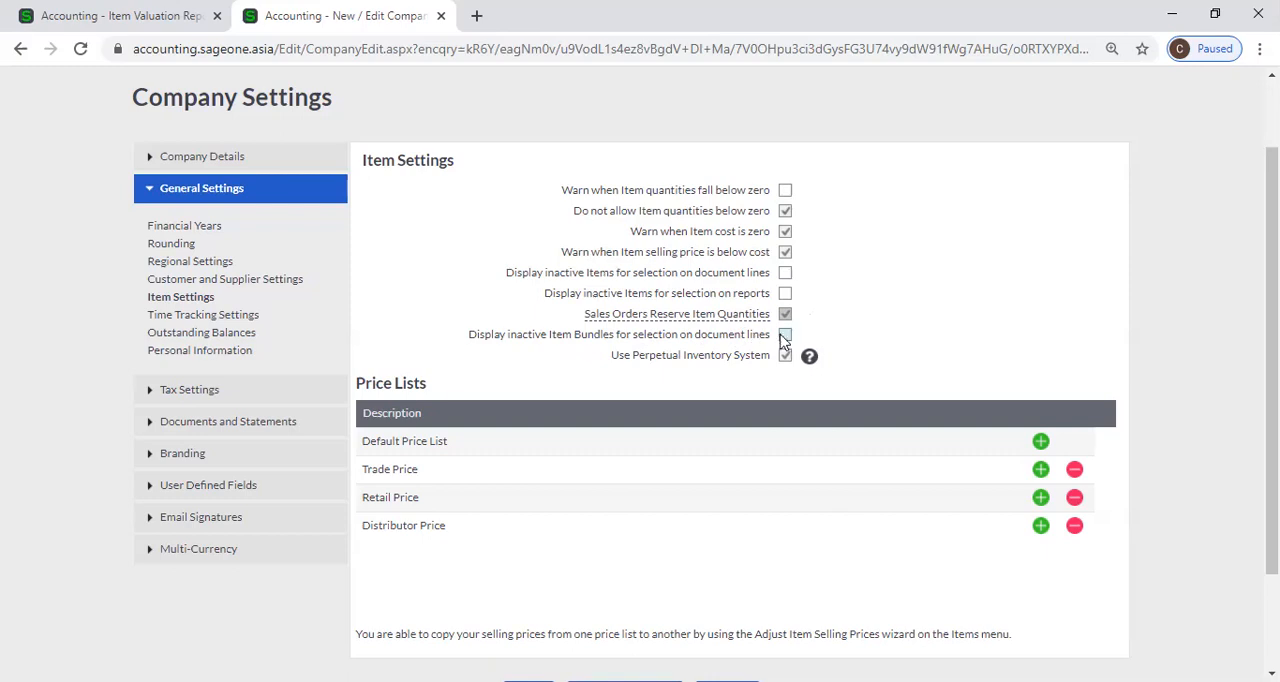
# Check the inactive Item Bundles option in Item Settings and open the List of Items.
pyautogui.click(40, 10)
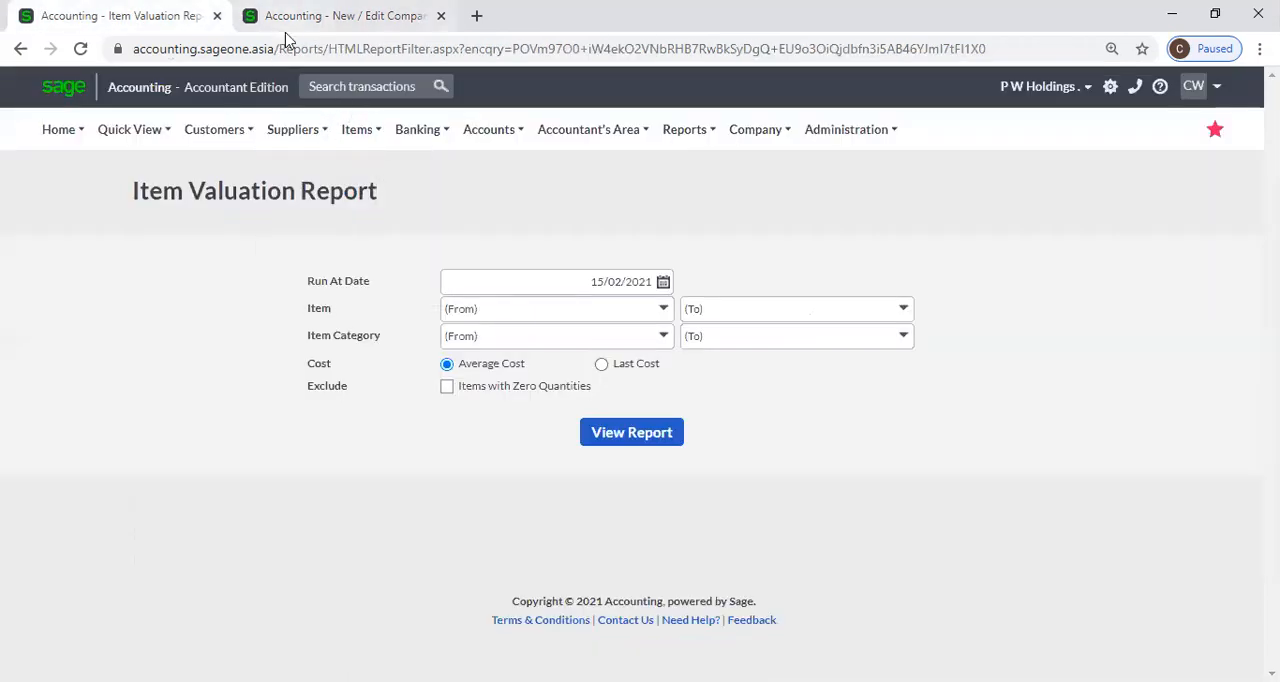
pyautogui.click(320, 15)
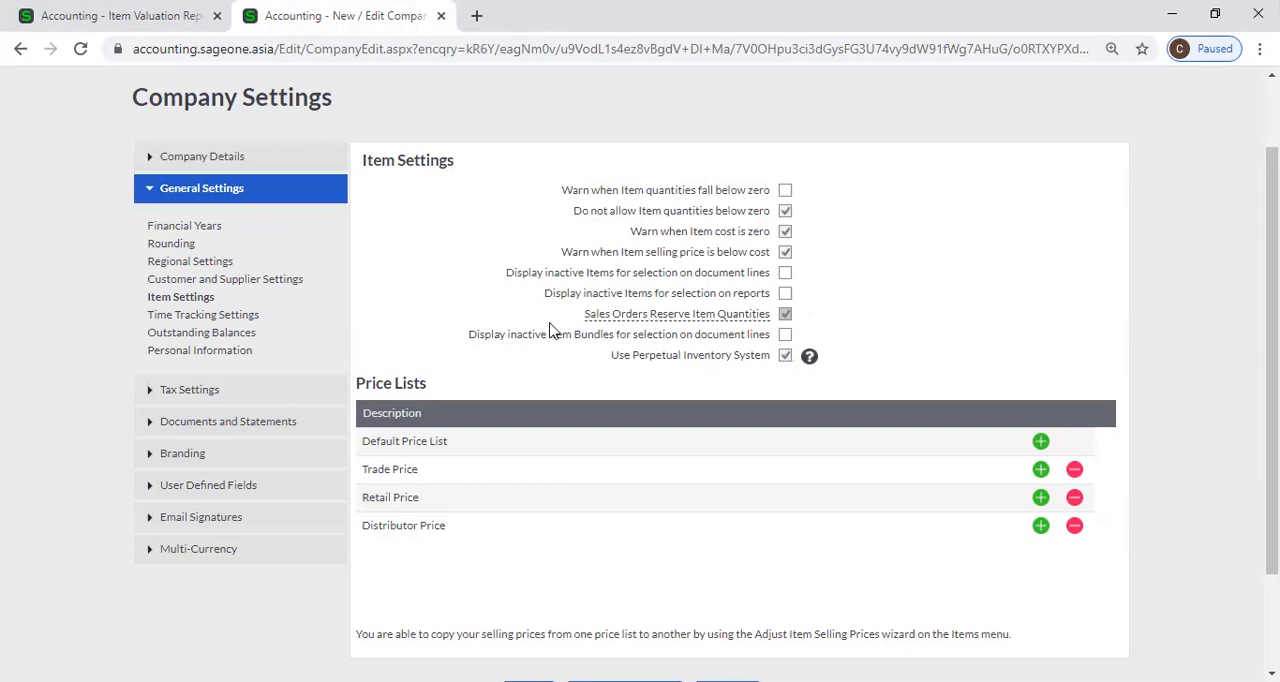
pyautogui.click(160, 18)
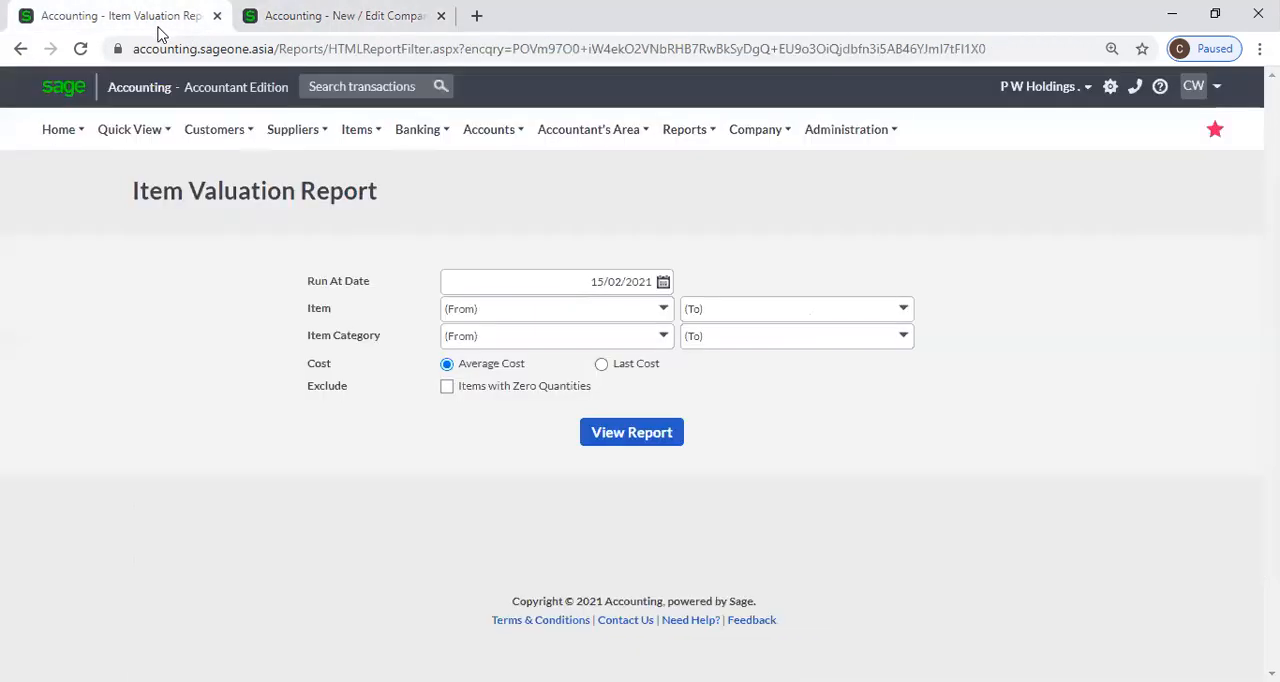
pyautogui.moveTo(390, 258)
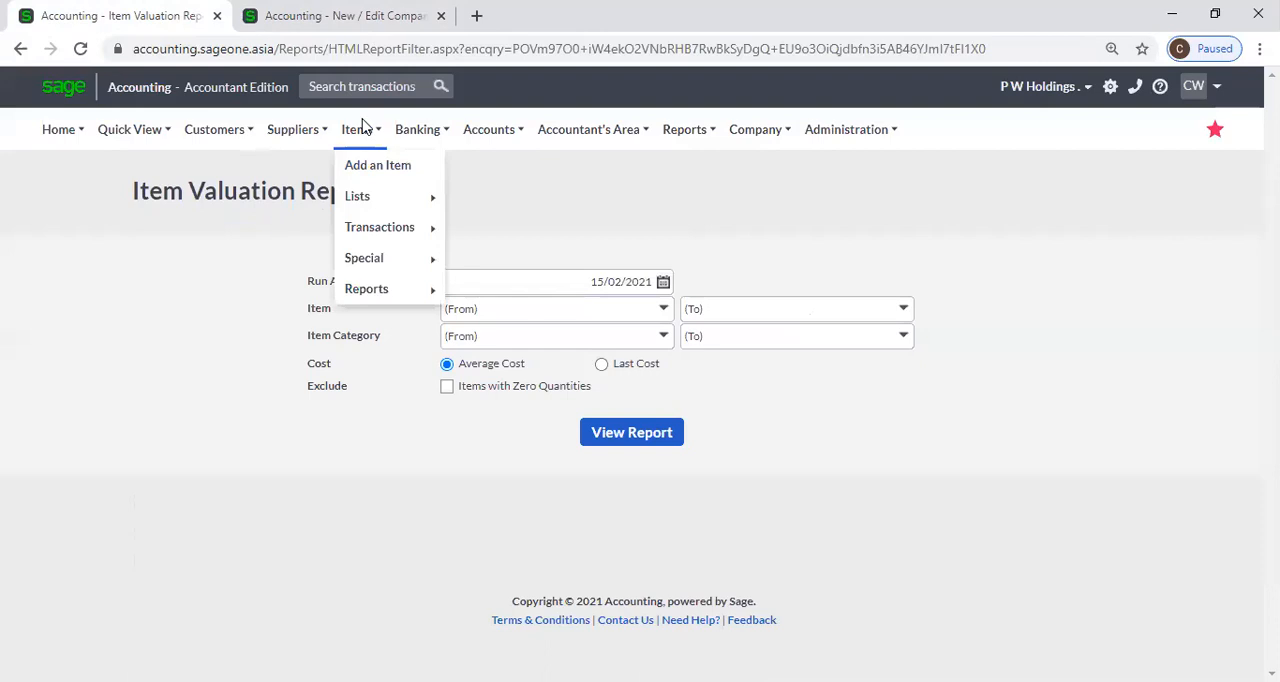
pyautogui.moveTo(379, 211)
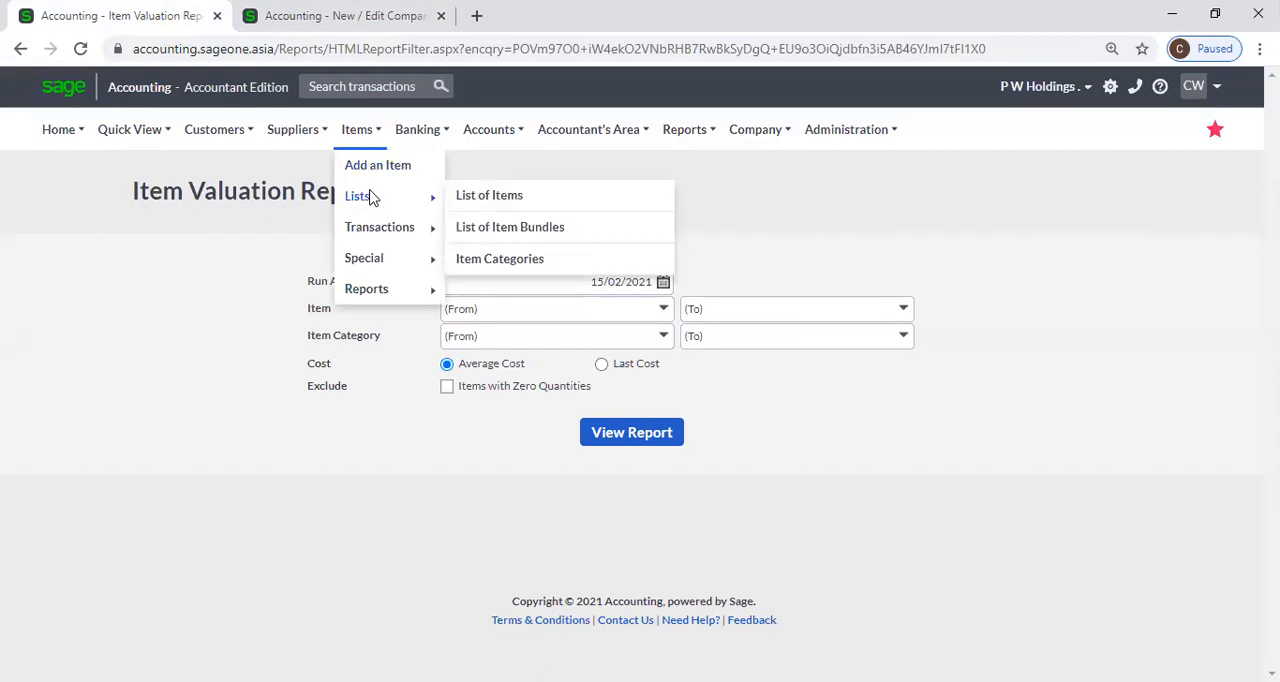
pyautogui.click(483, 203)
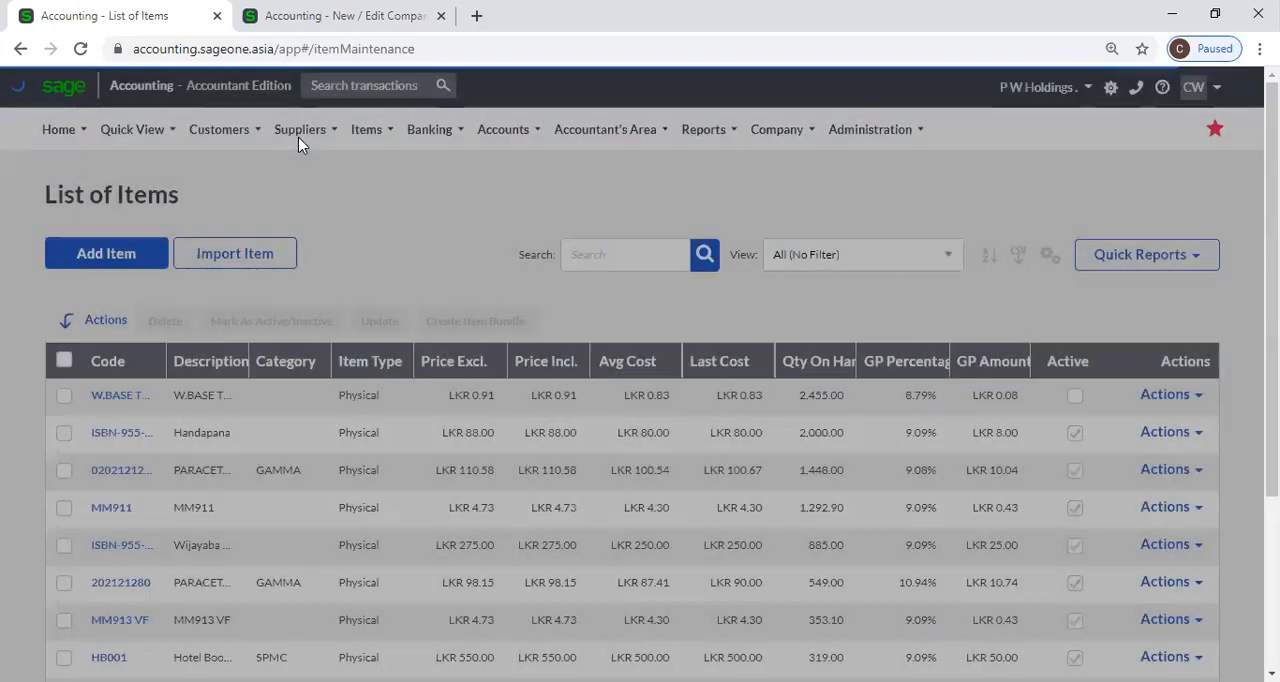
# Open the List of Item Bundles and view the items and quantities in the COM001 Computer bundle.
pyautogui.click(300, 129)
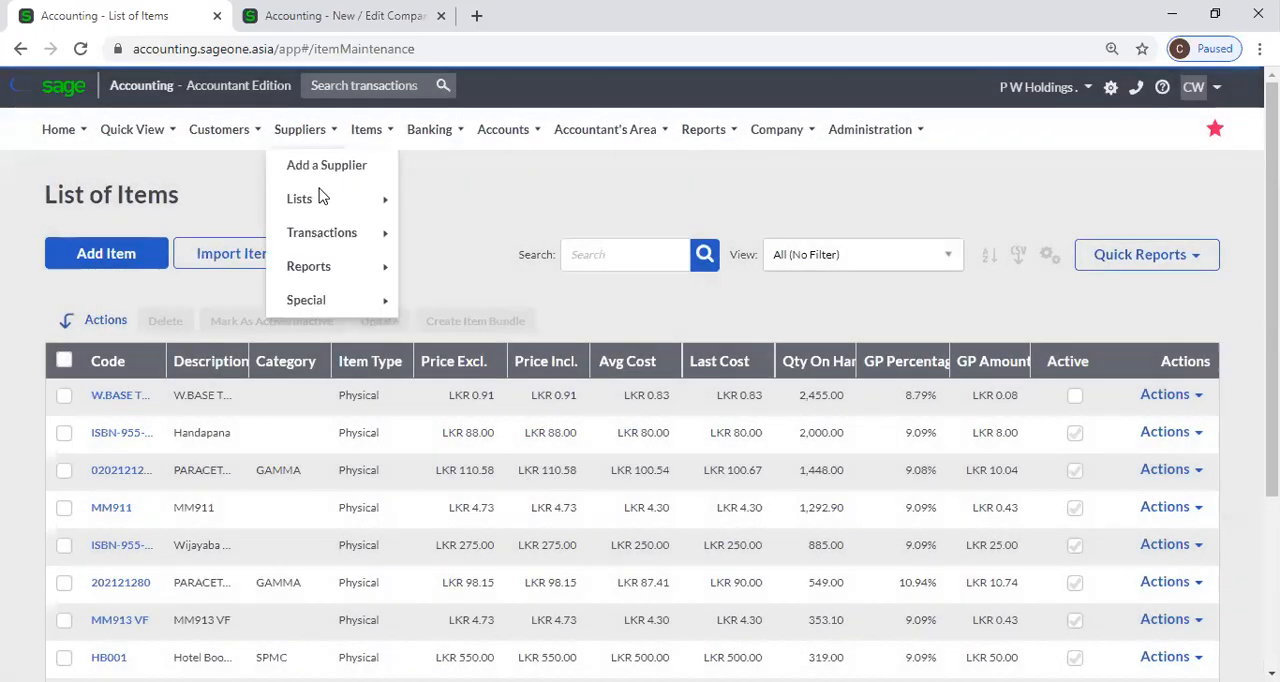
pyautogui.moveTo(331, 246)
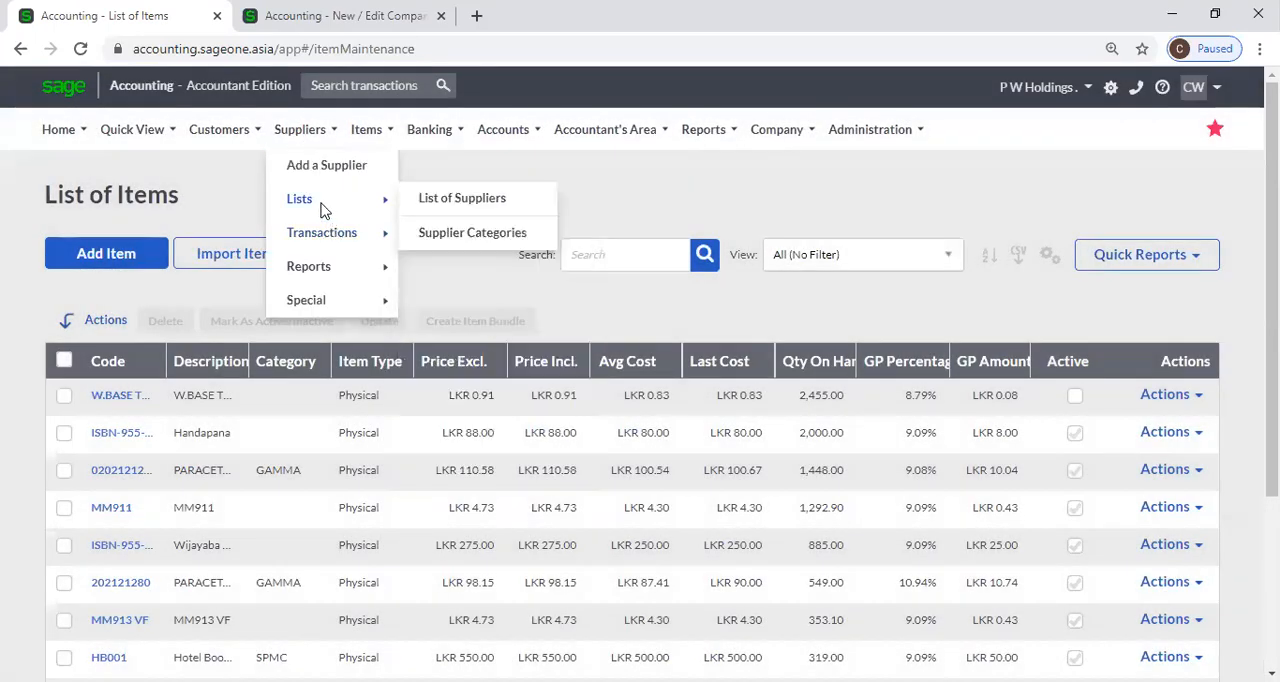
pyautogui.click(366, 129)
pyautogui.moveTo(378, 203)
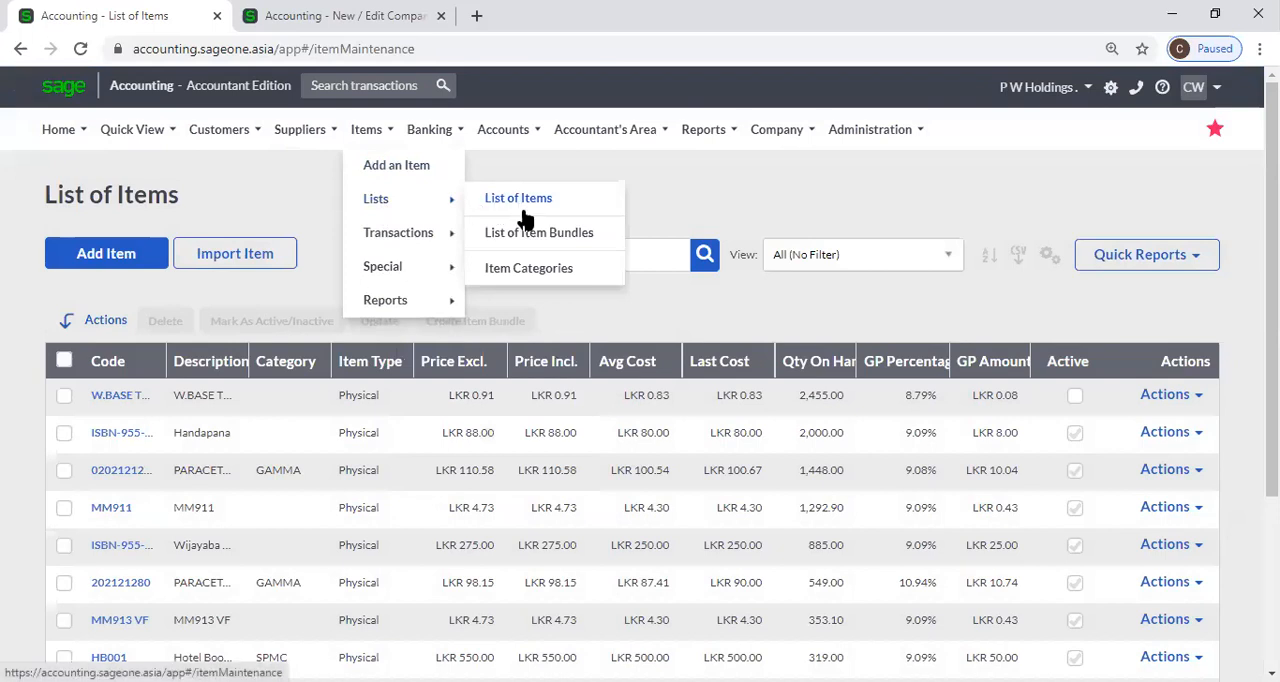
pyautogui.click(527, 270)
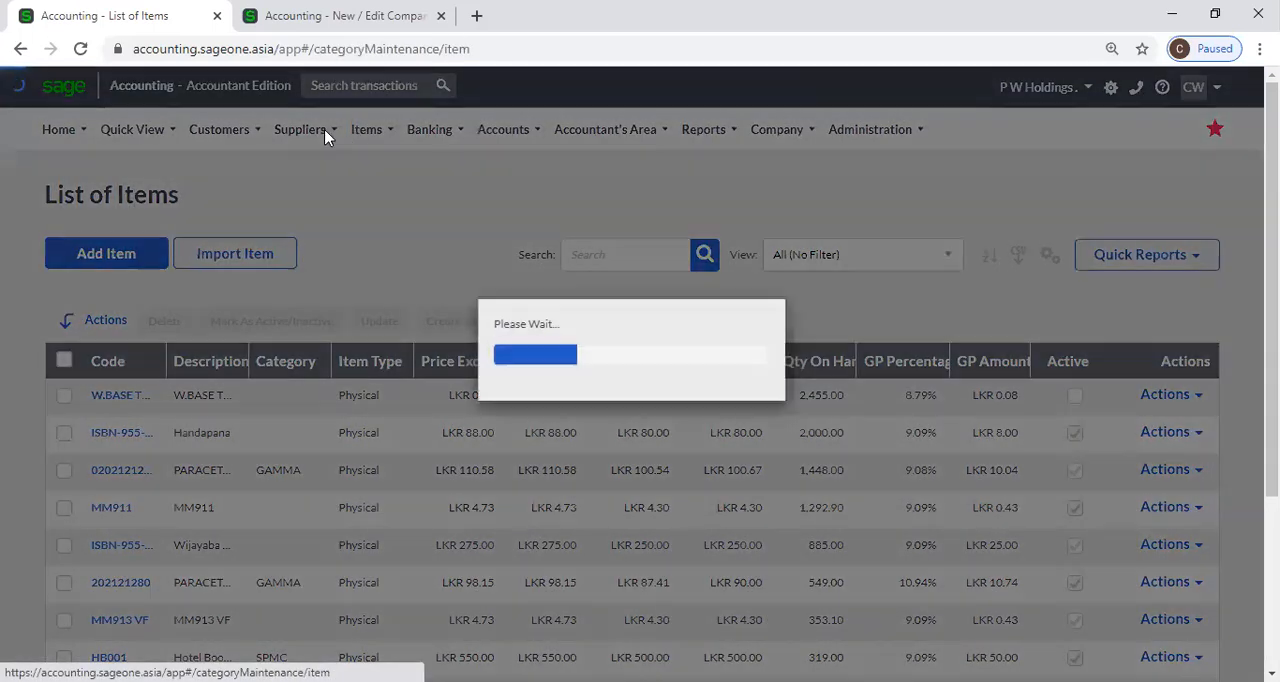
pyautogui.moveTo(387, 130)
pyautogui.moveTo(390, 196)
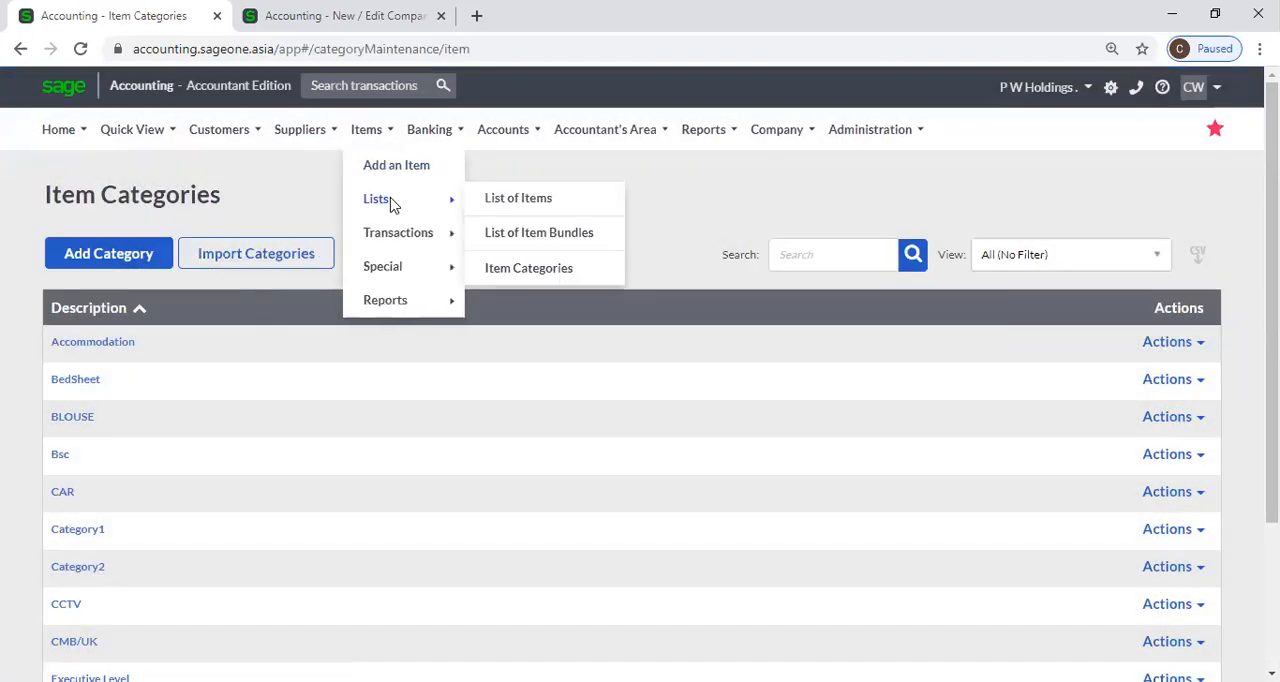
pyautogui.click(511, 241)
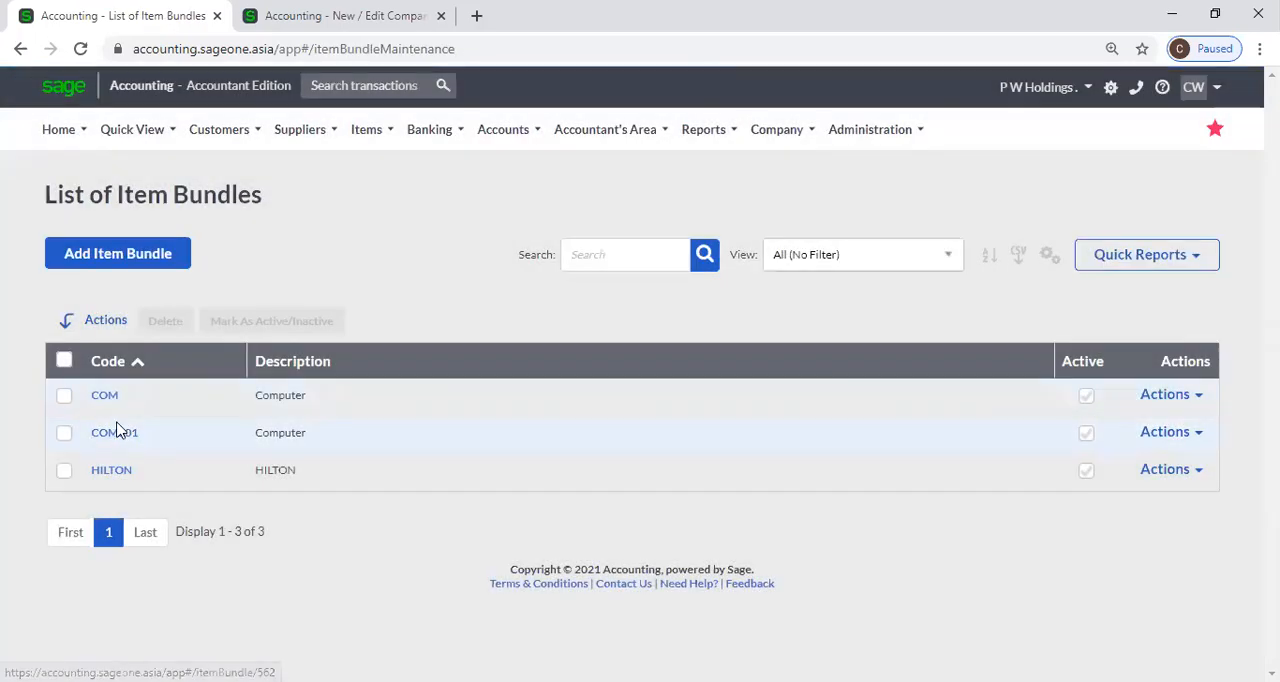
pyautogui.click(118, 433)
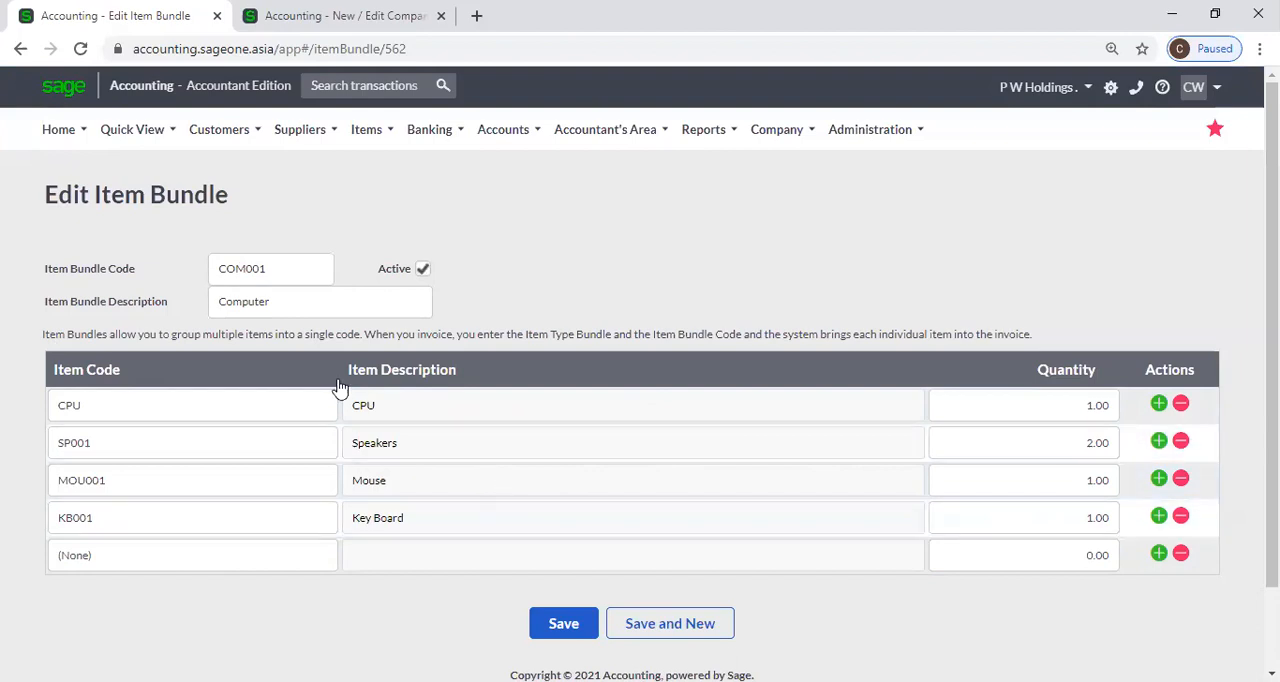
# Duplicate the bundle page in a second browser tab and open a new customer quote to check its default line type.
pyautogui.rightClick(70, 24)
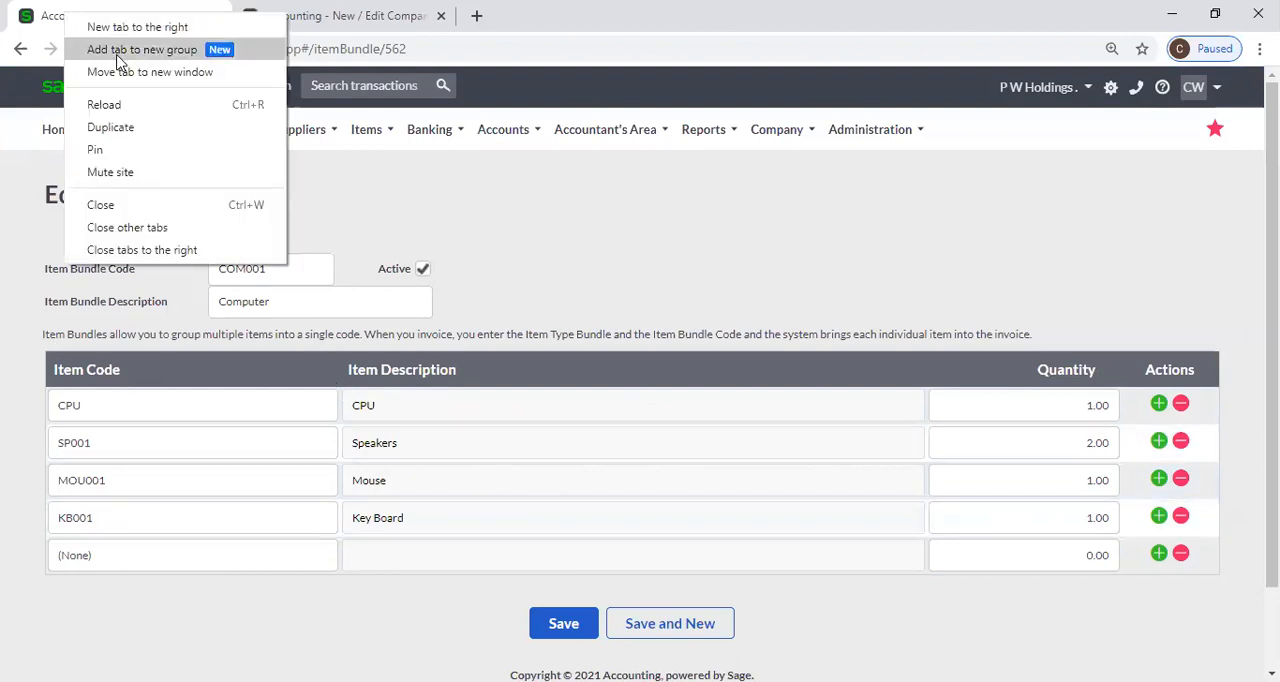
pyautogui.click(125, 134)
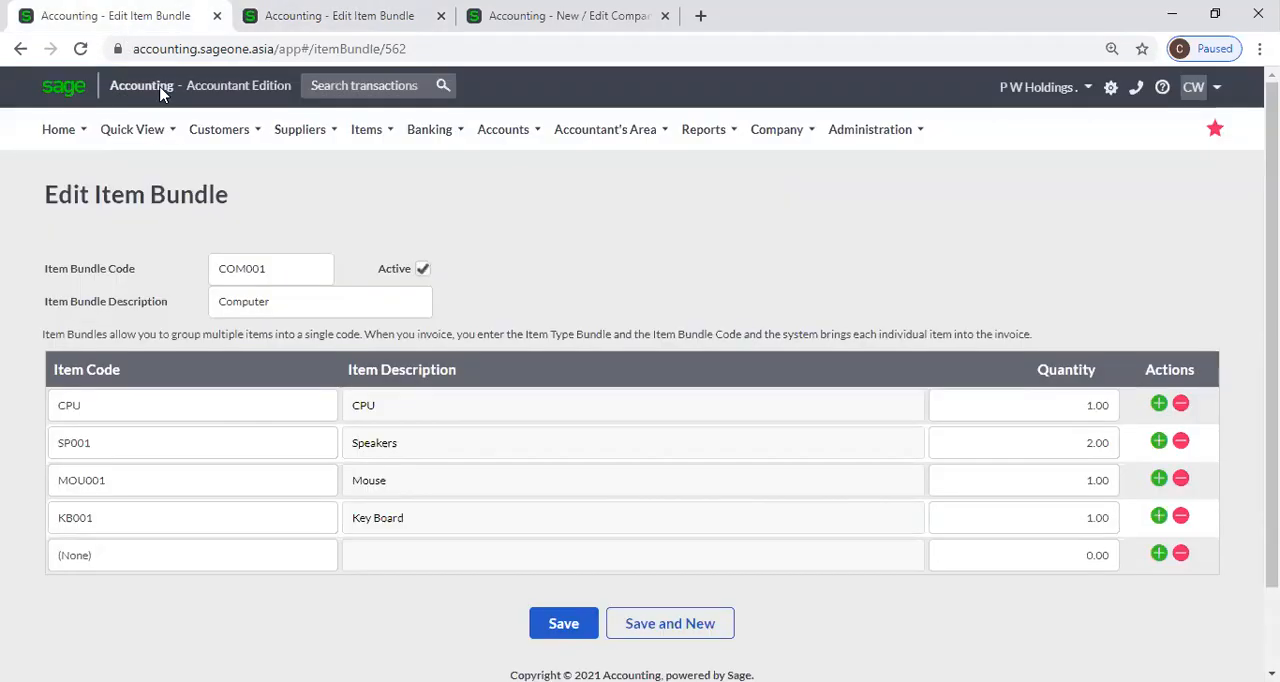
pyautogui.moveTo(222, 130)
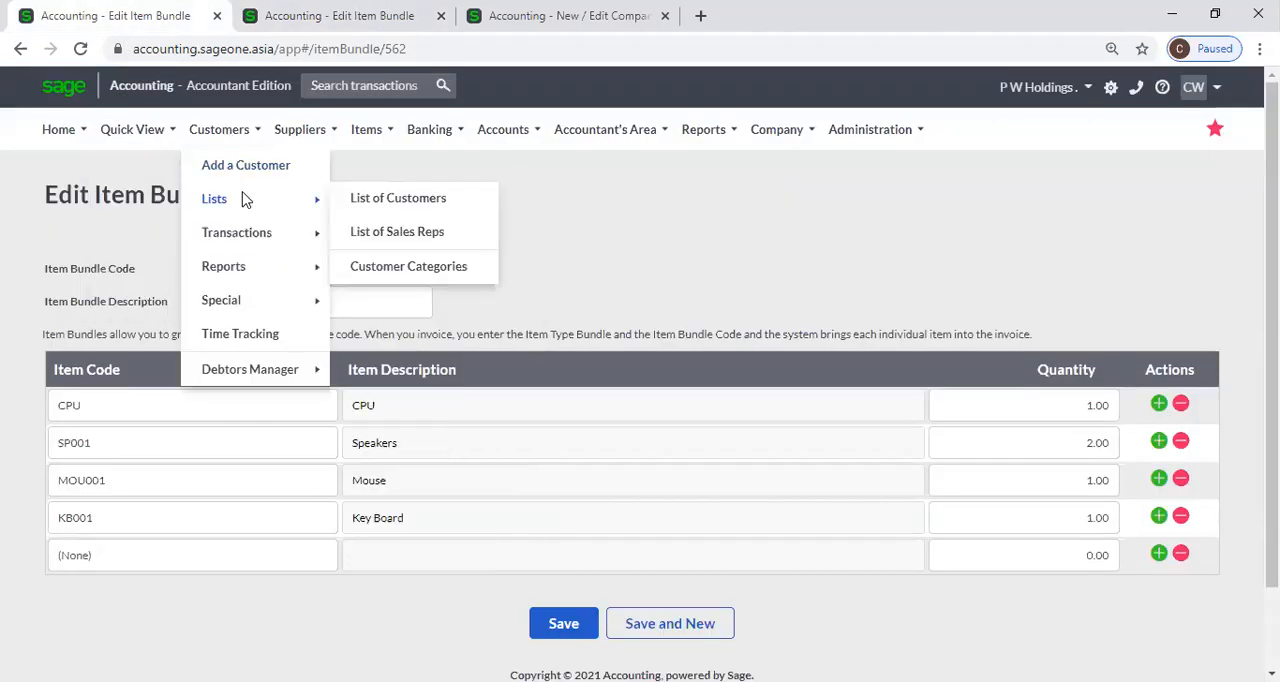
pyautogui.moveTo(335, 242)
pyautogui.click(384, 236)
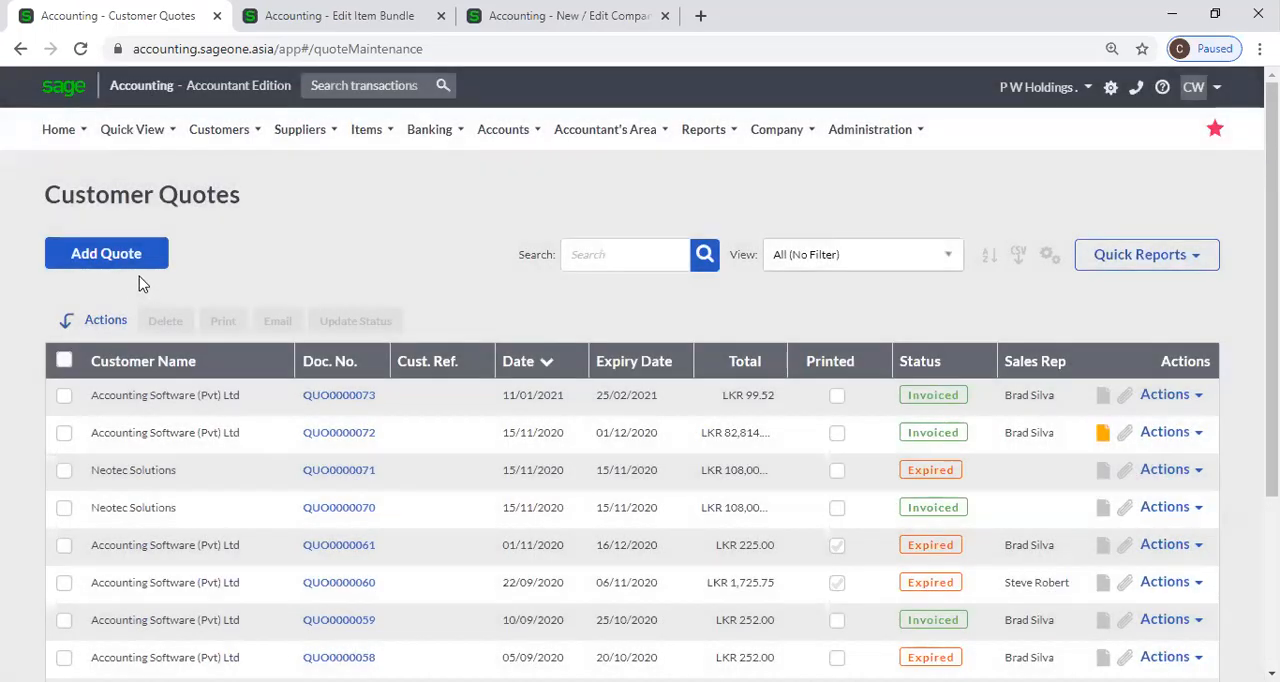
pyautogui.click(134, 264)
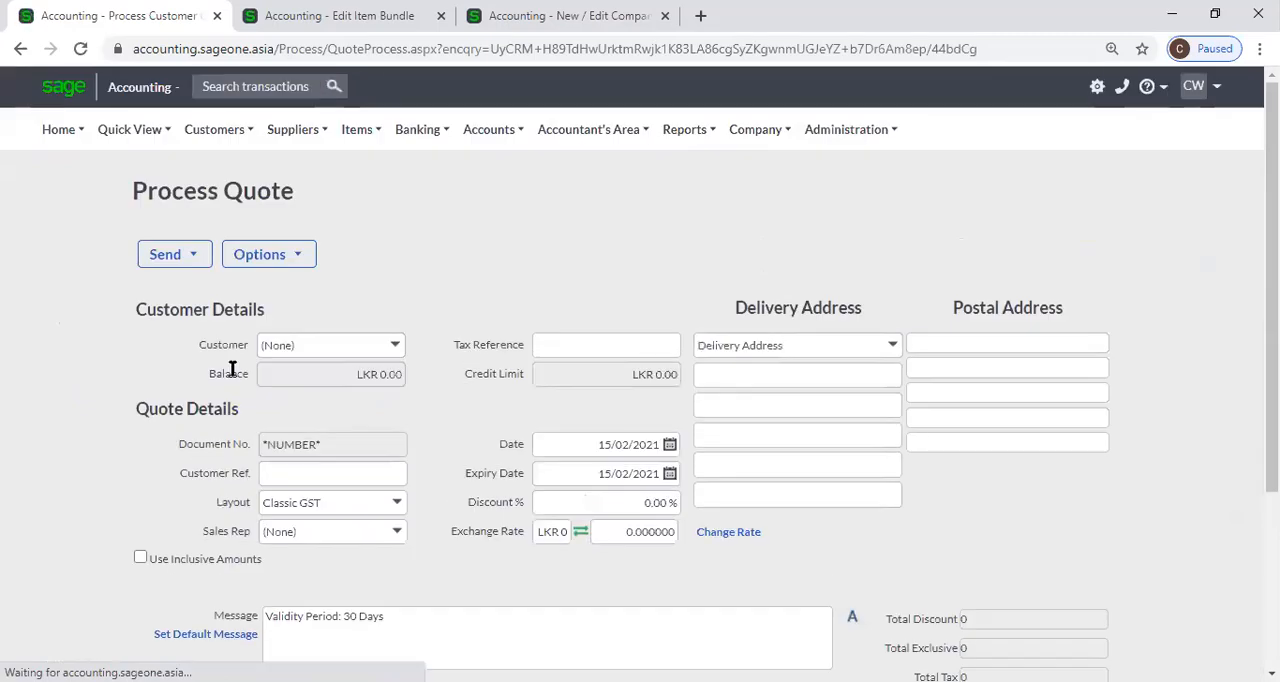
pyautogui.scroll(-2, 238, 383)
pyautogui.click(260, 67)
pyautogui.scroll(2, 222, 118)
# Turn off Use Account as default document line type selection in Customer and Supplier Settings and save the company settings.
pyautogui.moveTo(766, 134)
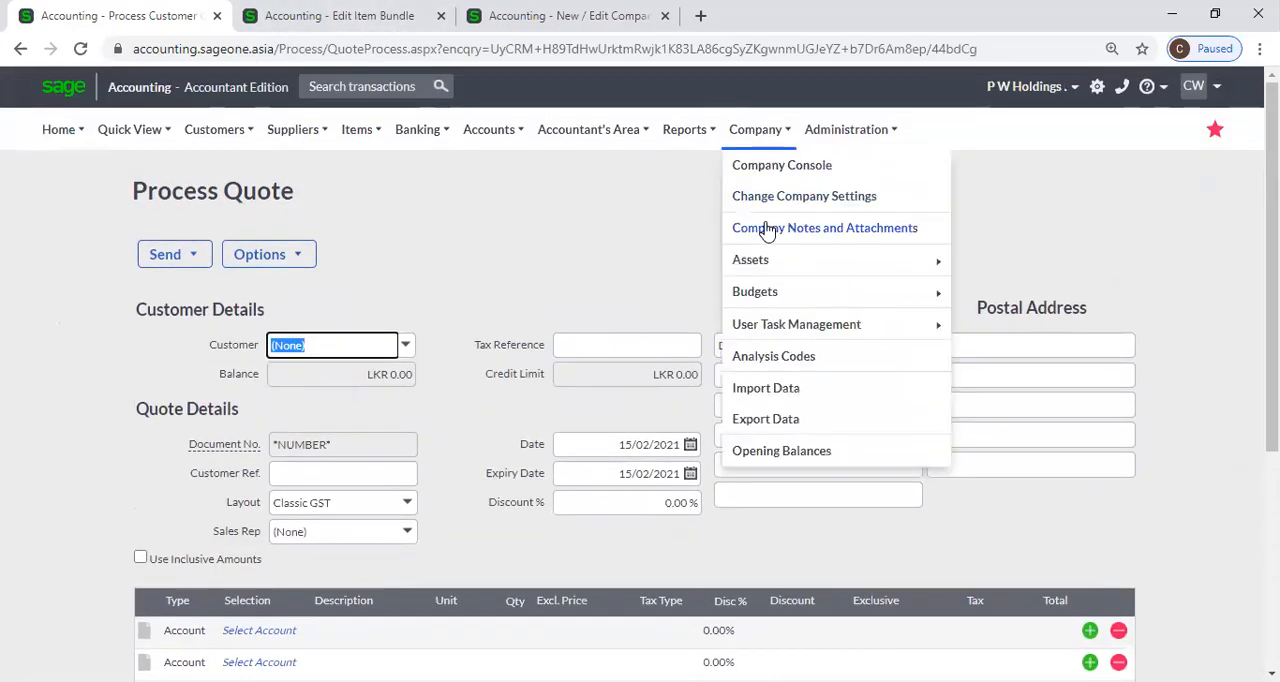
pyautogui.click(762, 198)
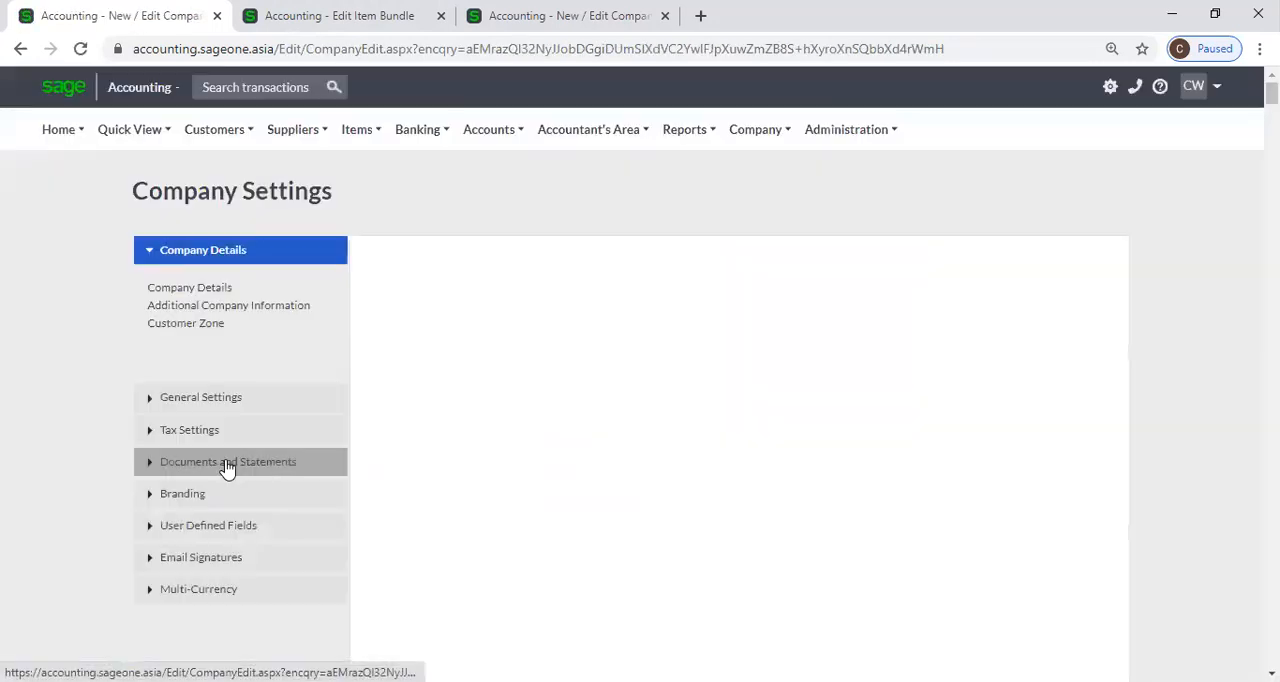
pyautogui.click(228, 464)
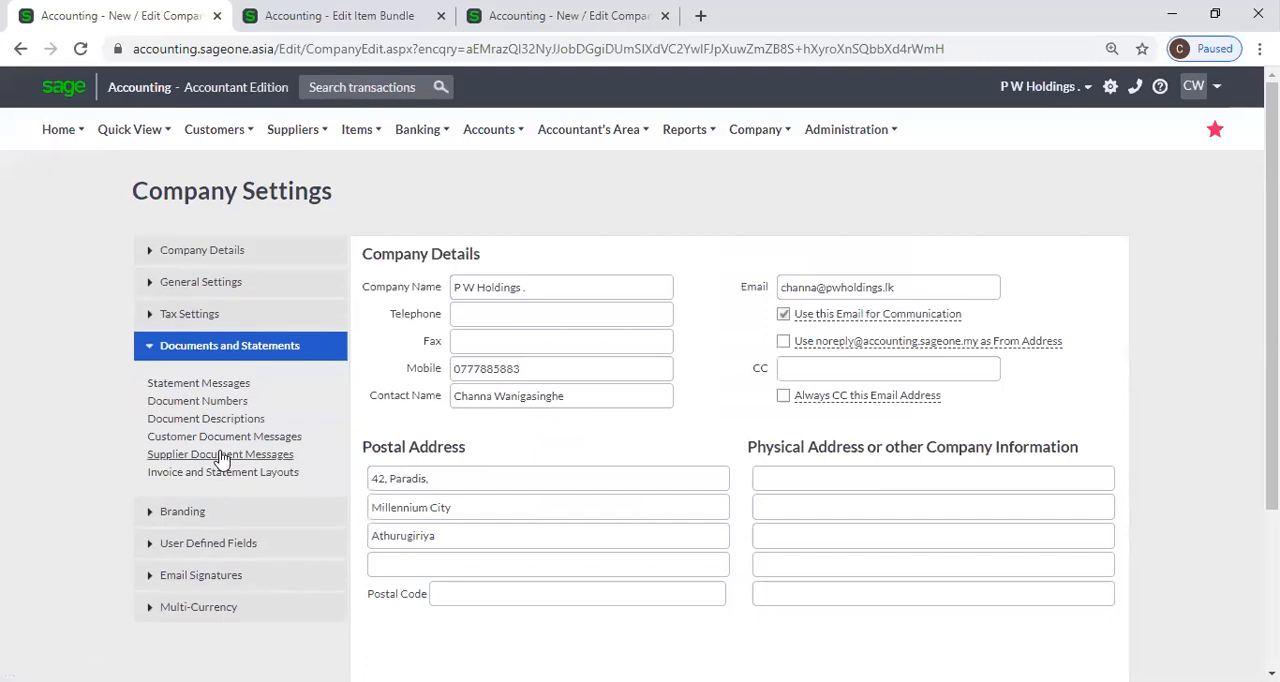
pyautogui.click(221, 284)
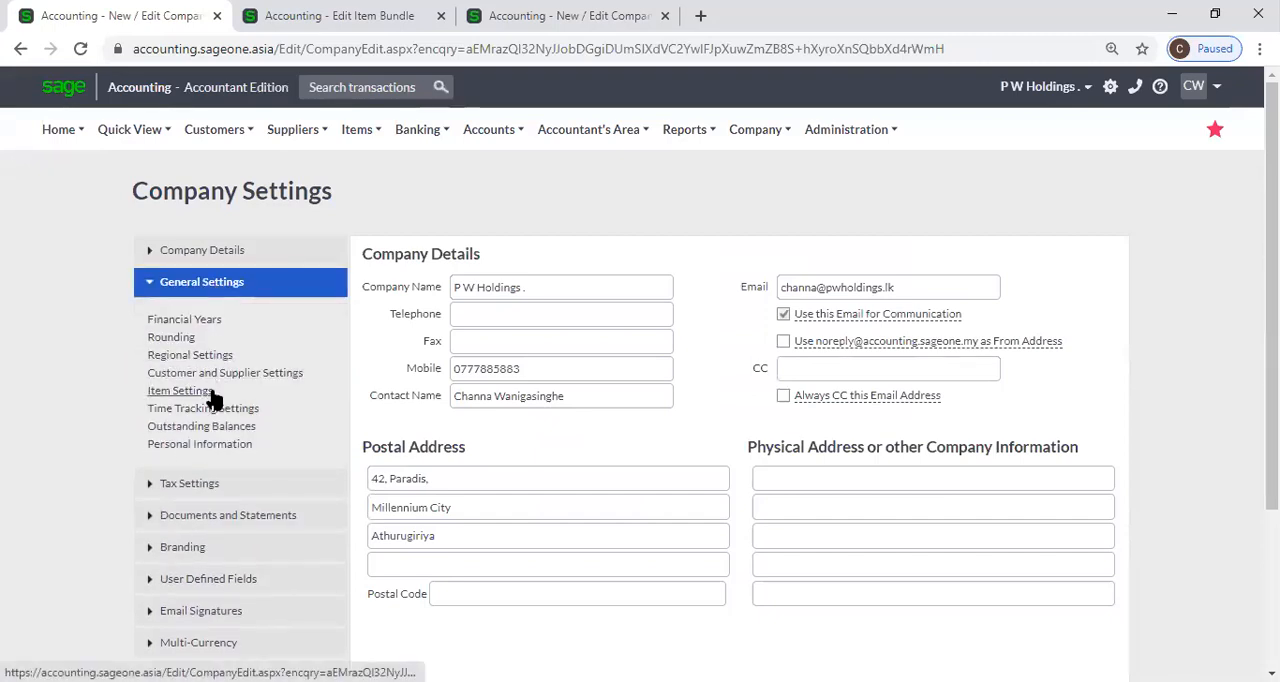
pyautogui.click(208, 397)
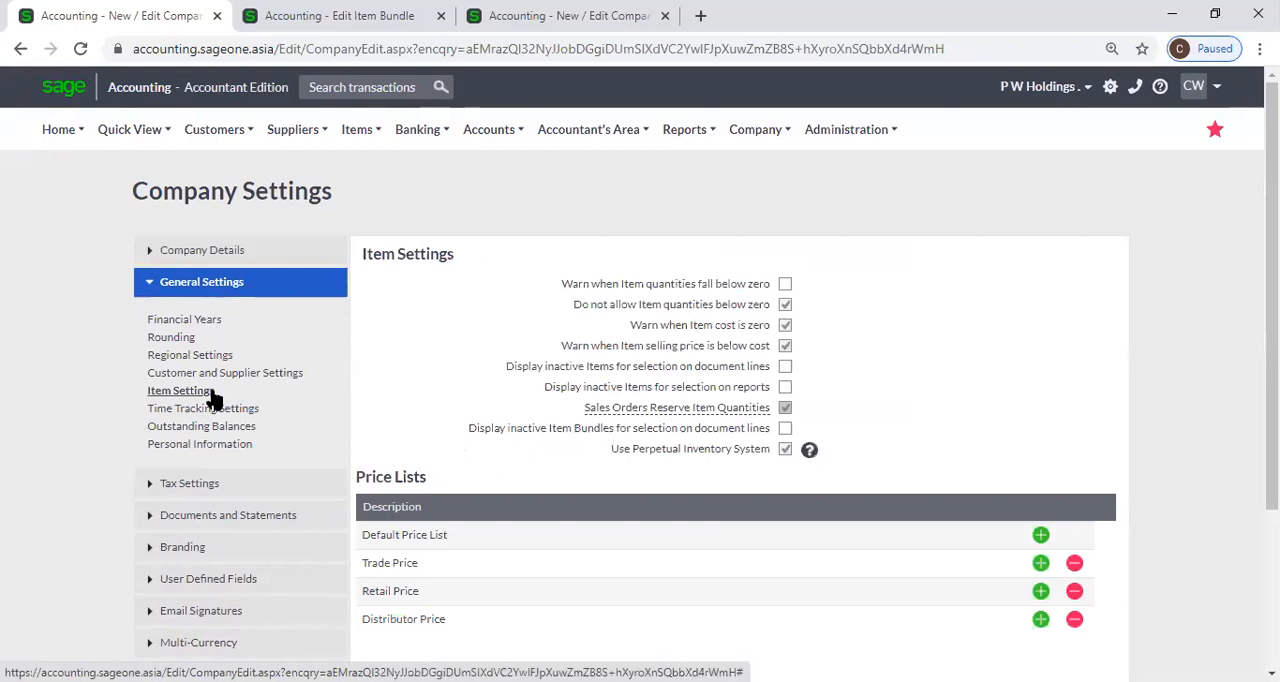
pyautogui.click(210, 374)
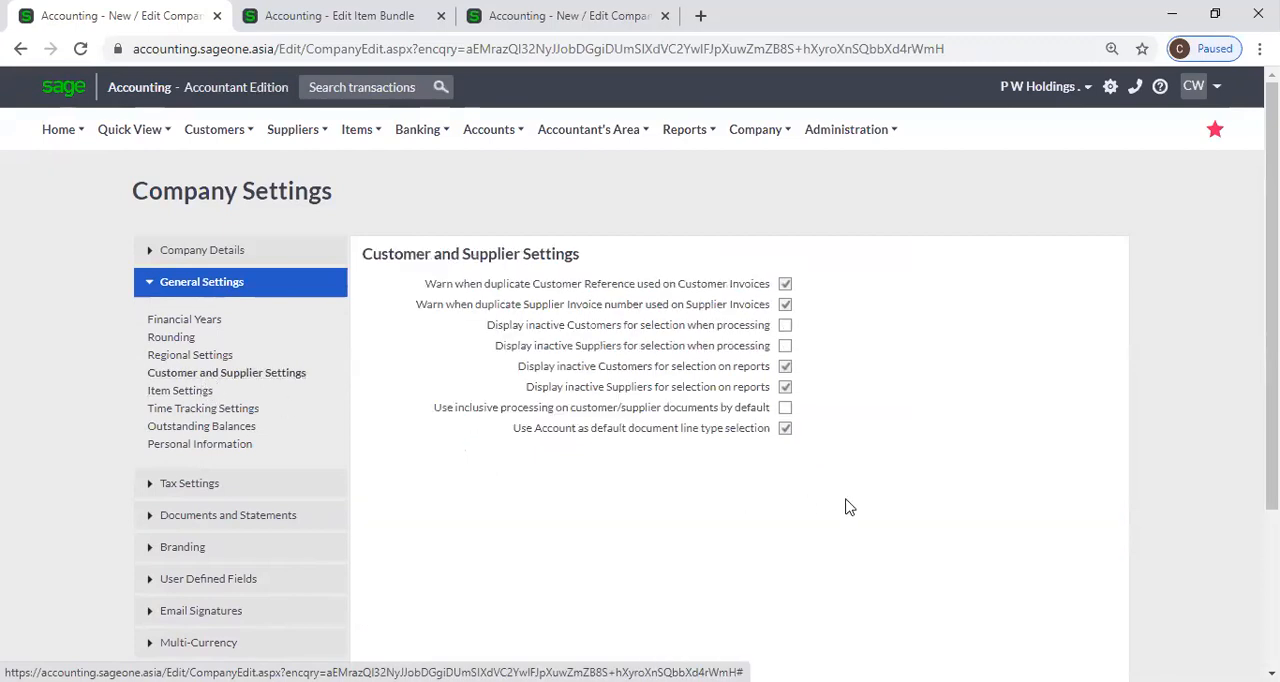
pyautogui.click(785, 428)
pyautogui.scroll(-3, 630, 500)
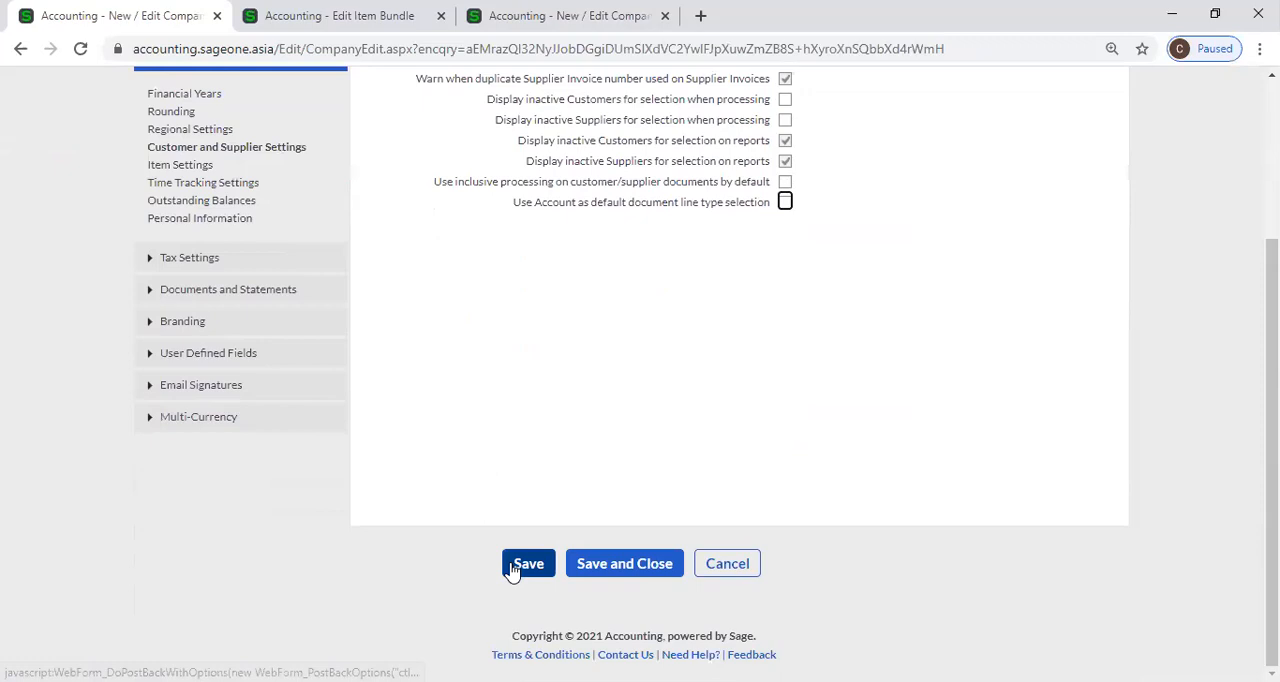
pyautogui.click(527, 564)
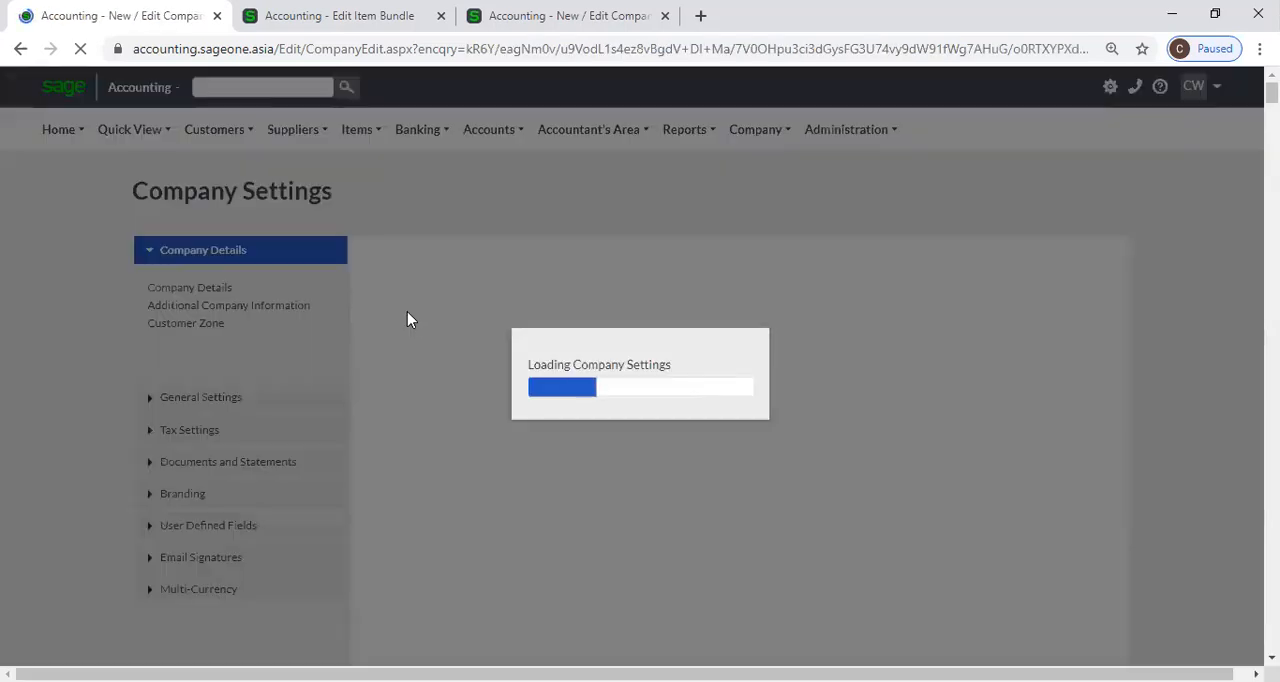
# Start a new customer quote and go to the selection of its first item line.
pyautogui.click(214, 129)
pyautogui.moveTo(203, 230)
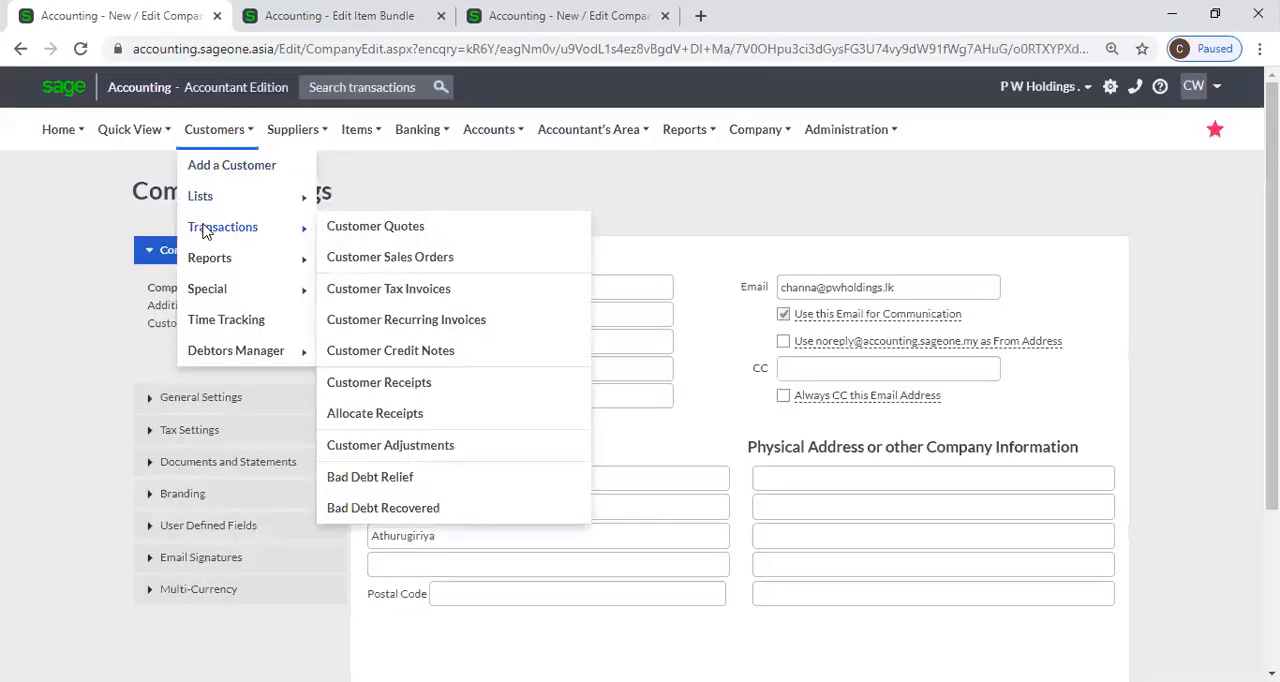
pyautogui.click(443, 234)
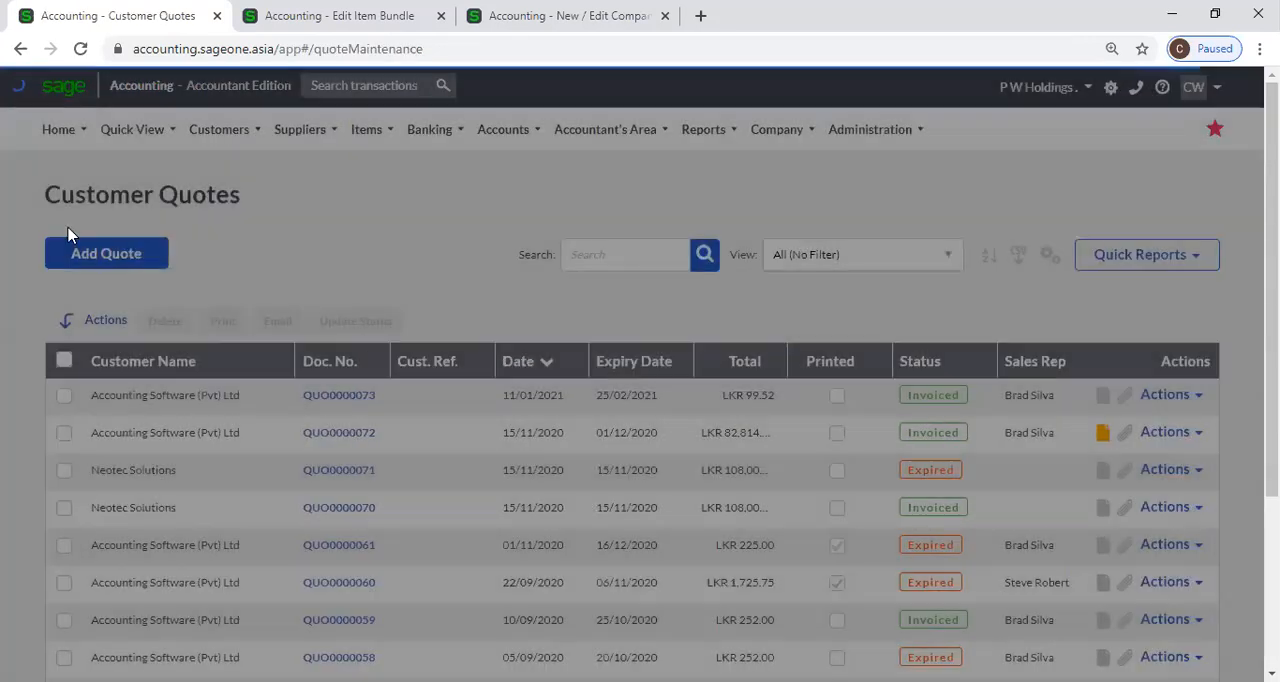
pyautogui.click(82, 253)
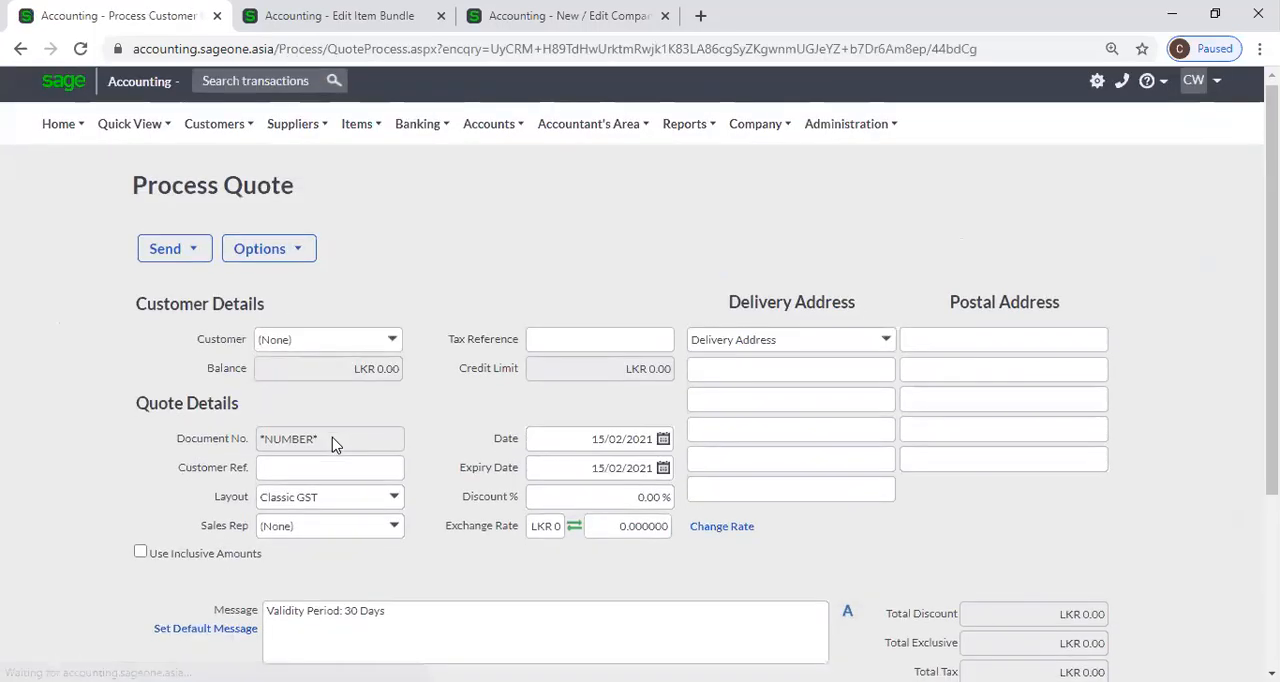
pyautogui.scroll(-3, 335, 445)
pyautogui.click(251, 367)
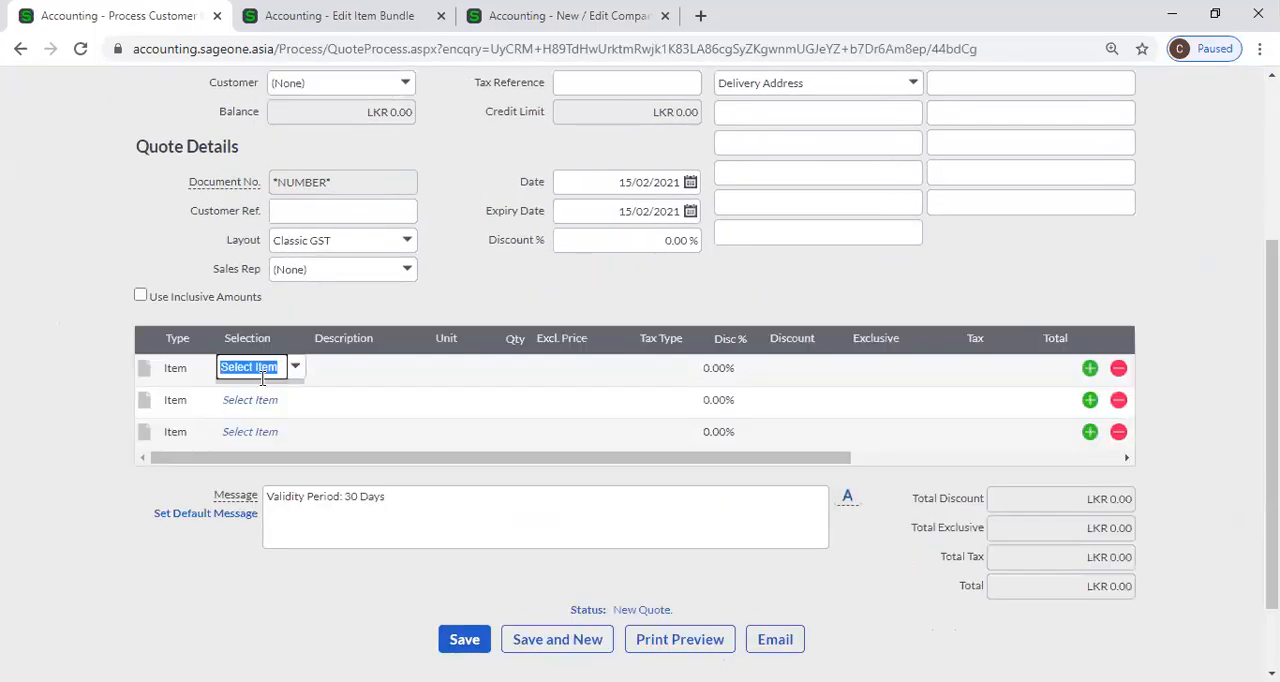
# Change the quote's first line type to Bundle and select the COM001 - Computer bundle.
pyautogui.click(182, 370)
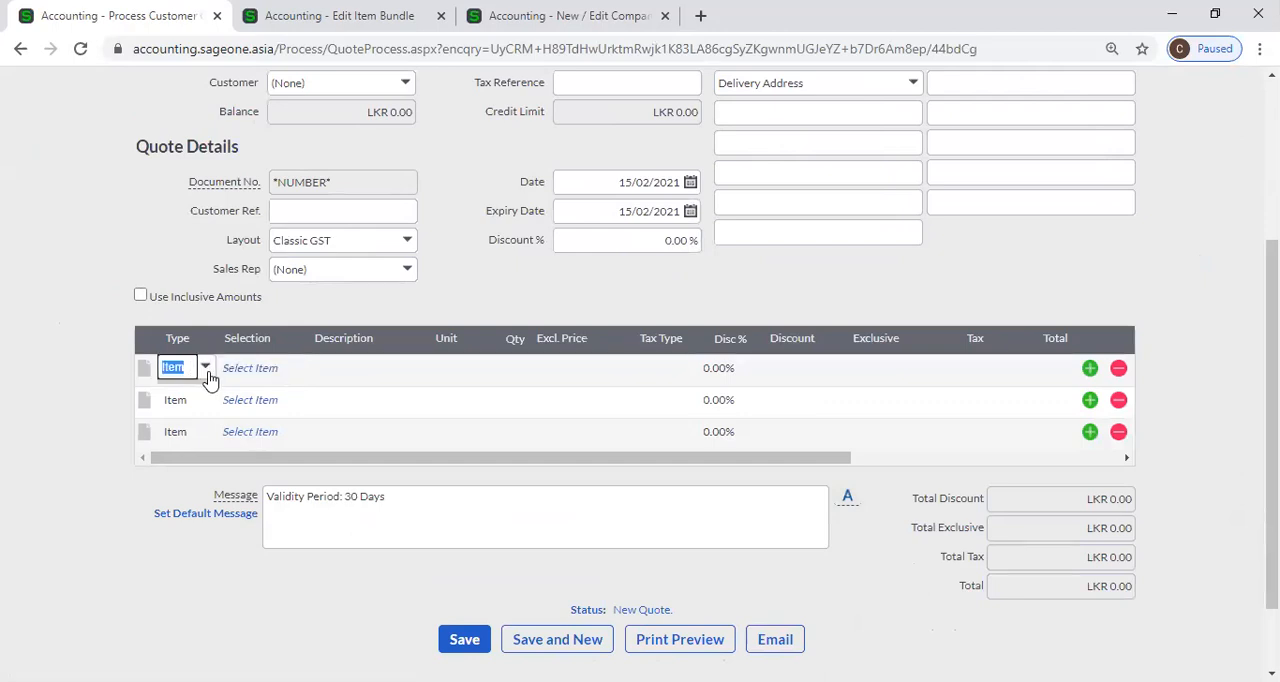
pyautogui.click(206, 370)
pyautogui.click(211, 458)
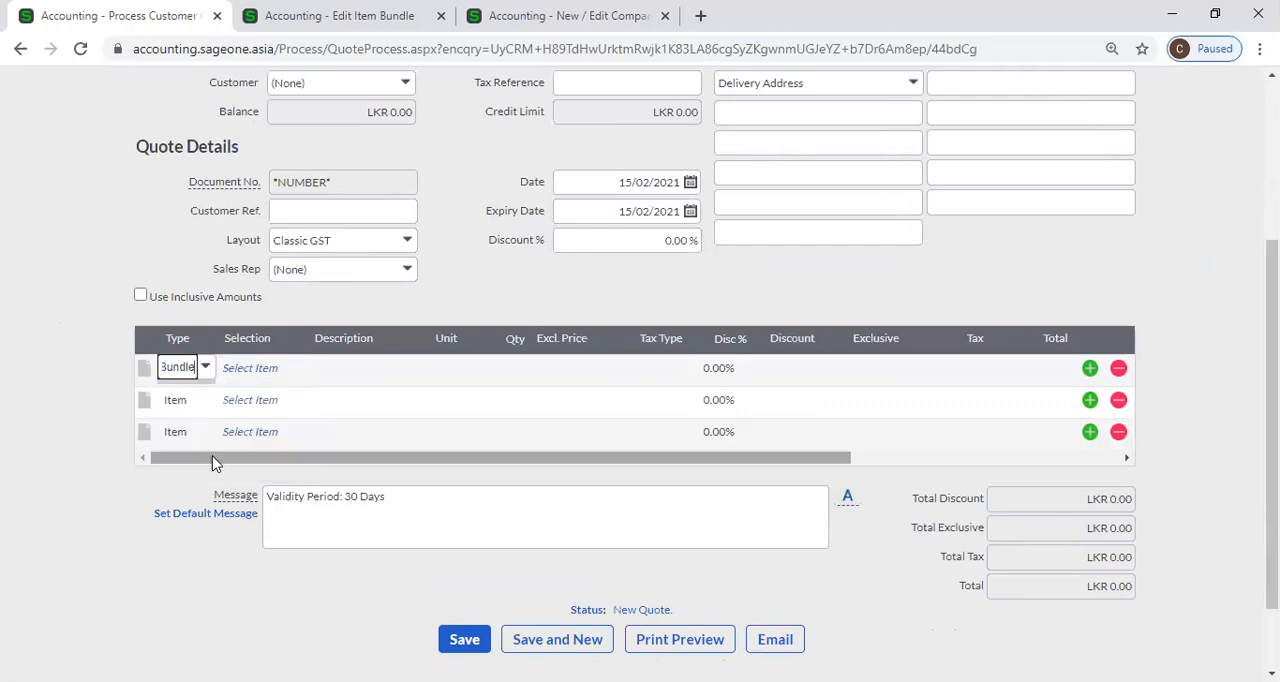
pyautogui.click(251, 370)
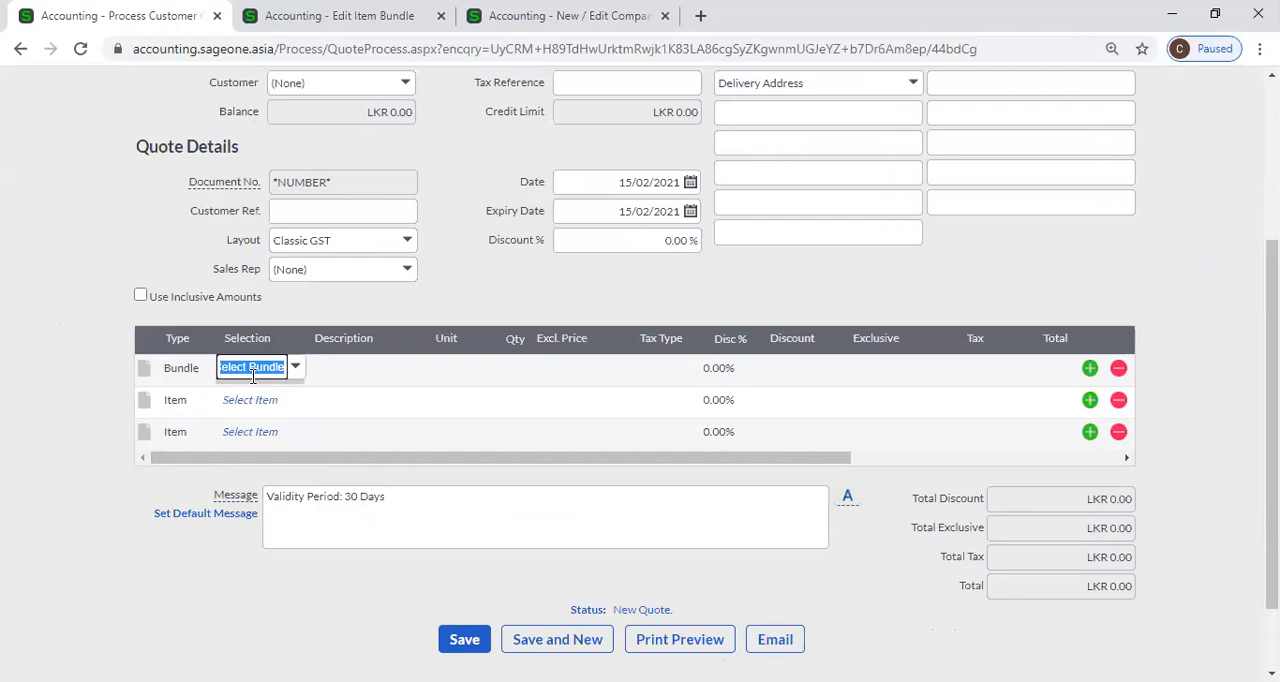
pyautogui.write('c')
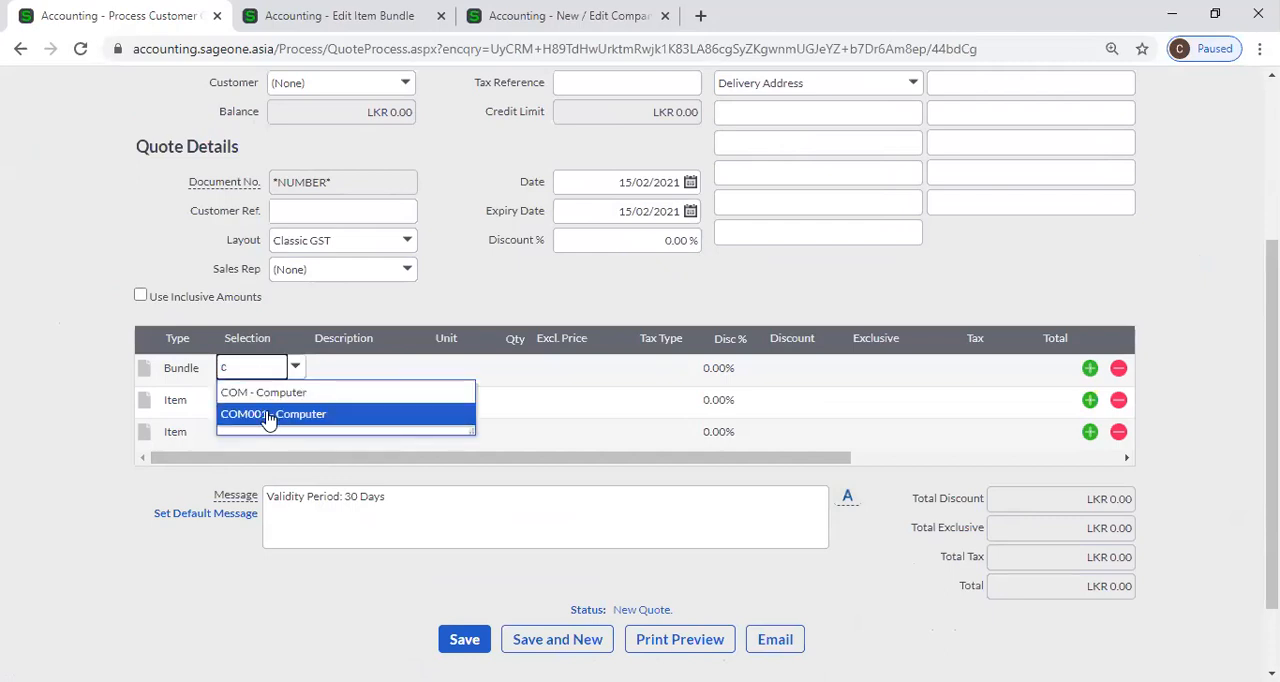
pyautogui.click(270, 414)
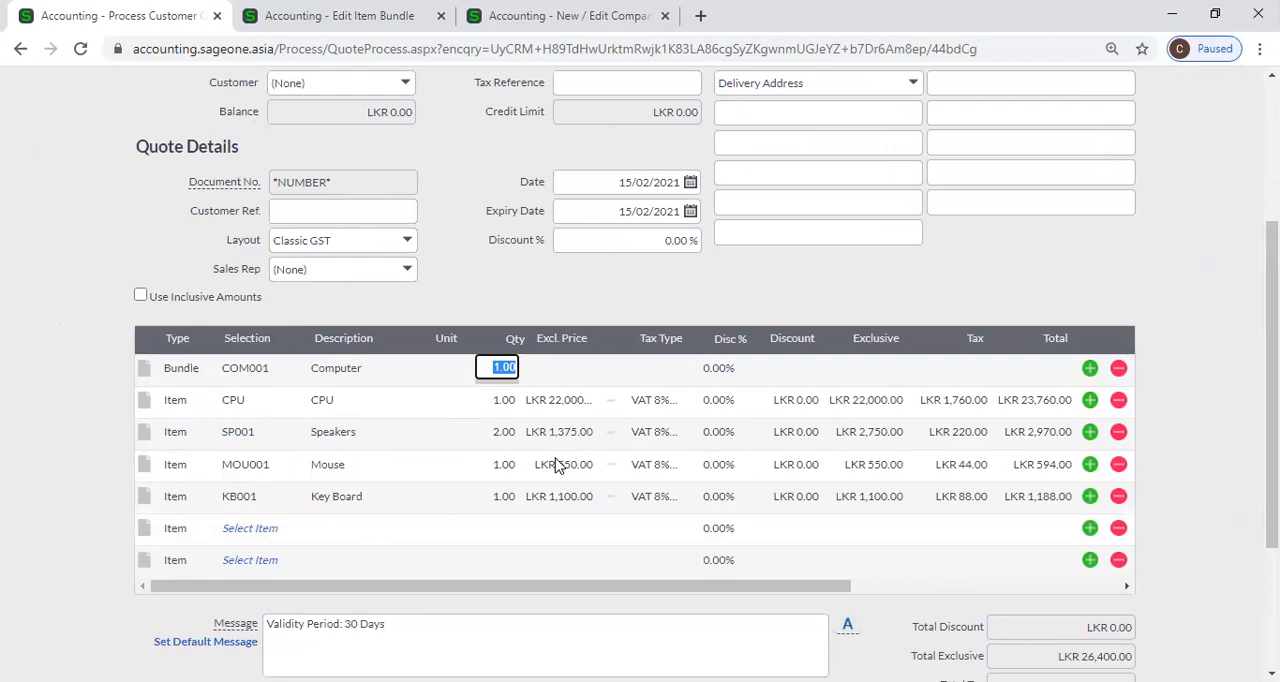
# Examine the bundle's component lines in the quote and compare them with the COM001 item bundle definition.
pyautogui.click(265, 380)
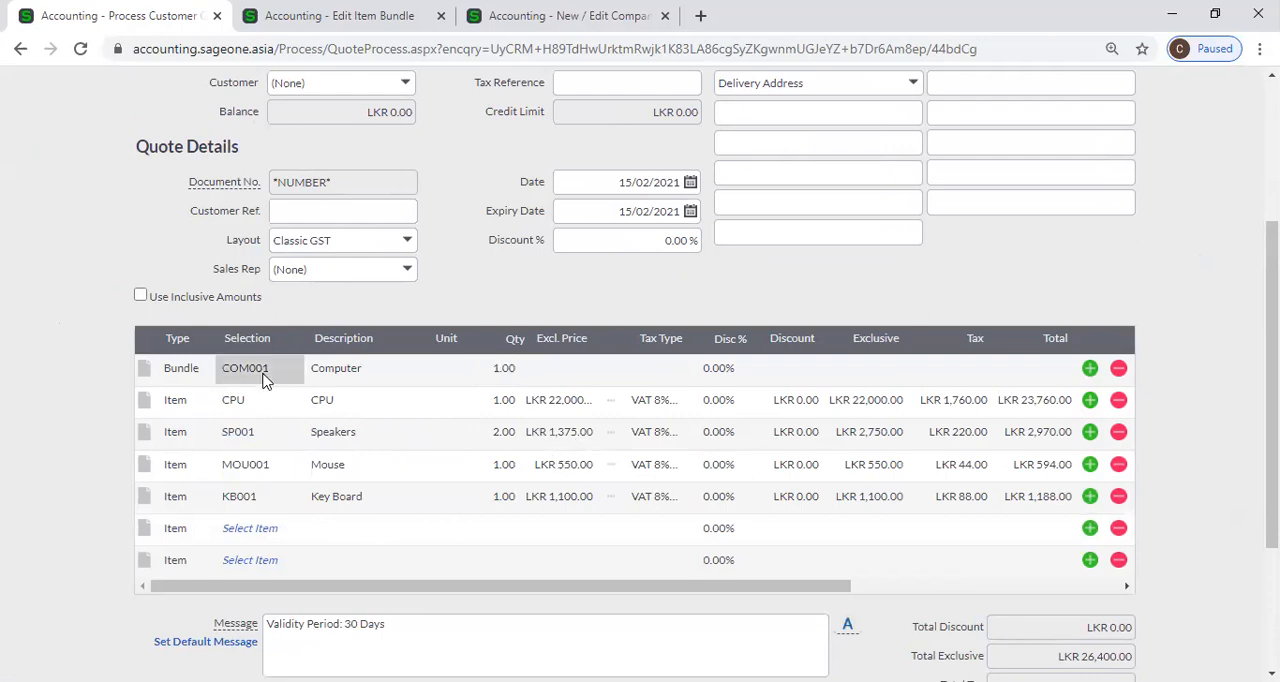
pyautogui.click(366, 416)
pyautogui.click(366, 408)
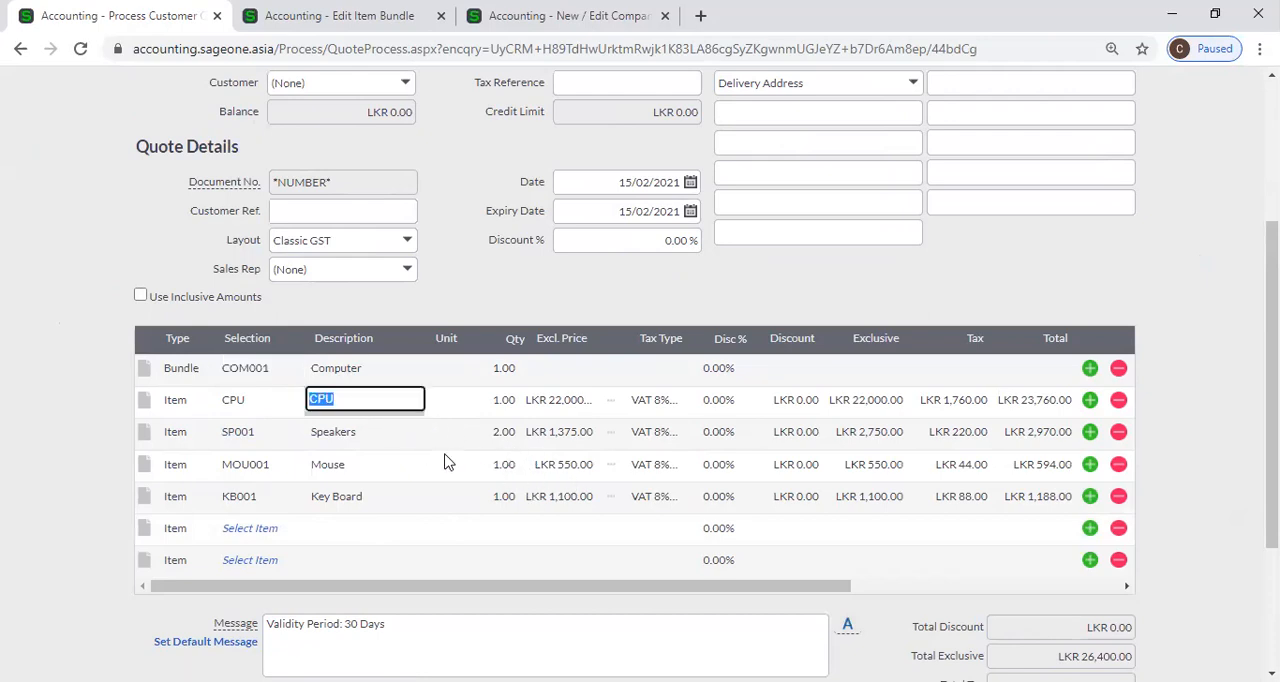
pyautogui.scroll(5, 434, 452)
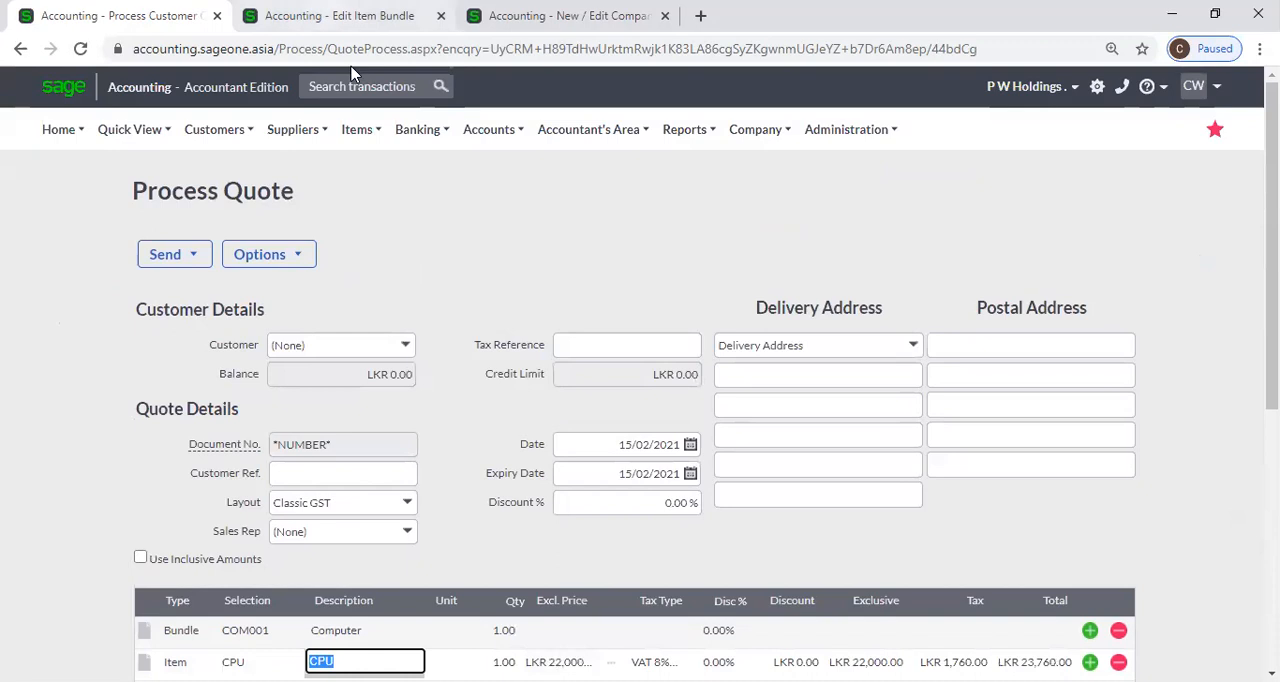
pyautogui.click(340, 15)
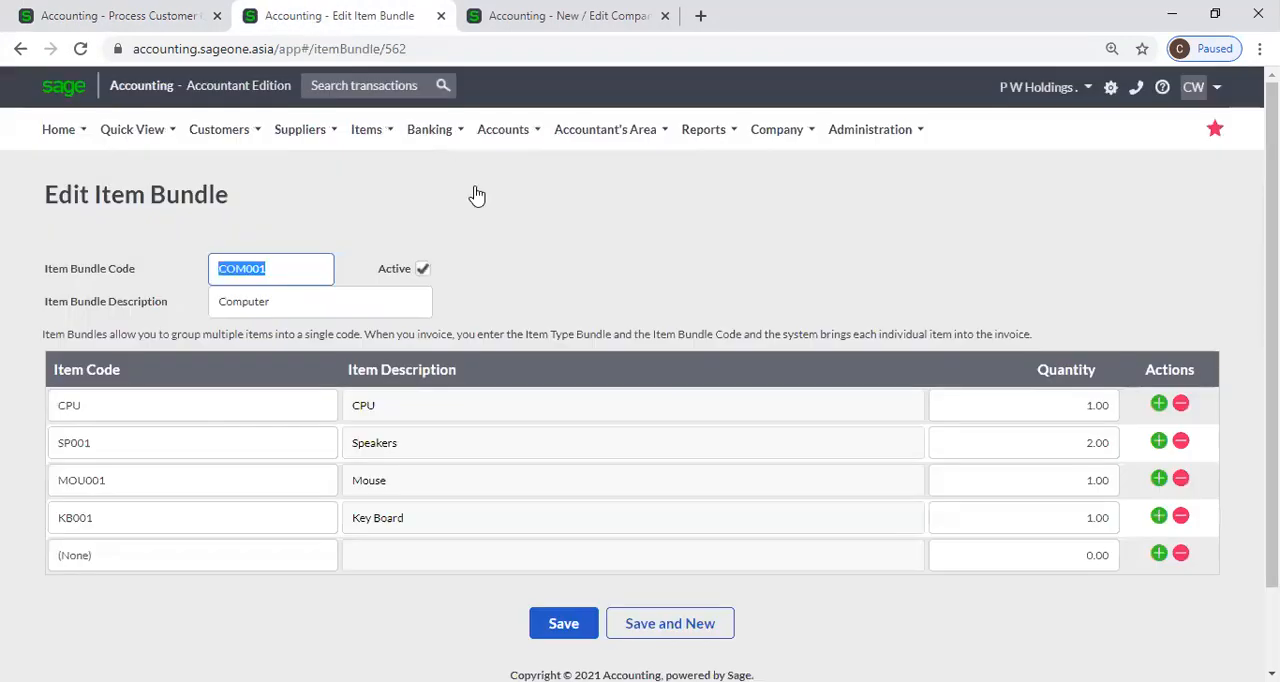
pyautogui.click(468, 28)
# Close the quote without saving, check the Use Perpetual Inventory System option in Item Settings, and return to the item bundle.
pyautogui.click(215, 17)
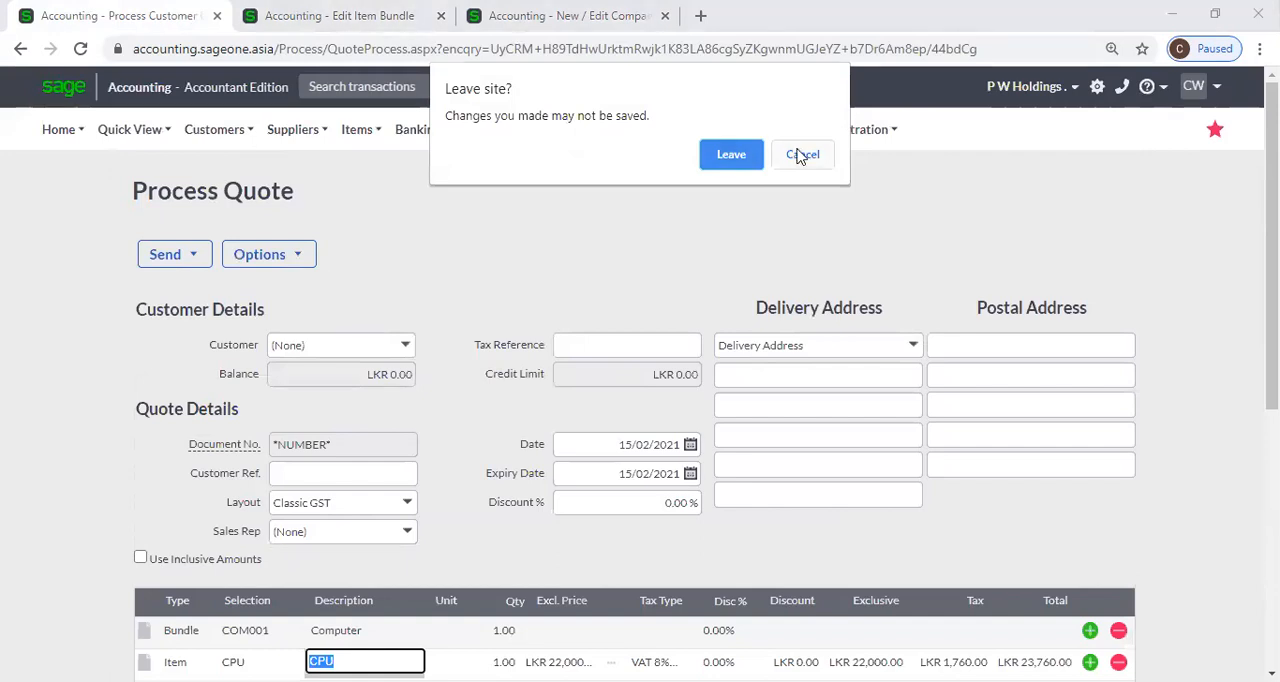
pyautogui.click(744, 155)
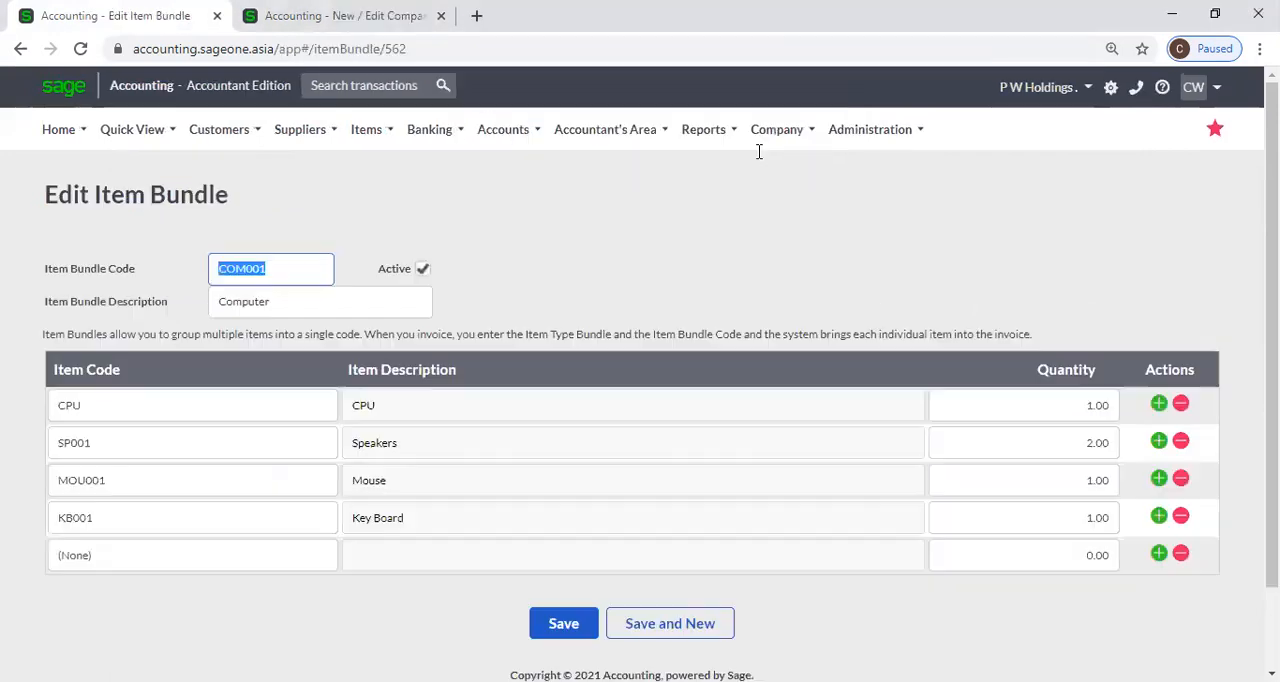
pyautogui.click(340, 15)
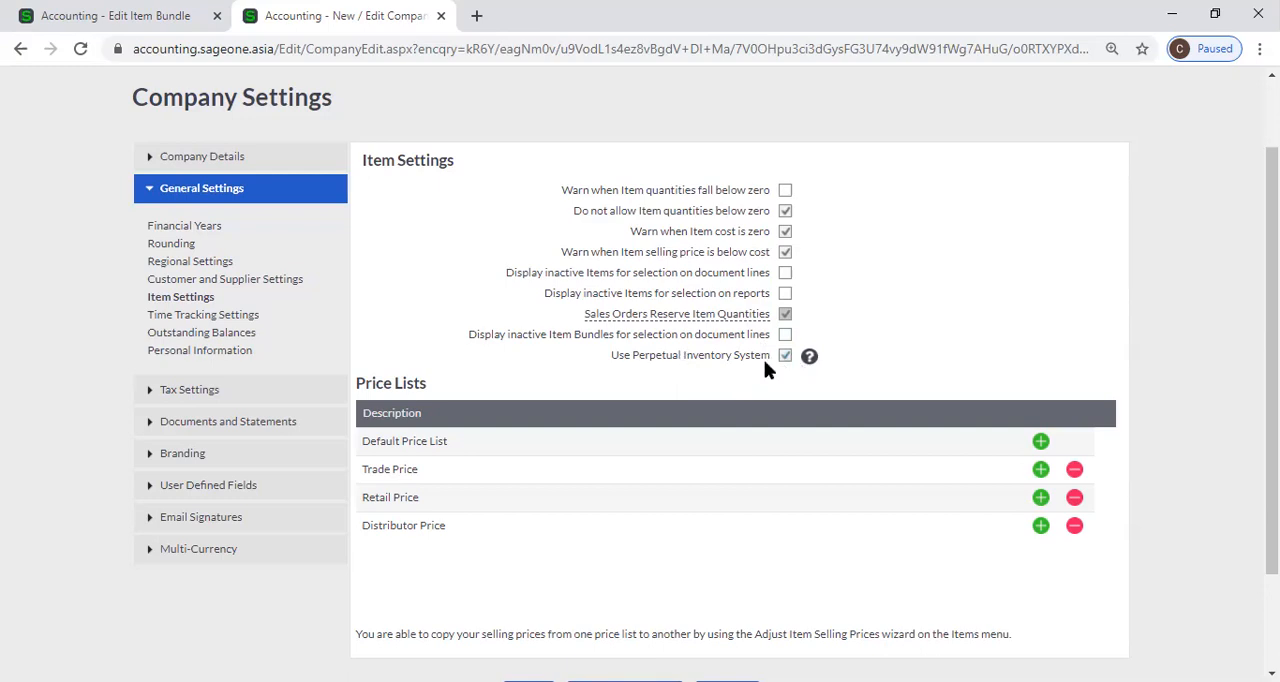
pyautogui.click(106, 14)
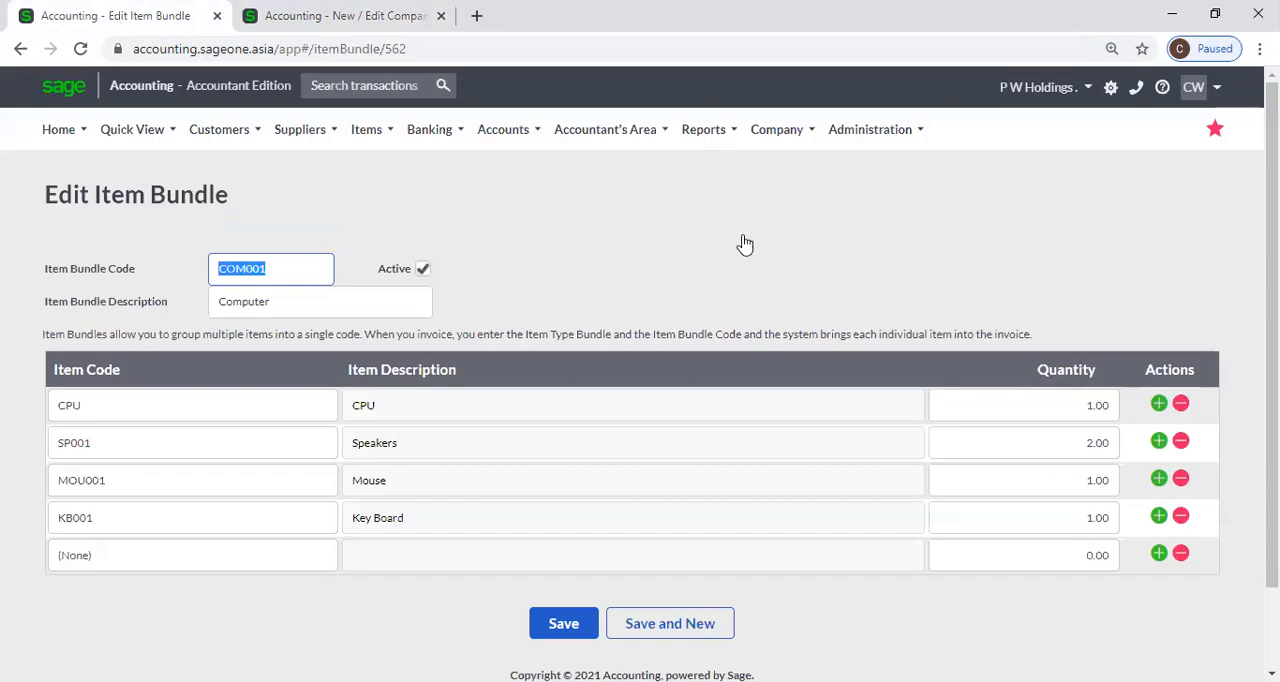
# Open My Profile and review the registration information, current package and available licences.
pyautogui.click(866, 143)
pyautogui.moveTo(872, 133)
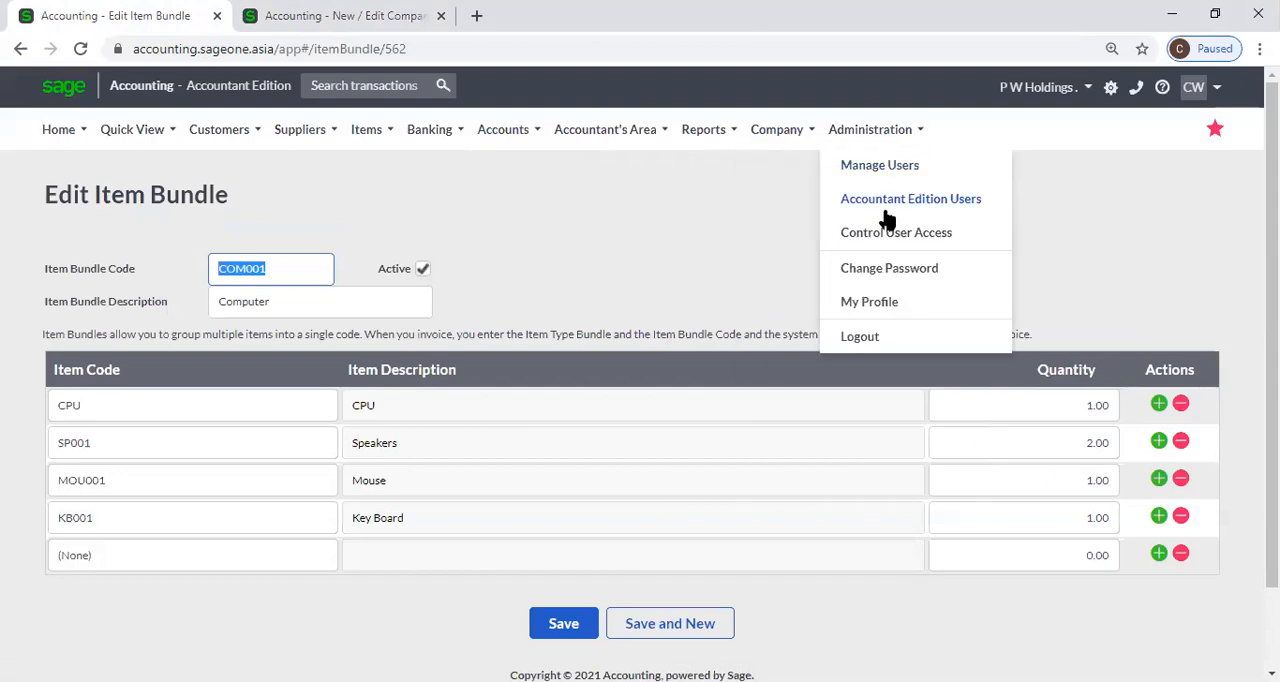
pyautogui.click(892, 300)
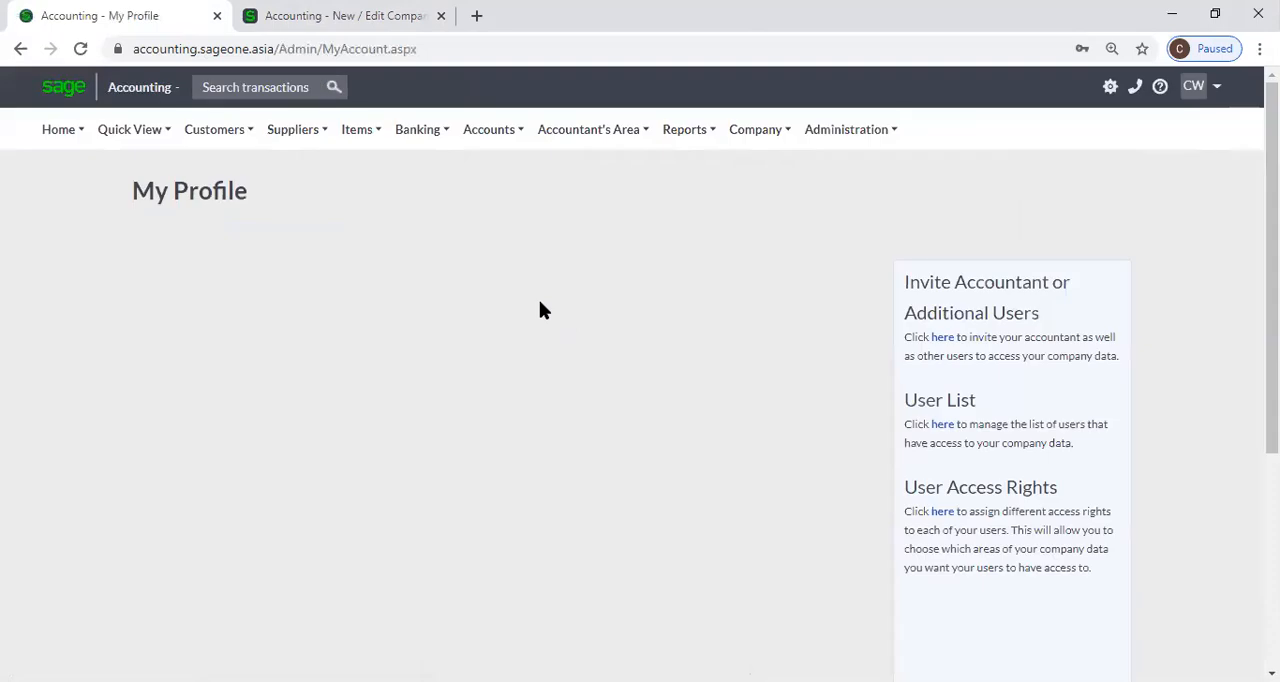
pyautogui.scroll(-1, 537, 325)
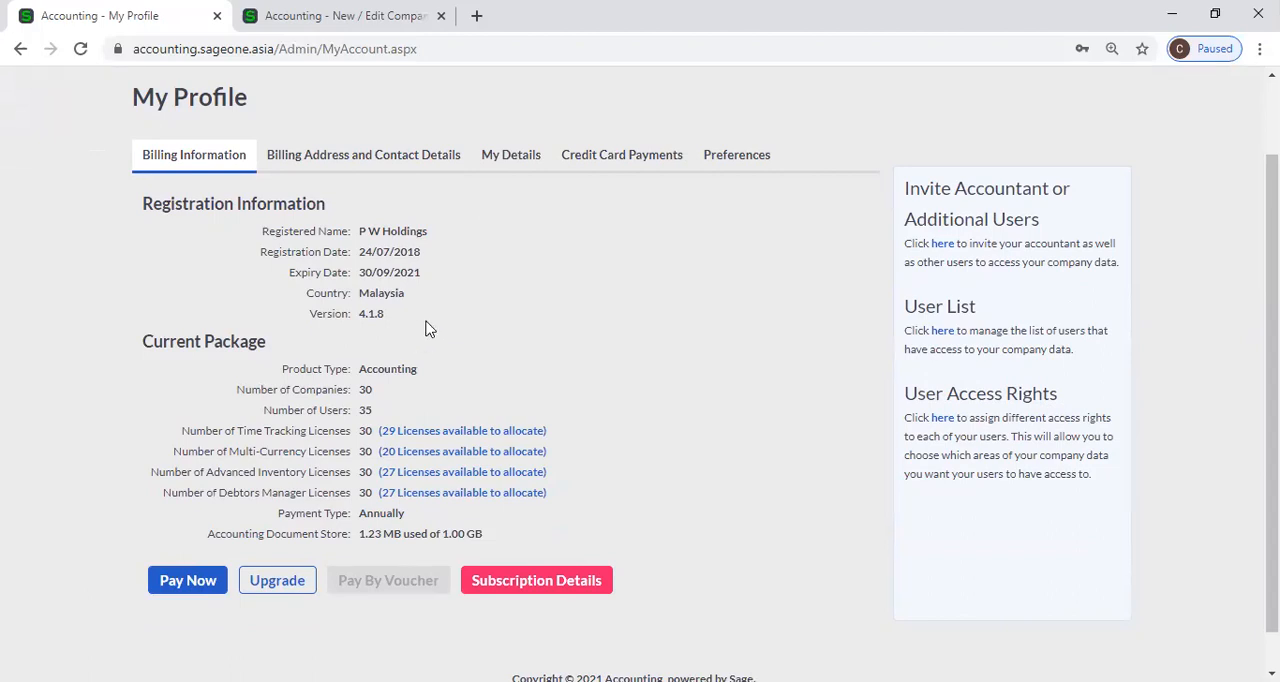
# Review the Time Tracking Settings in Company Settings and compare their timesheet lockdown date with the lockdown date under Financial Years.
pyautogui.click(341, 22)
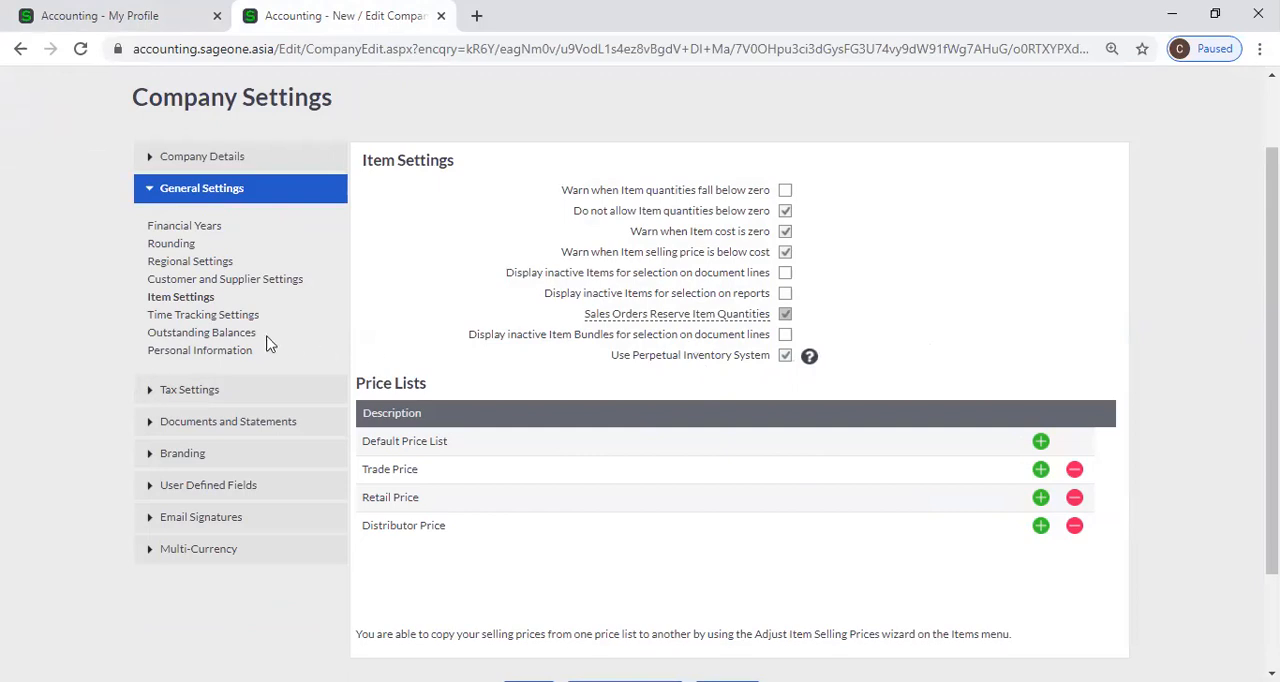
pyautogui.click(212, 319)
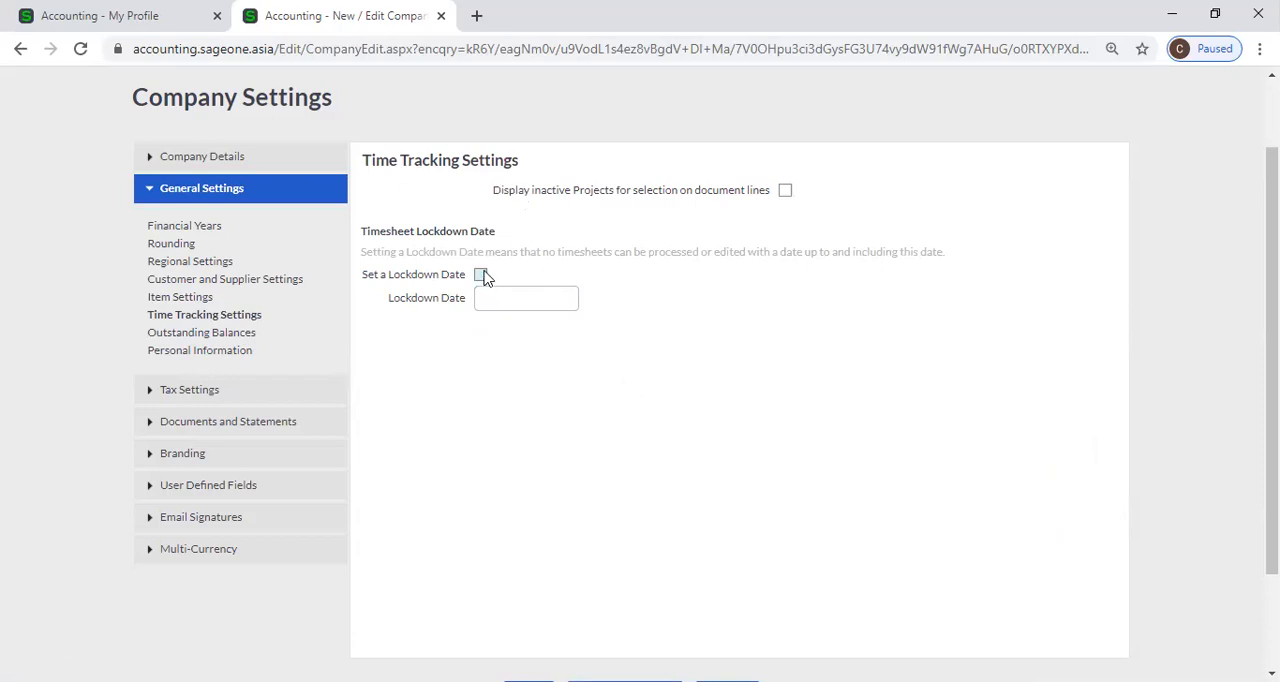
pyautogui.click(786, 194)
pyautogui.click(786, 198)
pyautogui.click(784, 194)
pyautogui.click(205, 229)
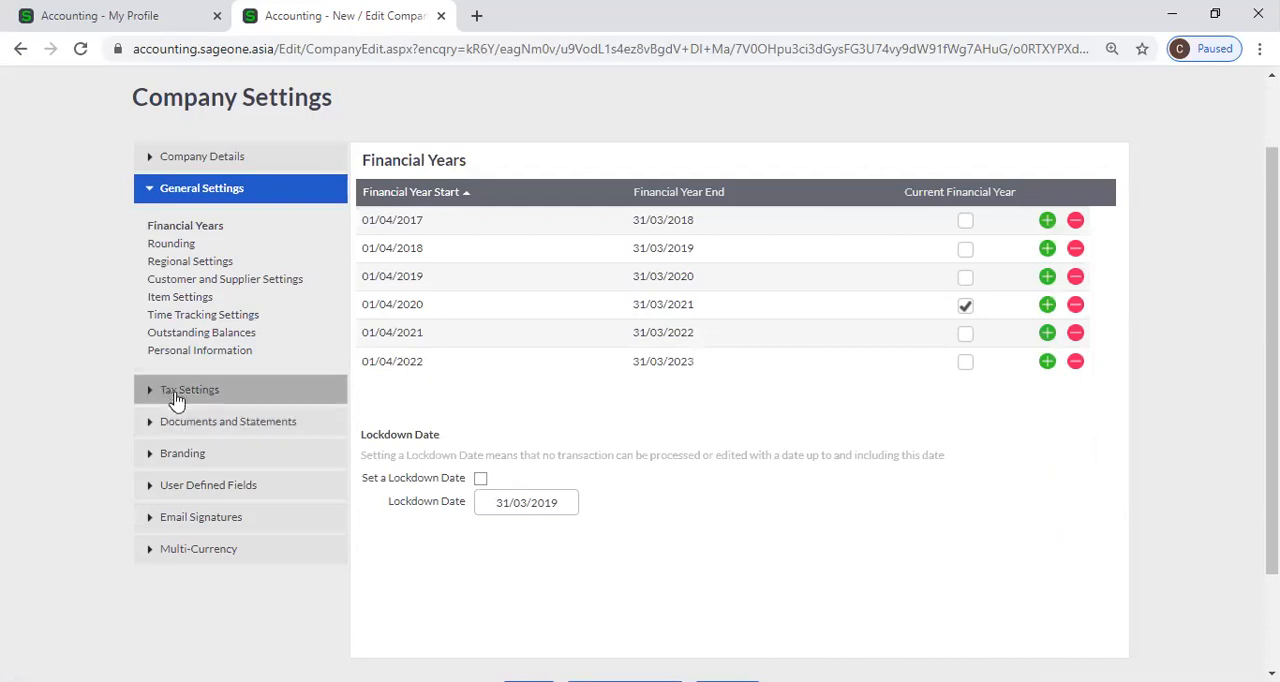
pyautogui.click(204, 317)
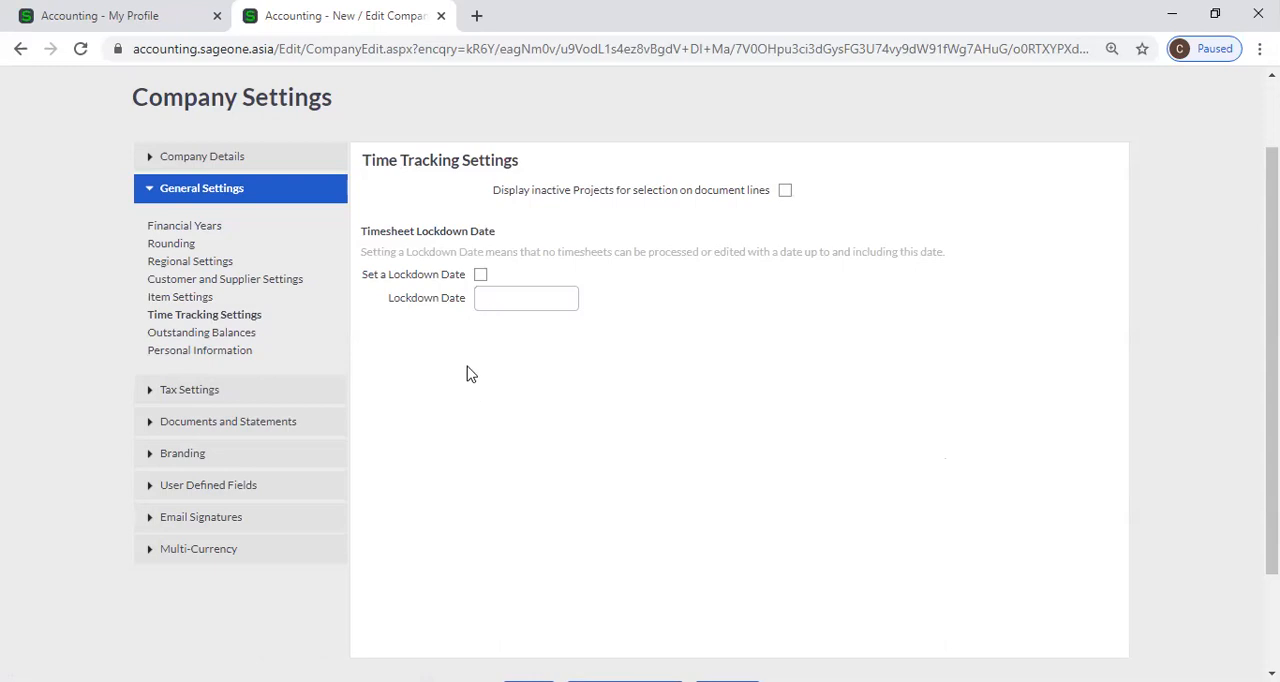
# Open the Outstanding Balances settings and turn on Monthly ageing.
pyautogui.click(251, 338)
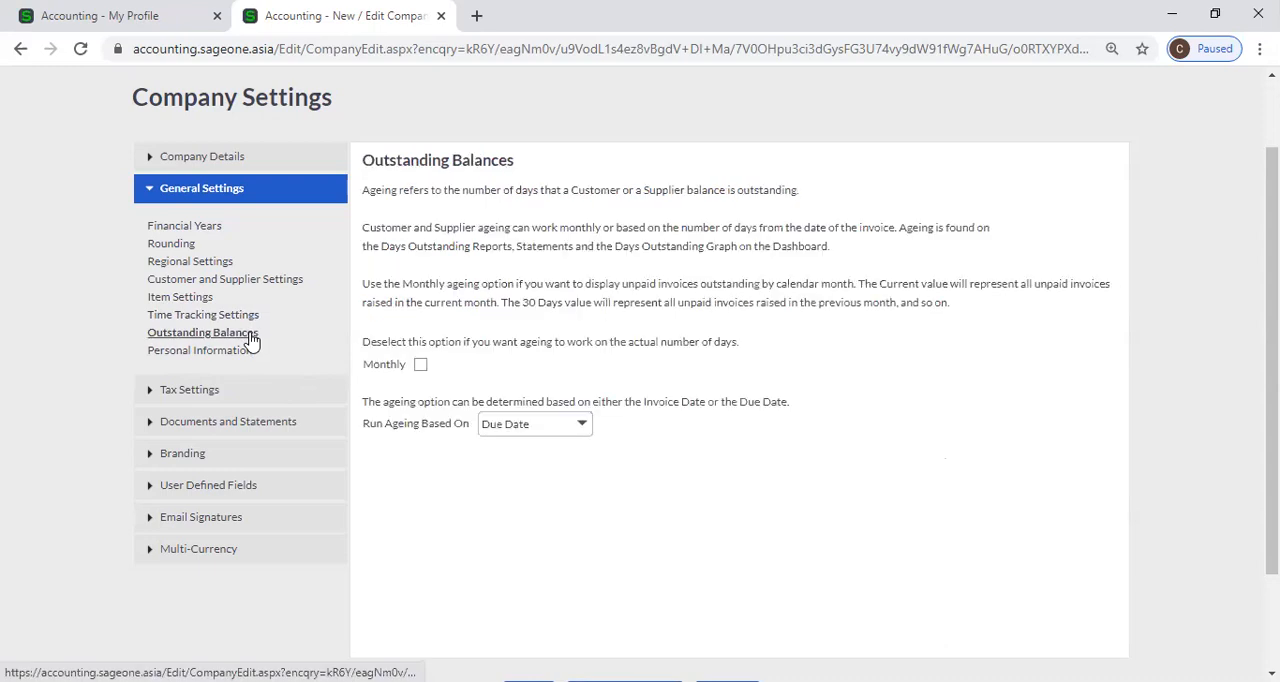
pyautogui.click(420, 364)
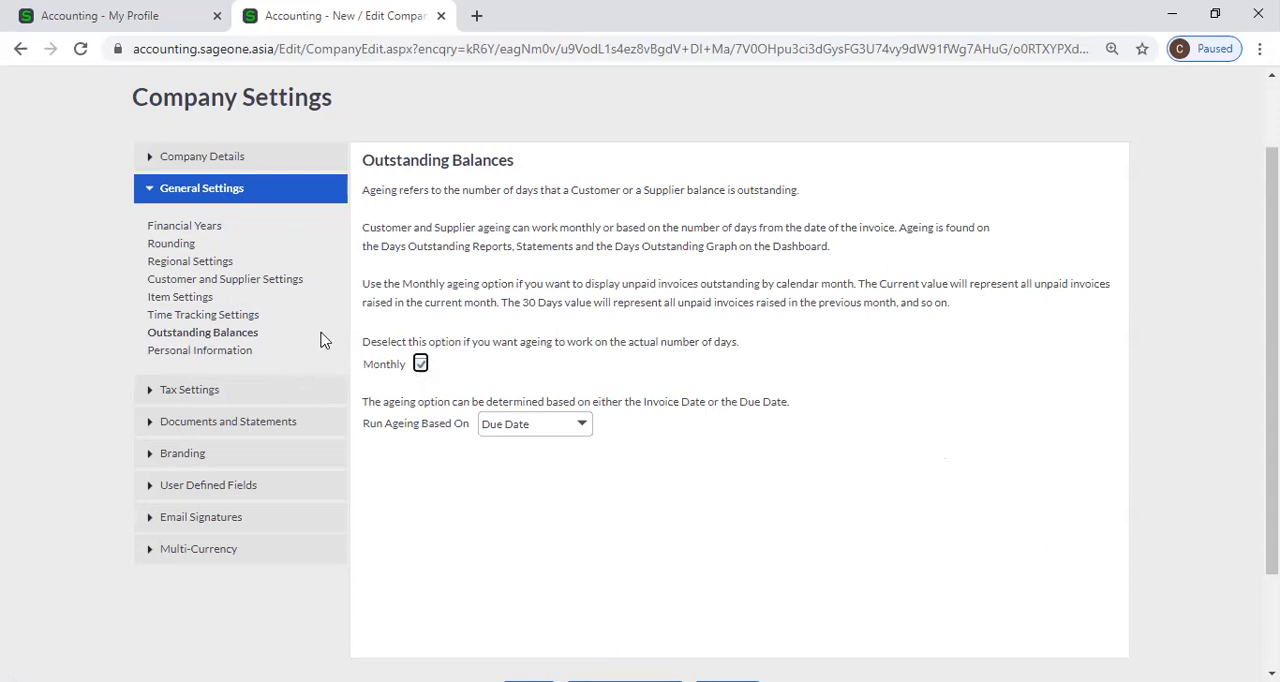
# Run the Customer Balances - Days Outstanding report for all customers in Summary style and examine its ageing columns.
pyautogui.click(112, 22)
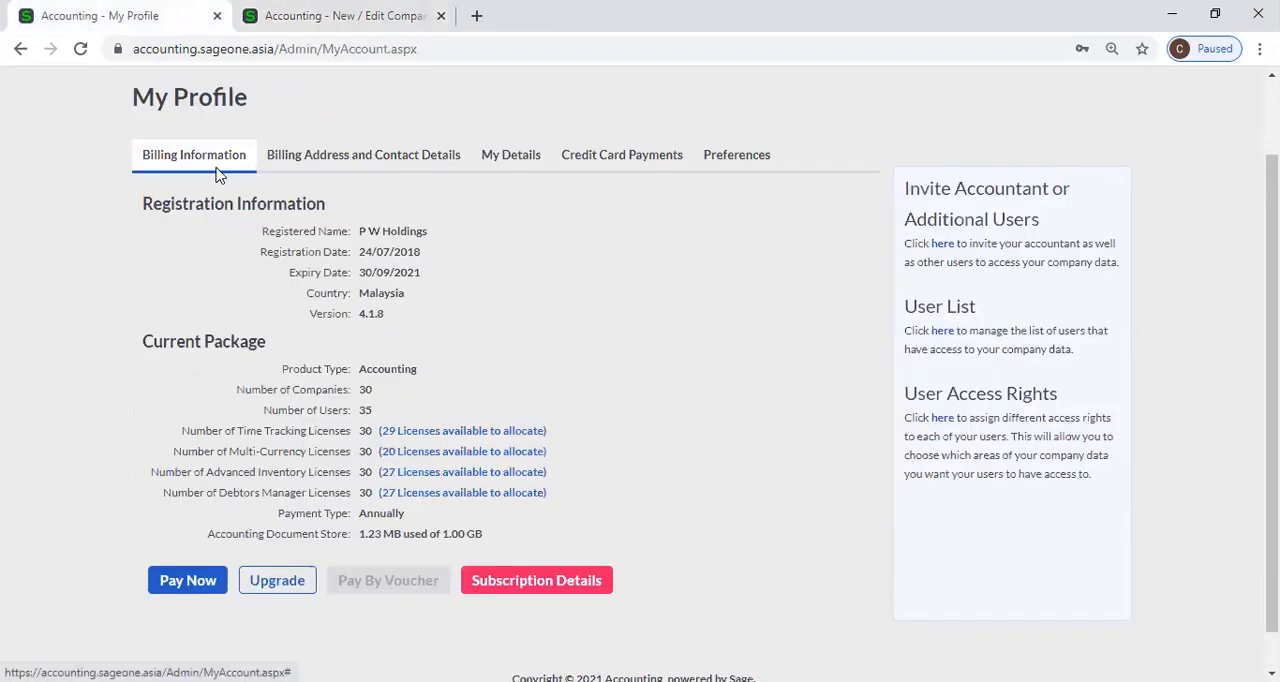
pyautogui.click(214, 129)
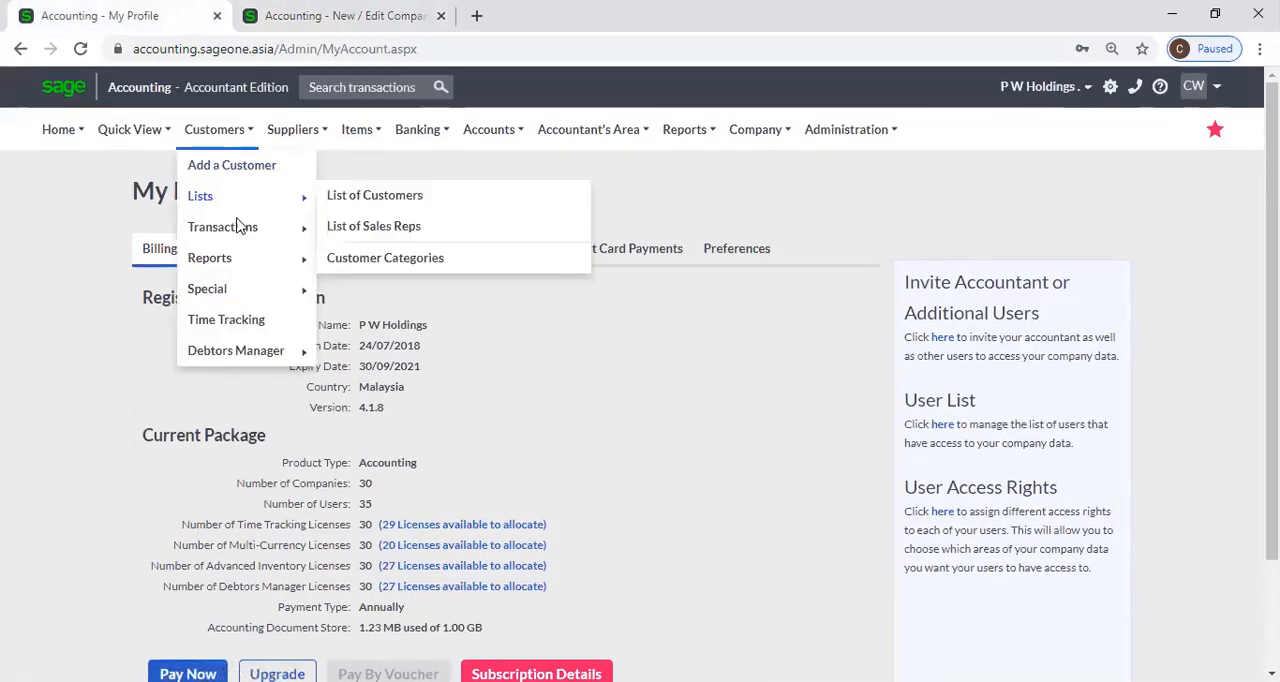
pyautogui.moveTo(239, 262)
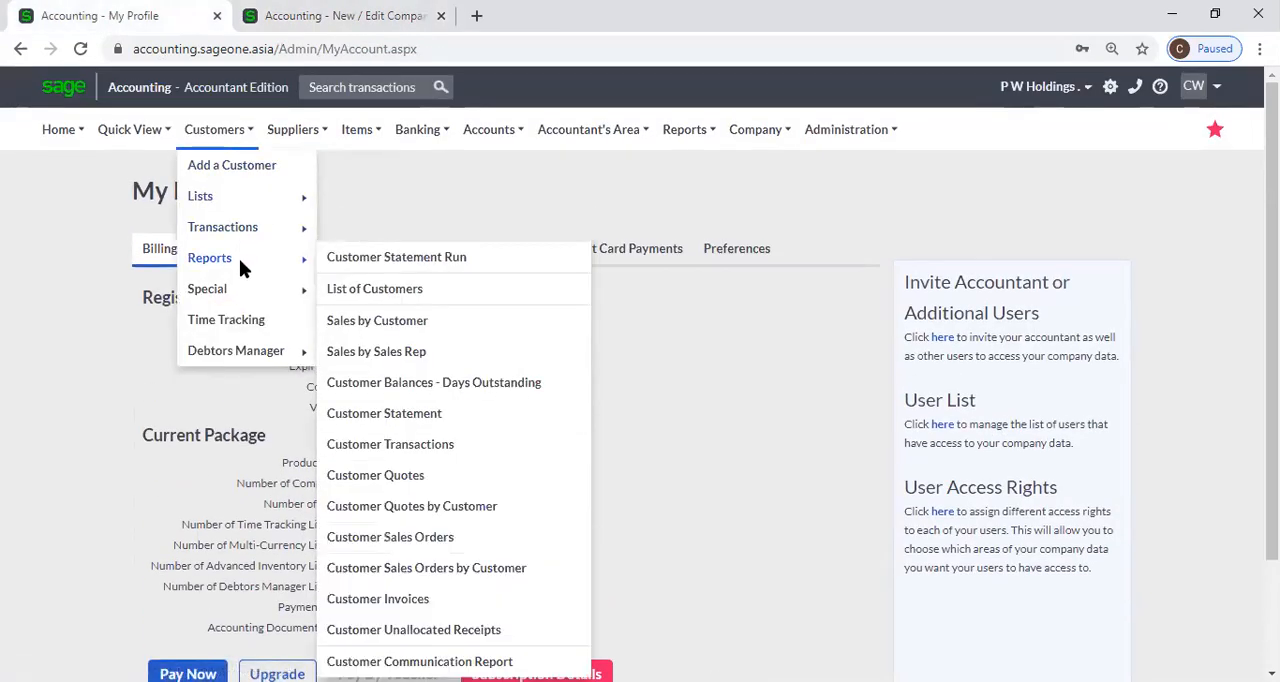
pyautogui.click(458, 387)
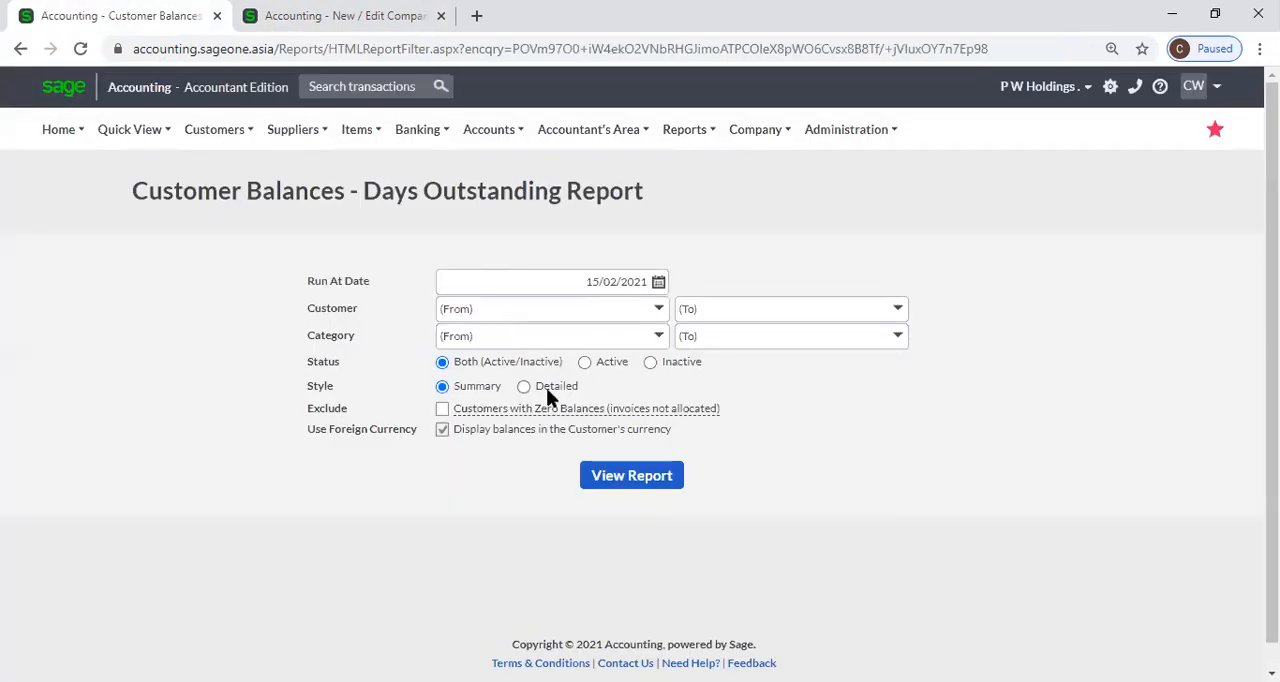
pyautogui.click(600, 476)
pyautogui.moveTo(598, 404)
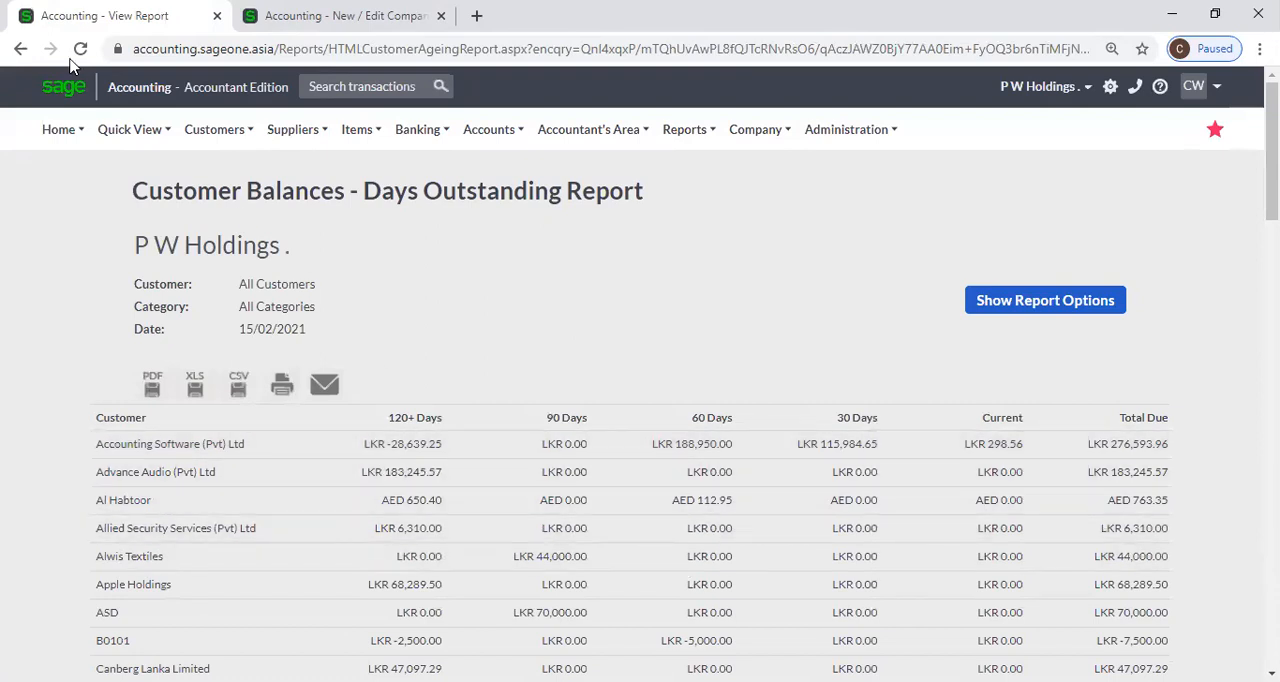
# Turn off Monthly ageing in the Outstanding Balances settings and look at the Run Ageing Based On choices.
pyautogui.hotkey('ctrl', 'Tab')
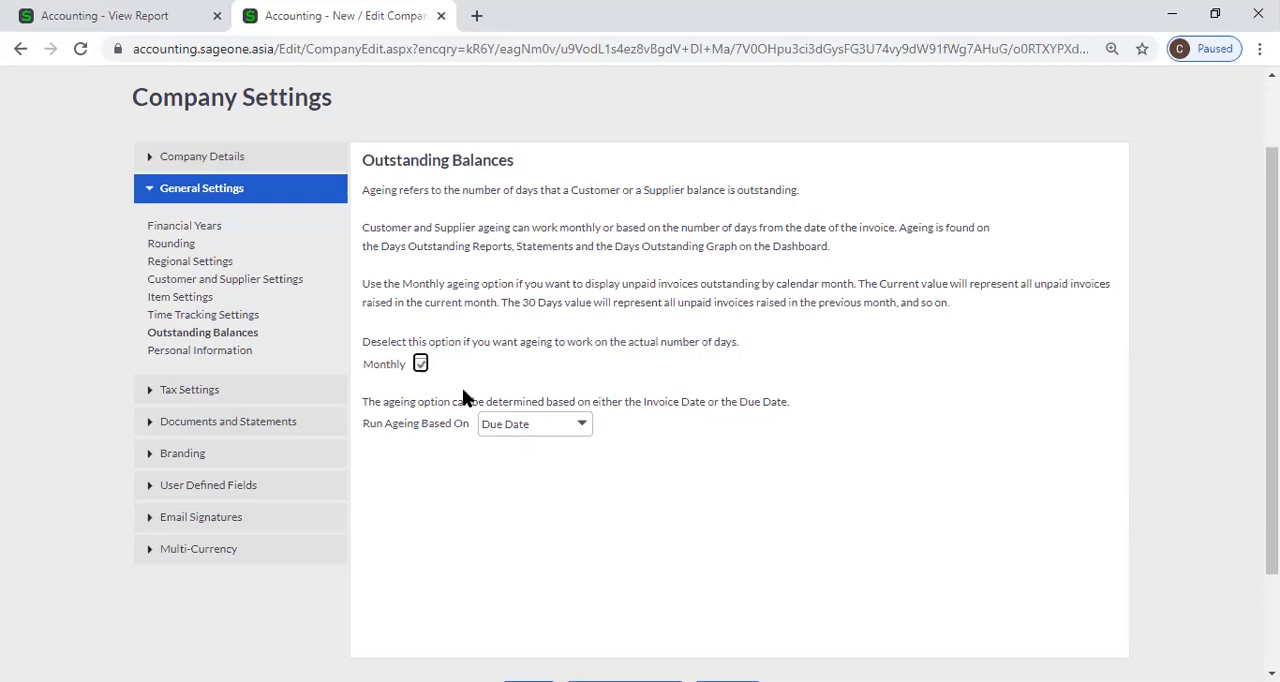
pyautogui.click(421, 365)
pyautogui.click(421, 366)
pyautogui.click(430, 370)
pyautogui.click(420, 366)
pyautogui.click(420, 365)
pyautogui.click(582, 426)
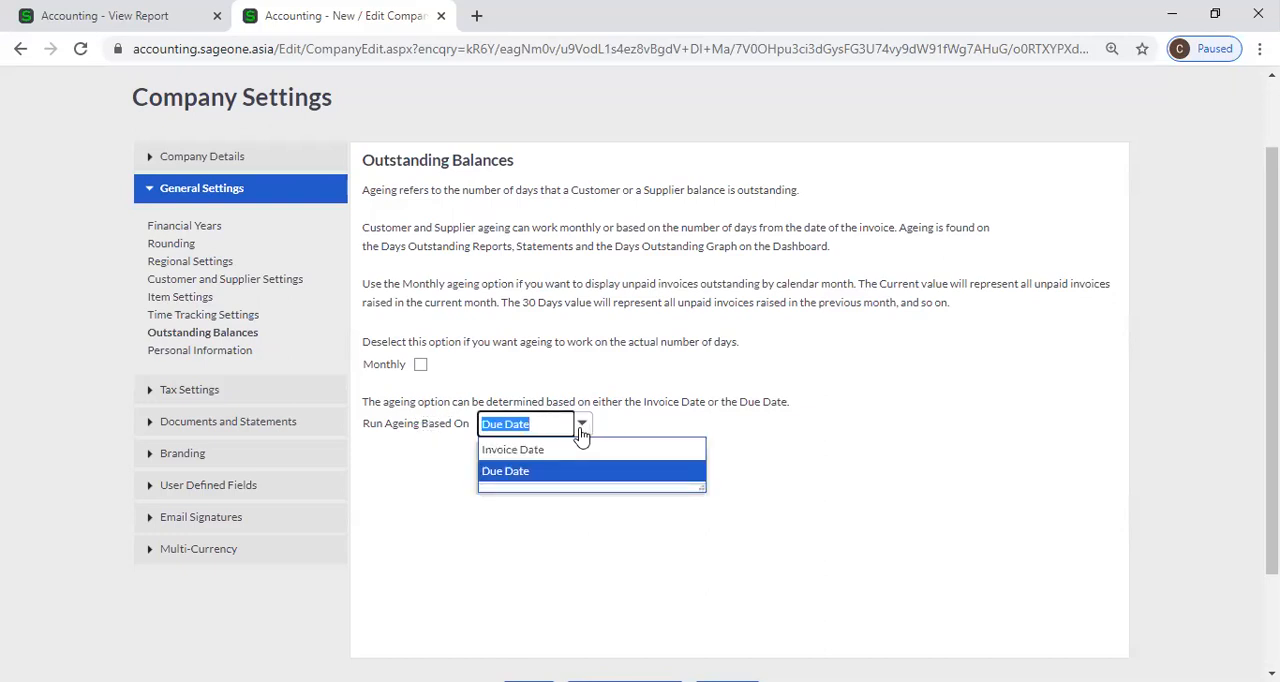
pyautogui.click(608, 419)
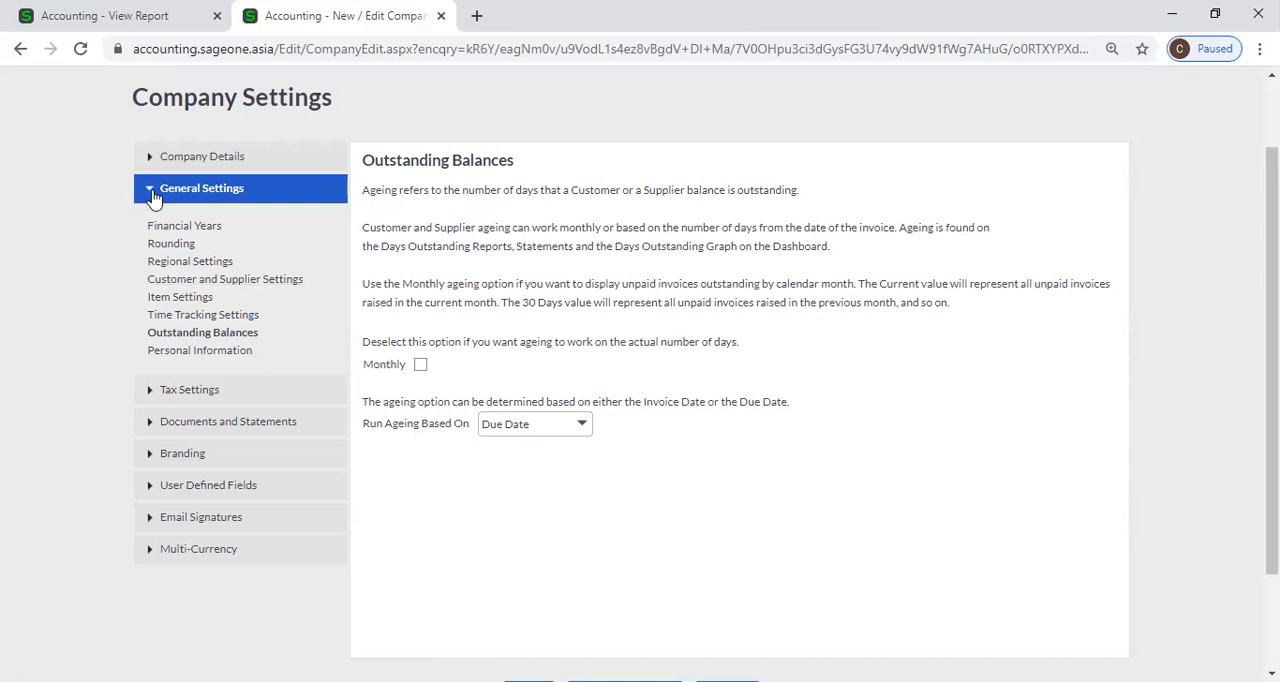
# Start a new customer record and set its Due Date for Payment to 30 days from date of invoice.
pyautogui.click(90, 16)
pyautogui.click(234, 129)
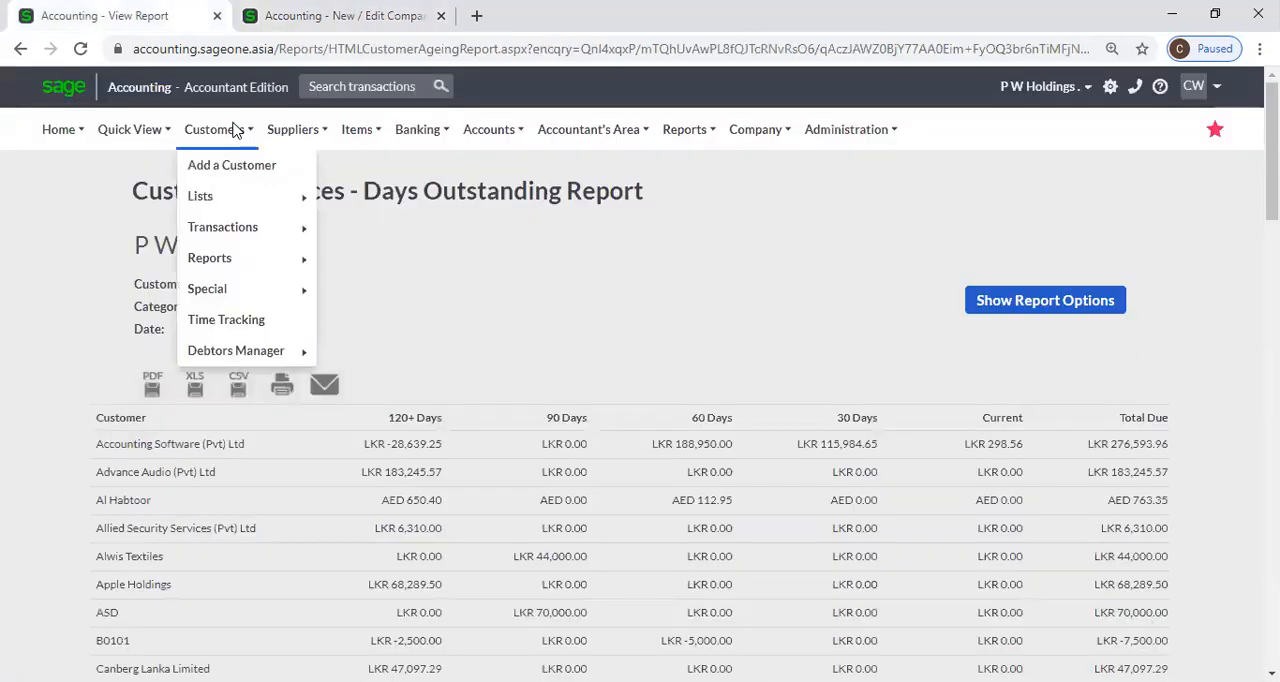
pyautogui.moveTo(222, 234)
pyautogui.moveTo(222, 206)
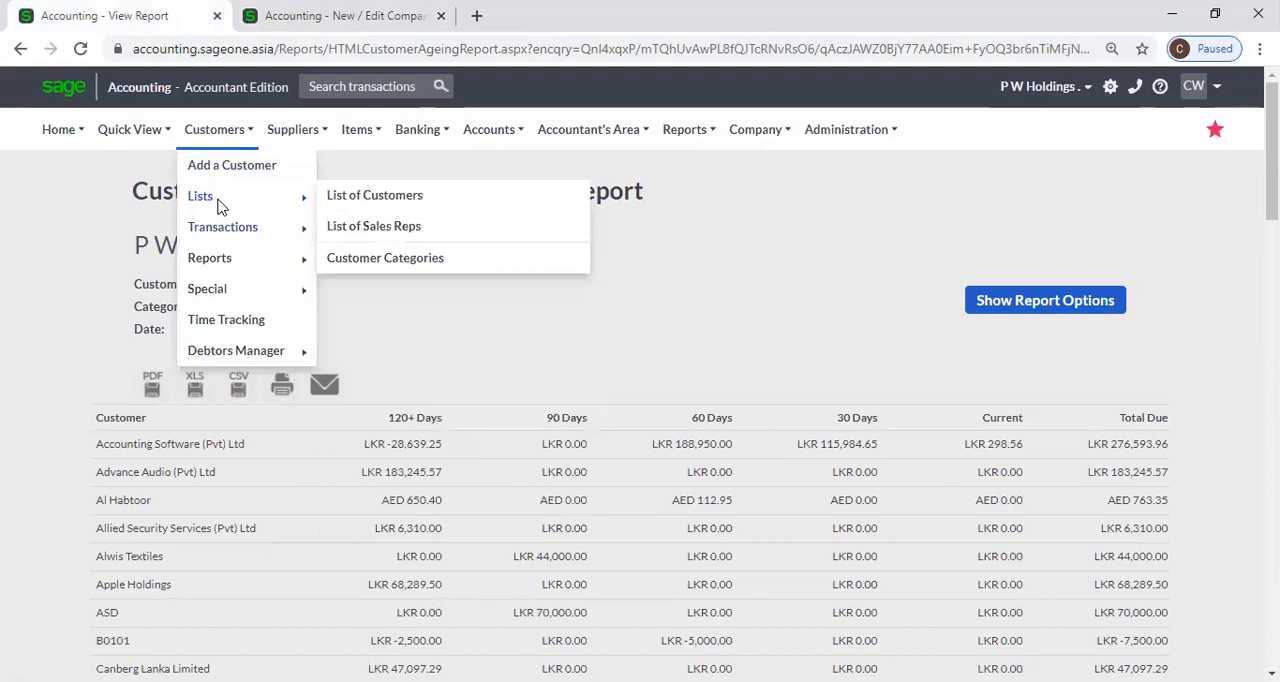
pyautogui.click(236, 167)
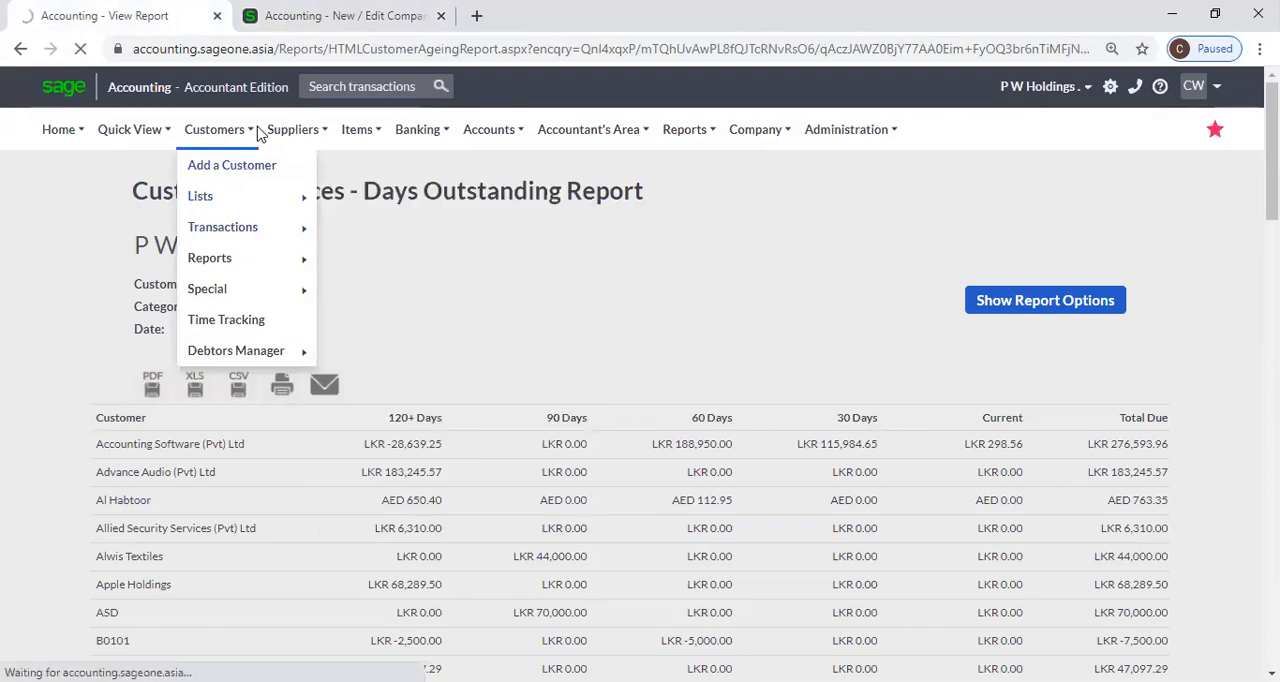
pyautogui.scroll(-1, 574, 322)
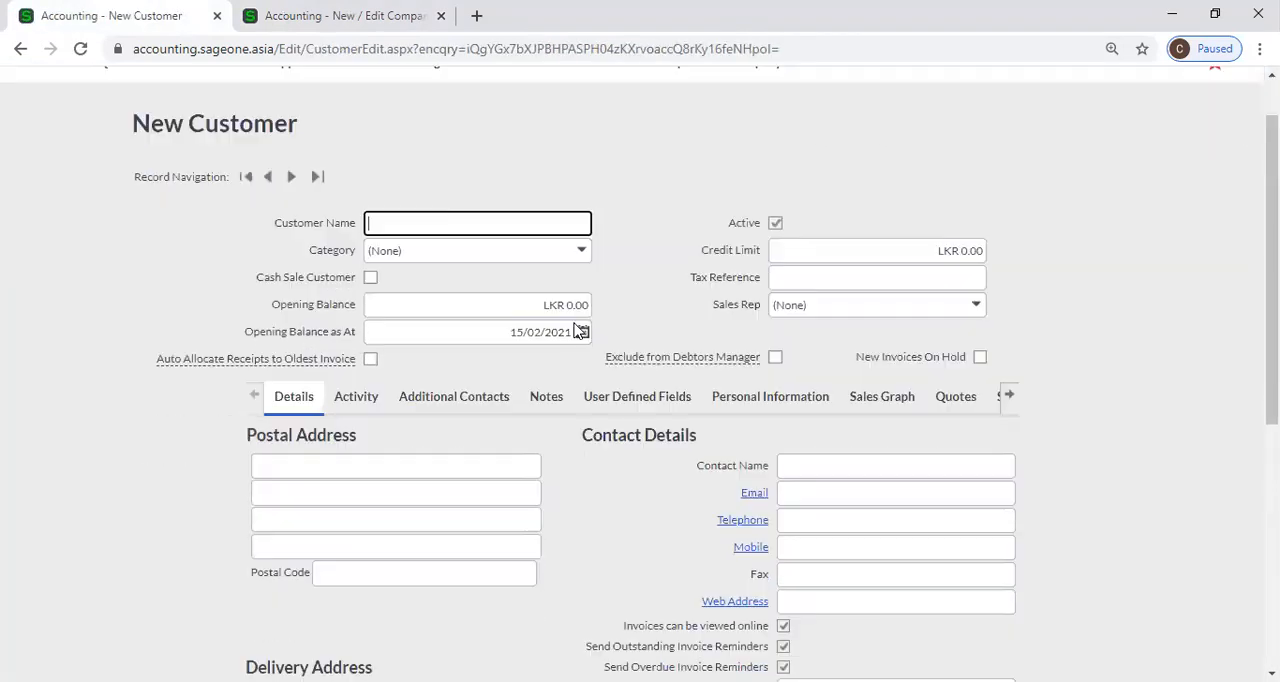
pyautogui.scroll(-5, 577, 332)
pyautogui.click(787, 407)
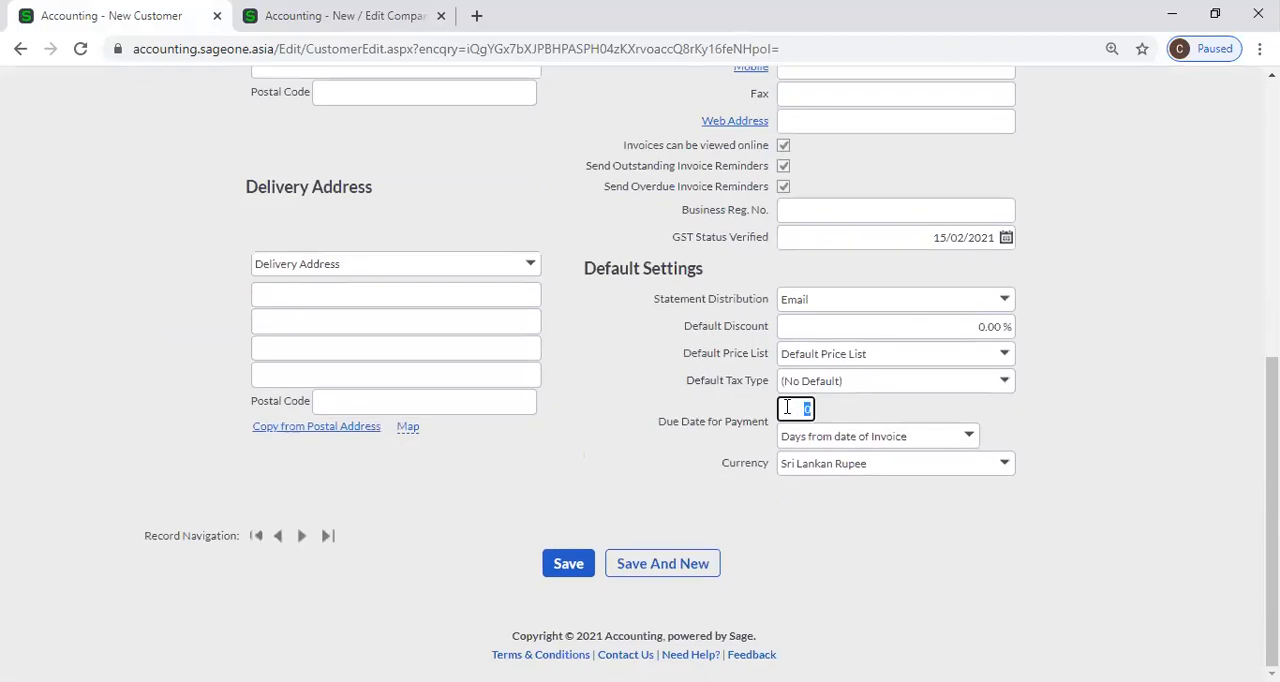
# Inspect the Run Ageing Based On choices in Outstanding Balances and compare them with the new customer's payment terms.
pyautogui.click(335, 16)
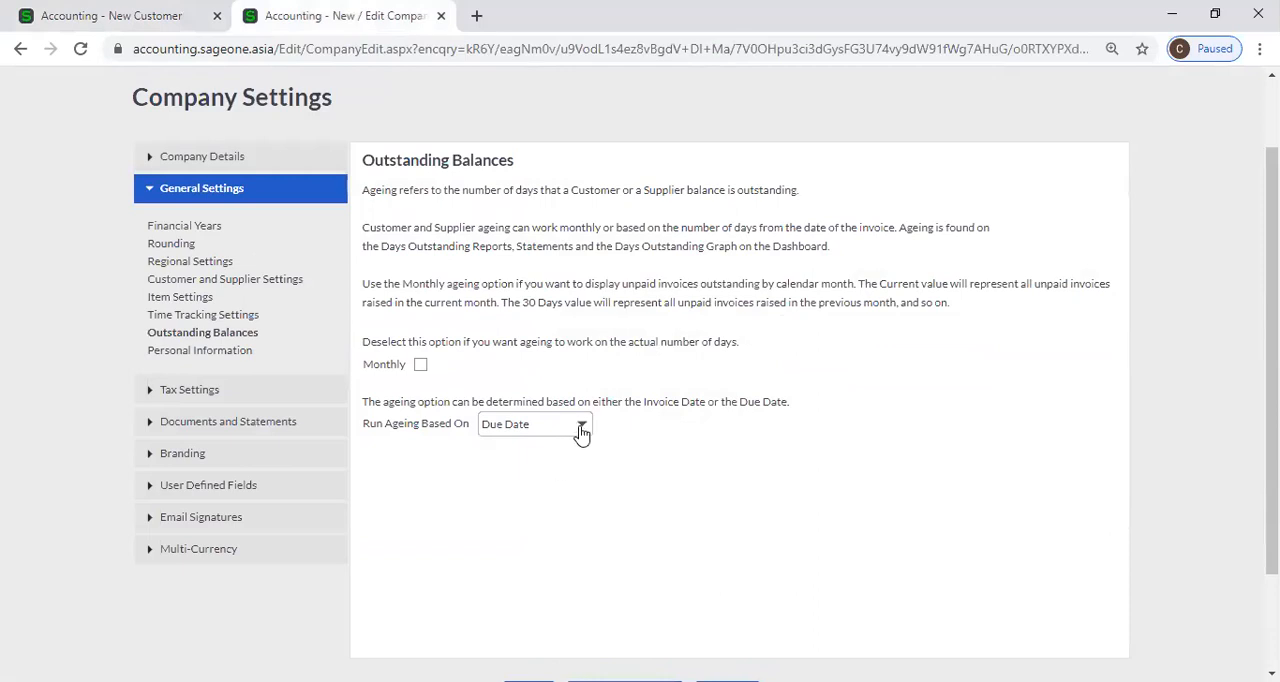
pyautogui.click(581, 428)
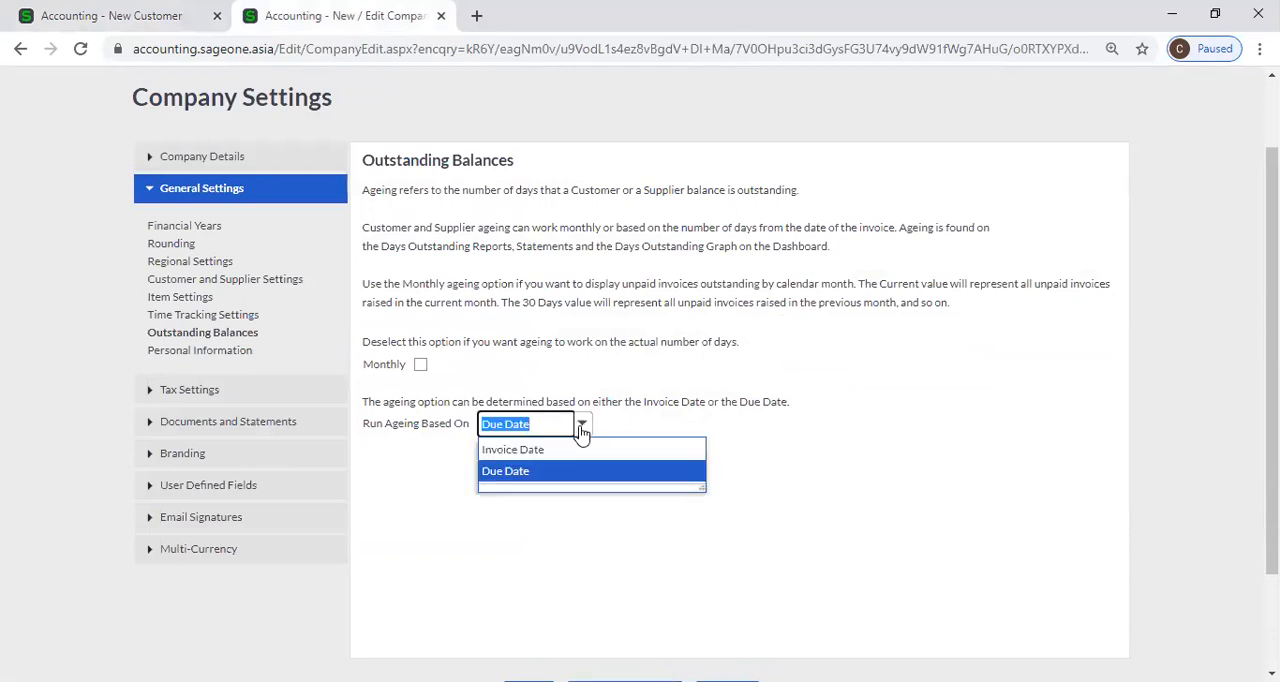
pyautogui.tripleClick(440, 442)
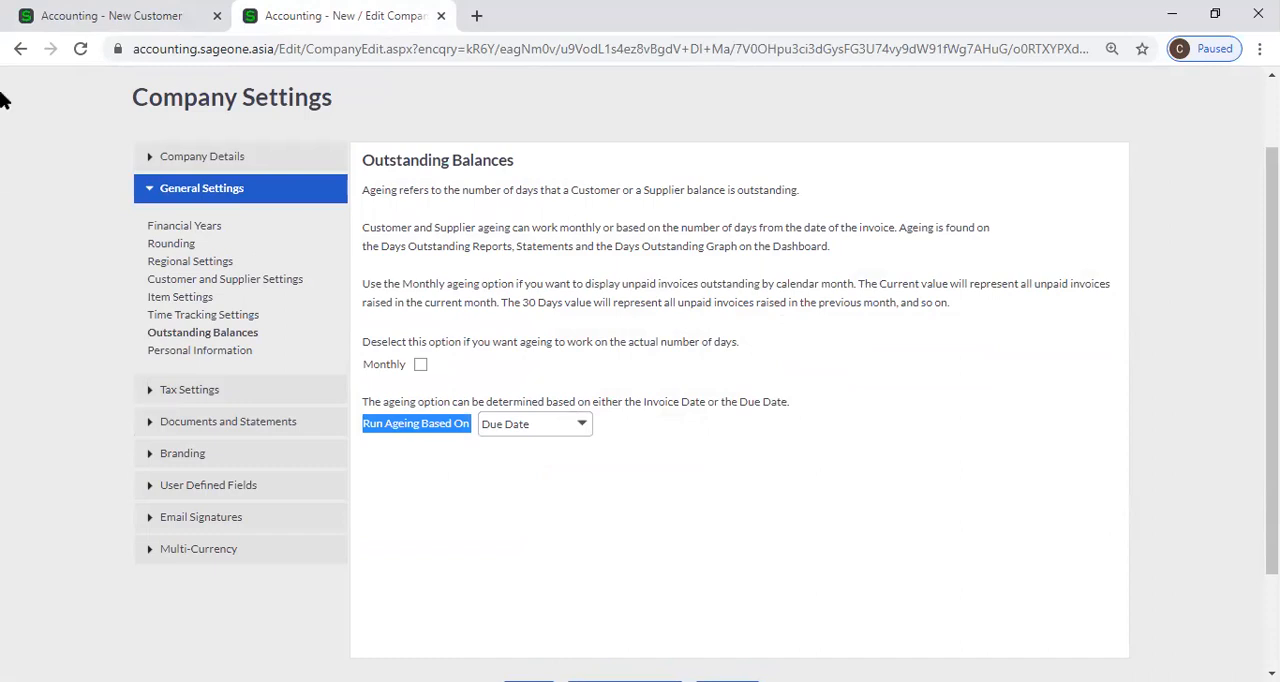
pyautogui.click(118, 14)
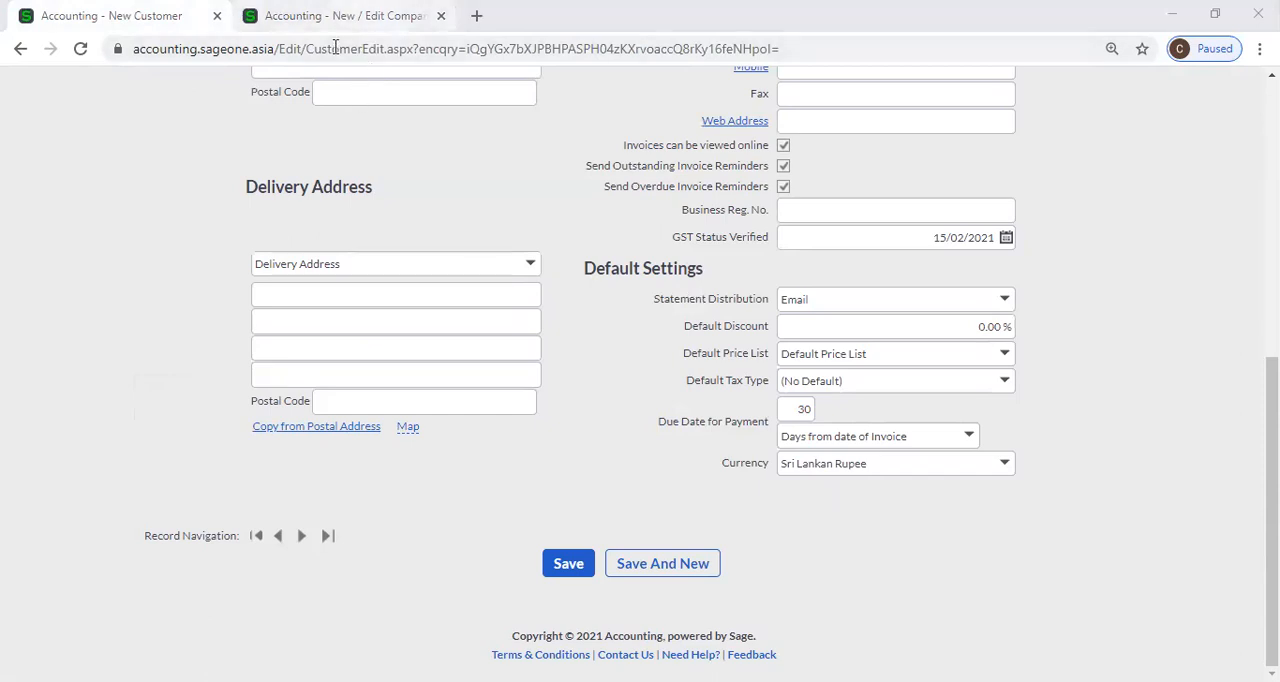
pyautogui.click(364, 18)
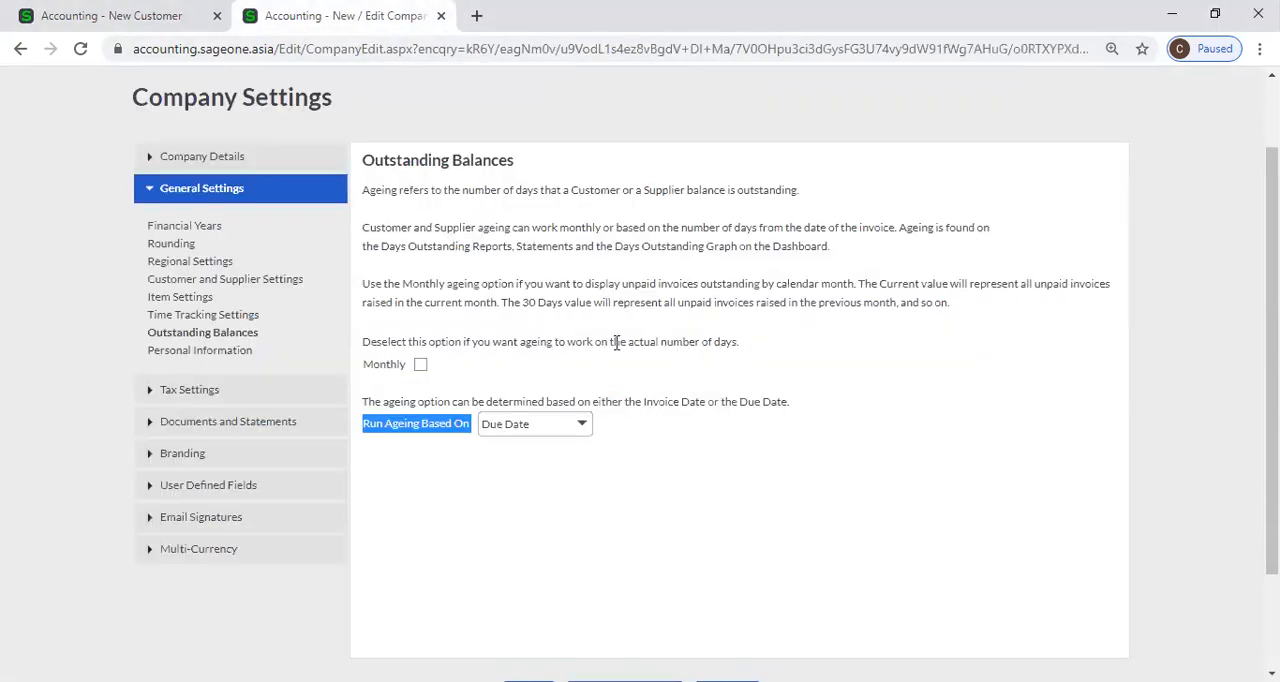
# Set Run Ageing Based On to Invoice Date in the Outstanding Balances settings.
pyautogui.click(583, 426)
pyautogui.click(532, 451)
pyautogui.click(652, 450)
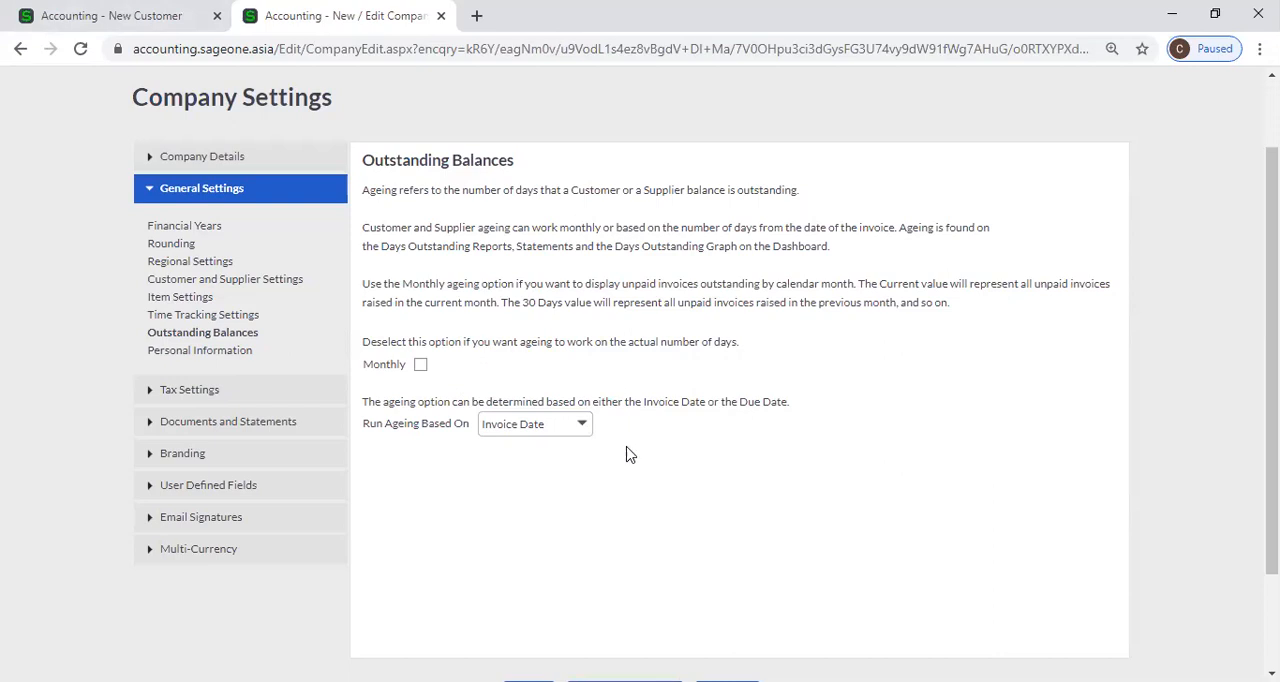
# Set Run Ageing Based On to Due Date and check the new customer's Due Date for Payment terms against it.
pyautogui.click(580, 428)
pyautogui.click(573, 474)
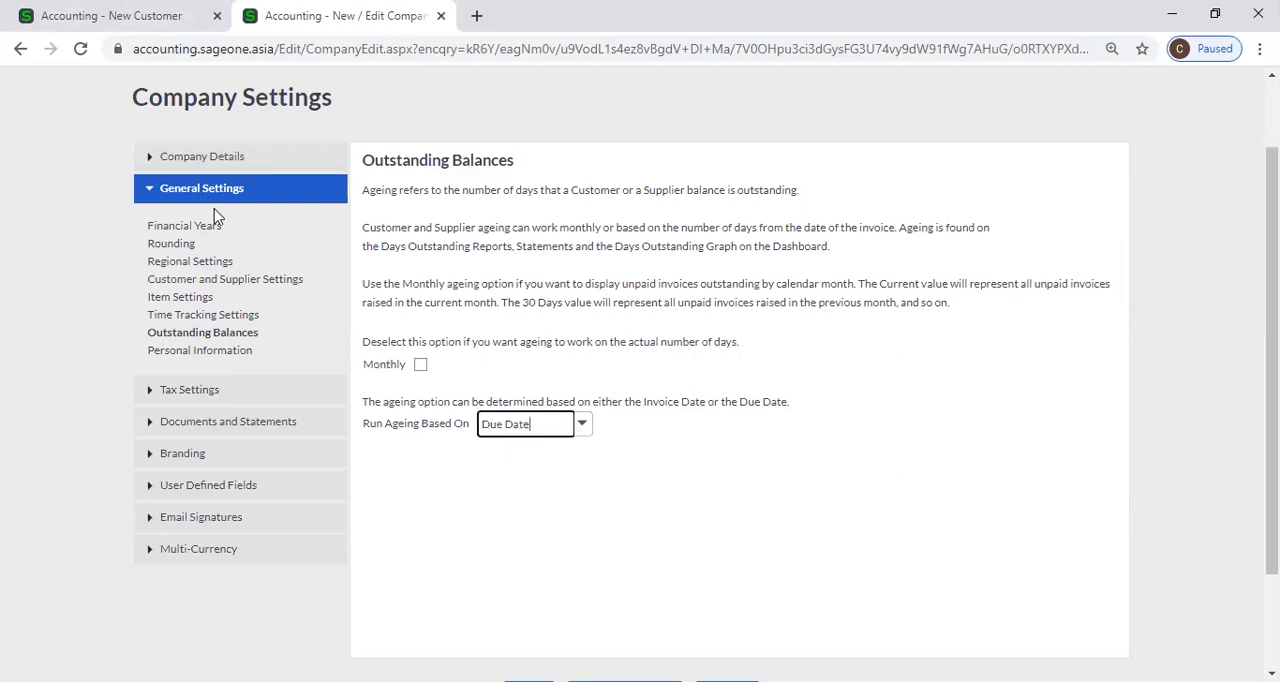
pyautogui.click(110, 24)
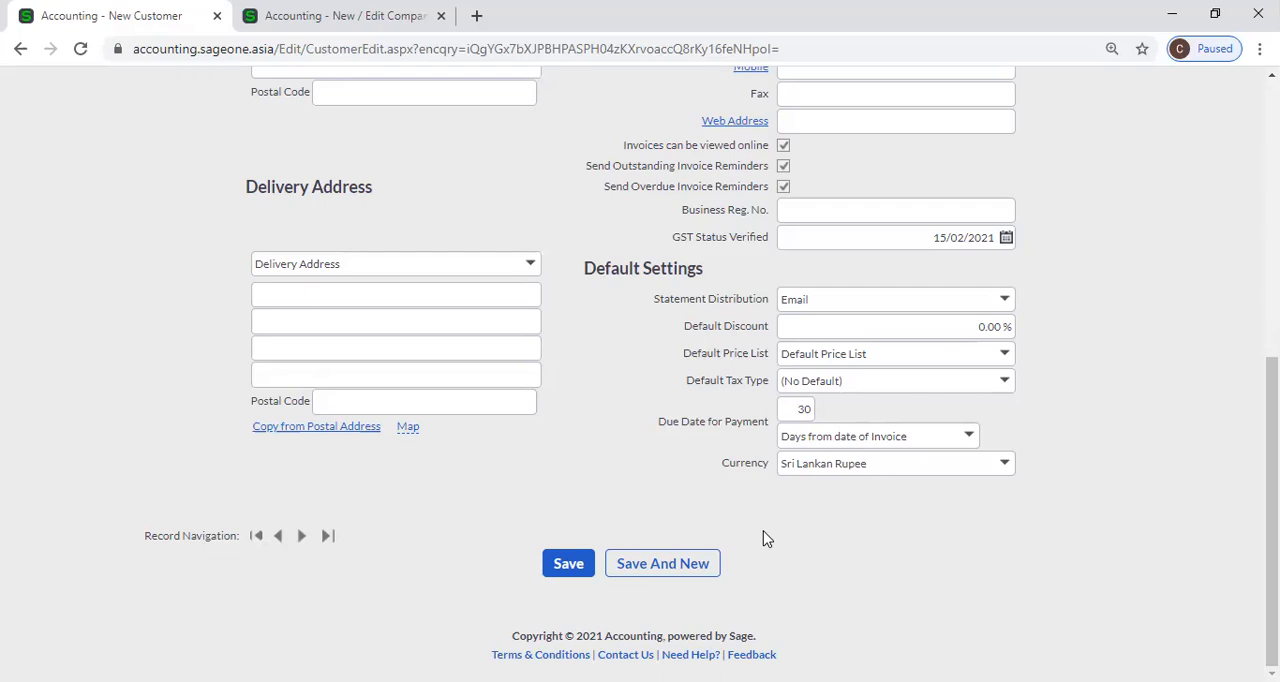
pyautogui.click(332, 22)
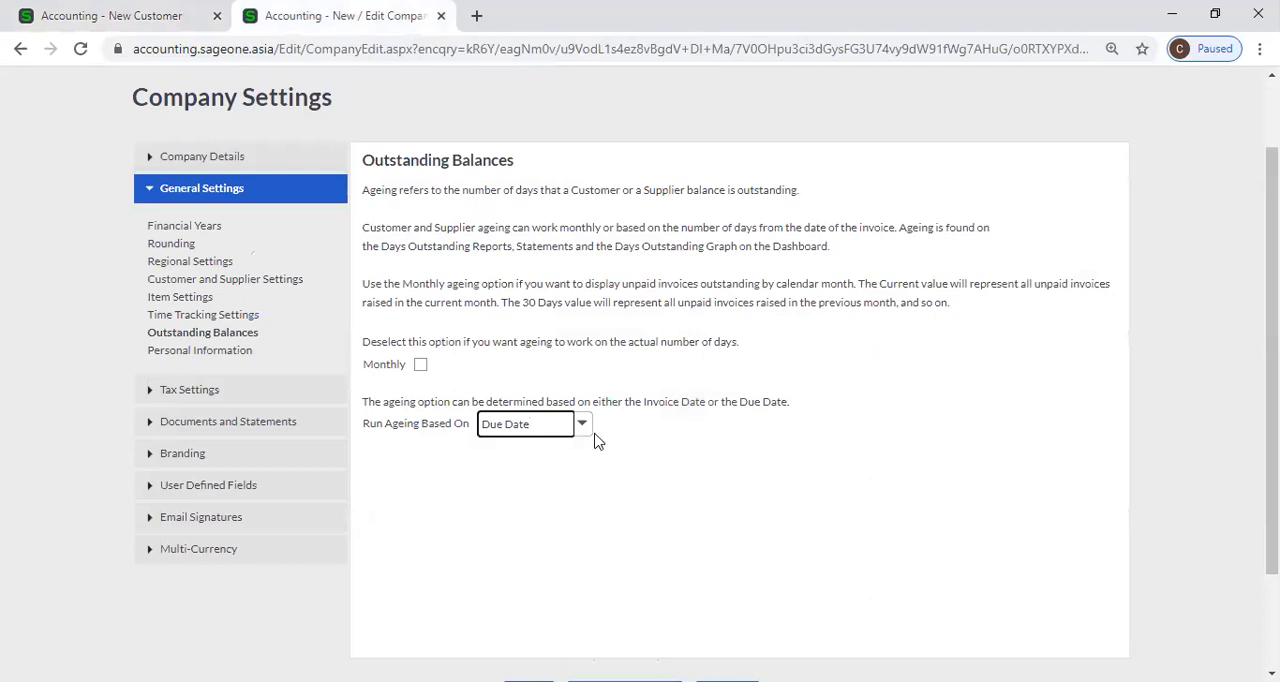
# Switch the ageing basis back to Invoice Date and look over both date choices.
pyautogui.click(587, 432)
pyautogui.click(556, 447)
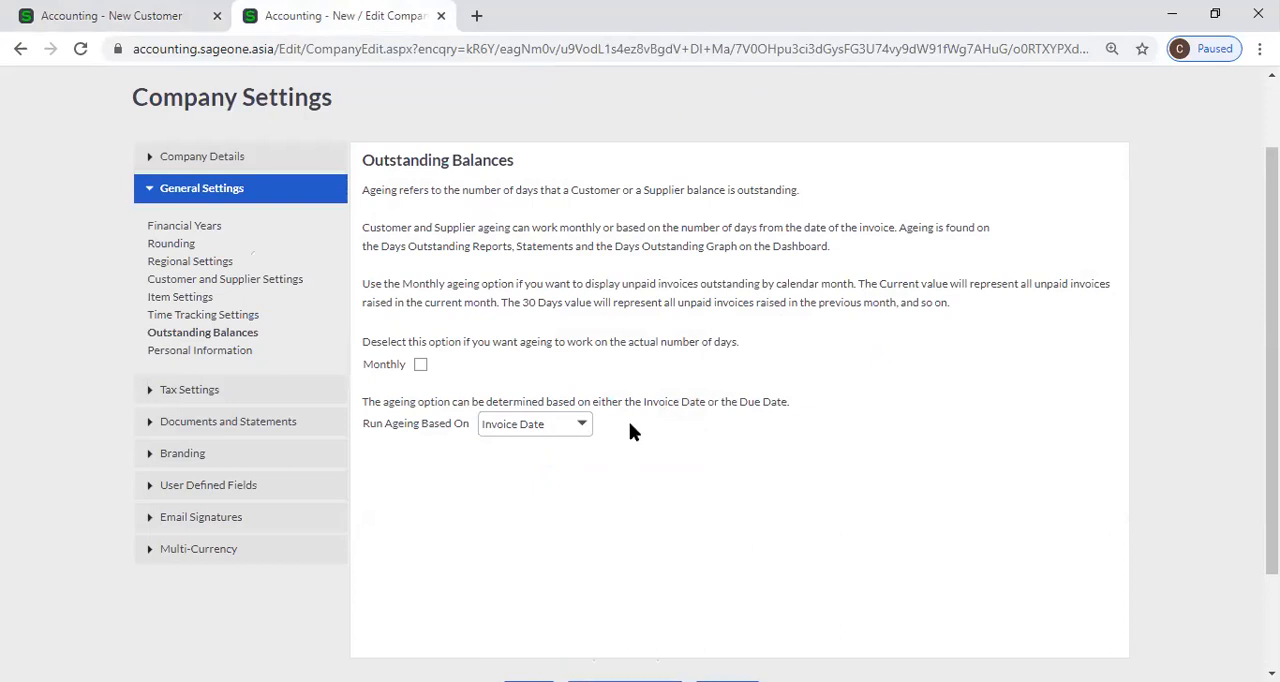
pyautogui.click(590, 430)
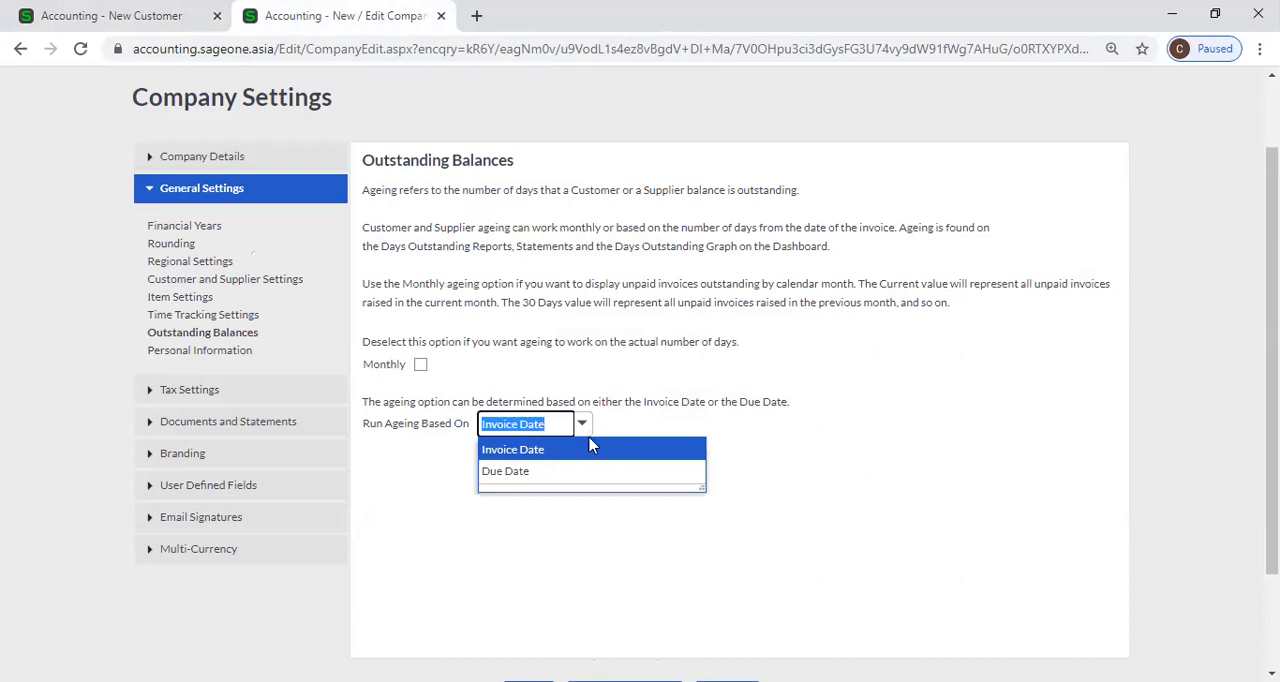
pyautogui.click(591, 449)
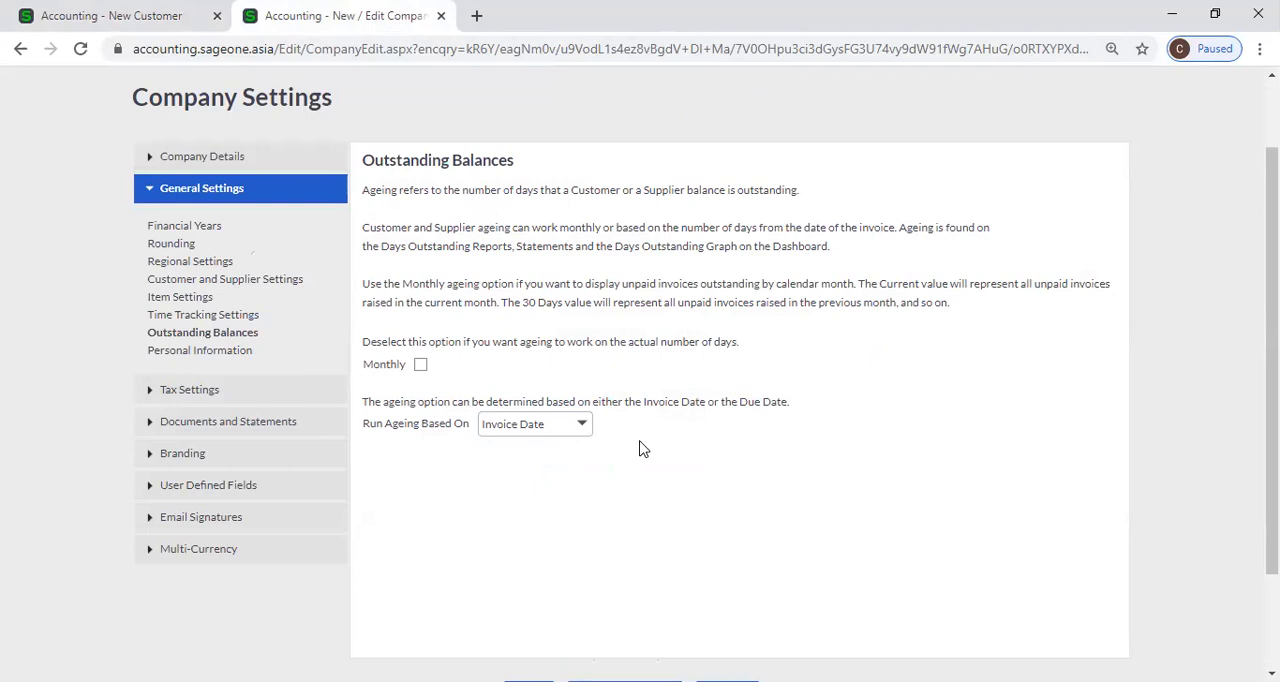
# Set Run Ageing Based On to Due Date for the company's outstanding balances.
pyautogui.click(584, 424)
pyautogui.click(590, 471)
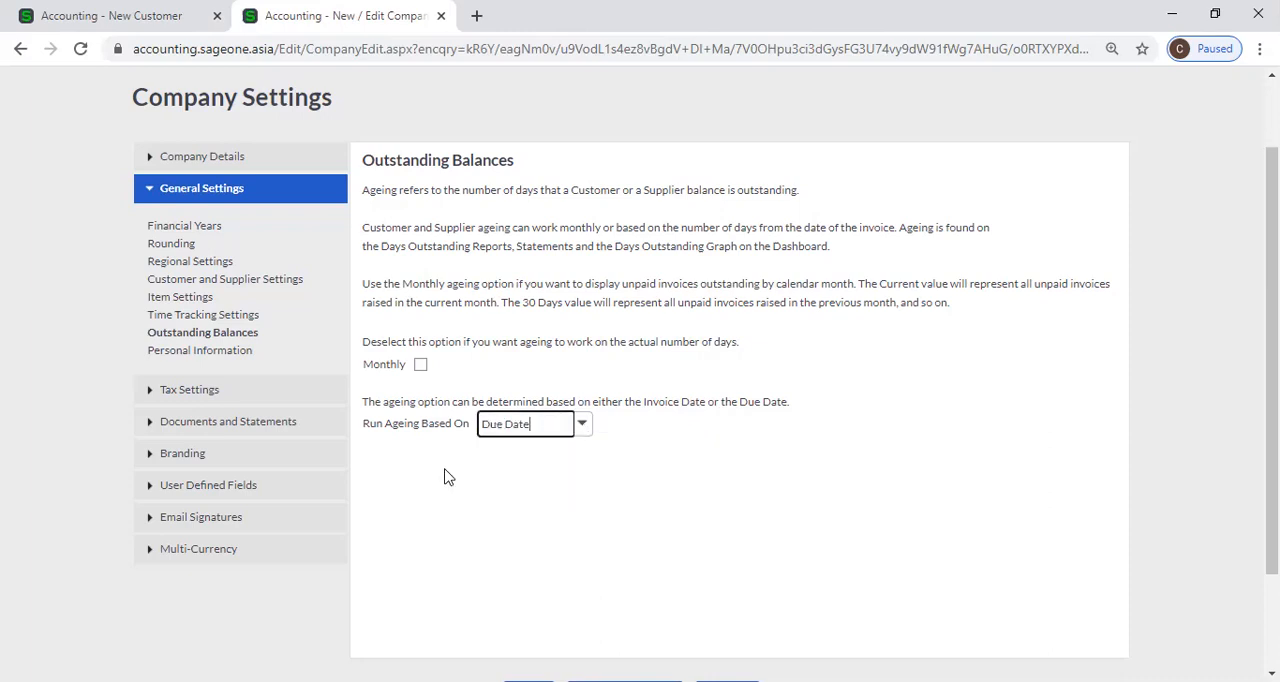
pyautogui.click(545, 485)
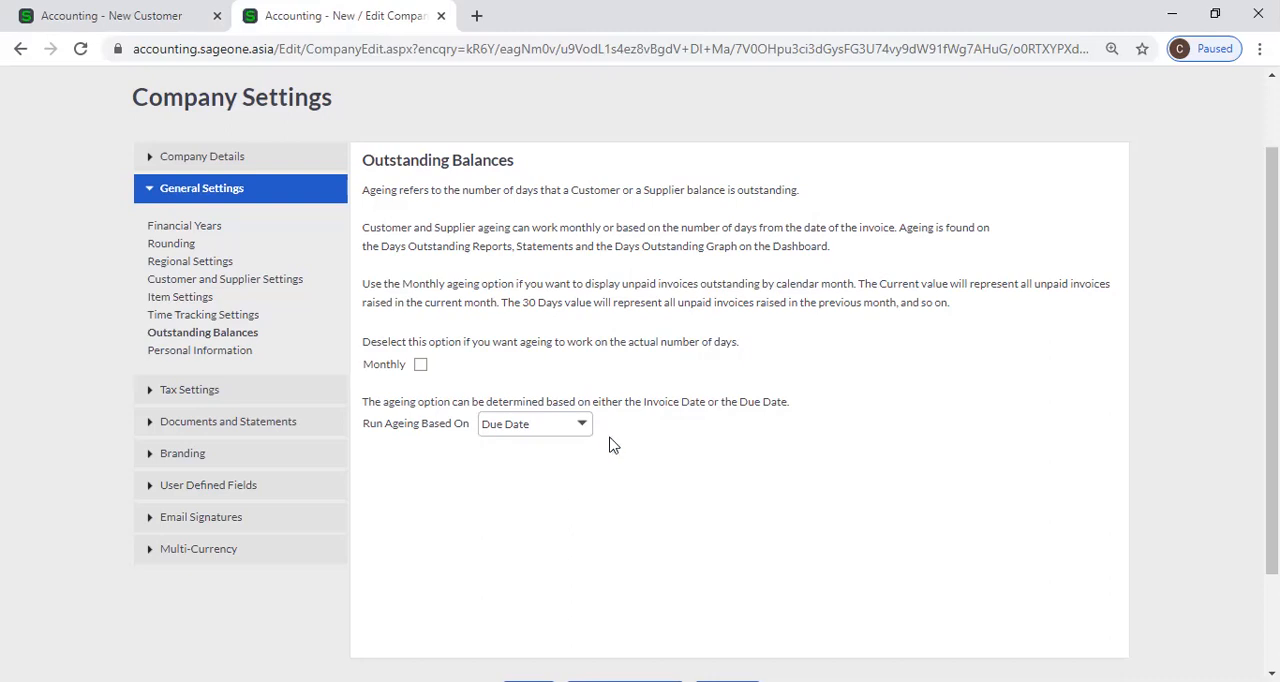
# Switch Run Ageing Based On to Invoice Date and back to Due Date to demonstrate both ageing bases.
pyautogui.click(581, 424)
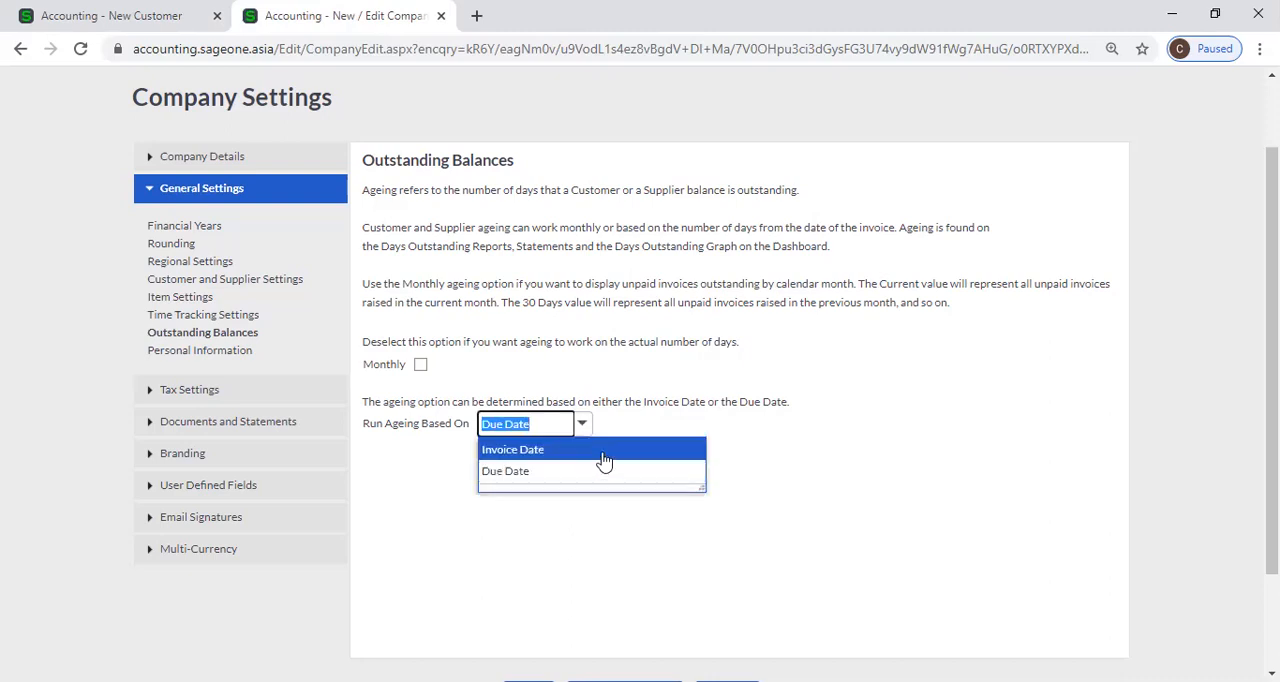
pyautogui.click(604, 461)
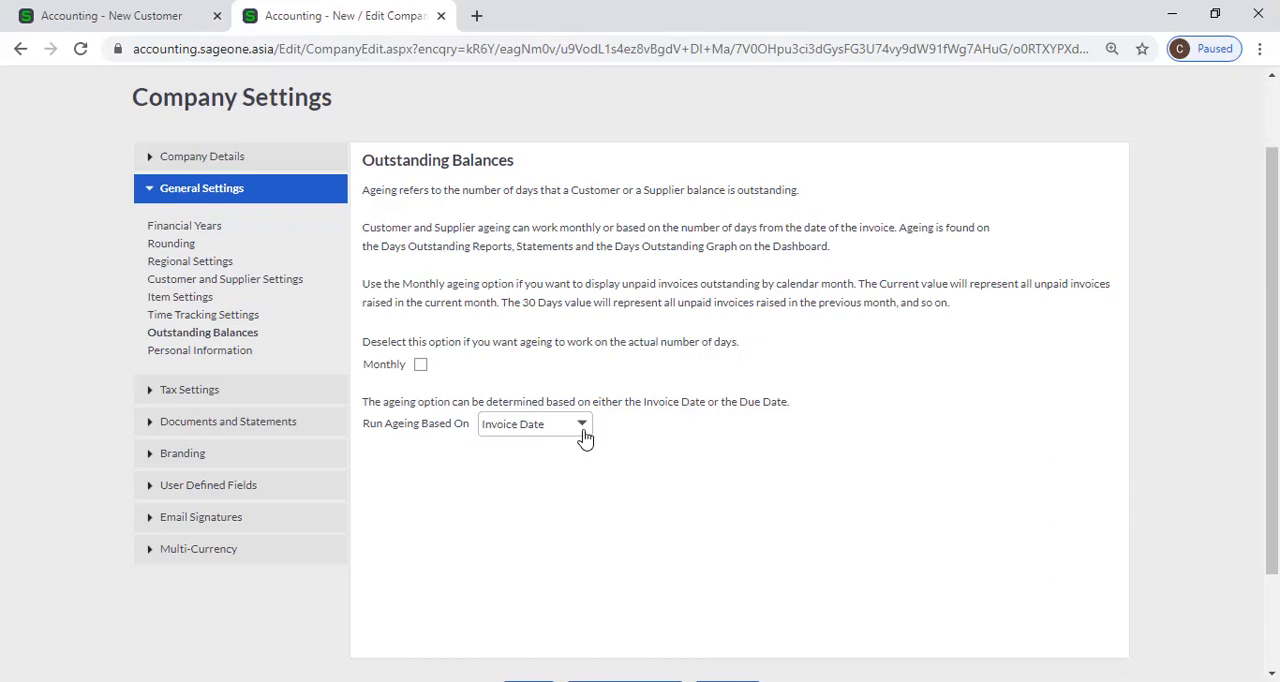
pyautogui.click(582, 427)
pyautogui.click(589, 473)
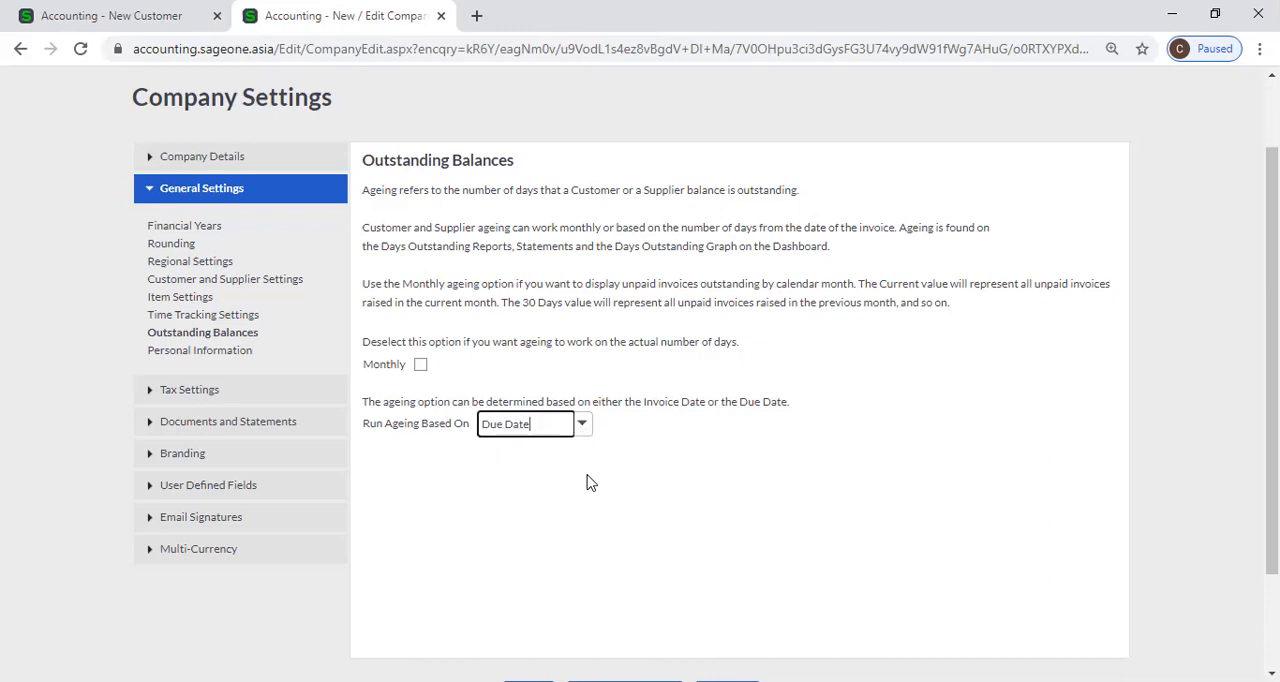
# Base the ageing on Invoice Date and toggle the Monthly ageing option on and off again.
pyautogui.click(588, 430)
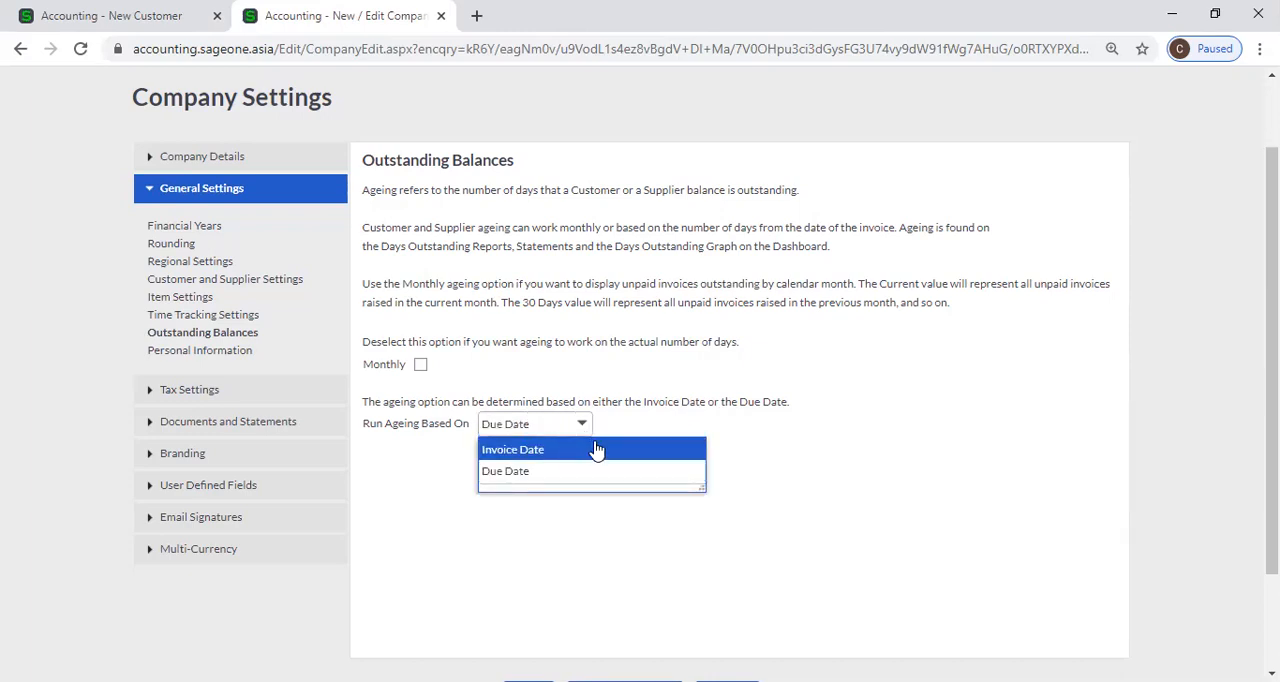
pyautogui.click(597, 450)
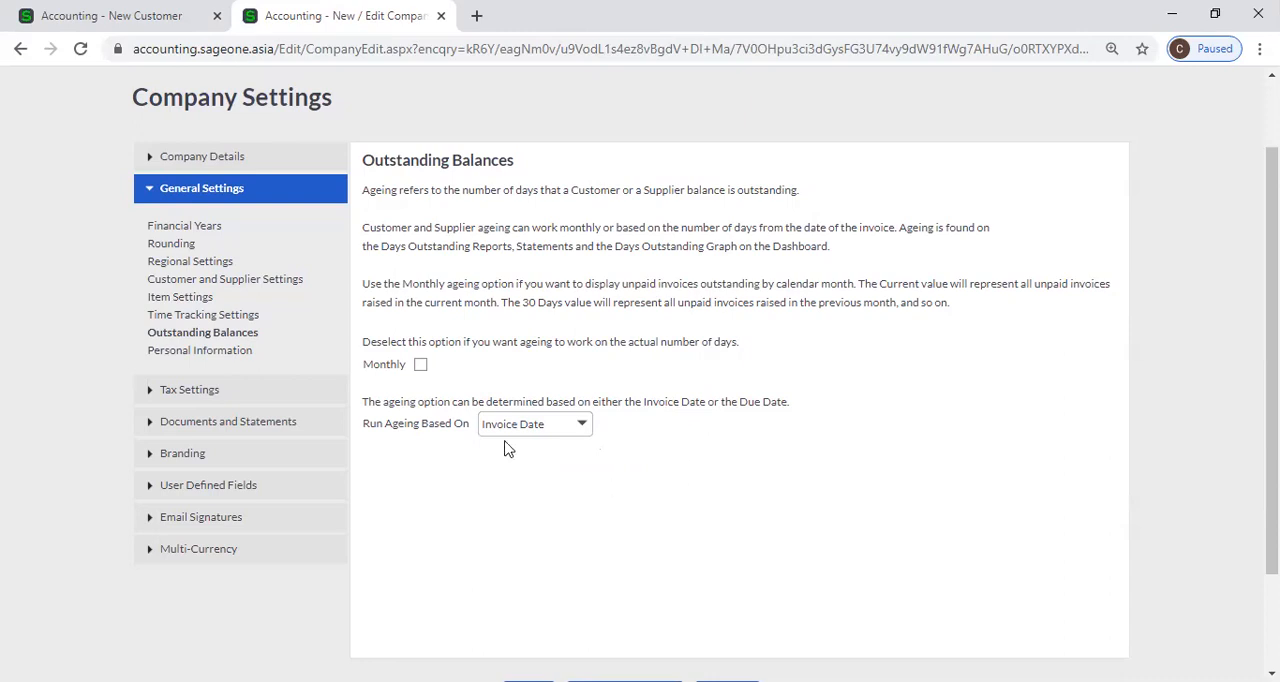
pyautogui.click(422, 366)
pyautogui.click(421, 365)
pyautogui.click(579, 427)
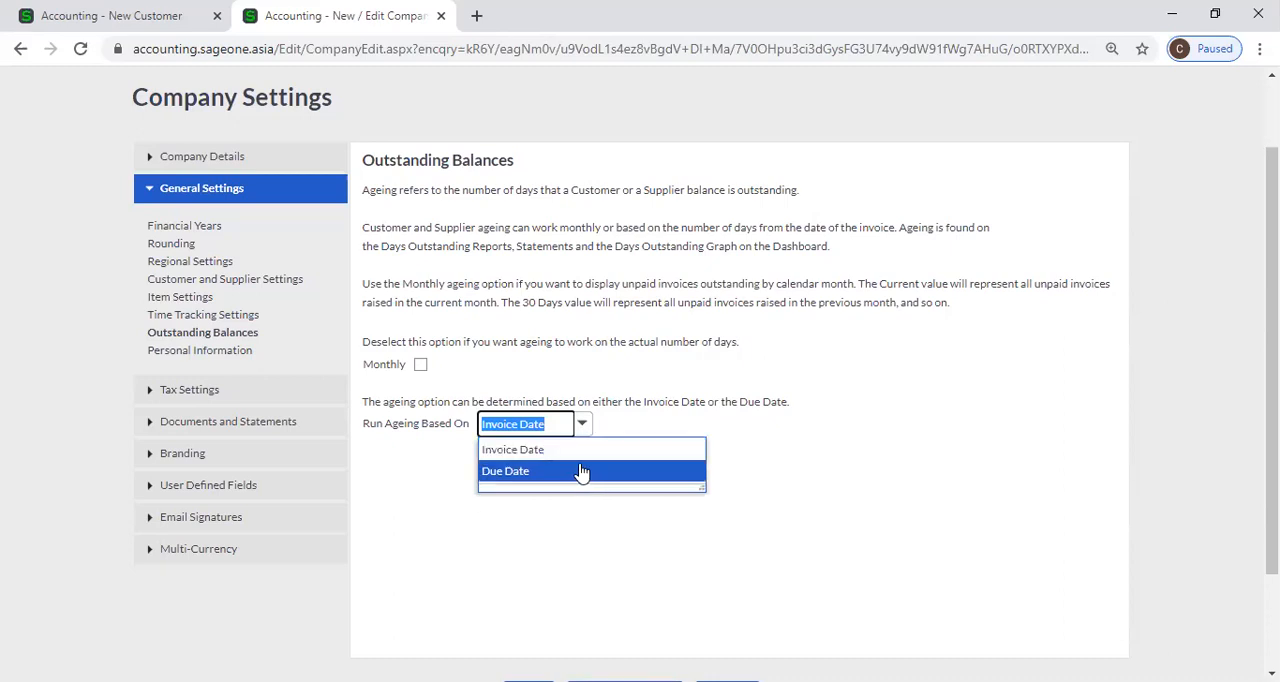
pyautogui.click(588, 455)
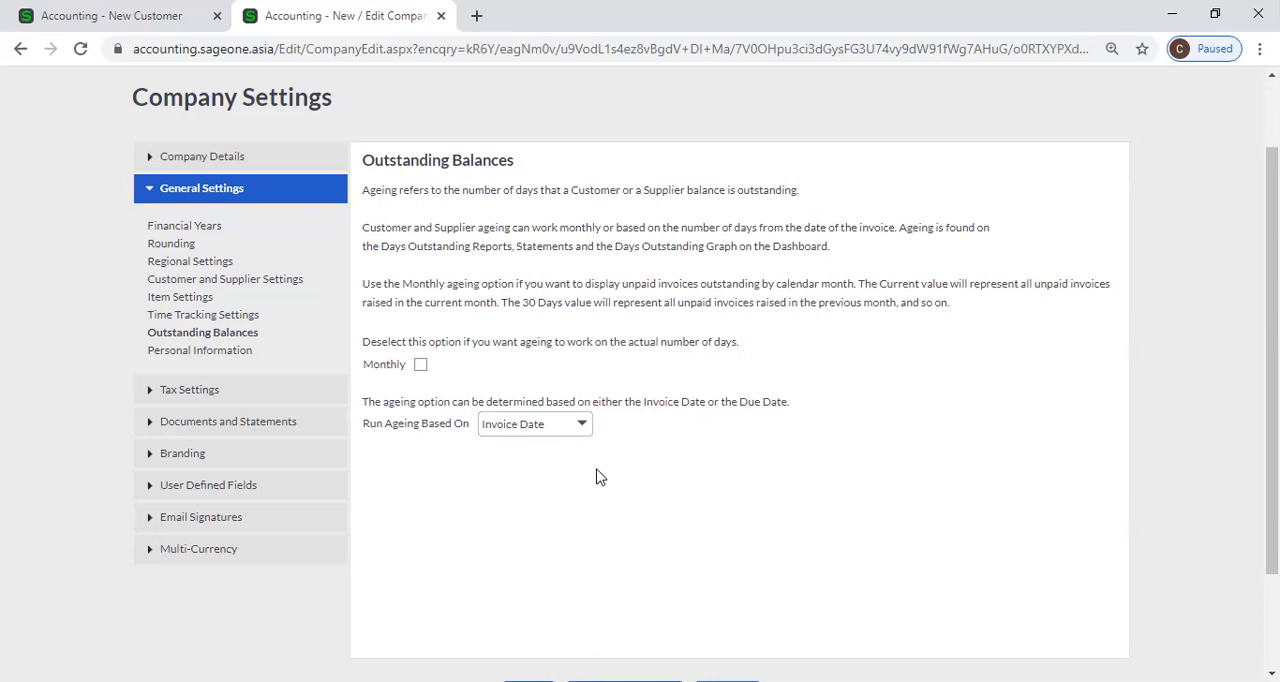
# Choose Due Date as the ageing basis in the Outstanding Balances settings and look over the page.
pyautogui.click(582, 432)
pyautogui.click(572, 472)
pyautogui.scroll(-3, 569, 478)
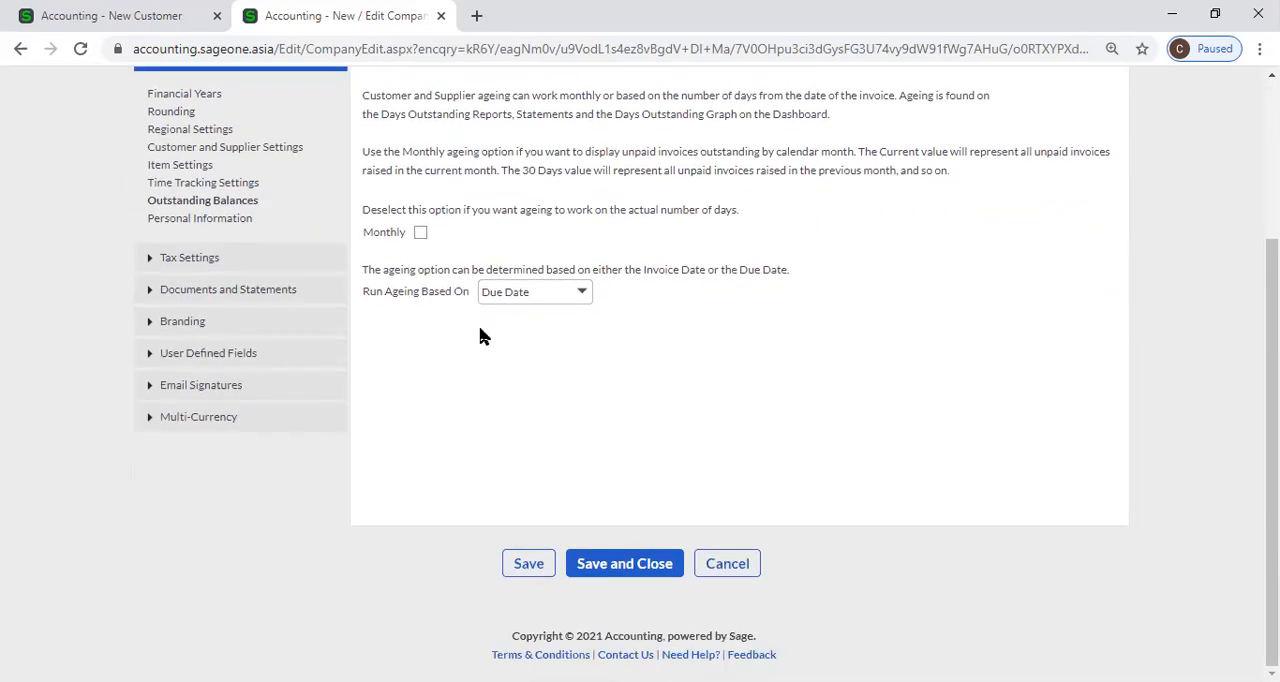
pyautogui.scroll(1, 569, 400)
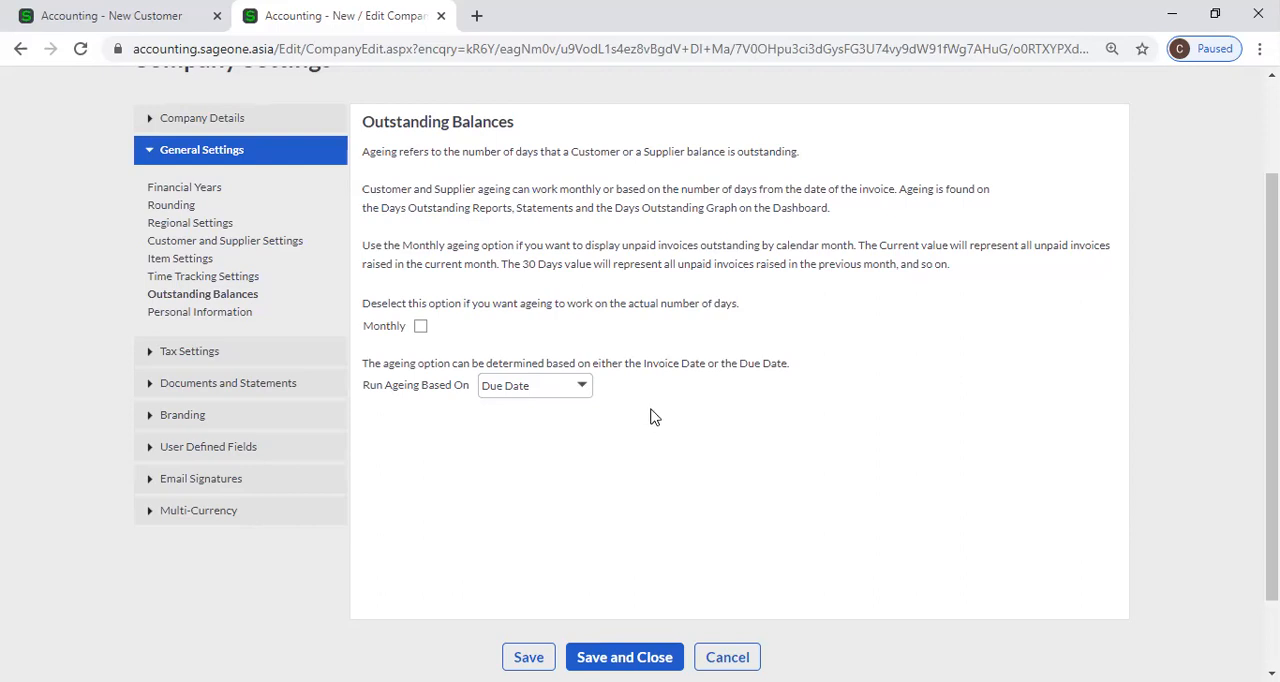
# Open the Personal Information settings and review the Retention Period choices and the Reason entry.
pyautogui.click(213, 322)
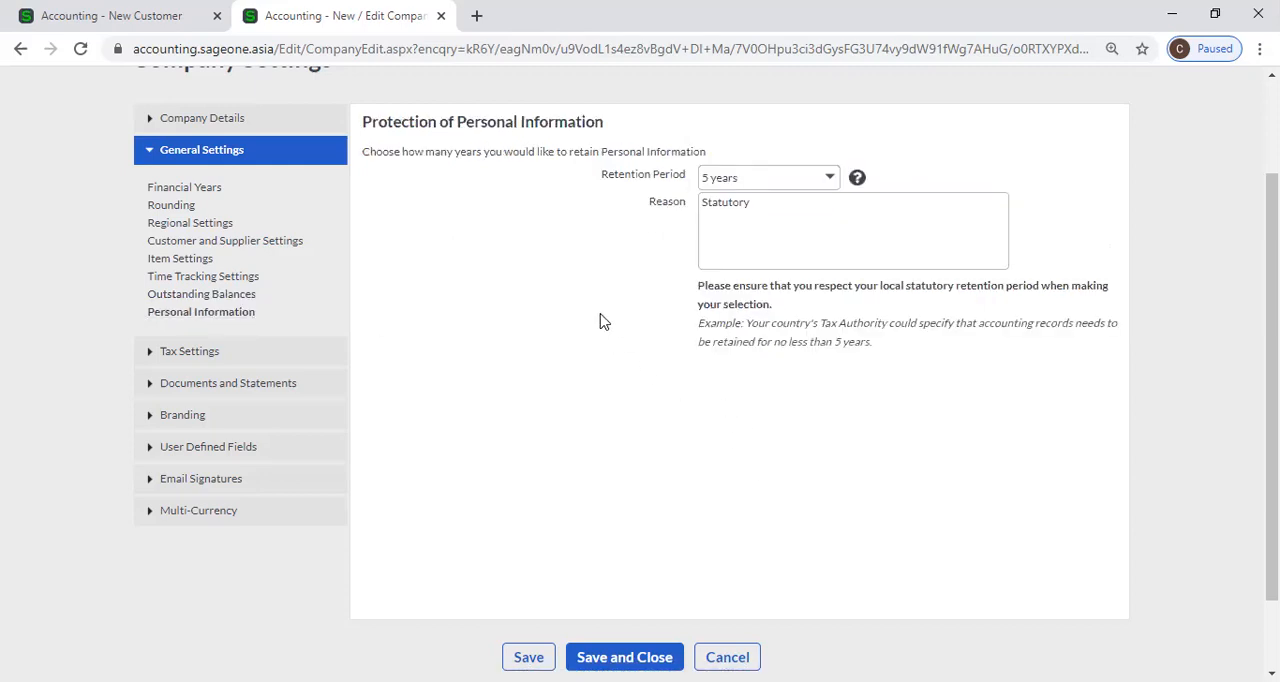
pyautogui.scroll(1, 446, 310)
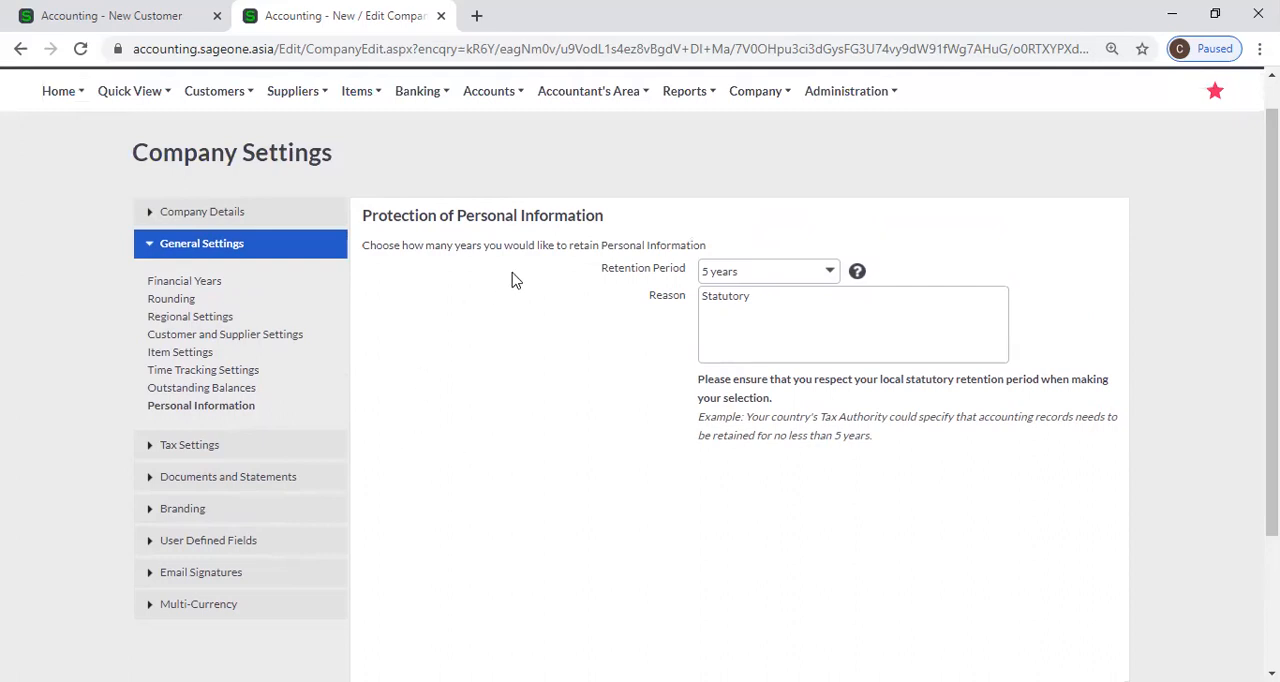
pyautogui.click(830, 278)
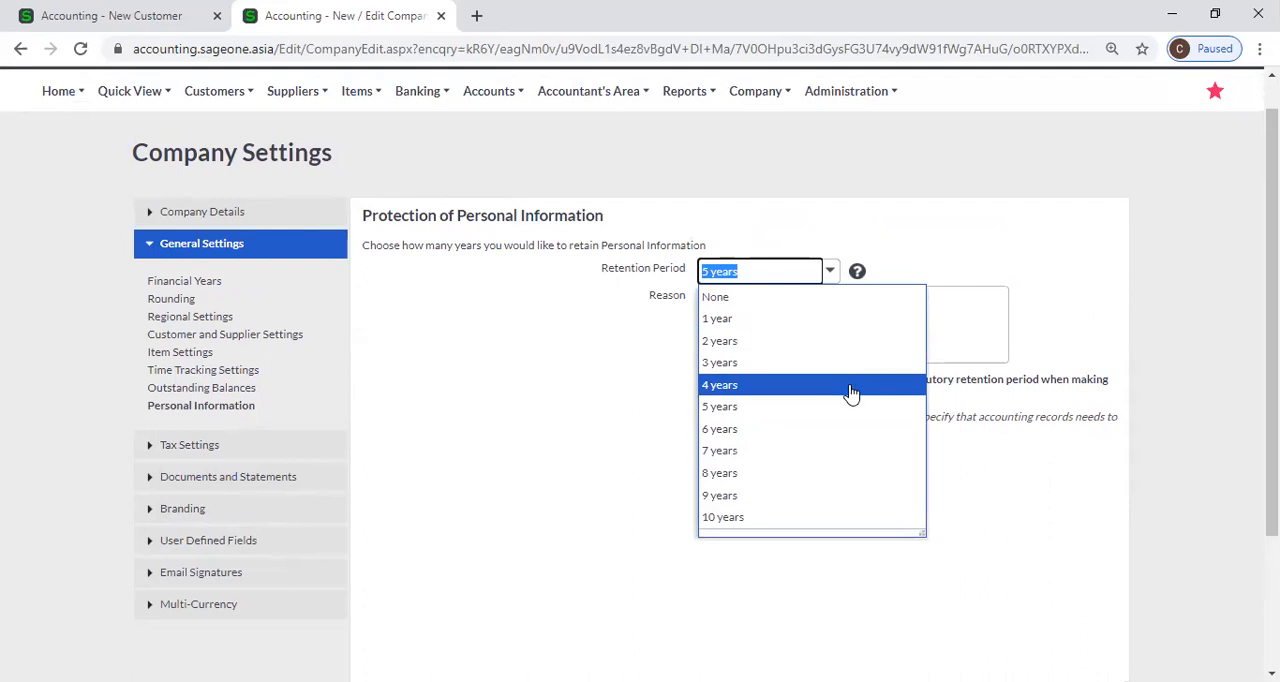
pyautogui.click(600, 402)
pyautogui.click(830, 272)
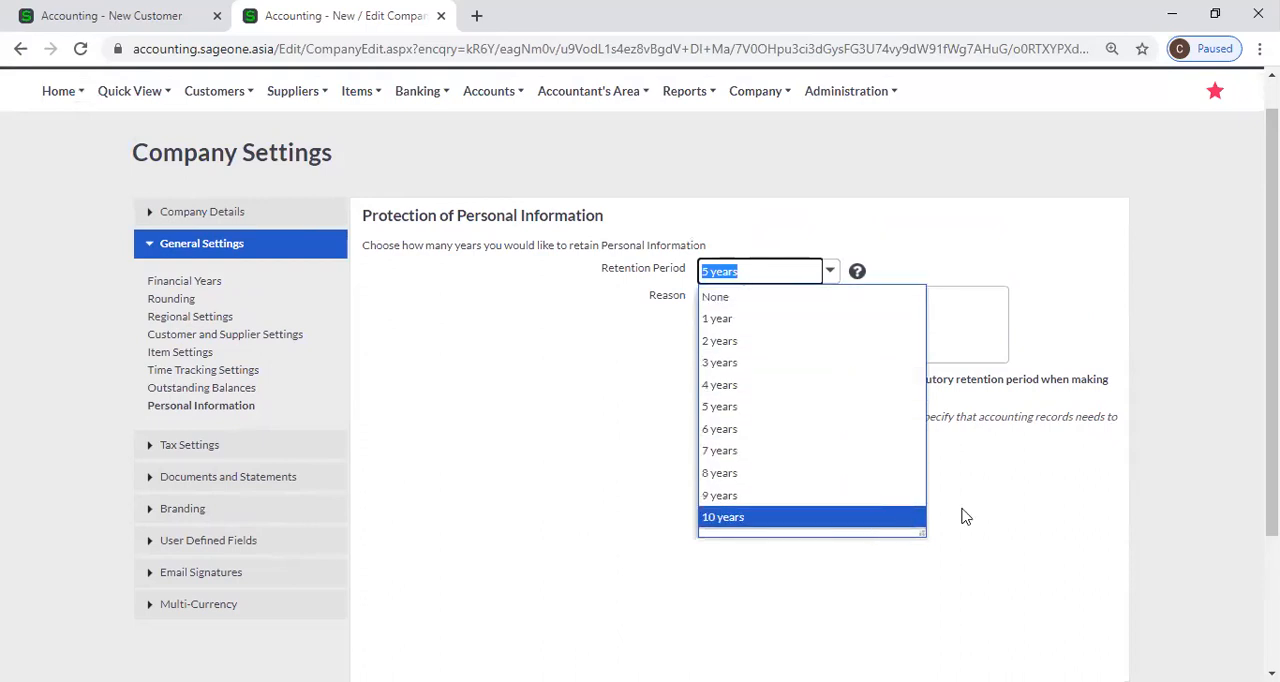
pyautogui.click(1028, 514)
pyautogui.doubleClick(813, 314)
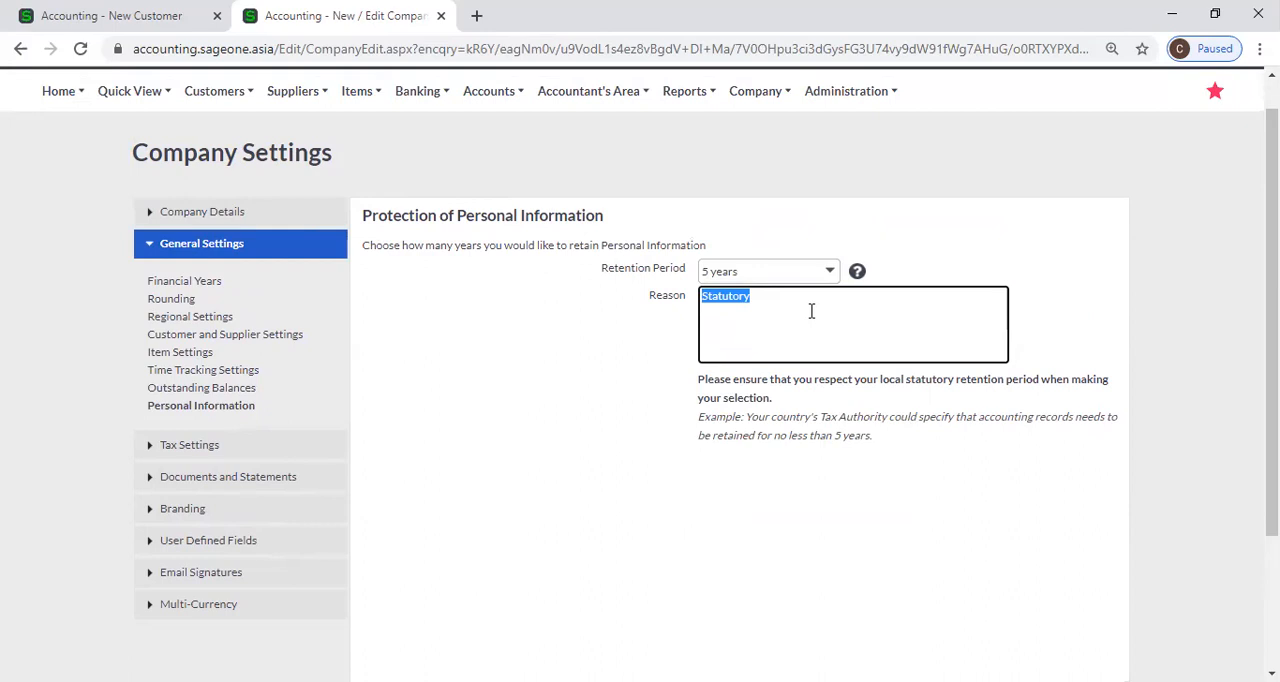
pyautogui.click(575, 322)
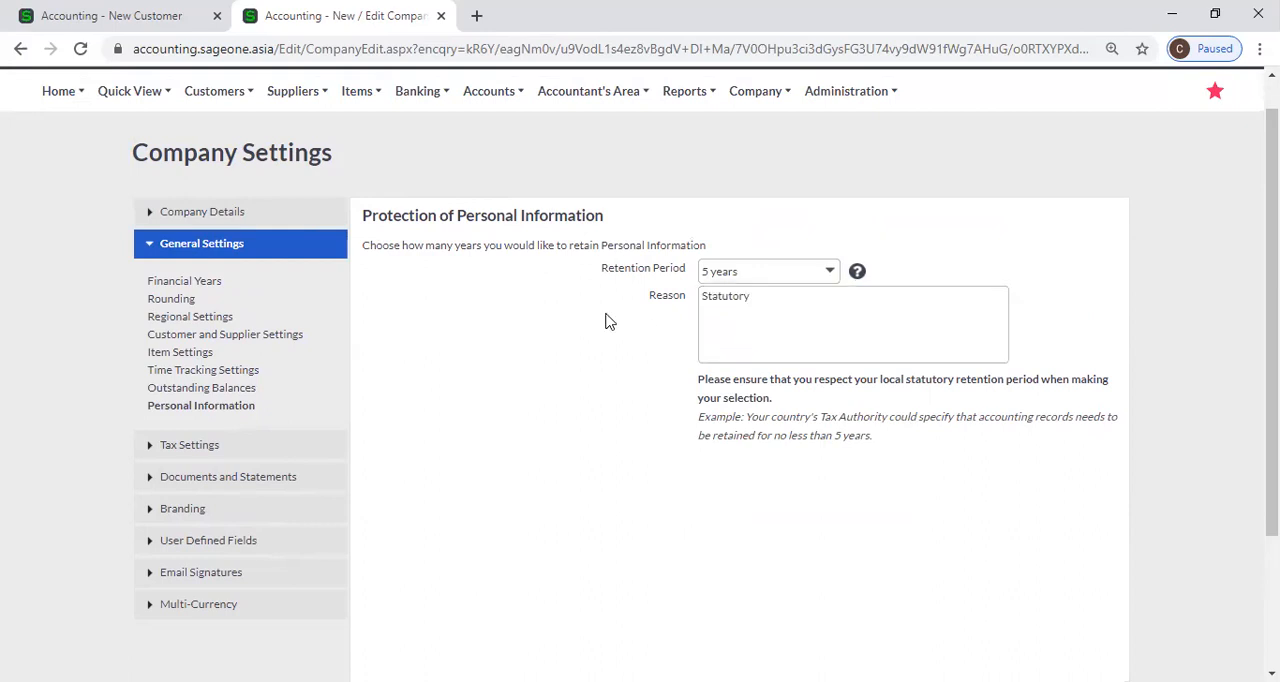
# Set the personal information Retention Period to 10 years.
pyautogui.click(829, 271)
pyautogui.click(578, 468)
pyautogui.click(829, 272)
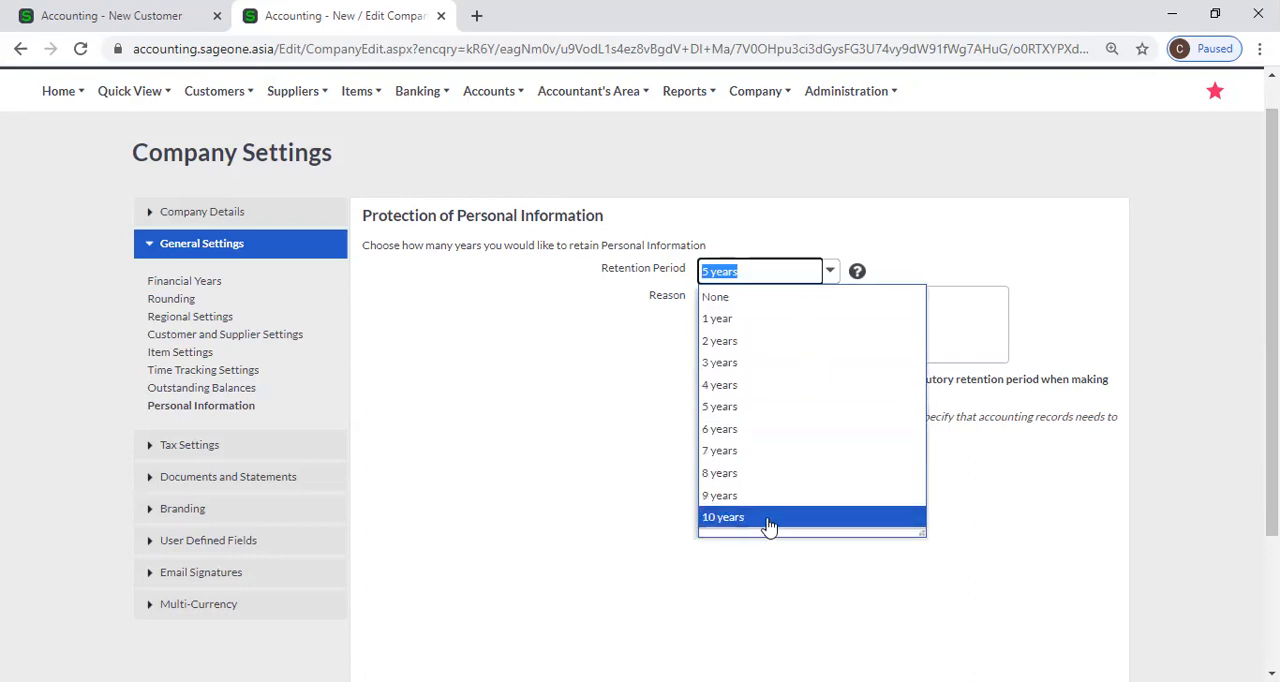
pyautogui.click(768, 517)
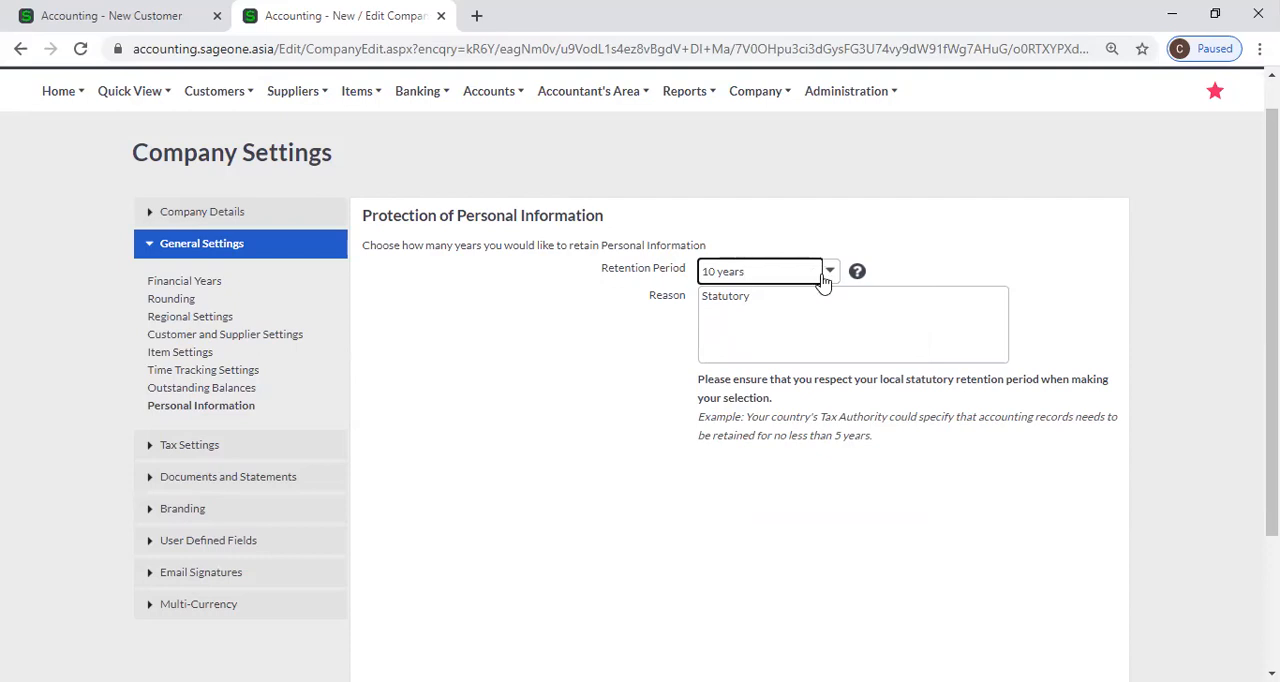
pyautogui.press('Tab')
pyautogui.click(826, 530)
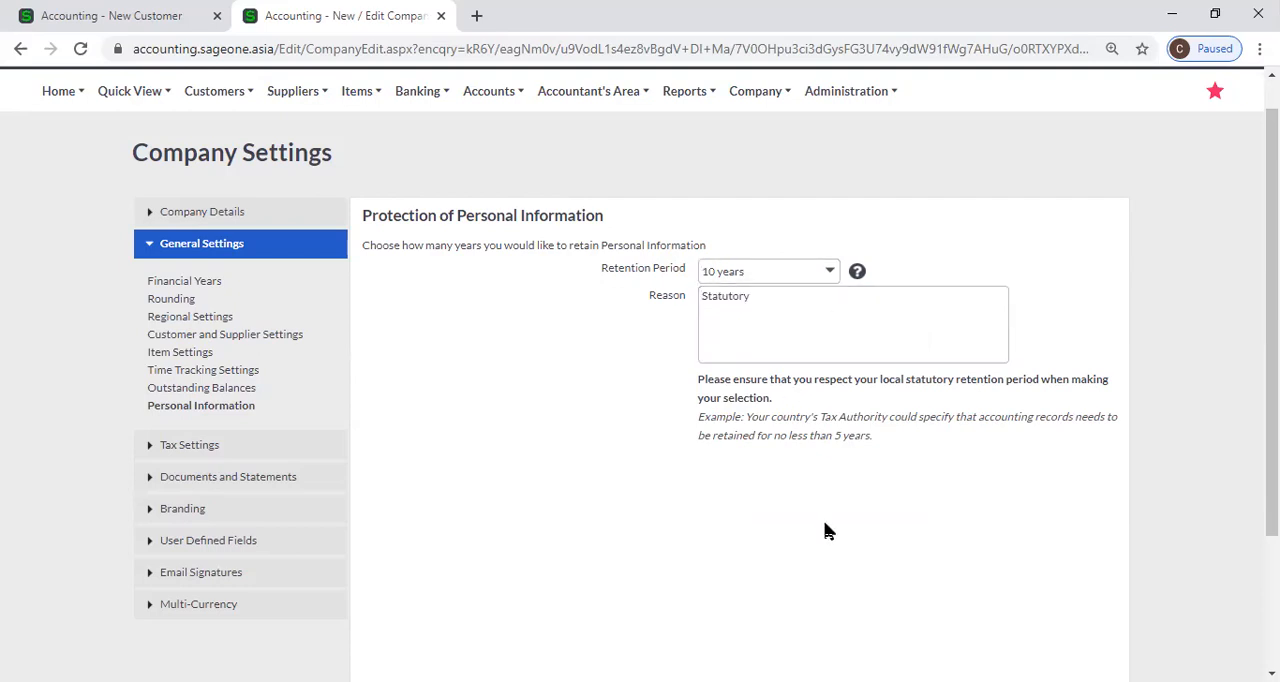
# Set the Retention Period back to 5 years and select the Reason text.
pyautogui.doubleClick(794, 298)
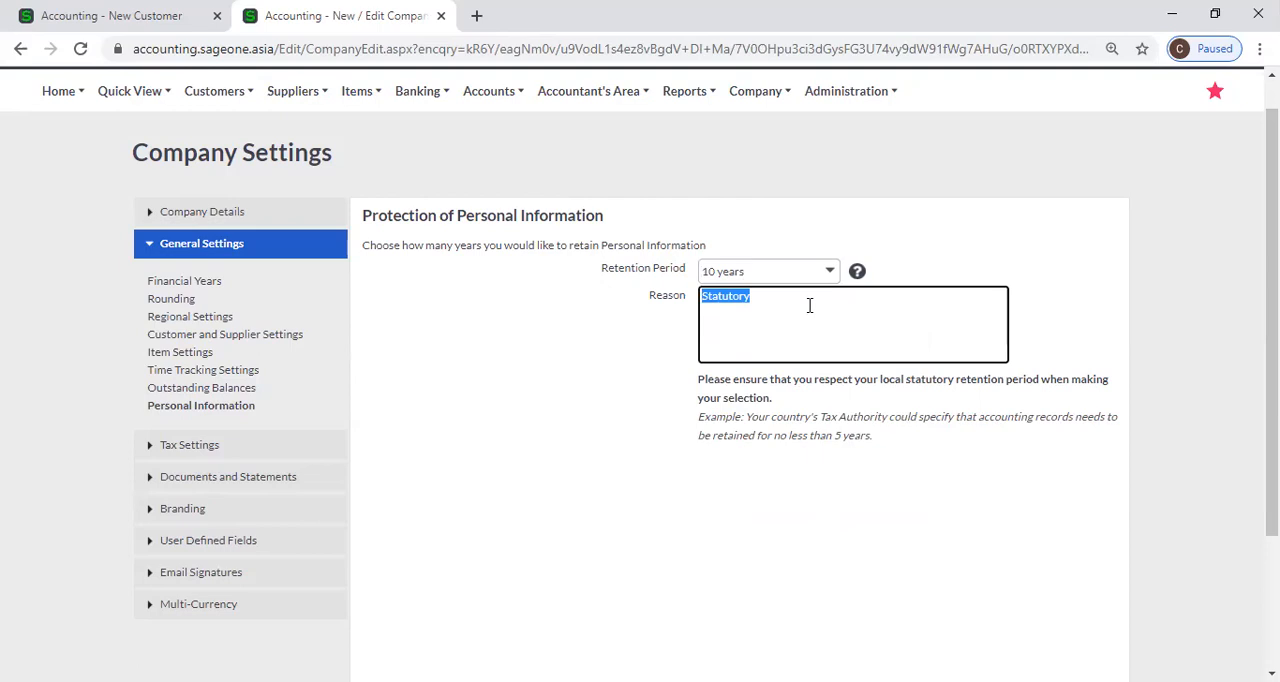
pyautogui.click(830, 270)
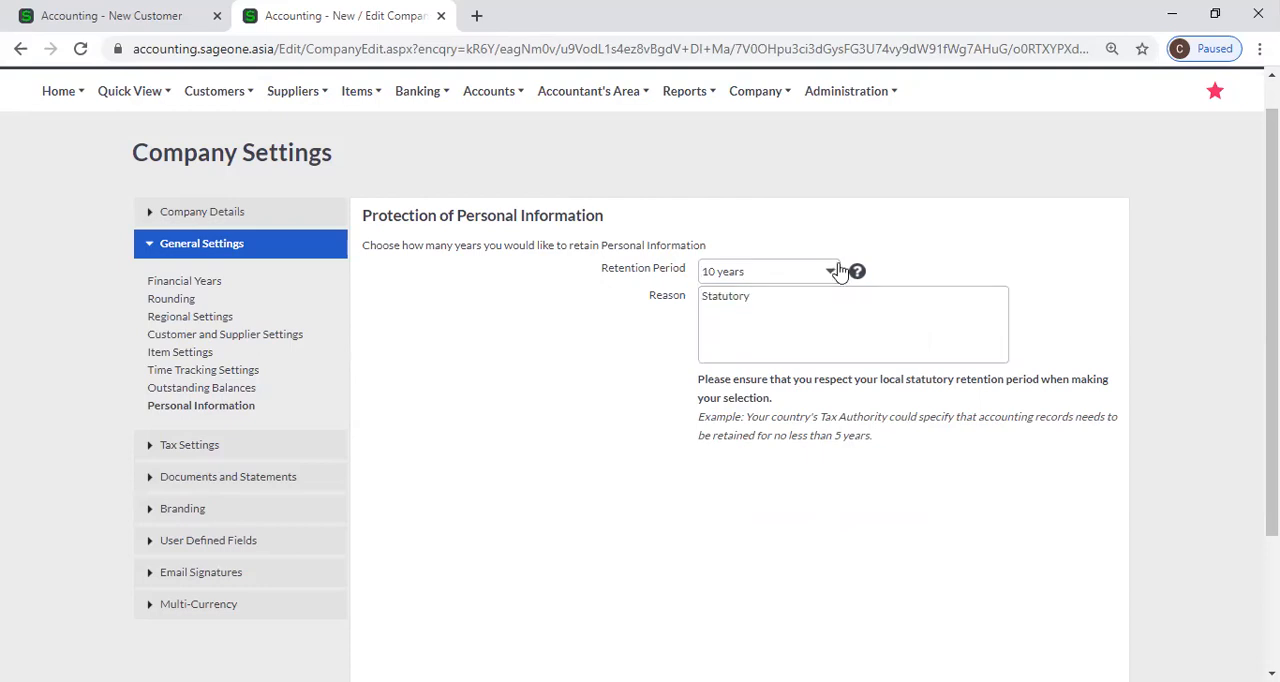
pyautogui.click(805, 406)
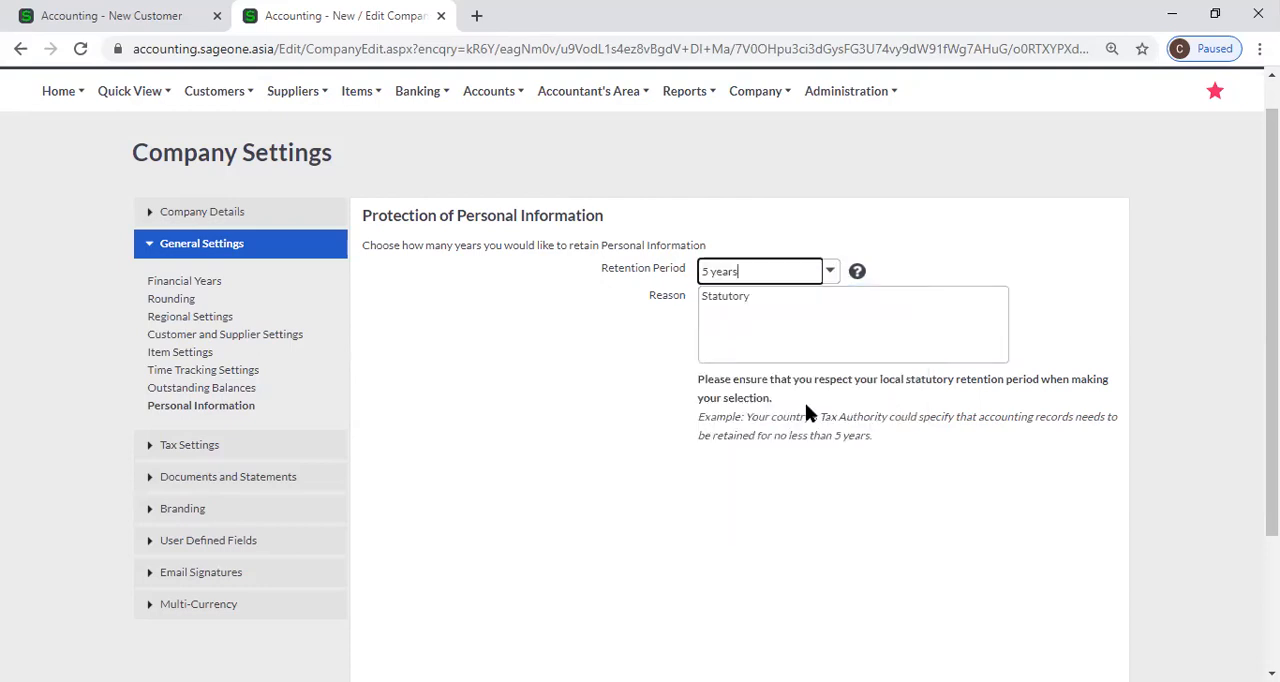
pyautogui.click(787, 305)
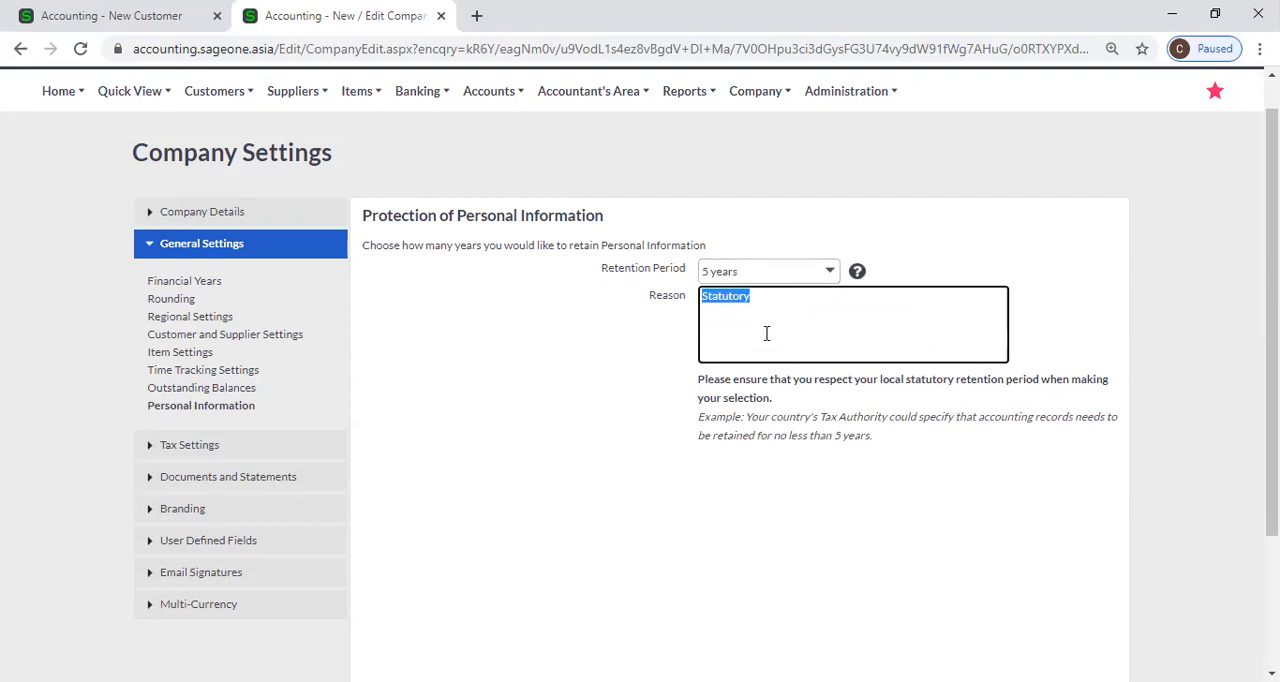
# Choose 10 years again as the Retention Period and look over the rest of the page.
pyautogui.click(831, 275)
pyautogui.click(831, 275)
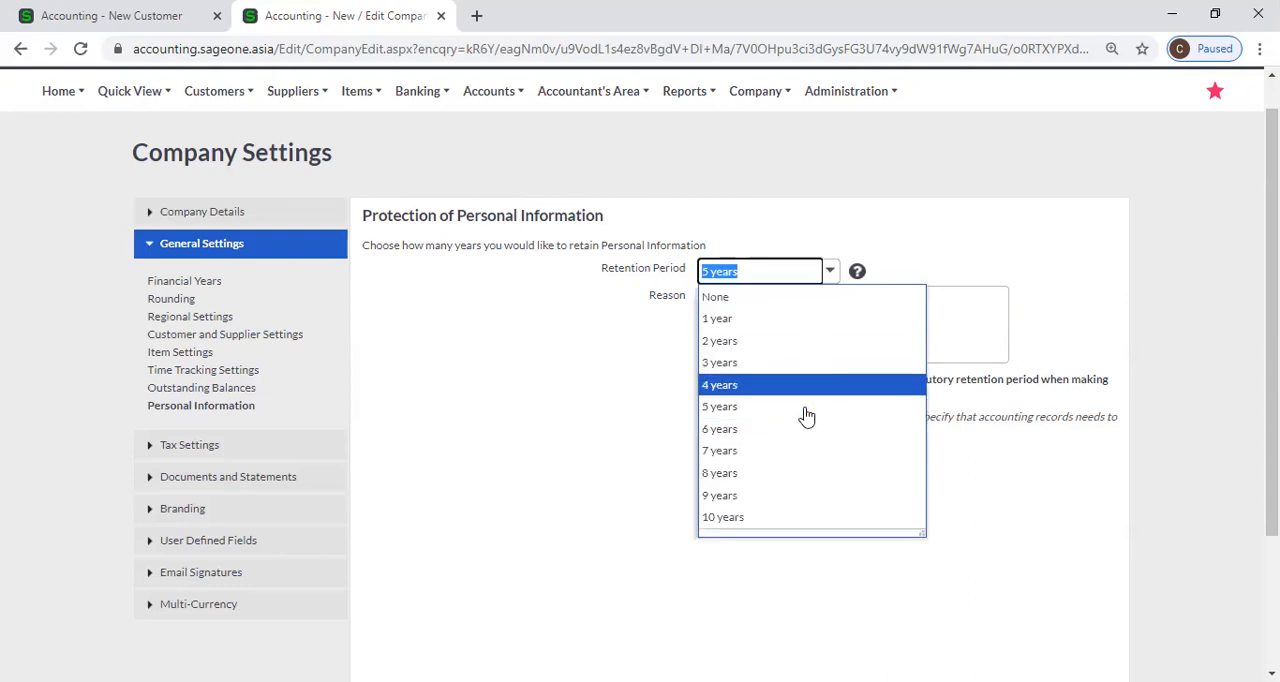
pyautogui.click(795, 517)
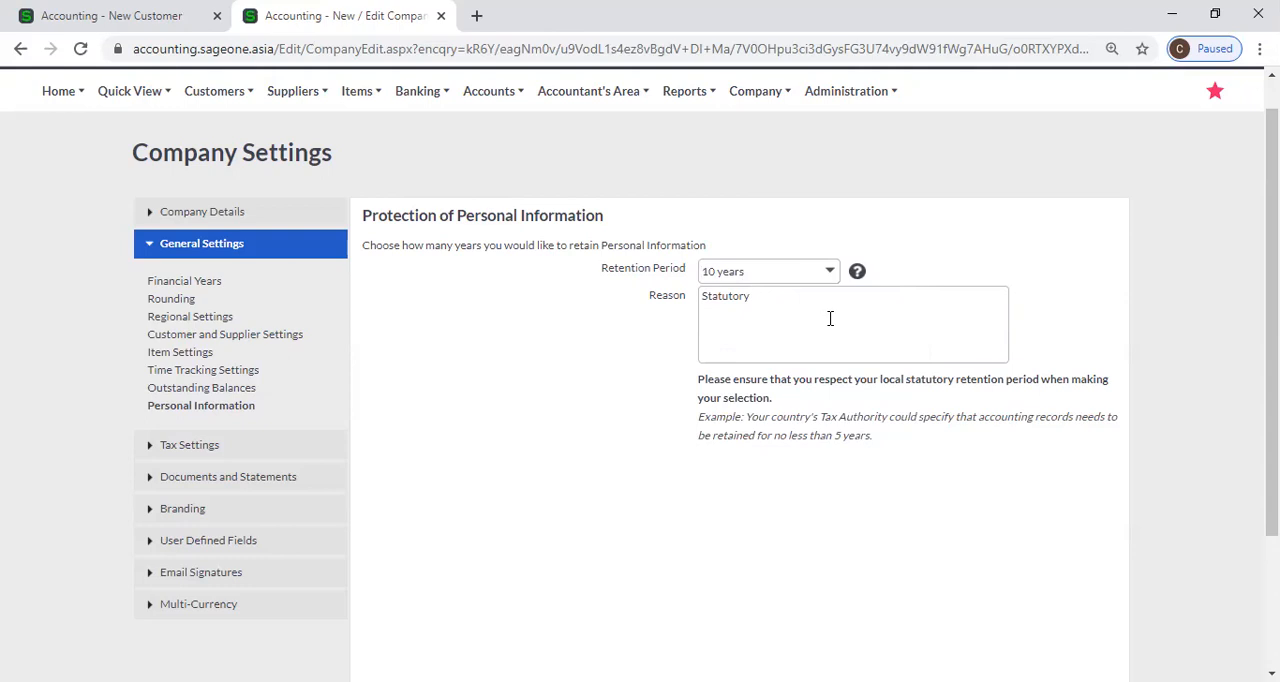
pyautogui.scroll(-2, 511, 500)
pyautogui.scroll(2, 504, 468)
# Open the Tax Settings and switch the Tax System to No Tax and back to Invoice Based (GST), accepting the warnings.
pyautogui.click(241, 447)
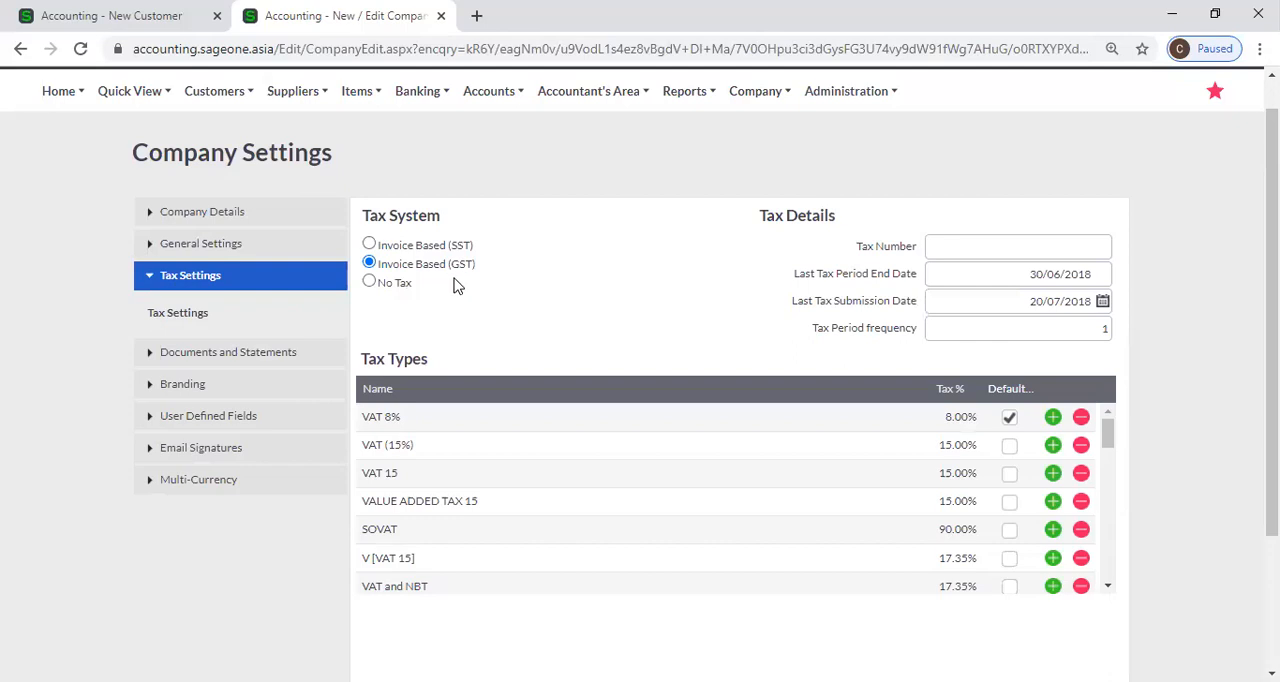
pyautogui.click(371, 284)
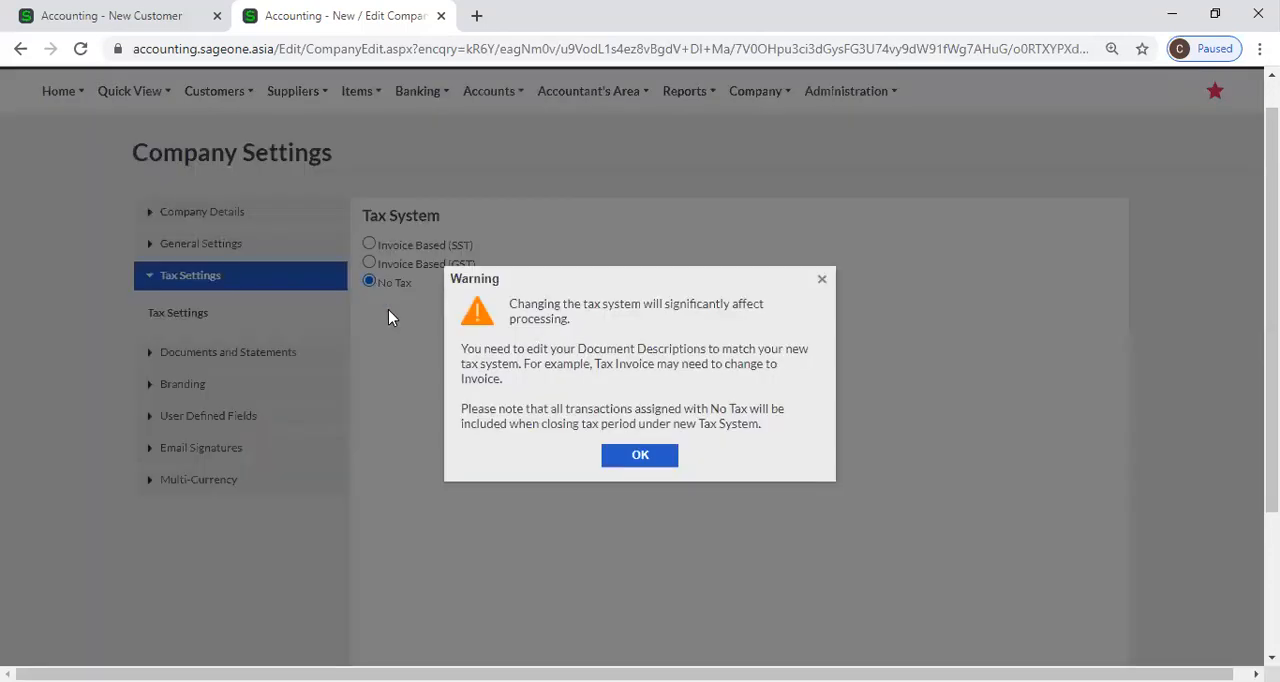
pyautogui.click(631, 470)
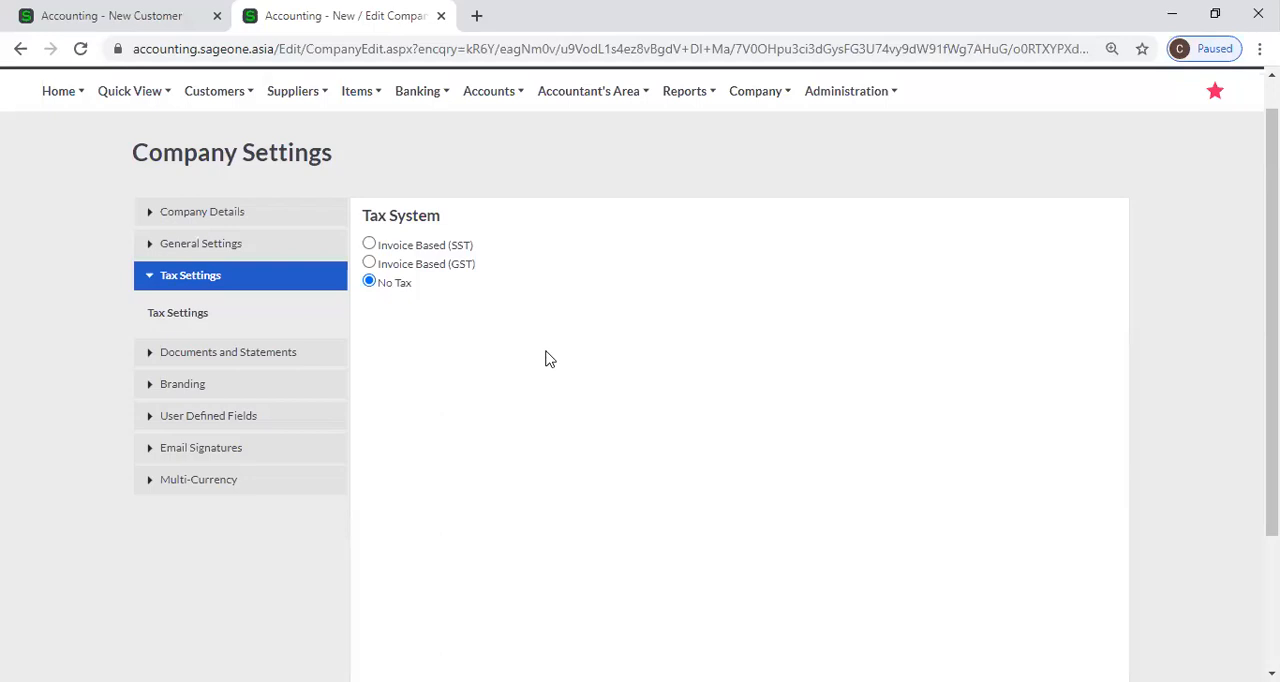
pyautogui.click(369, 263)
pyautogui.click(636, 462)
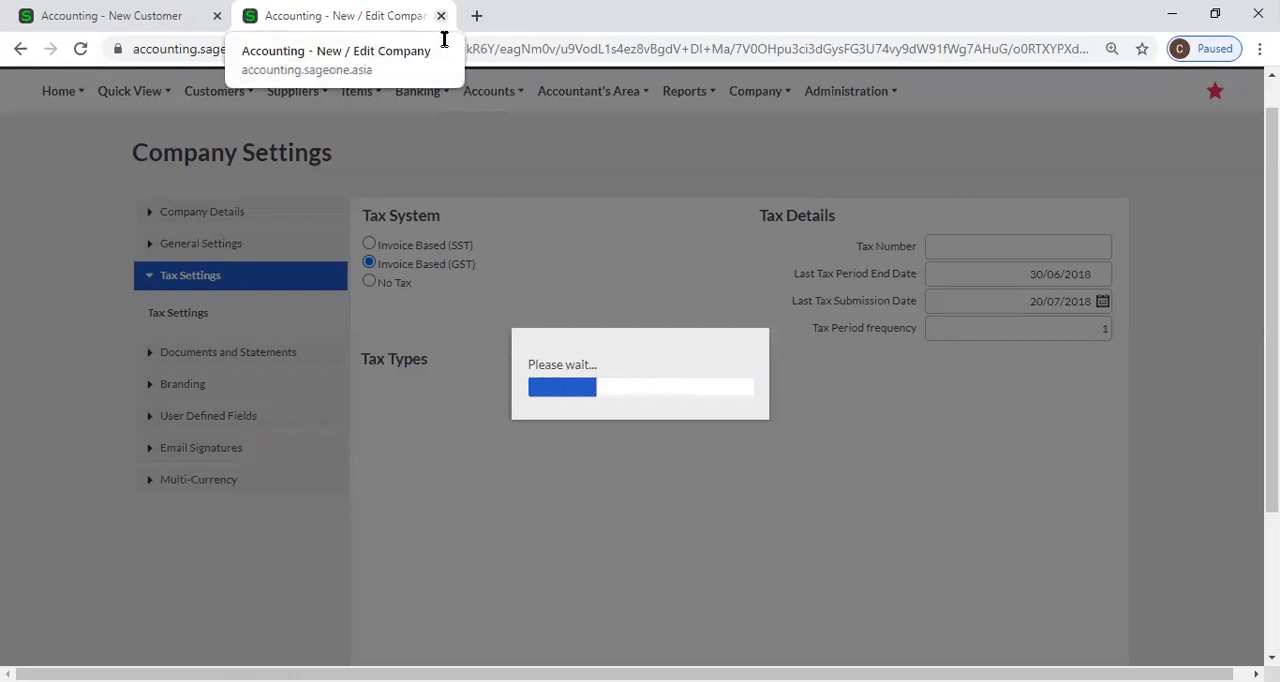
# Close the Company Settings and New Customer pages and load accounting.sageone.asia in a fresh browser tab.
pyautogui.click(441, 16)
pyautogui.scroll(10, 548, 245)
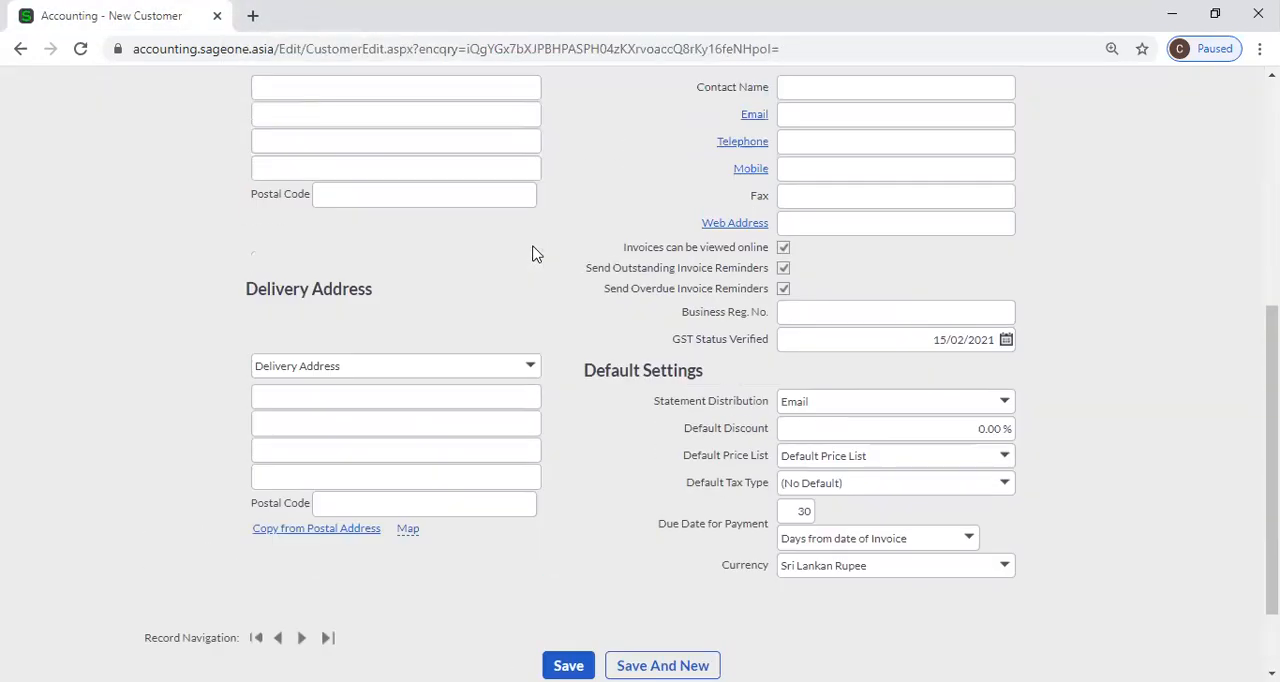
pyautogui.click(786, 135)
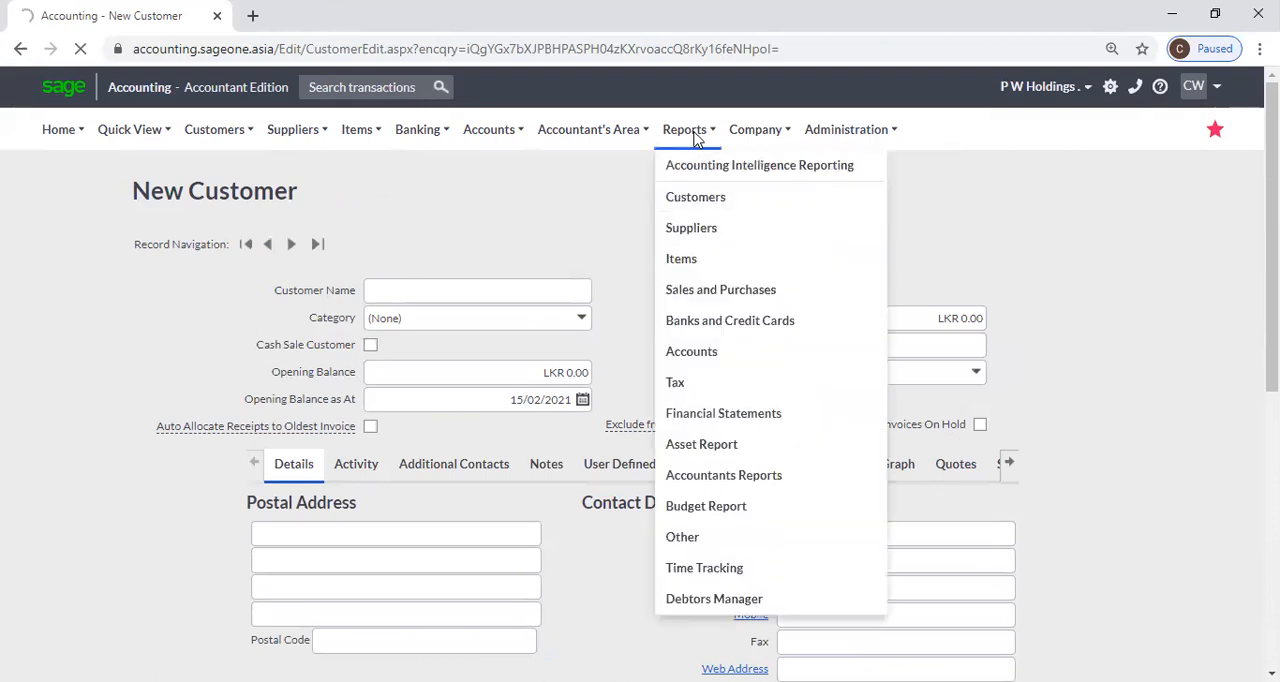
pyautogui.moveTo(754, 135)
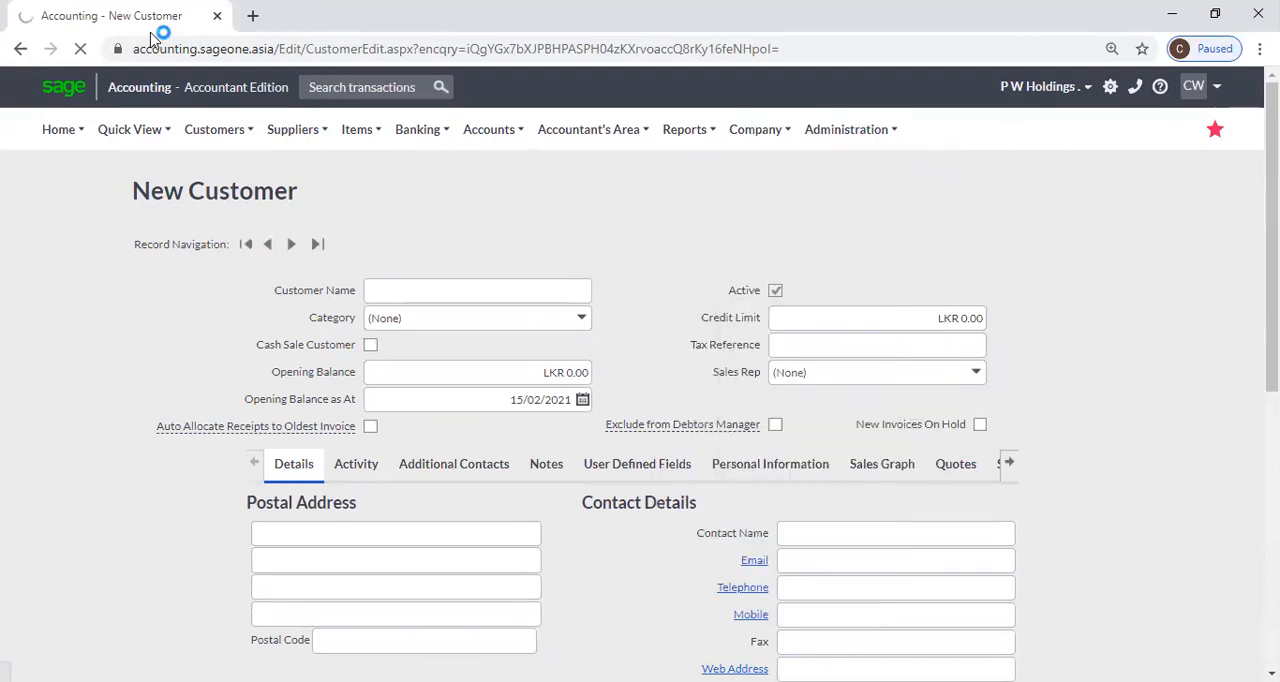
pyautogui.click(252, 15)
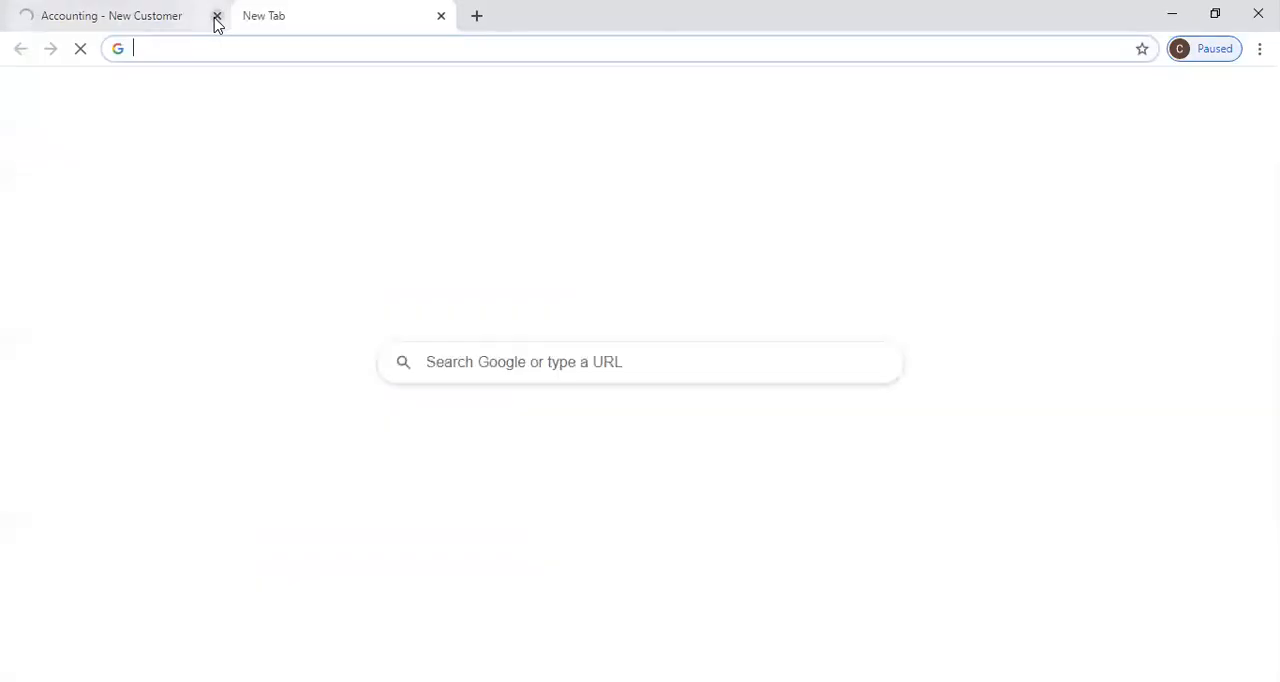
pyautogui.click(214, 16)
pyautogui.click(527, 452)
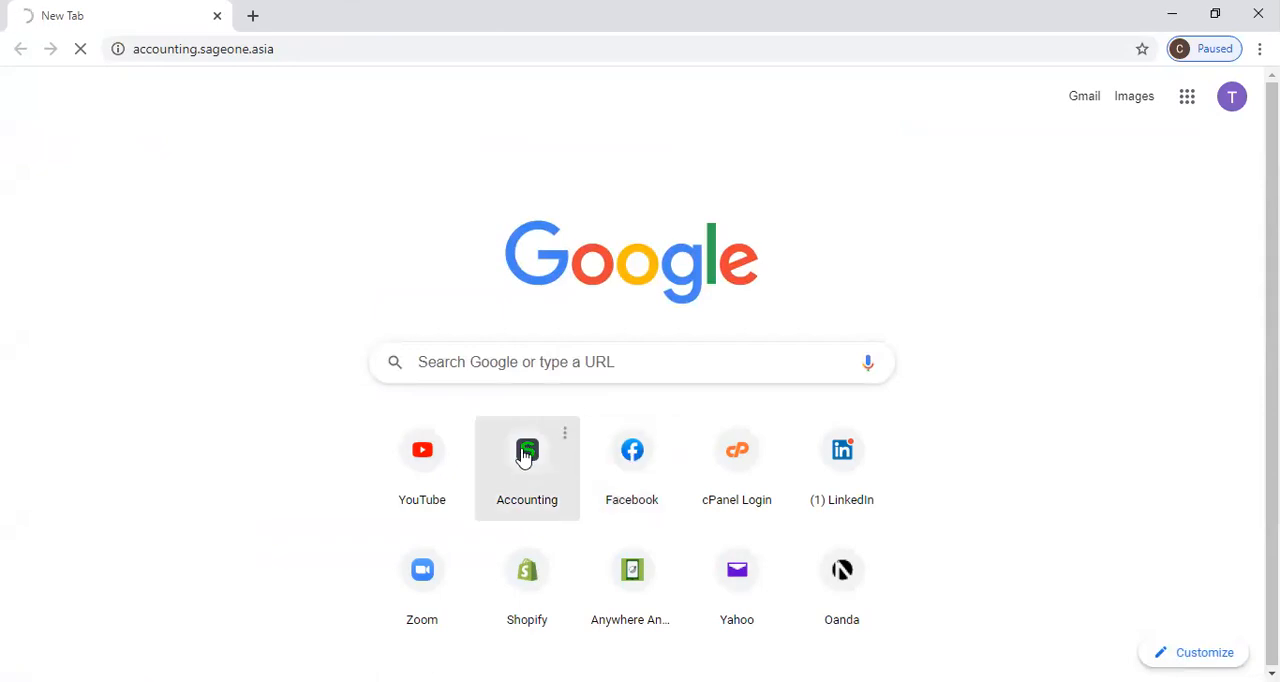
pyautogui.click(291, 49)
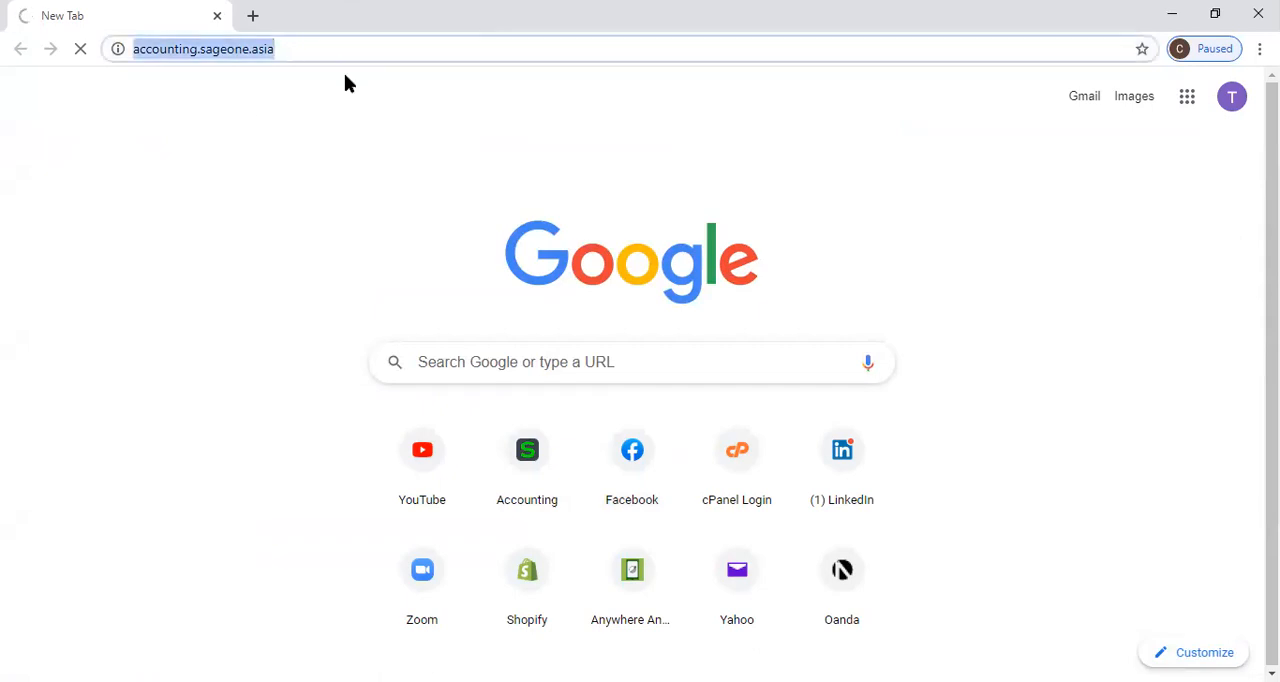
pyautogui.click(373, 78)
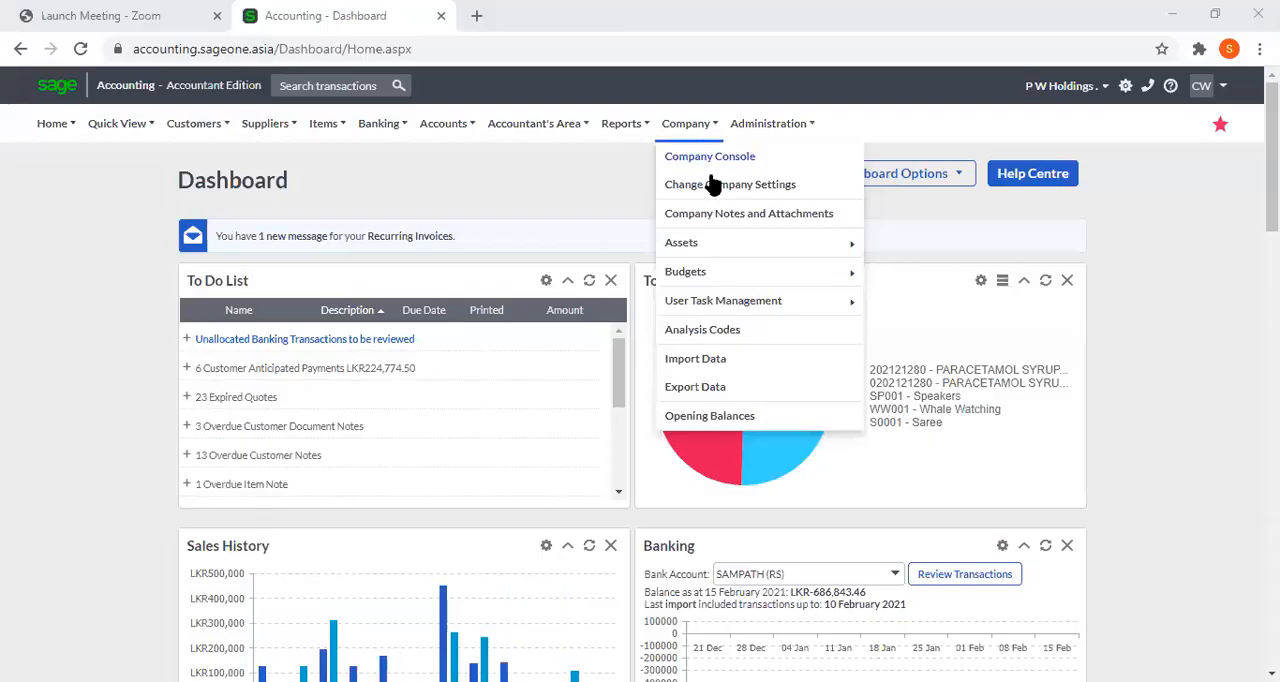
# In the company's Tax Settings, add a tax type line below VAT (15%) and name it VAT %.
pyautogui.click(714, 188)
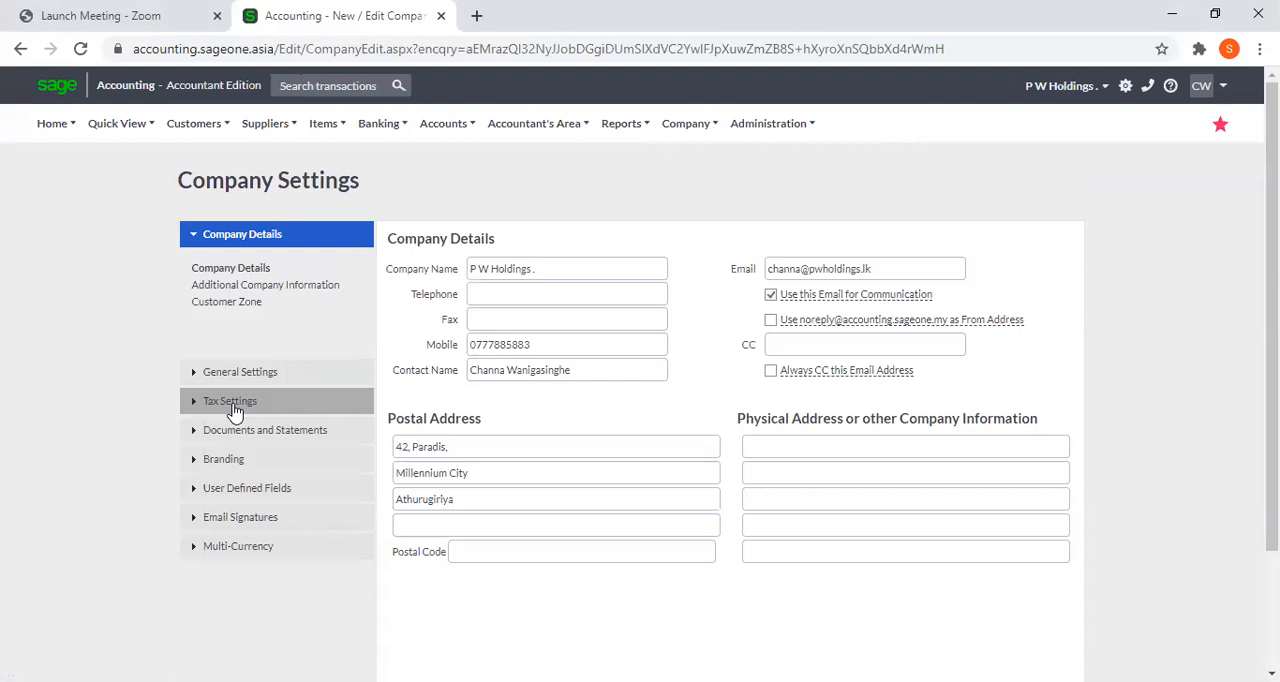
pyautogui.click(233, 405)
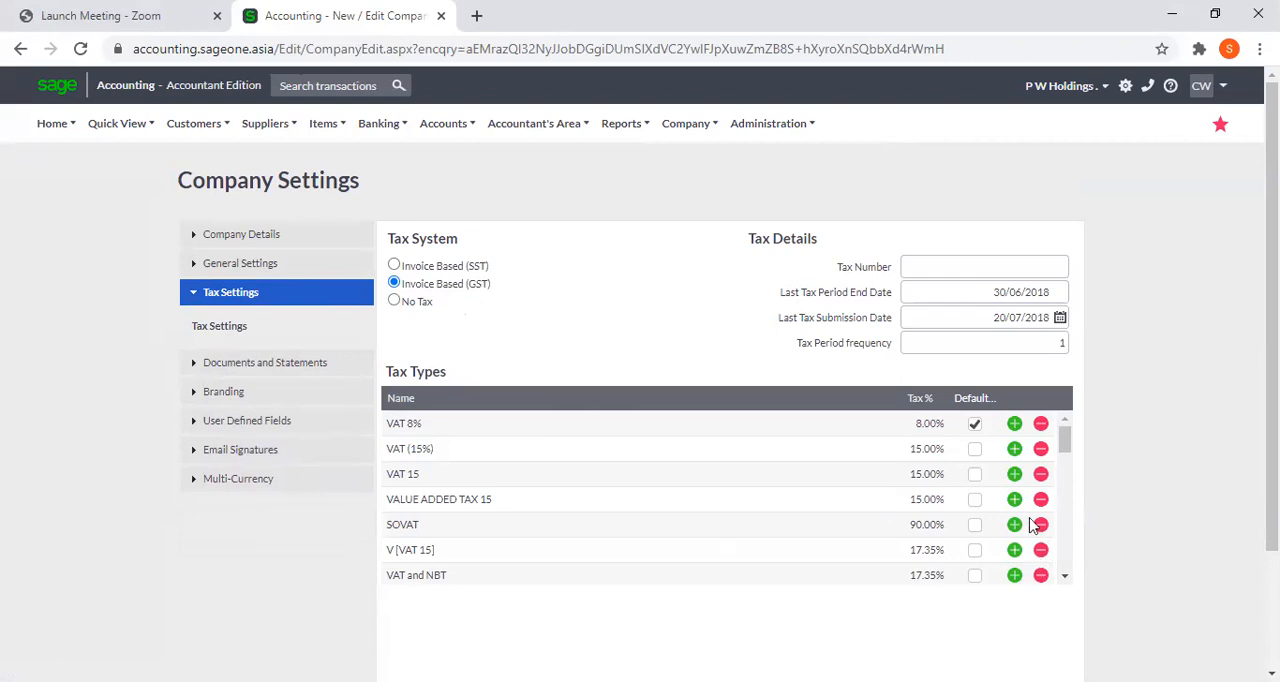
pyautogui.click(1014, 449)
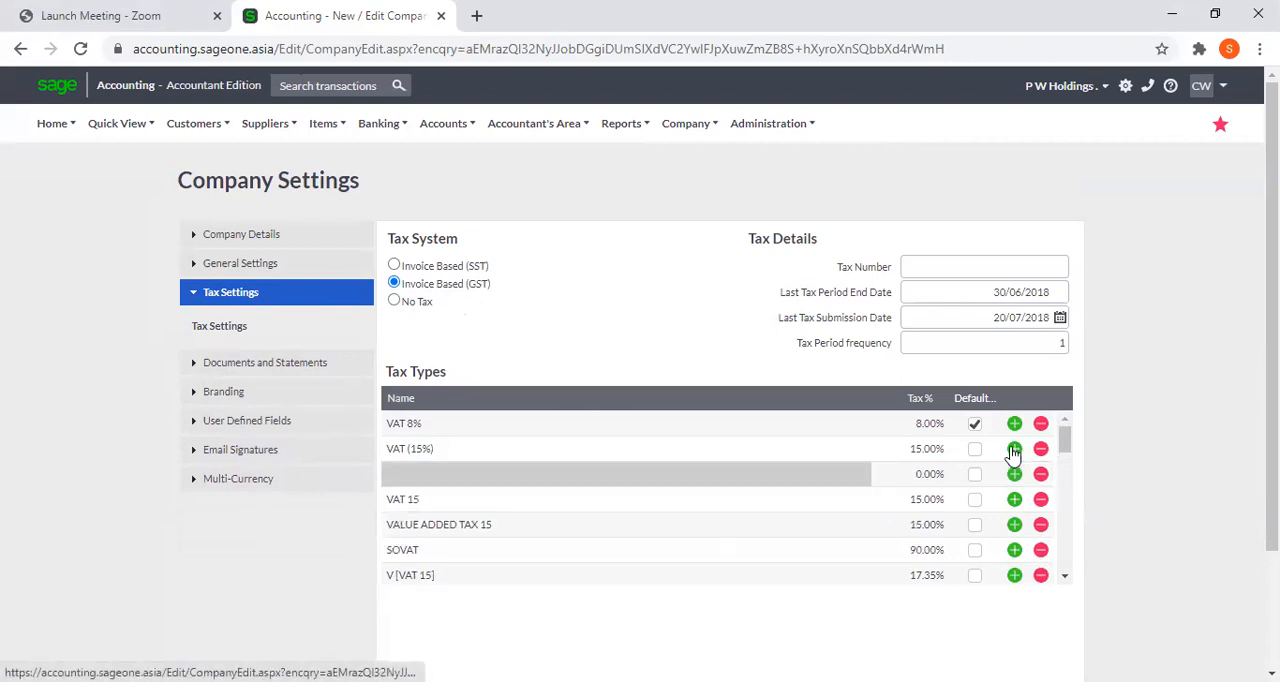
pyautogui.click(818, 476)
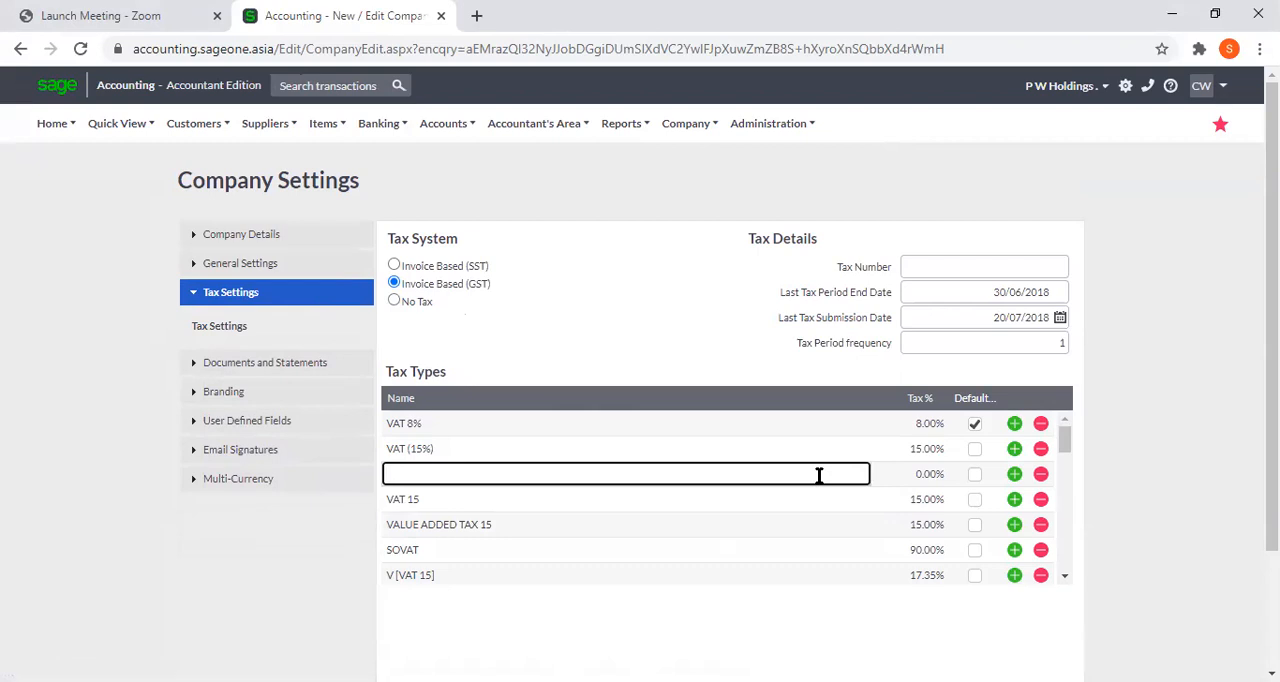
pyautogui.write('VAT')
pyautogui.write('%')
pyautogui.press('Tab')
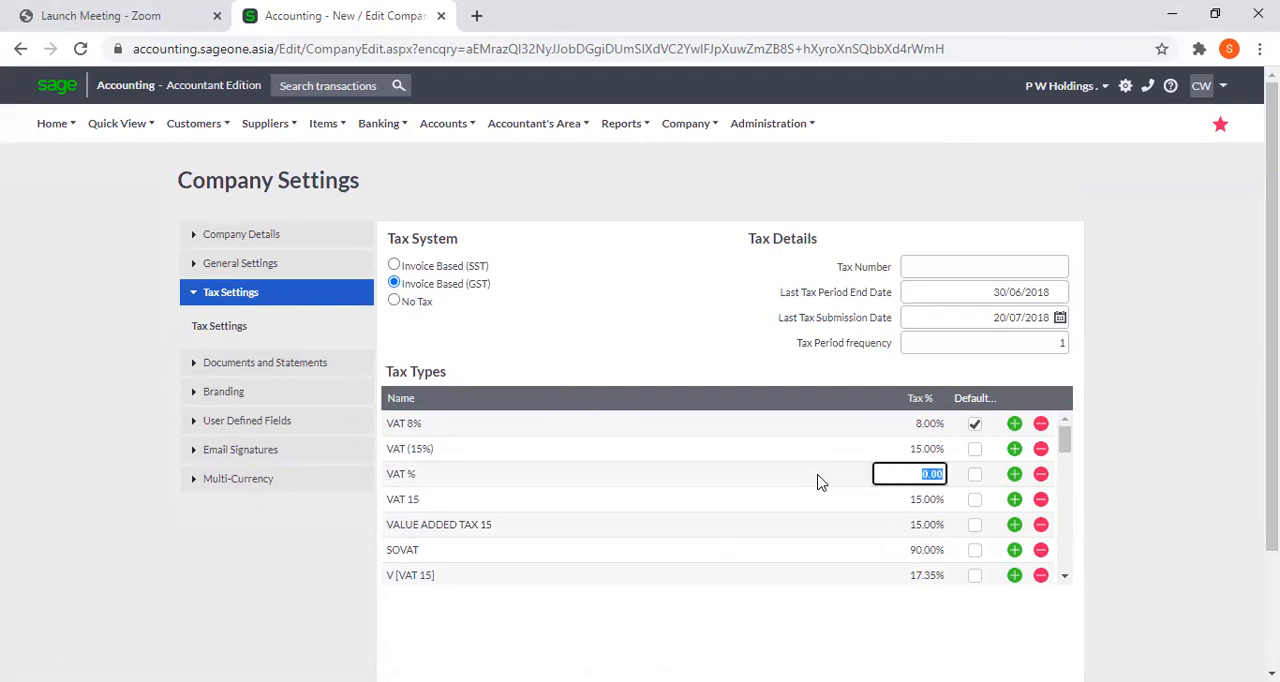
# Correct the new tax type's name to VAT 15% and set its tax rate to 15%.
pyautogui.click(416, 473)
pyautogui.click(416, 473)
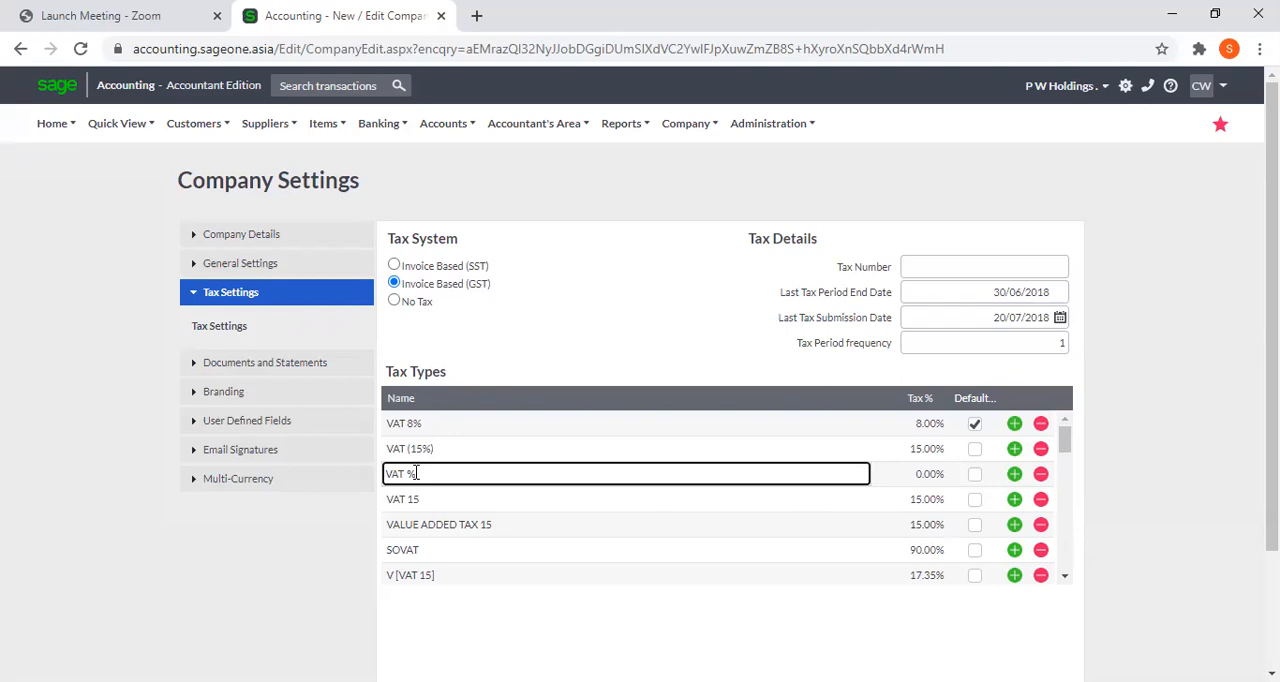
pyautogui.press('Left')
pyautogui.write('15')
pyautogui.press('Tab')
pyautogui.write('15')
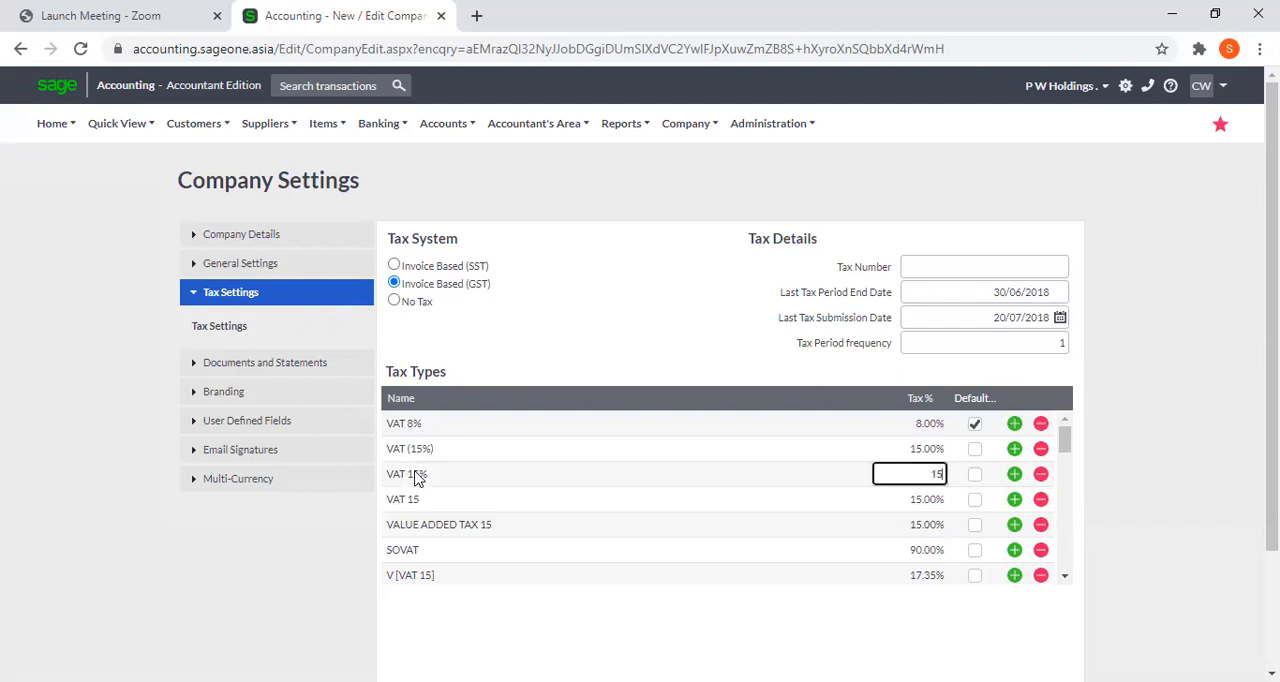
pyautogui.press('Tab')
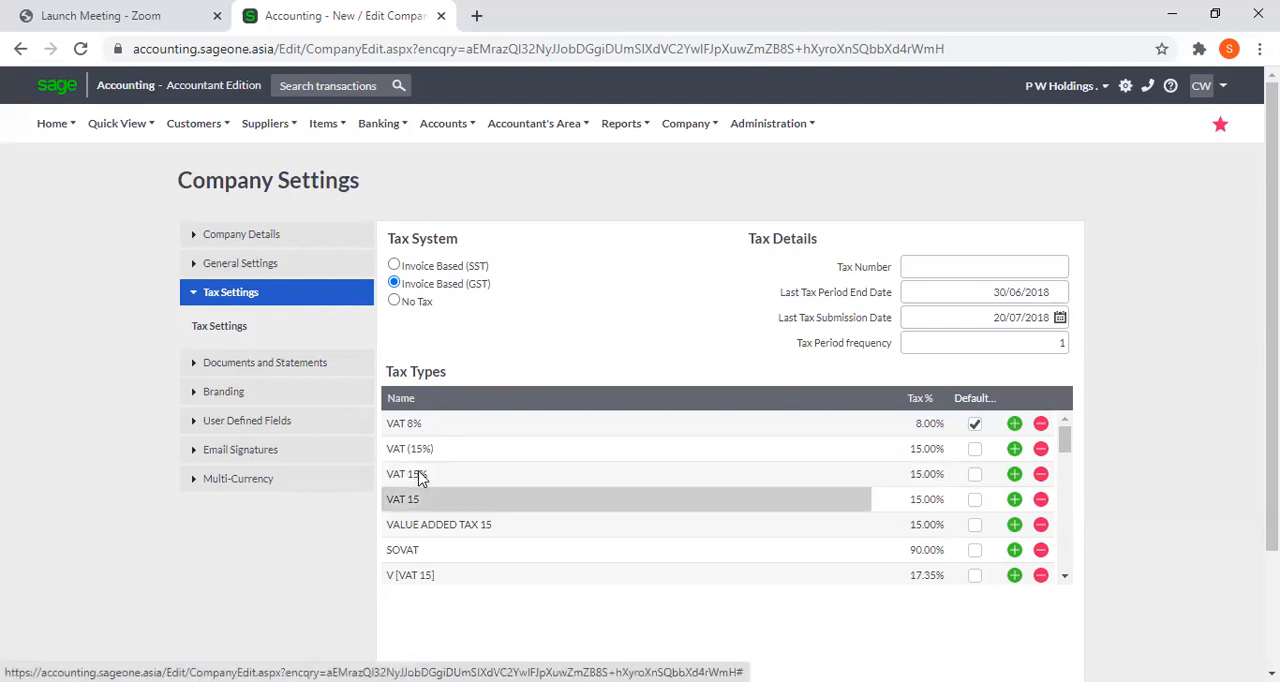
# Delete the VALUE ADDED TAX 15, SOVAT and V [VAT 15] tax types and try to delete the one below them.
pyautogui.click(1041, 525)
pyautogui.click(1041, 525)
pyautogui.click(1041, 525)
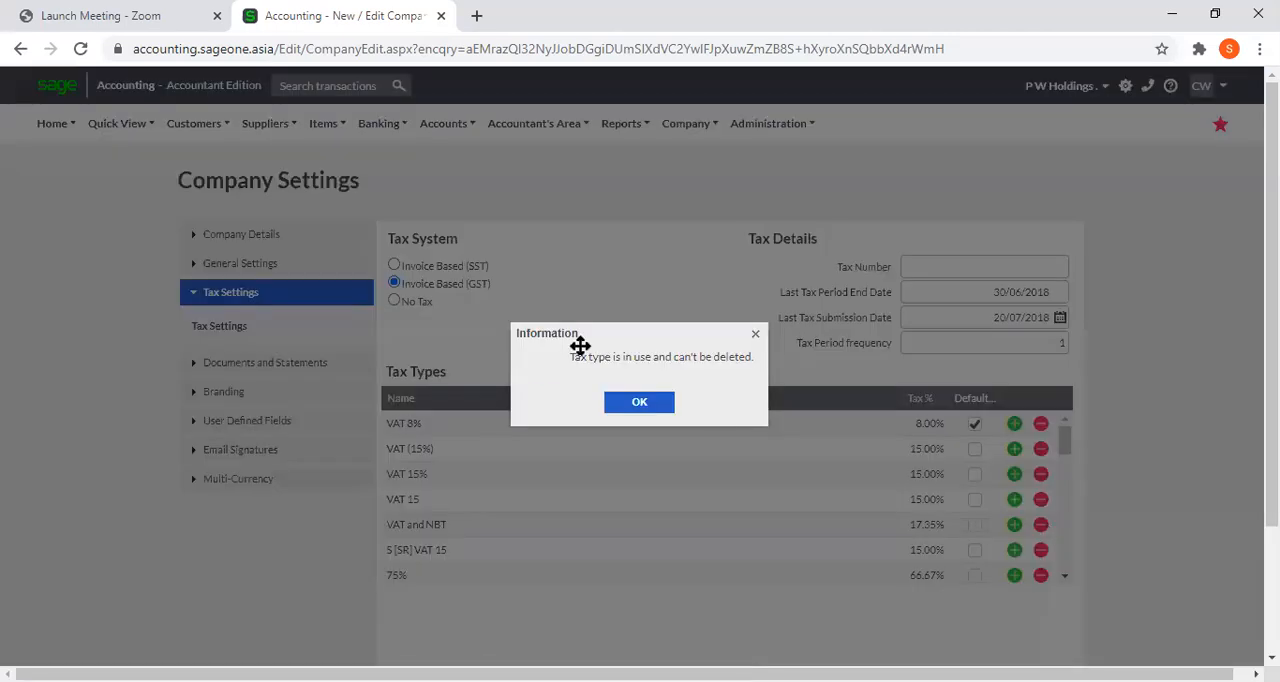
pyautogui.click(613, 403)
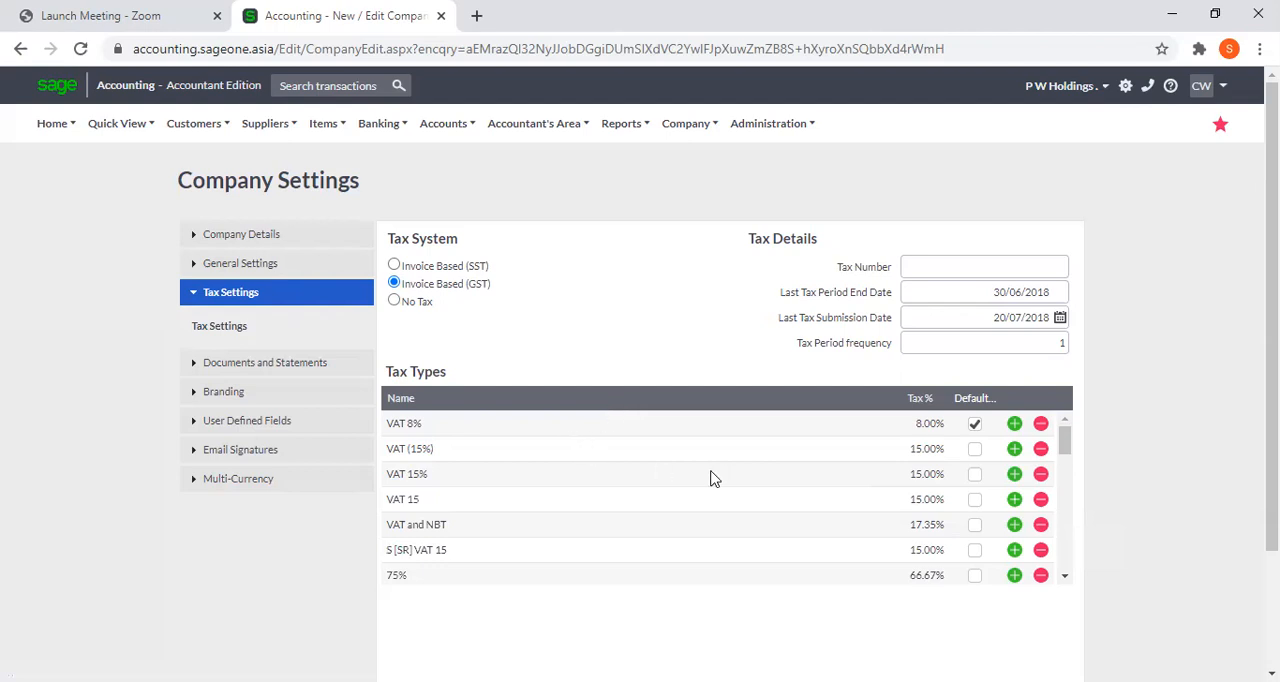
# Add two blank tax type lines below VAT (15%), widen the Default column, and remove both blank lines.
pyautogui.click(1014, 450)
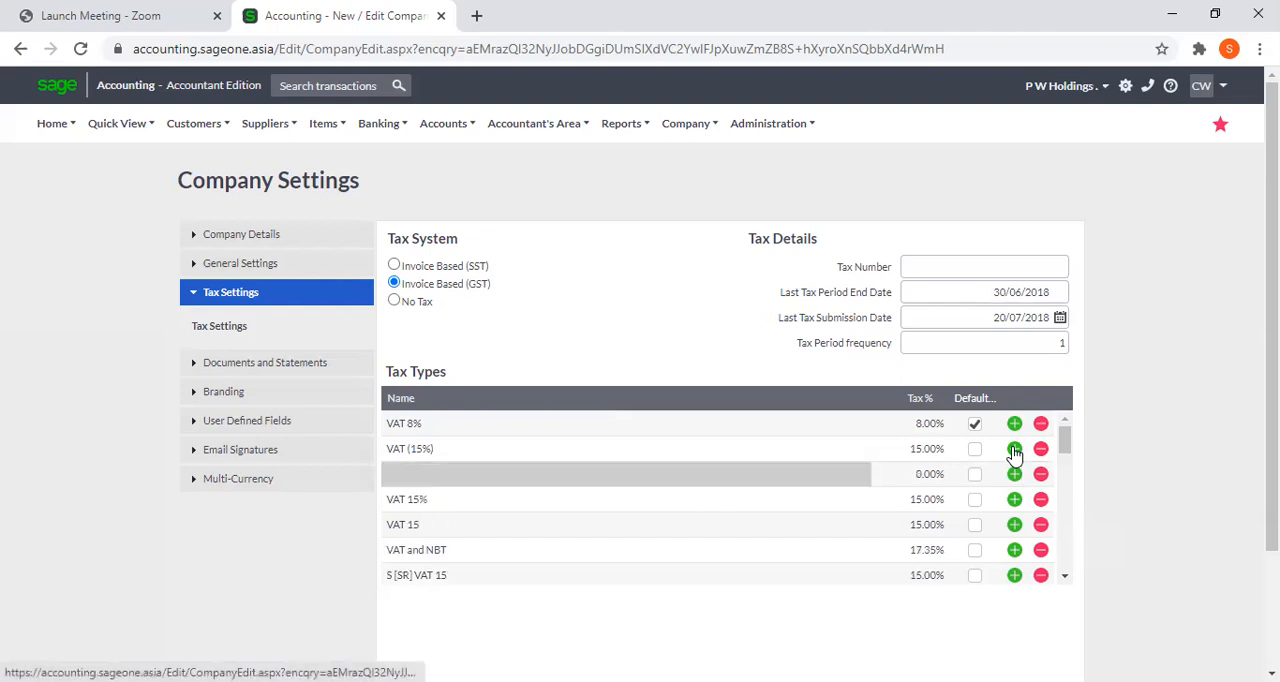
pyautogui.click(790, 479)
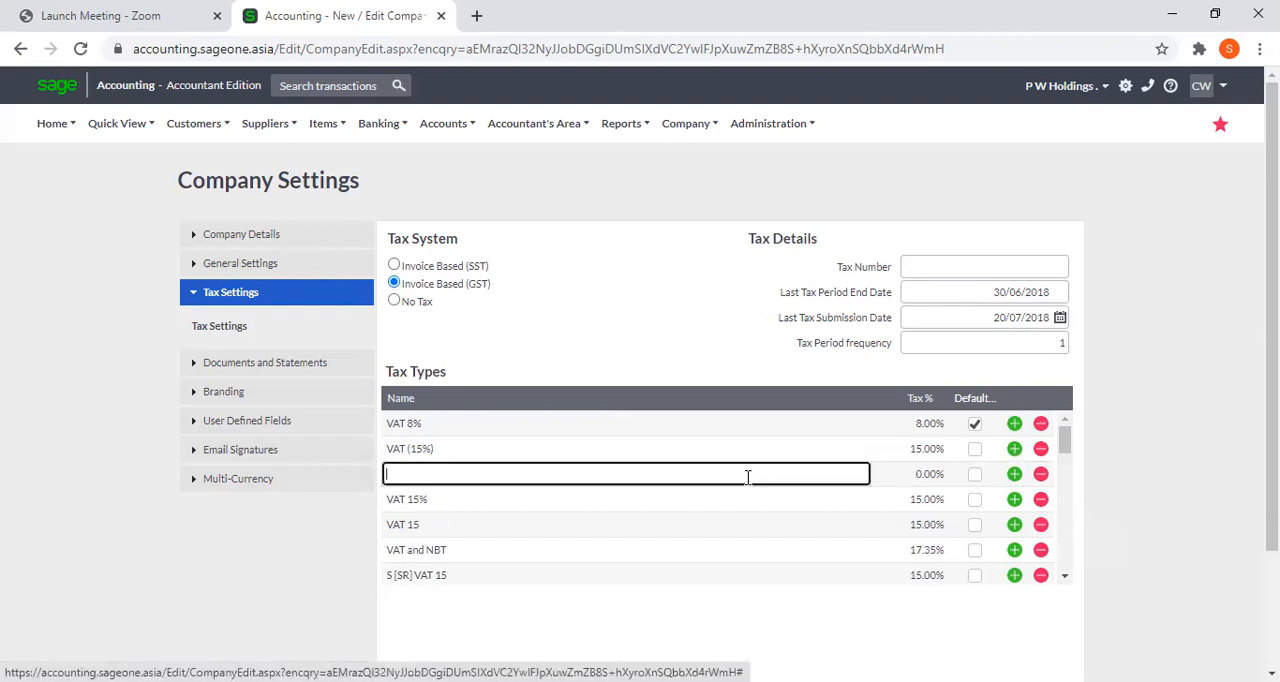
pyautogui.click(924, 479)
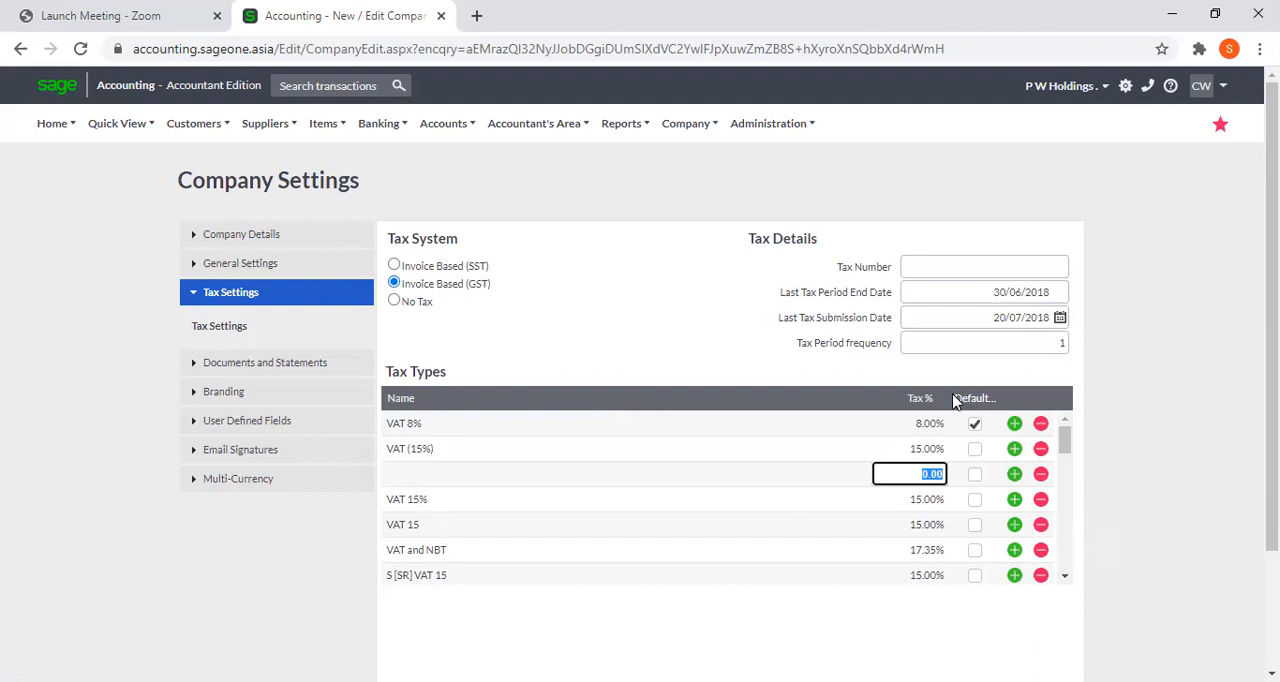
pyautogui.moveTo(945, 397); pyautogui.dragTo(720, 393)
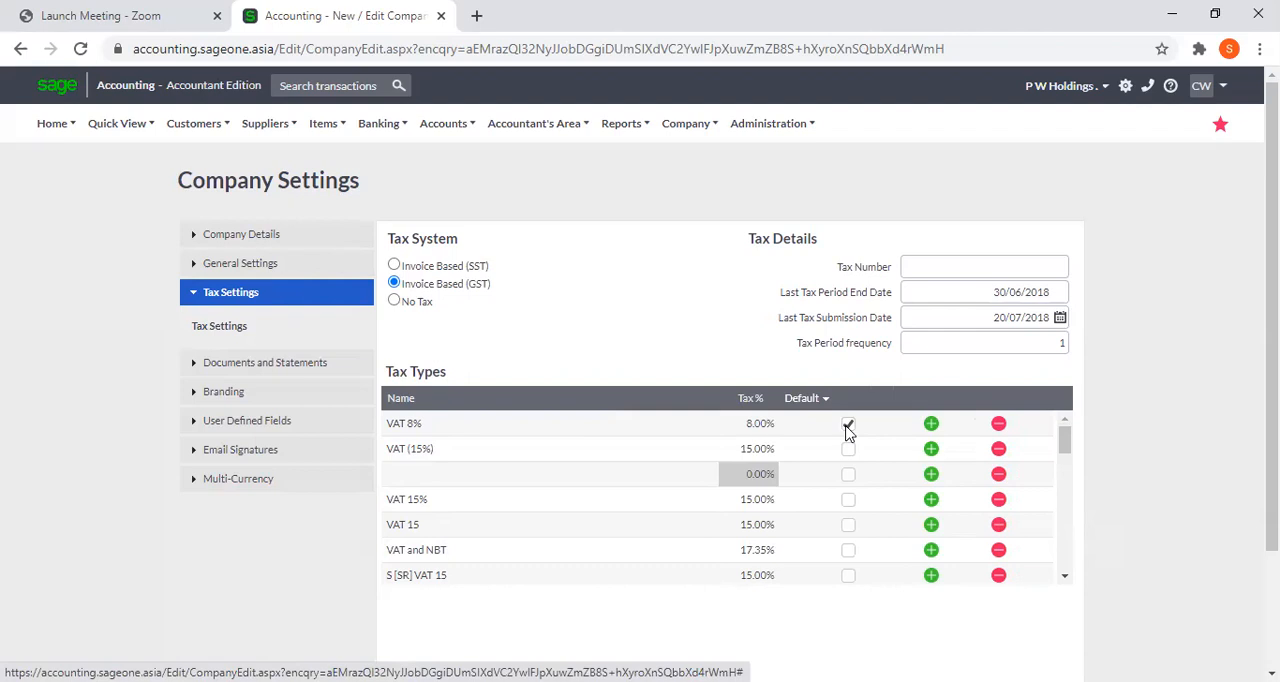
pyautogui.click(931, 452)
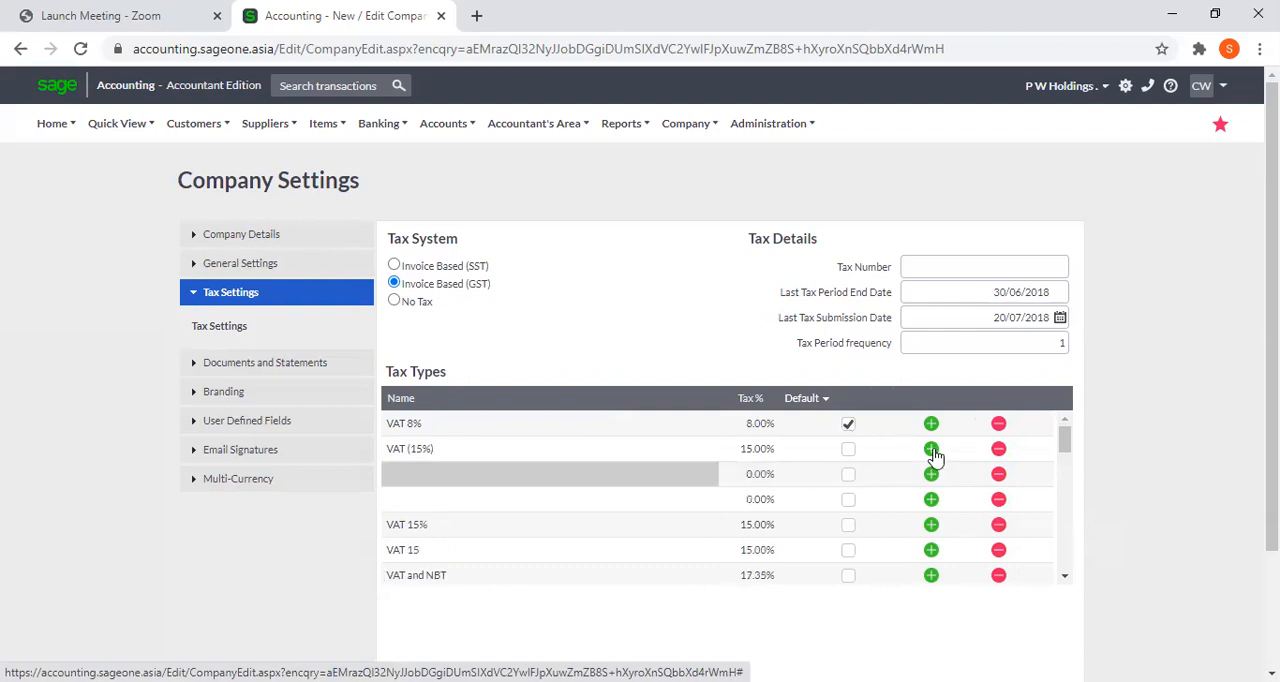
pyautogui.click(999, 476)
pyautogui.click(999, 476)
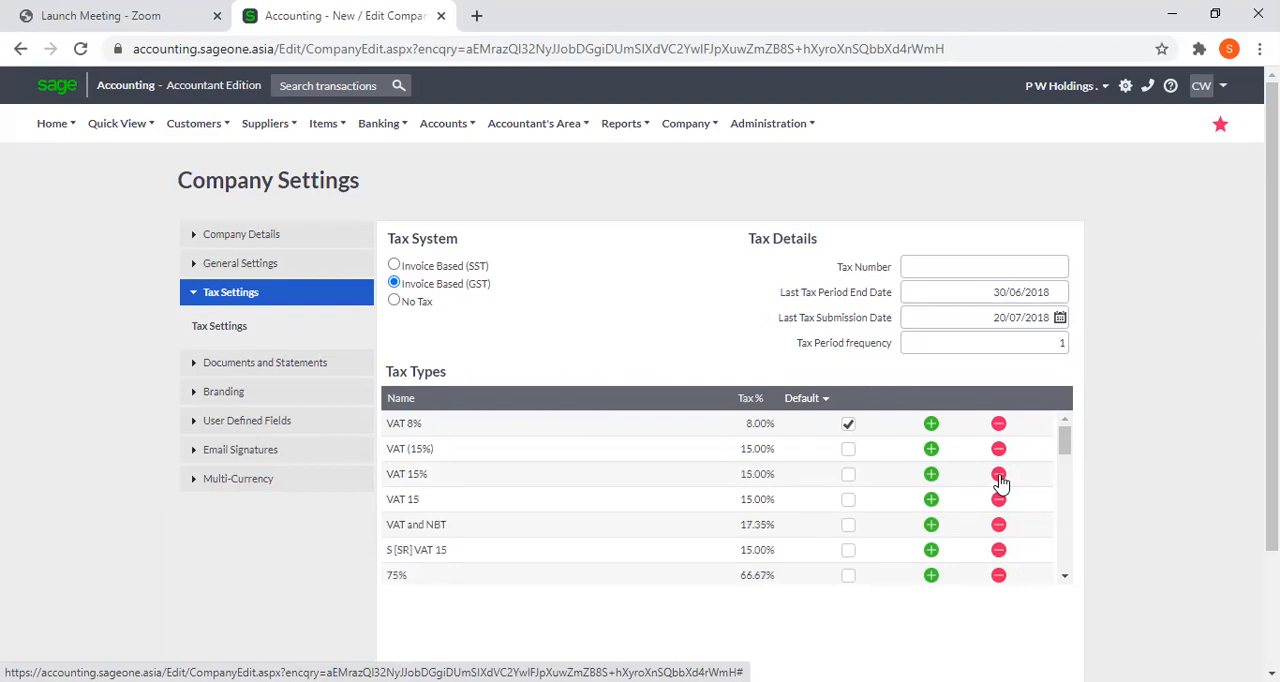
# Review the Tax Details fields for tax number, last tax period end date, submission date and tax period frequency.
pyautogui.click(942, 265)
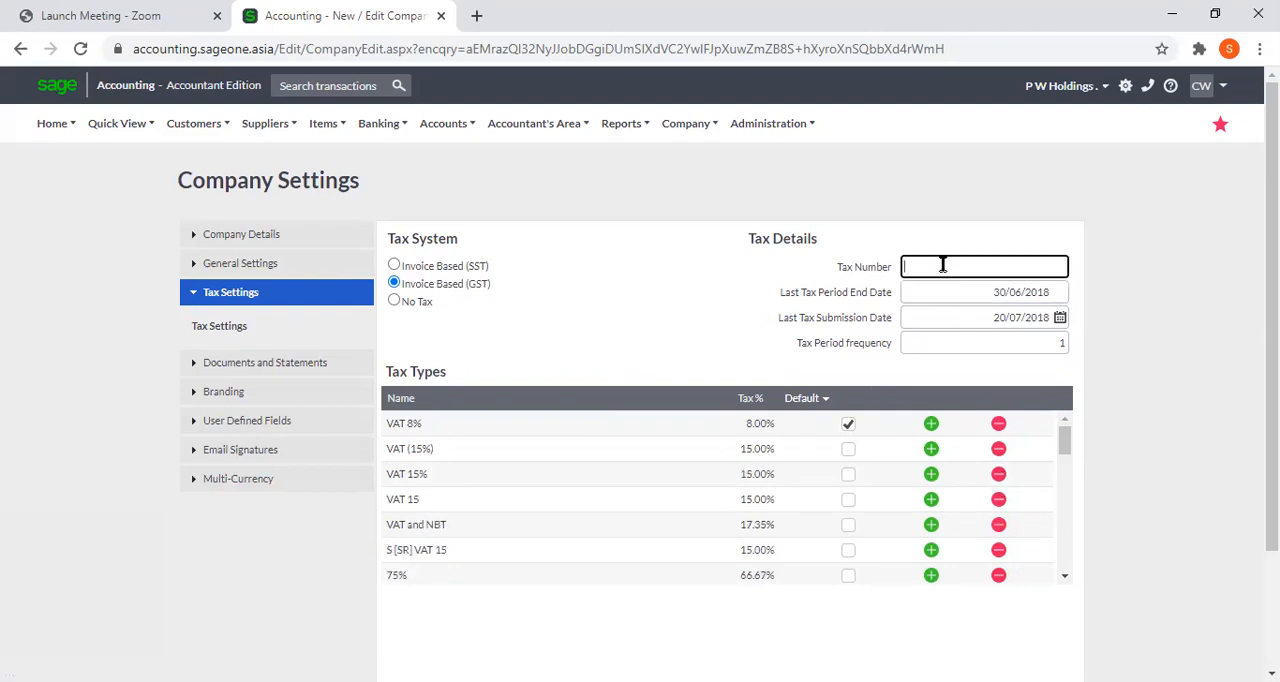
pyautogui.click(955, 295)
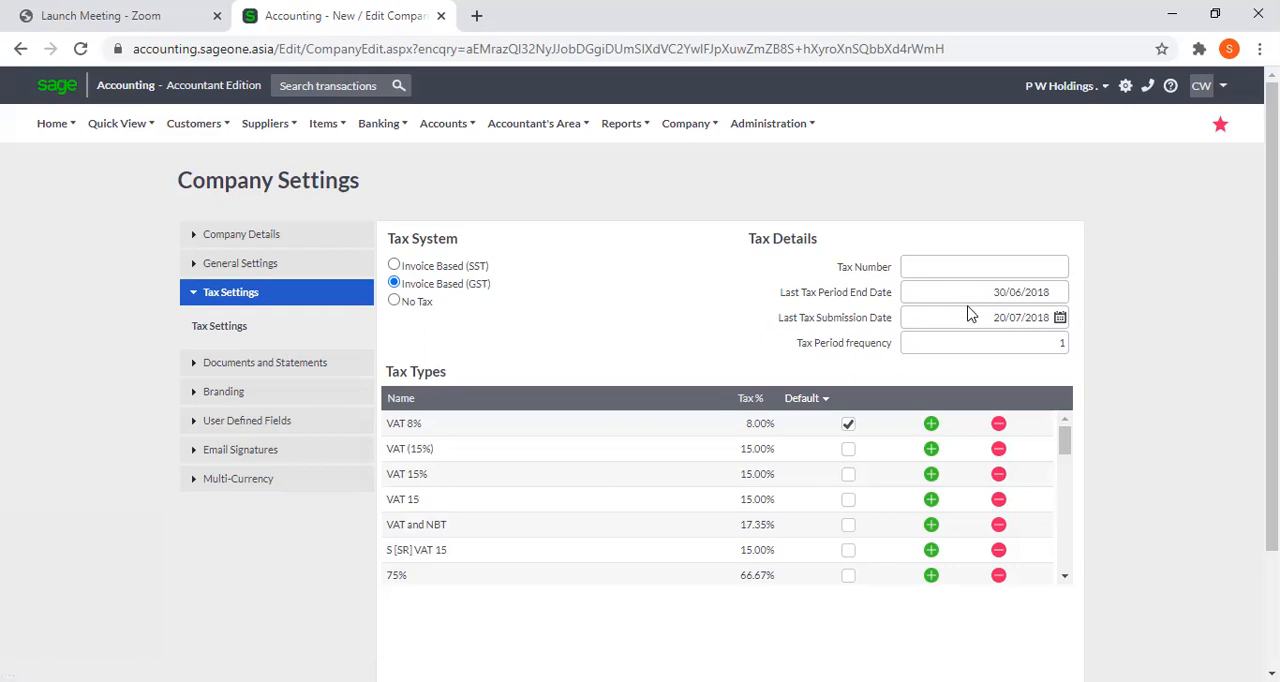
pyautogui.moveTo(972, 320)
pyautogui.click(987, 342)
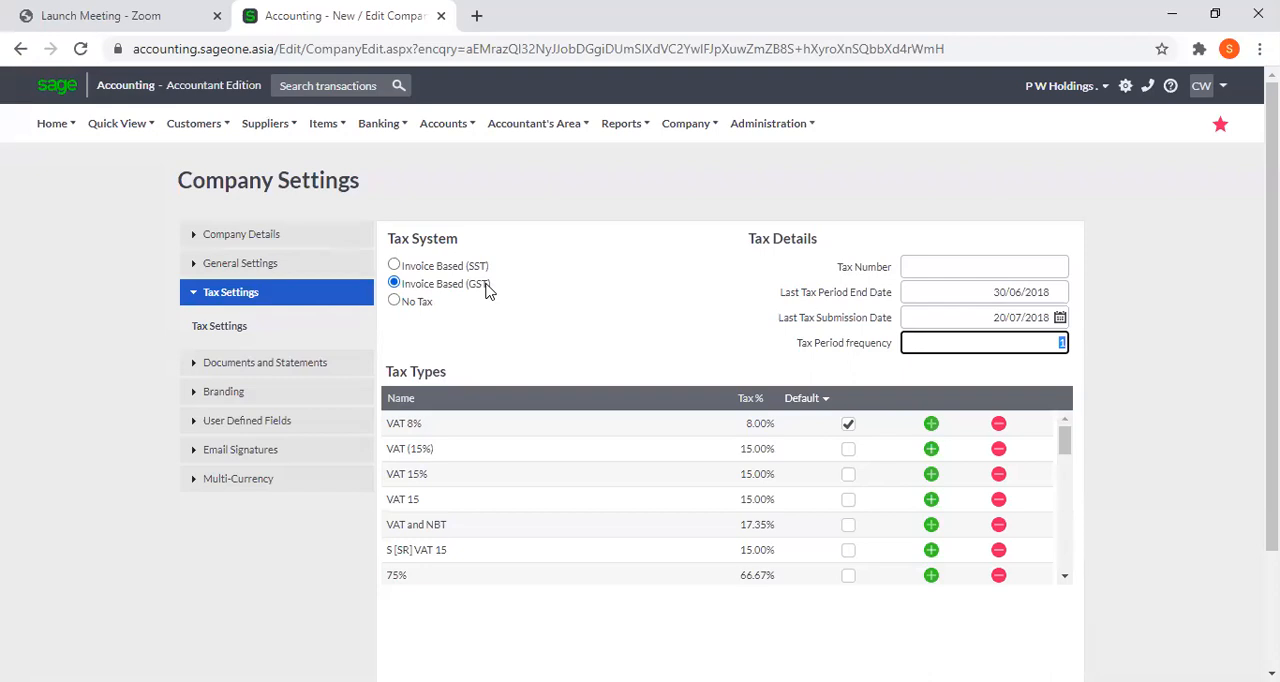
# Reselect Invoice Based (GST) as the Tax System, dismiss the warning, and check the reloaded tax types list.
pyautogui.click(435, 288)
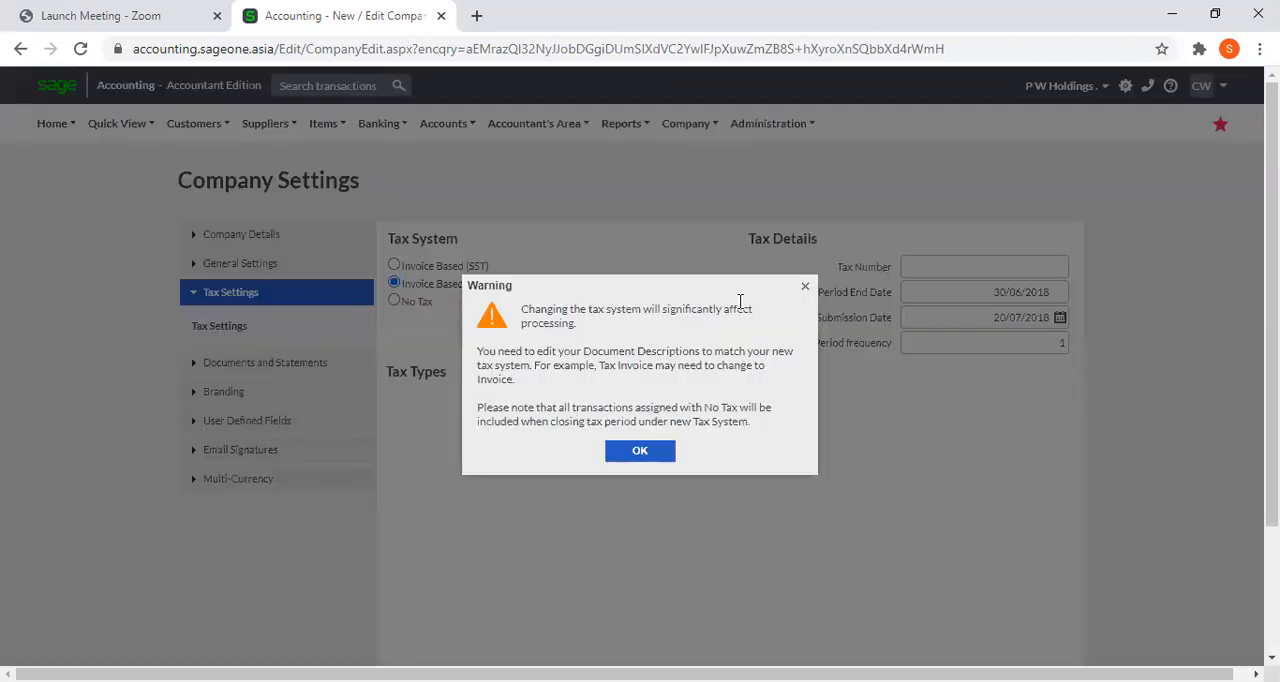
pyautogui.click(805, 287)
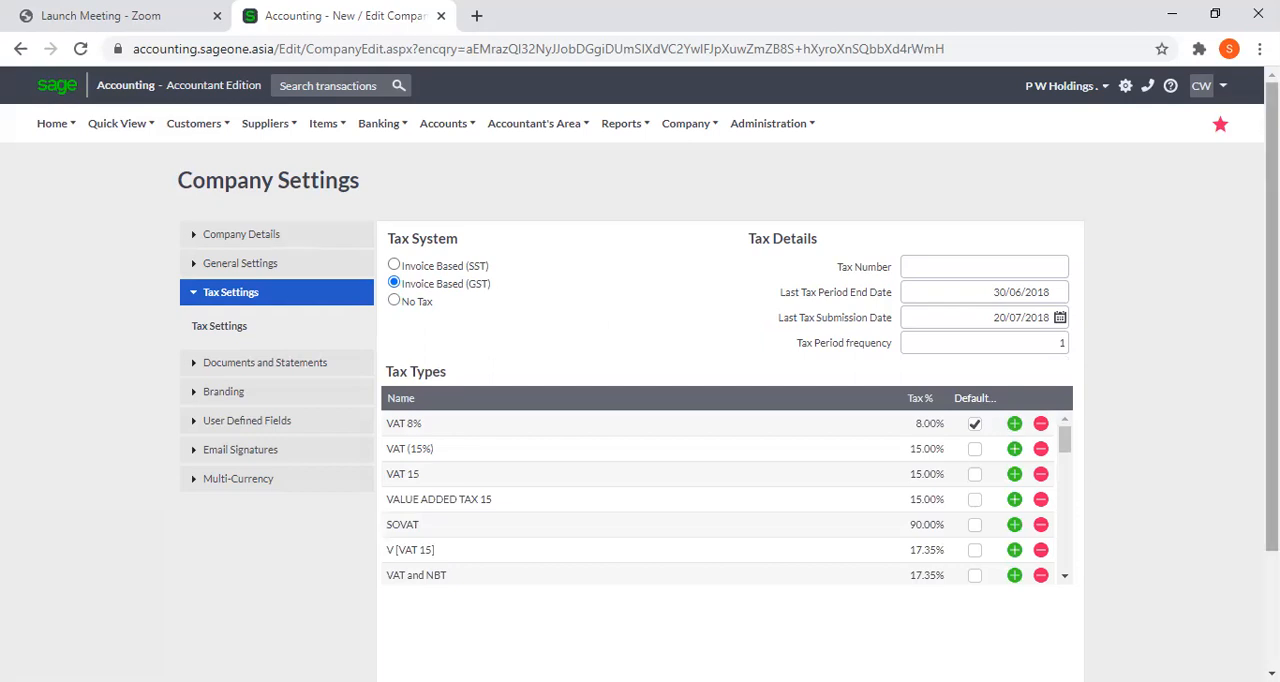
pyautogui.scroll(-2, 1063, 500)
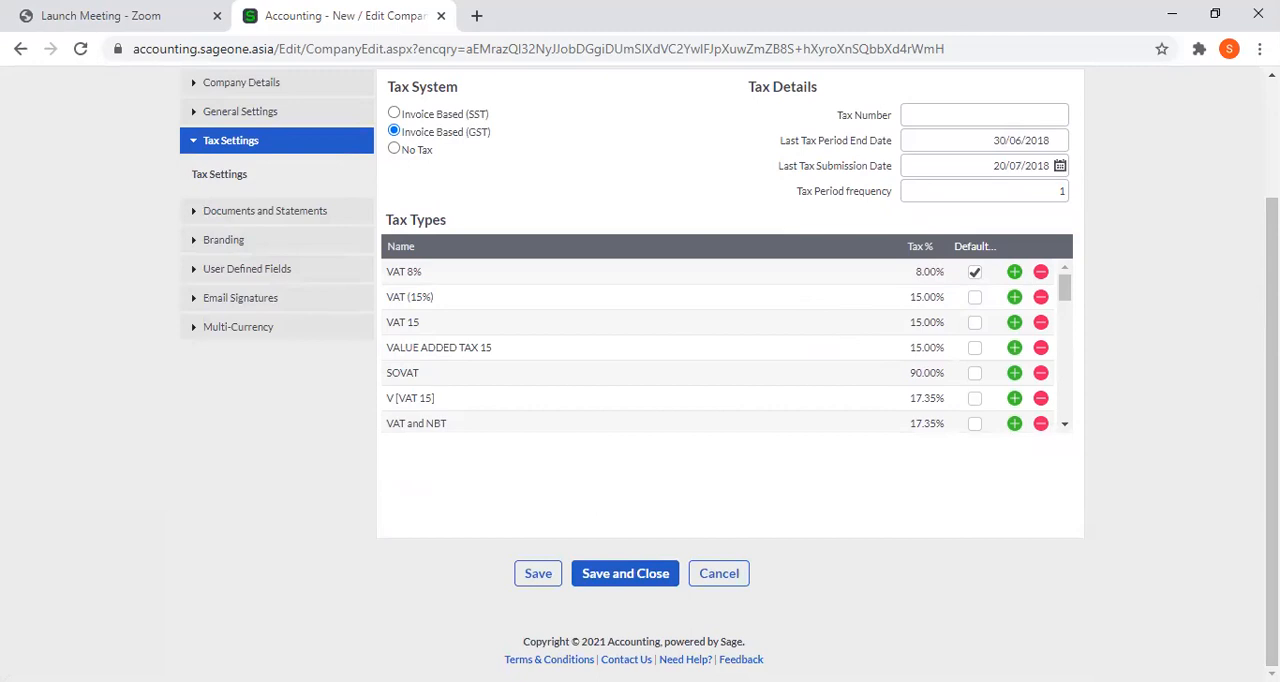
pyautogui.scroll(2, 640, 374)
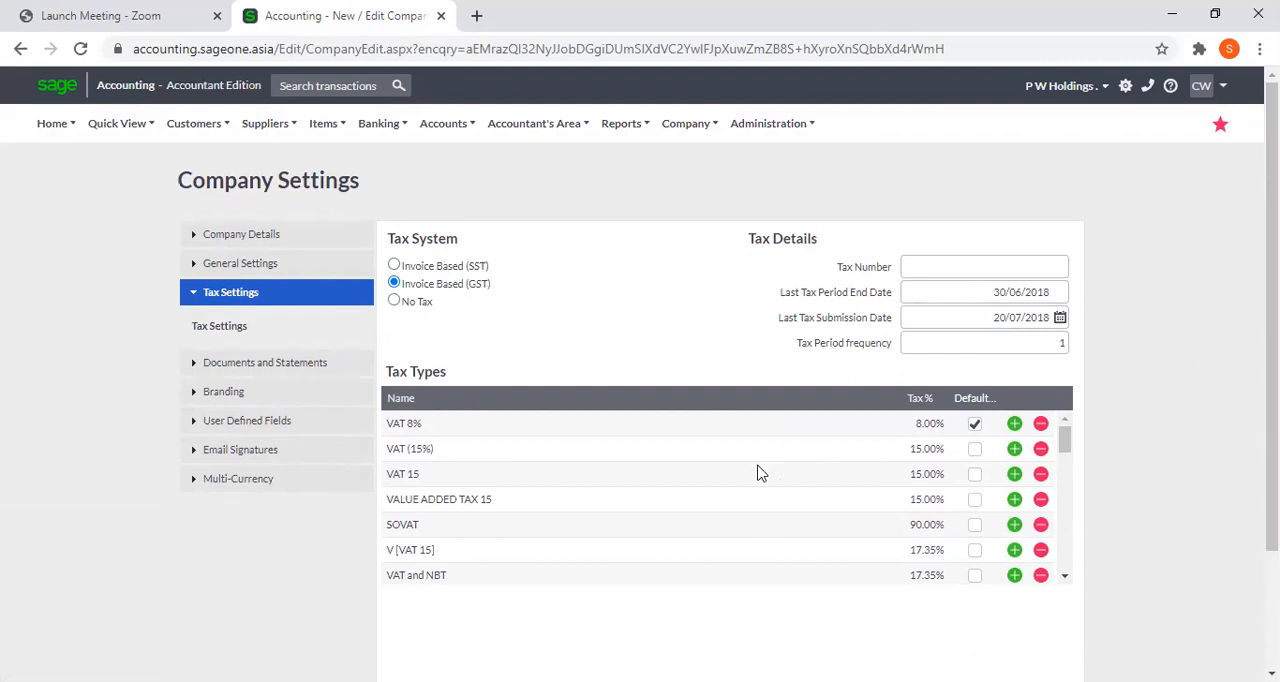
# Duplicate the Company Settings browser tab and start a new customer tax invoice in the copy.
pyautogui.rightClick(341, 18)
pyautogui.click(388, 130)
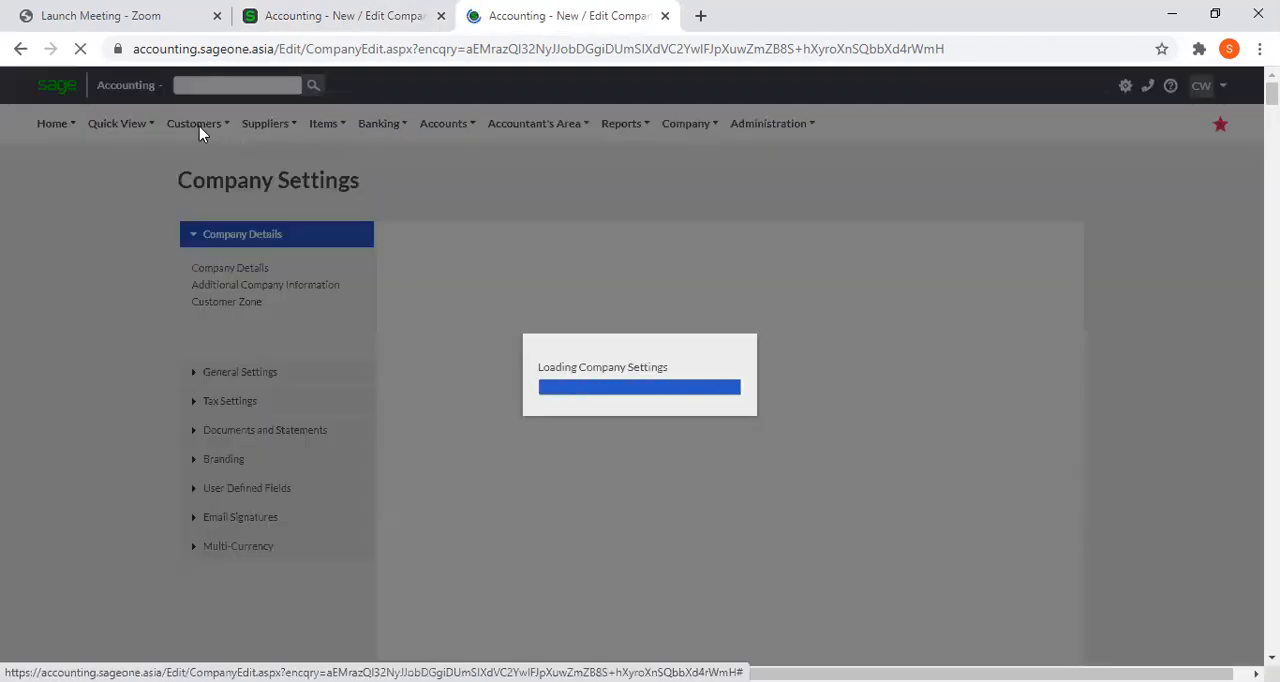
pyautogui.moveTo(200, 135)
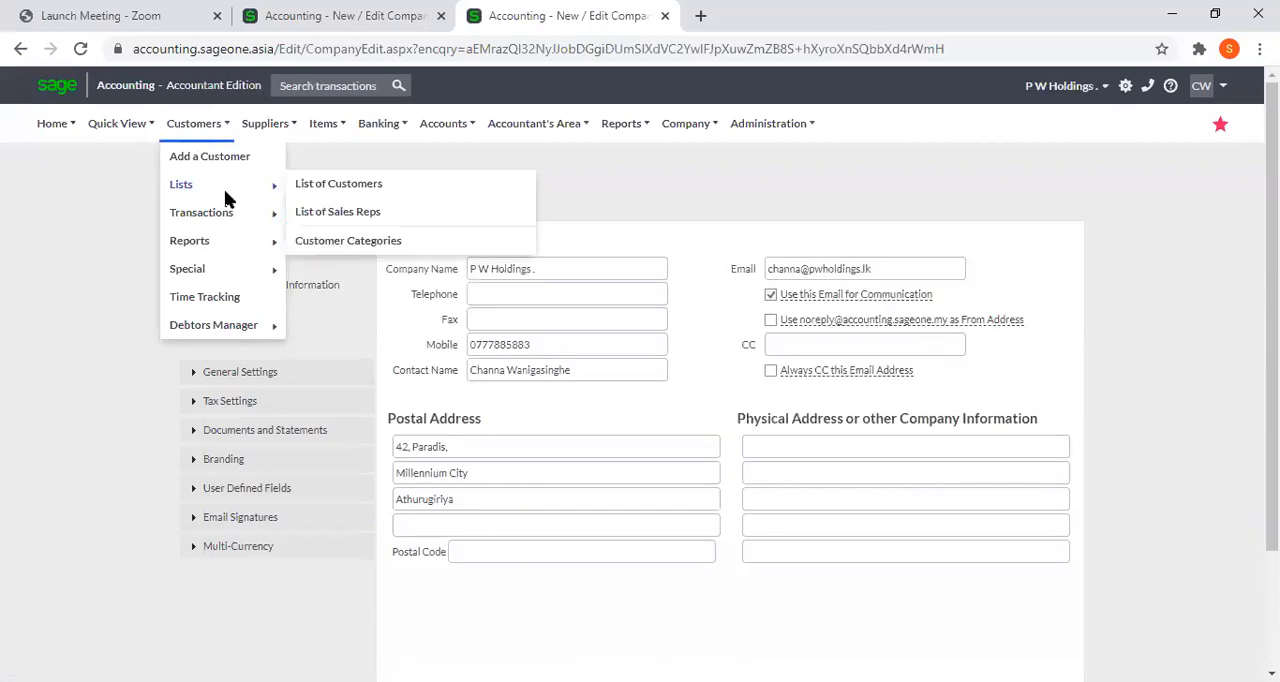
pyautogui.moveTo(234, 212)
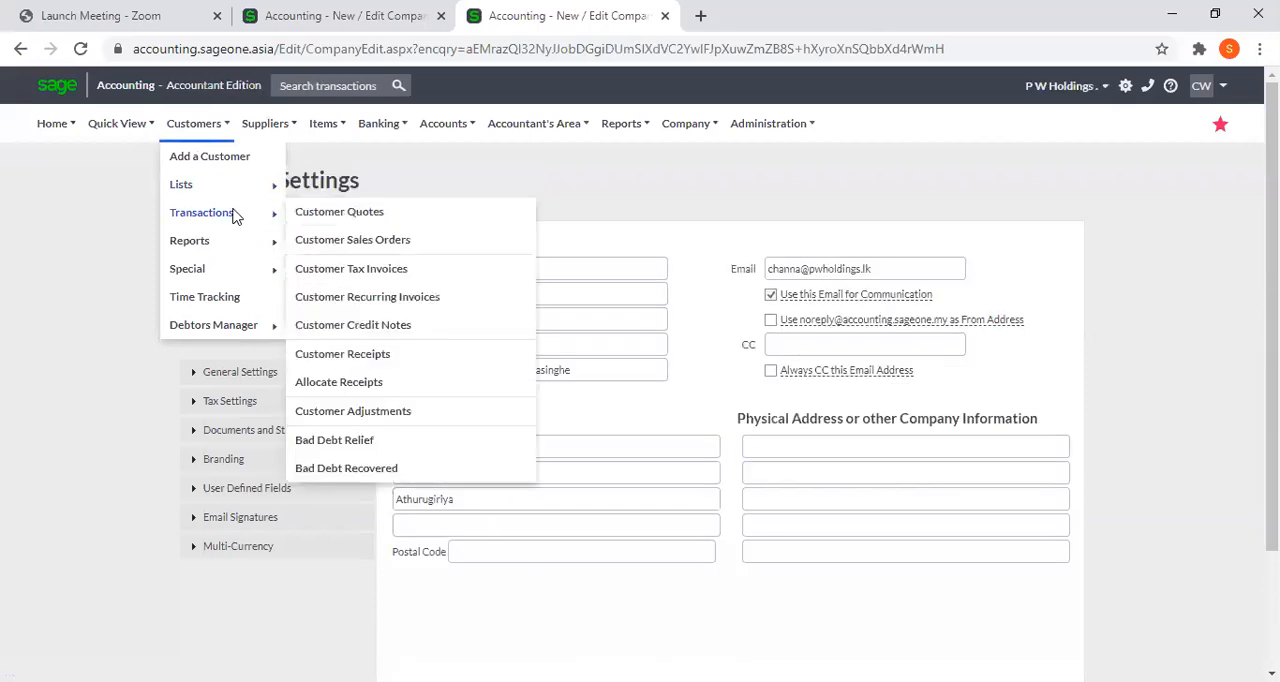
pyautogui.click(366, 270)
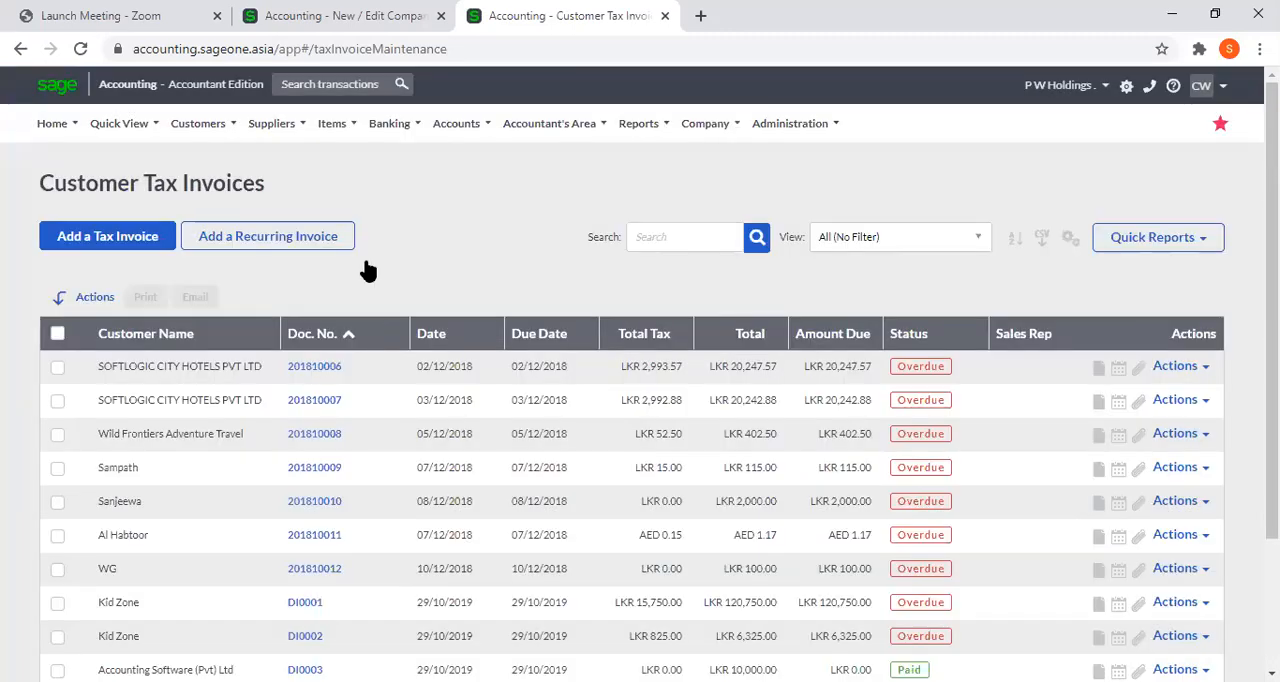
pyautogui.click(92, 236)
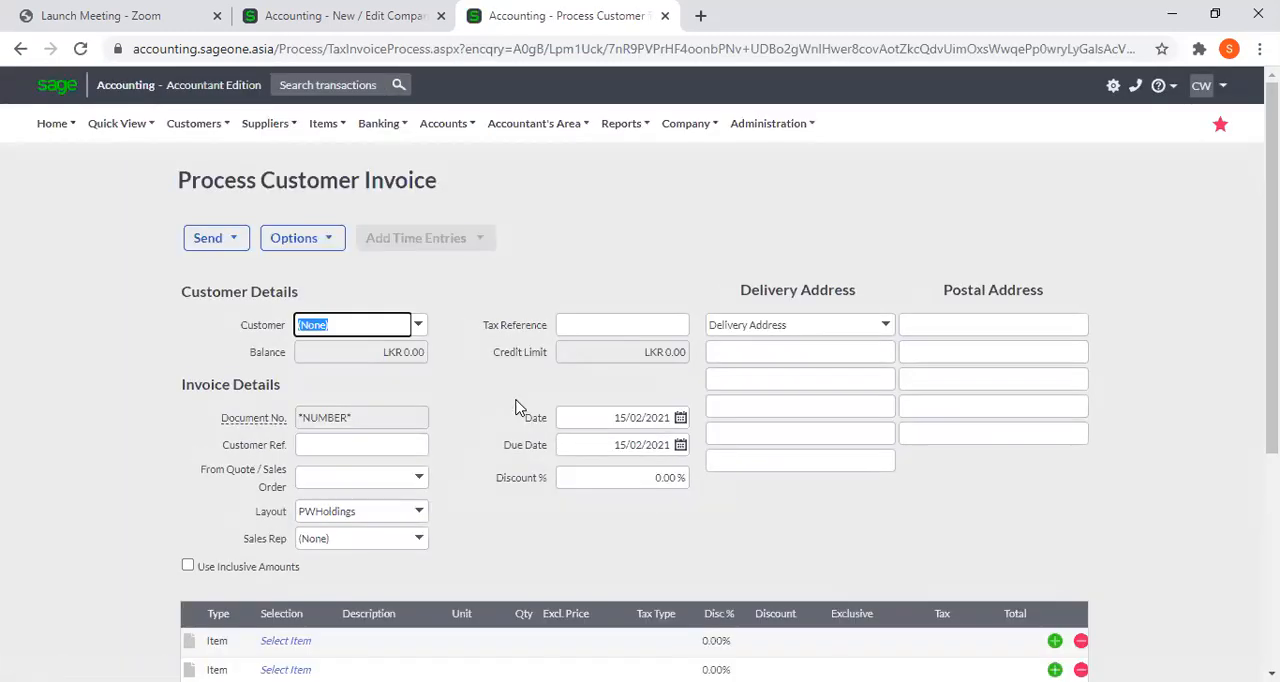
# On the first invoice line, choose the VAT 8% tax type and enter an exclusive price of 100.
pyautogui.click(656, 644)
pyautogui.click(674, 642)
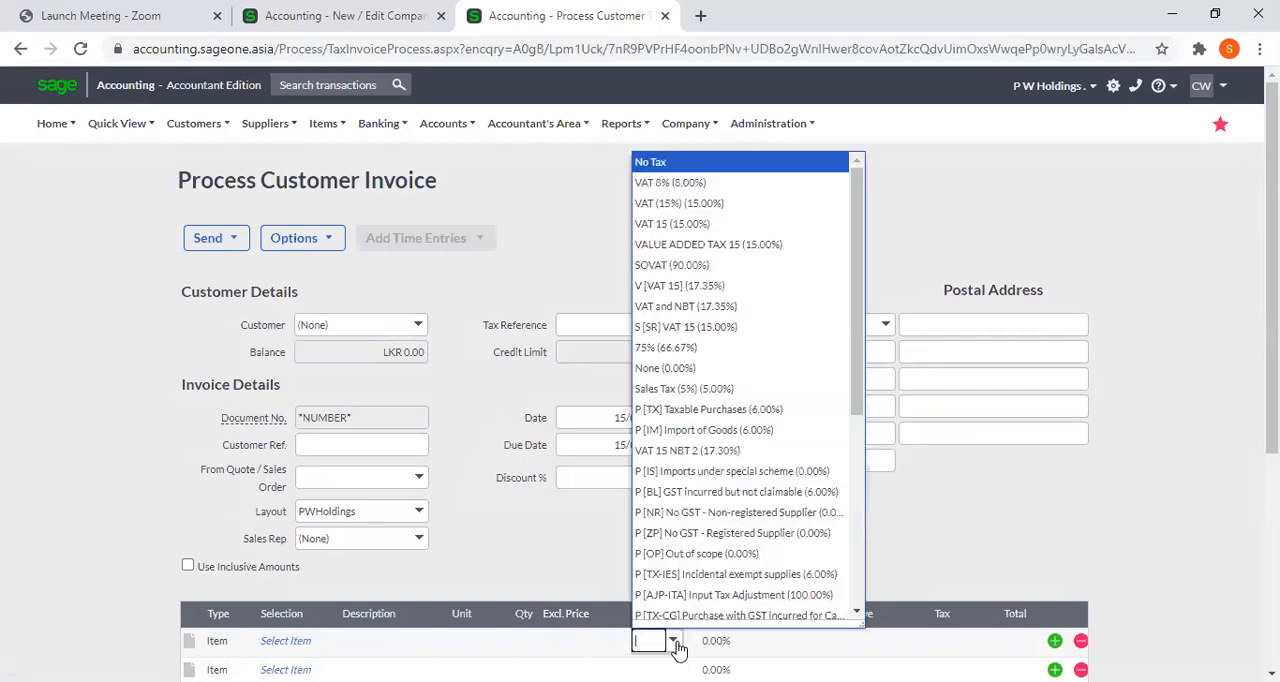
pyautogui.click(697, 187)
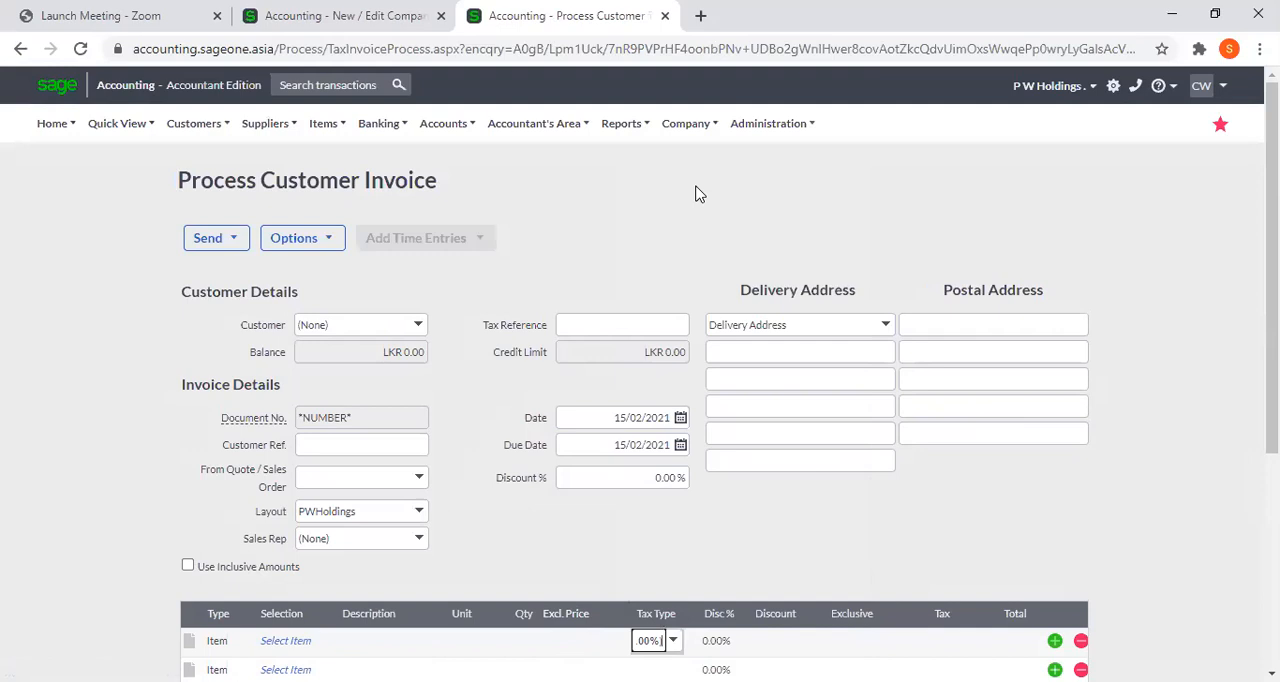
pyautogui.click(560, 643)
pyautogui.write('100')
pyautogui.press('Tab')
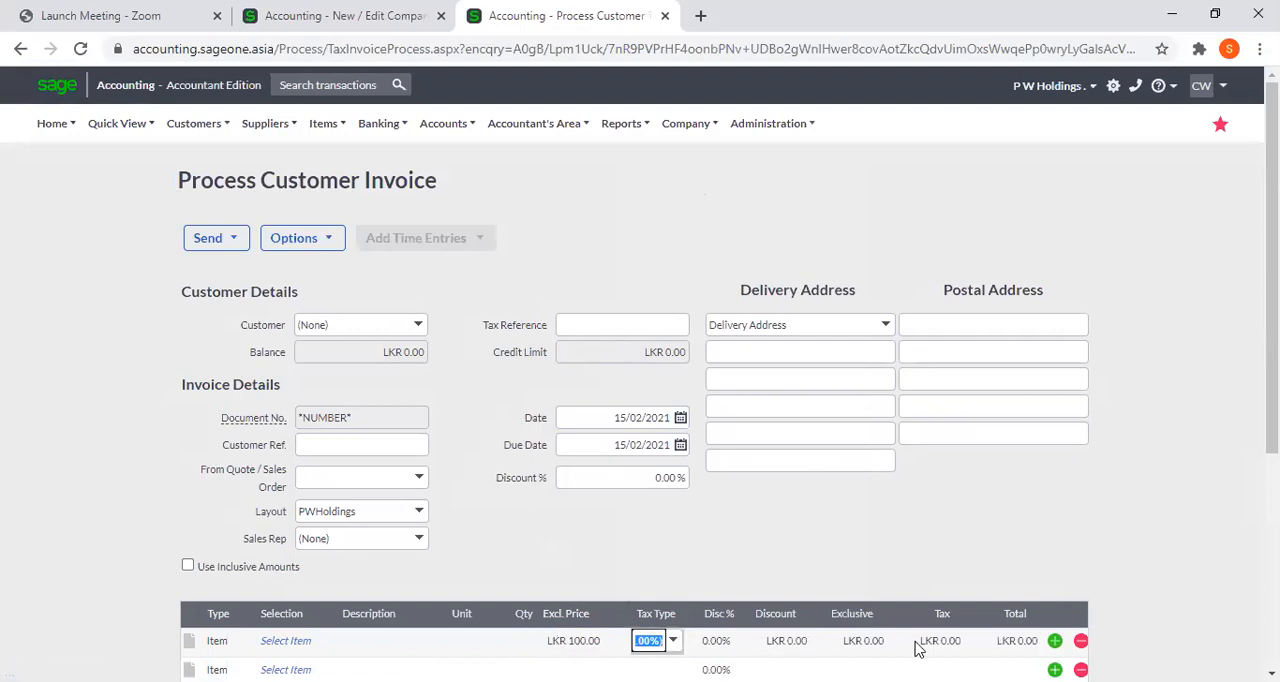
pyautogui.press('Tab')
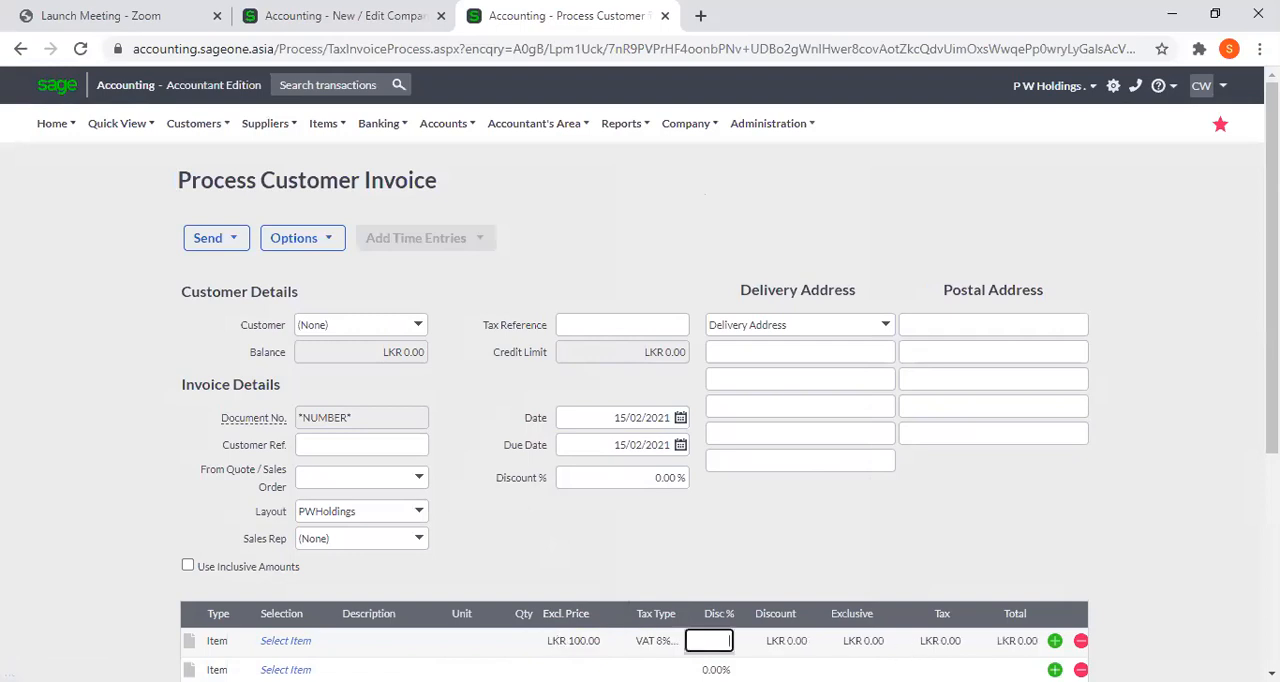
pyautogui.click(310, 645)
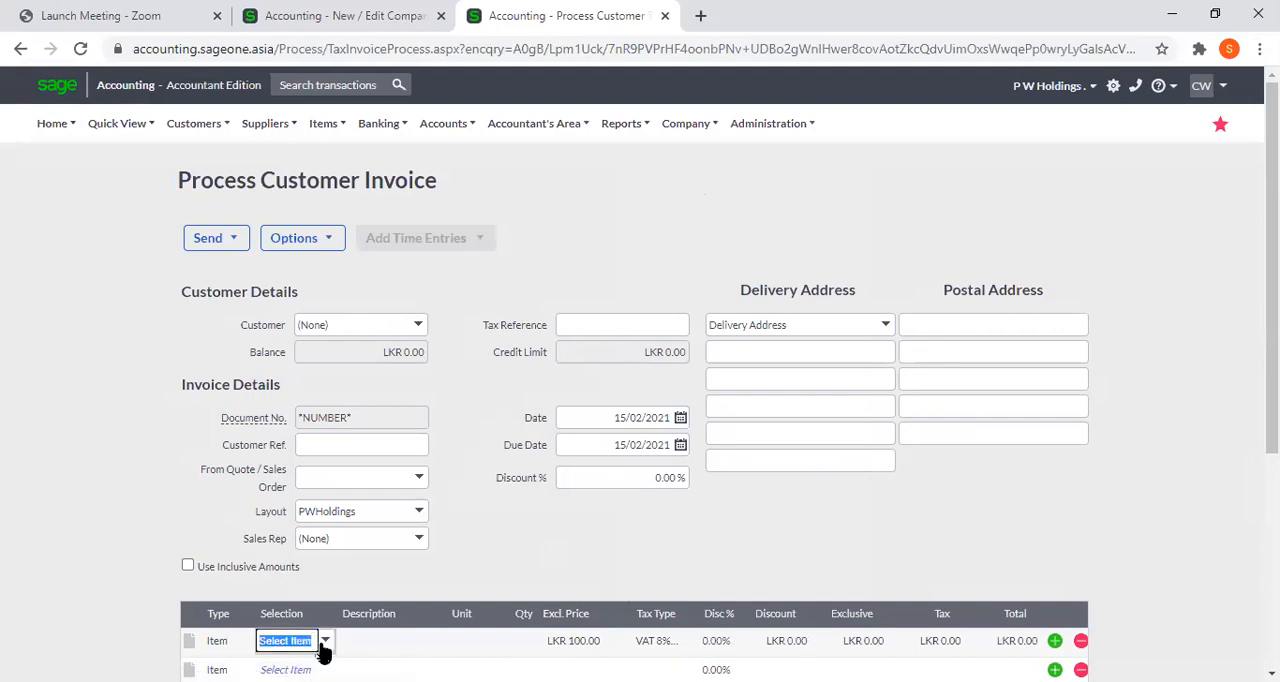
pyautogui.click(324, 642)
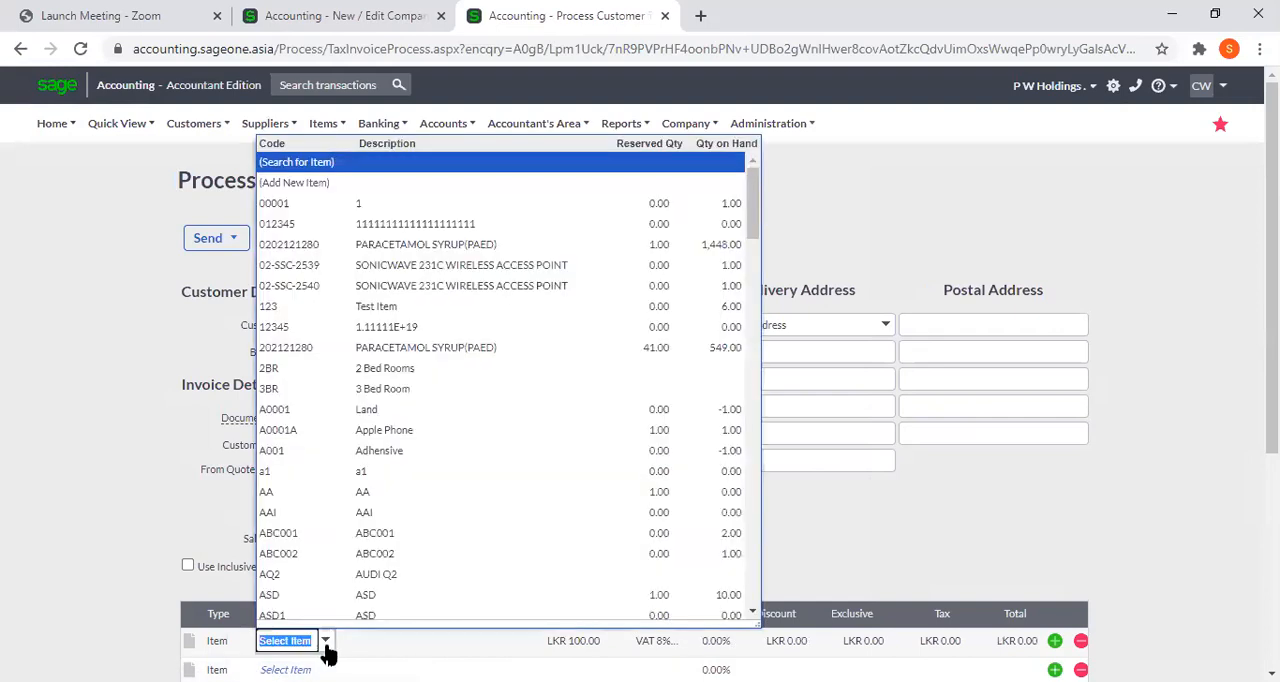
pyautogui.click(388, 244)
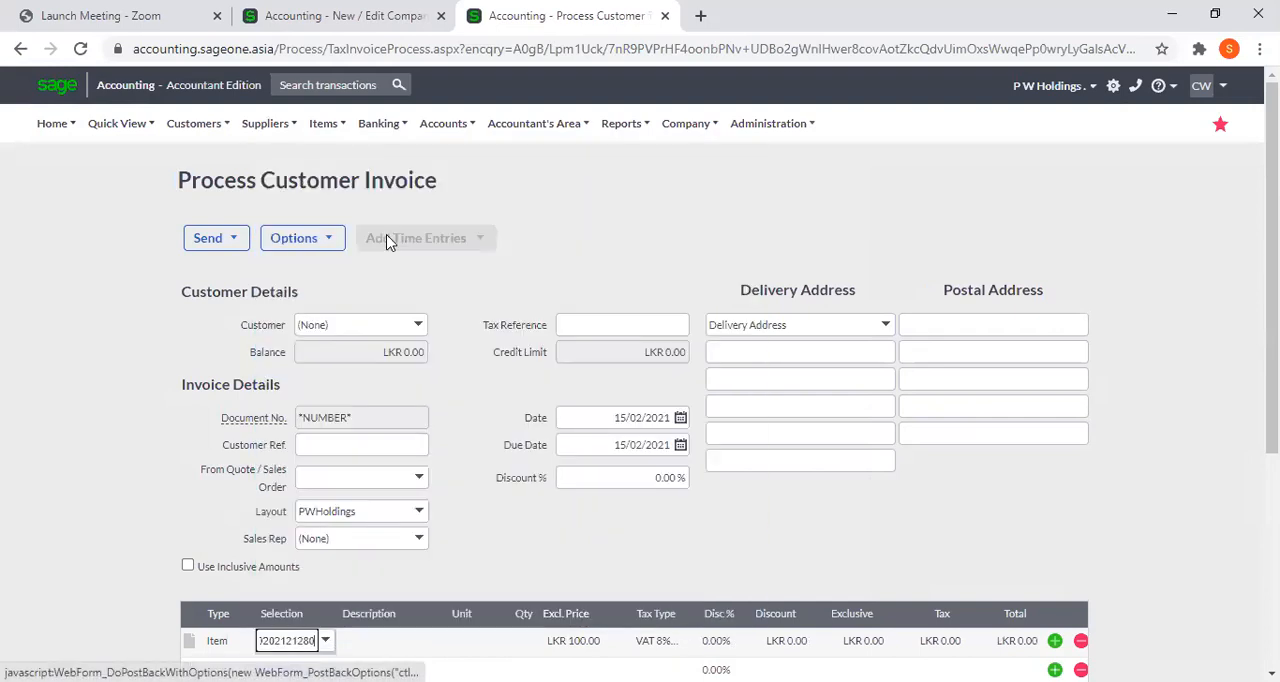
pyautogui.press('Tab')
pyautogui.press('Tab')
pyautogui.press('Tab')
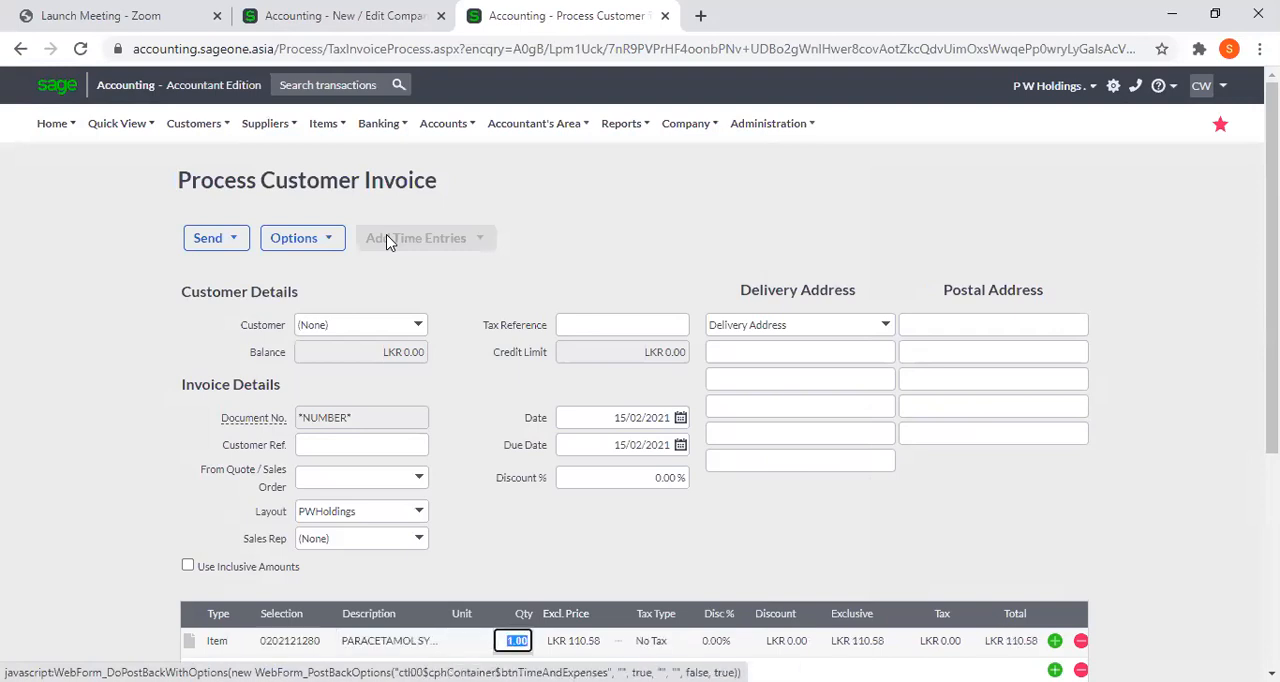
pyautogui.press('Tab')
pyautogui.write('100')
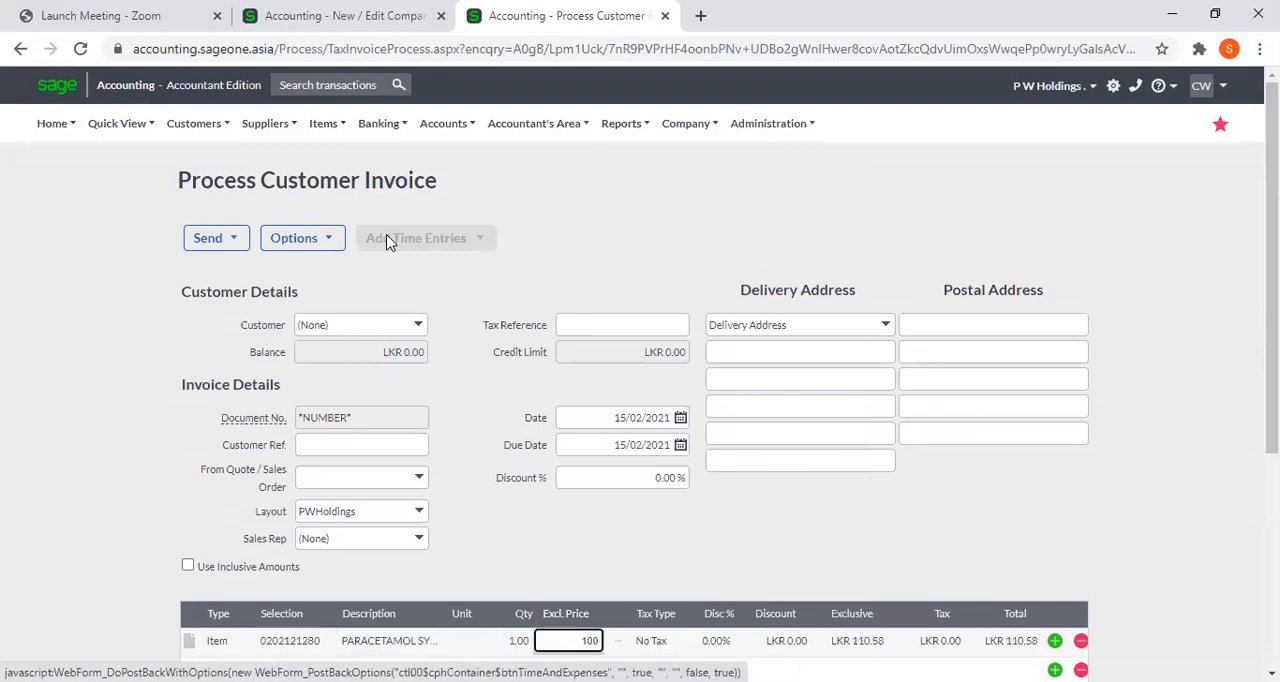
pyautogui.press('Tab')
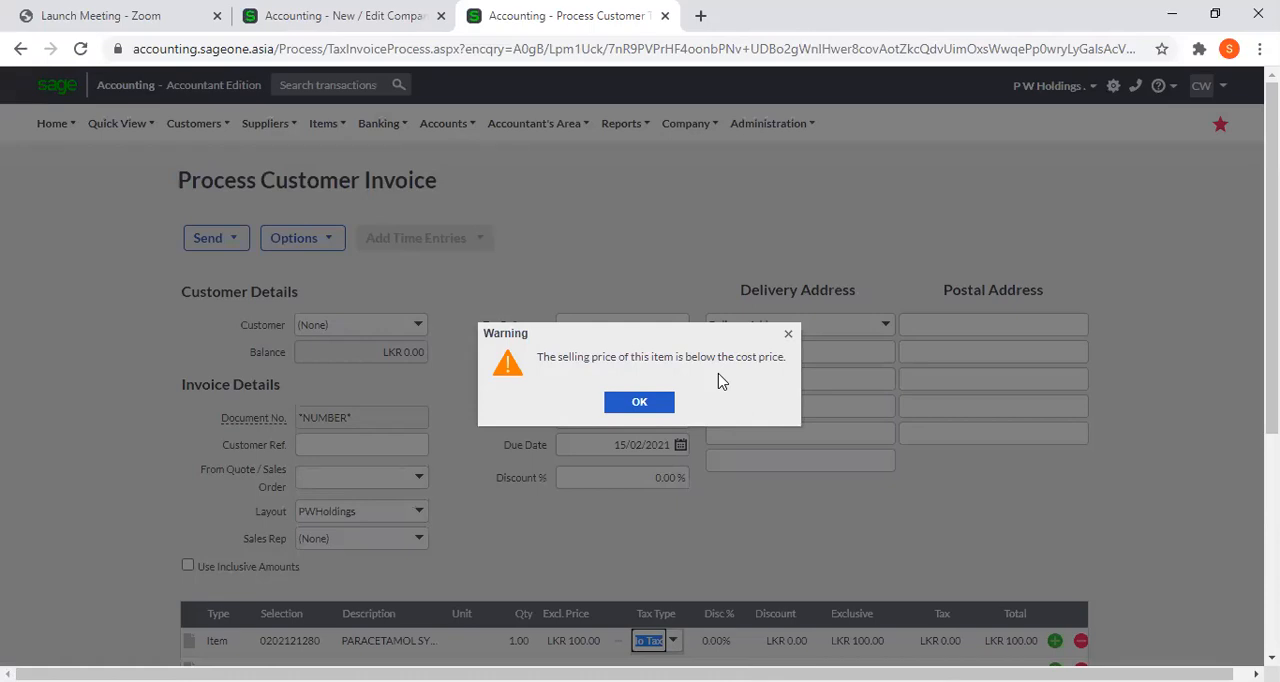
pyautogui.click(651, 402)
# Set the tax type of the paracetamol syrup line to VAT 8% (8.00%).
pyautogui.click(651, 641)
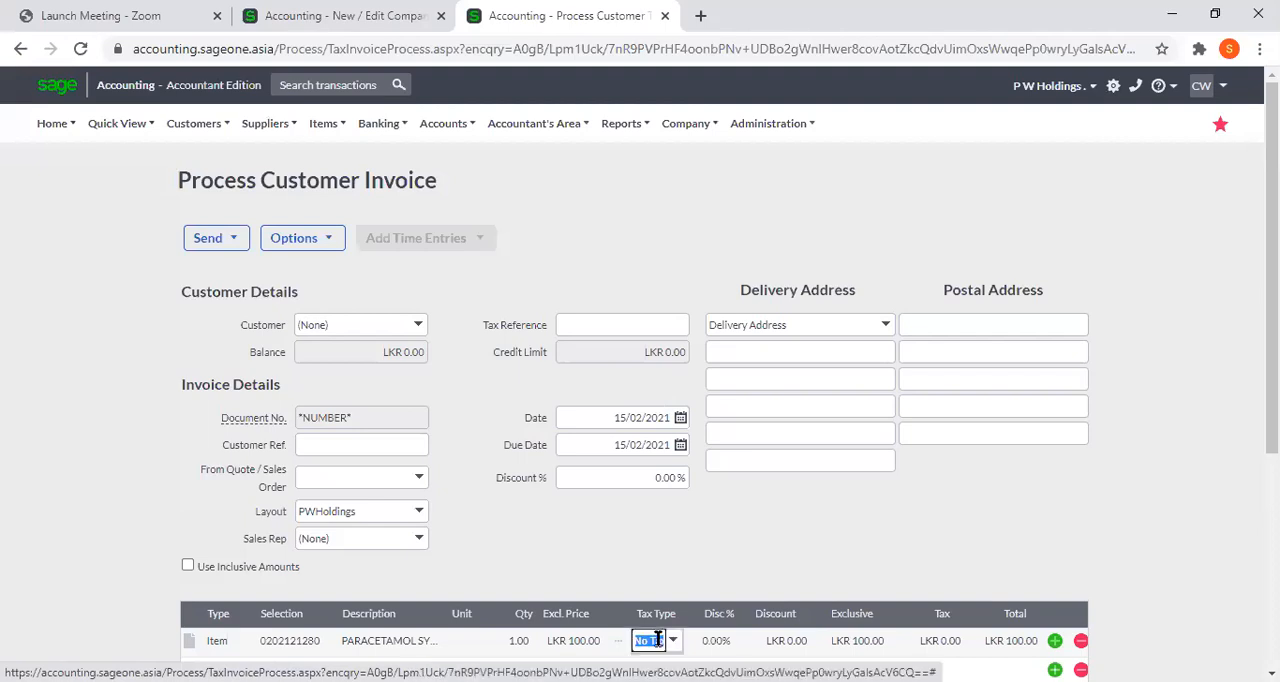
pyautogui.click(675, 645)
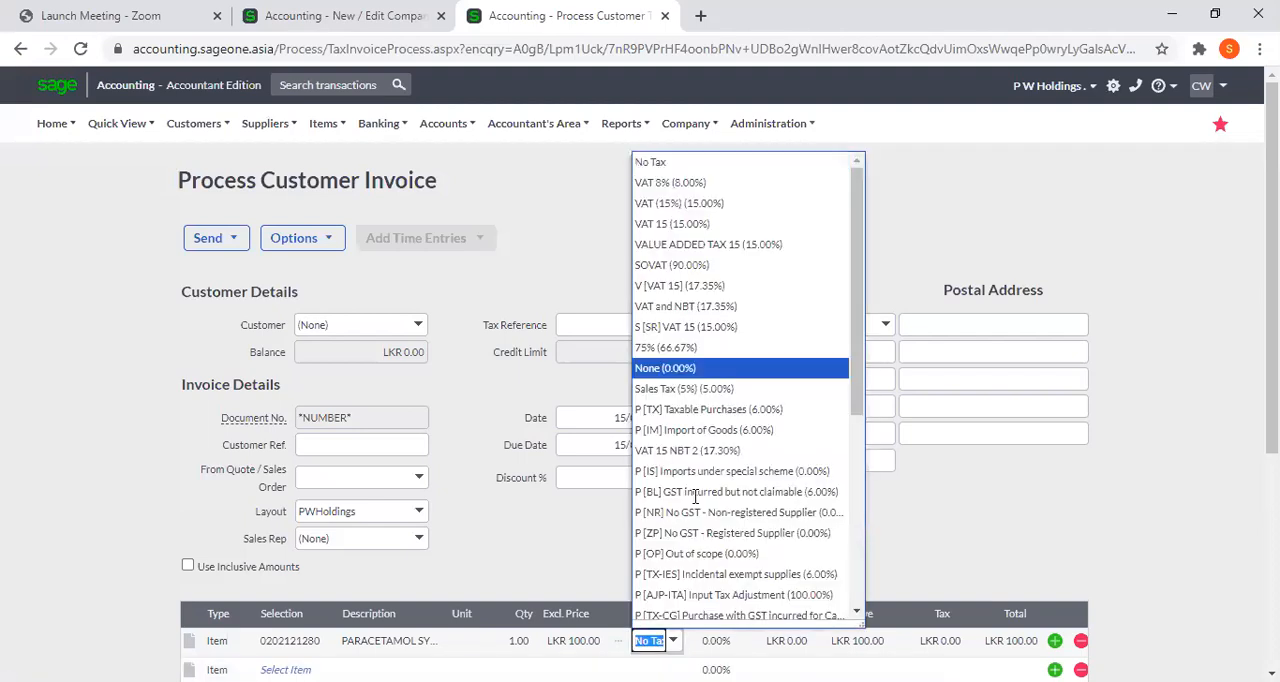
pyautogui.click(714, 186)
pyautogui.press('Tab')
pyautogui.press('Tab')
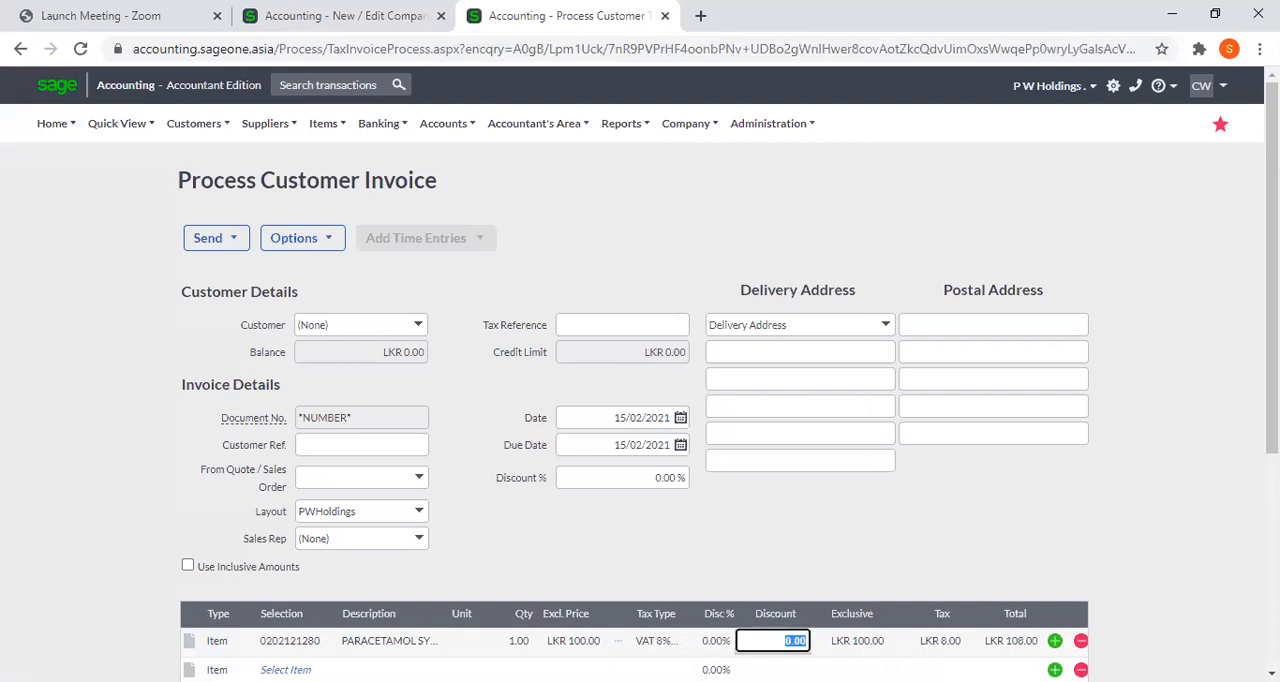
# Check the tax and total amounts of the invoice, and return to the Company Settings browser tab.
pyautogui.scroll(-1, 788, 601)
pyautogui.scroll(-1, 856, 486)
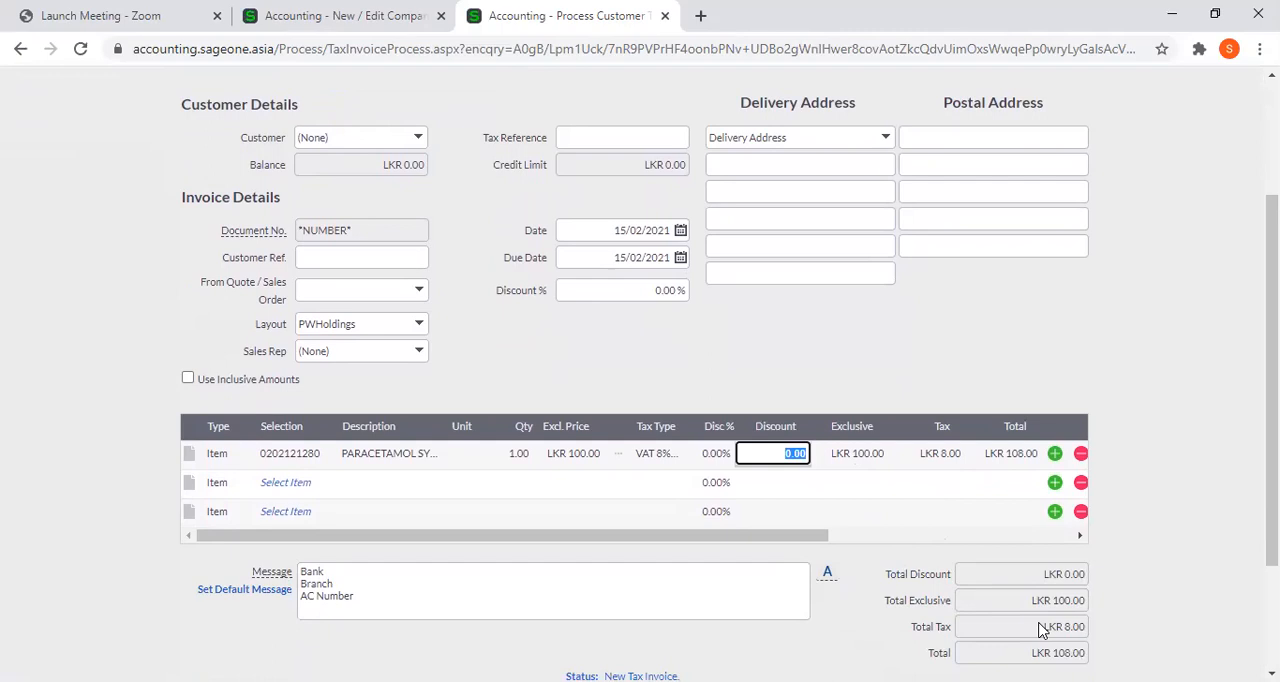
pyautogui.click(330, 12)
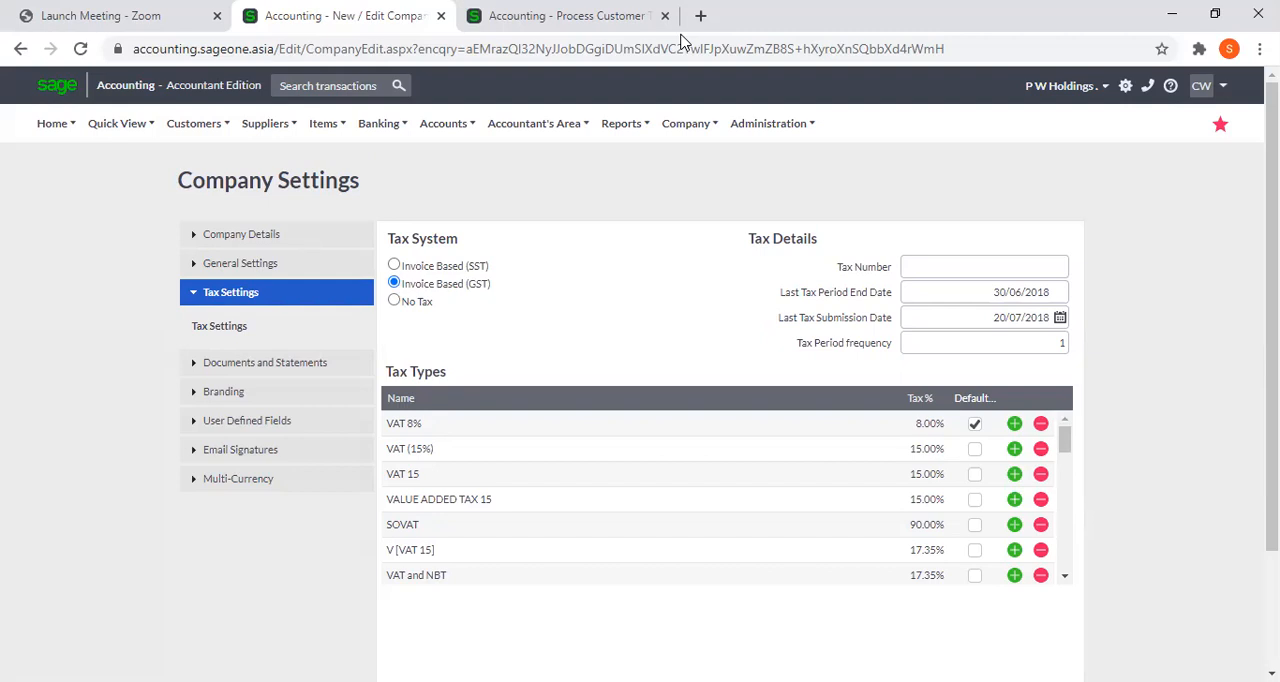
pyautogui.click(681, 35)
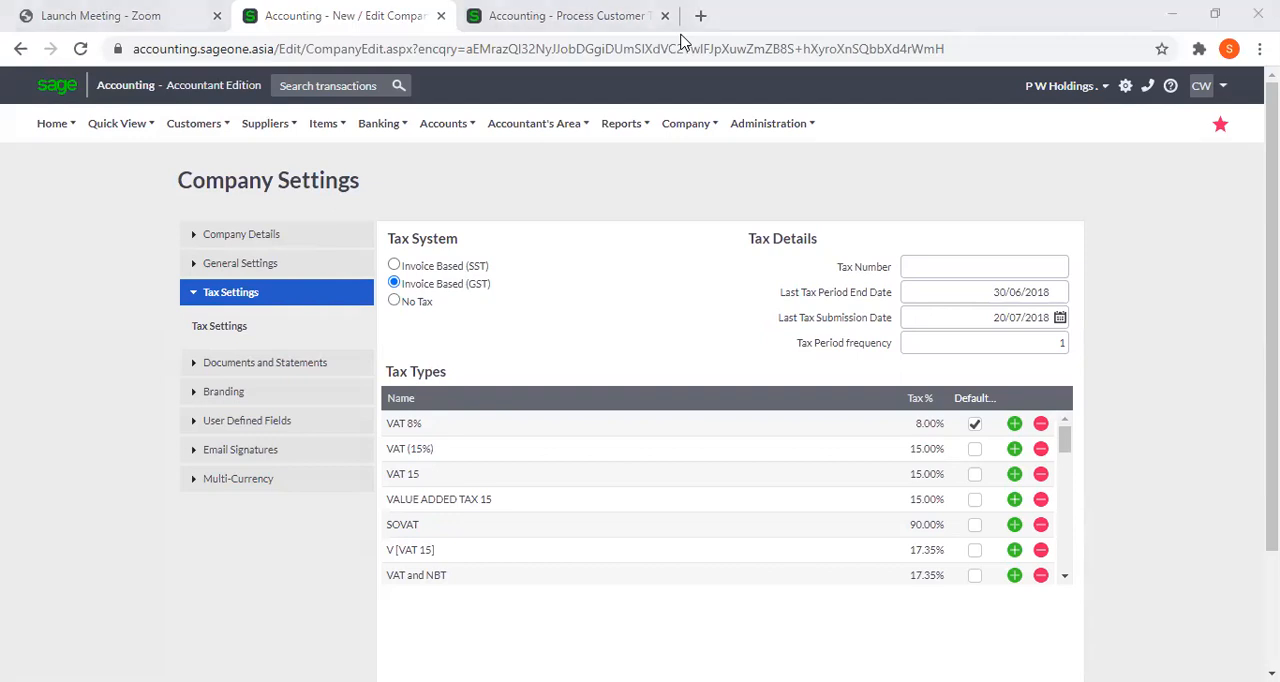